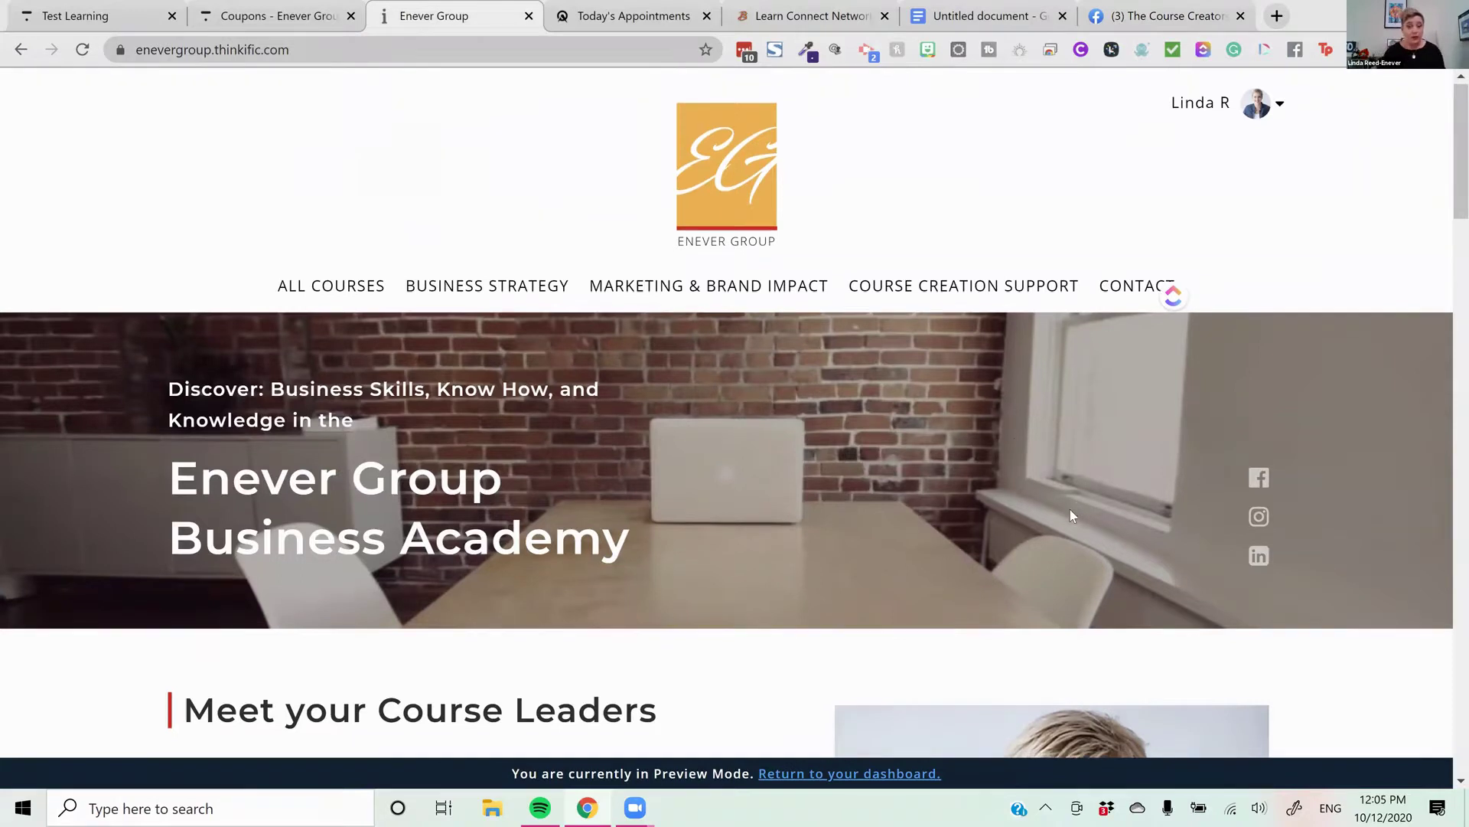
# Scroll through the community site and look at the options for its web address
pyautogui.scroll(-1, 1031, 496)
pyautogui.scroll(-10, 1031, 496)
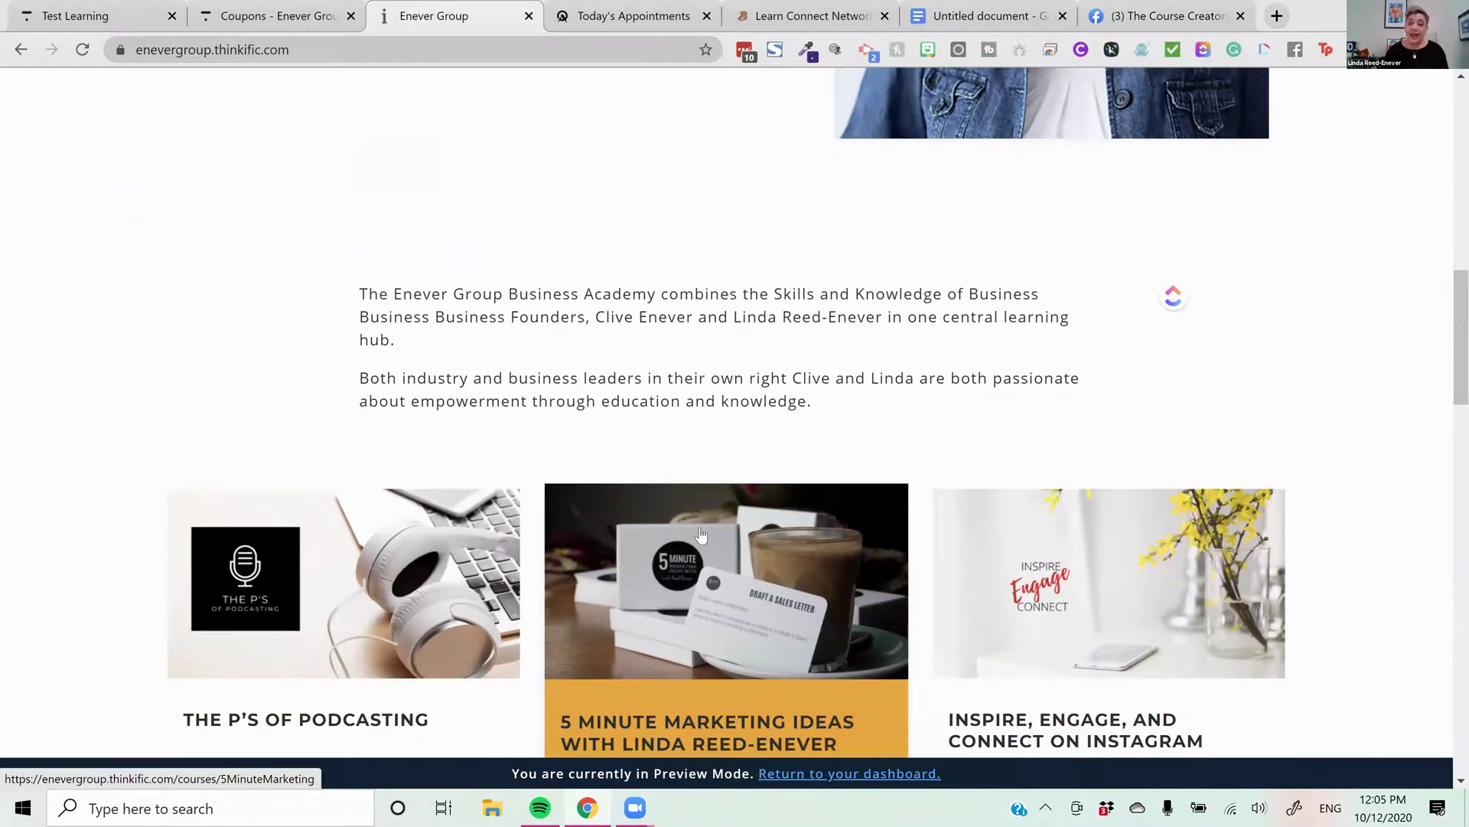
pyautogui.scroll(-5, 688, 532)
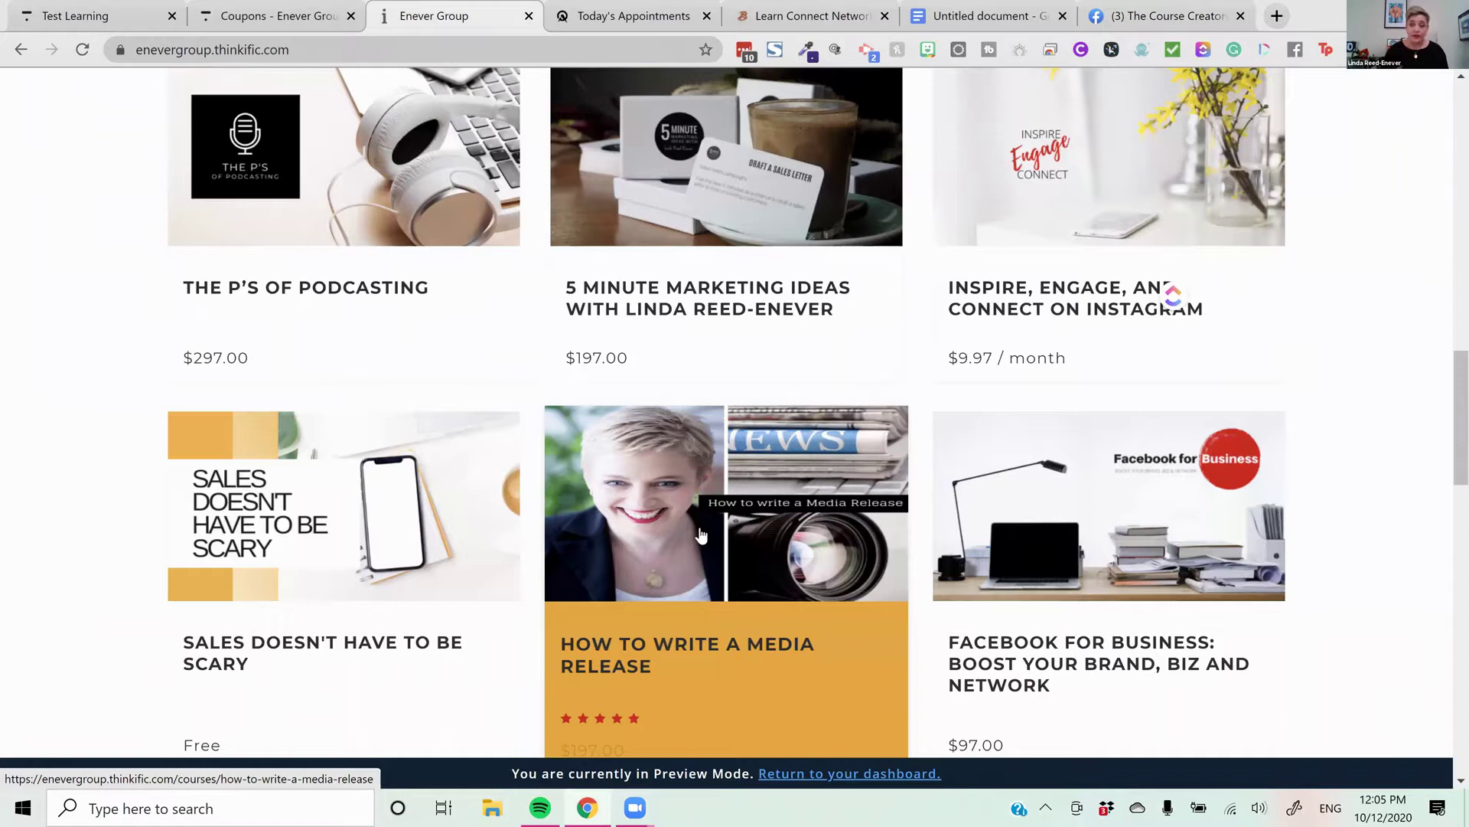
pyautogui.scroll(-1, 792, 565)
pyautogui.scroll(-2, 794, 564)
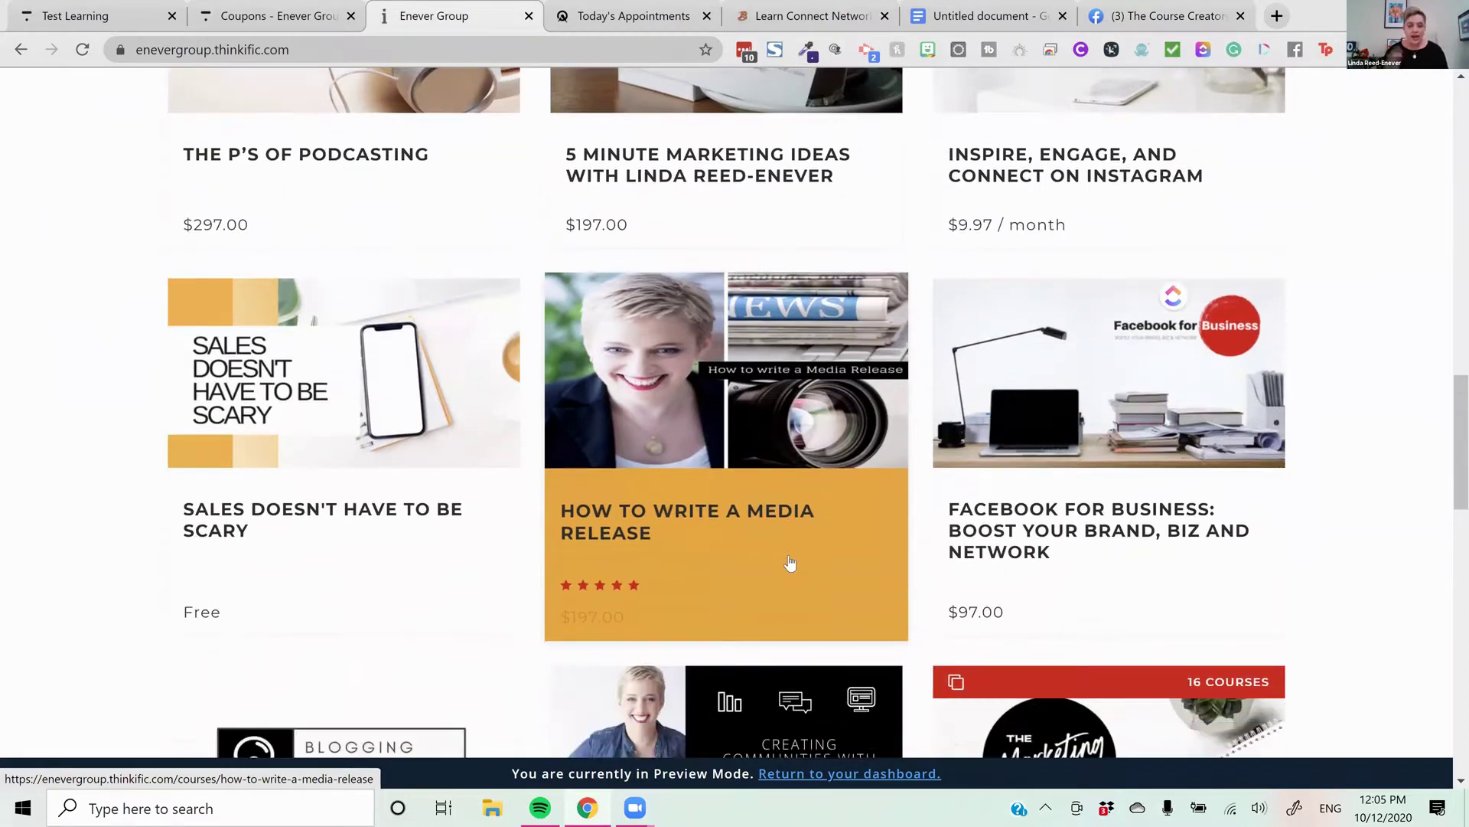
pyautogui.scroll(-2, 792, 564)
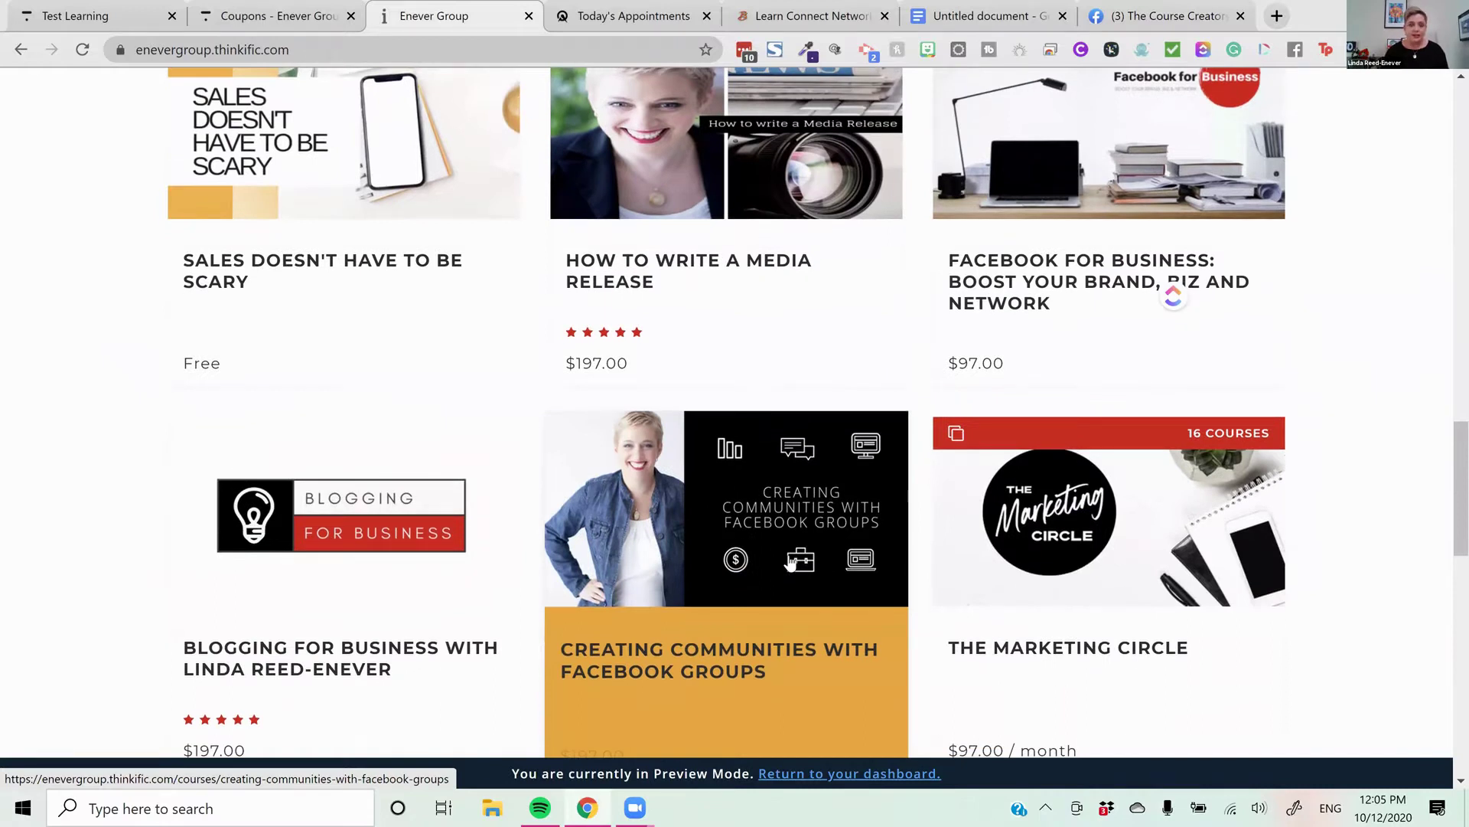
pyautogui.click(280, 50)
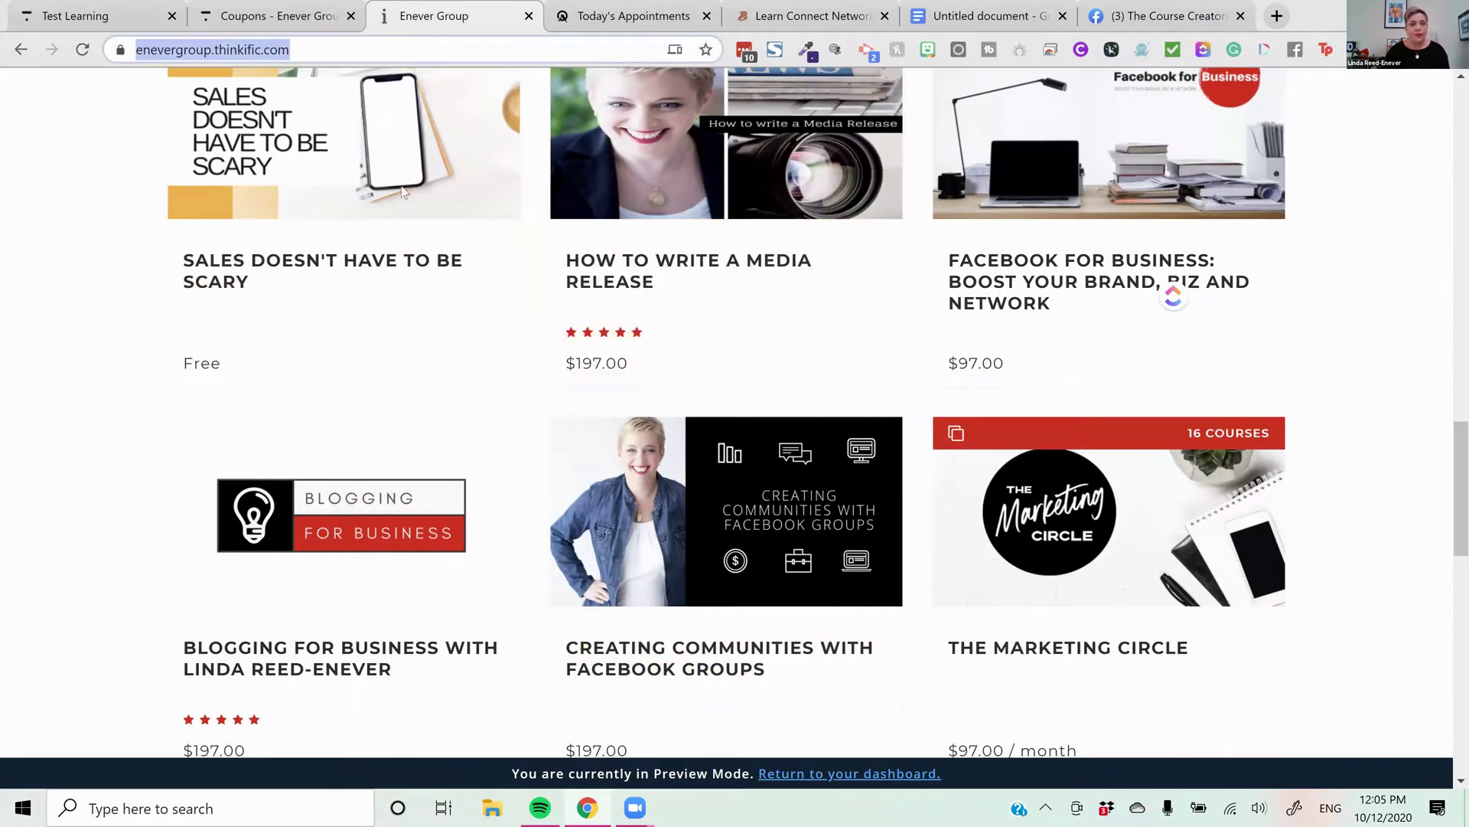
pyautogui.rightClick(280, 48)
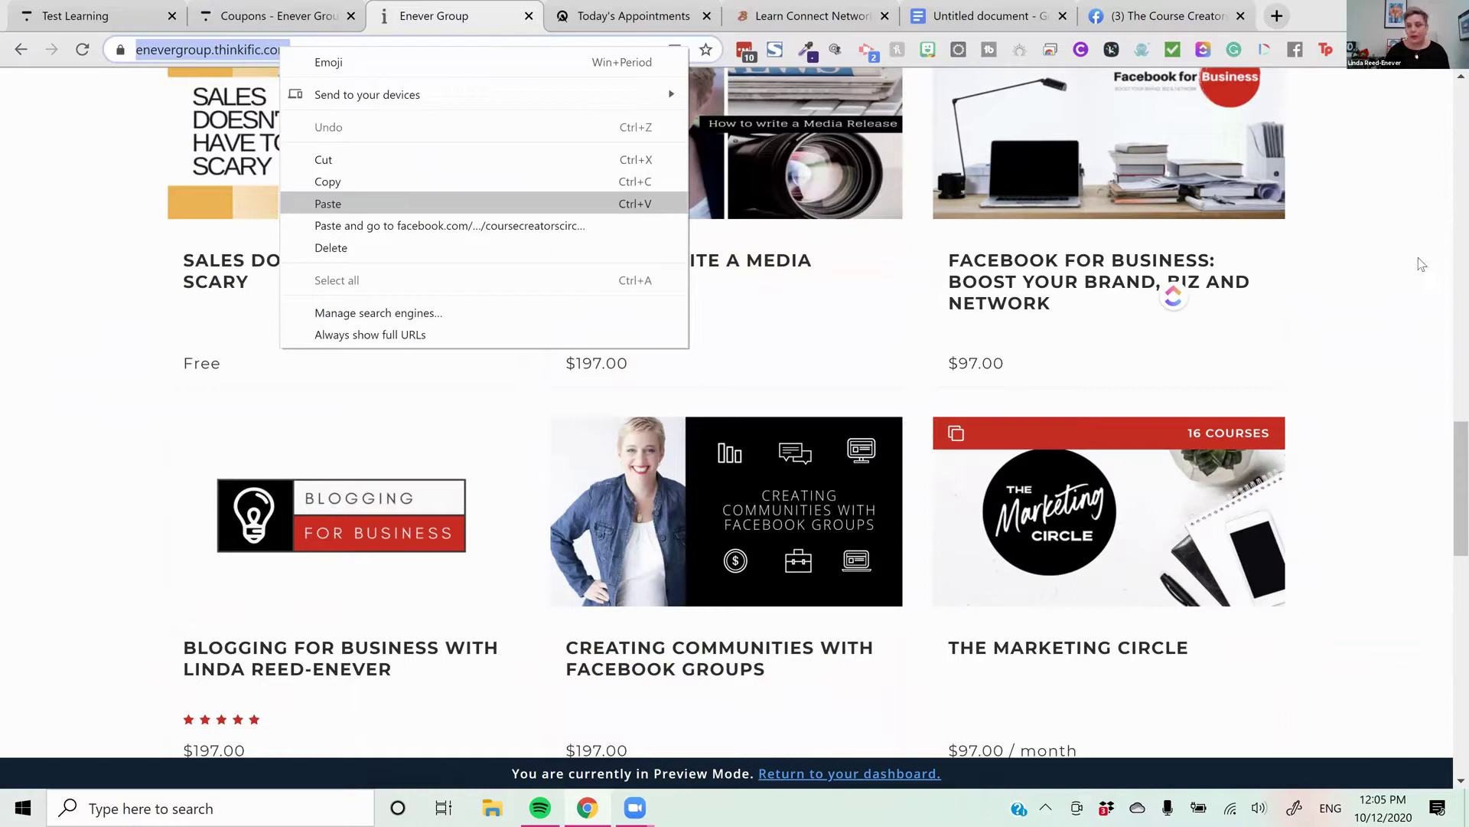
pyautogui.press('Escape')
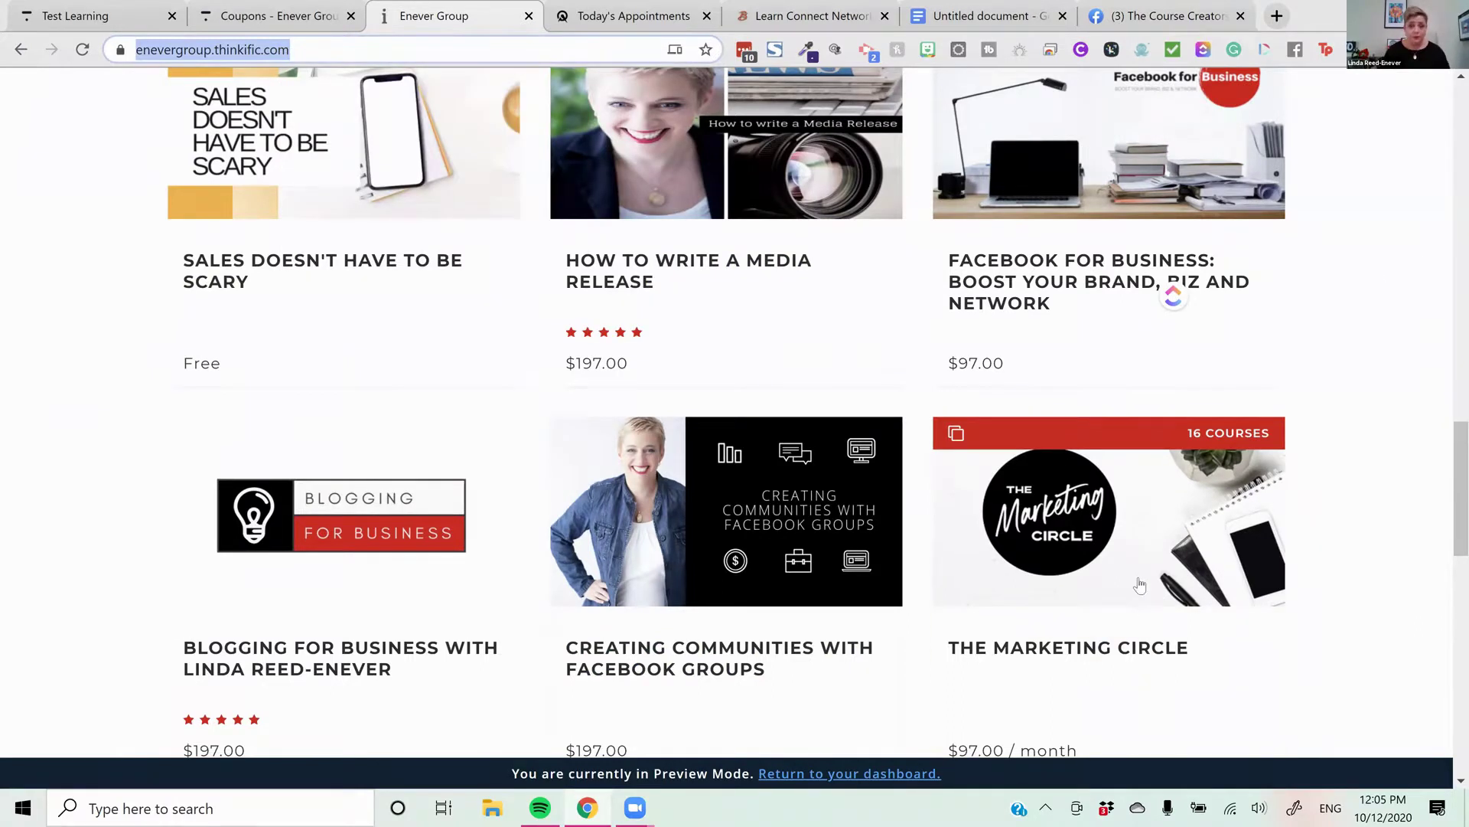
pyautogui.scroll(1, 1120, 567)
pyautogui.scroll(10, 426, 336)
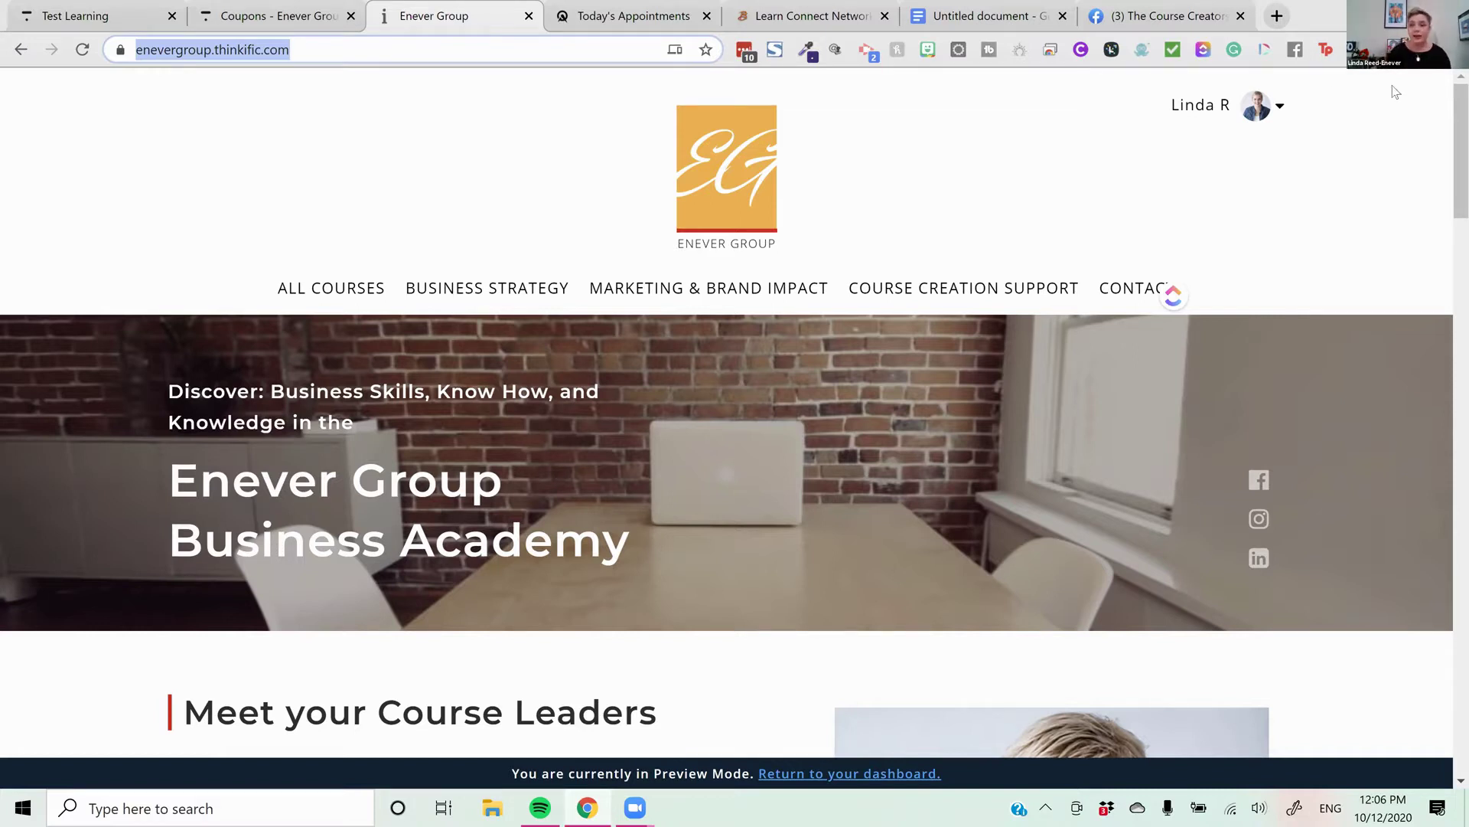
# Load the presenter's business website in the Learn Connect Network tab, then return to Test Learning
pyautogui.click(767, 9)
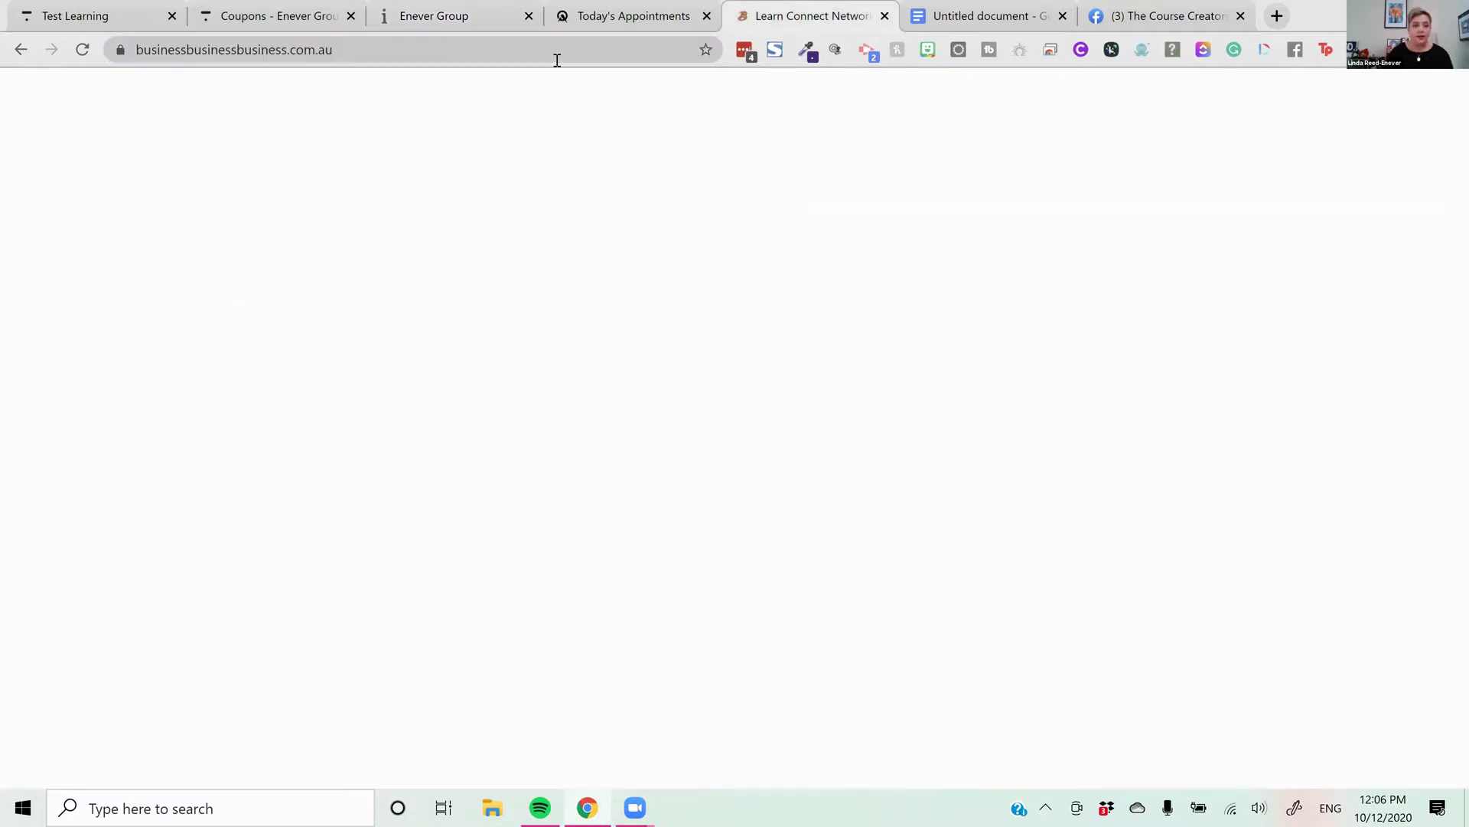
pyautogui.click(585, 58)
pyautogui.write('lind')
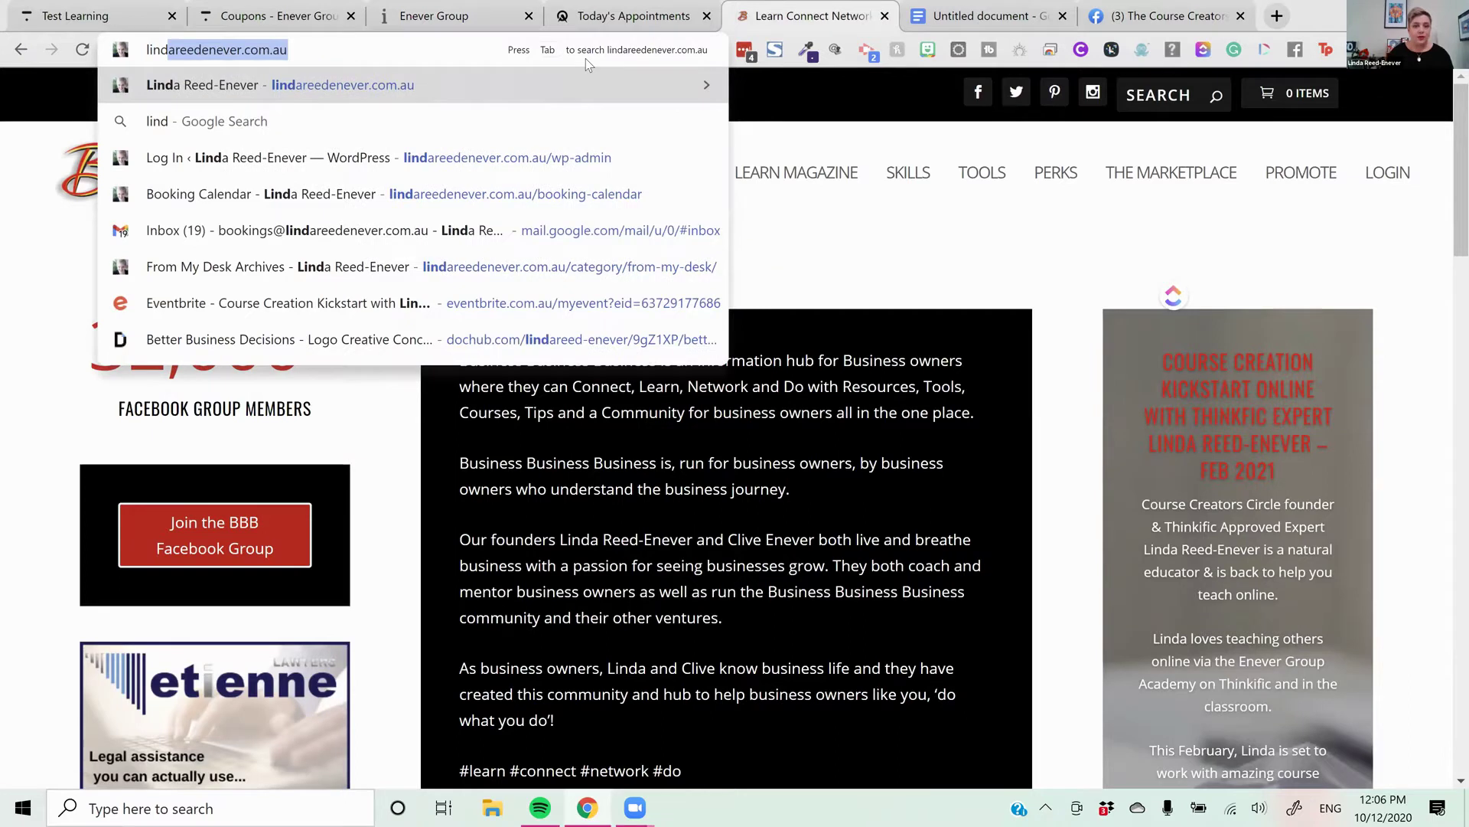
pyautogui.press('Return')
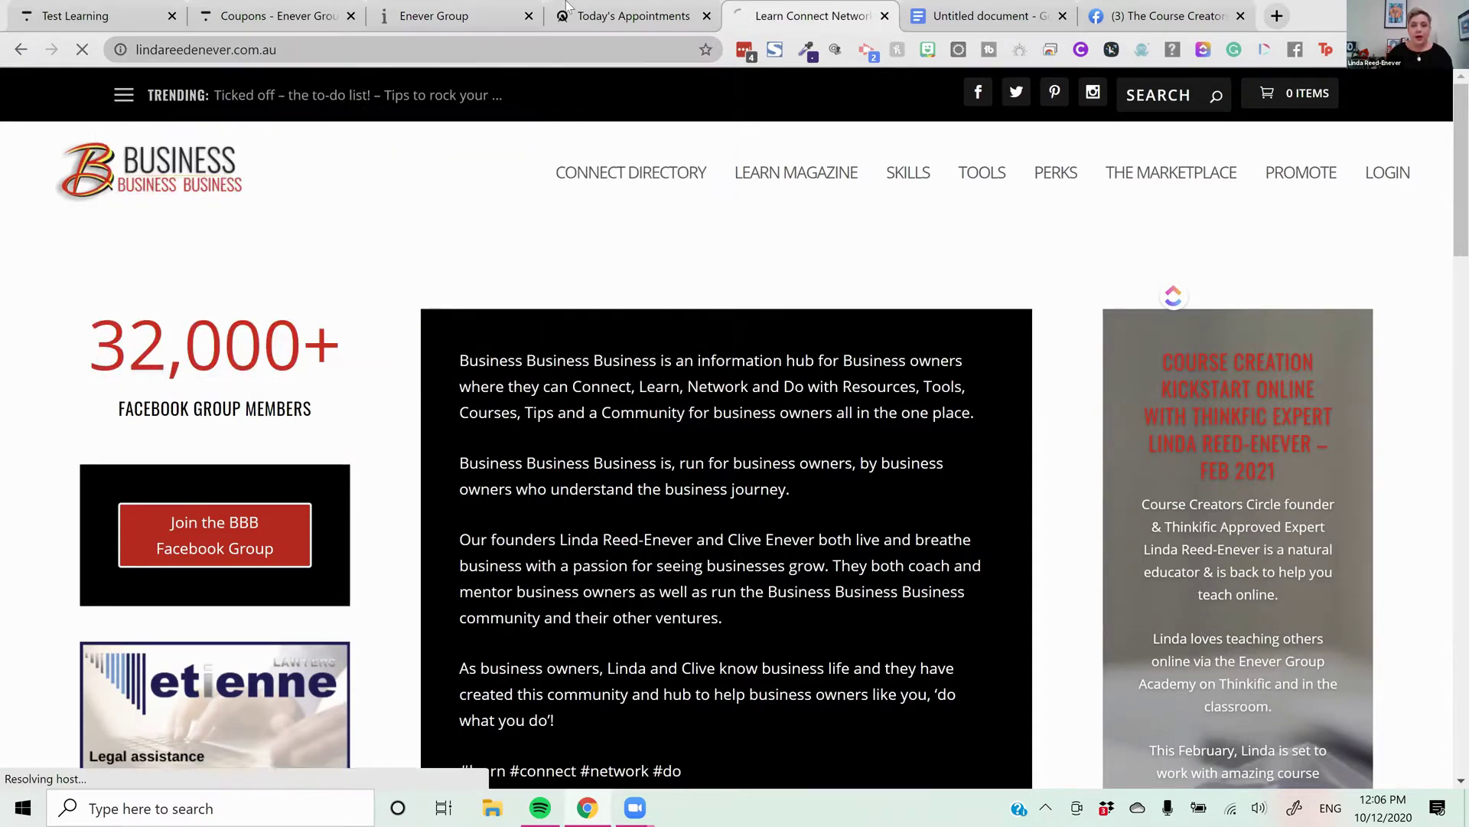
pyautogui.click(907, 13)
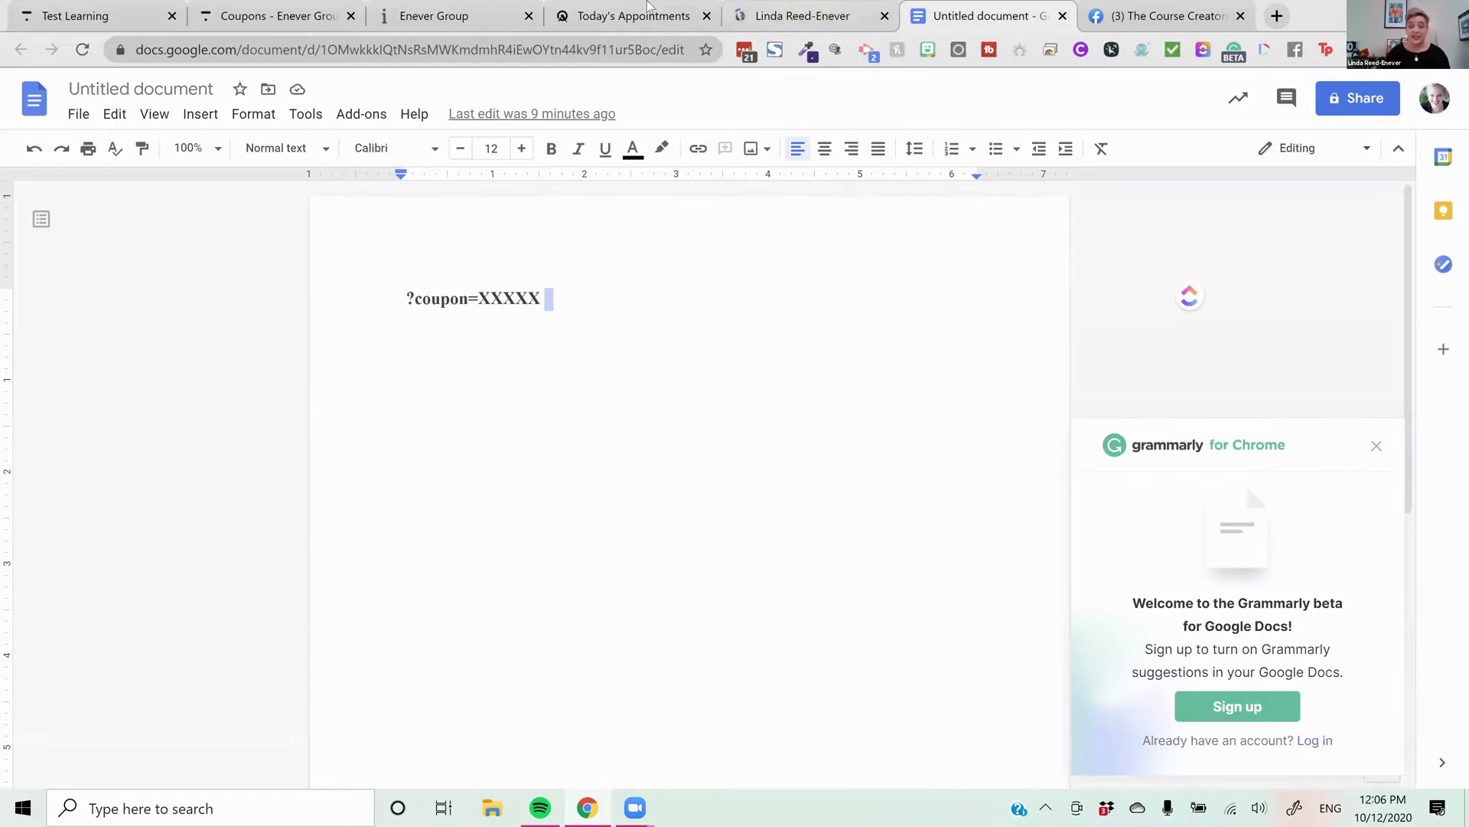
pyautogui.click(803, 15)
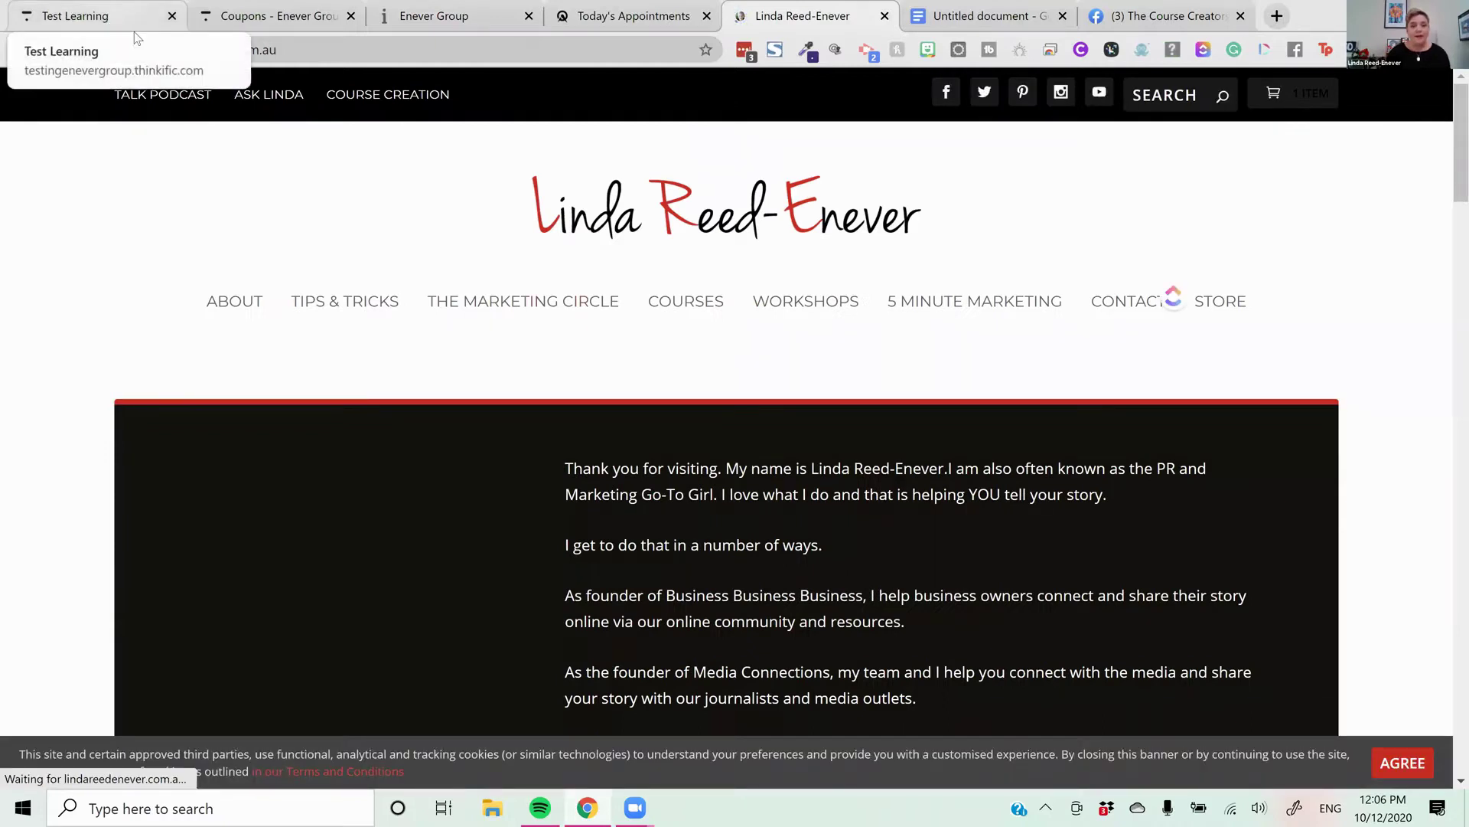
pyautogui.click(132, 19)
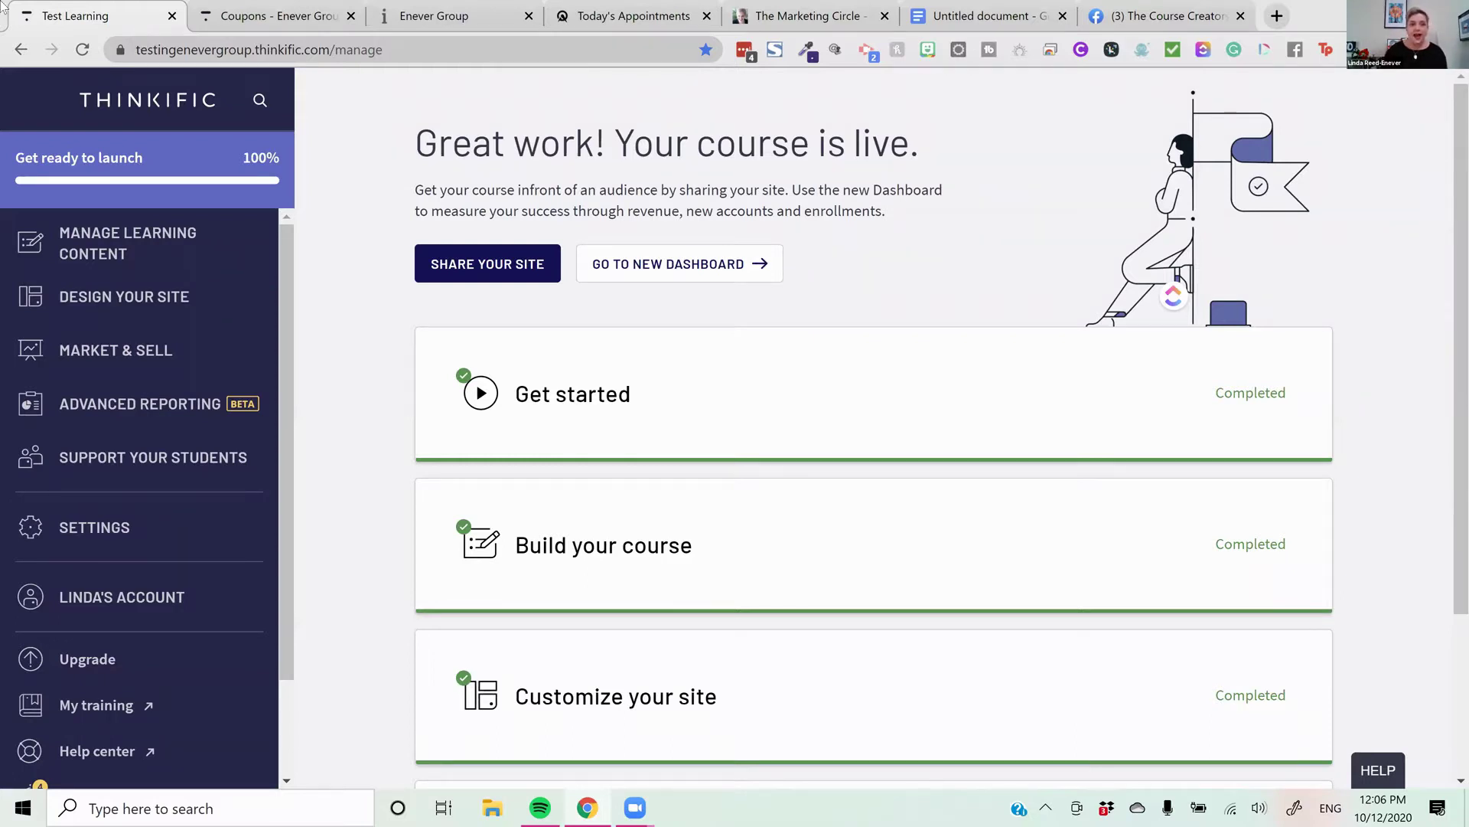
# Start a new coupon on the Enever Group coupons page and name it THINKTIPS
pyautogui.click(306, 16)
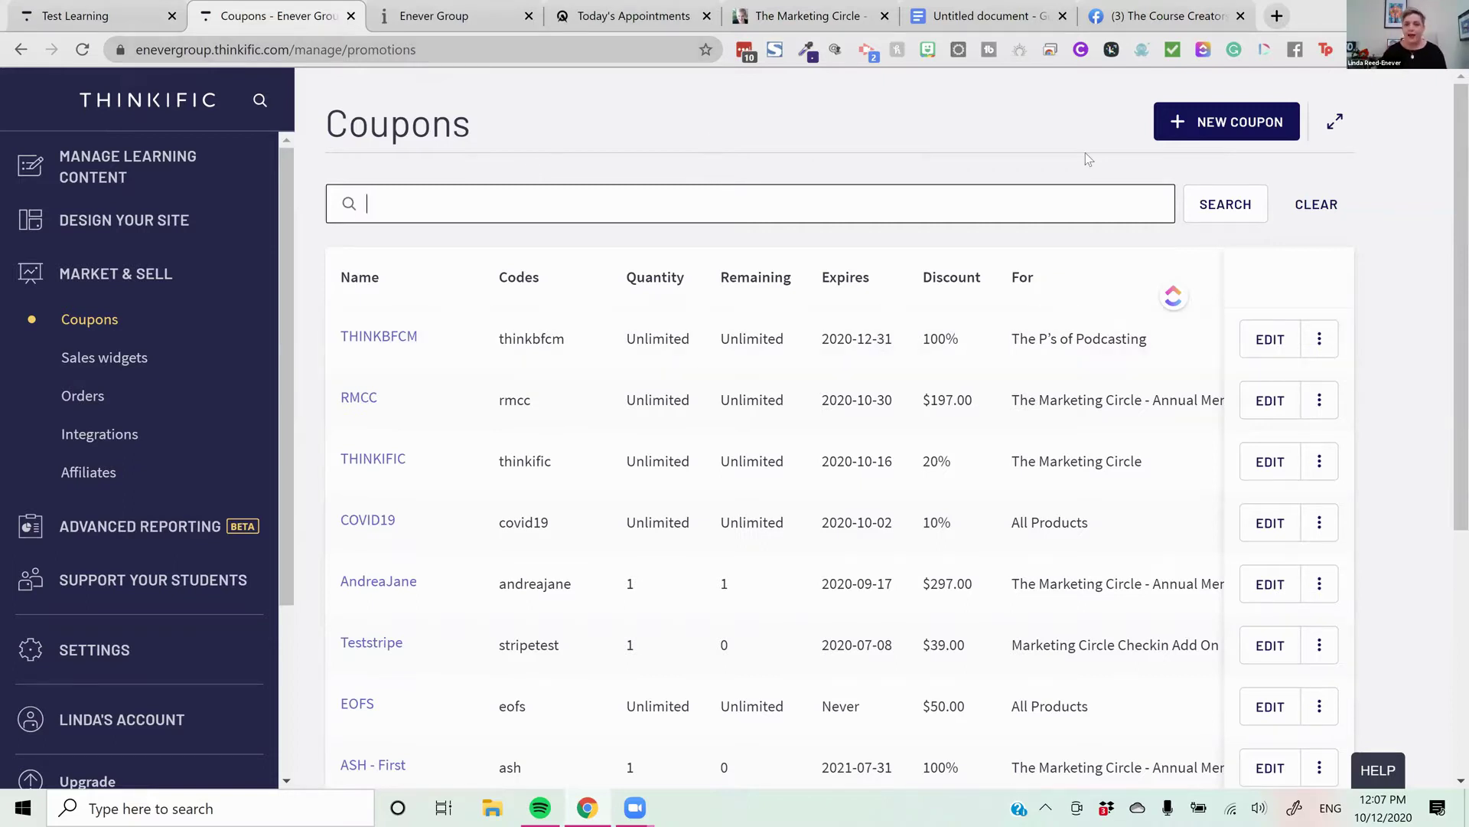
pyautogui.click(1177, 132)
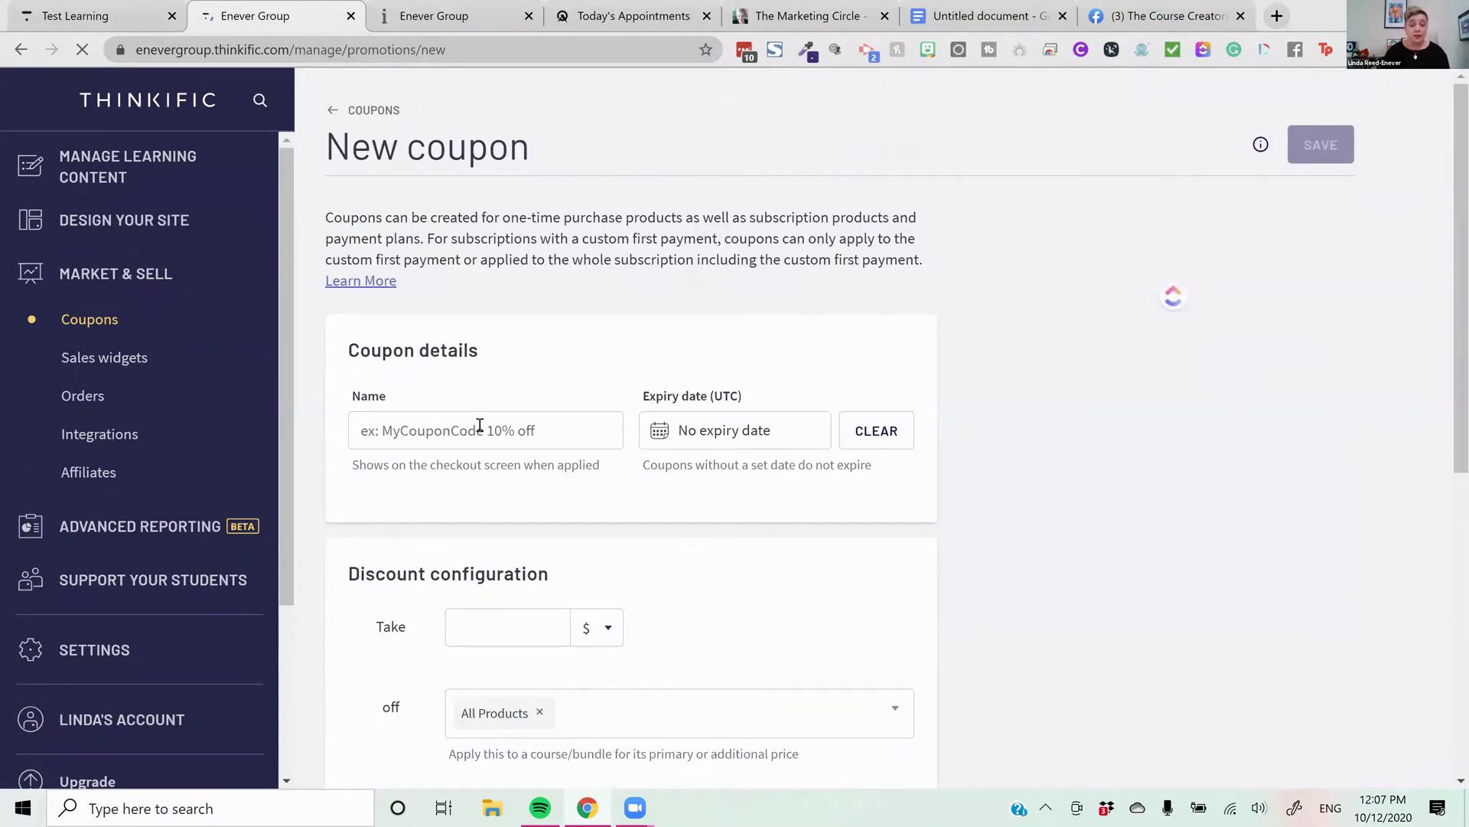
pyautogui.click(489, 425)
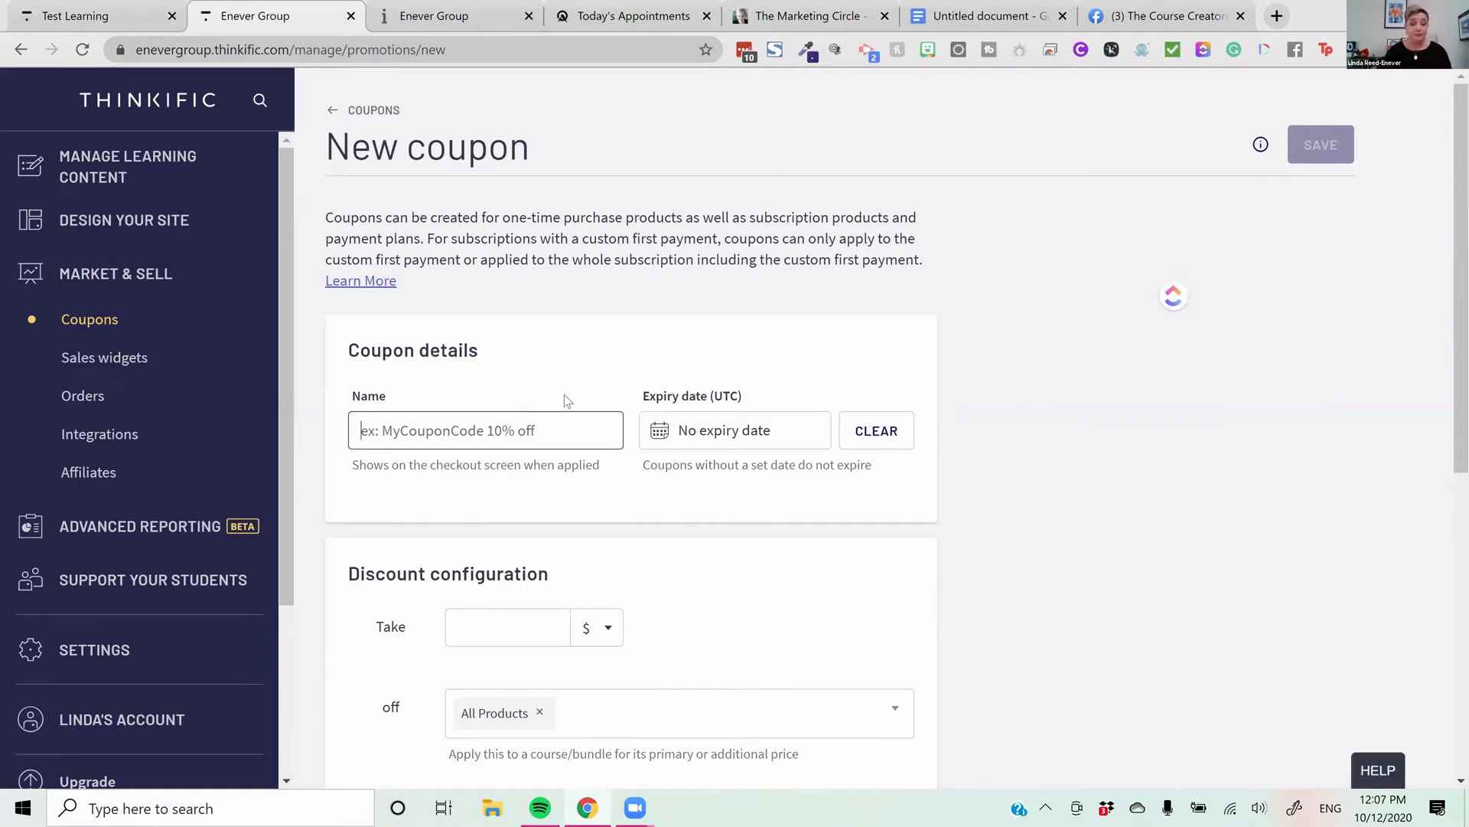
pyautogui.write('T')
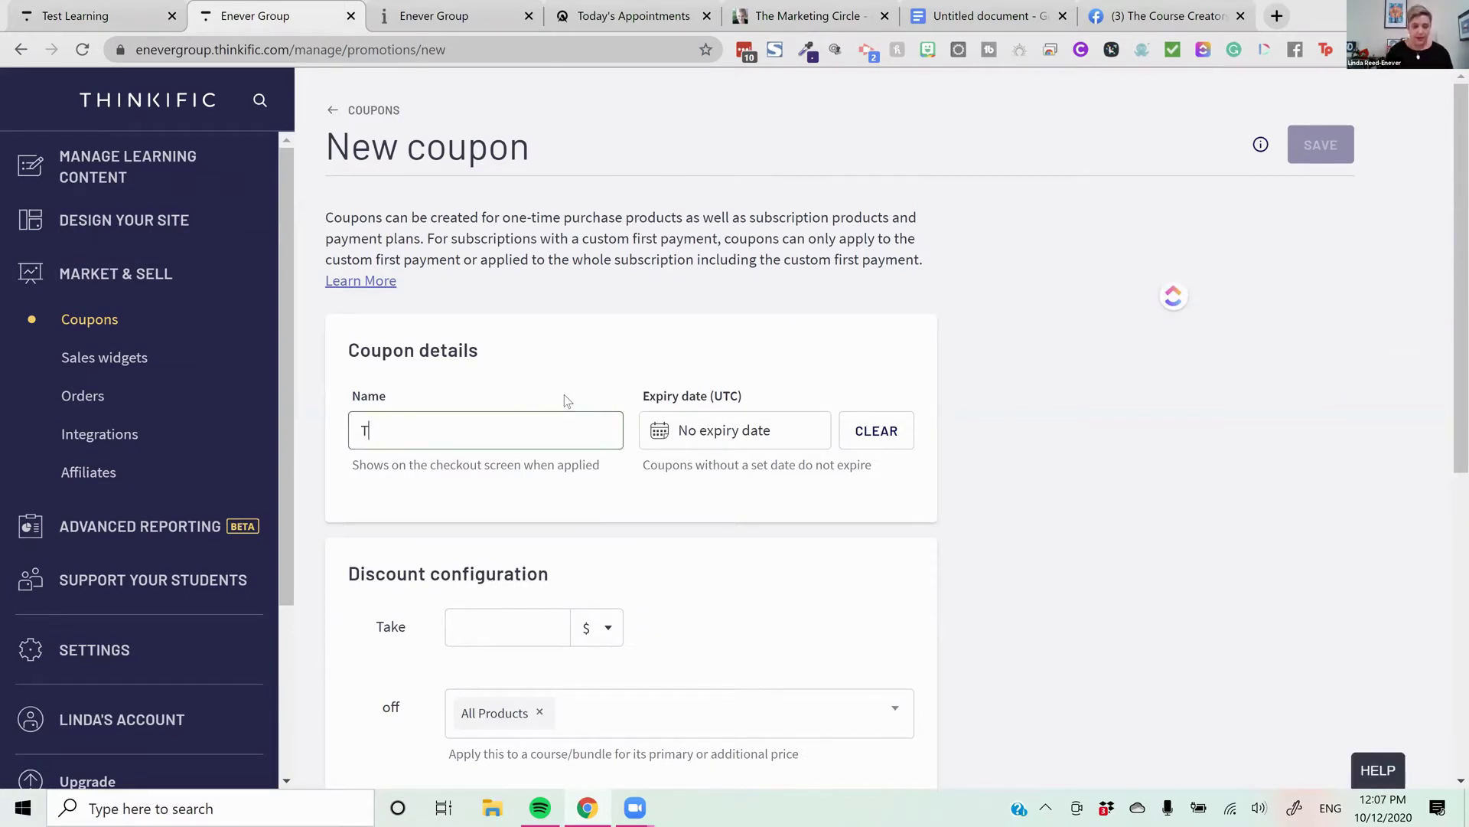
pyautogui.write('hinl')
pyautogui.write('HINK')
pyautogui.write('TIPs')
pyautogui.press('BackSpace')
pyautogui.write('S')
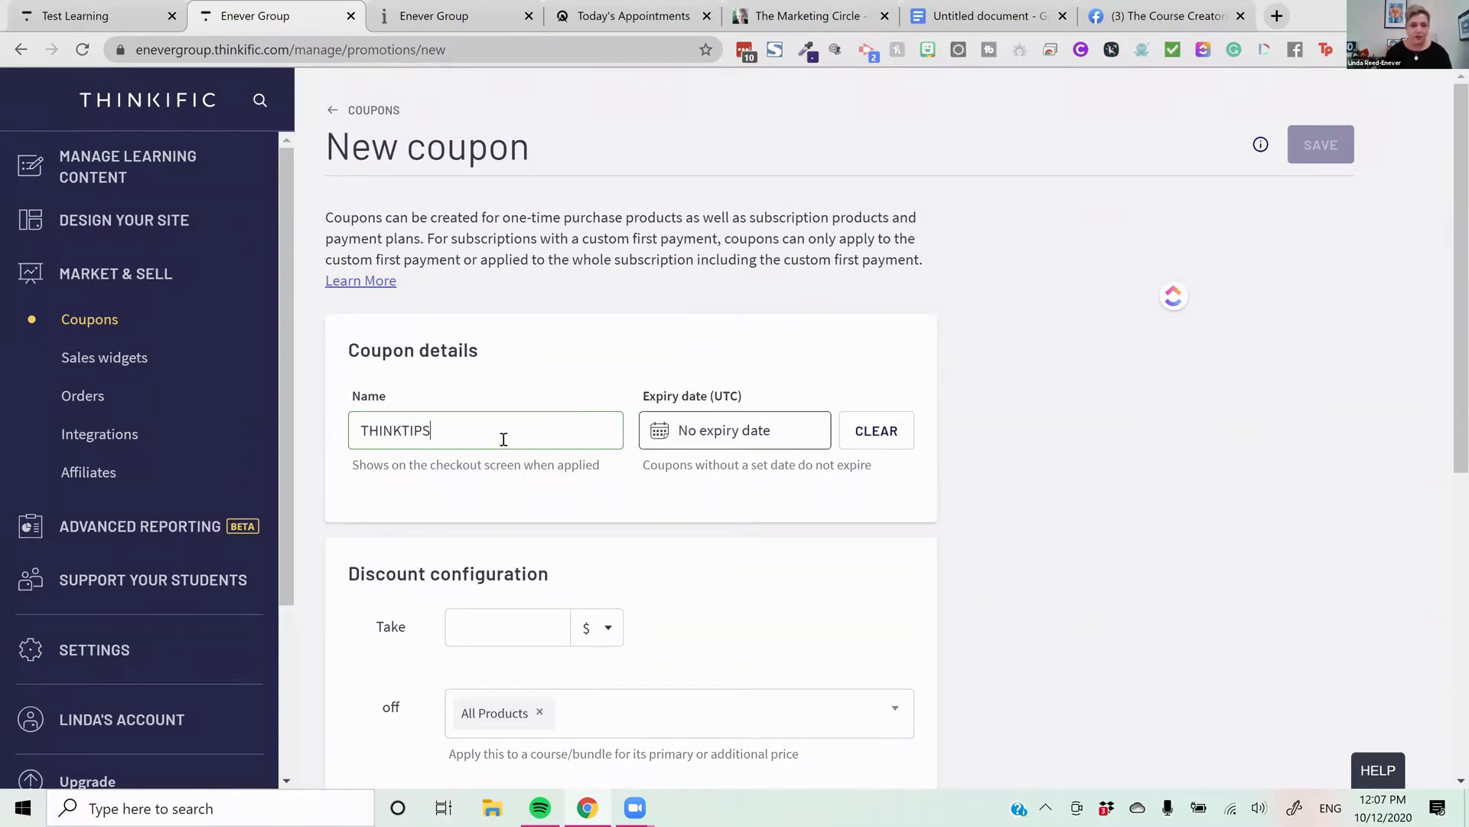
pyautogui.hotkey('ctrl', 'a')
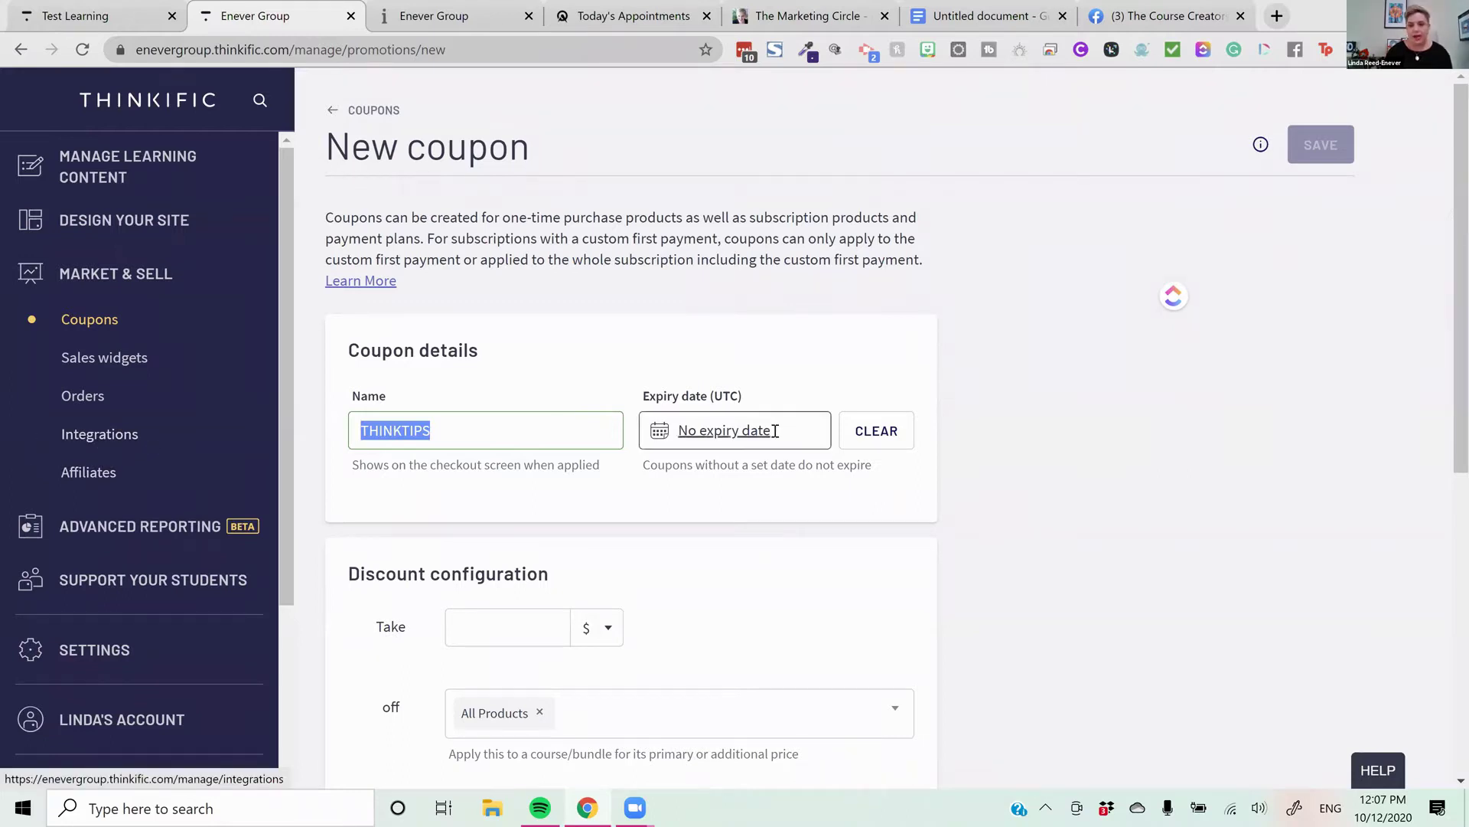
# Set the coupon's expiry date to 17 December 2020
pyautogui.click(702, 433)
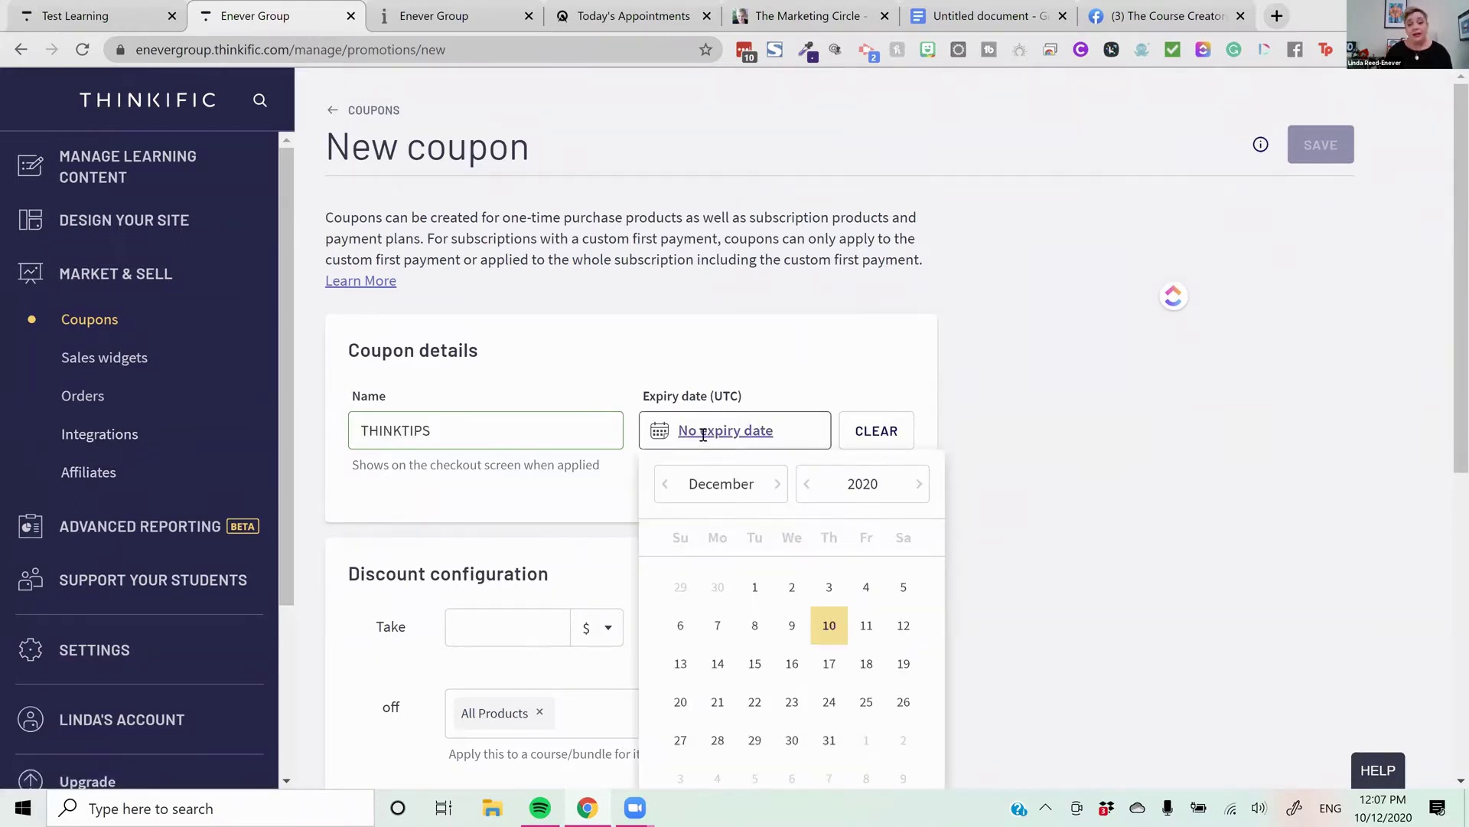
pyautogui.scroll(-1, 849, 421)
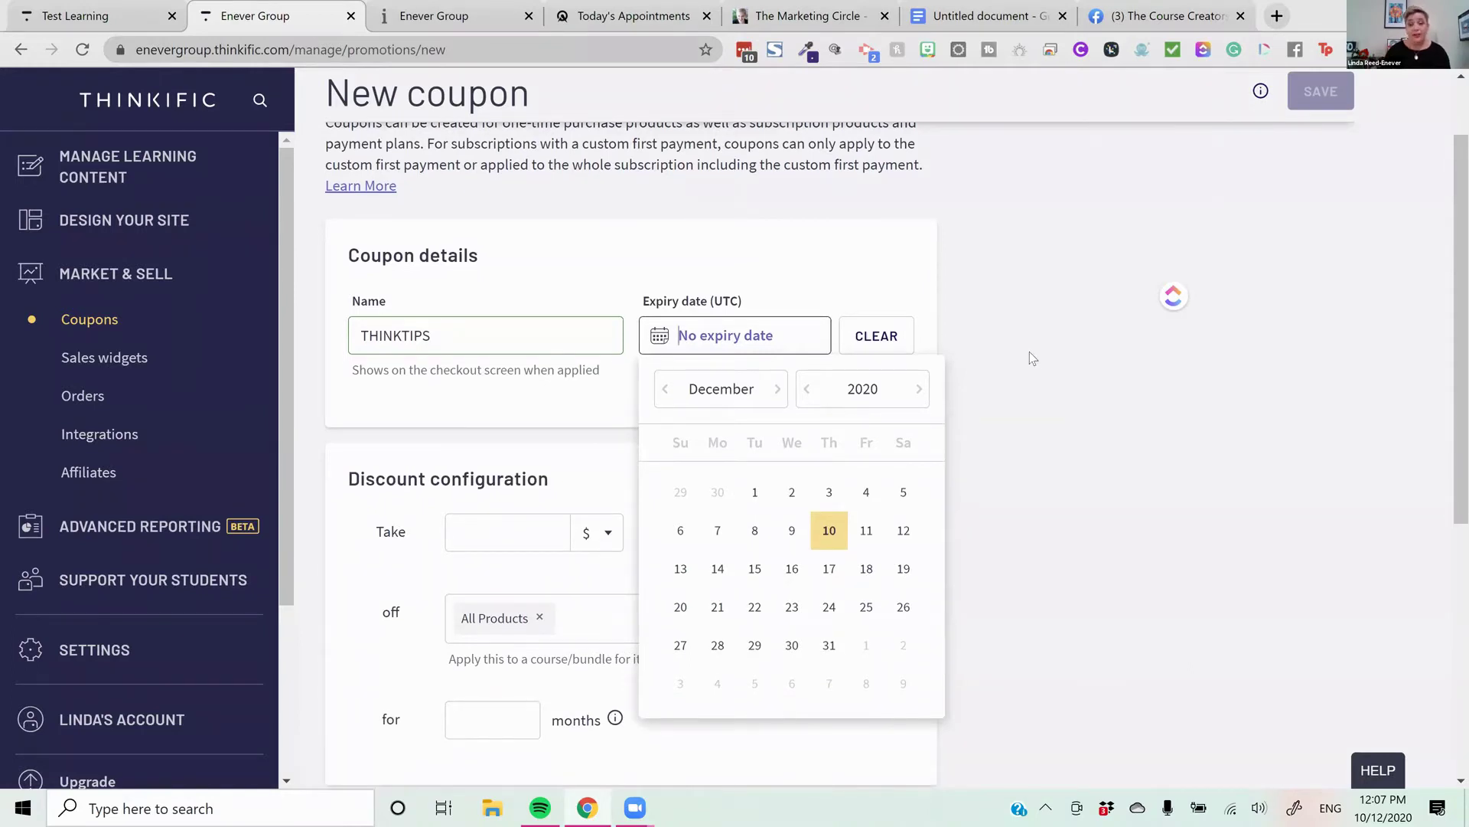
pyautogui.click(828, 585)
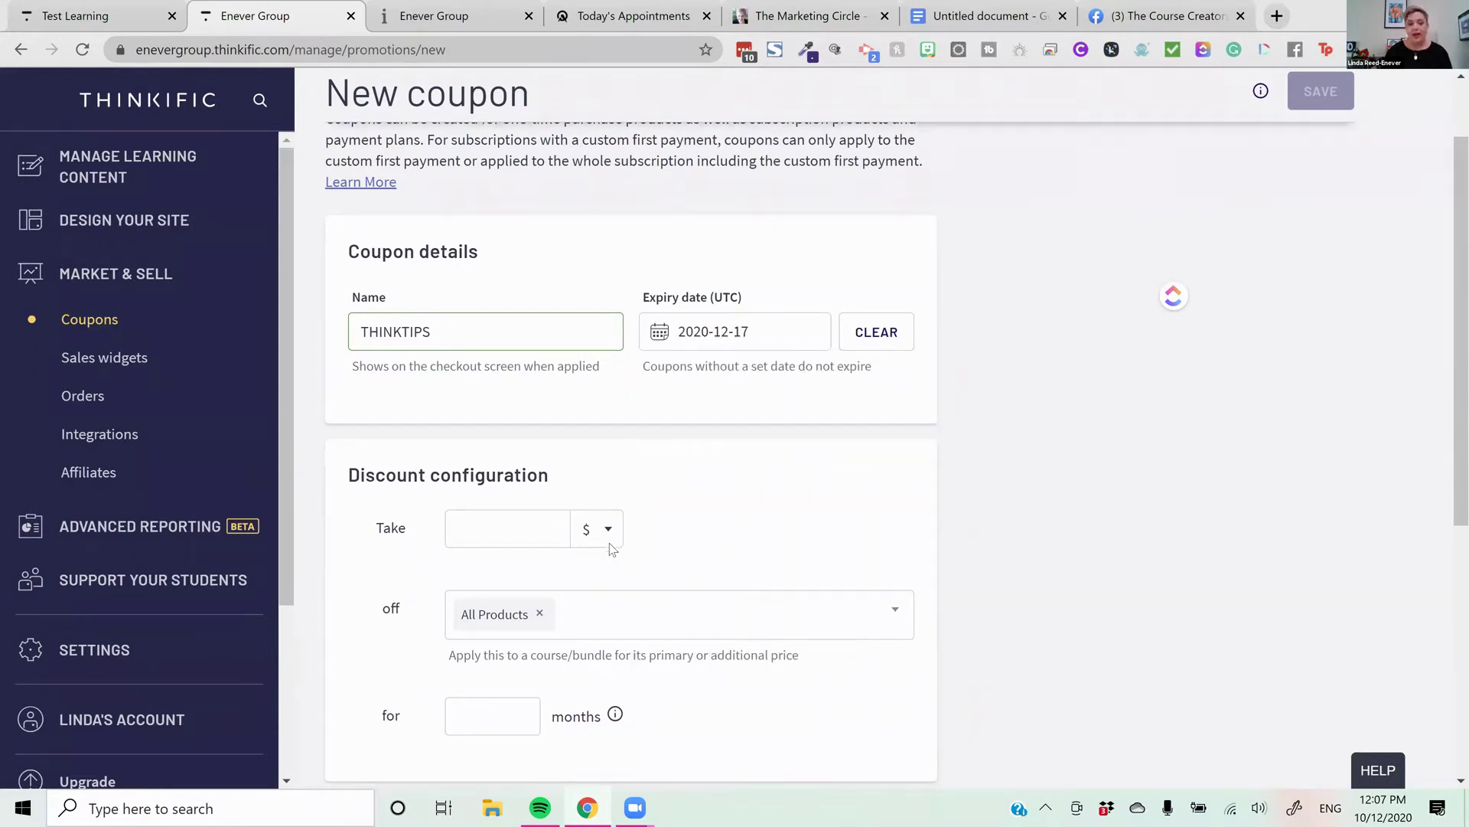
# Make the coupon's discount 25 percent
pyautogui.scroll(-2, 607, 545)
pyautogui.click(503, 342)
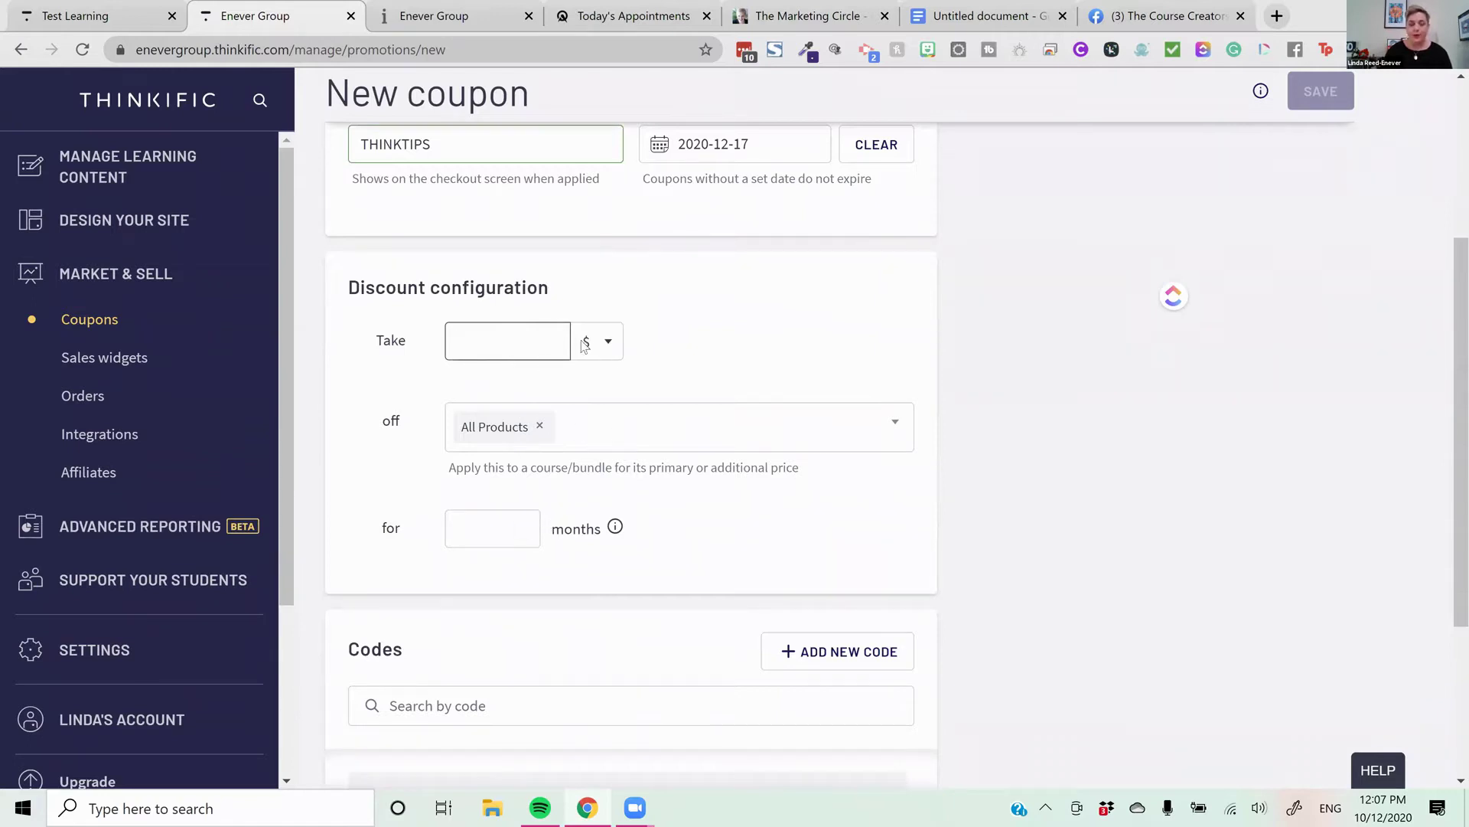
pyautogui.click(615, 342)
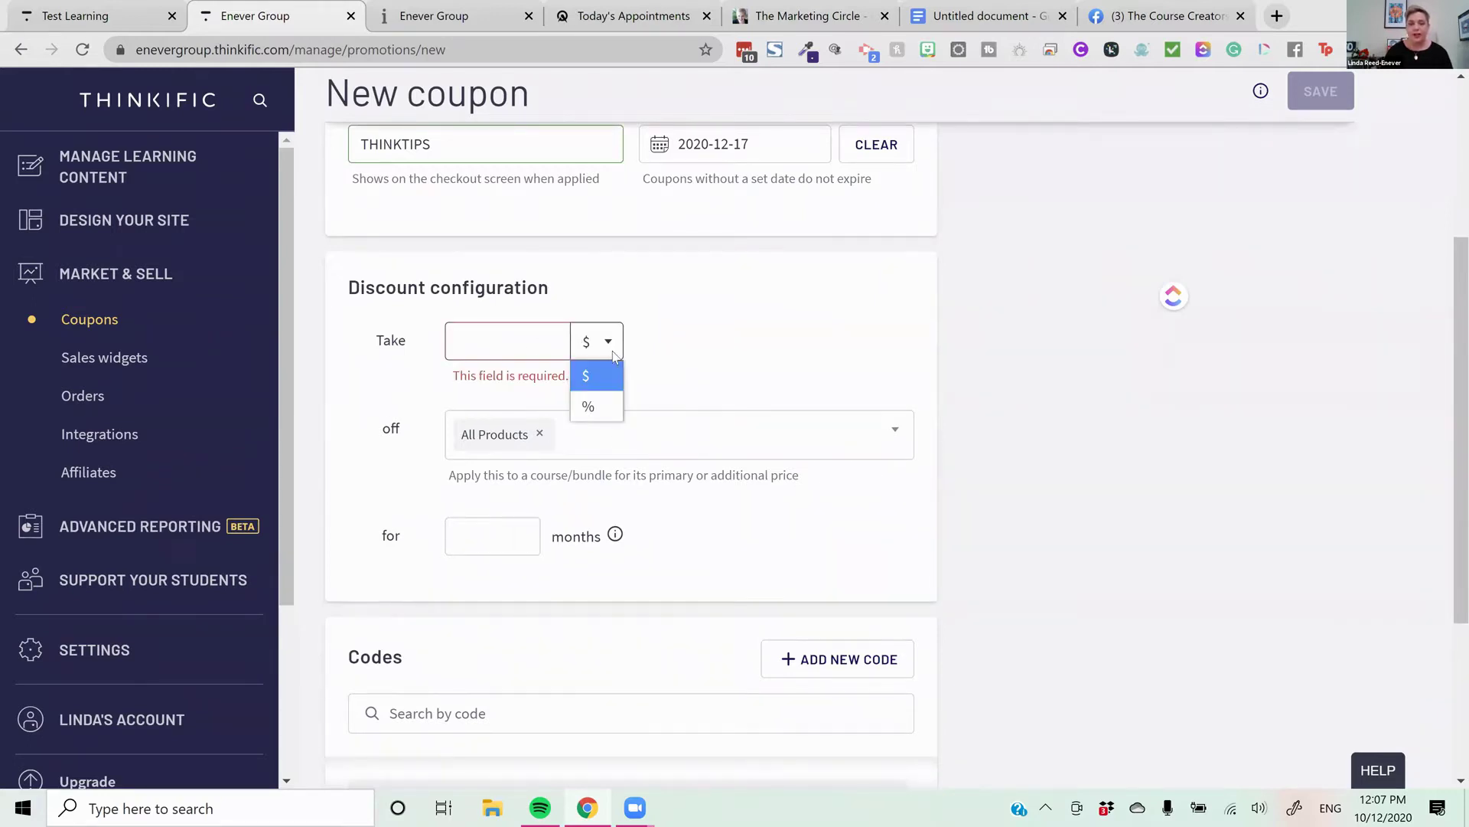
pyautogui.click(602, 416)
pyautogui.click(517, 338)
pyautogui.write('25')
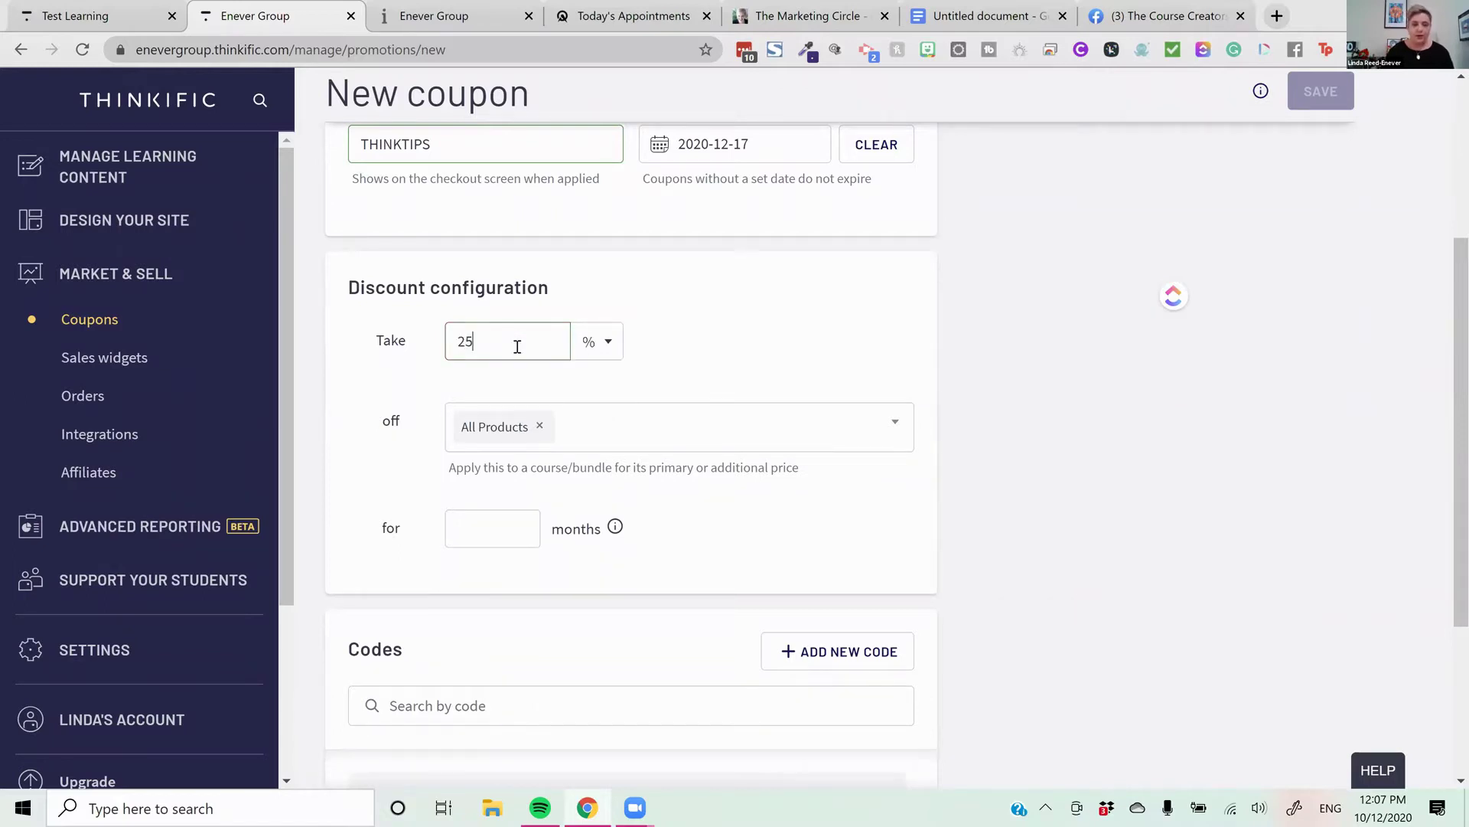
# Apply the discount only to Course Creators Circle instead of All Products
pyautogui.click(540, 427)
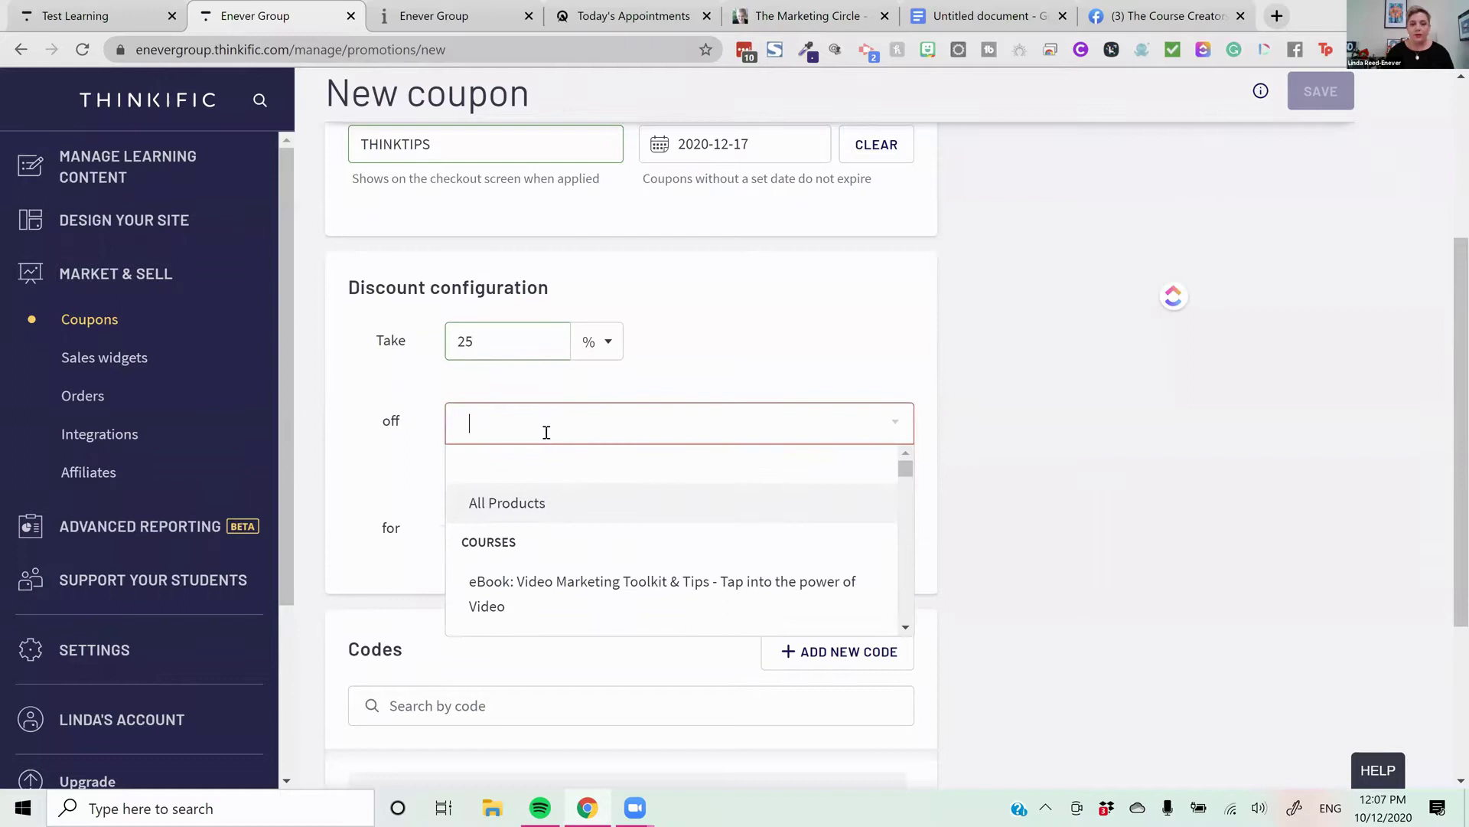
pyautogui.write('the')
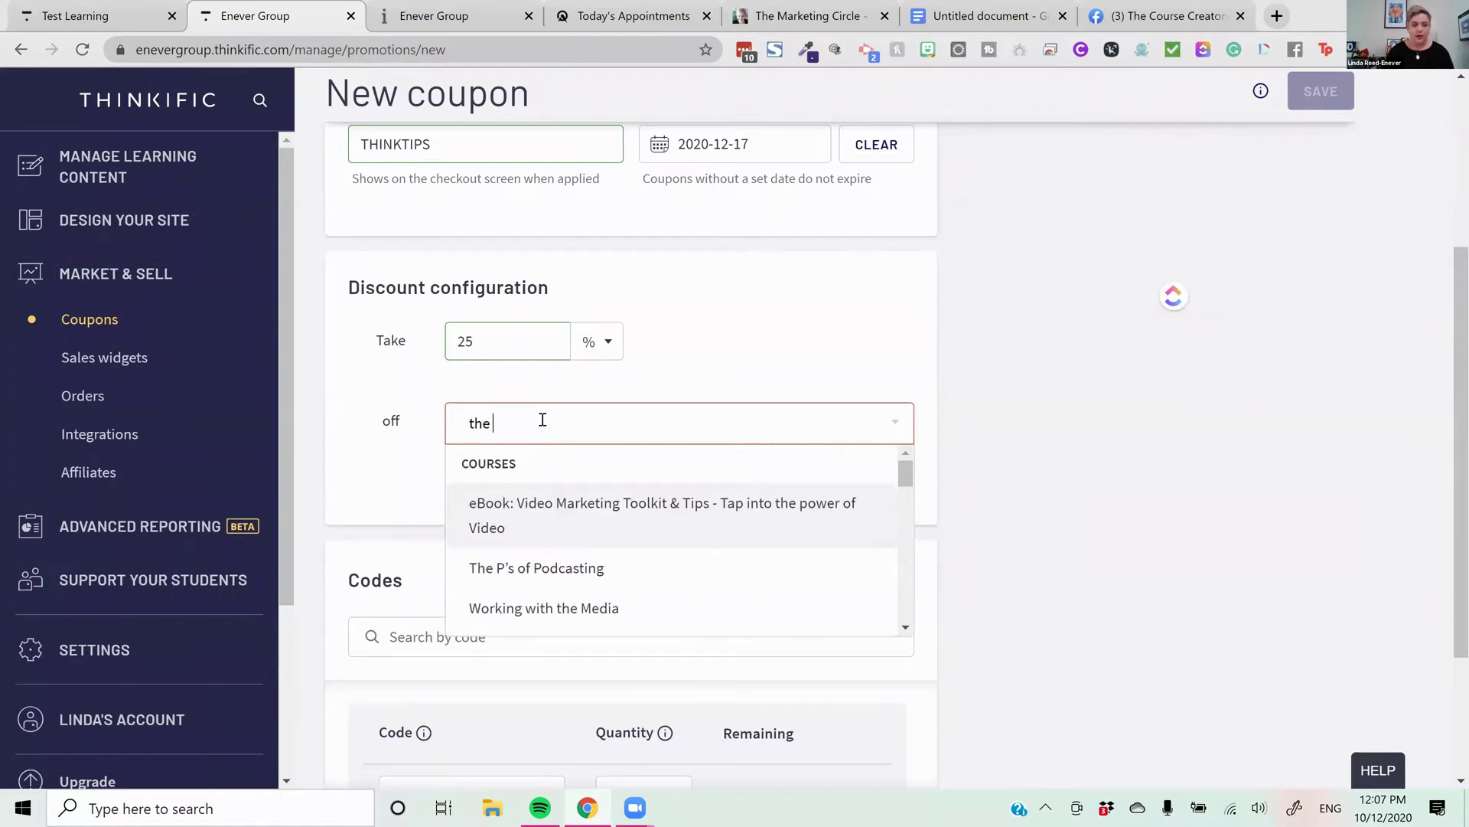
pyautogui.write(' couy')
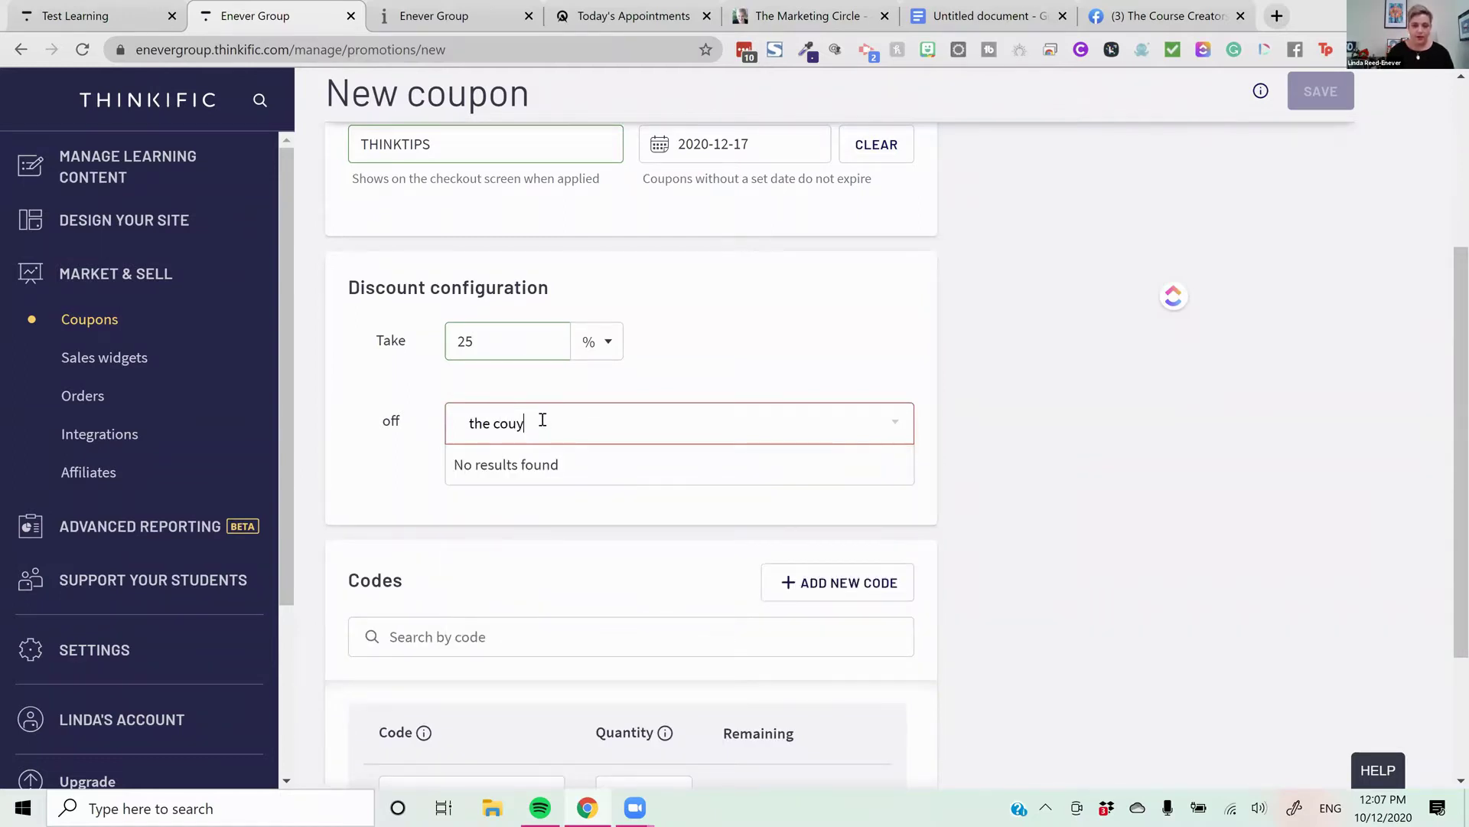
pyautogui.press('BackSpace')
pyautogui.press('BackSpace')
pyautogui.press('BackSpace')
pyautogui.press('BackSpace')
pyautogui.press('BackSpace')
pyautogui.press('BackSpace')
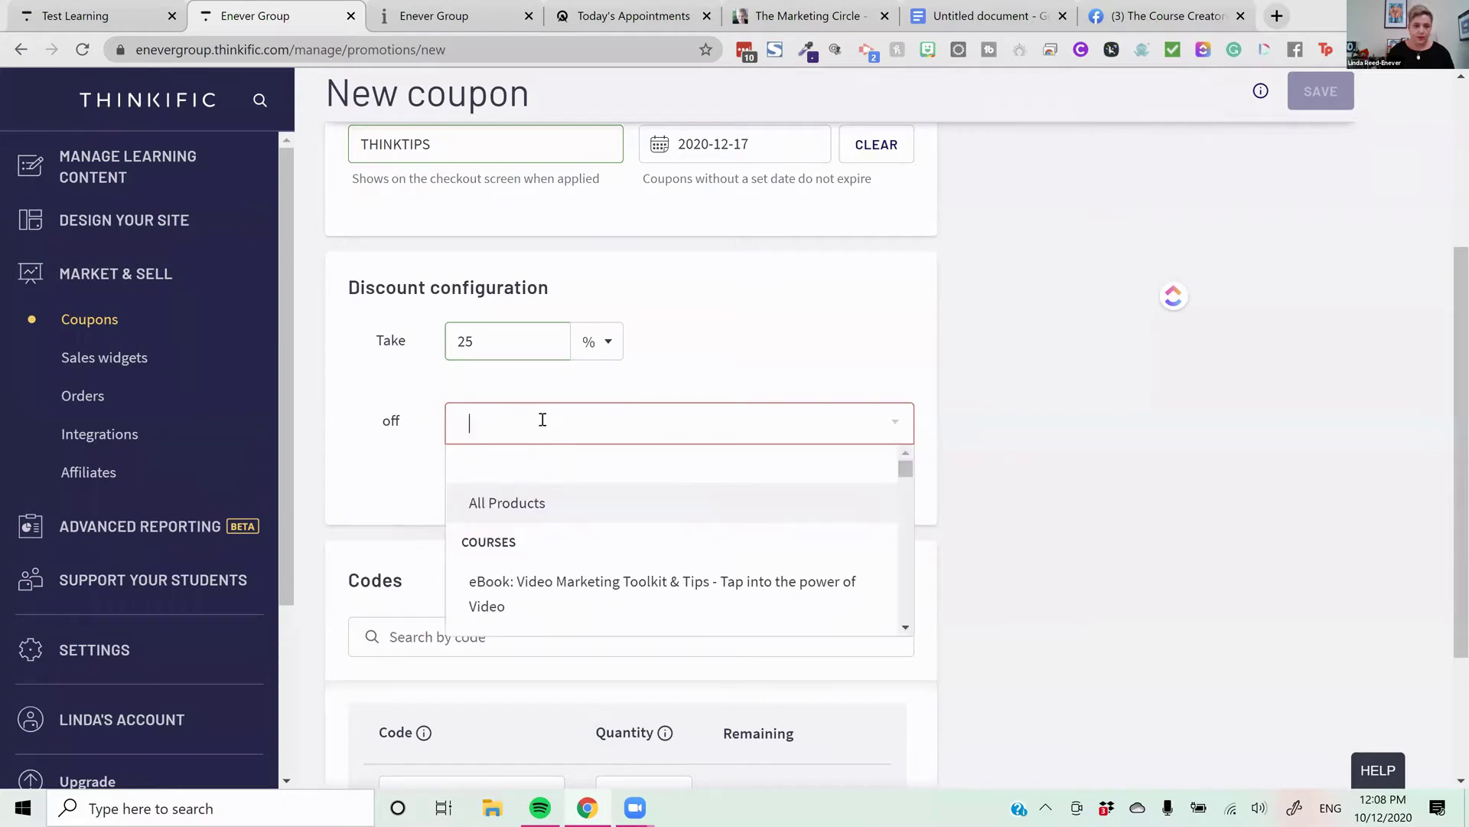
pyautogui.write('couy')
pyautogui.press('BackSpace')
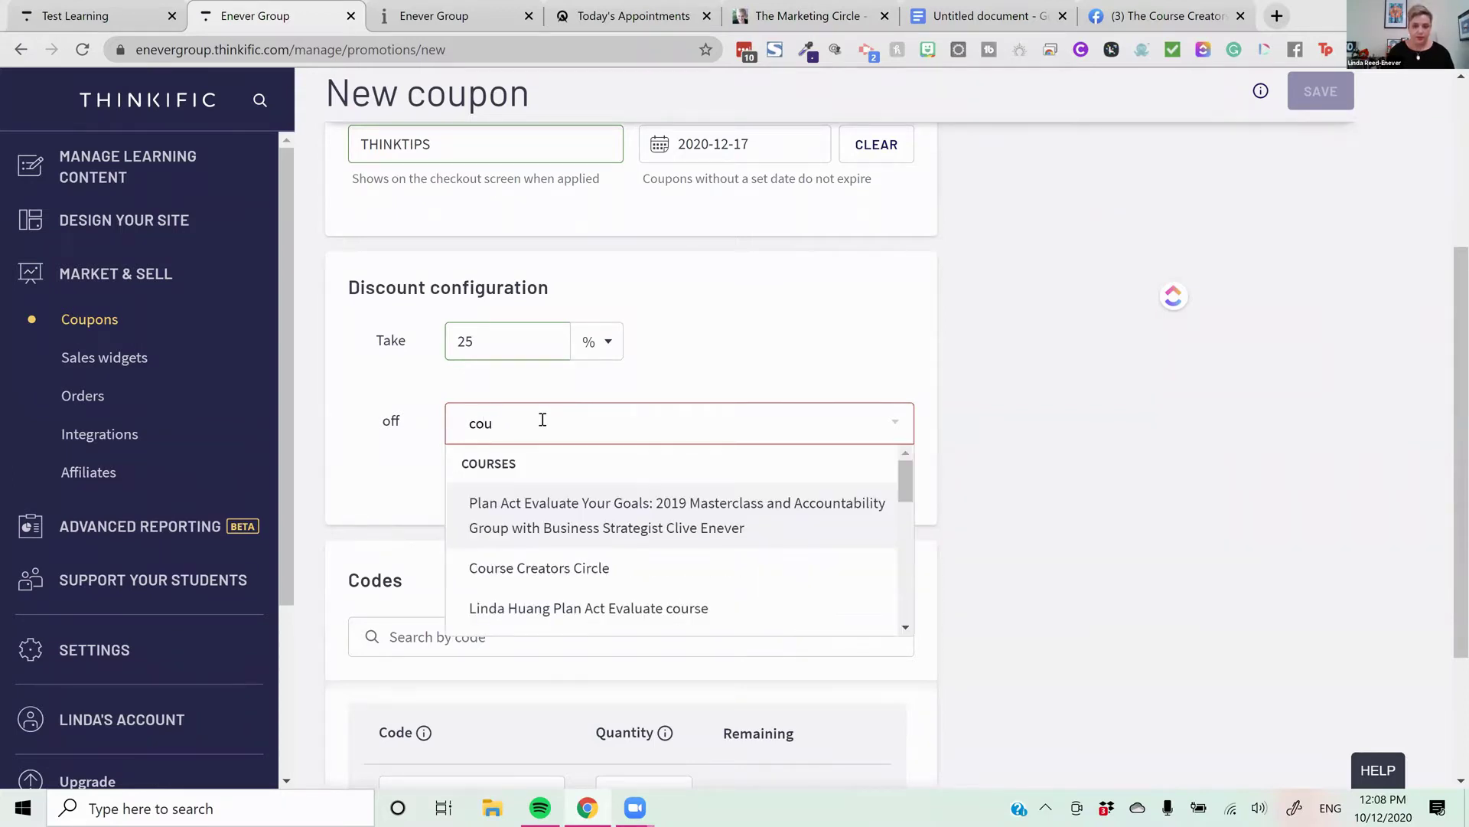
pyautogui.click(545, 567)
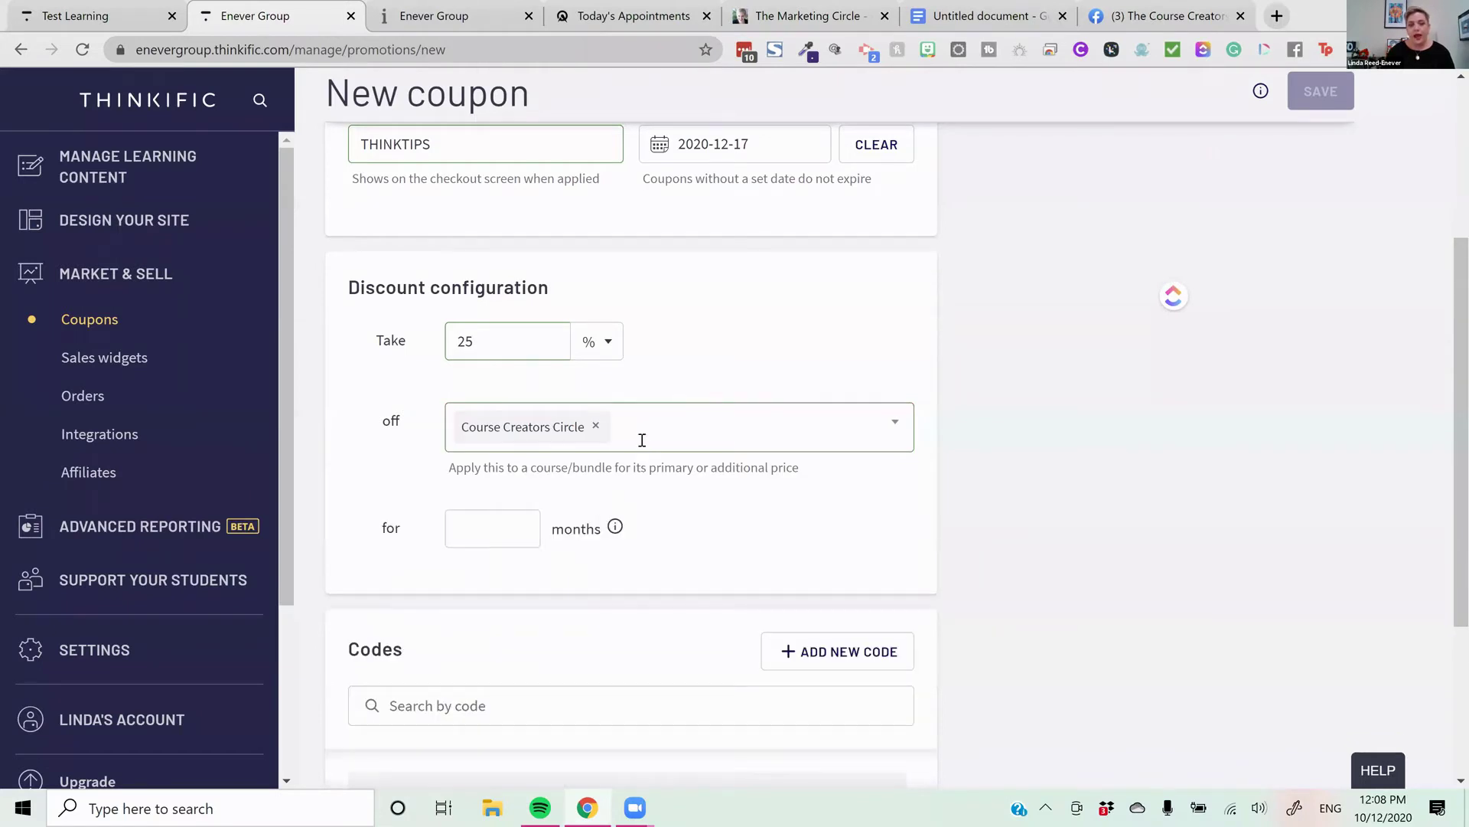
pyautogui.scroll(-1, 605, 489)
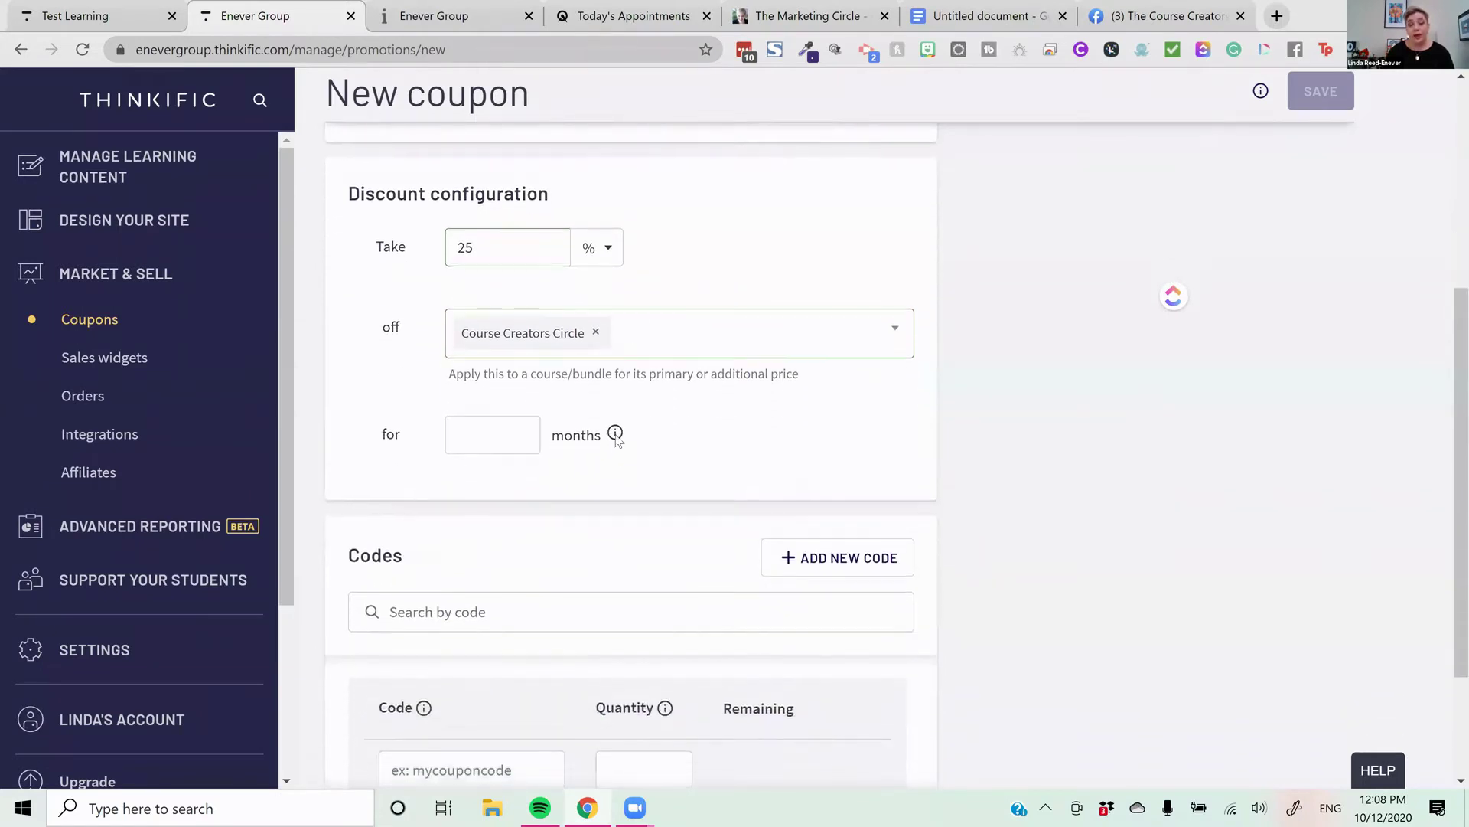
pyautogui.moveTo(616, 436)
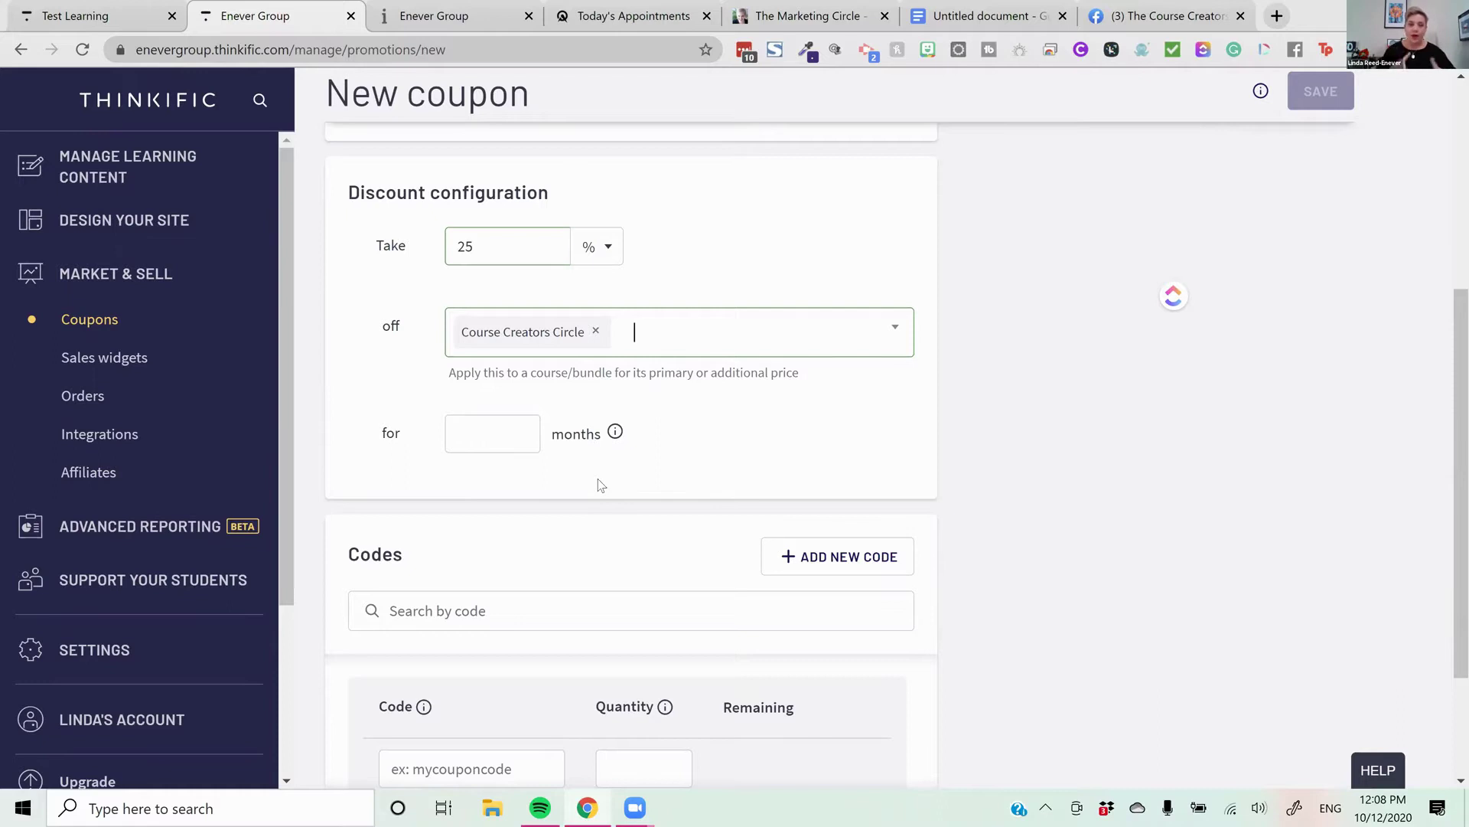
pyautogui.scroll(-1, 588, 548)
pyautogui.scroll(-2, 588, 548)
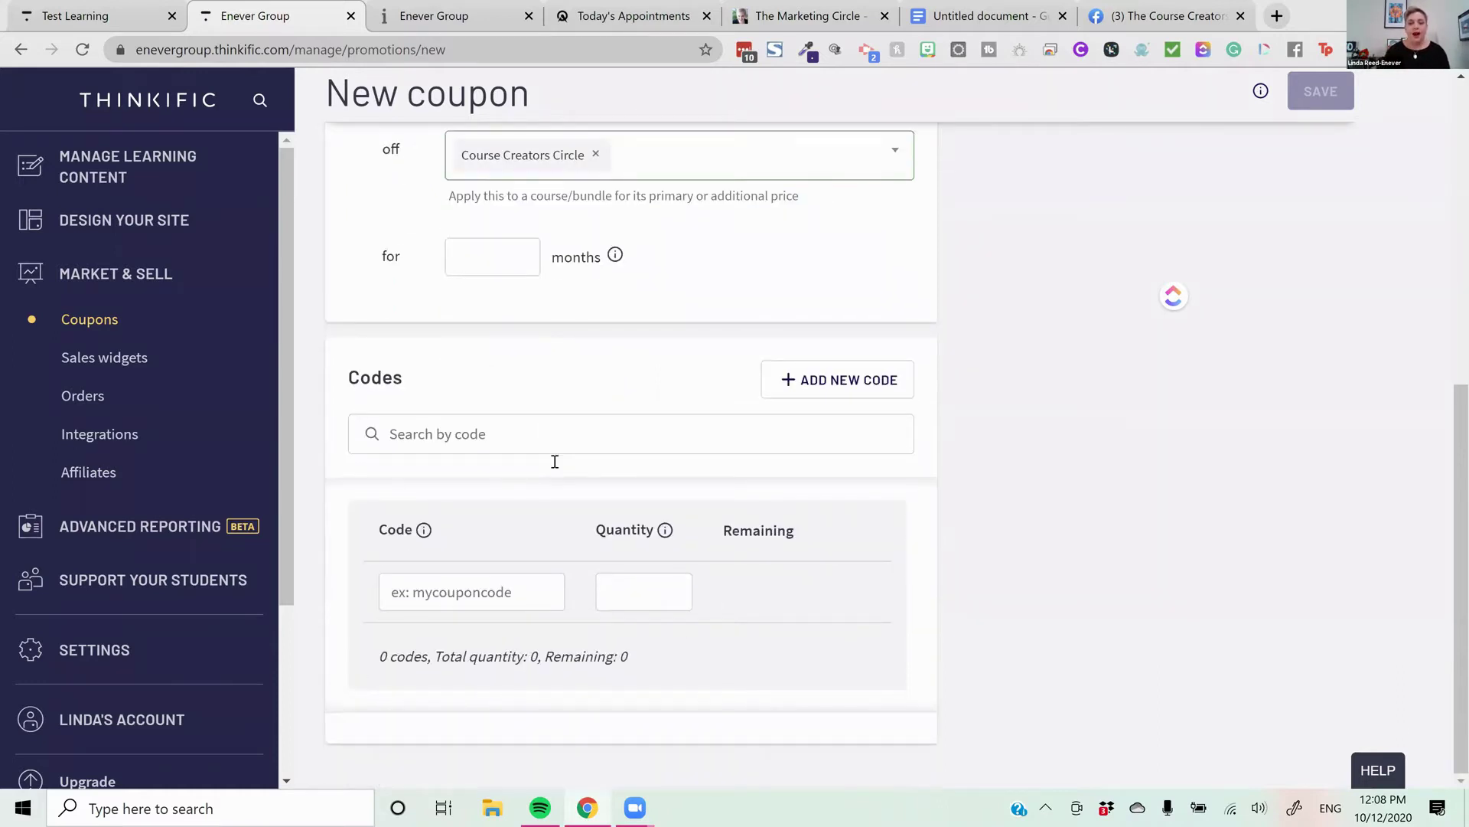
# Paste THINKTIPS as the coupon code and save the coupon
pyautogui.click(445, 596)
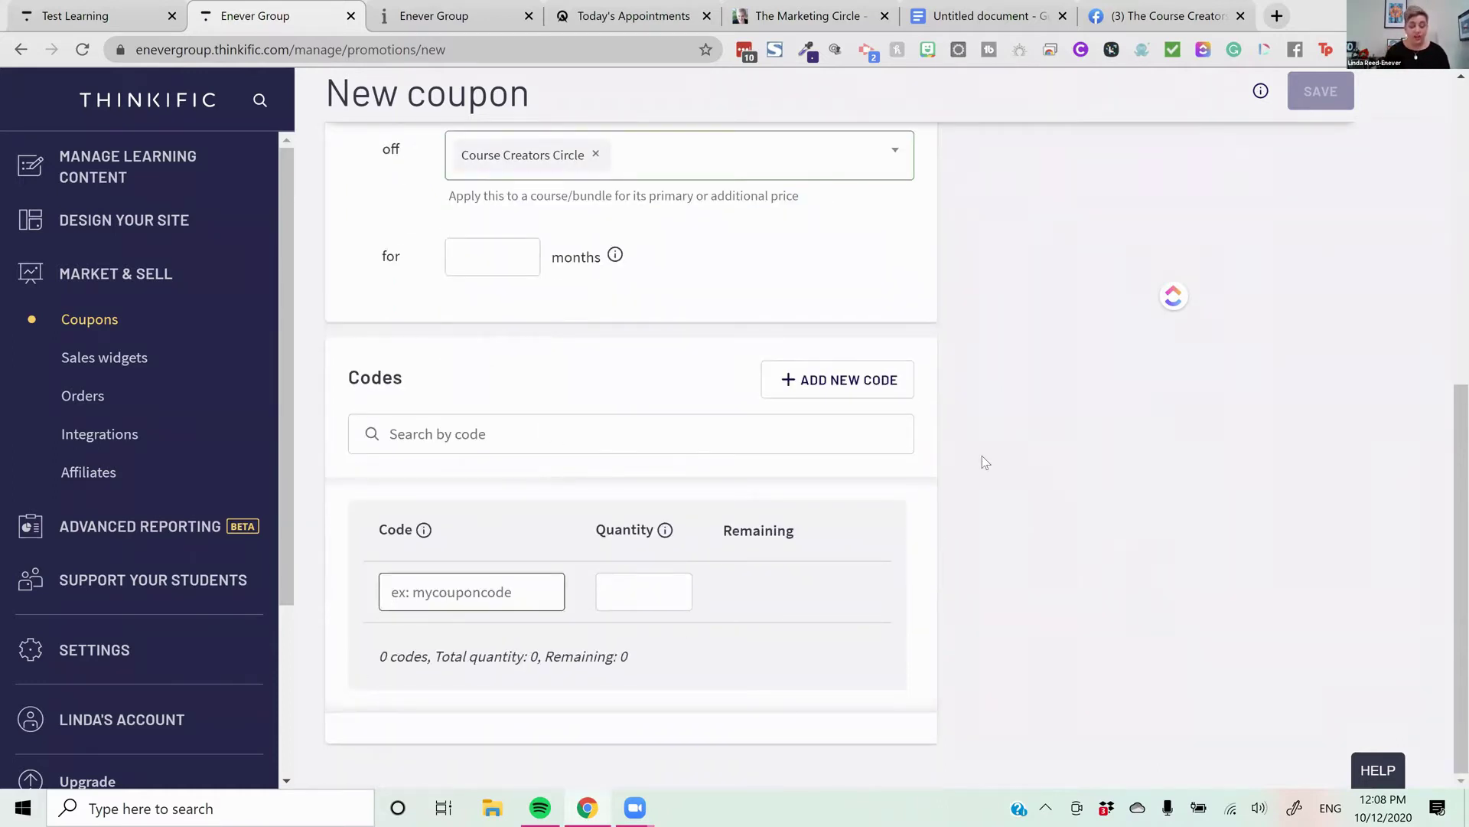
pyautogui.write('THINKTIPS')
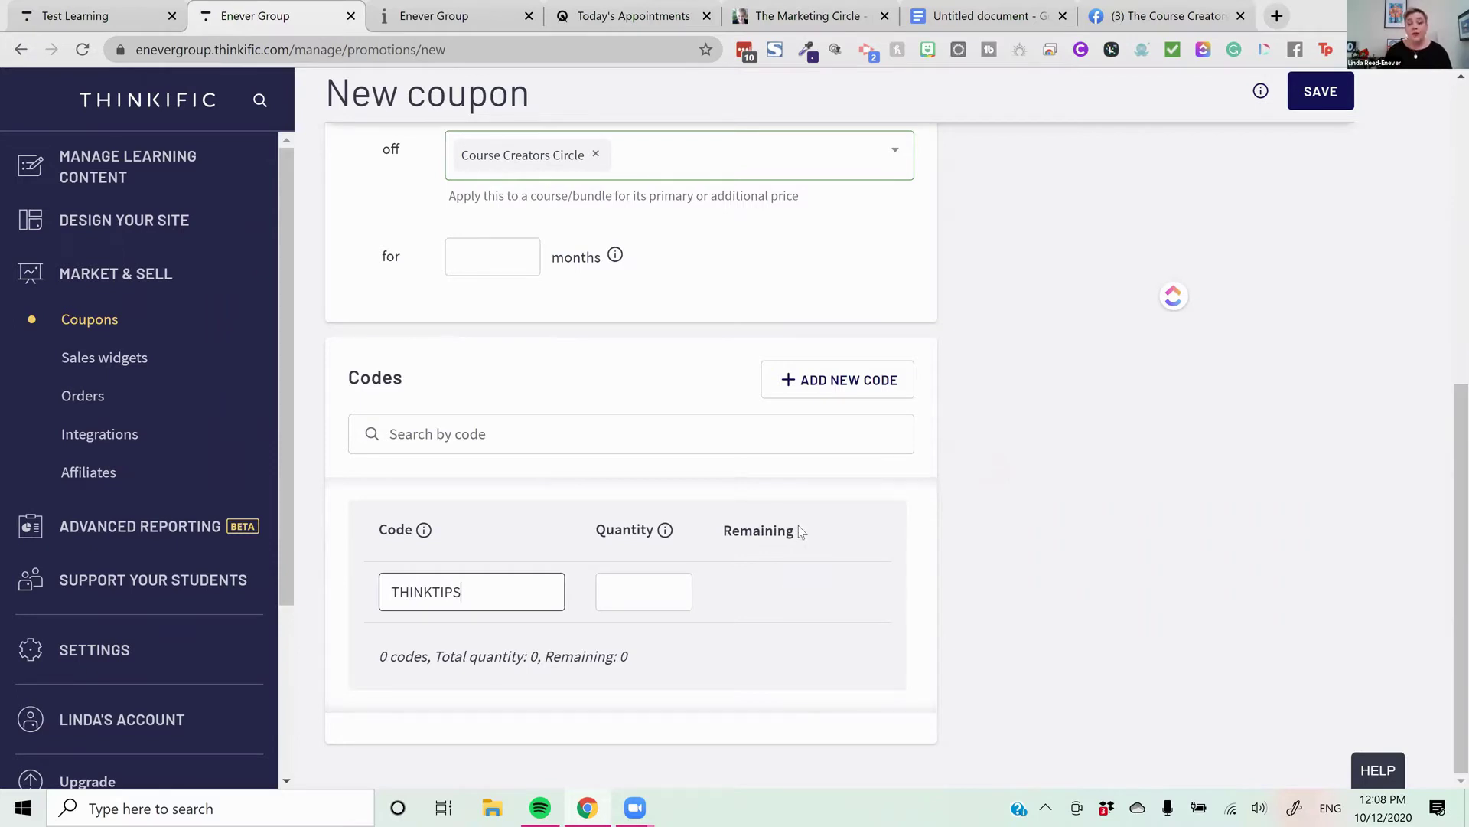
pyautogui.scroll(7, 877, 479)
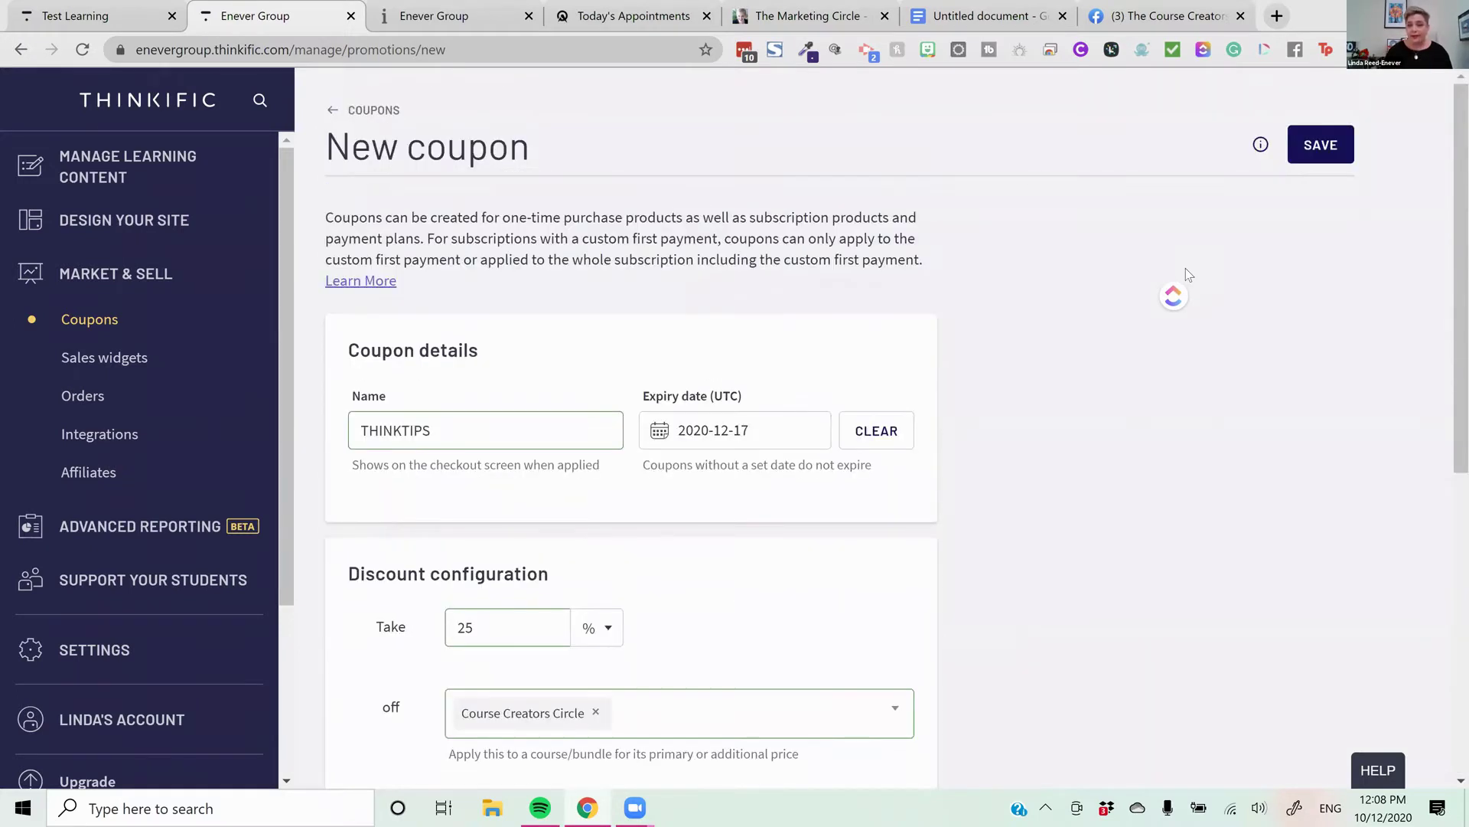
pyautogui.click(1337, 154)
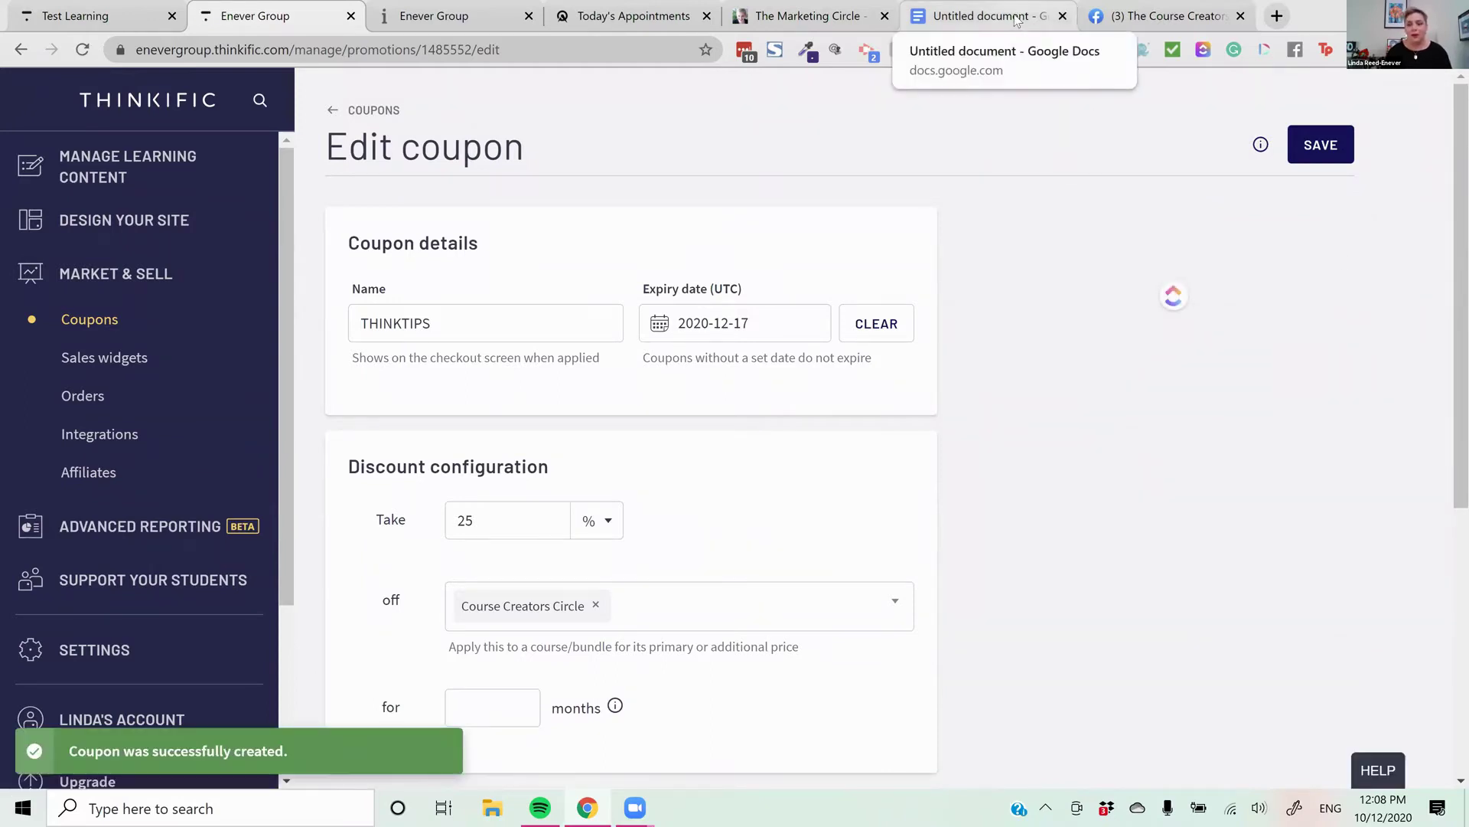
# Bring up the Enever Group school site and scroll down the course page
pyautogui.click(987, 16)
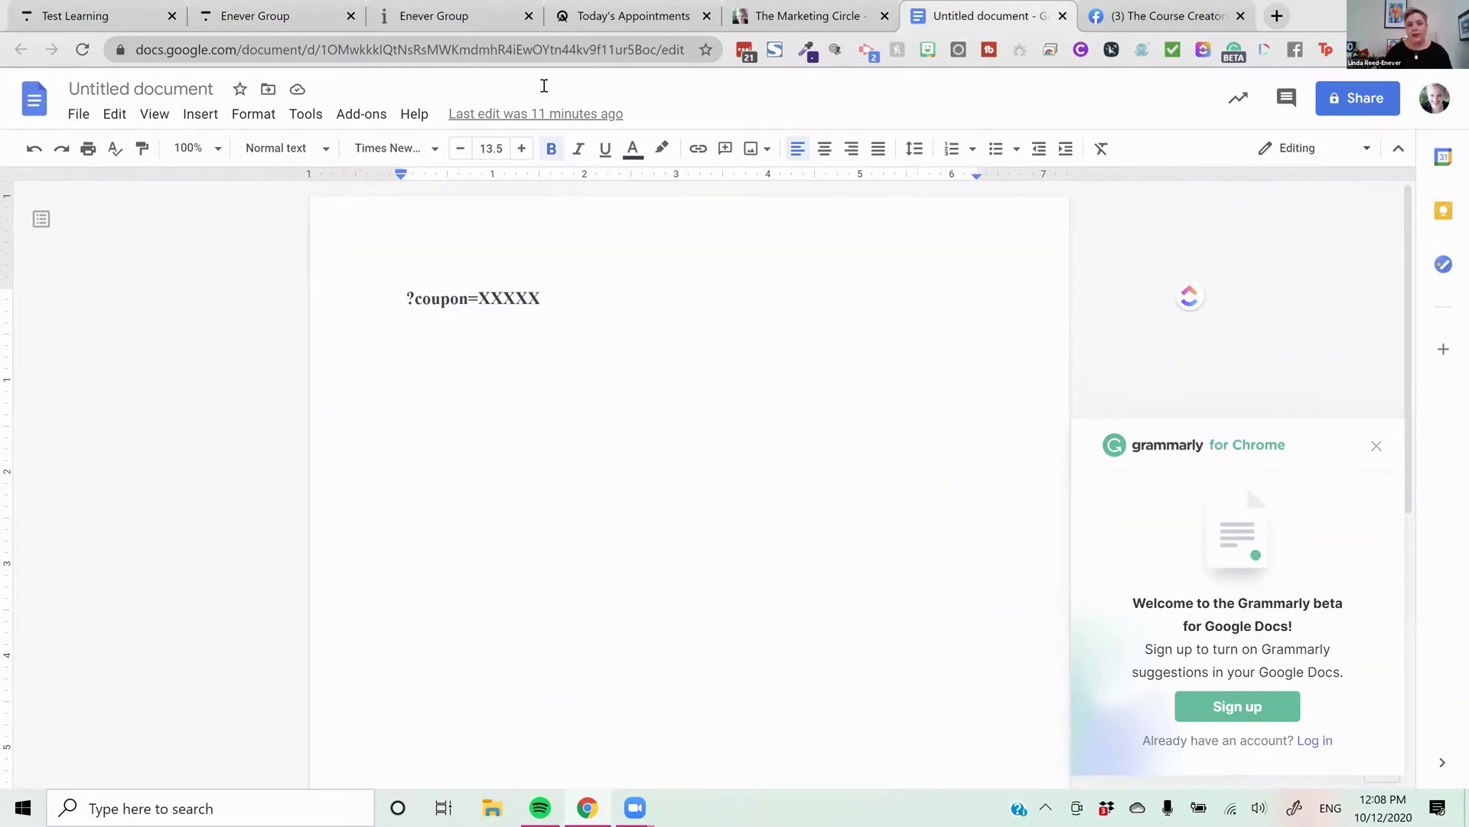
pyautogui.hotkey('ctrl', '3')
pyautogui.scroll(-3, 793, 335)
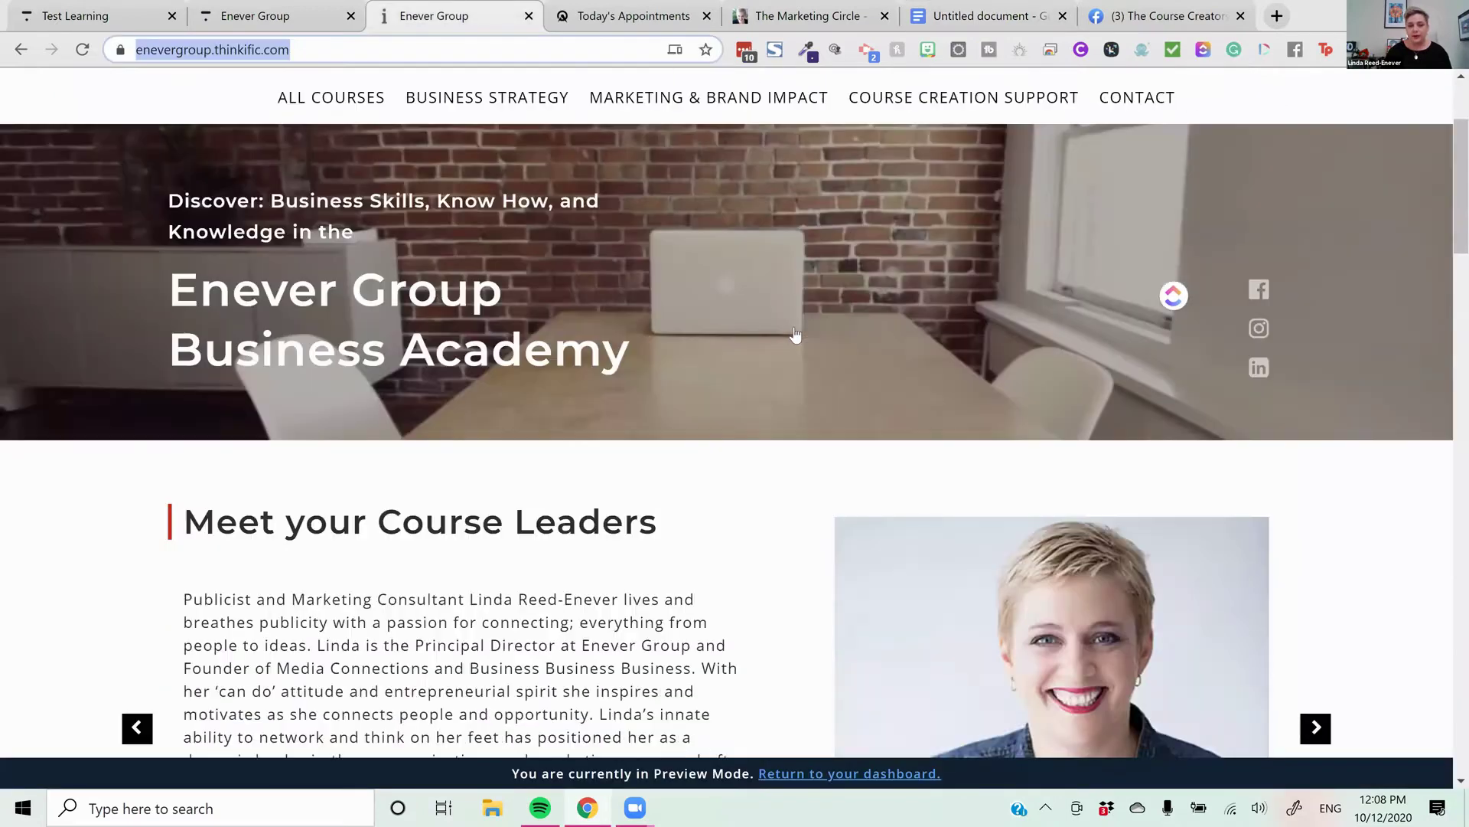
pyautogui.scroll(-3, 794, 335)
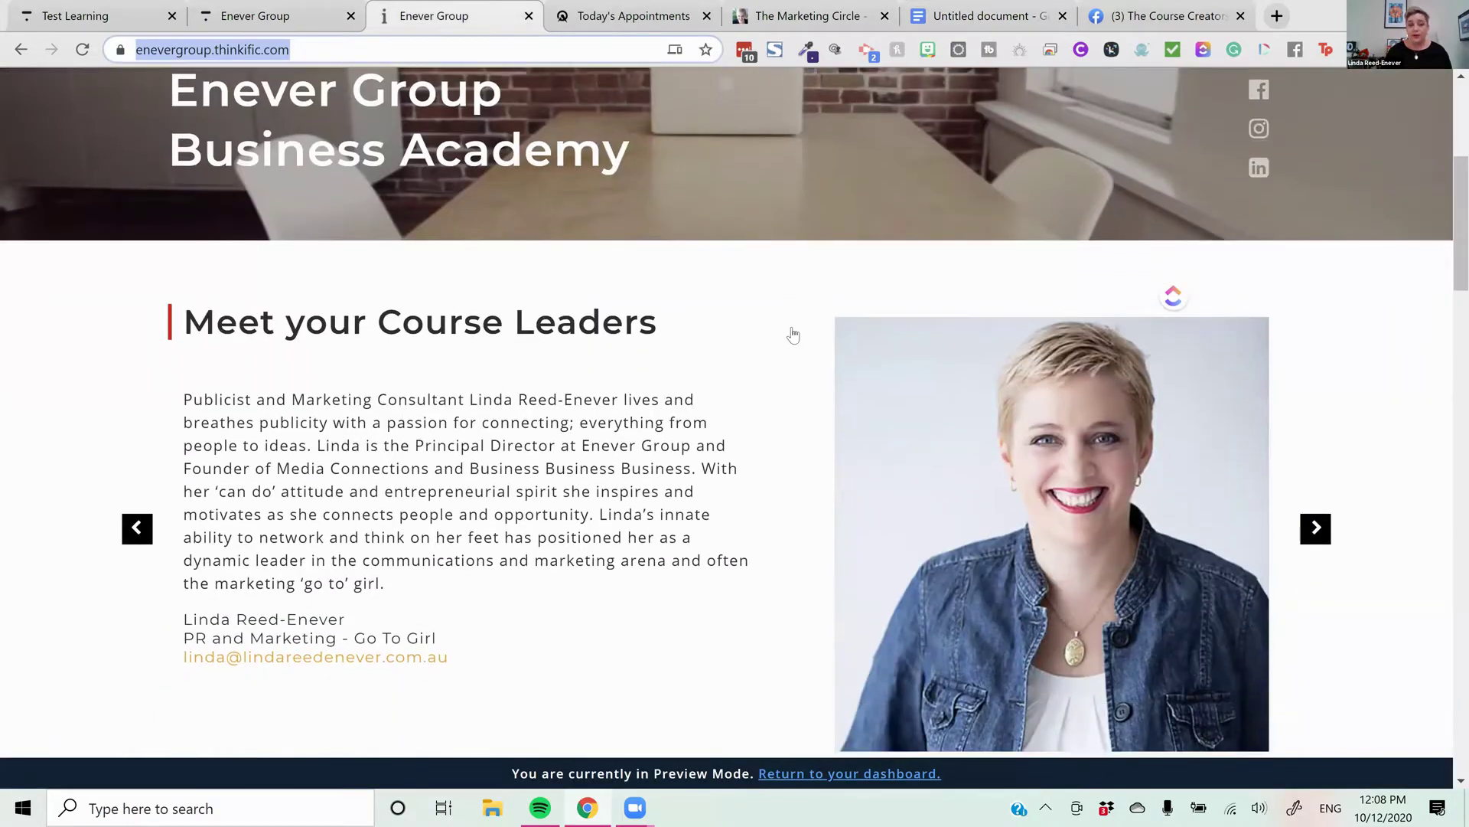
pyautogui.scroll(-4, 793, 334)
pyautogui.scroll(-7, 394, 480)
pyautogui.scroll(-6, 464, 472)
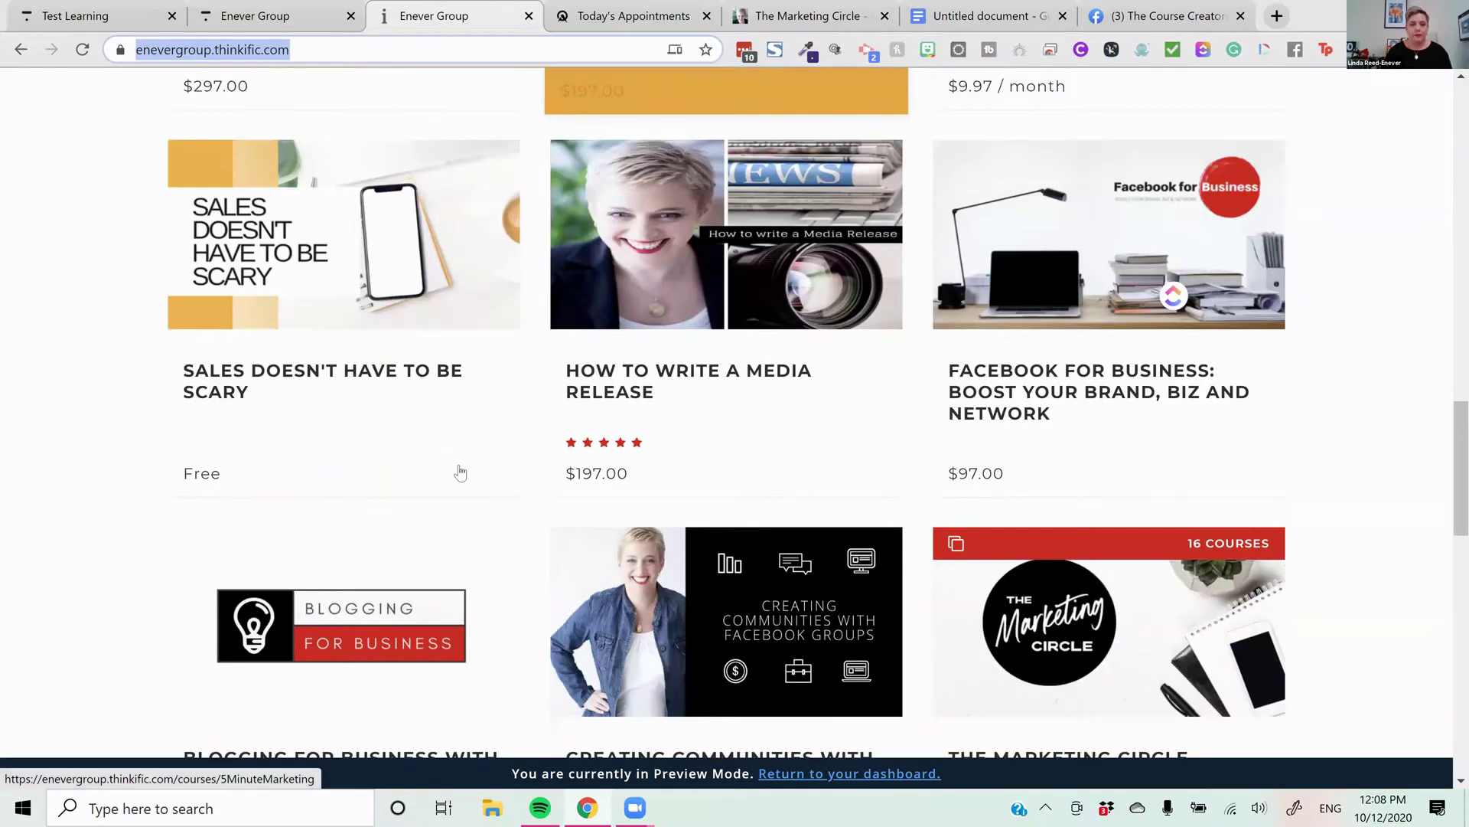
pyautogui.scroll(-6, 459, 472)
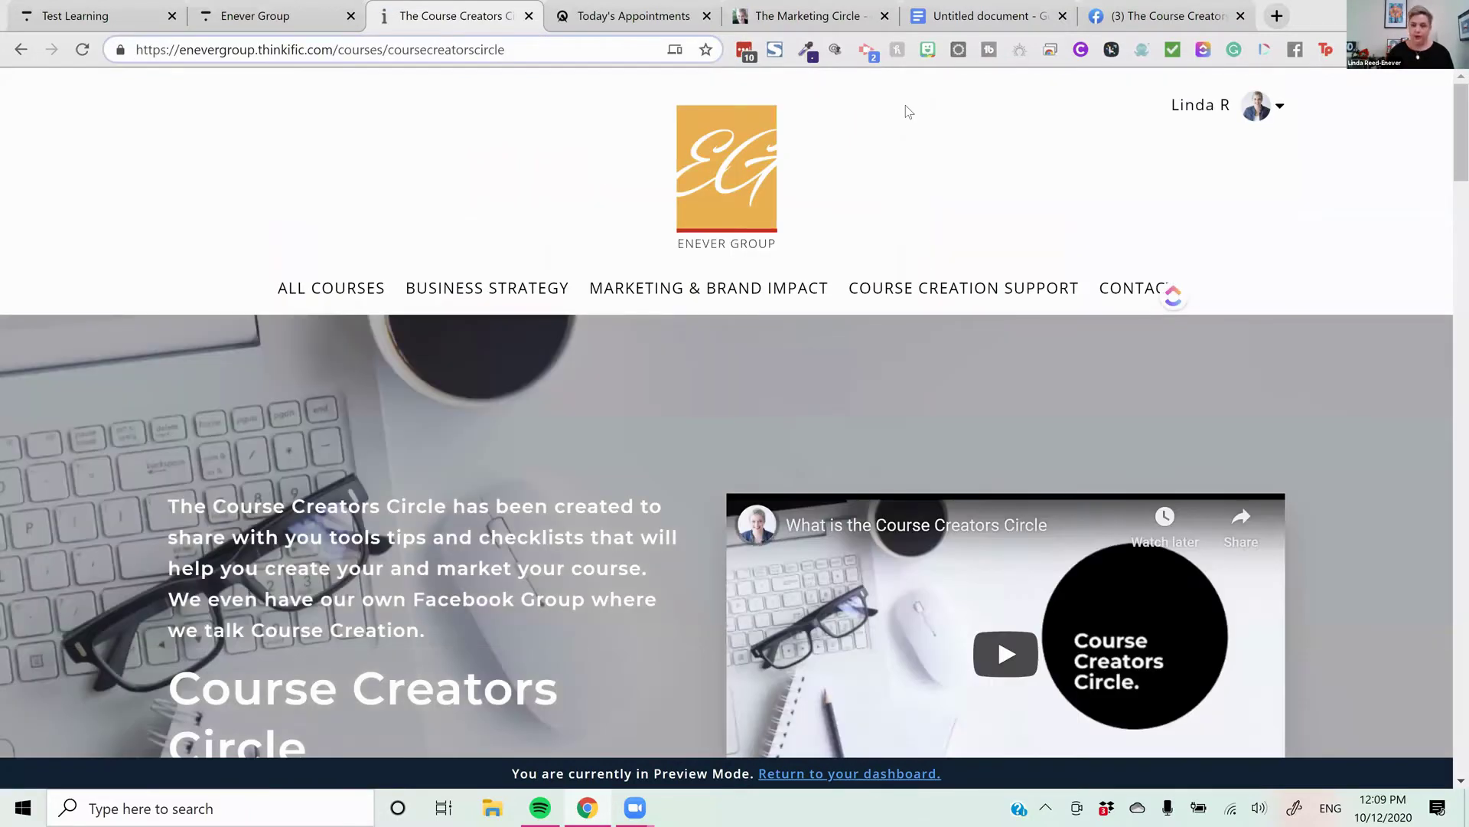
# Reload the Course Creators Circle page with ?coupon=THINKTIPS appended to its address
pyautogui.hotkey('ctrl', 'l')
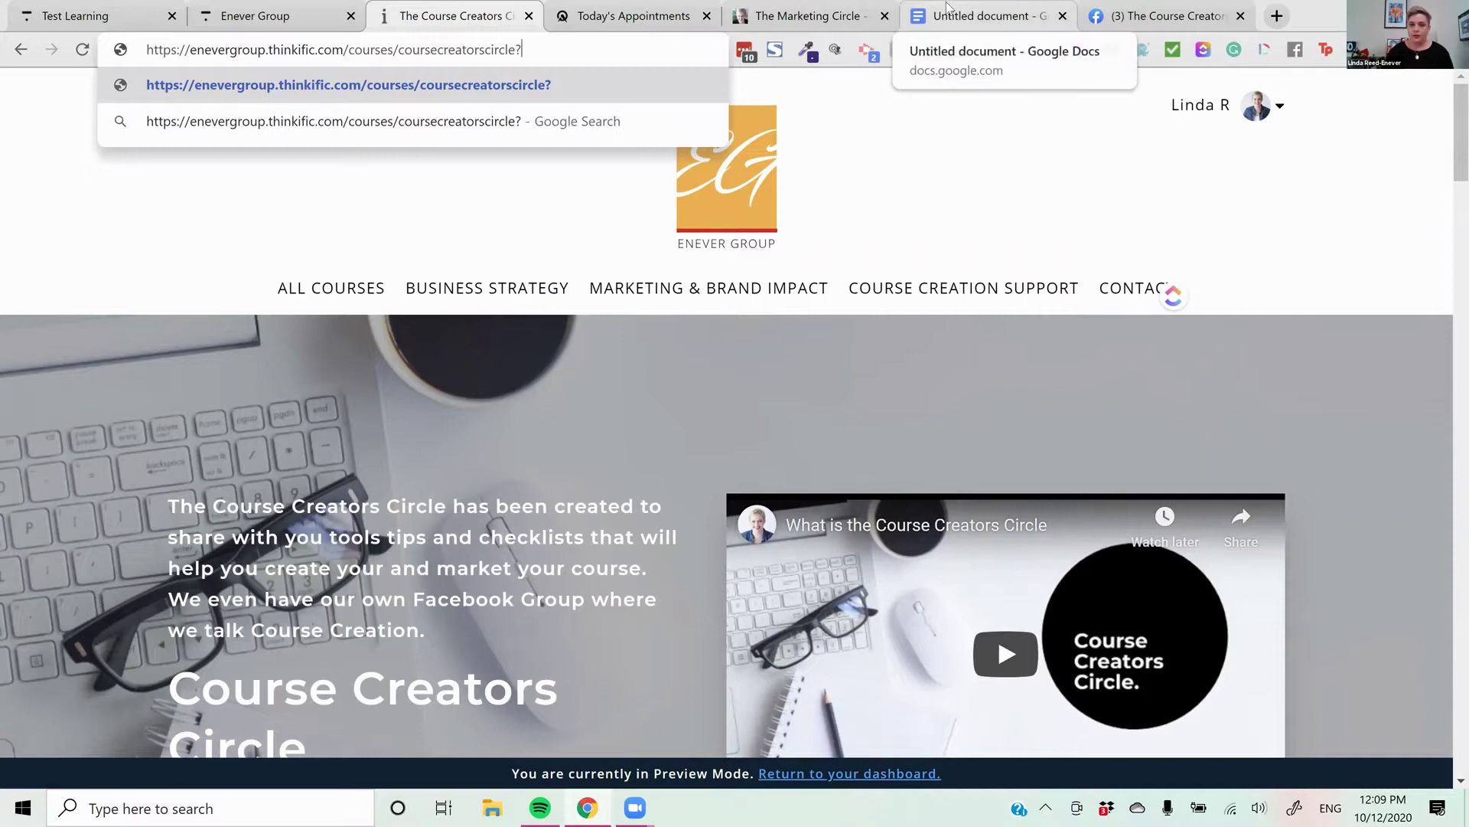
pyautogui.click(948, 9)
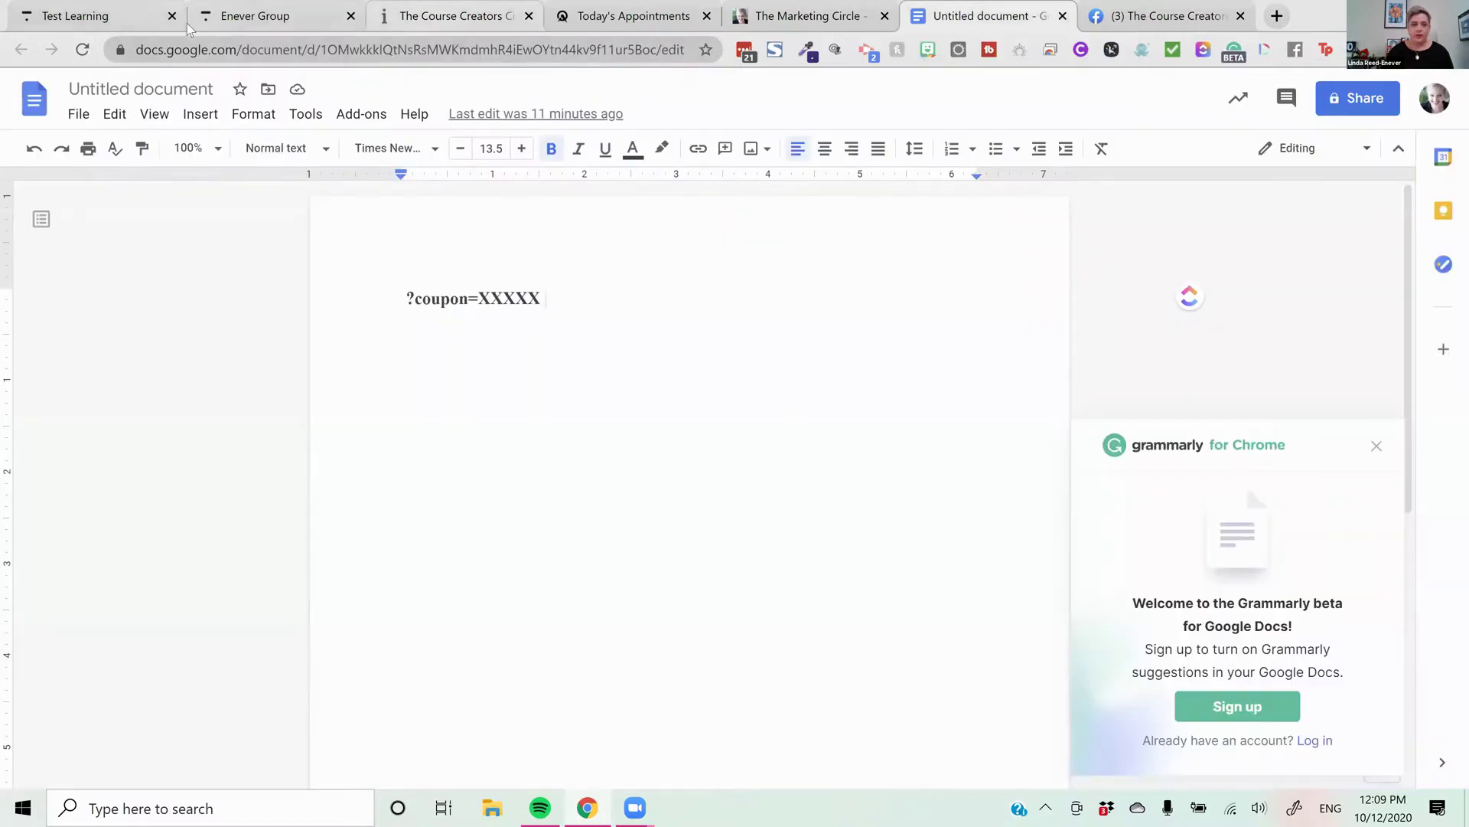
pyautogui.click(235, 18)
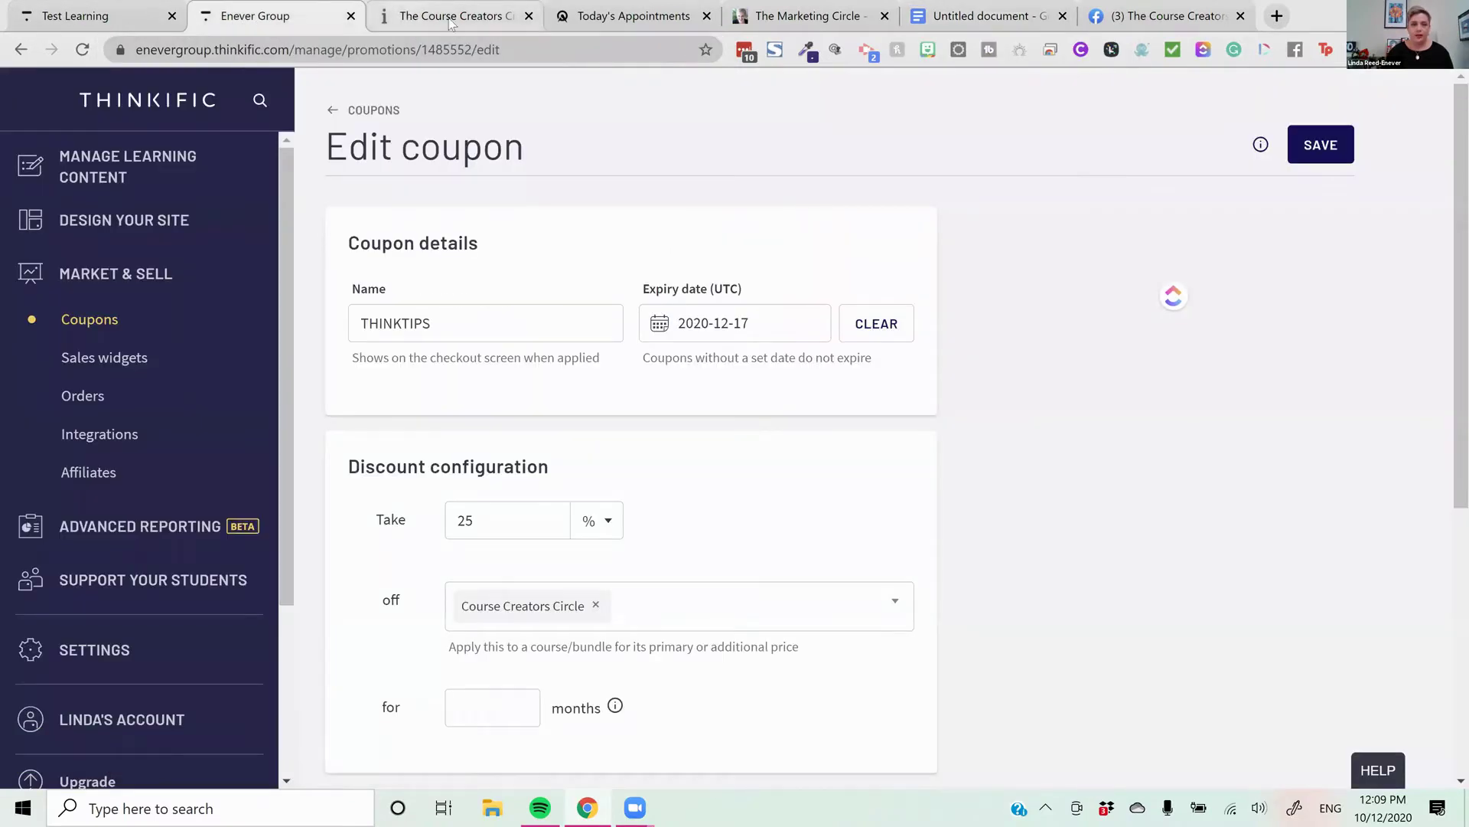
pyautogui.click(490, 19)
pyautogui.write('couon')
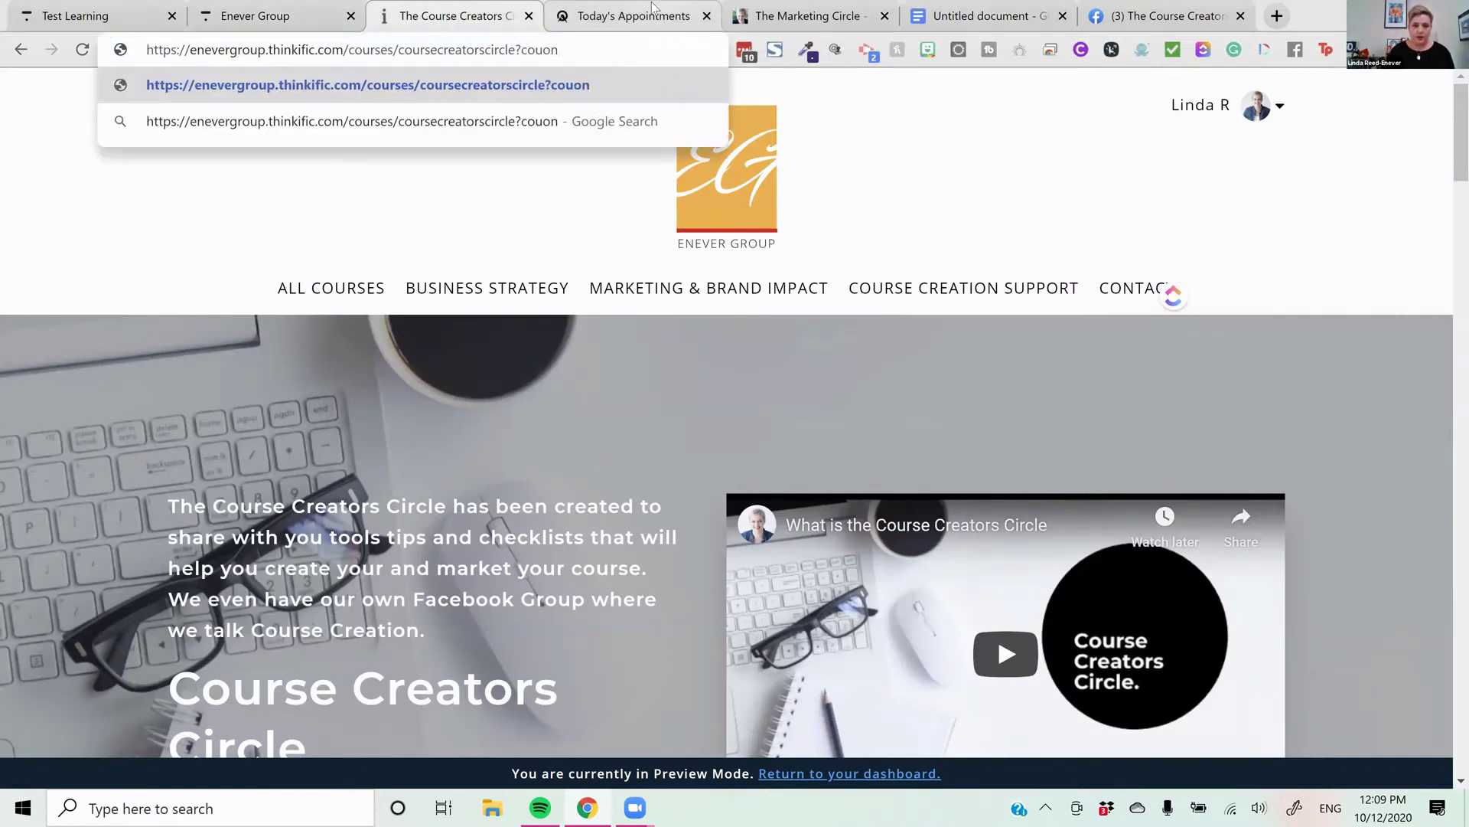
pyautogui.press('BackSpace')
pyautogui.press('BackSpace')
pyautogui.write('pu')
pyautogui.press('BackSpace')
pyautogui.write('on')
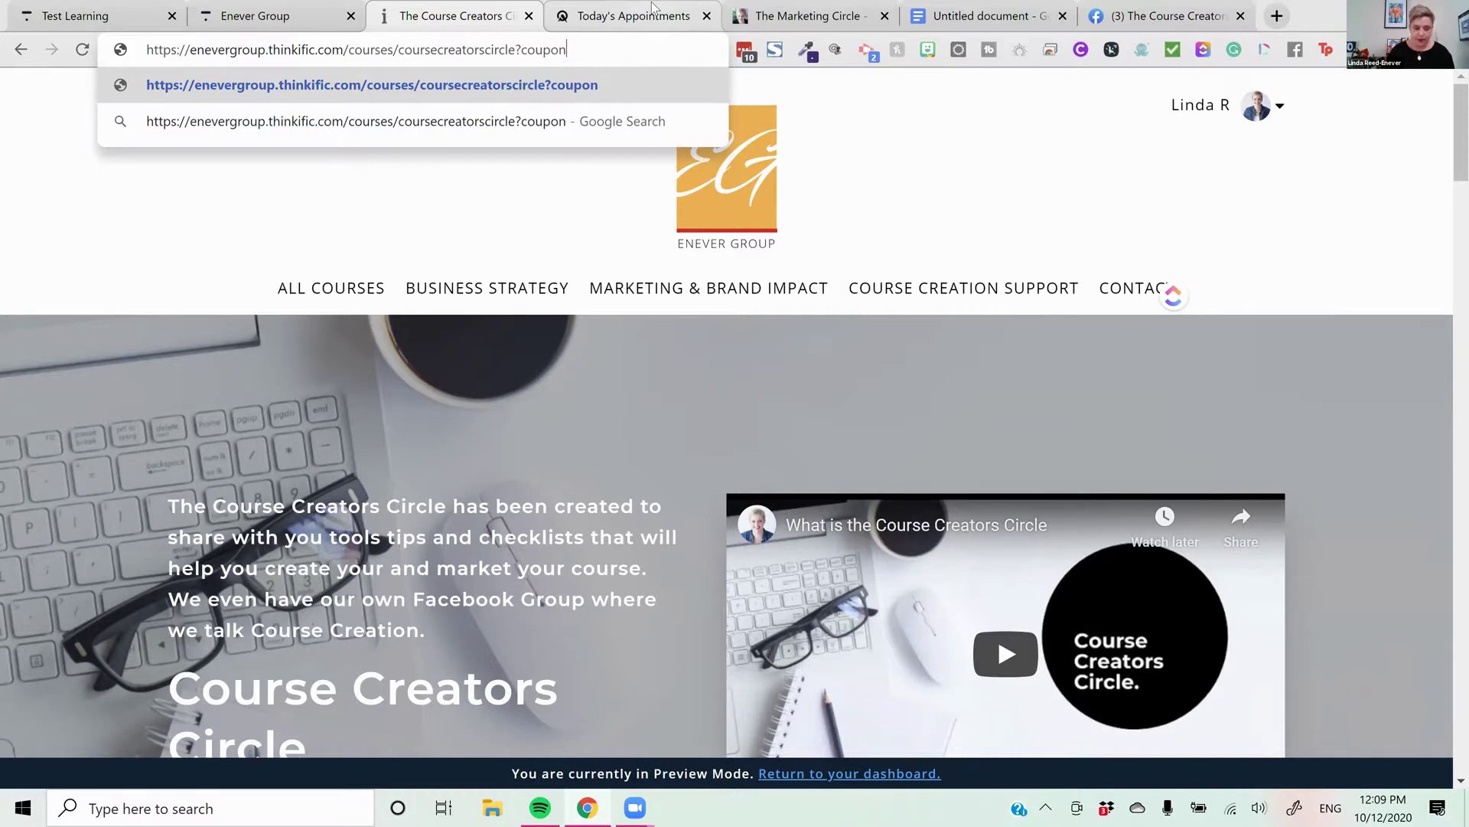
pyautogui.write('=THINKTIPS')
pyautogui.press('Return')
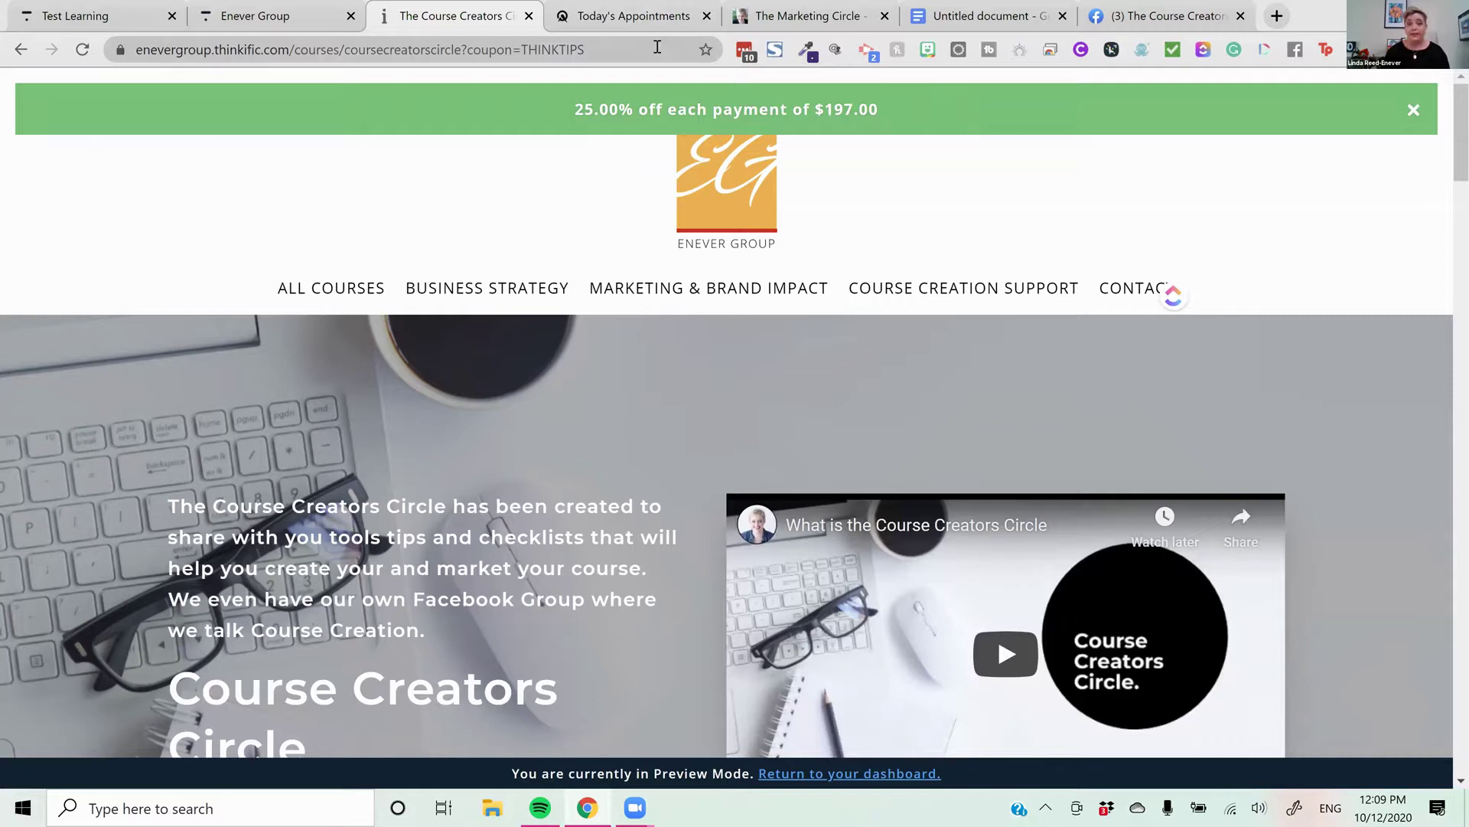
# Copy the course page's coupon link
pyautogui.click(578, 55)
pyautogui.rightClick(578, 55)
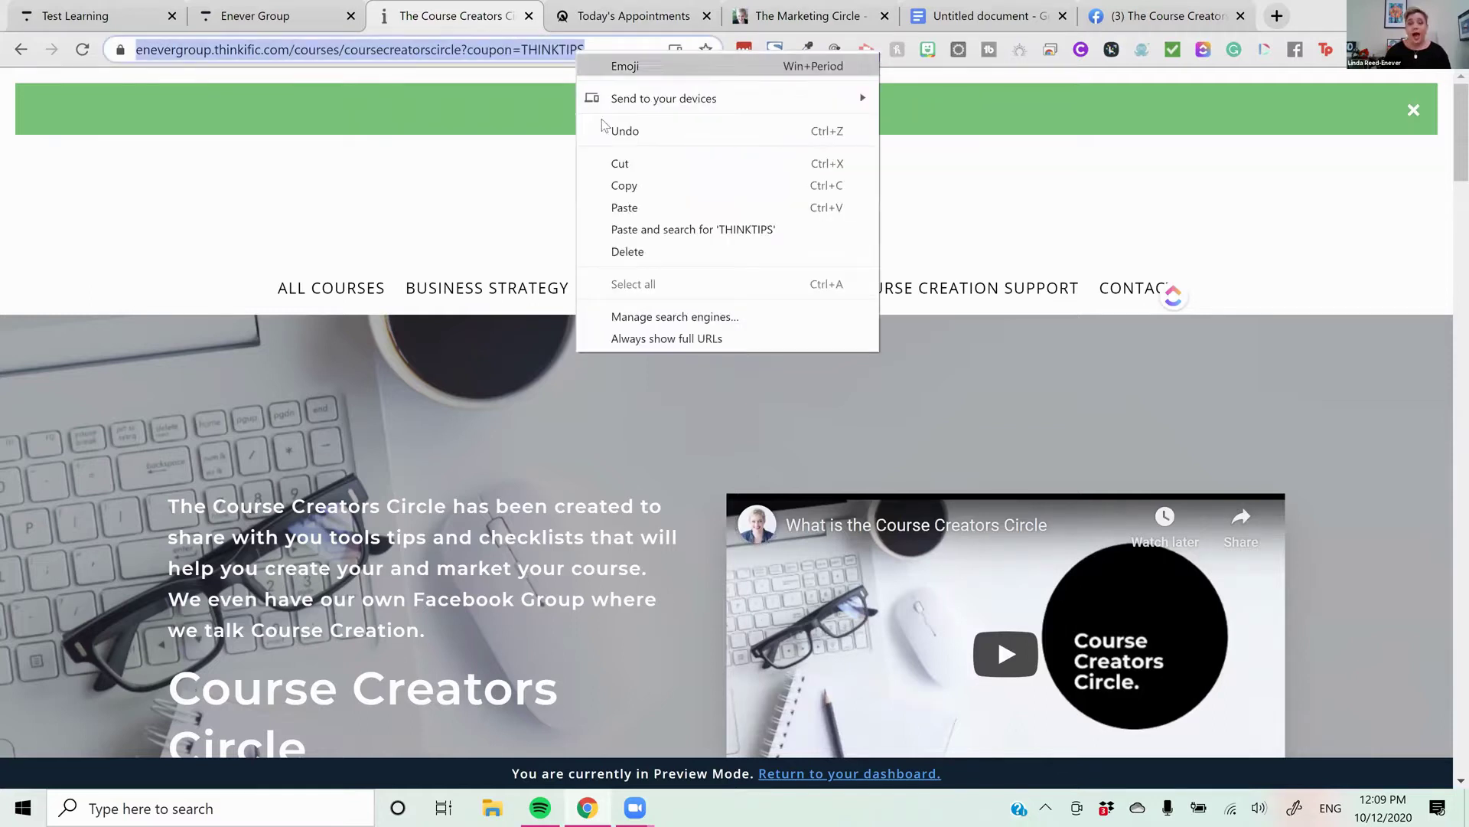
pyautogui.click(629, 188)
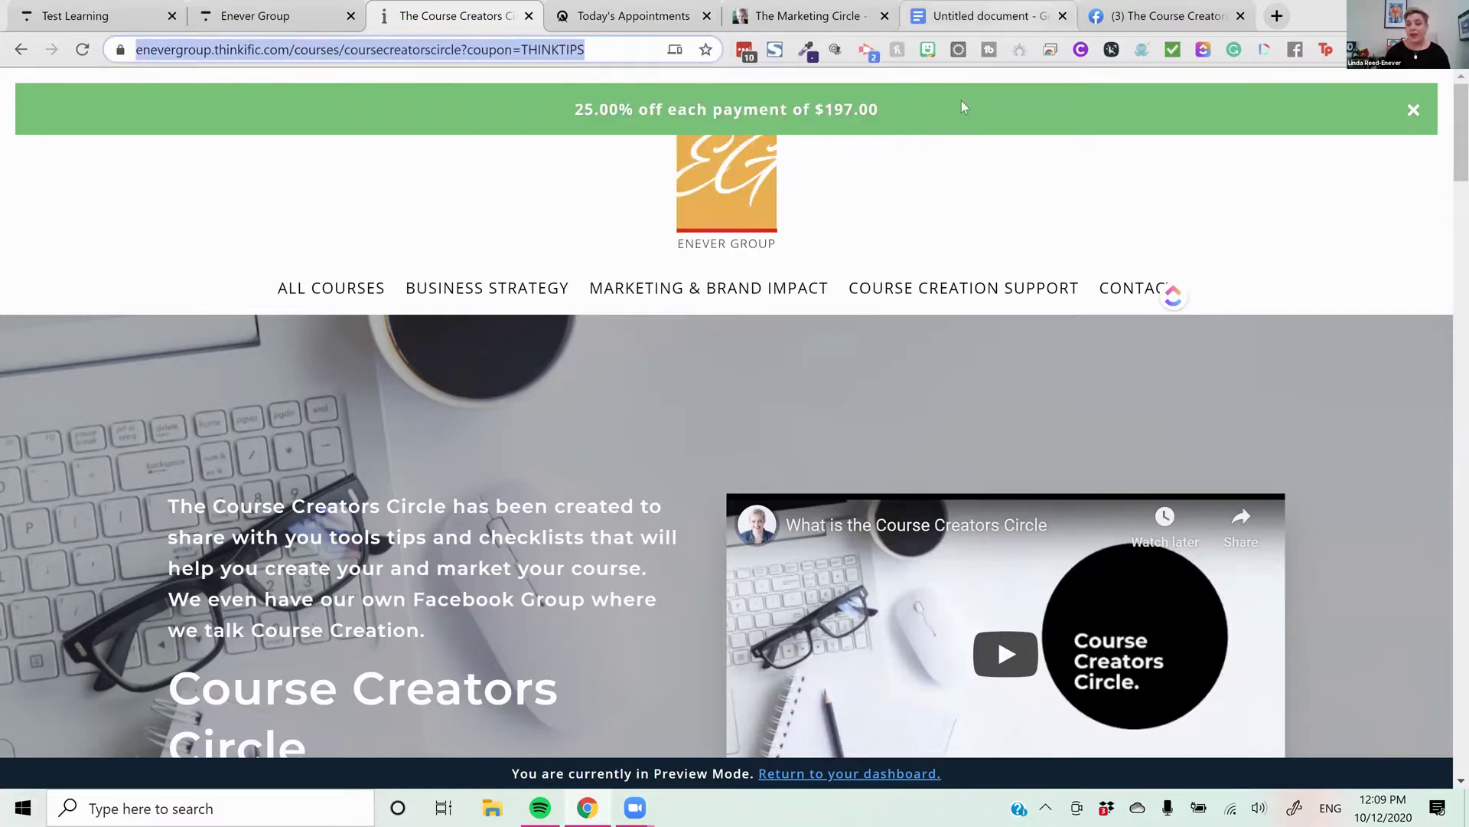
pyautogui.click(979, 15)
# Paste the THINKTIPS course link on a new line below the coupon note
pyautogui.press('Return')
pyautogui.press('Return')
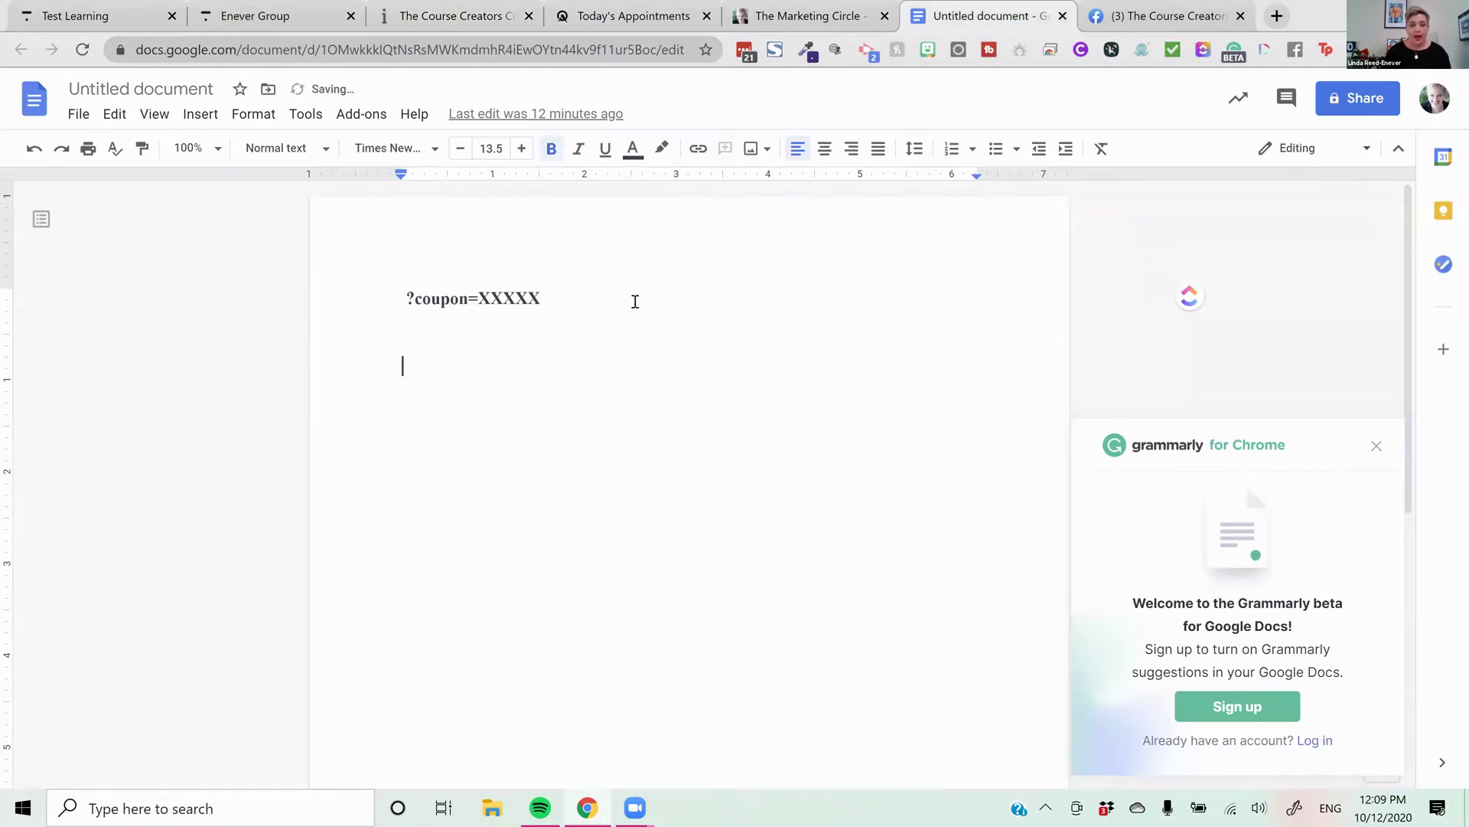
pyautogui.hotkey('ctrl', 'v')
pyautogui.press('Return')
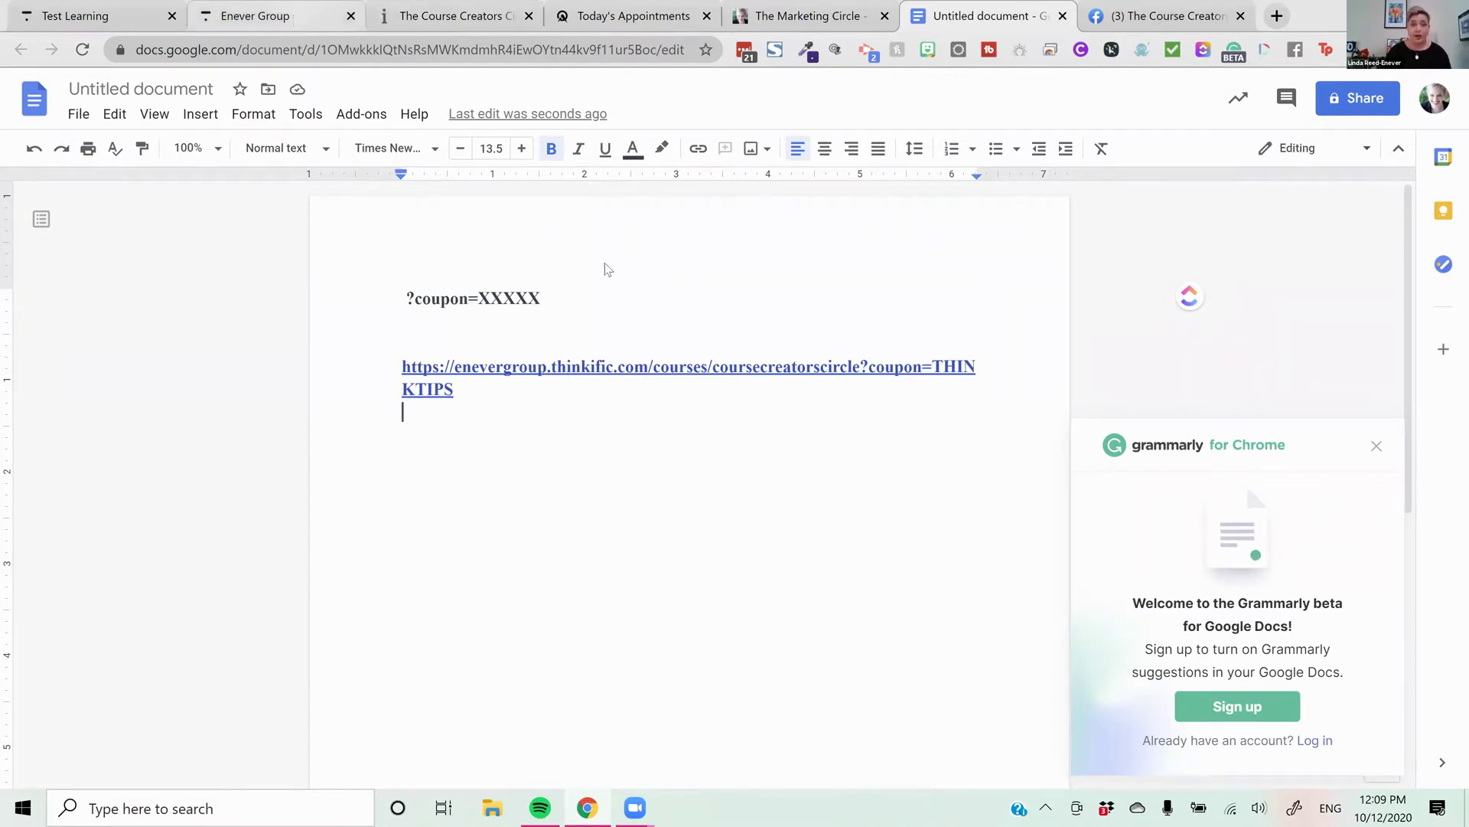
pyautogui.hotkey('ctrl', '2')
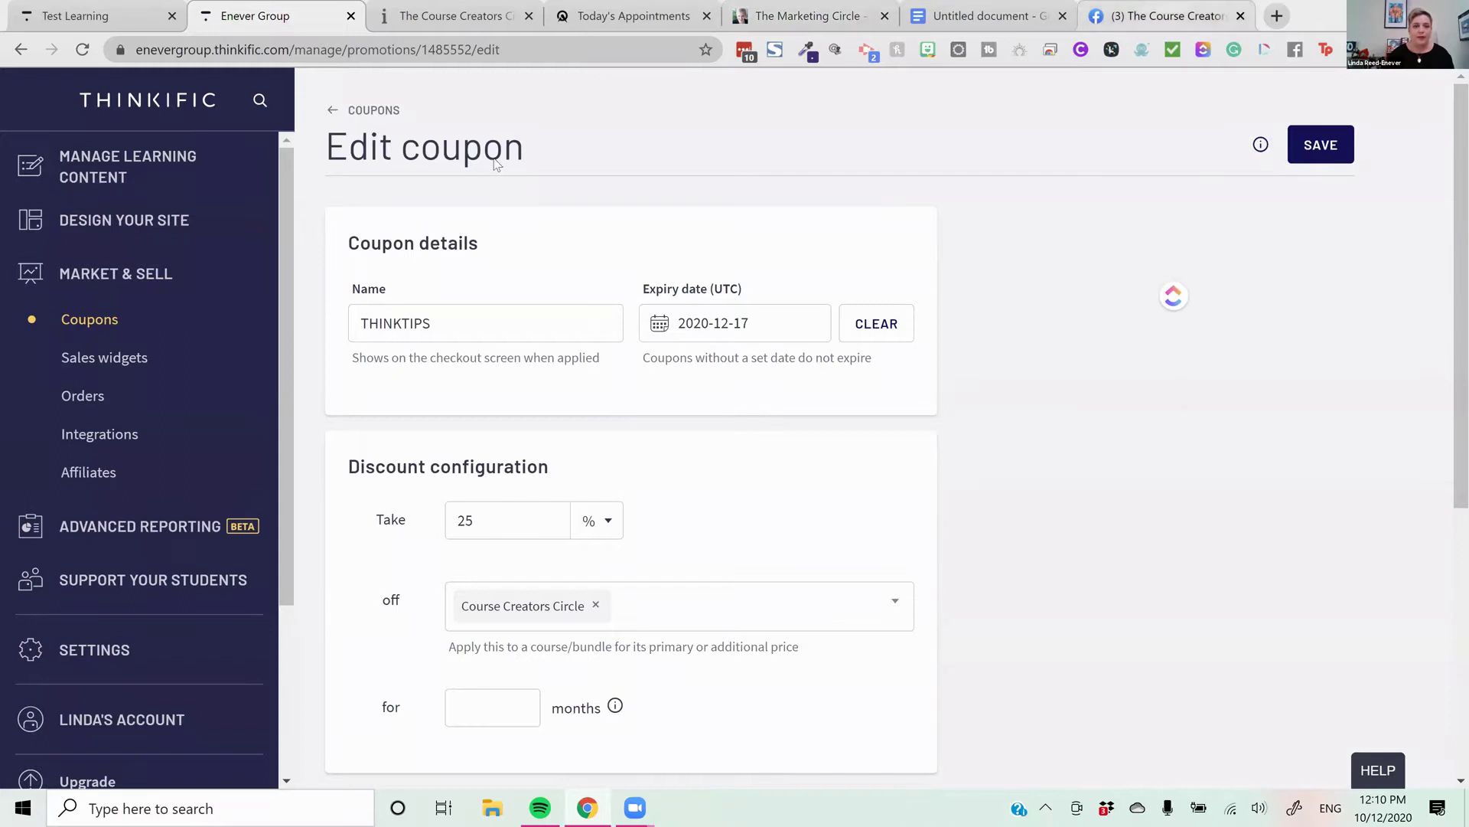
# Copy the Course Creators Circle Facebook group's address and return to the discounted course page
pyautogui.click(1177, 10)
pyautogui.rightClick(400, 48)
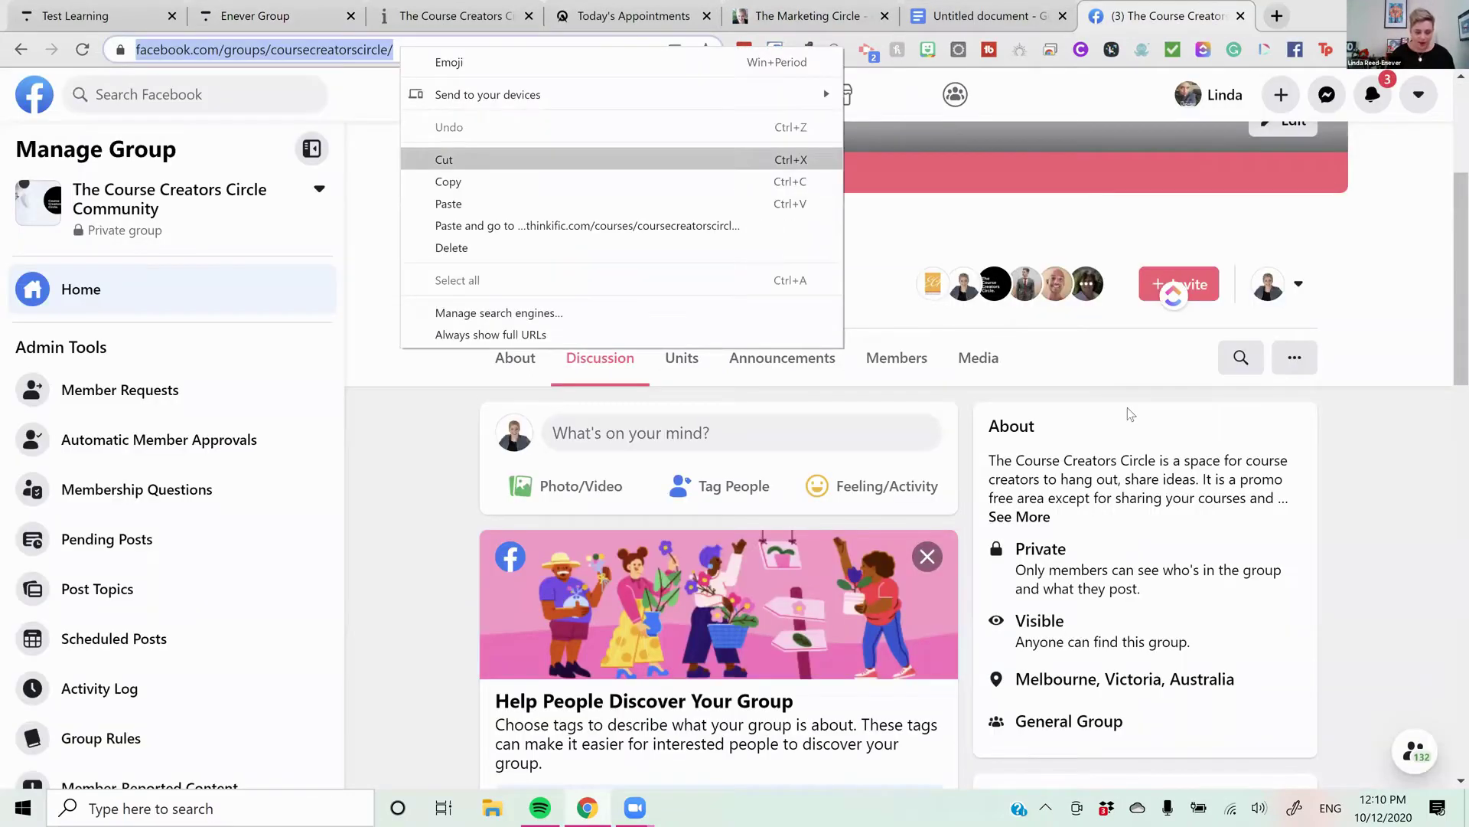
pyautogui.press('Down')
pyautogui.press('Return')
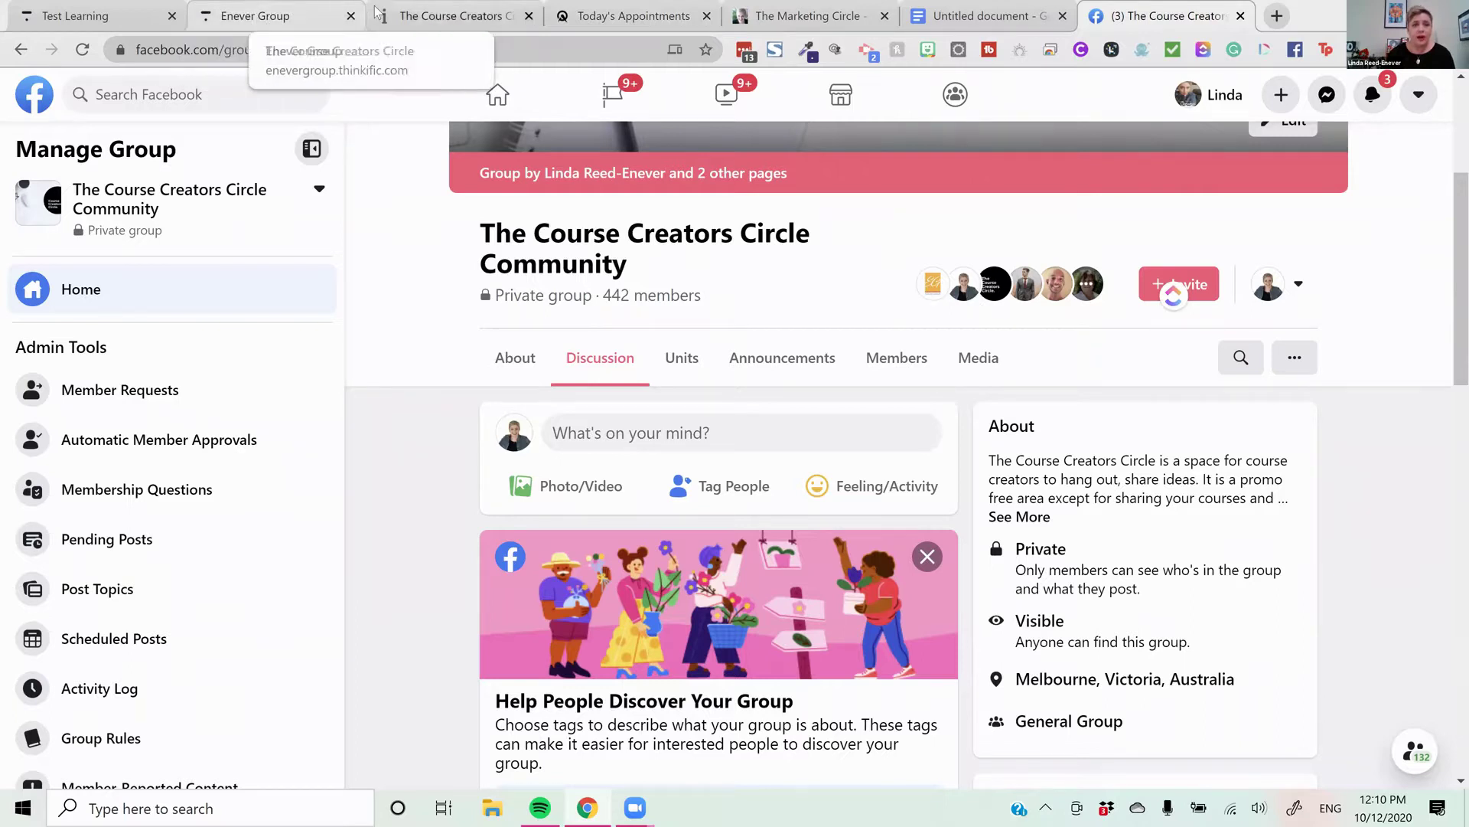
pyautogui.click(459, 15)
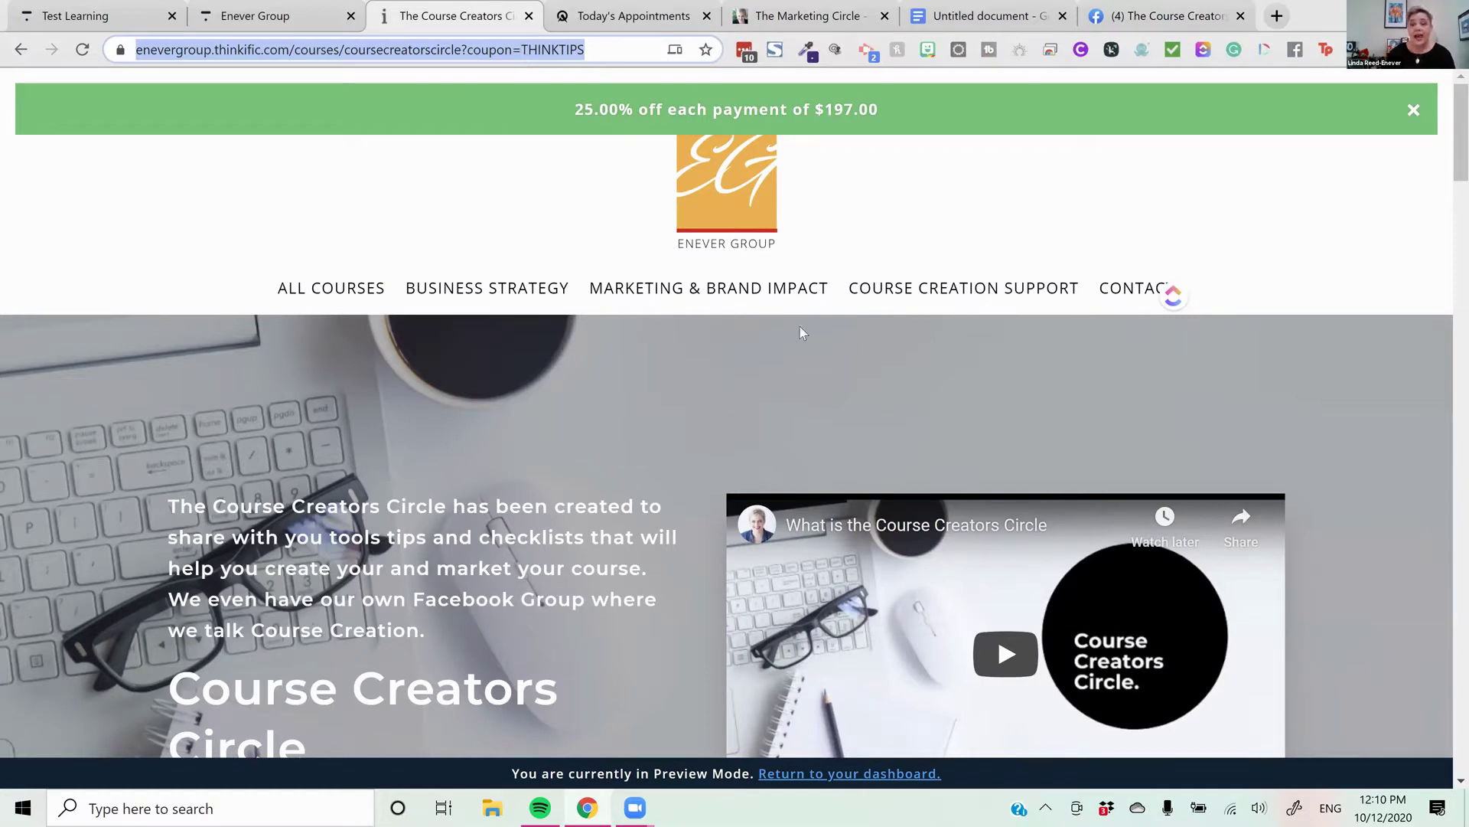
# Review the sales page and highlight the 25.00% off each $197.00 payment banner
pyautogui.scroll(-2, 800, 335)
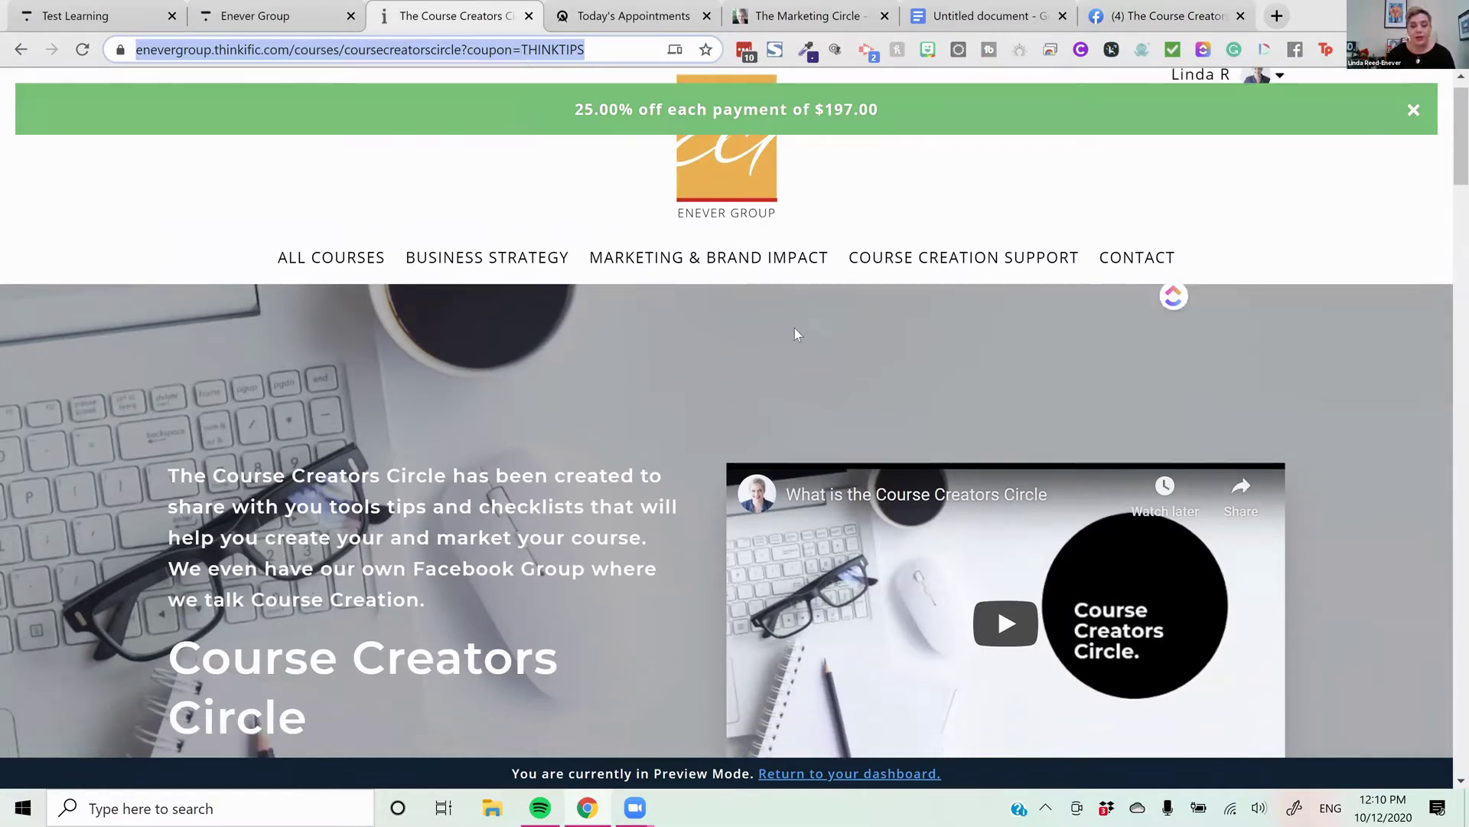
pyautogui.scroll(-3, 797, 333)
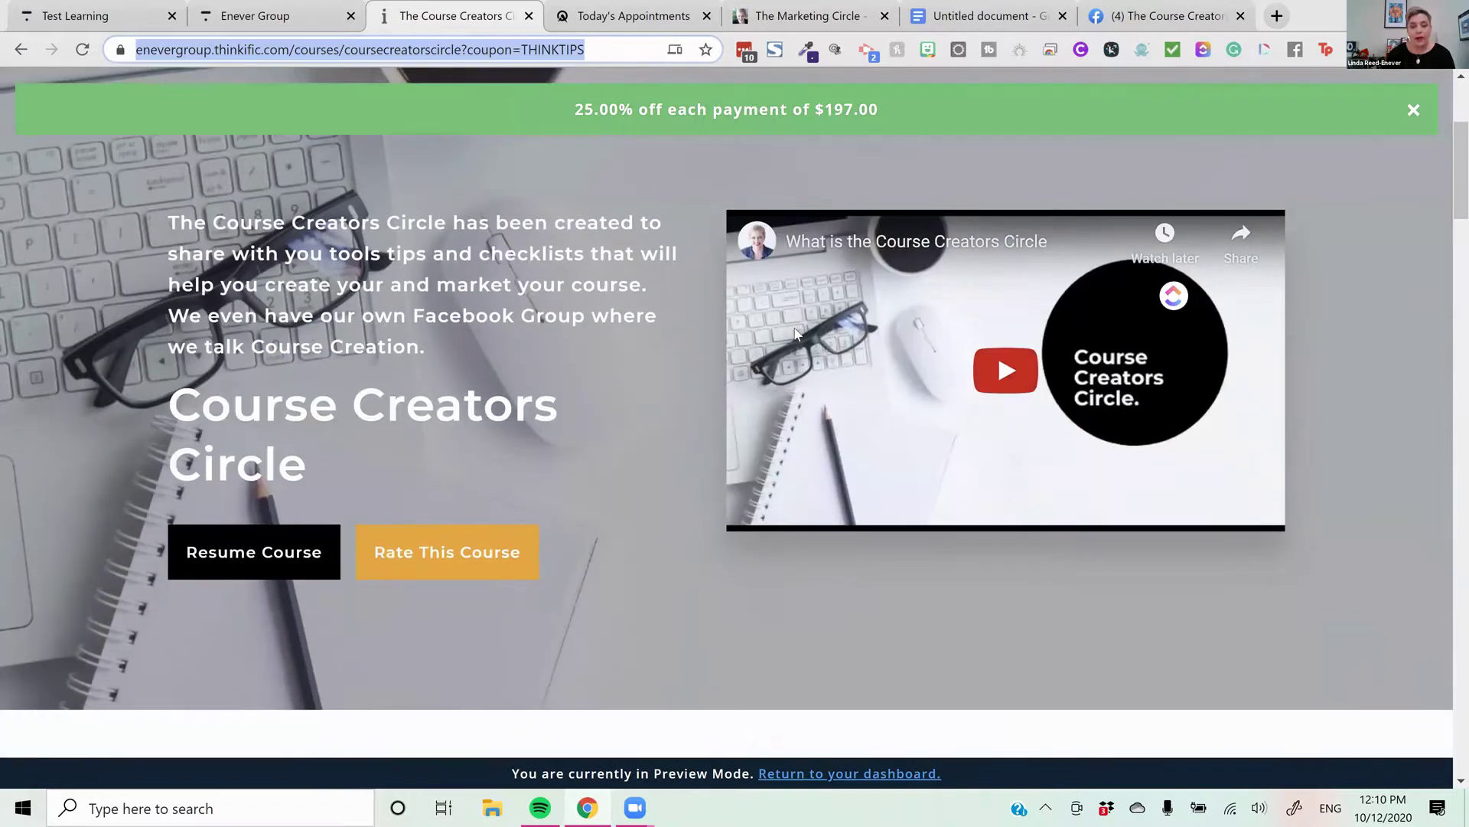
pyautogui.scroll(-3, 796, 333)
pyautogui.scroll(-5, 789, 324)
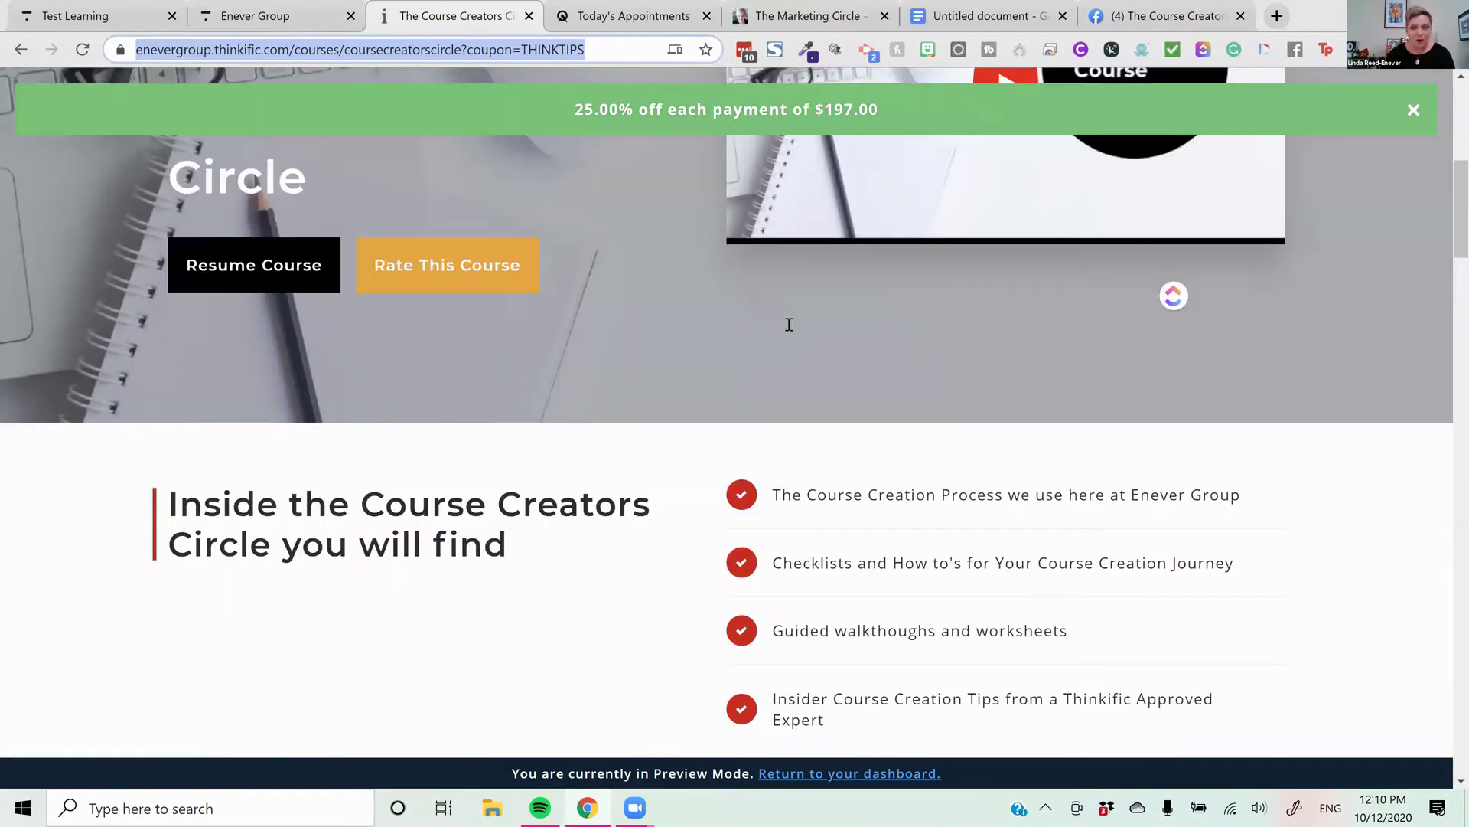
pyautogui.scroll(-15, 791, 325)
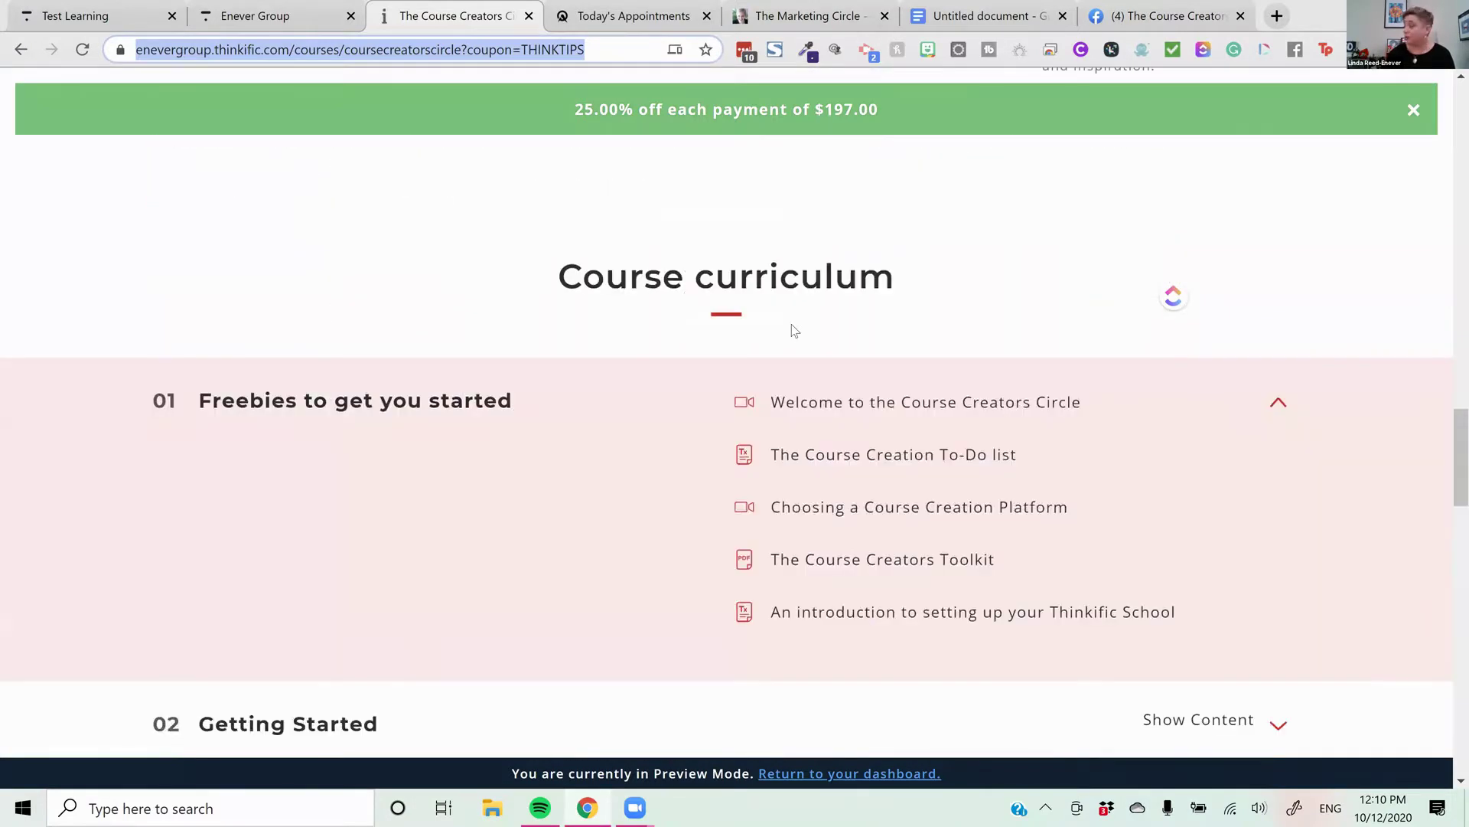
pyautogui.scroll(-10, 792, 328)
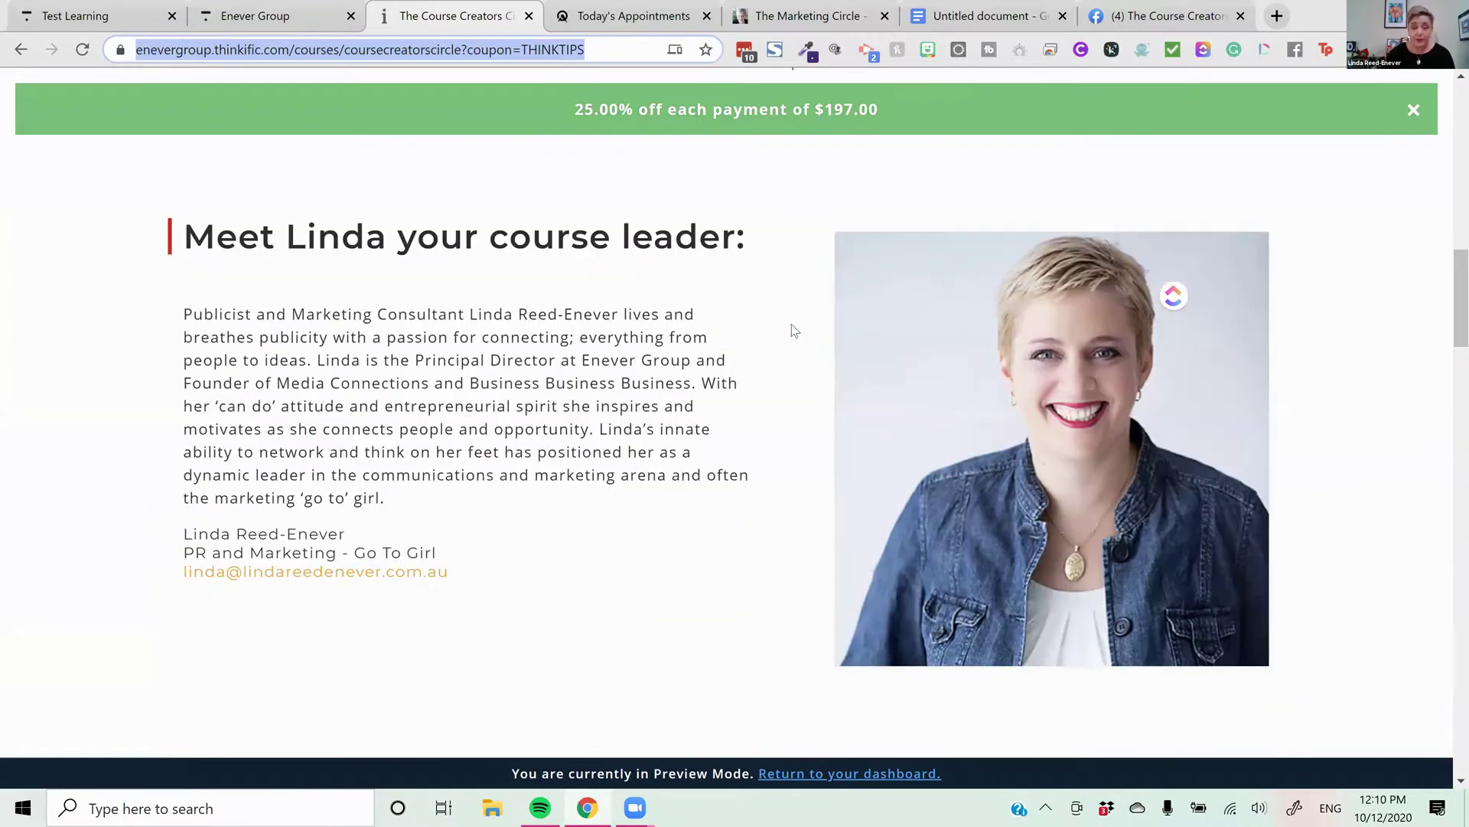
pyautogui.scroll(1, 850, 186)
pyautogui.scroll(3, 880, 176)
pyautogui.scroll(20, 910, 164)
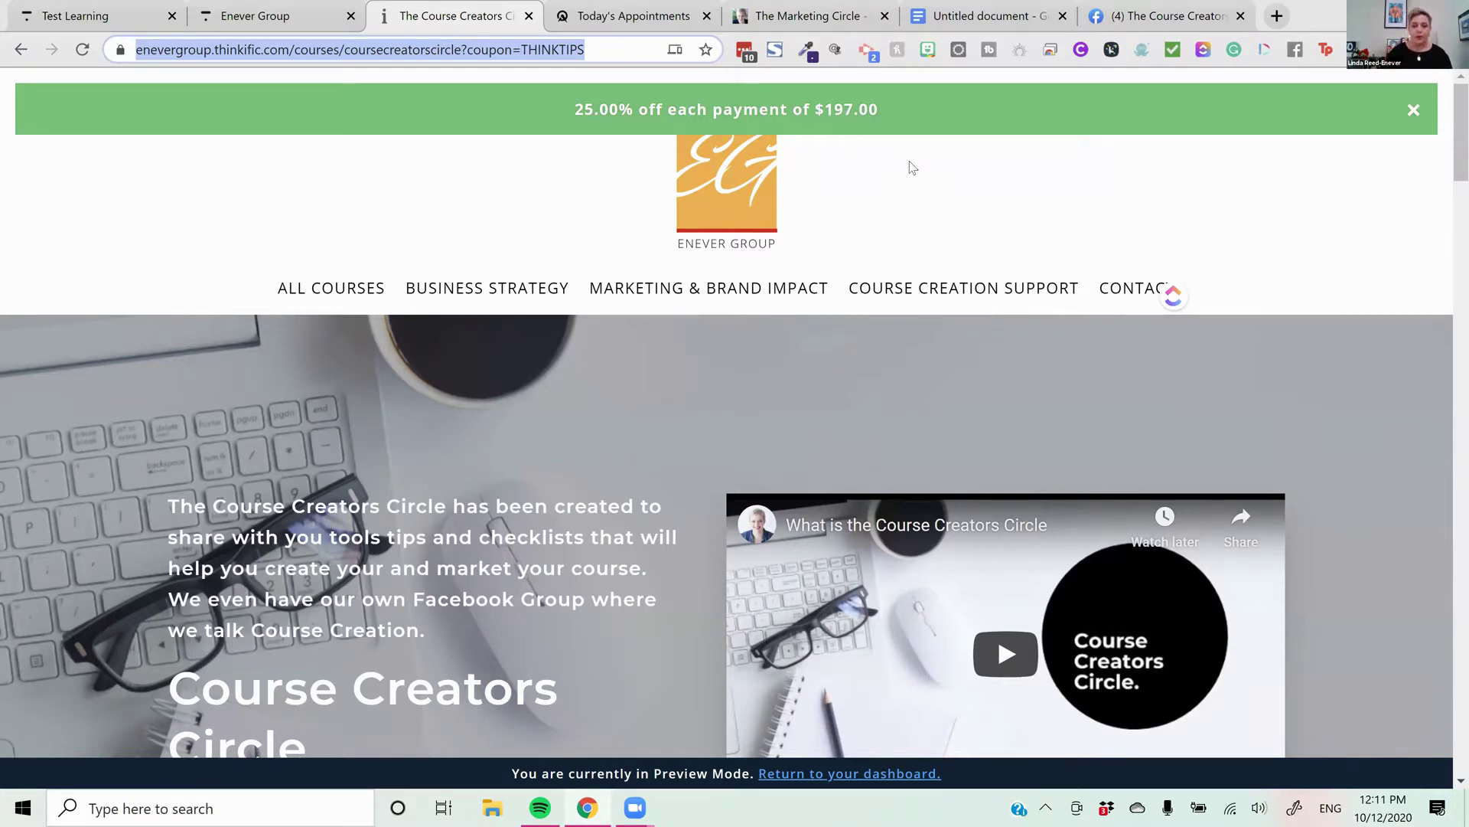
pyautogui.tripleClick(683, 106)
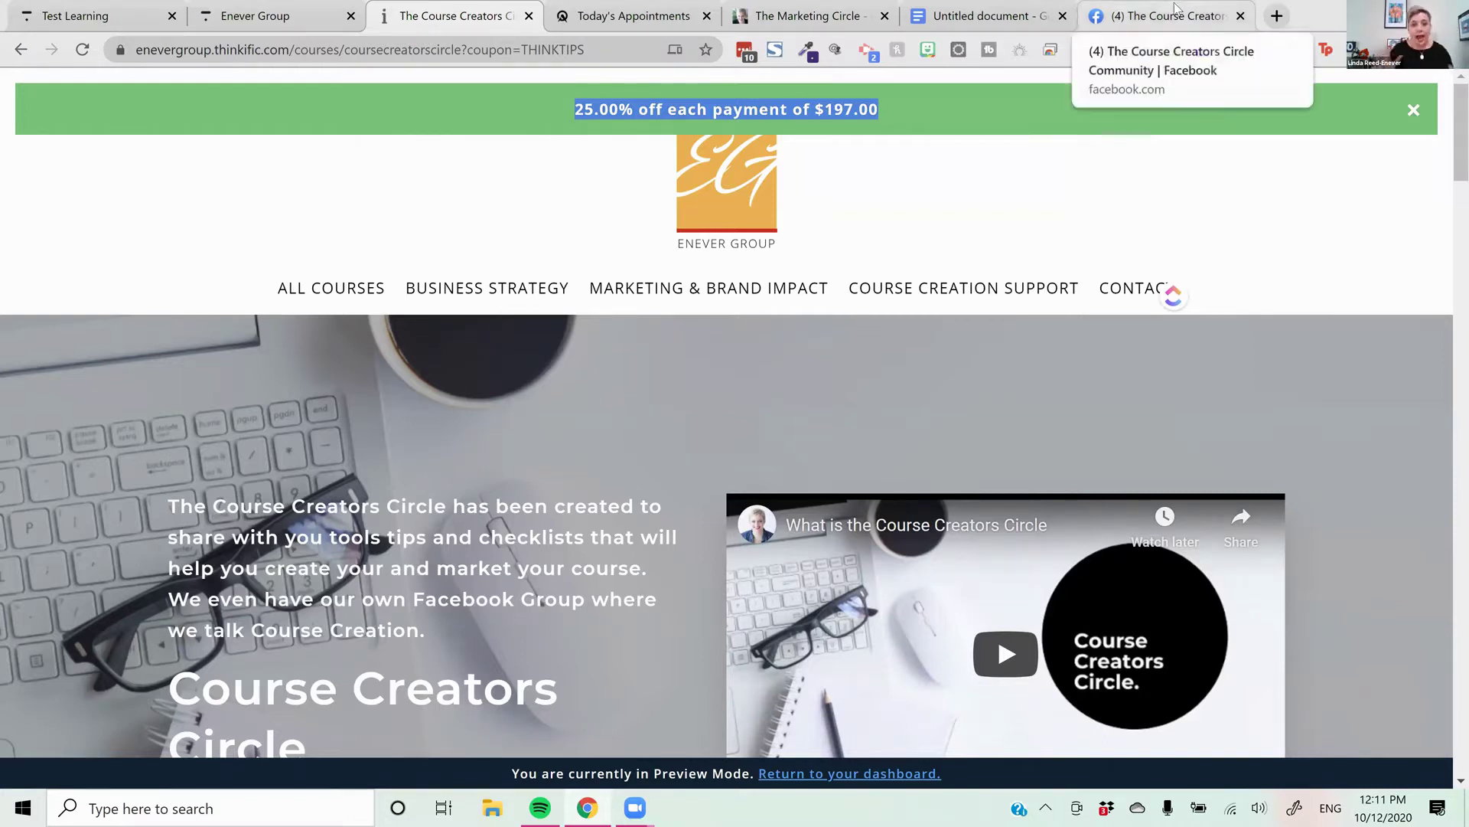
# Deselect the banner text and go back to the THINKTIPS Edit coupon tab
pyautogui.click(739, 702)
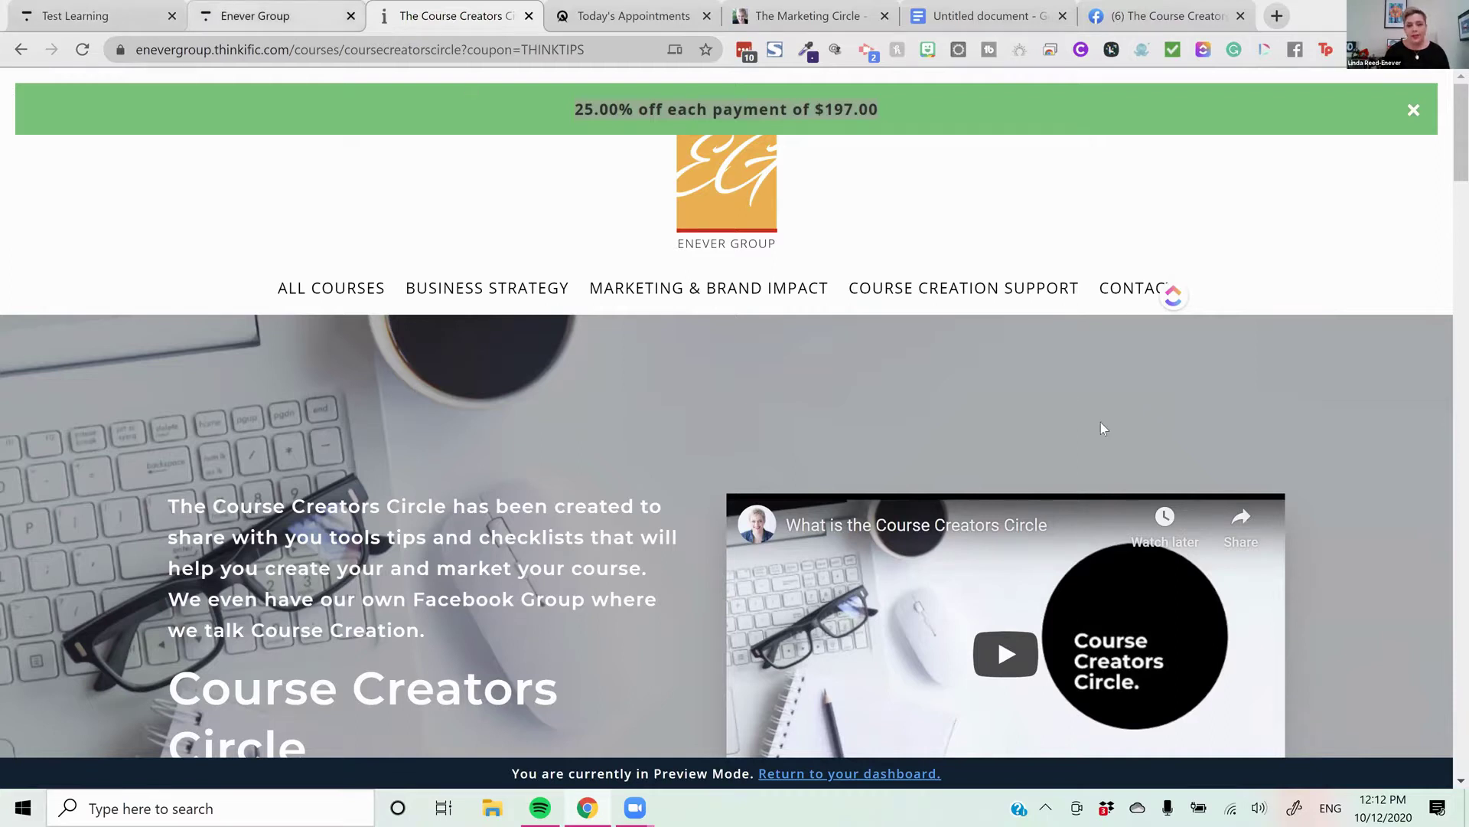
pyautogui.hotkey('ctrl', 'shift', 'Tab')
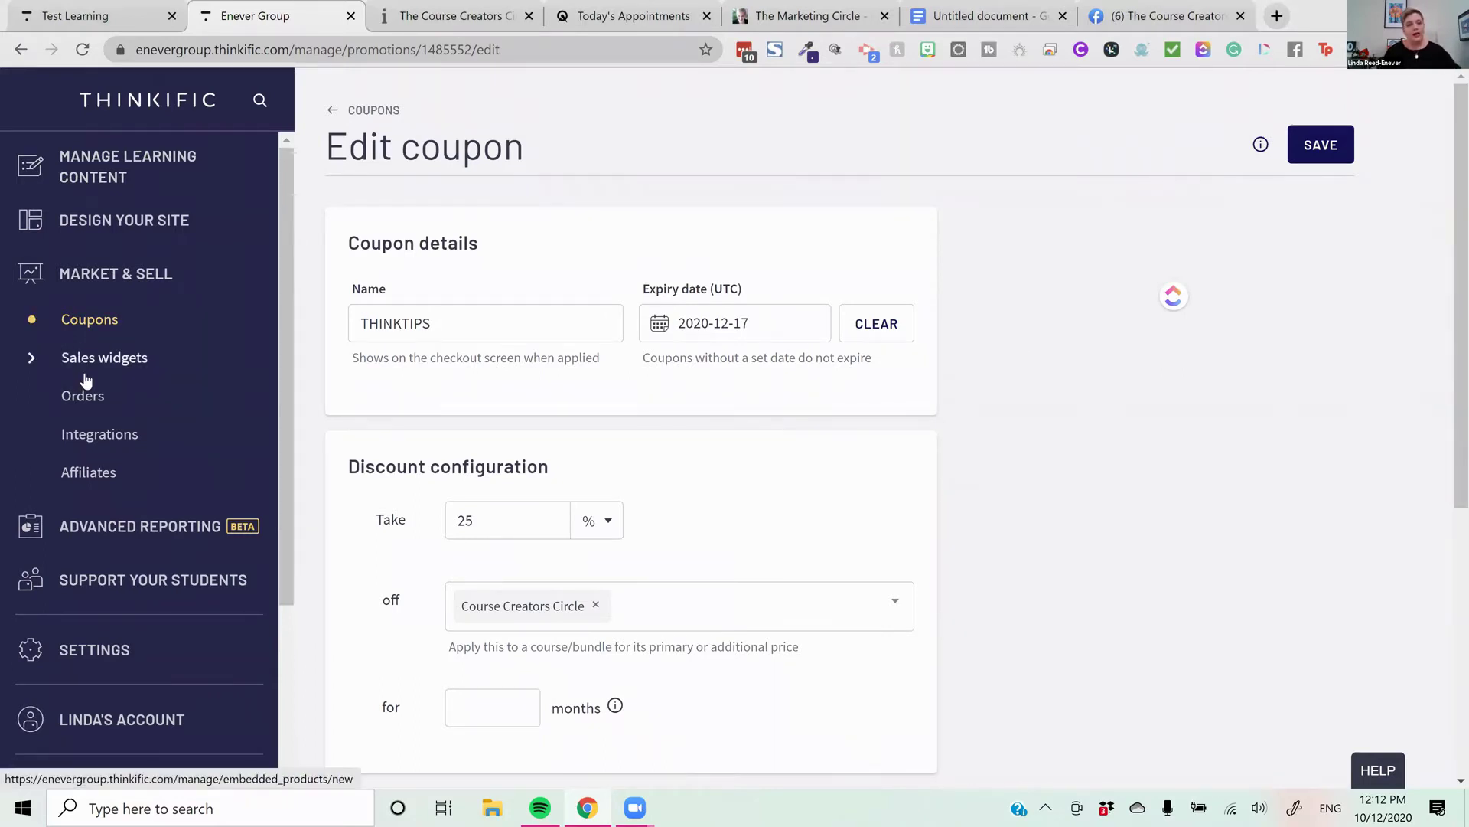
# Go to the admin Courses list and open the Course Creators Circle course
pyautogui.click(100, 190)
pyautogui.click(97, 228)
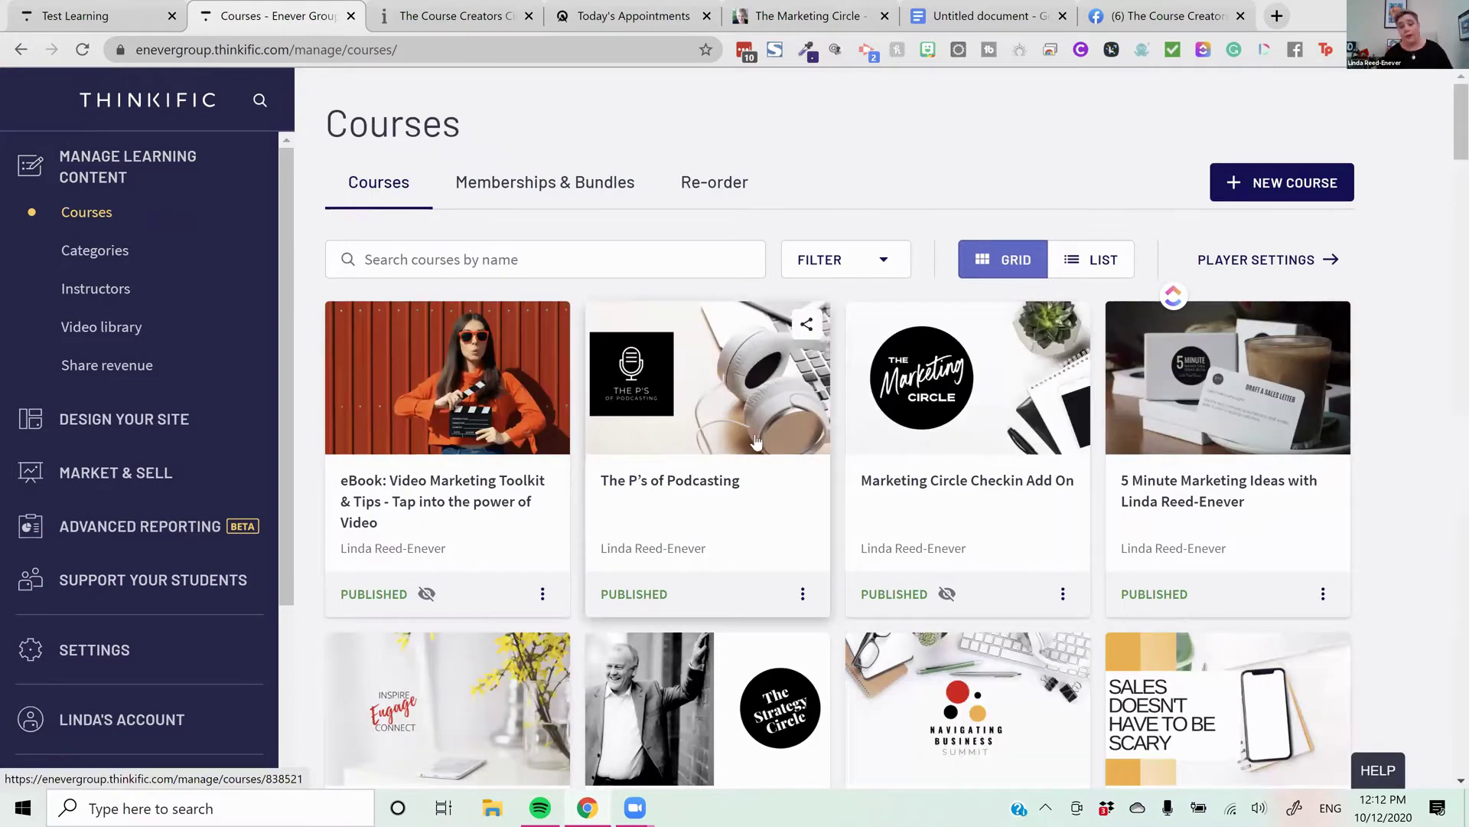
pyautogui.scroll(-2, 750, 413)
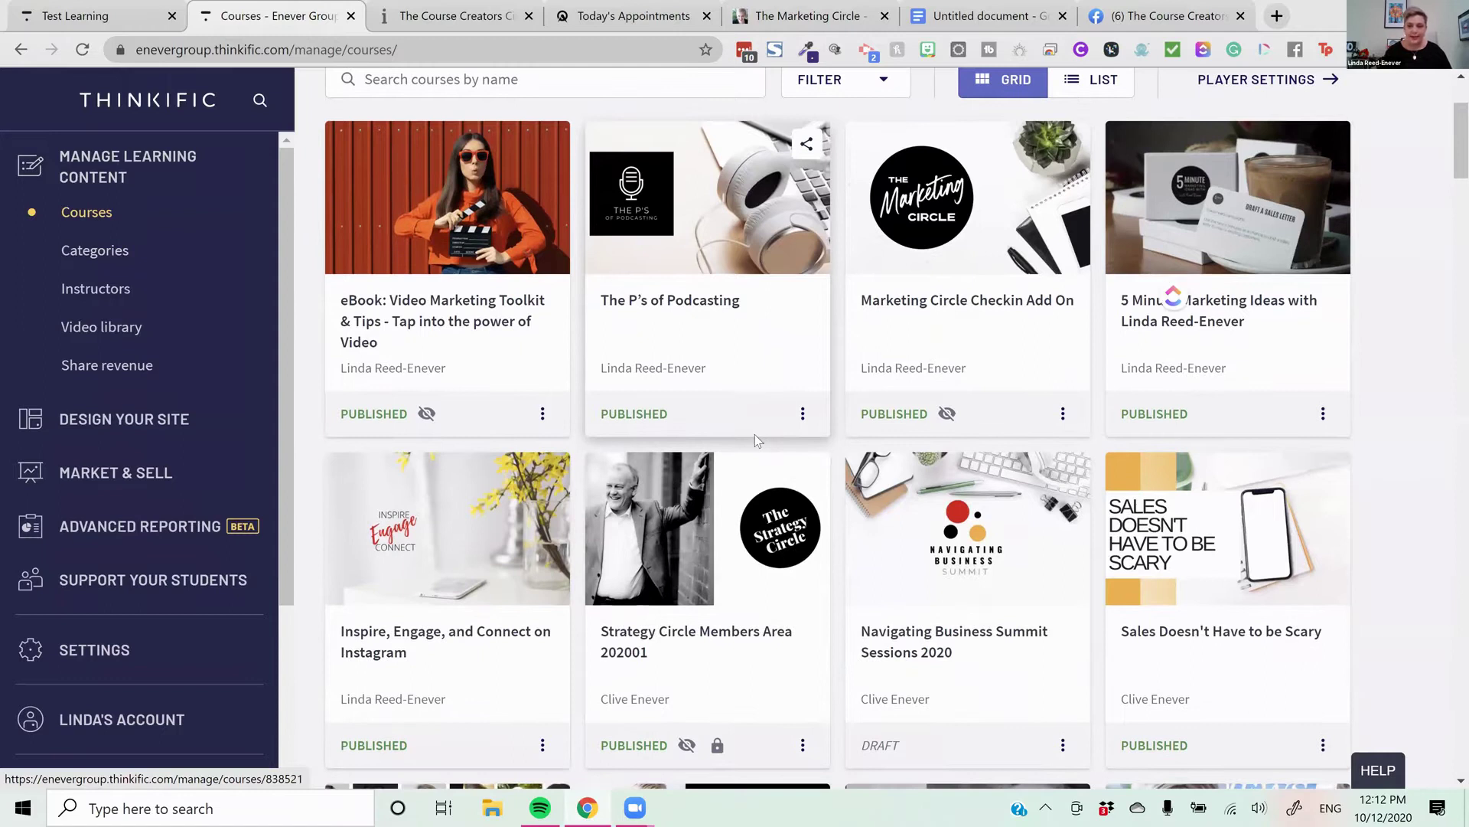
pyautogui.scroll(1, 923, 388)
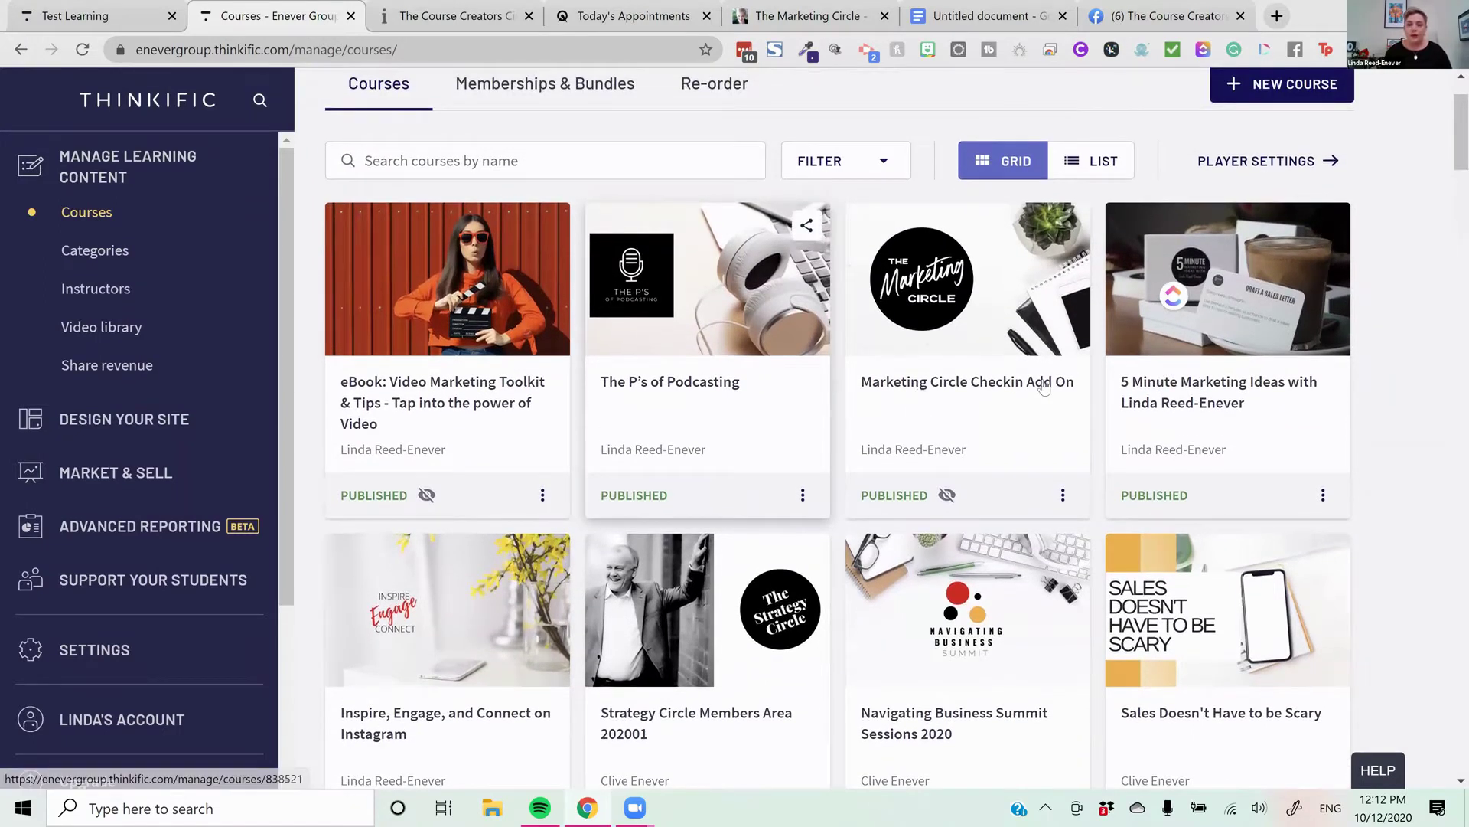
pyautogui.scroll(-1, 998, 403)
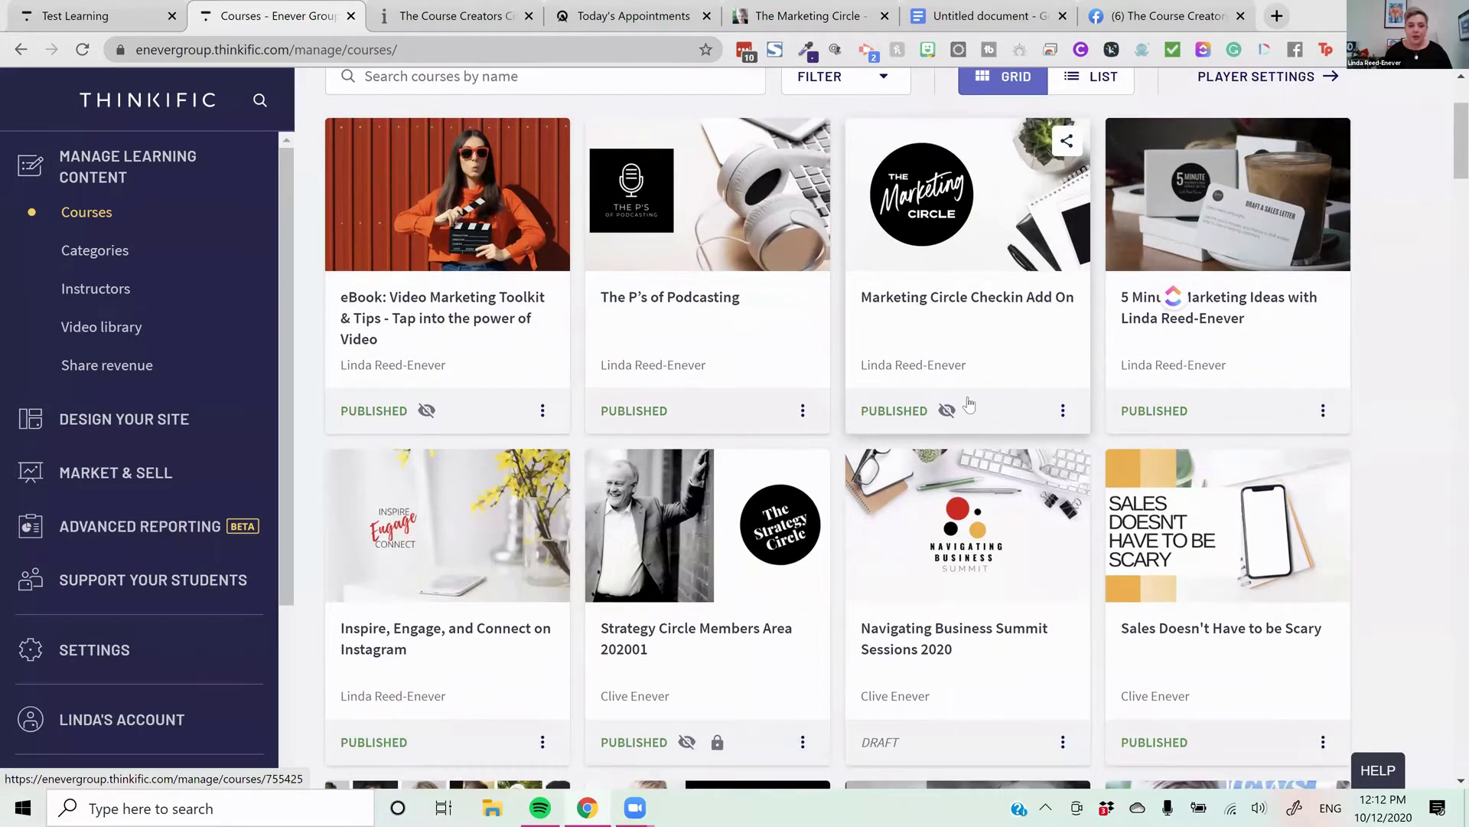
pyautogui.scroll(-5, 968, 403)
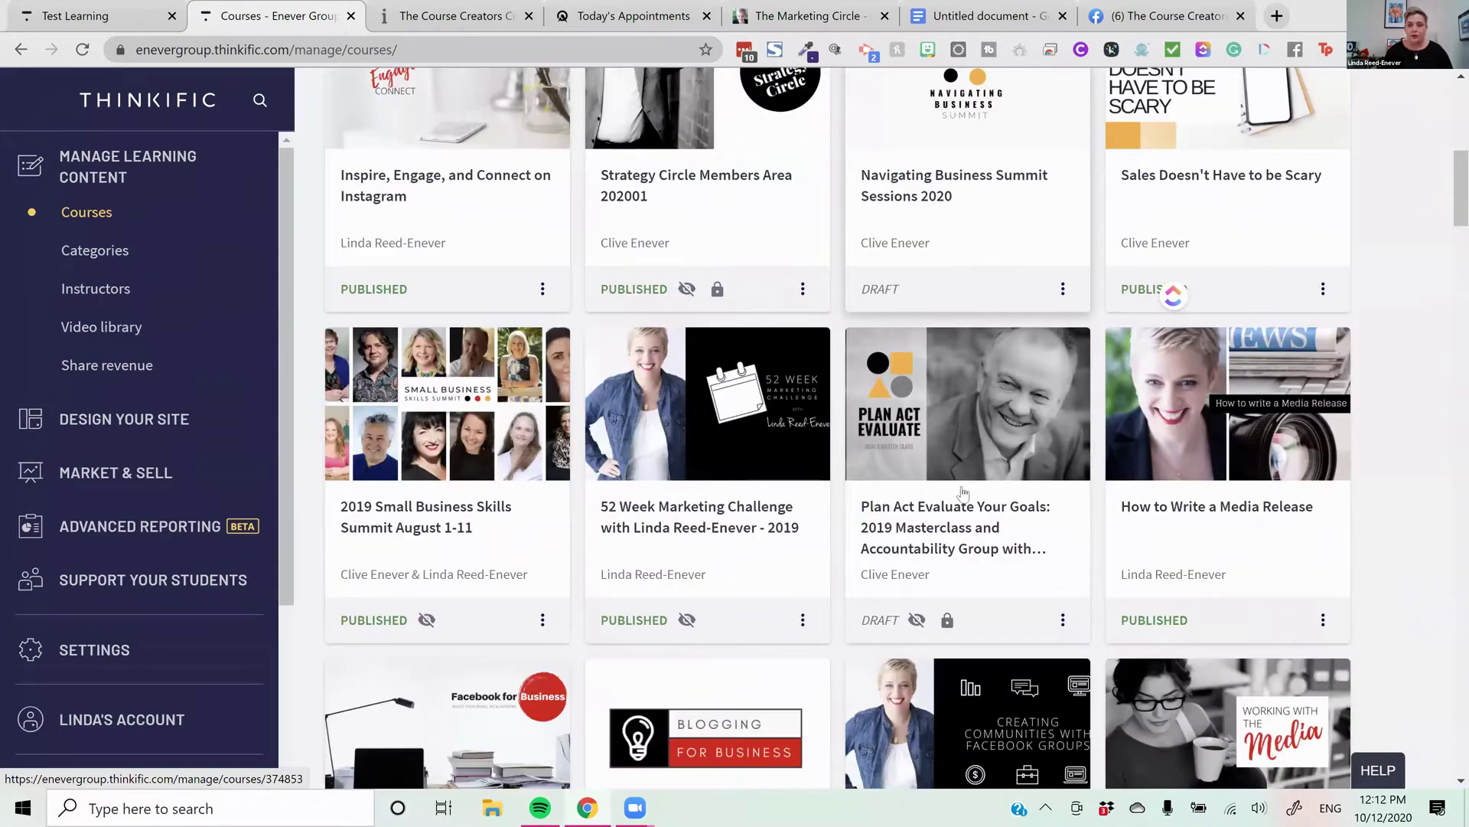
pyautogui.scroll(-1, 984, 413)
pyautogui.scroll(-2, 1012, 465)
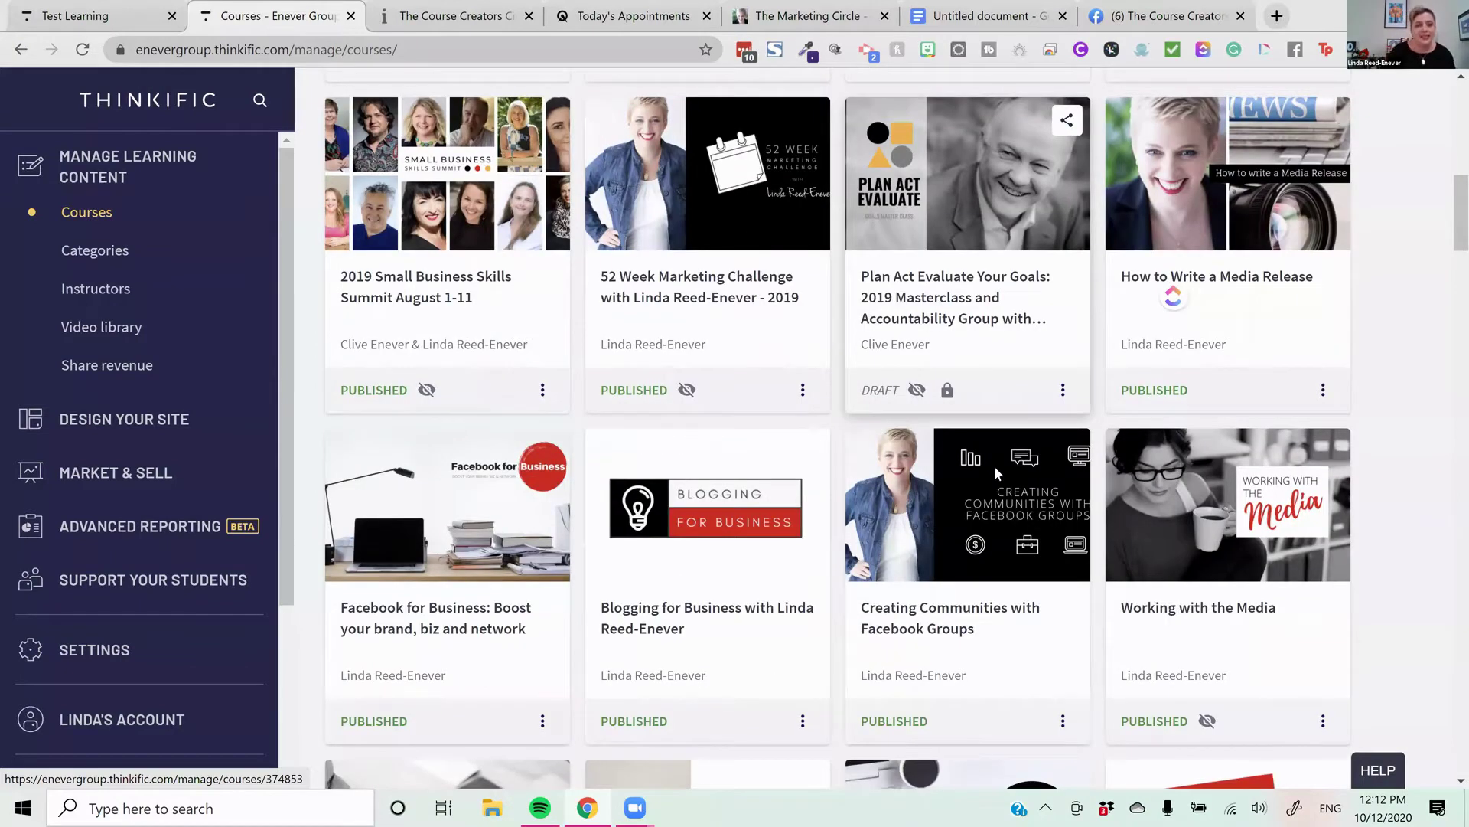
pyautogui.scroll(-2, 994, 465)
pyautogui.scroll(-3, 994, 470)
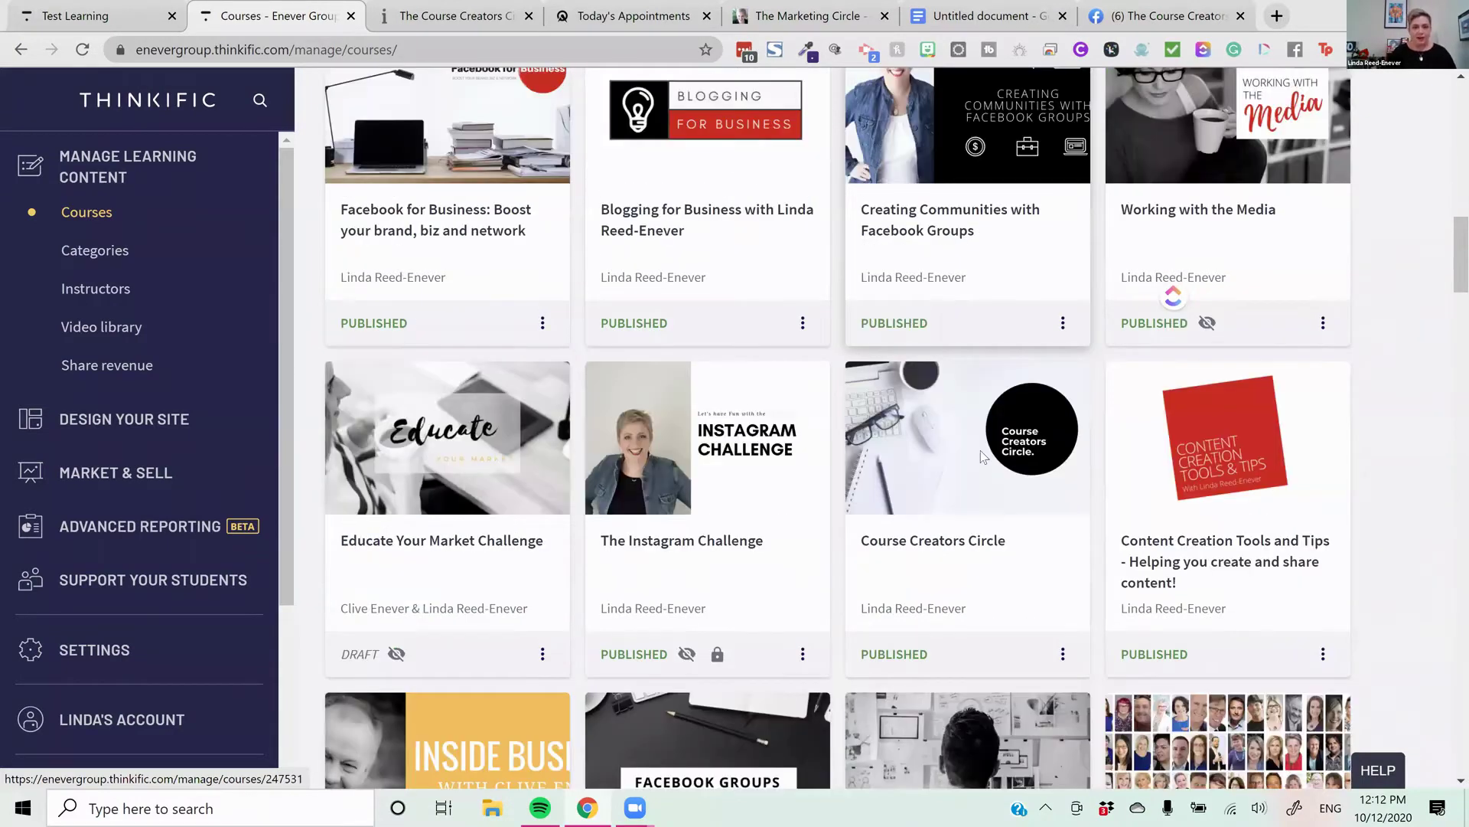
pyautogui.click(980, 450)
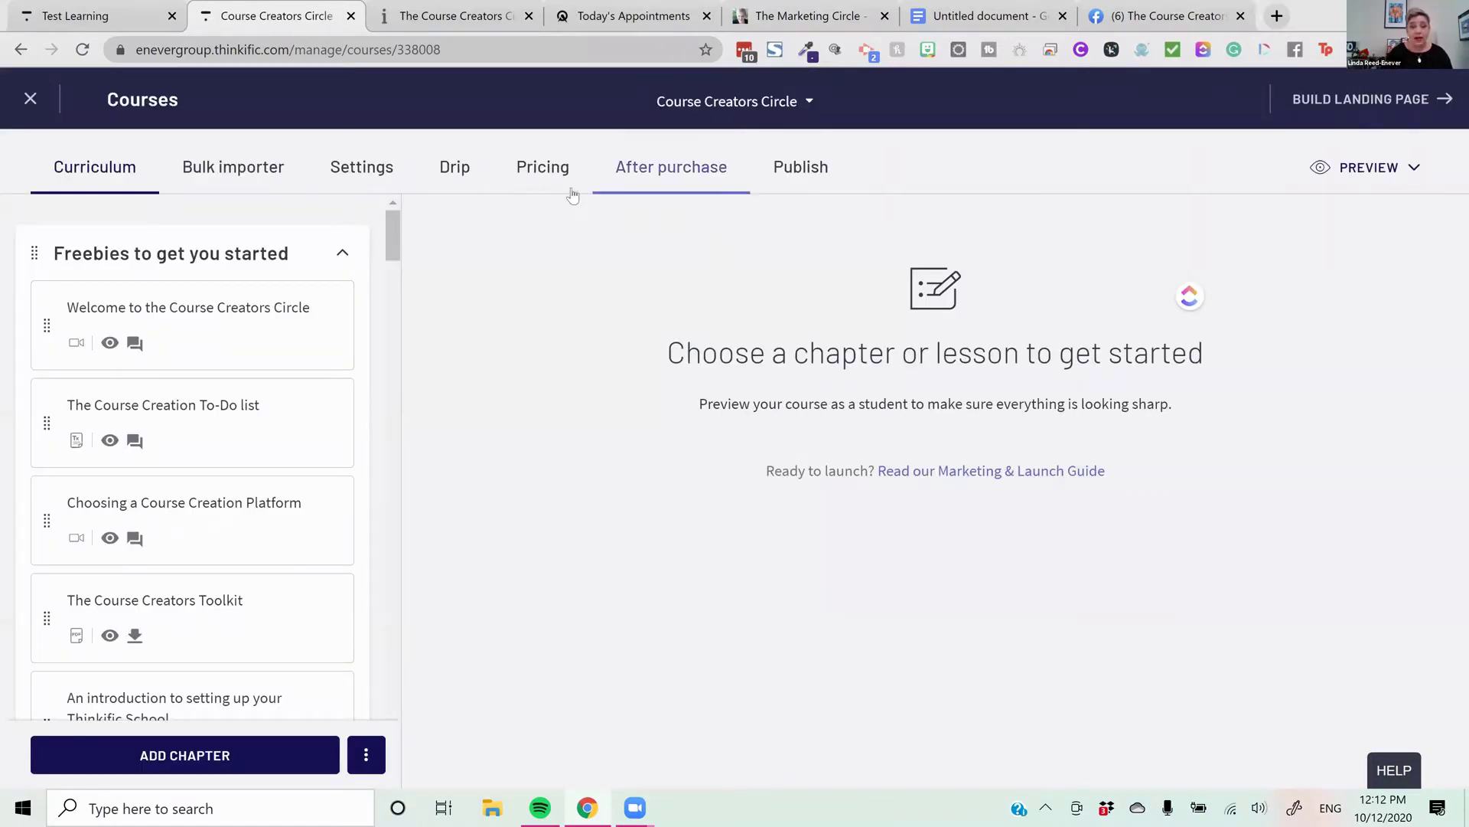
# Open the Course Creators Circle pricing settings and review the $197.00 yearly primary price
pyautogui.click(542, 167)
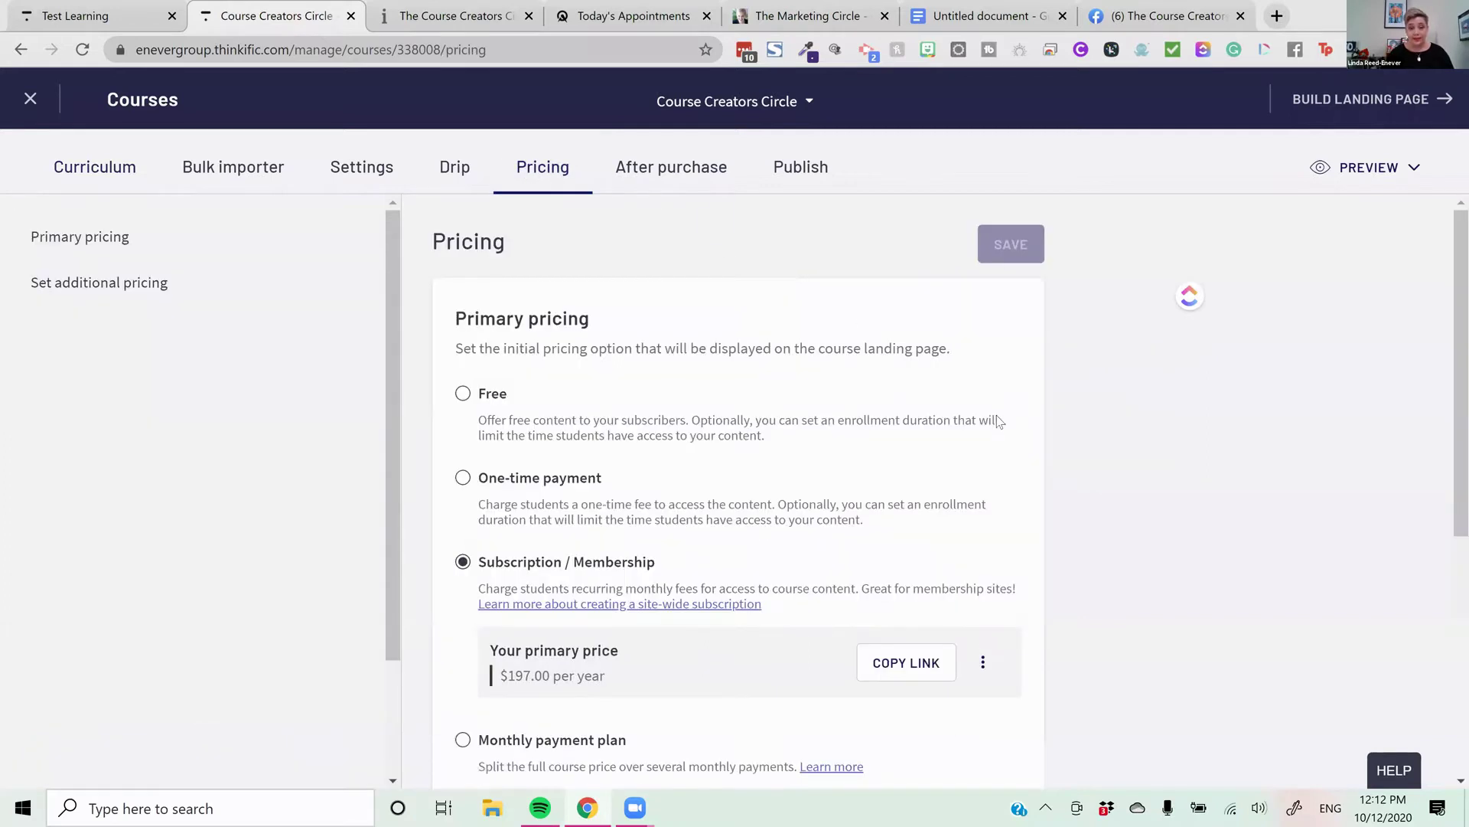
pyautogui.scroll(-2, 988, 418)
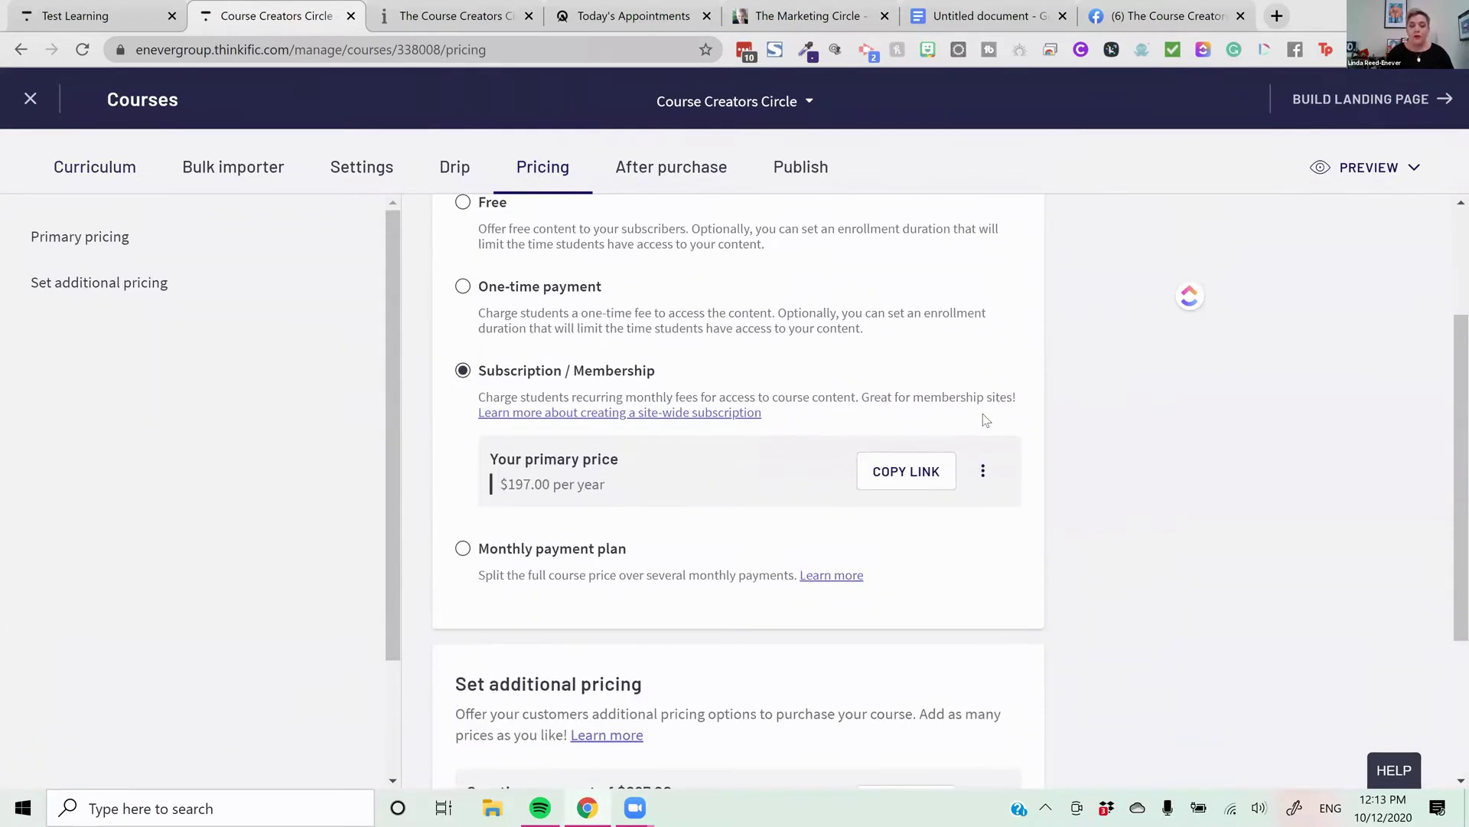
pyautogui.scroll(-2, 983, 419)
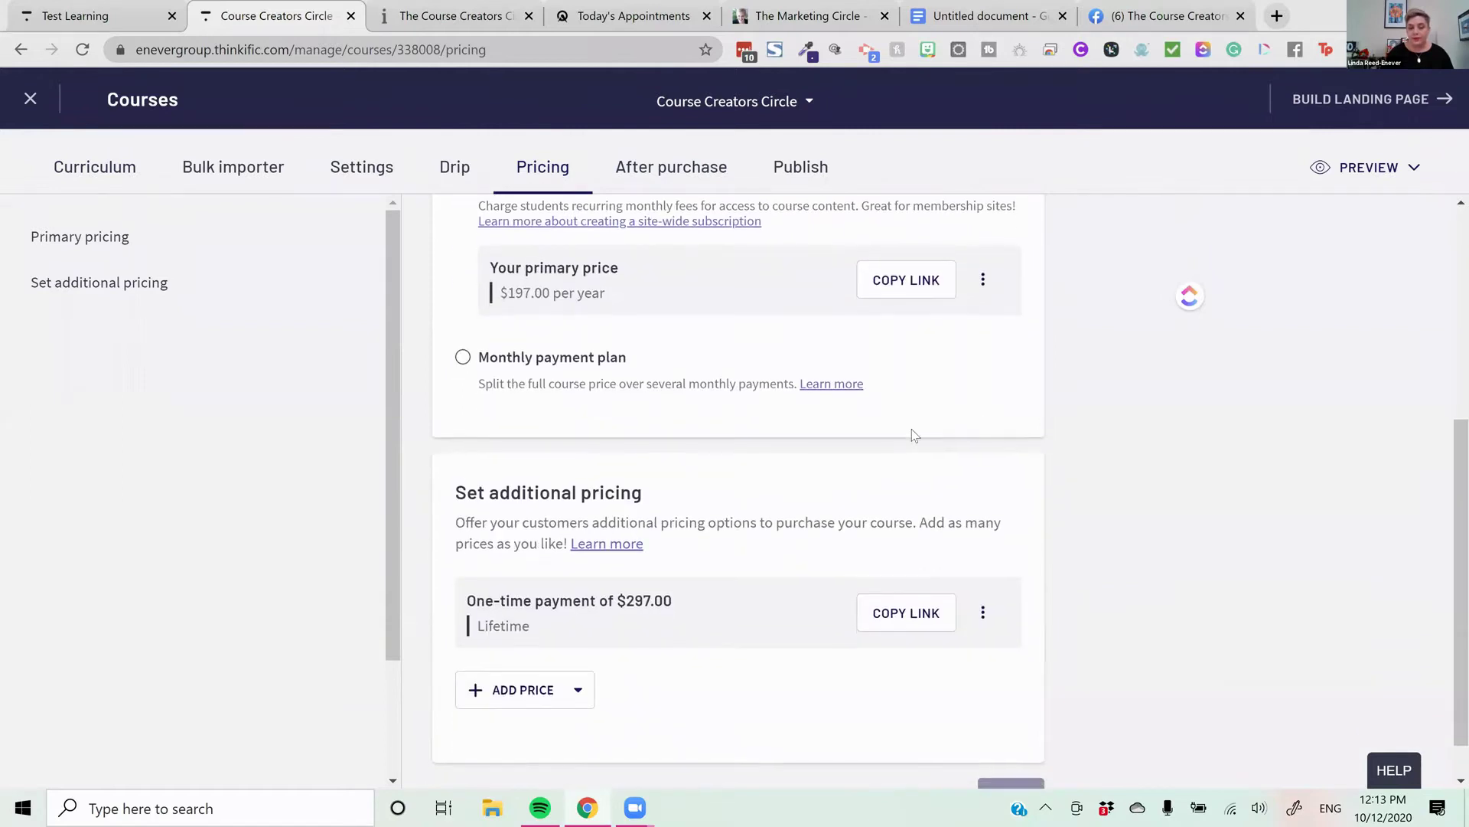
pyautogui.scroll(4, 913, 434)
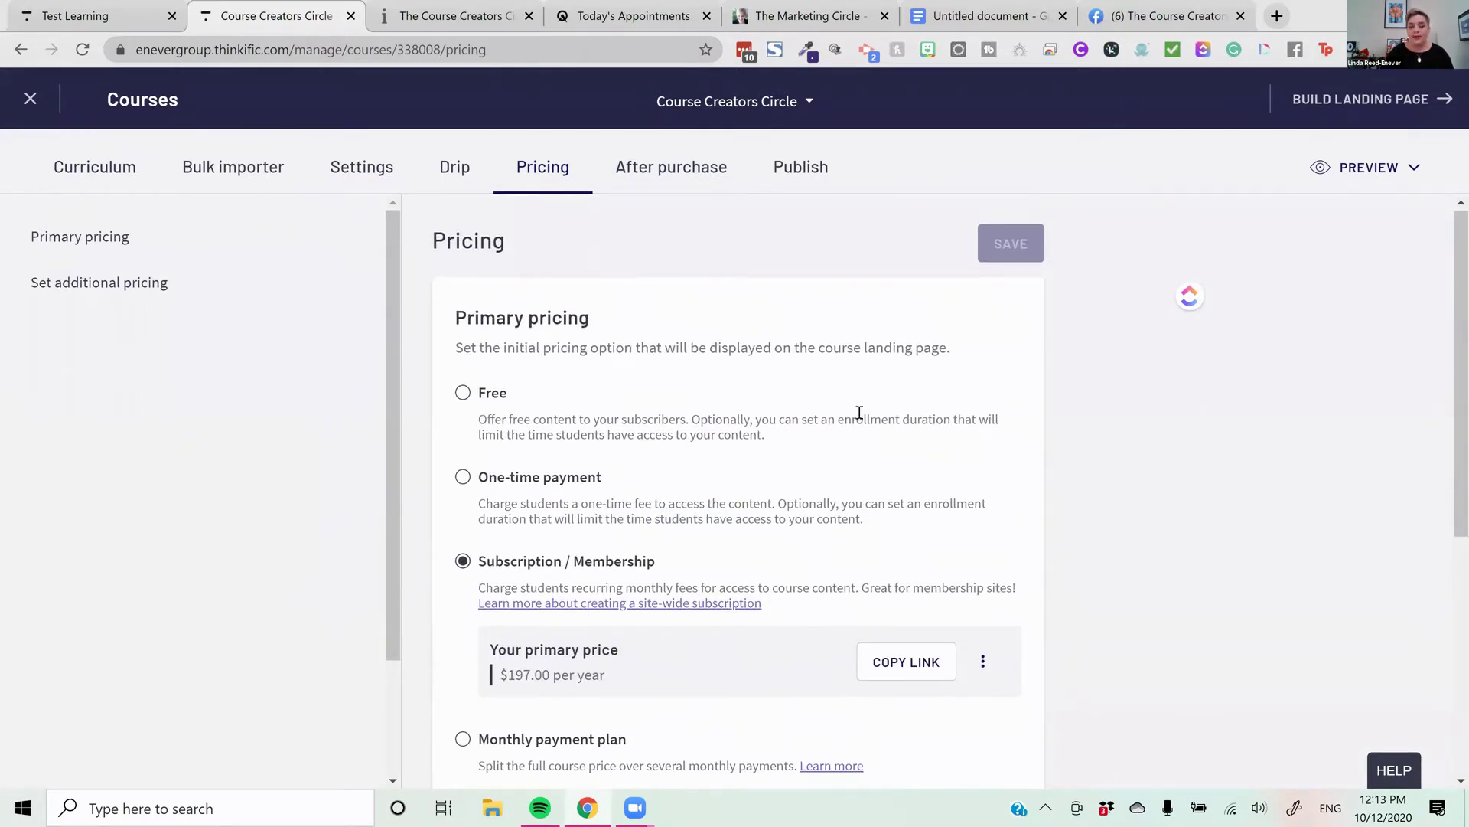
pyautogui.scroll(-5, 859, 412)
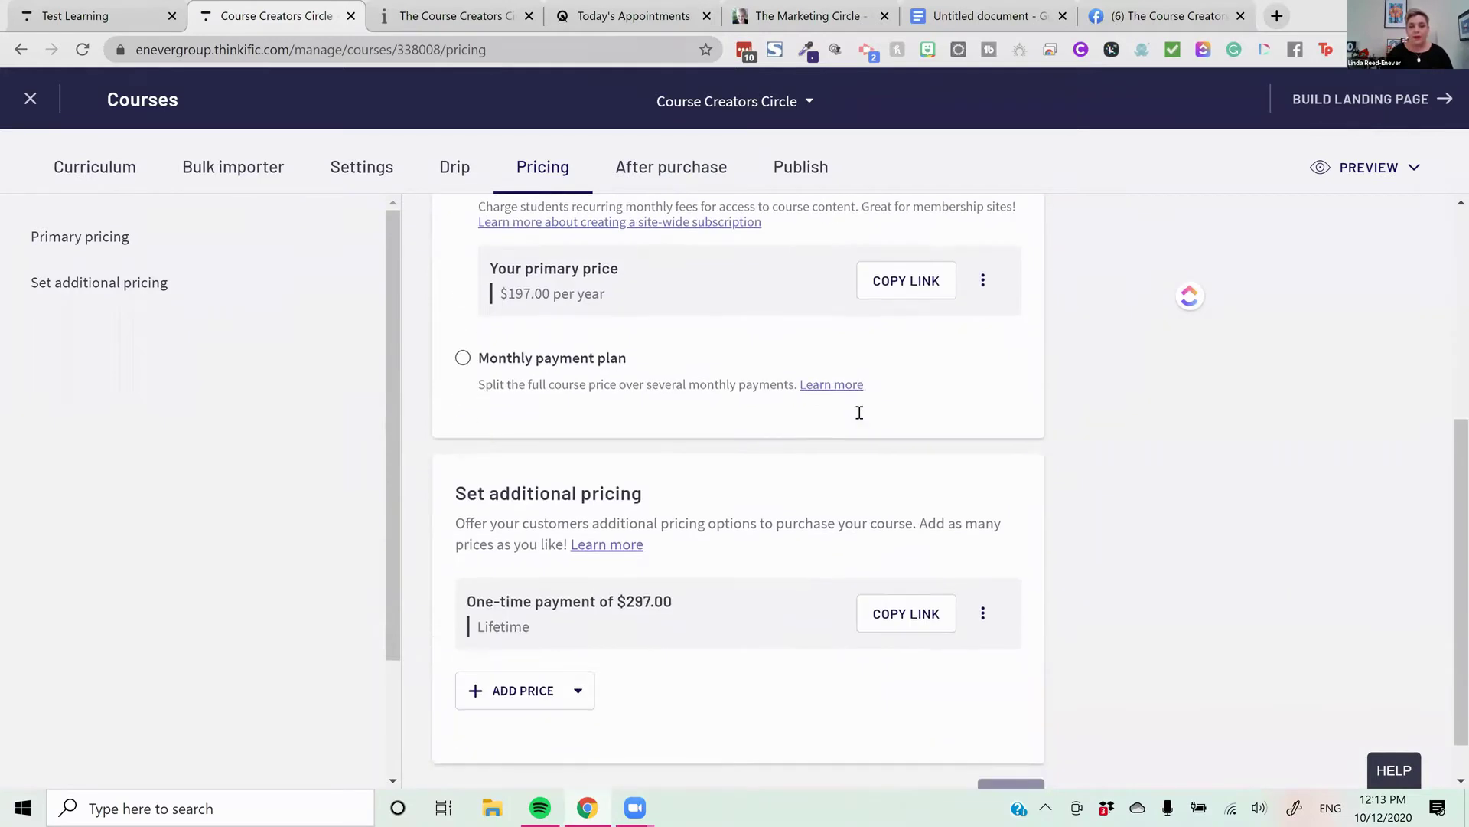
pyautogui.scroll(2, 853, 410)
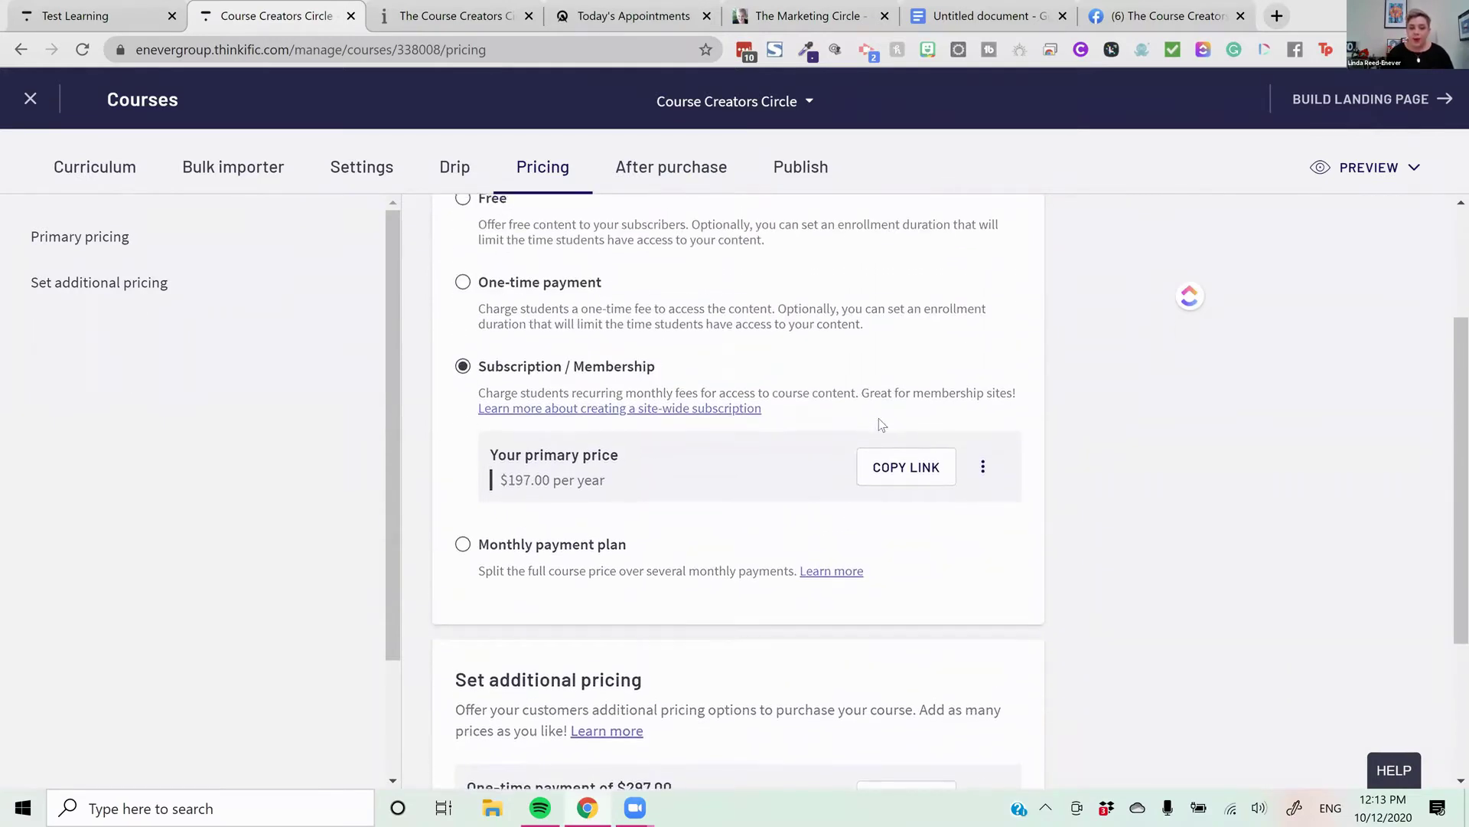
pyautogui.scroll(-2, 884, 410)
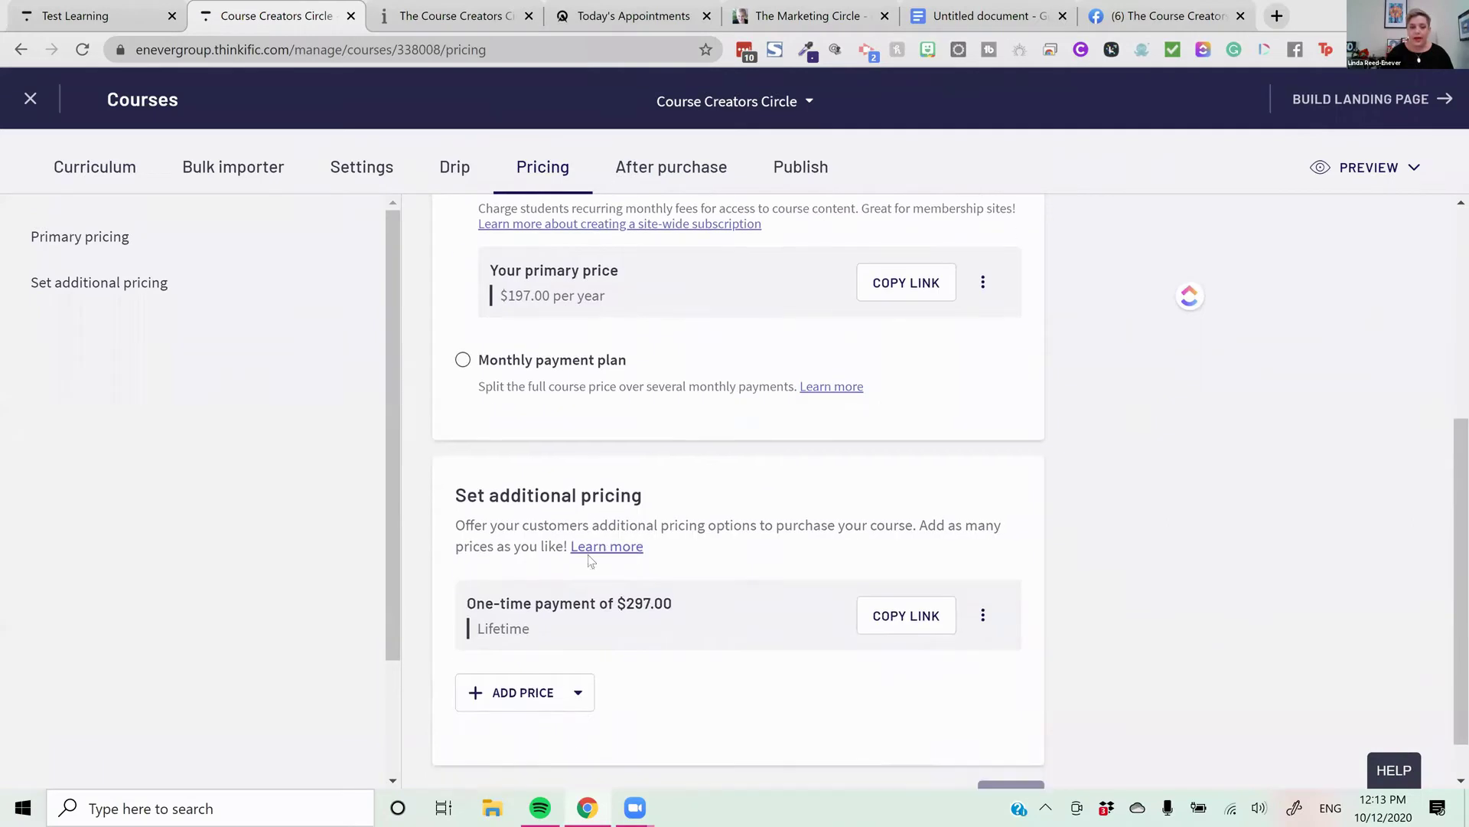
pyautogui.scroll(-1, 591, 561)
# Start a new subscription/membership additional price and review its billing period choices without changing them
pyautogui.click(535, 637)
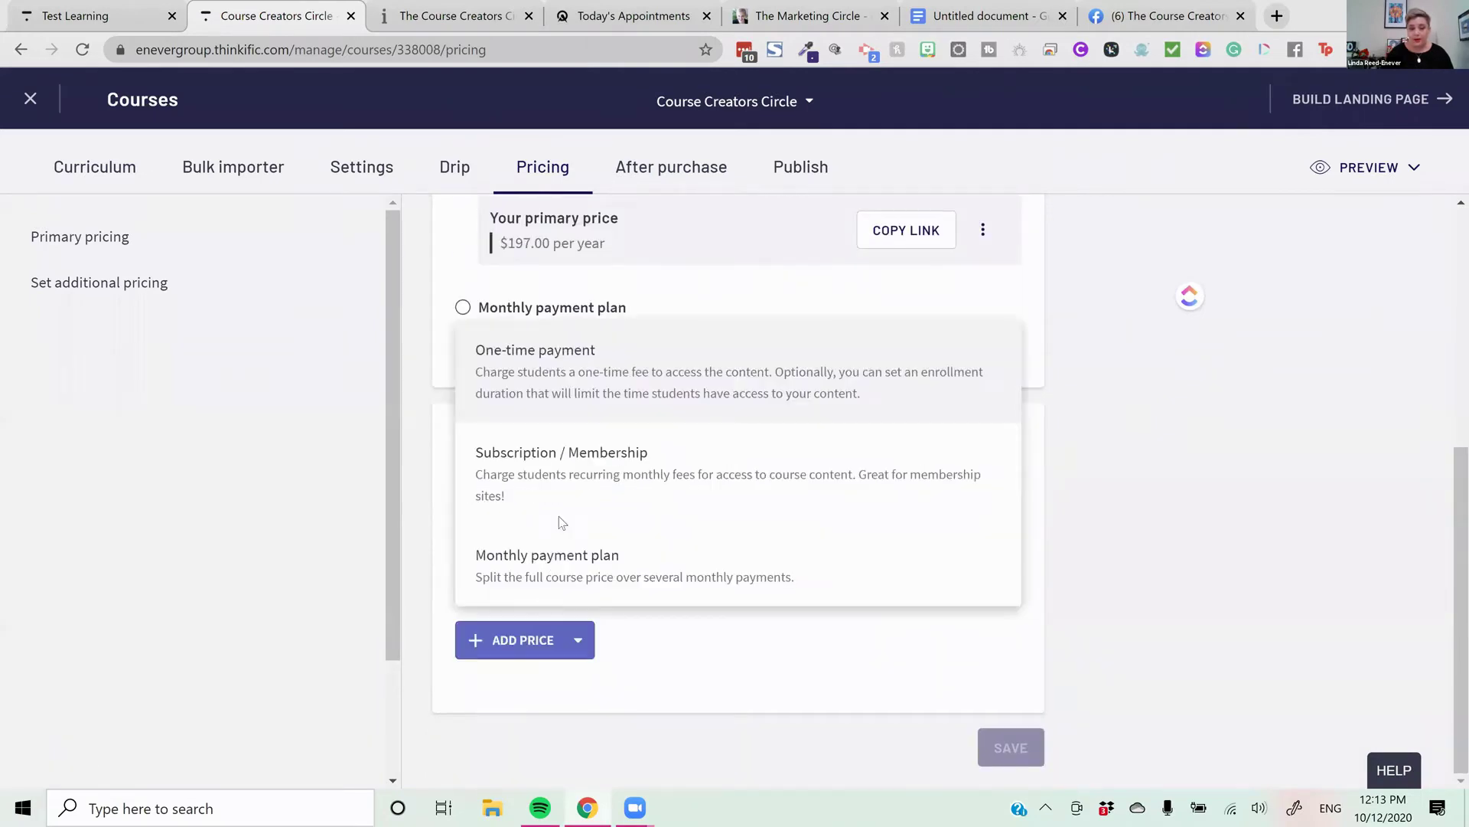
pyautogui.click(576, 473)
pyautogui.scroll(-1, 779, 496)
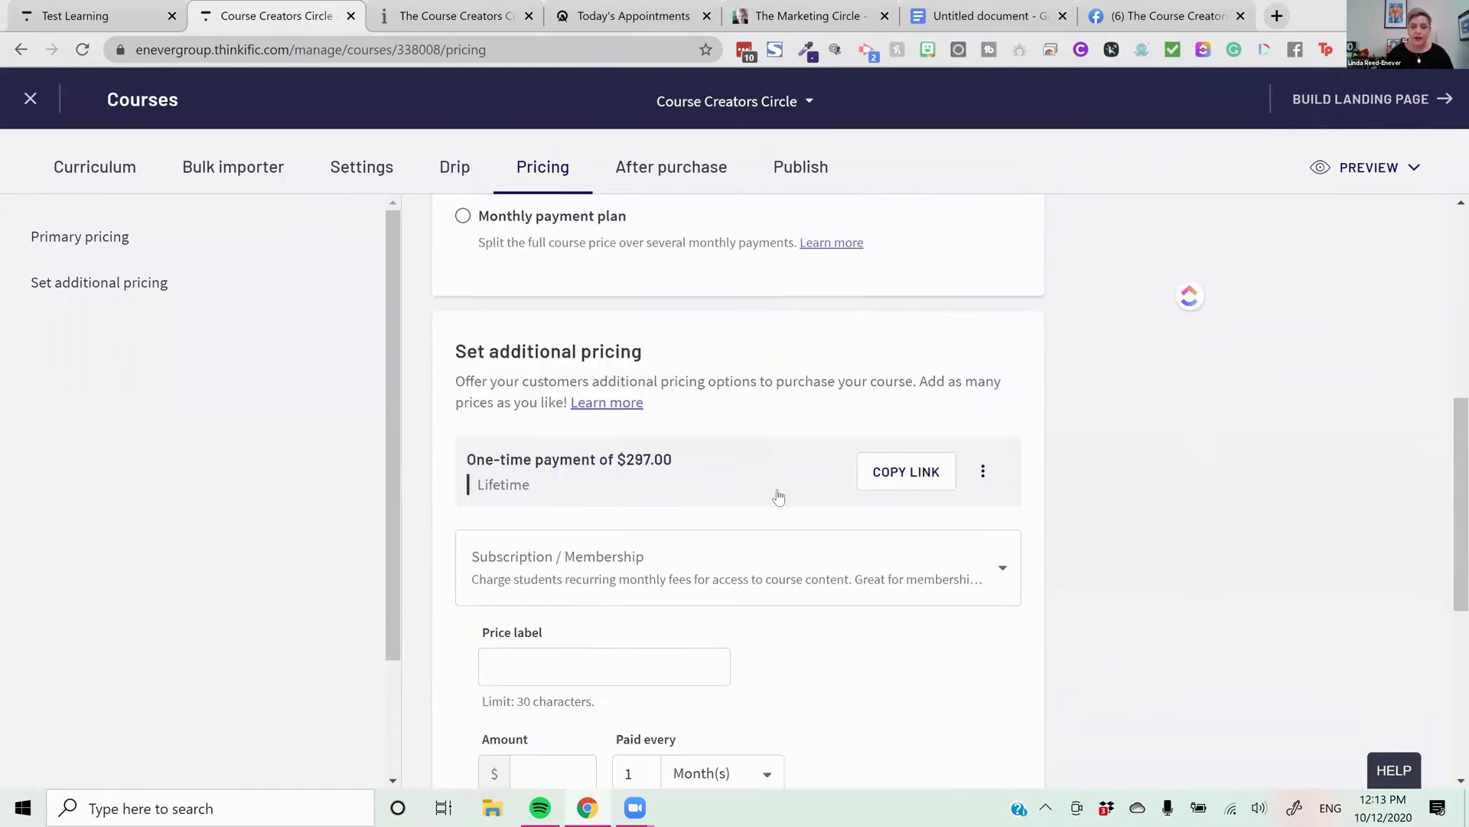
pyautogui.scroll(-4, 779, 496)
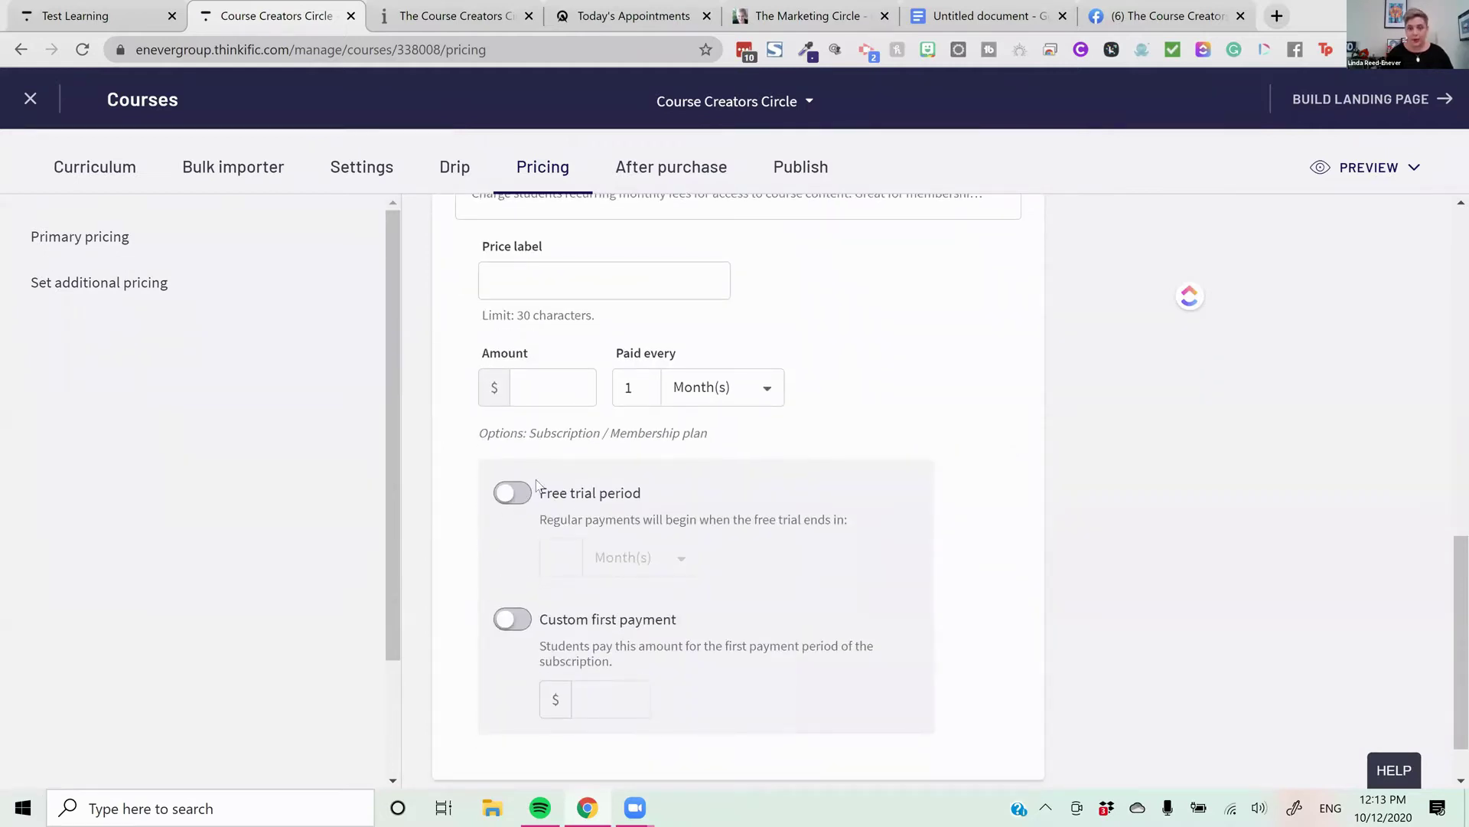
pyautogui.scroll(2, 546, 476)
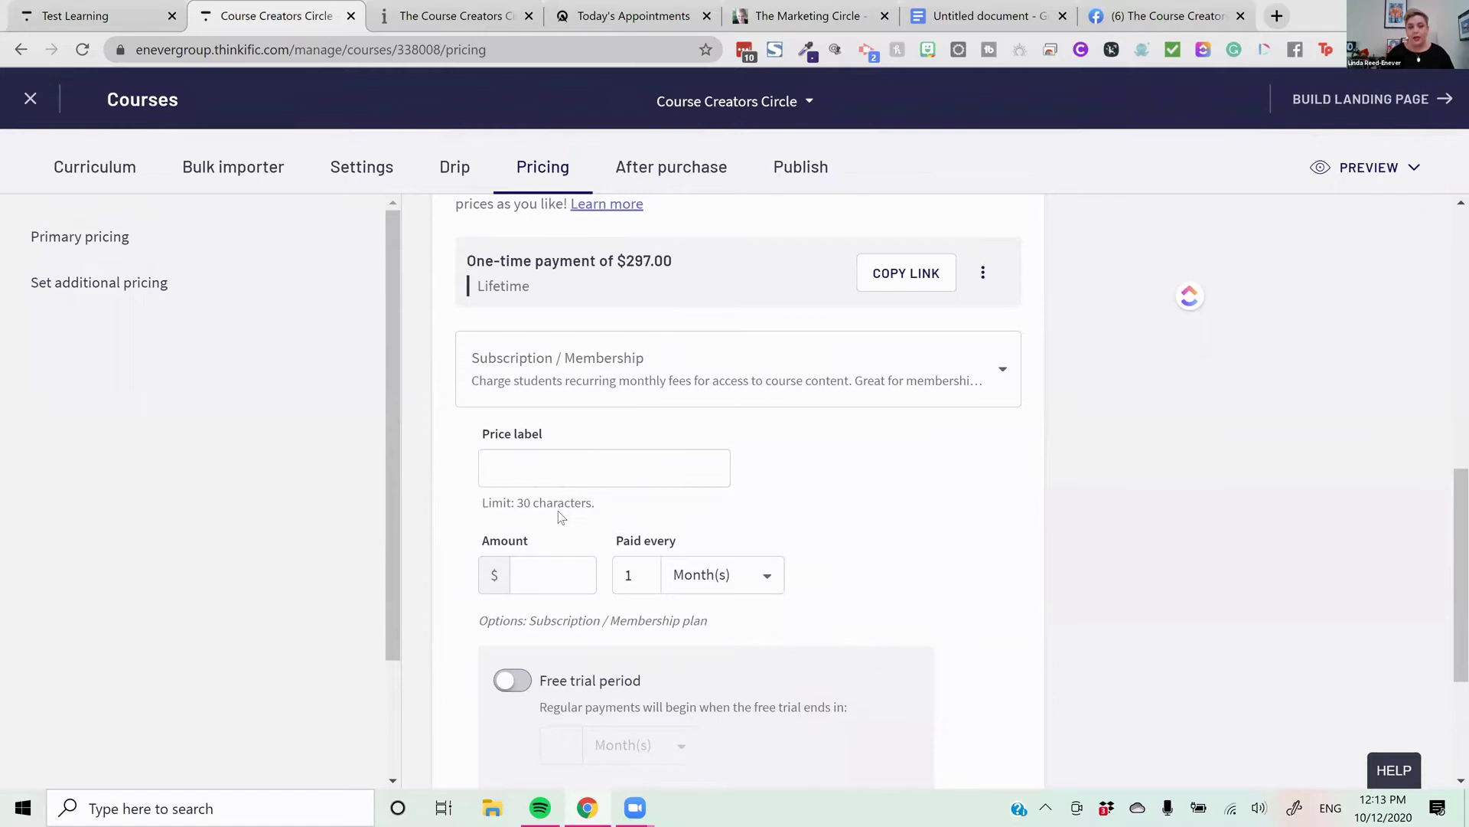
pyautogui.scroll(-2, 559, 511)
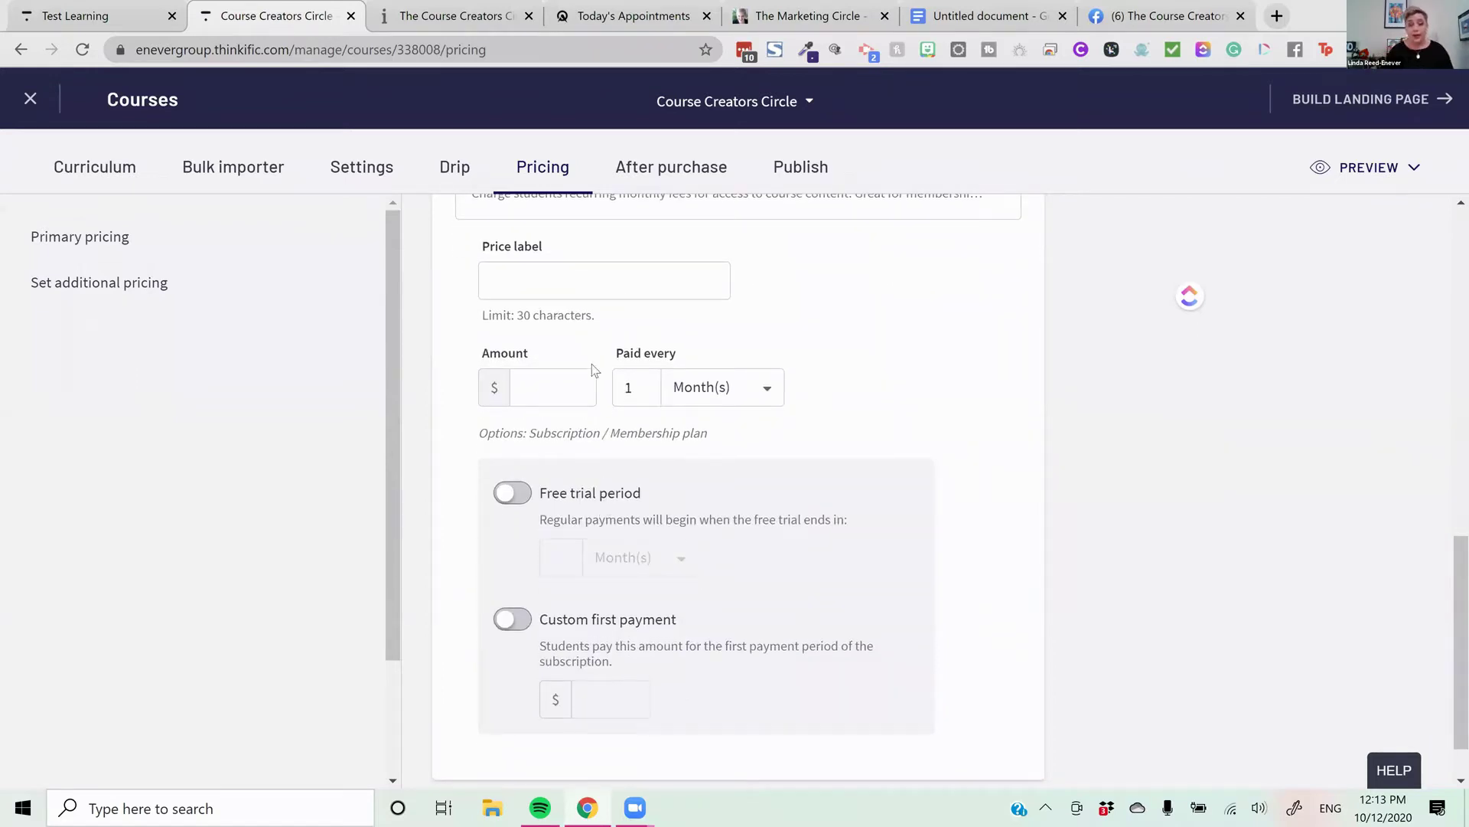
pyautogui.click(733, 399)
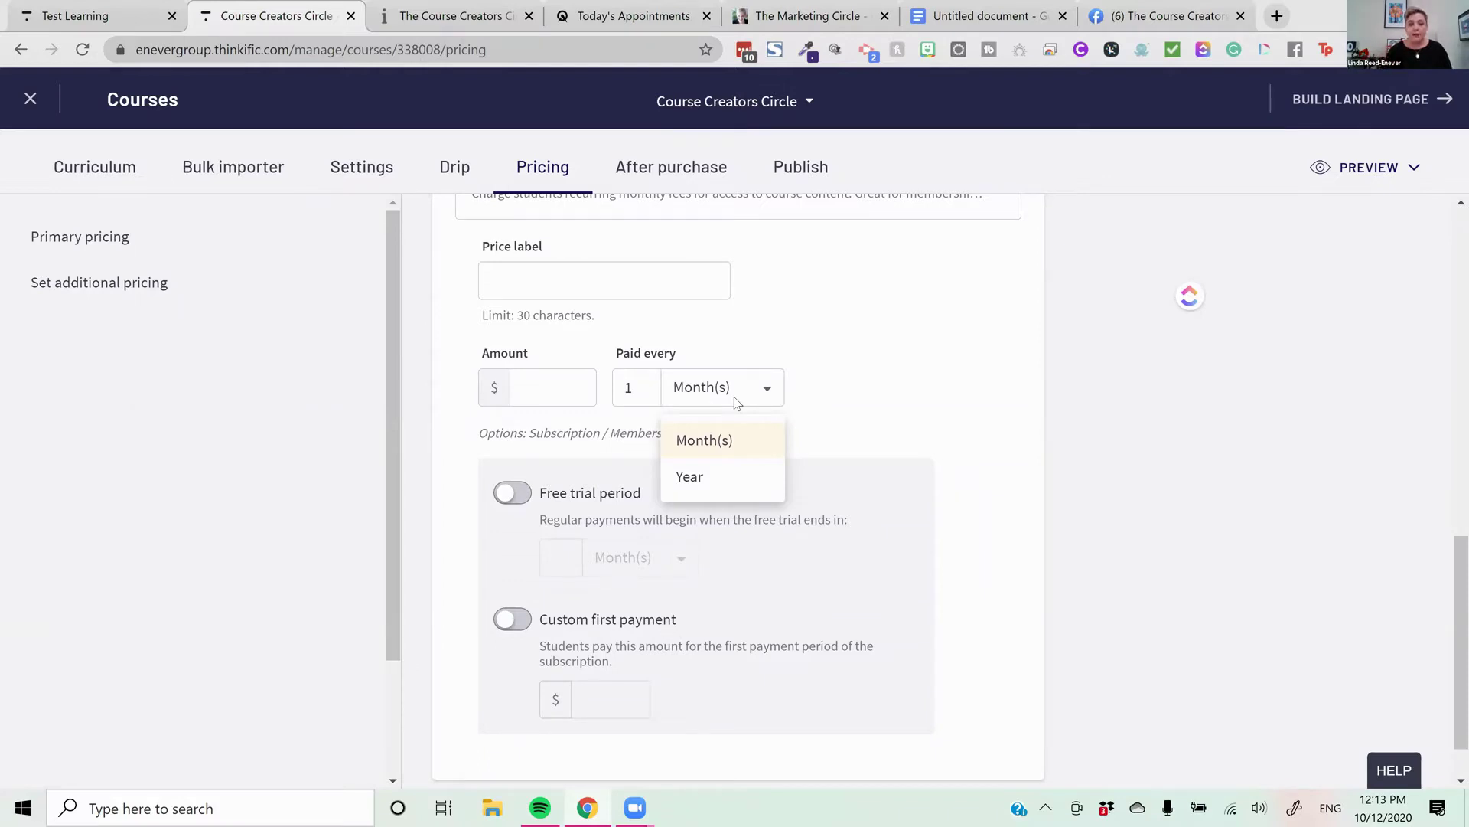
pyautogui.click(586, 284)
# Try a 4-day free trial on the subscription price, then turn the trial back off
pyautogui.click(638, 282)
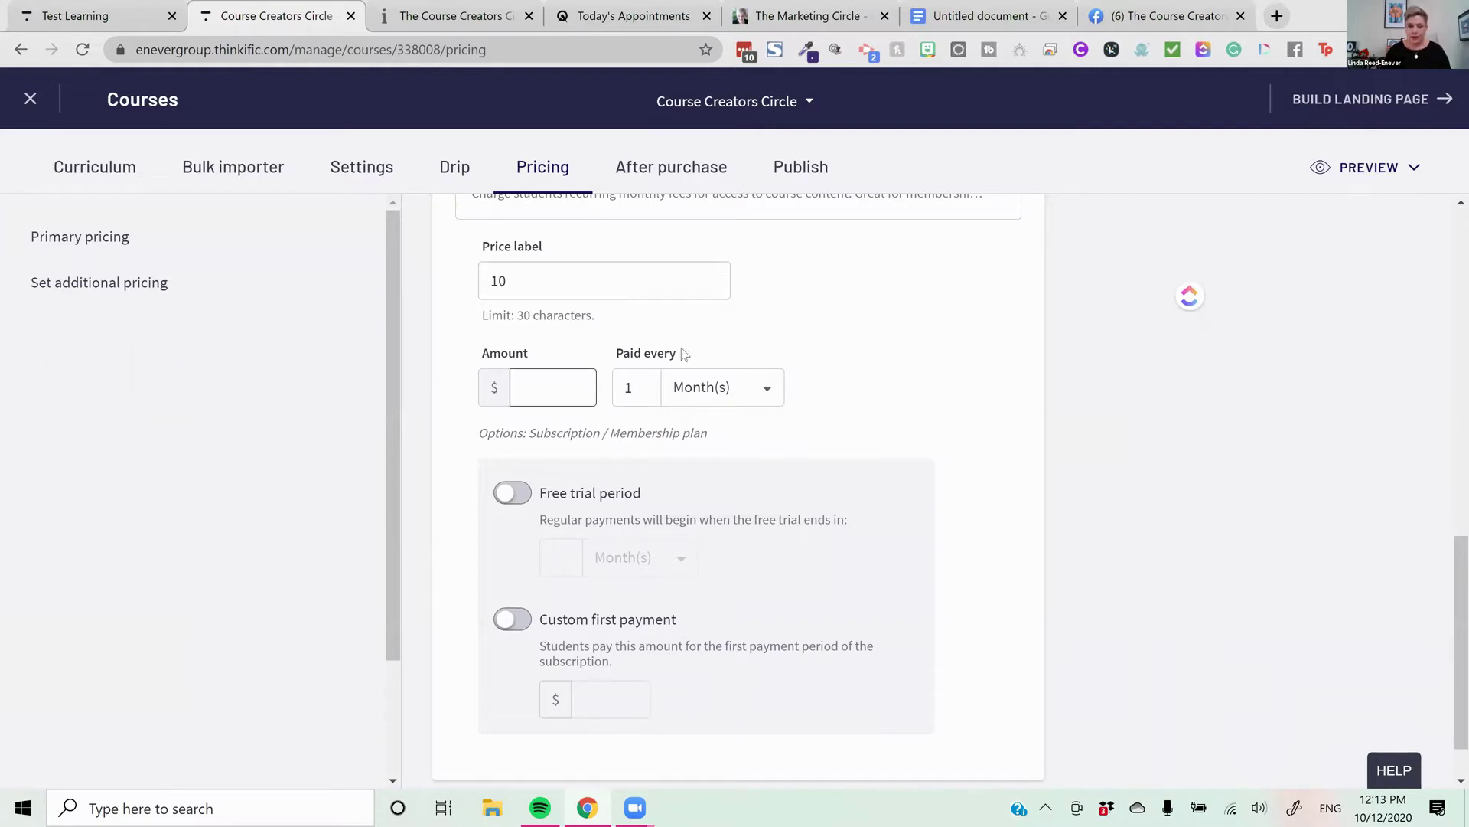
pyautogui.click(612, 498)
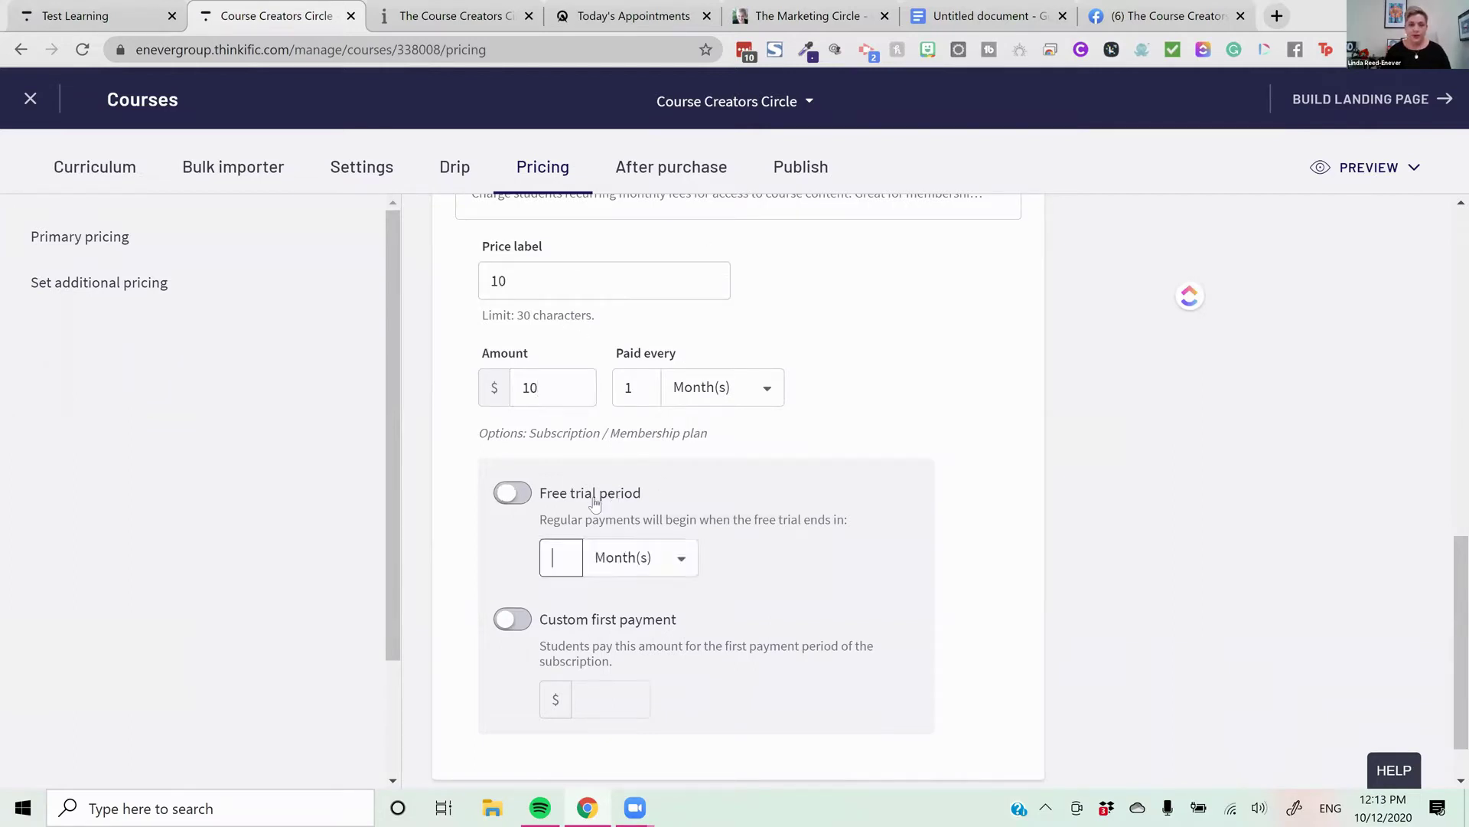
pyautogui.click(642, 559)
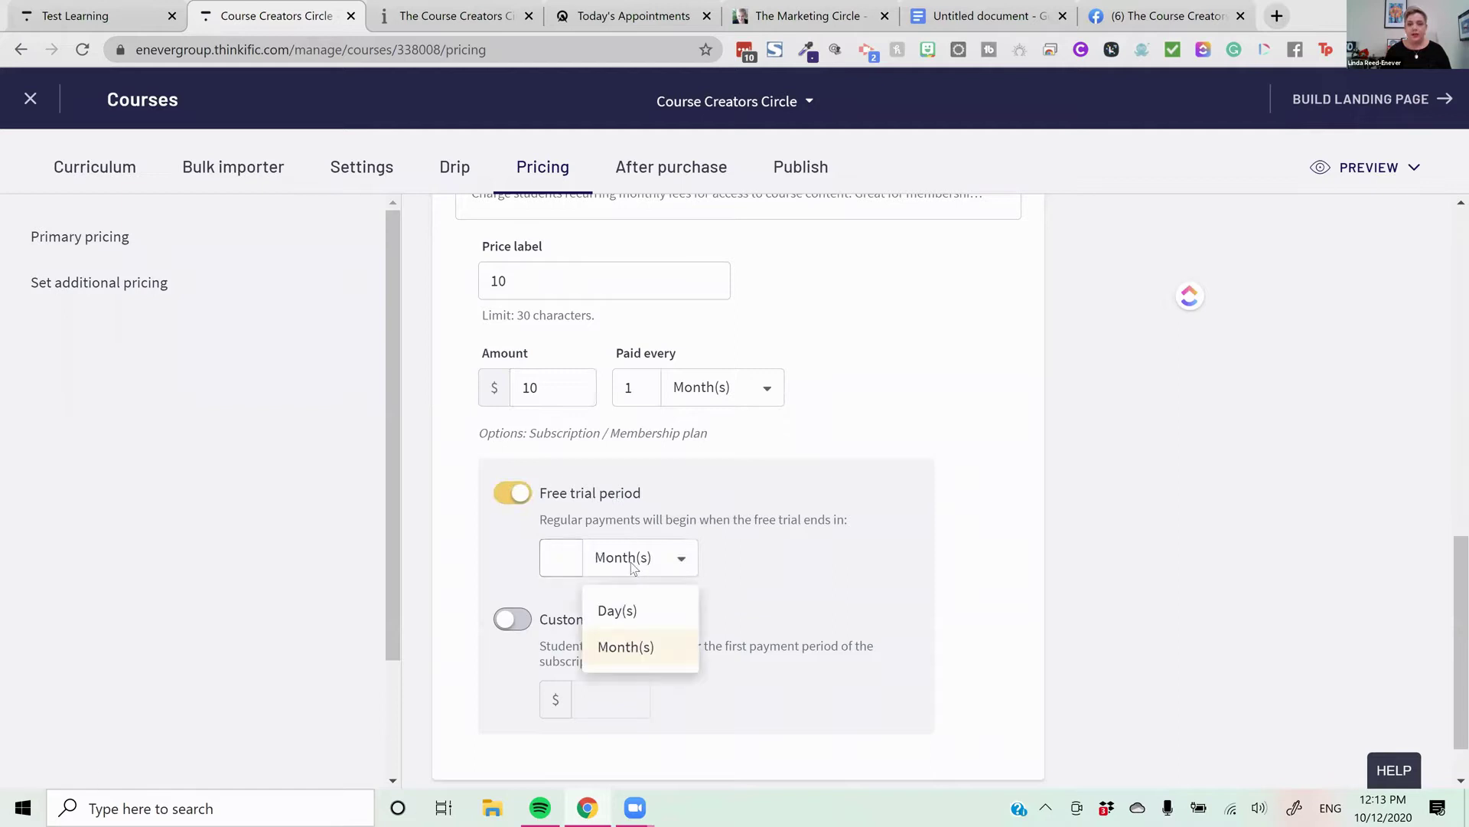
pyautogui.click(617, 609)
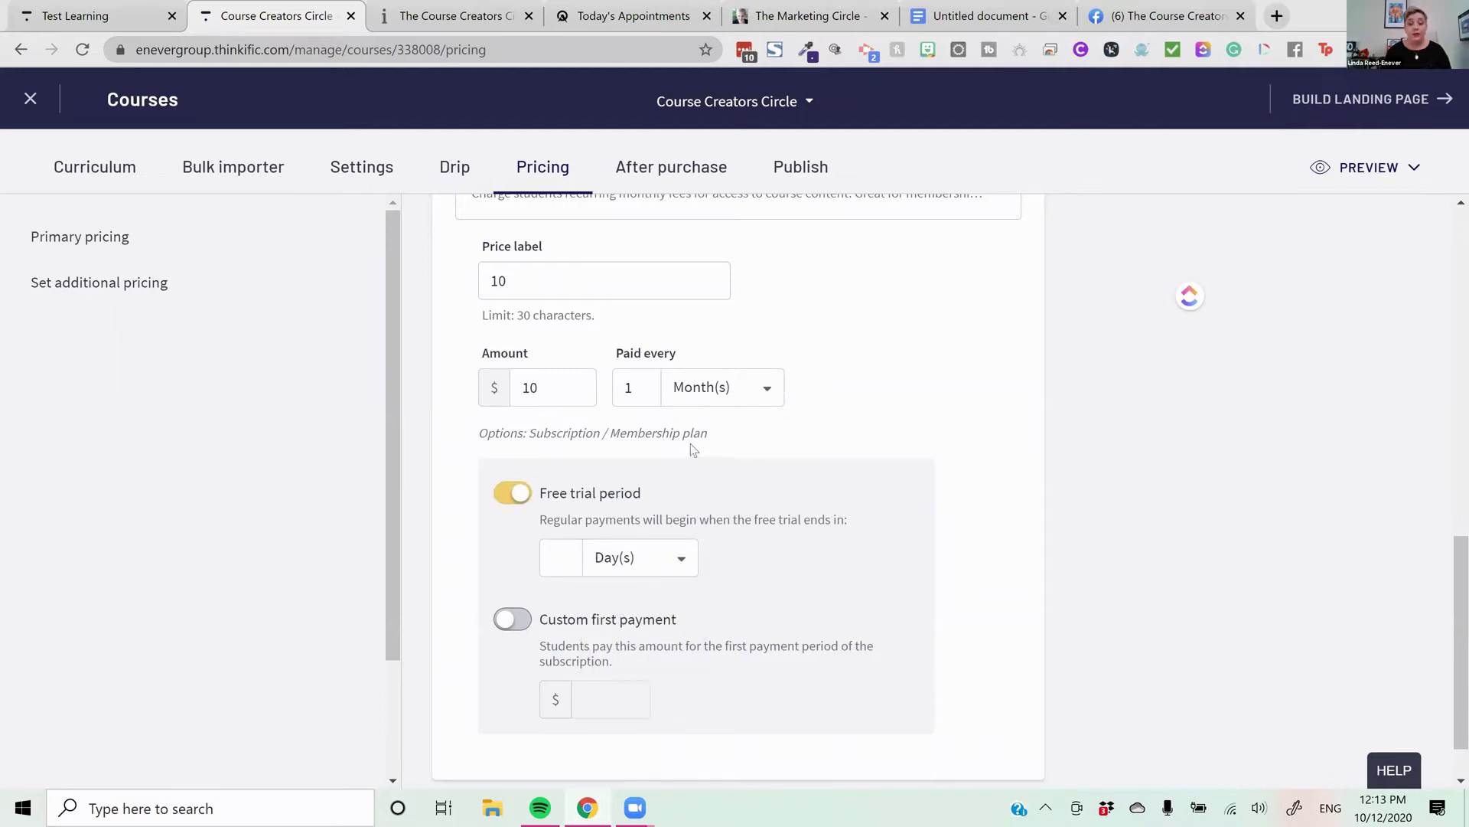
pyautogui.click(554, 558)
pyautogui.write('4')
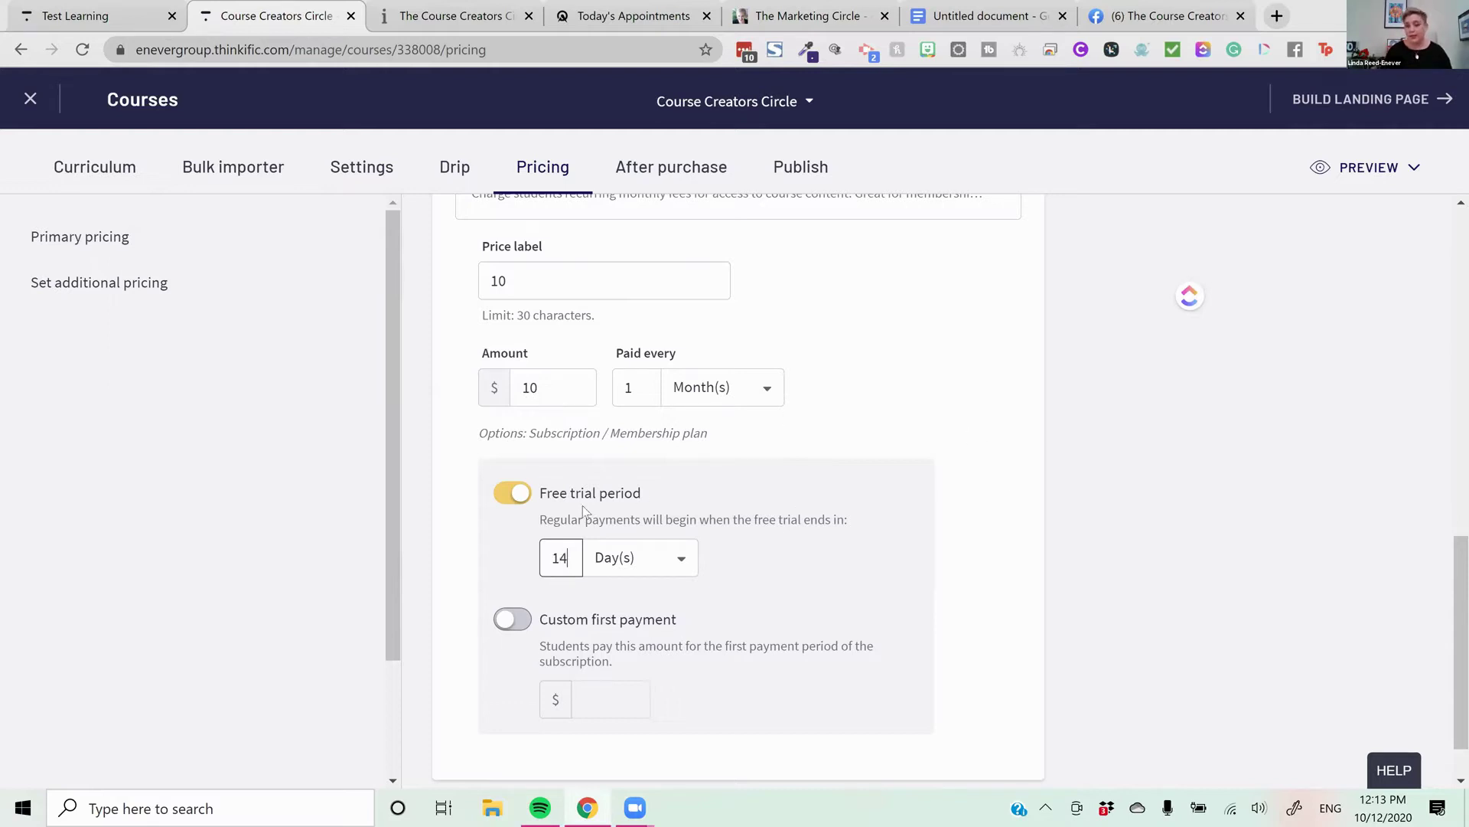
pyautogui.click(522, 492)
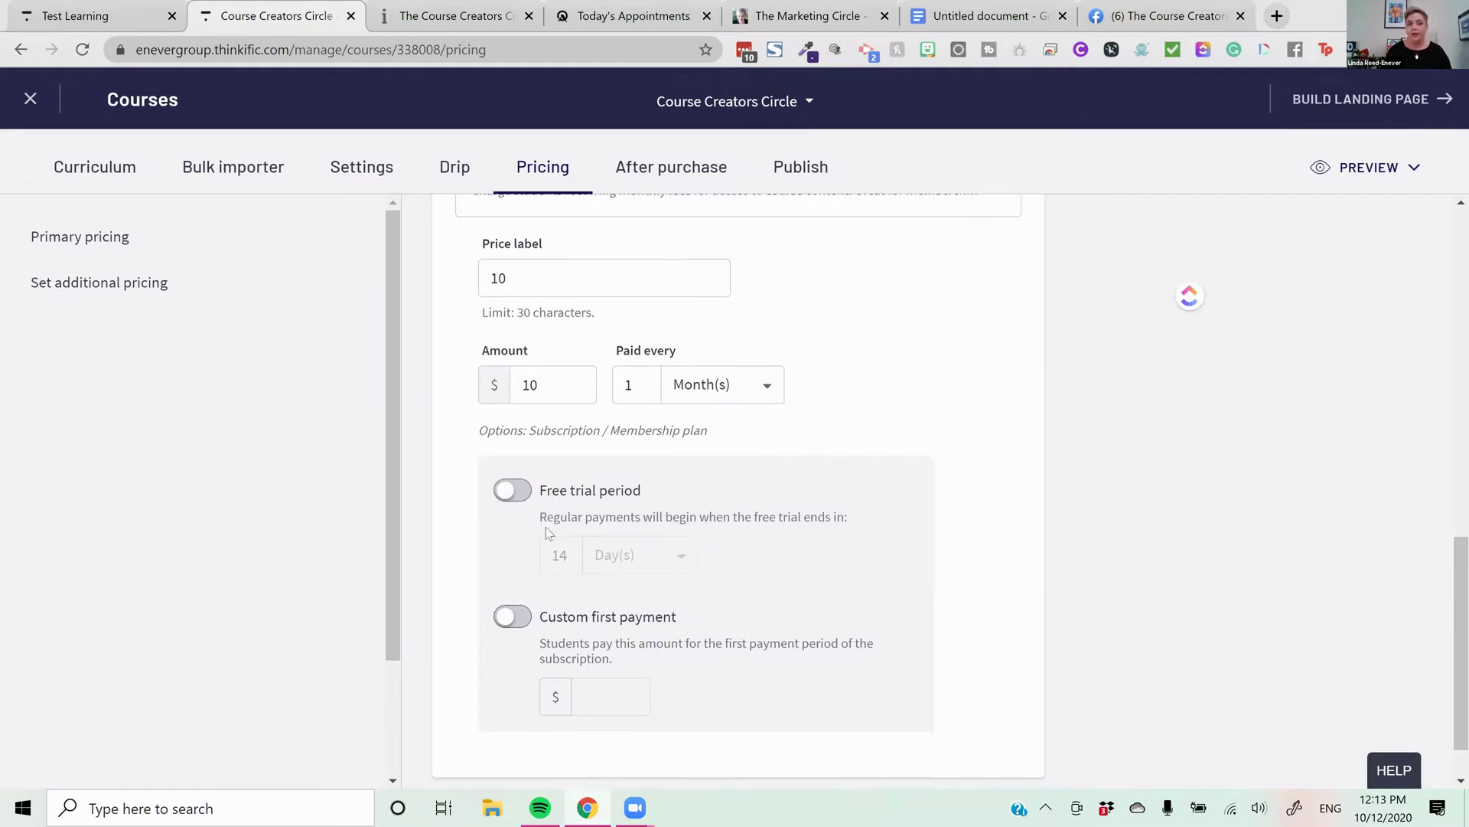
# Turn on a custom first payment, then close the subscription form, keeping the $297.00 lifetime price
pyautogui.scroll(-1, 512, 551)
pyautogui.click(513, 554)
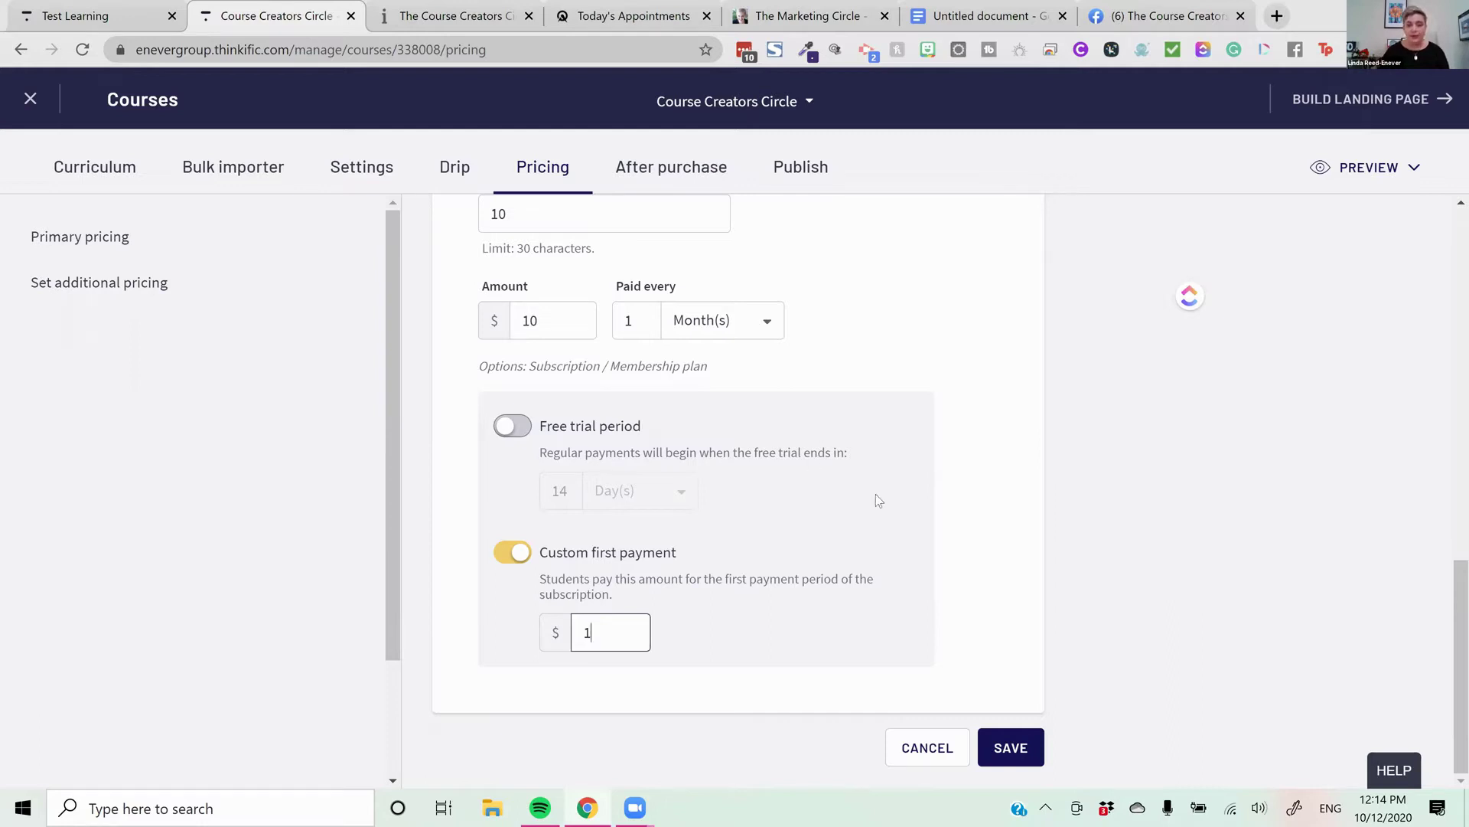
pyautogui.scroll(1, 919, 548)
pyautogui.scroll(3, 934, 613)
pyautogui.scroll(-5, 941, 616)
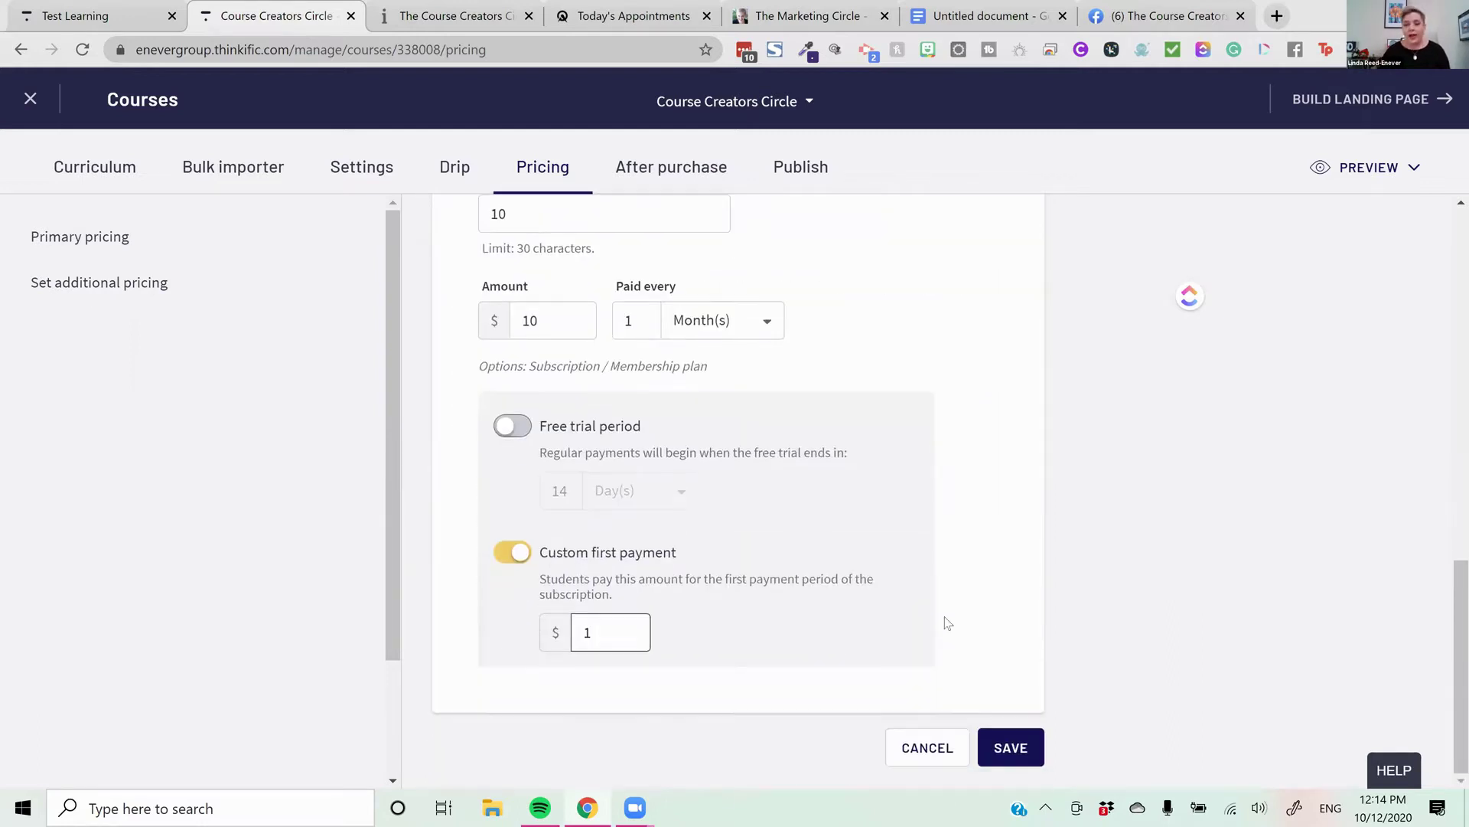
pyautogui.click(930, 747)
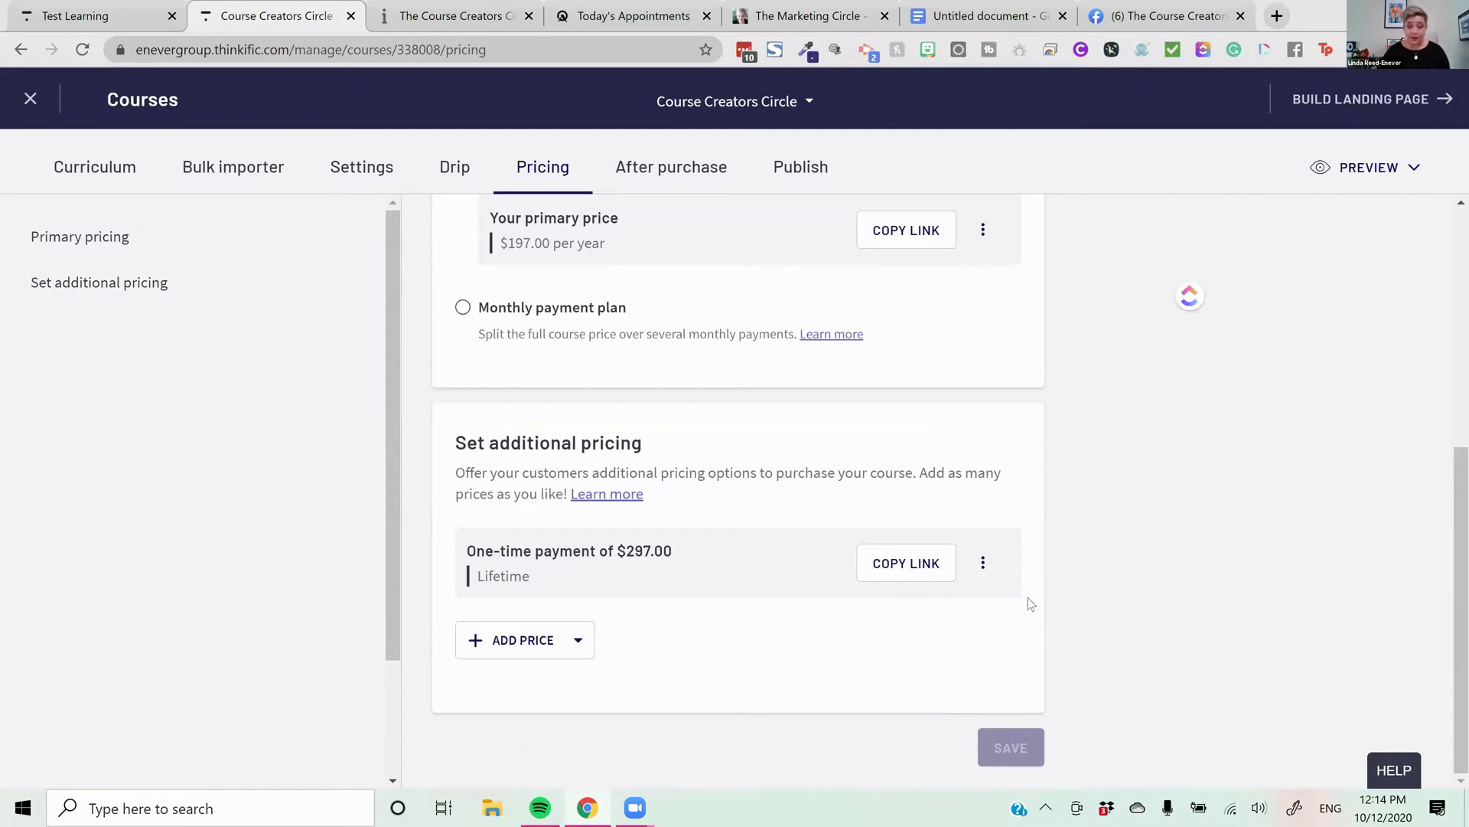
# Scroll through the Marketing Circle's quarterly membership checkout page
pyautogui.scroll(3, 1030, 602)
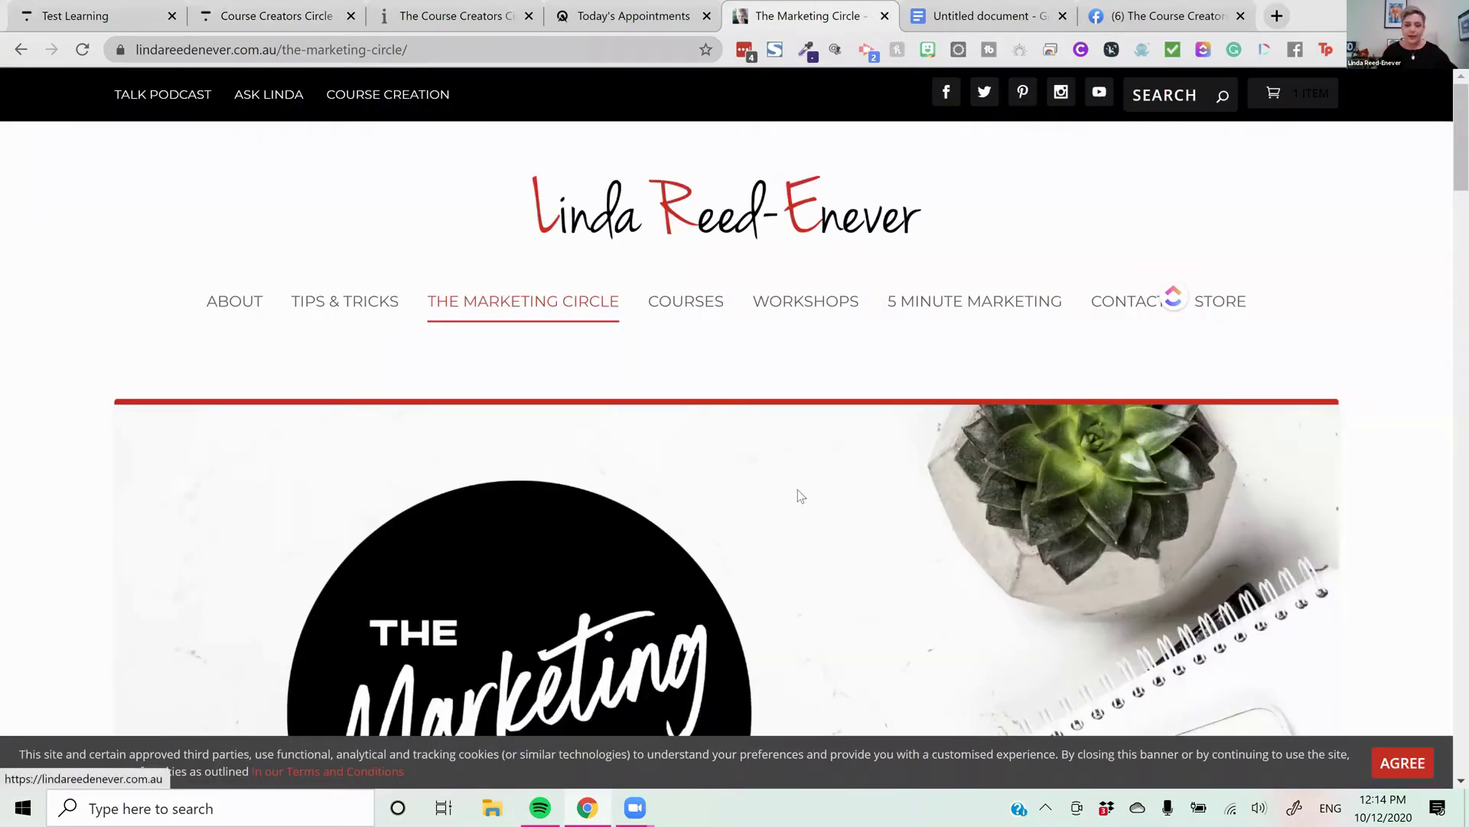
pyautogui.scroll(-1, 774, 448)
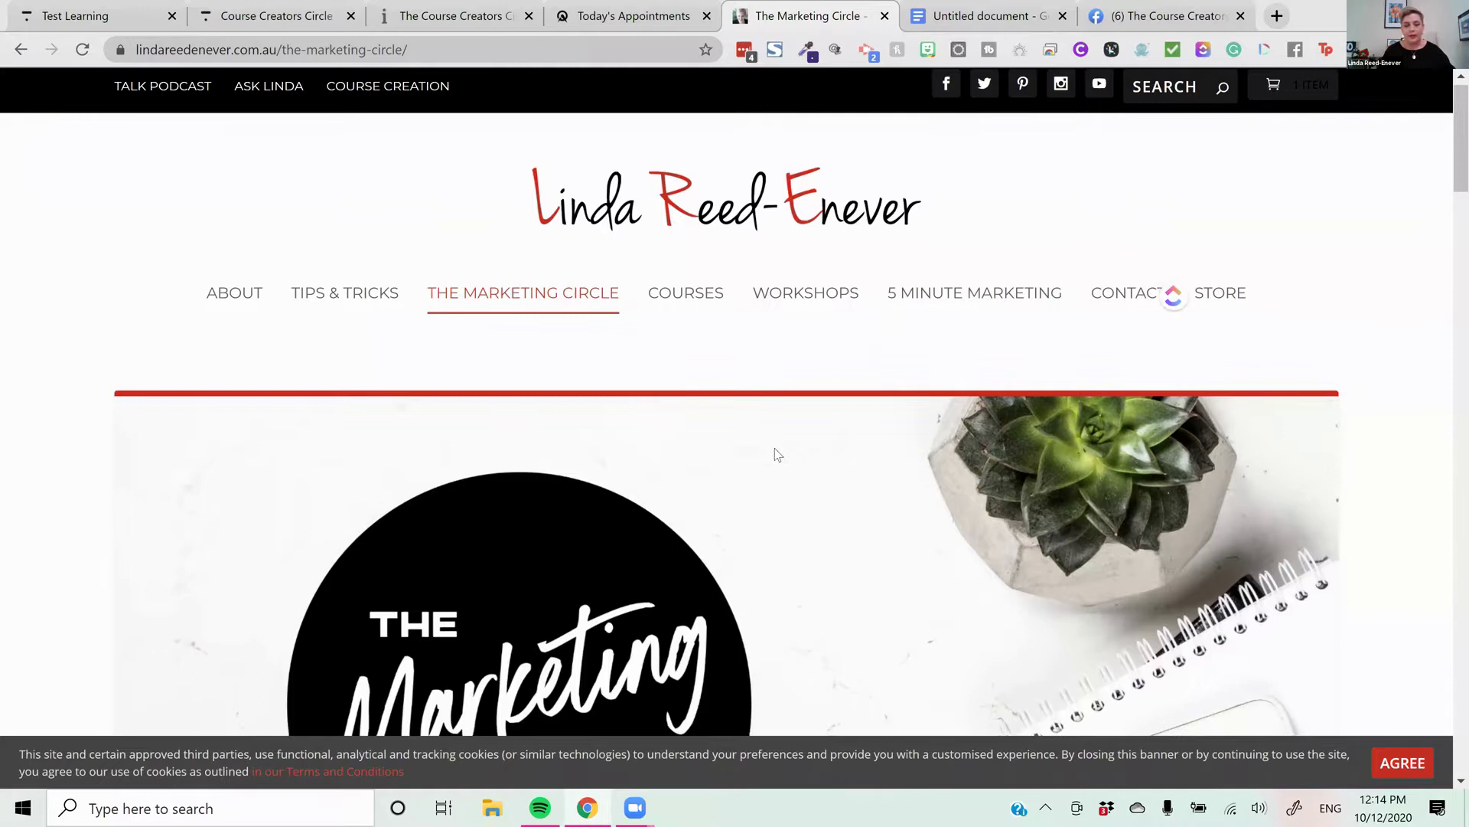
pyautogui.scroll(-1, 775, 447)
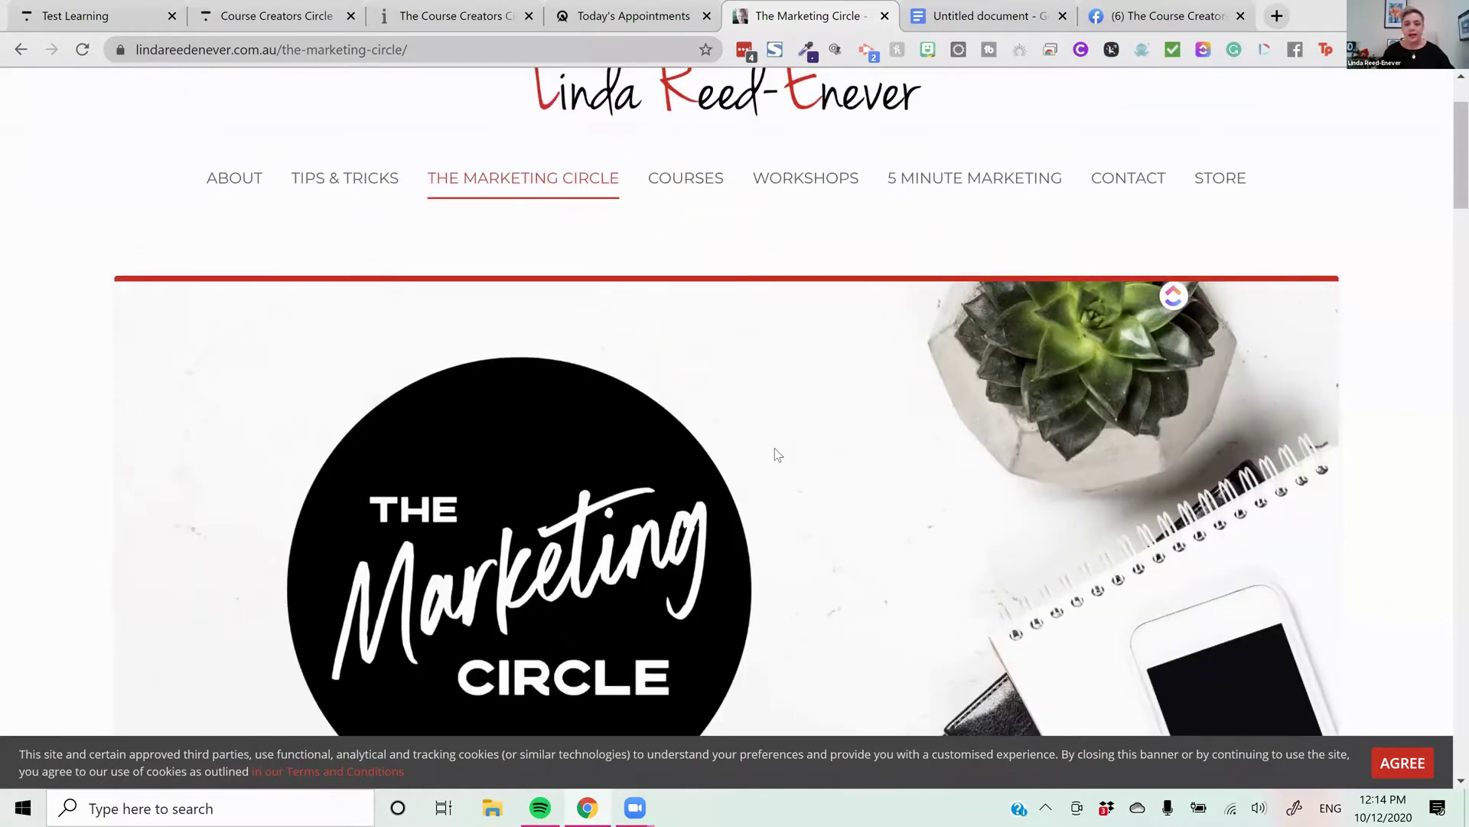
pyautogui.scroll(-1, 423, 527)
pyautogui.scroll(-1, 653, 600)
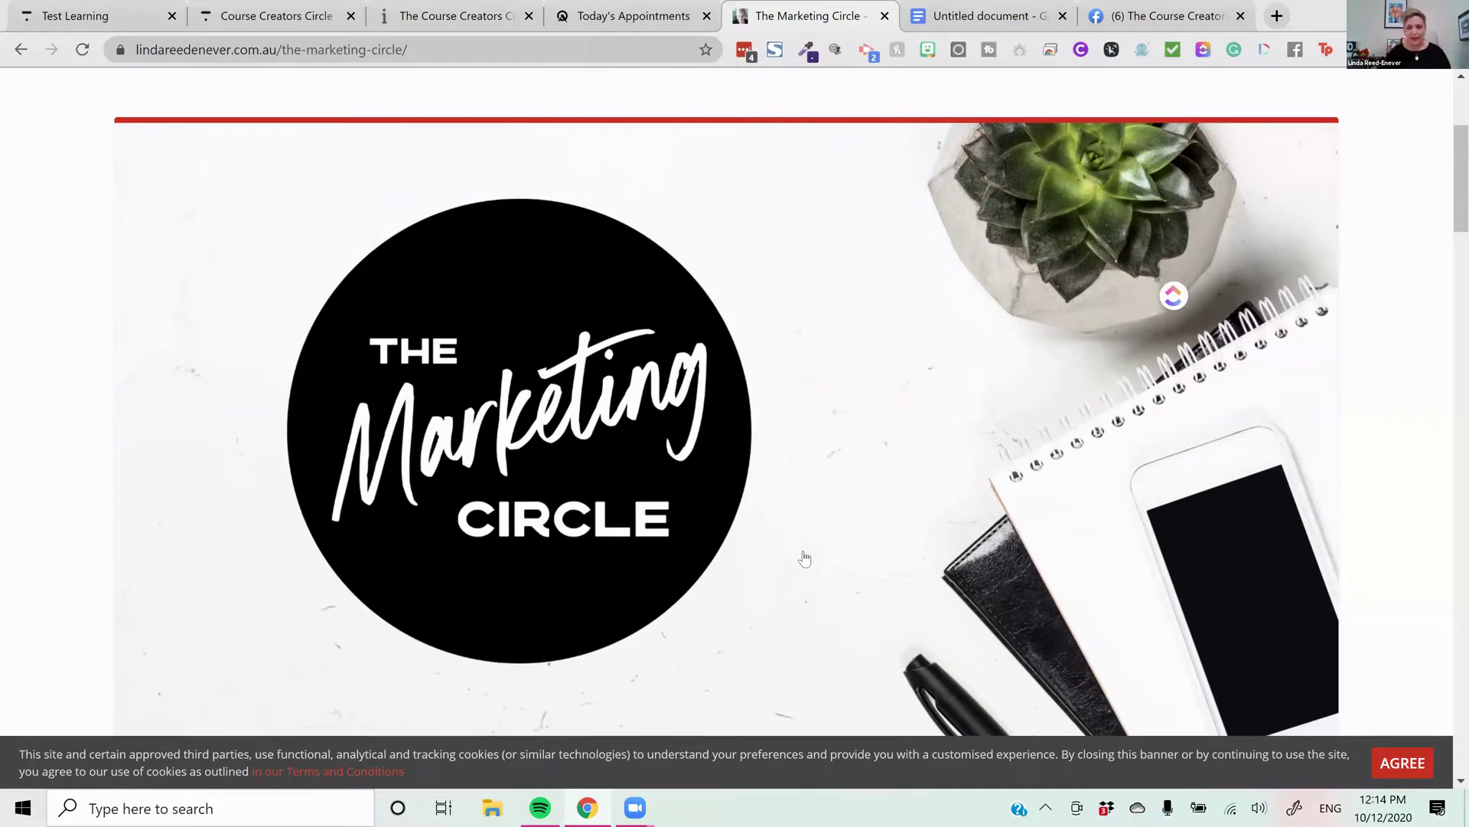
pyautogui.scroll(-5, 806, 549)
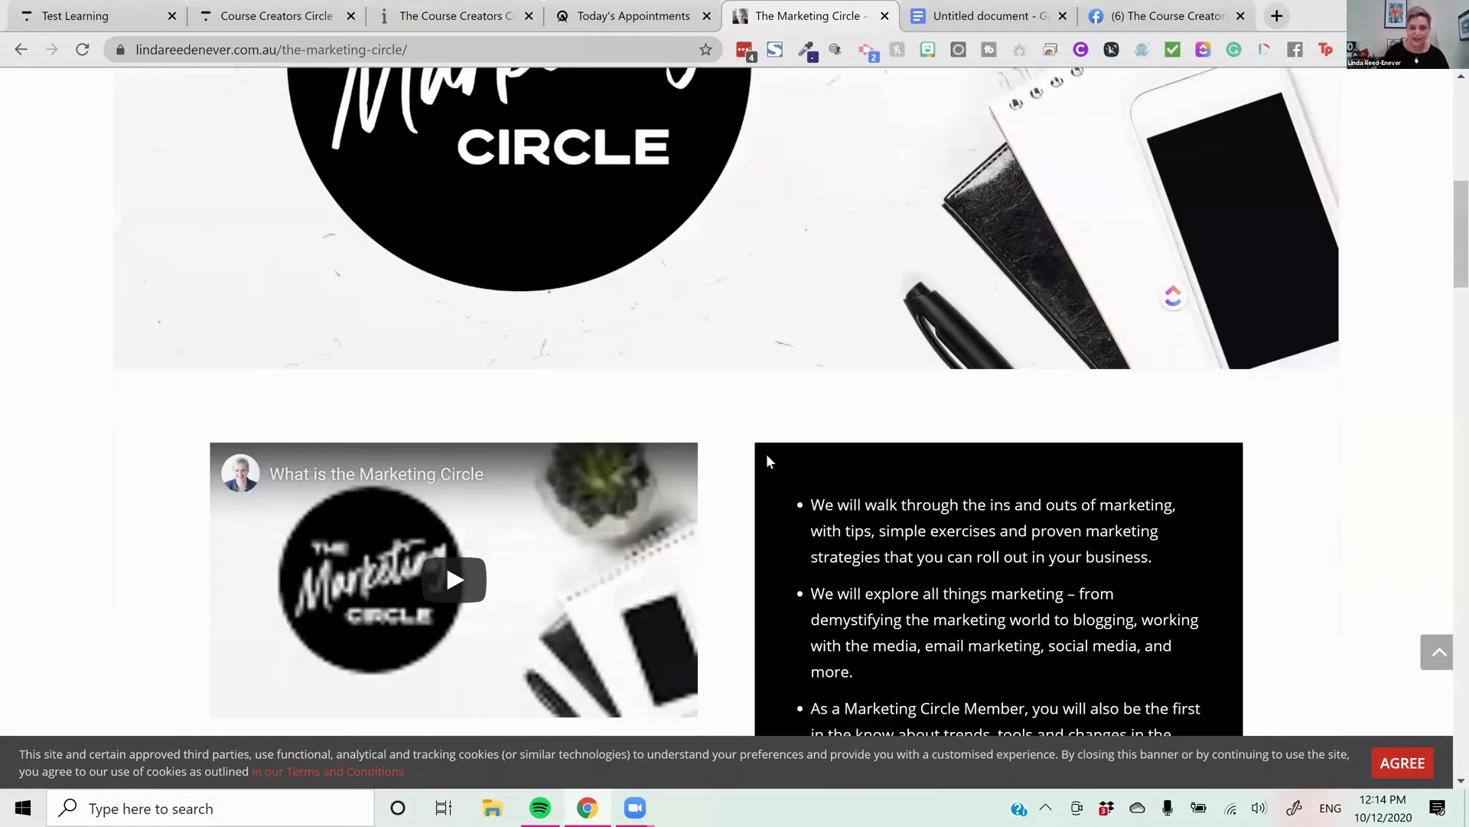
pyautogui.scroll(-10, 785, 397)
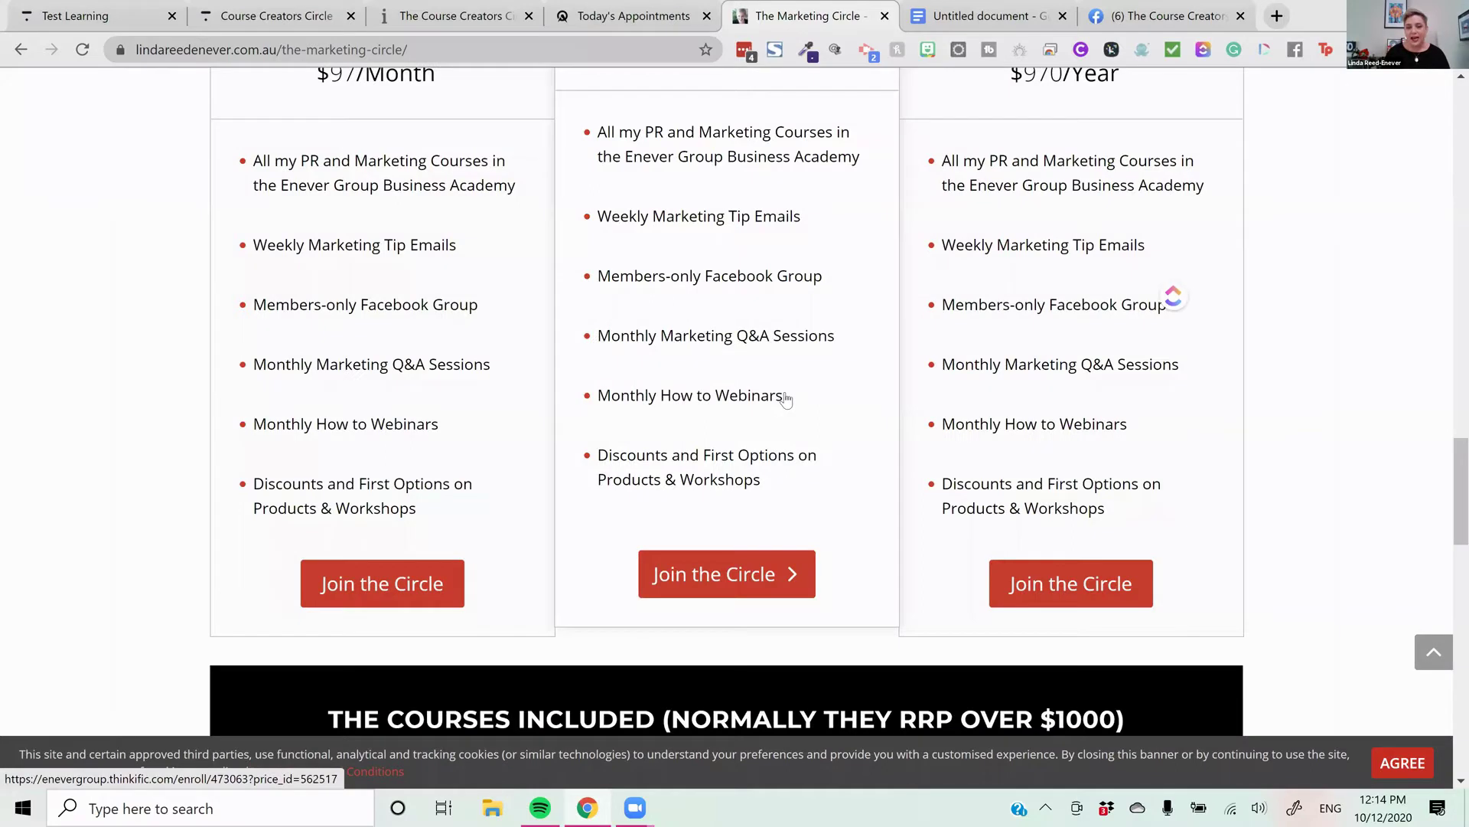
pyautogui.scroll(-2, 821, 411)
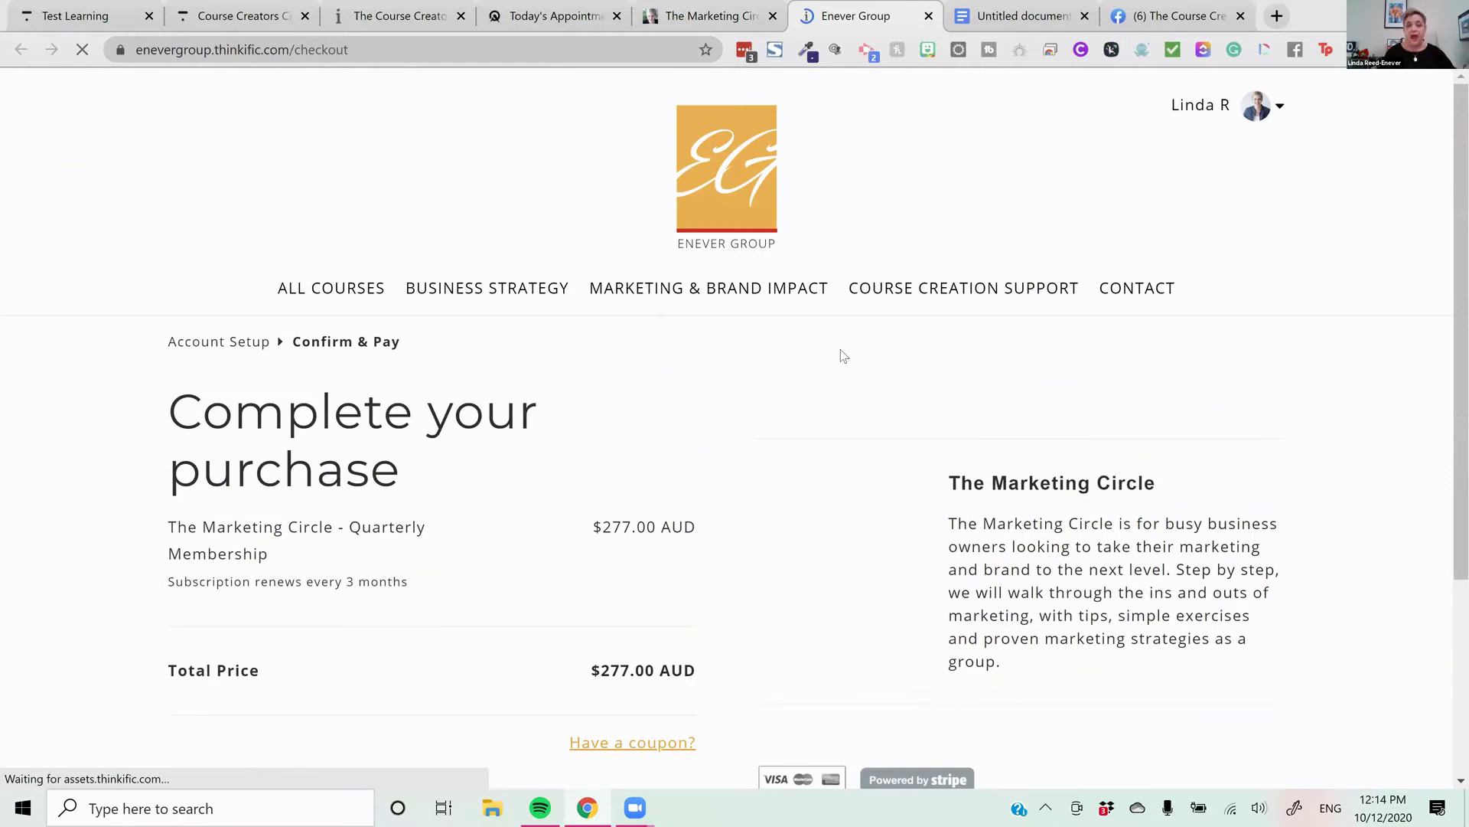
# Scroll the Marketing Circle page to its closing banner, then view the Course Creators Circle page
pyautogui.hotkey('ctrl', 'shift', 'Tab')
pyautogui.scroll(-3, 842, 355)
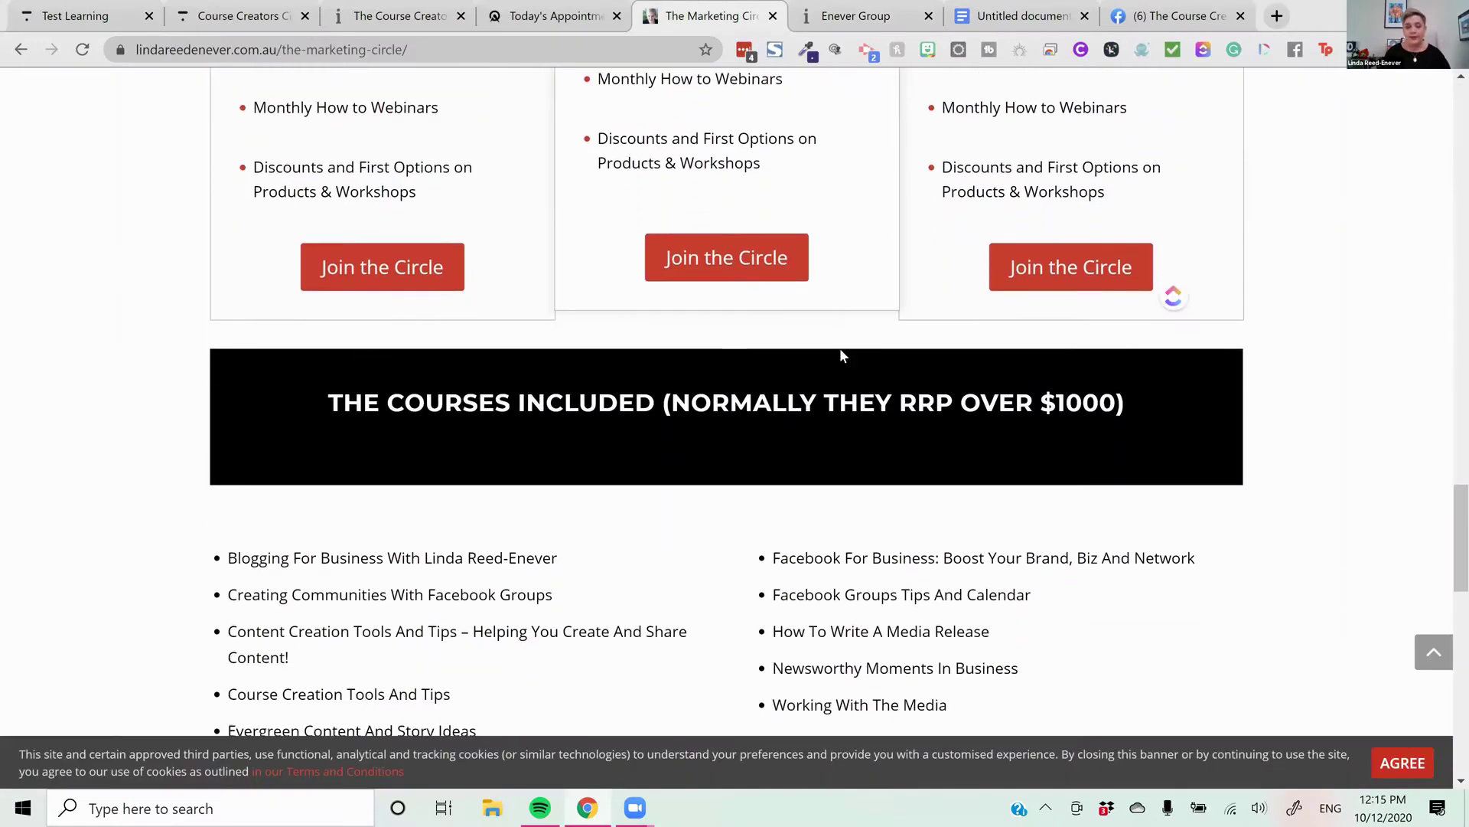
pyautogui.scroll(-3, 842, 355)
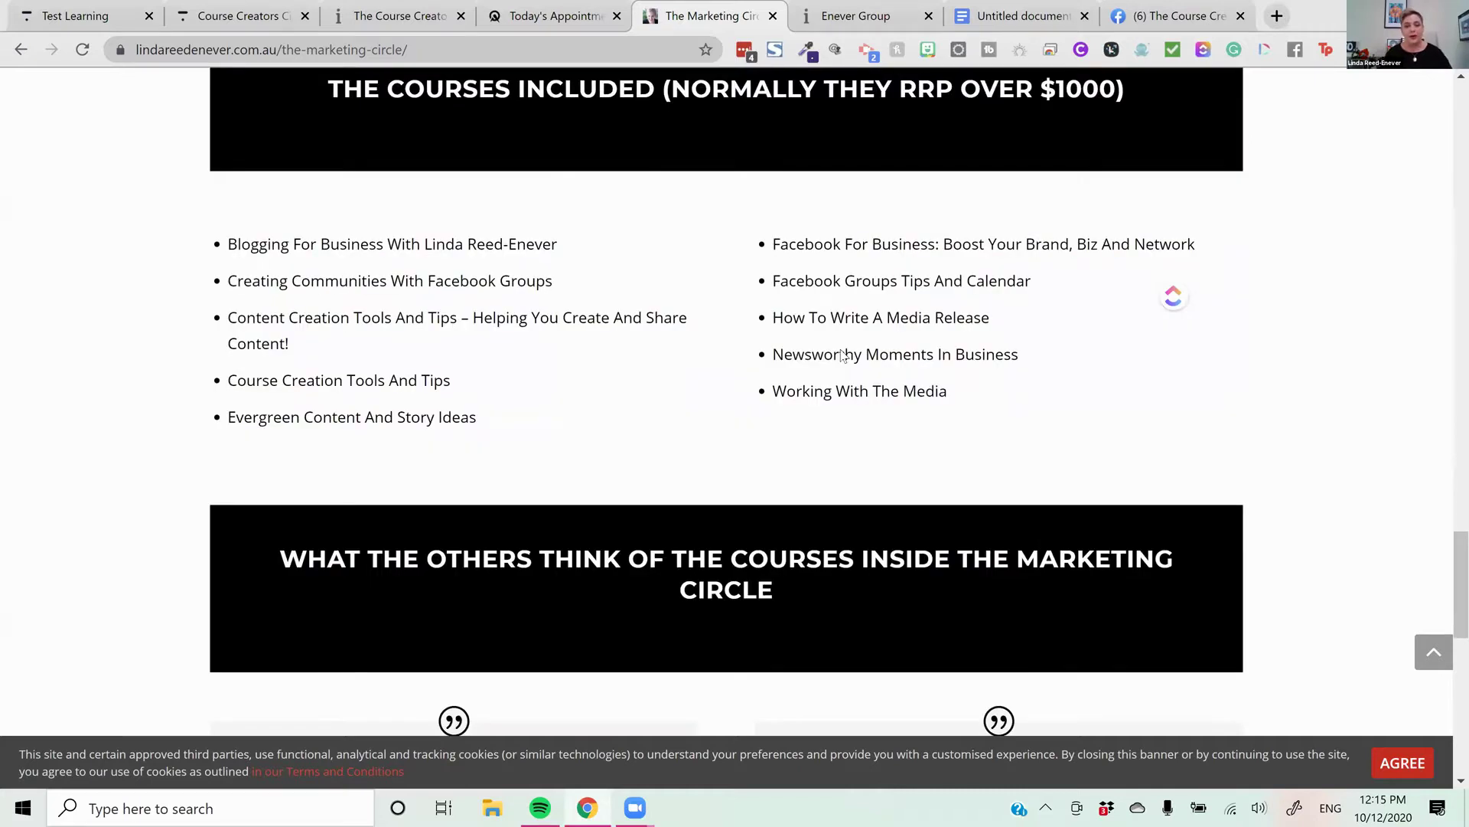
pyautogui.scroll(-1, 877, 568)
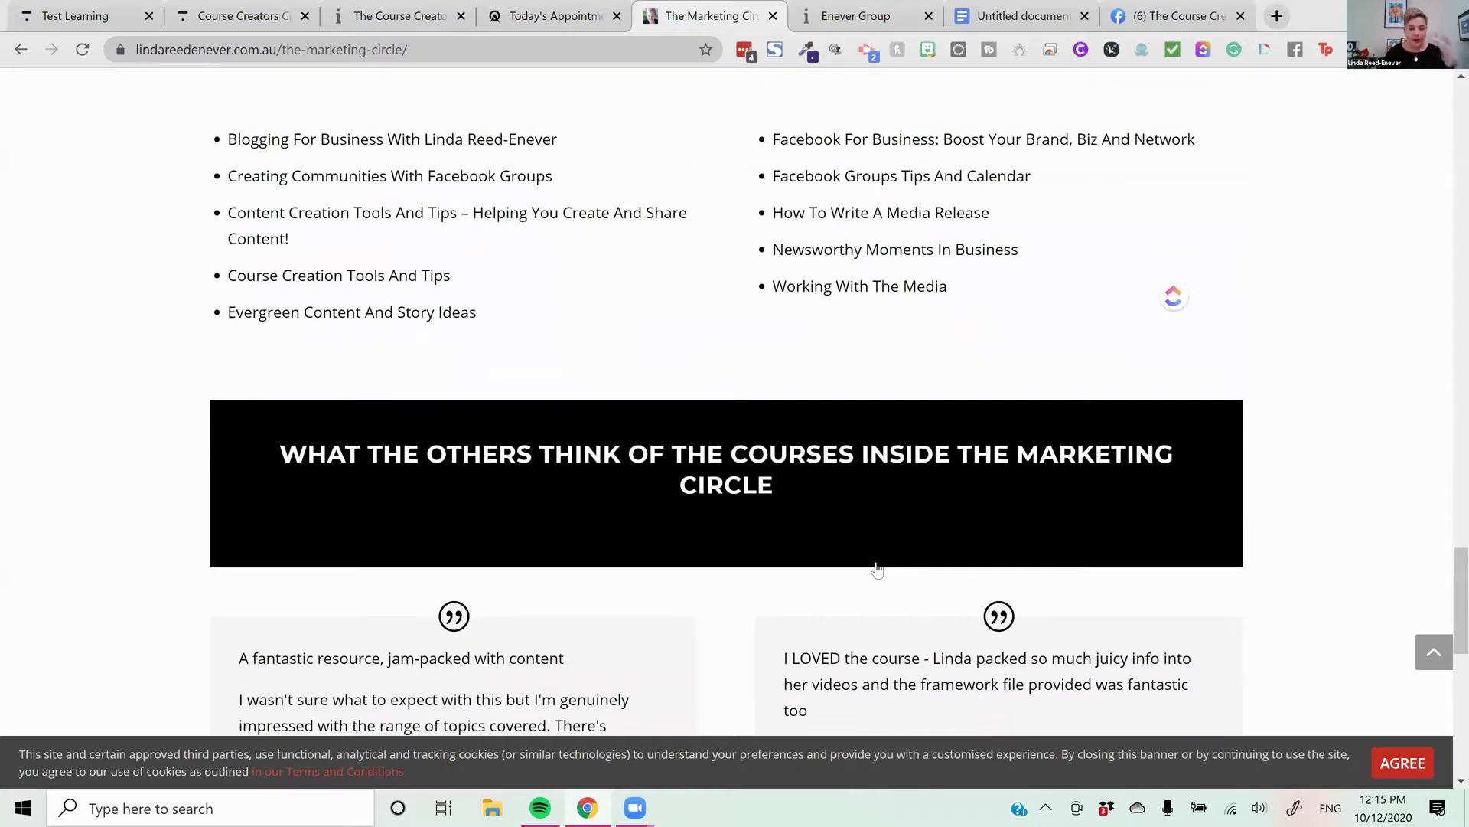
pyautogui.scroll(-7, 877, 569)
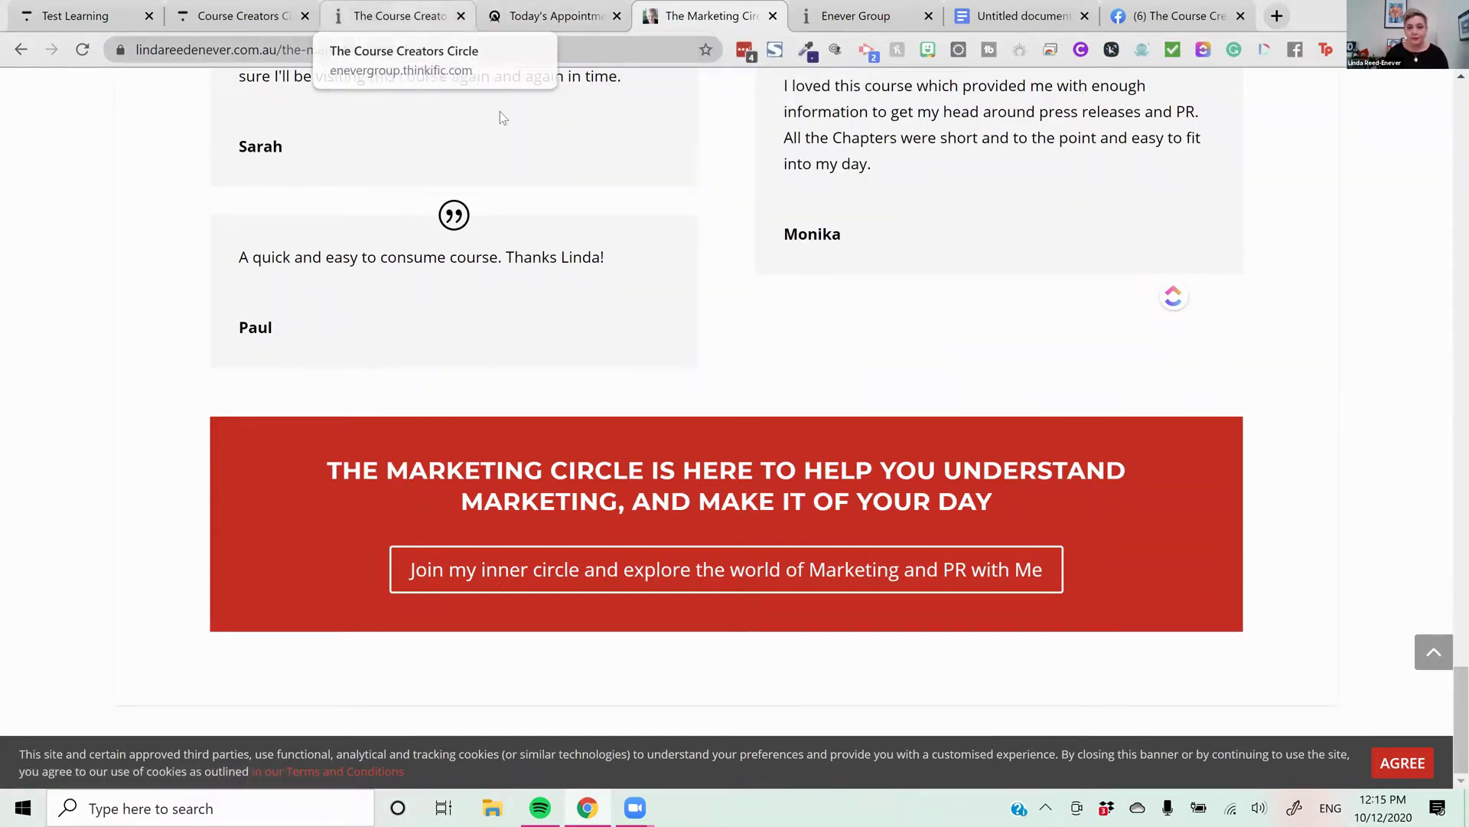
pyautogui.click(398, 17)
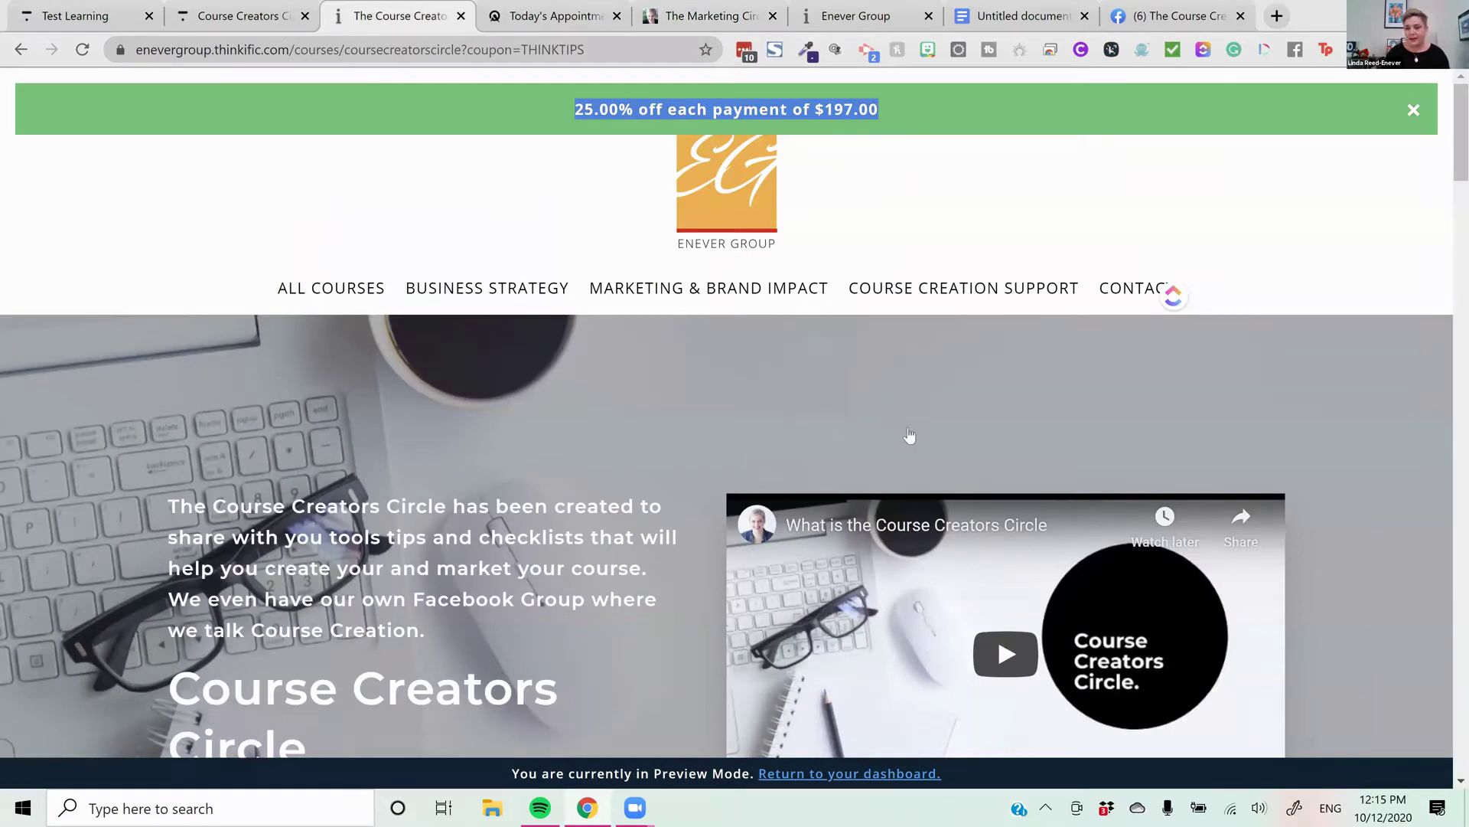
# Copy the $197.00 primary price's enrollment link and load it in a new tab
pyautogui.hotkey('ctrl', 'shift', 'Tab')
pyautogui.click(979, 427)
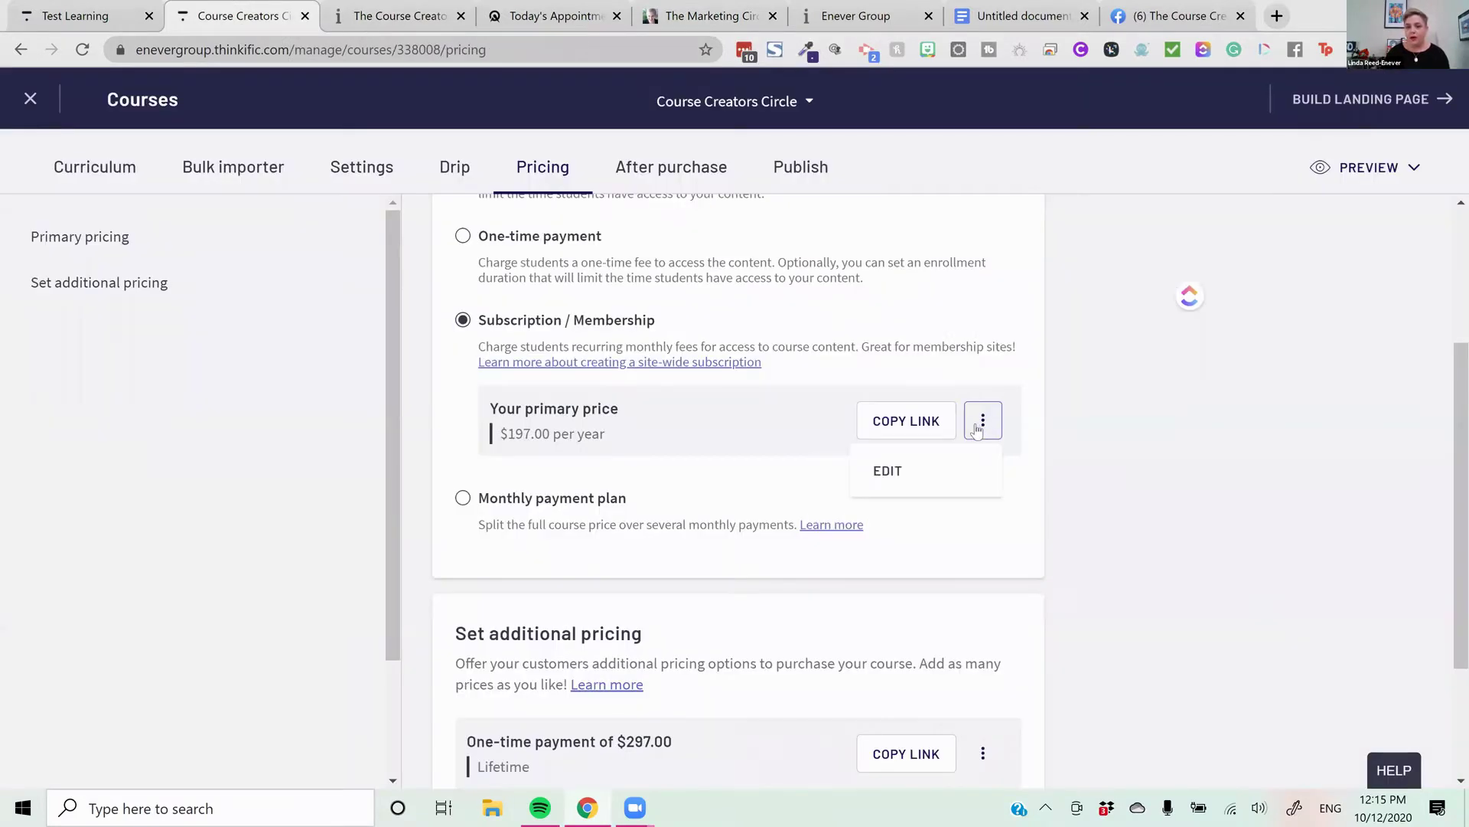
pyautogui.click(924, 420)
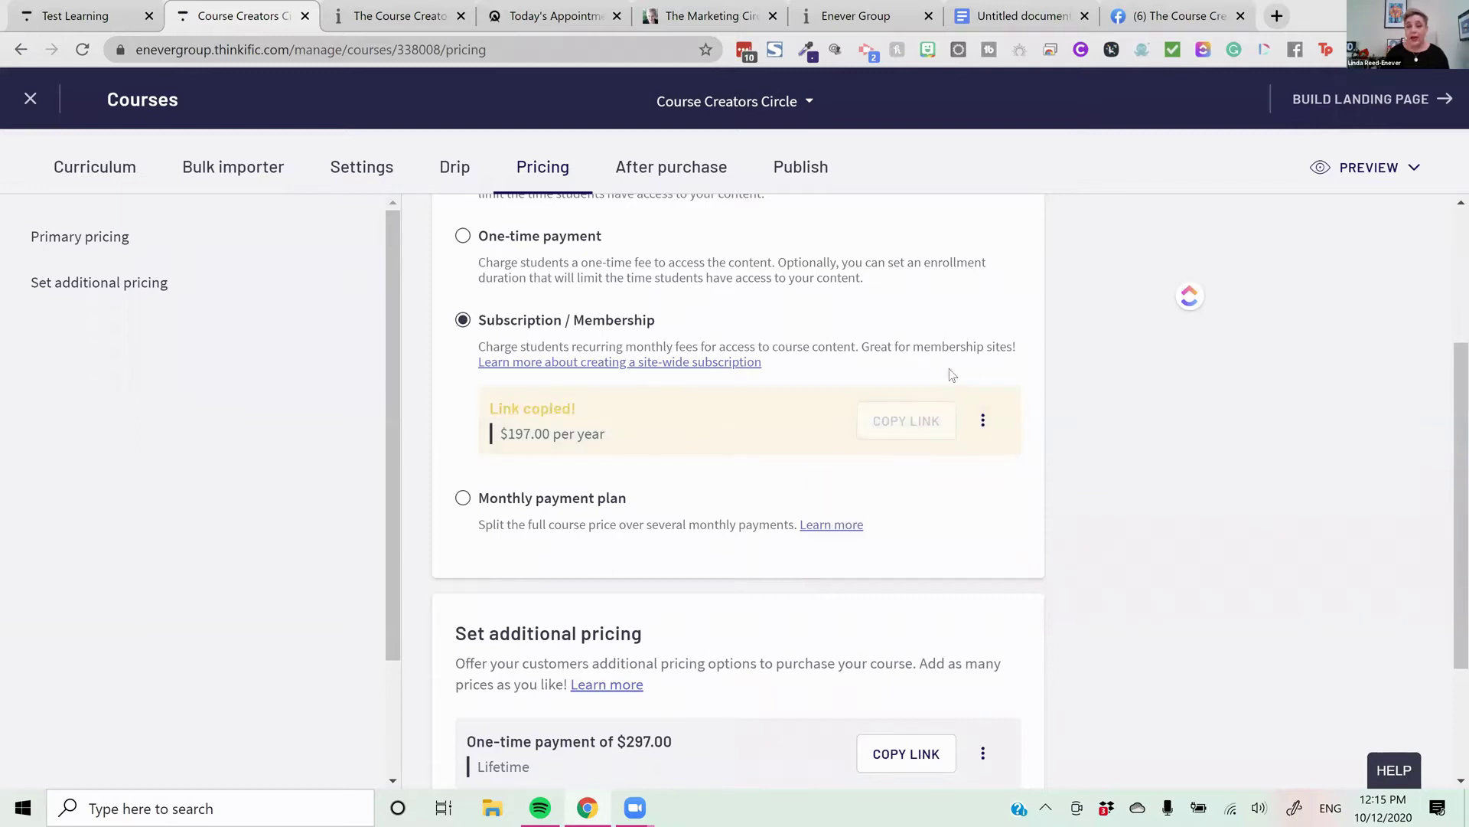
pyautogui.click(1277, 16)
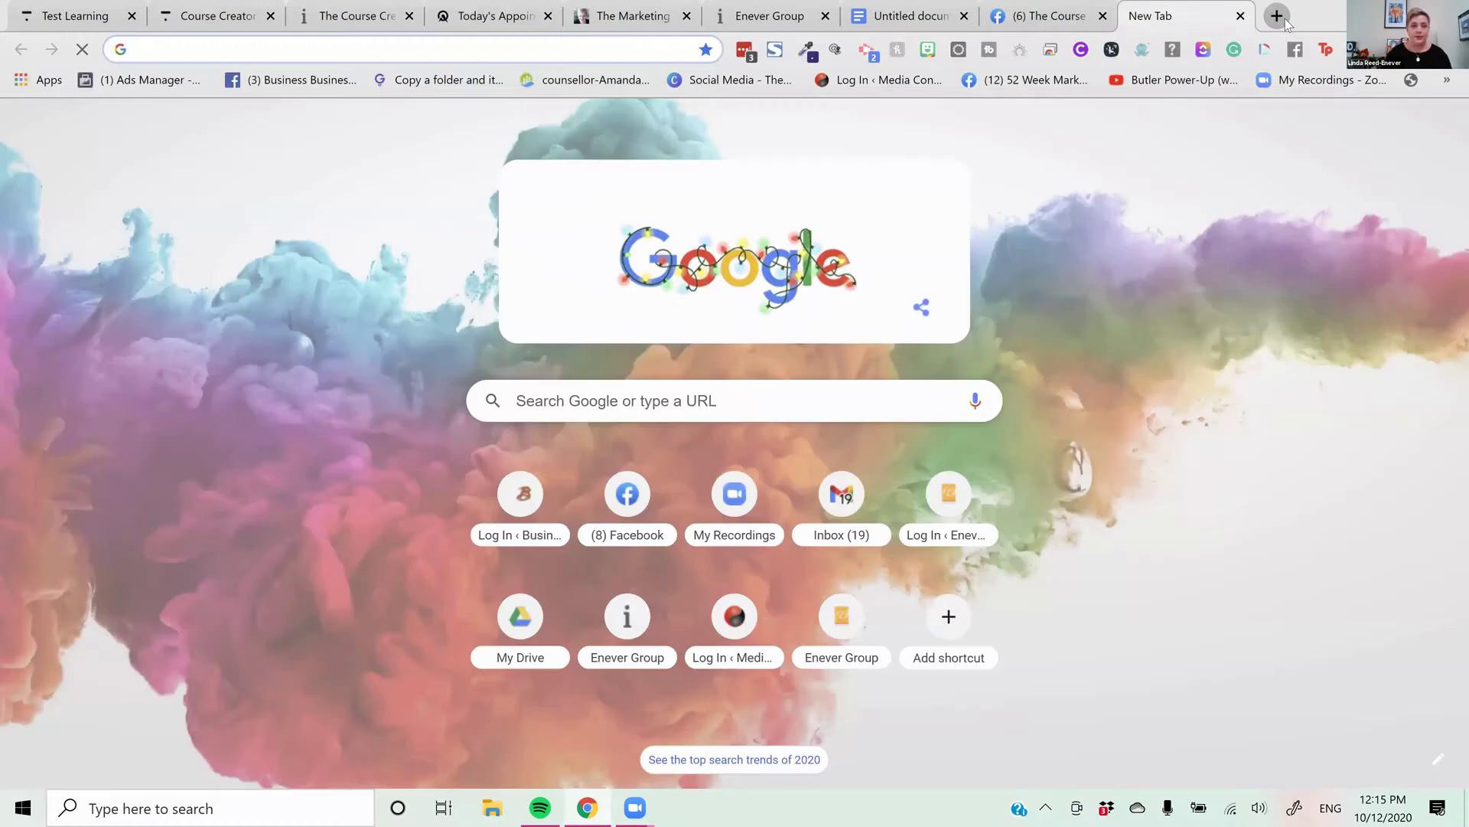
pyautogui.hotkey('ctrl', 'v')
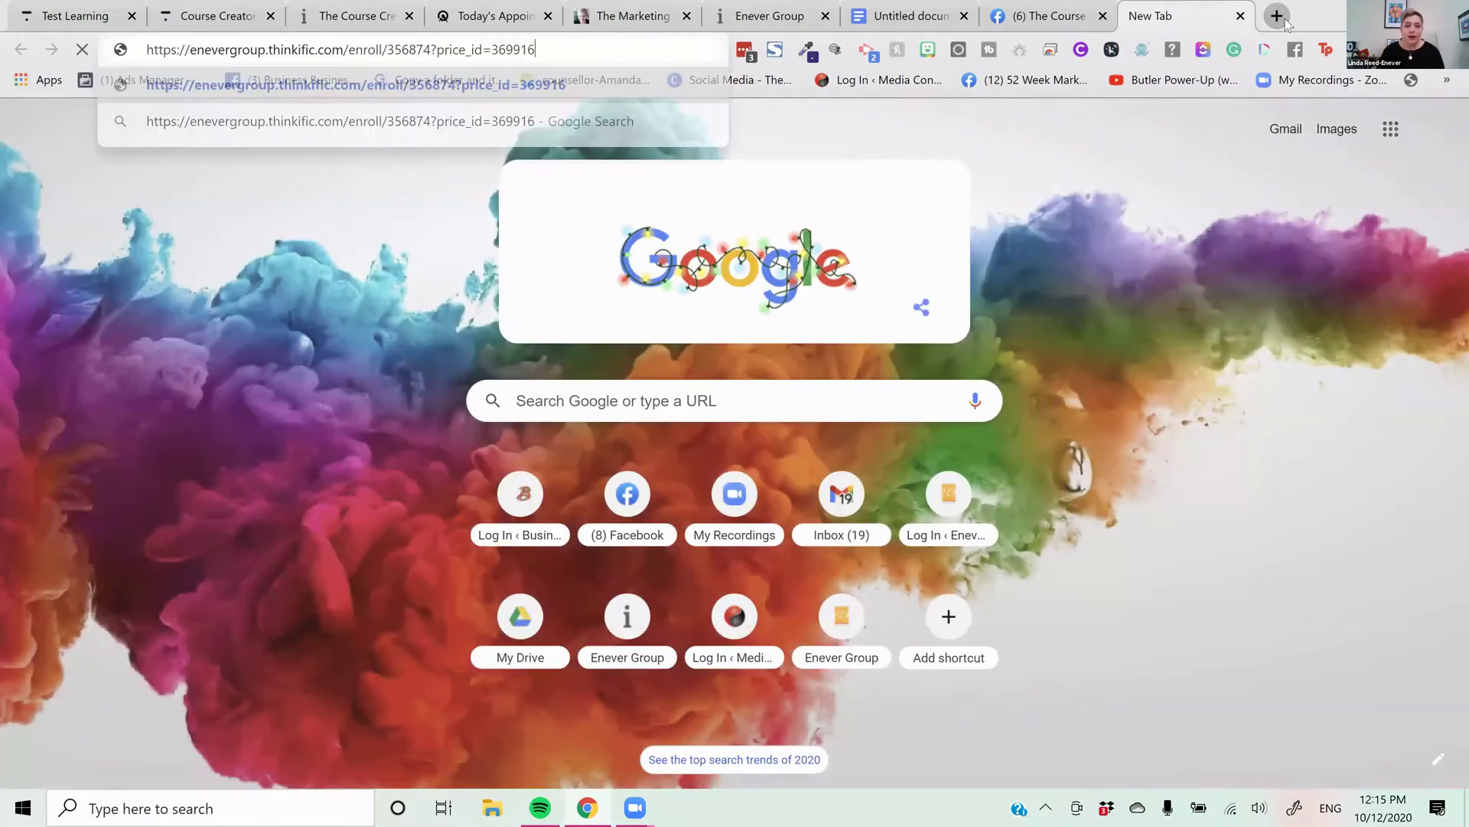
pyautogui.press('Return')
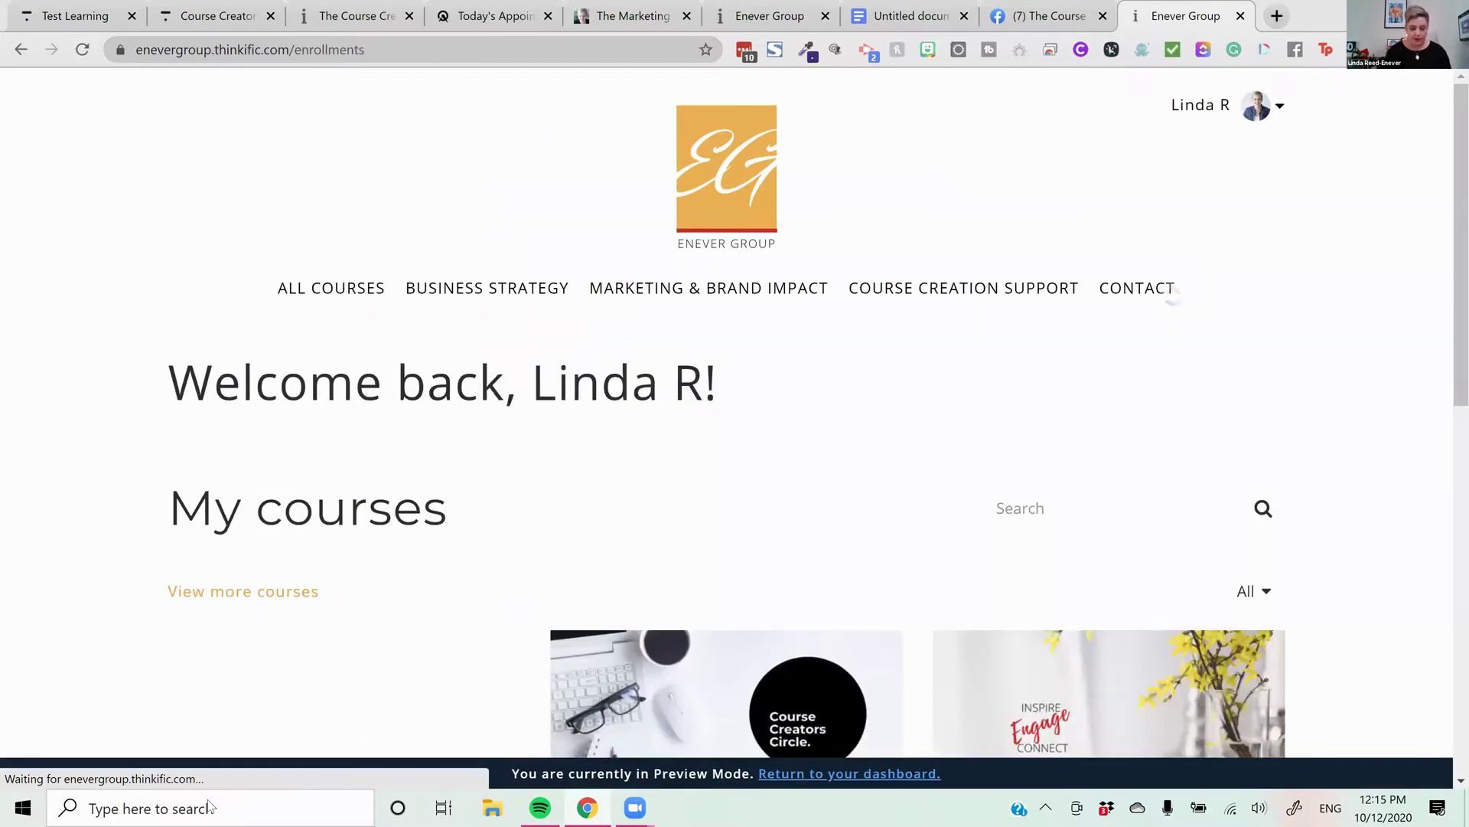
pyautogui.click(209, 806)
# Launch Firefox and load the enrollment link, reaching the Create a new account checkout form
pyautogui.write('fire')
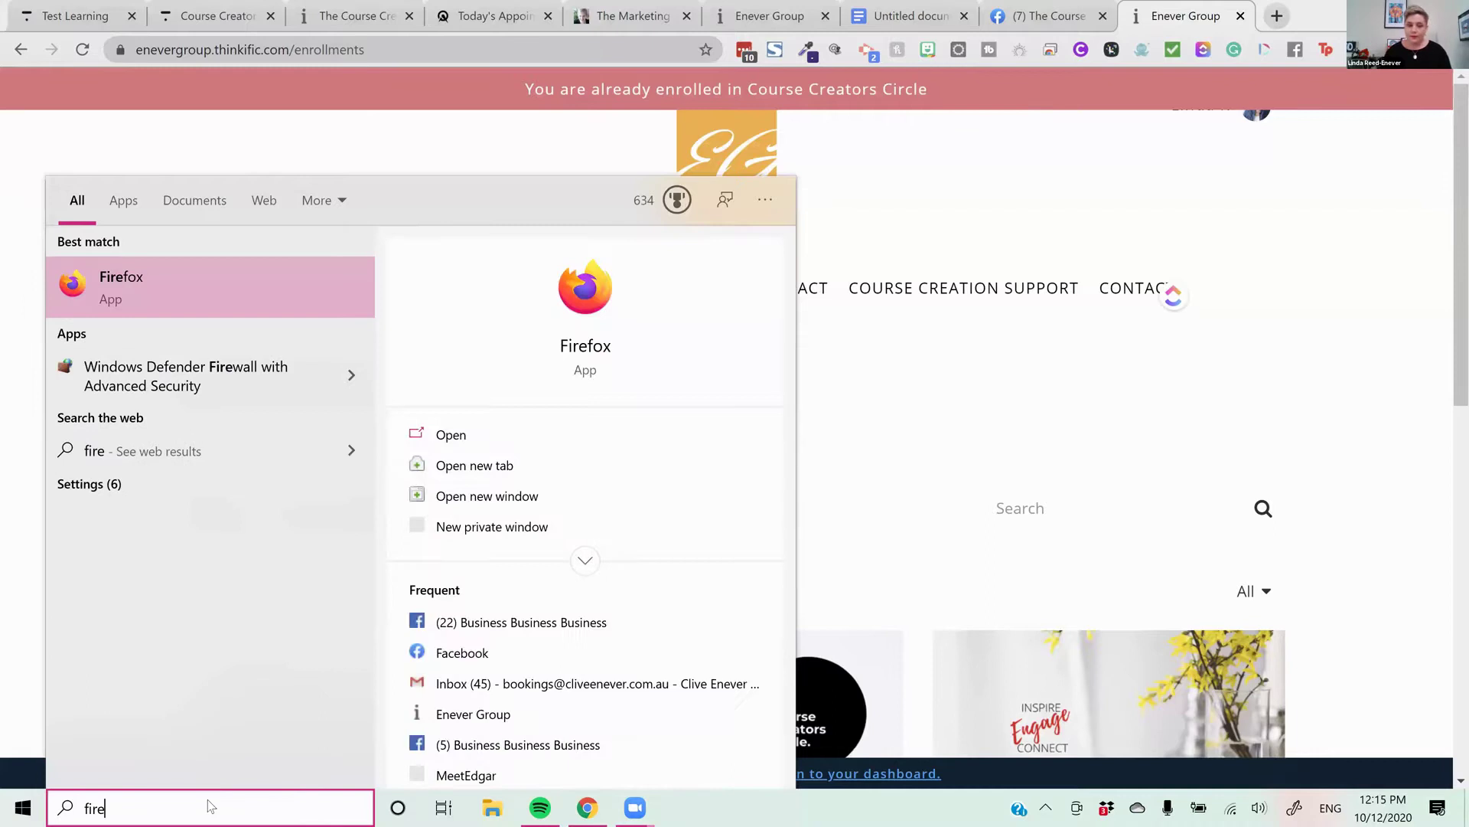
pyautogui.press('Return')
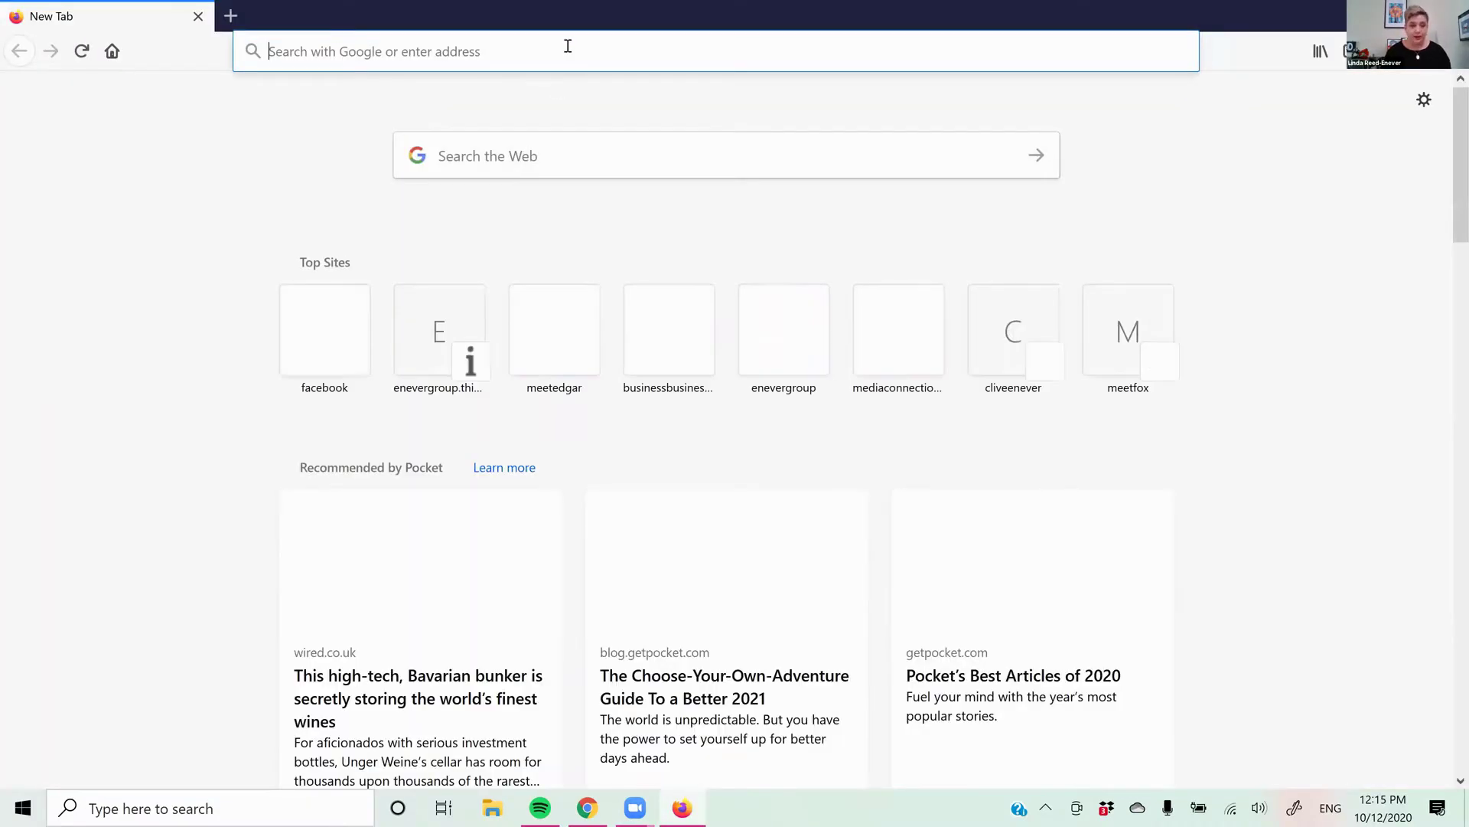
pyautogui.hotkey('ctrl', 'v')
pyautogui.press('Return')
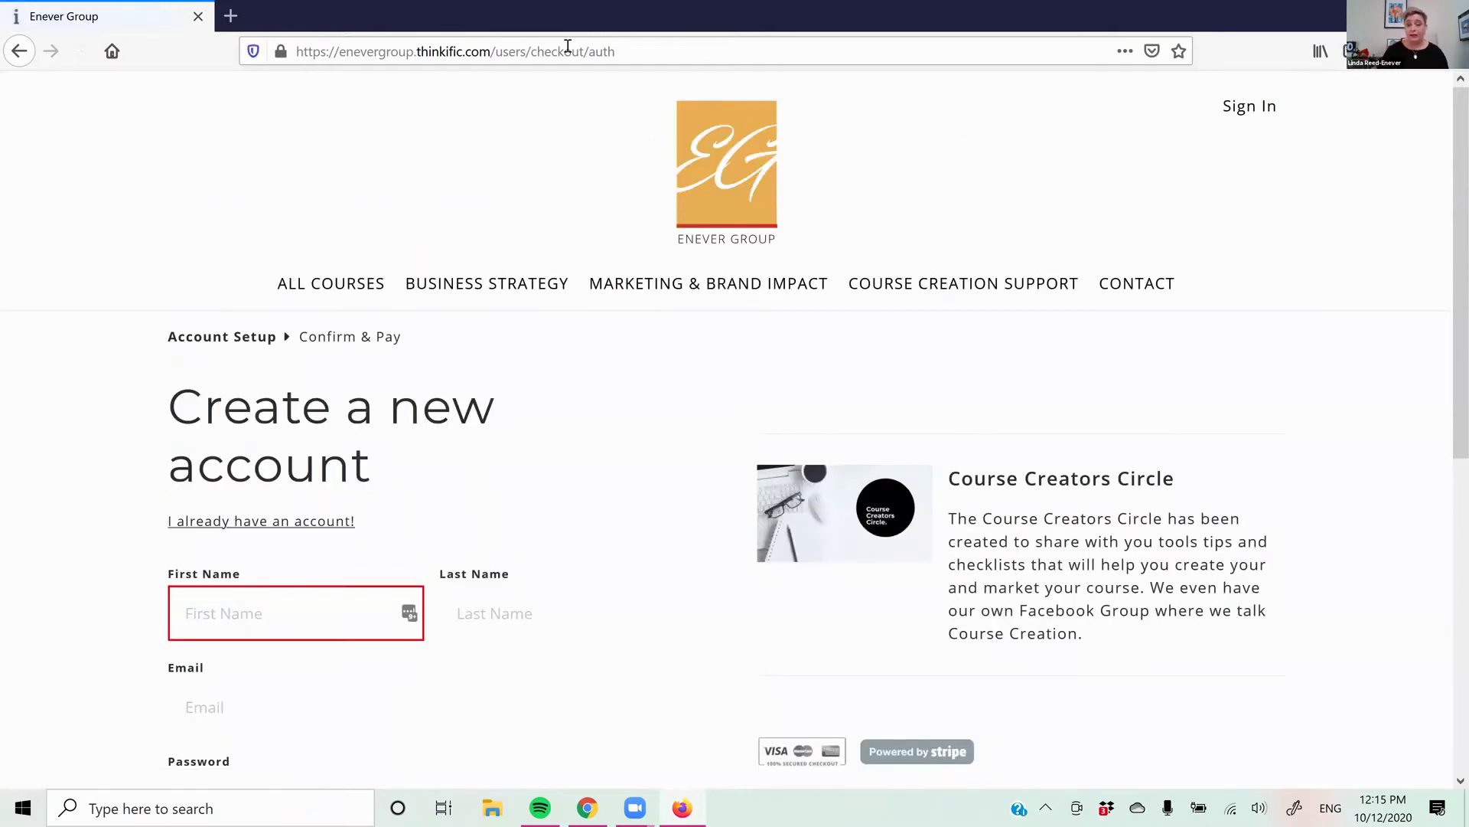
pyautogui.scroll(-5, 777, 262)
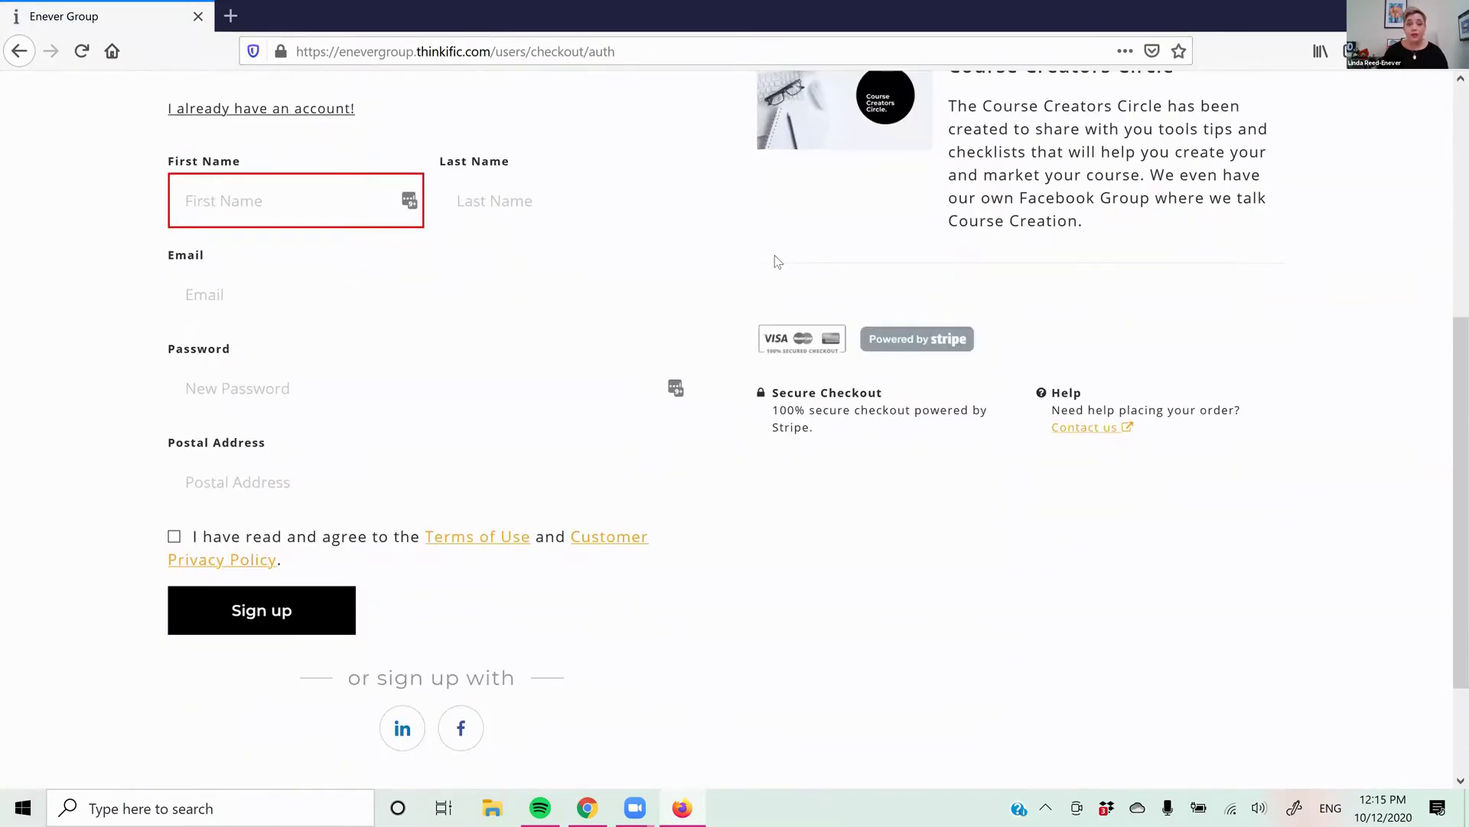
pyautogui.scroll(-2, 777, 262)
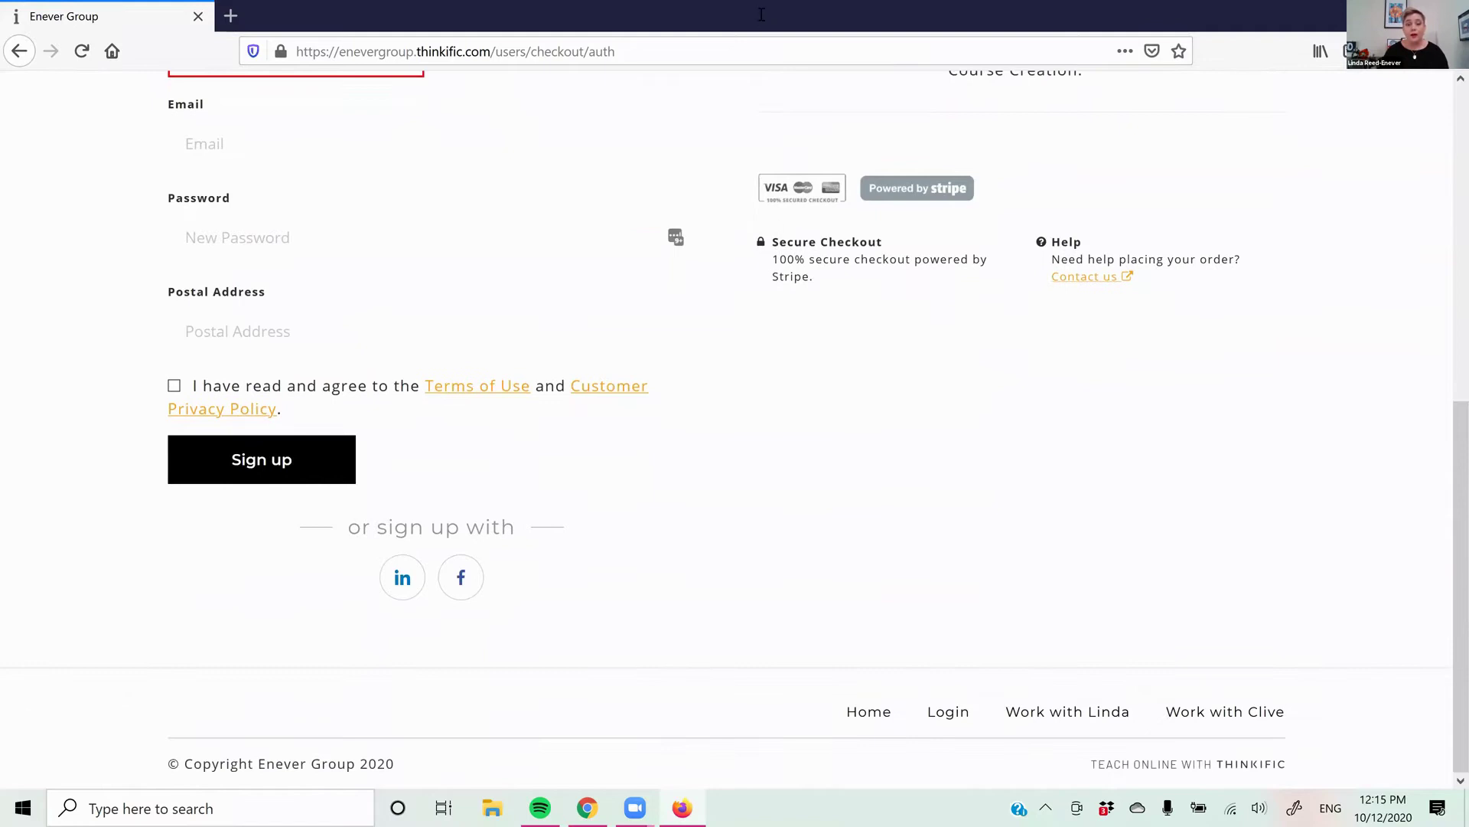
pyautogui.click(707, 50)
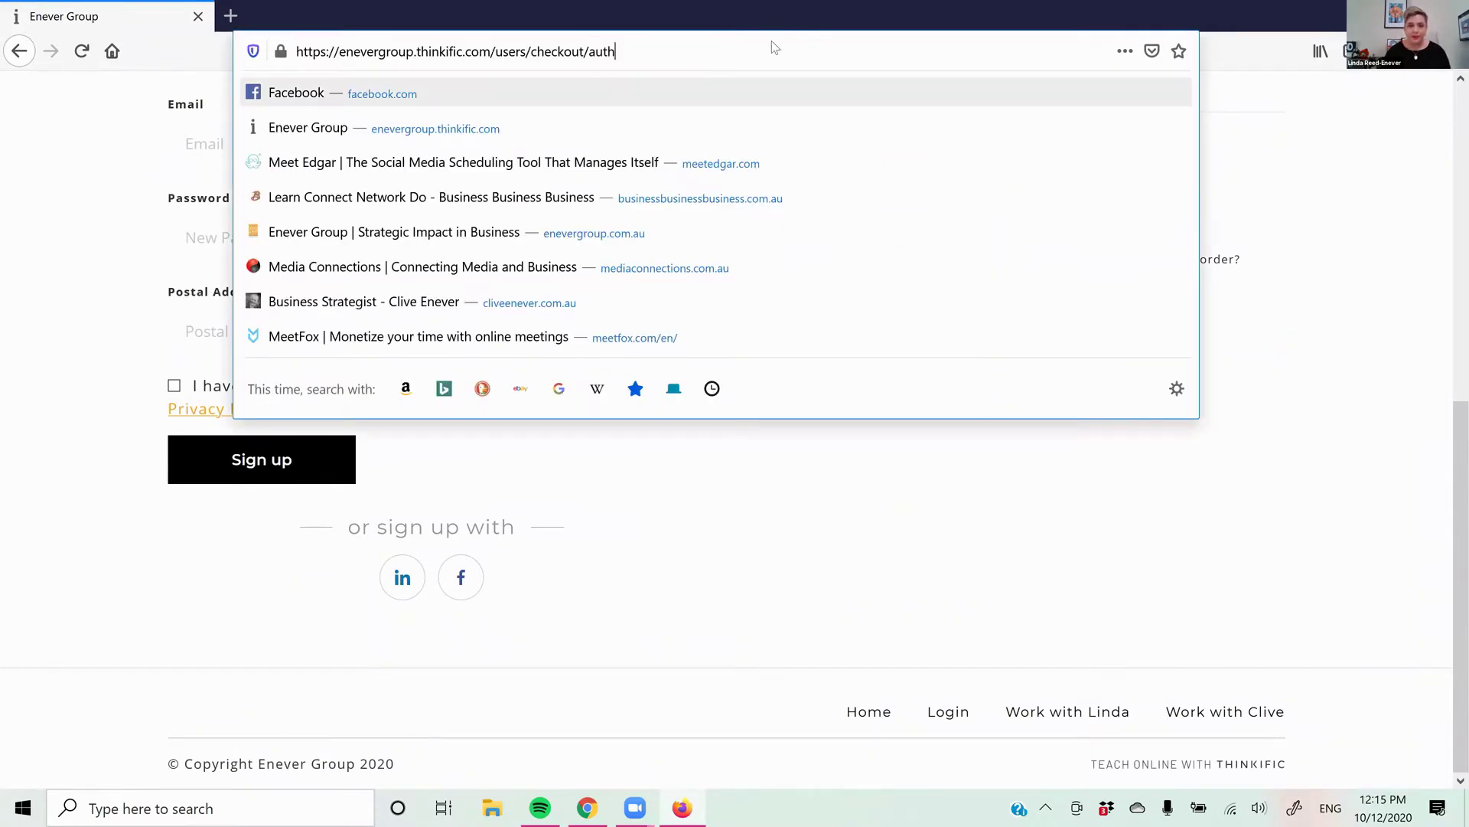
pyautogui.press('BackSpace')
pyautogui.press('BackSpace')
pyautogui.press('BackSpace')
pyautogui.press('BackSpace')
pyautogui.press('BackSpace')
pyautogui.press('BackSpace')
pyautogui.press('BackSpace')
pyautogui.press('BackSpace')
pyautogui.press('BackSpace')
pyautogui.press('BackSpace')
pyautogui.press('BackSpace')
pyautogui.press('BackSpace')
pyautogui.press('BackSpace')
pyautogui.press('BackSpace')
pyautogui.press('BackSpace')
pyautogui.press('BackSpace')
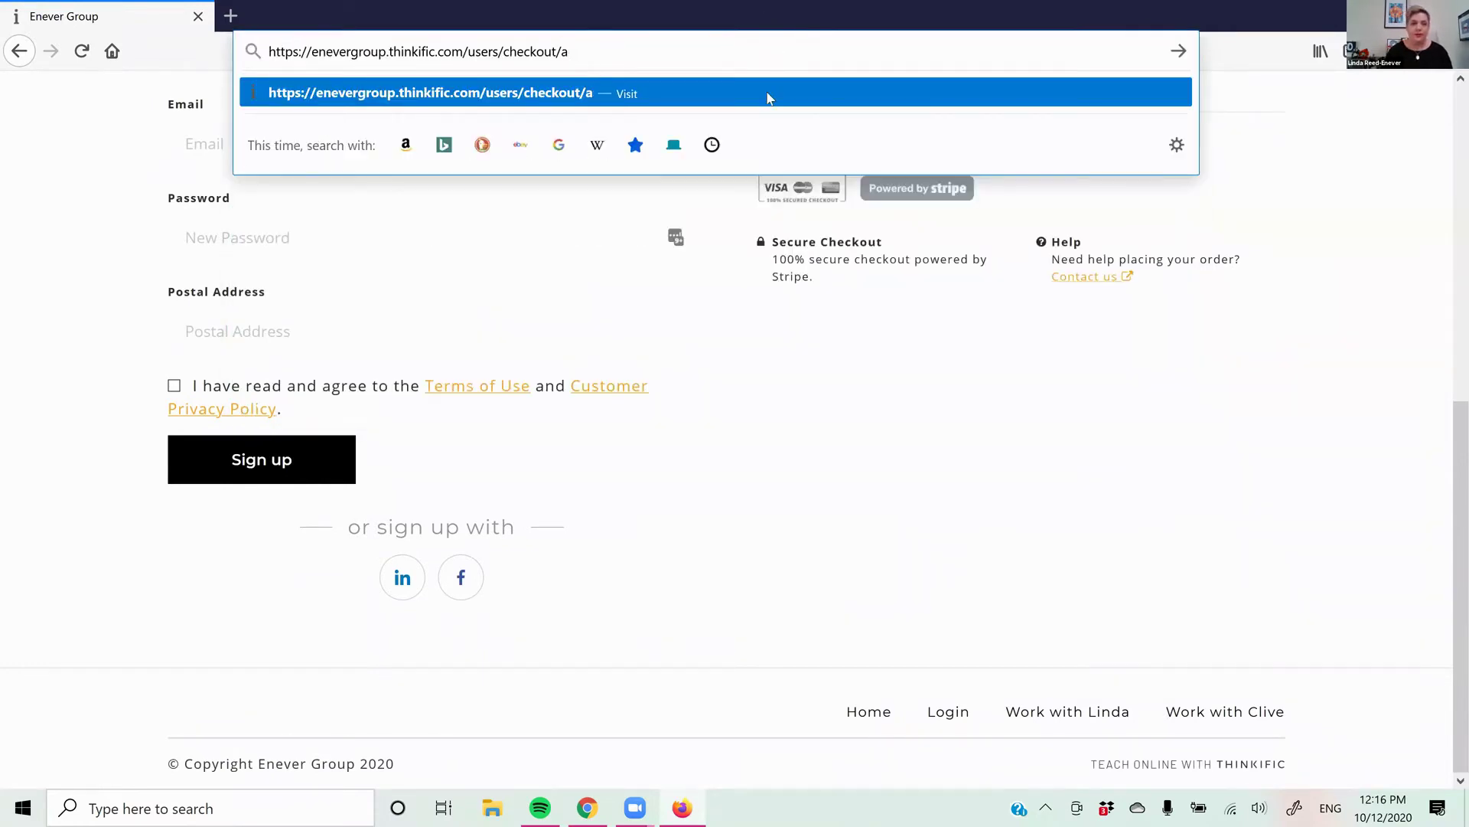
pyautogui.press('BackSpace')
pyautogui.press('BackSpace')
pyautogui.press('BackSpace')
pyautogui.press('BackSpace')
pyautogui.press('BackSpace')
pyautogui.press('BackSpace')
pyautogui.press('BackSpace')
pyautogui.press('BackSpace')
pyautogui.press('BackSpace')
pyautogui.press('BackSpace')
pyautogui.press('BackSpace')
pyautogui.press('BackSpace')
pyautogui.press('BackSpace')
pyautogui.press('BackSpace')
pyautogui.press('BackSpace')
pyautogui.press('BackSpace')
pyautogui.press('BackSpace')
pyautogui.press('BackSpace')
pyautogui.press('BackSpace')
pyautogui.press('BackSpace')
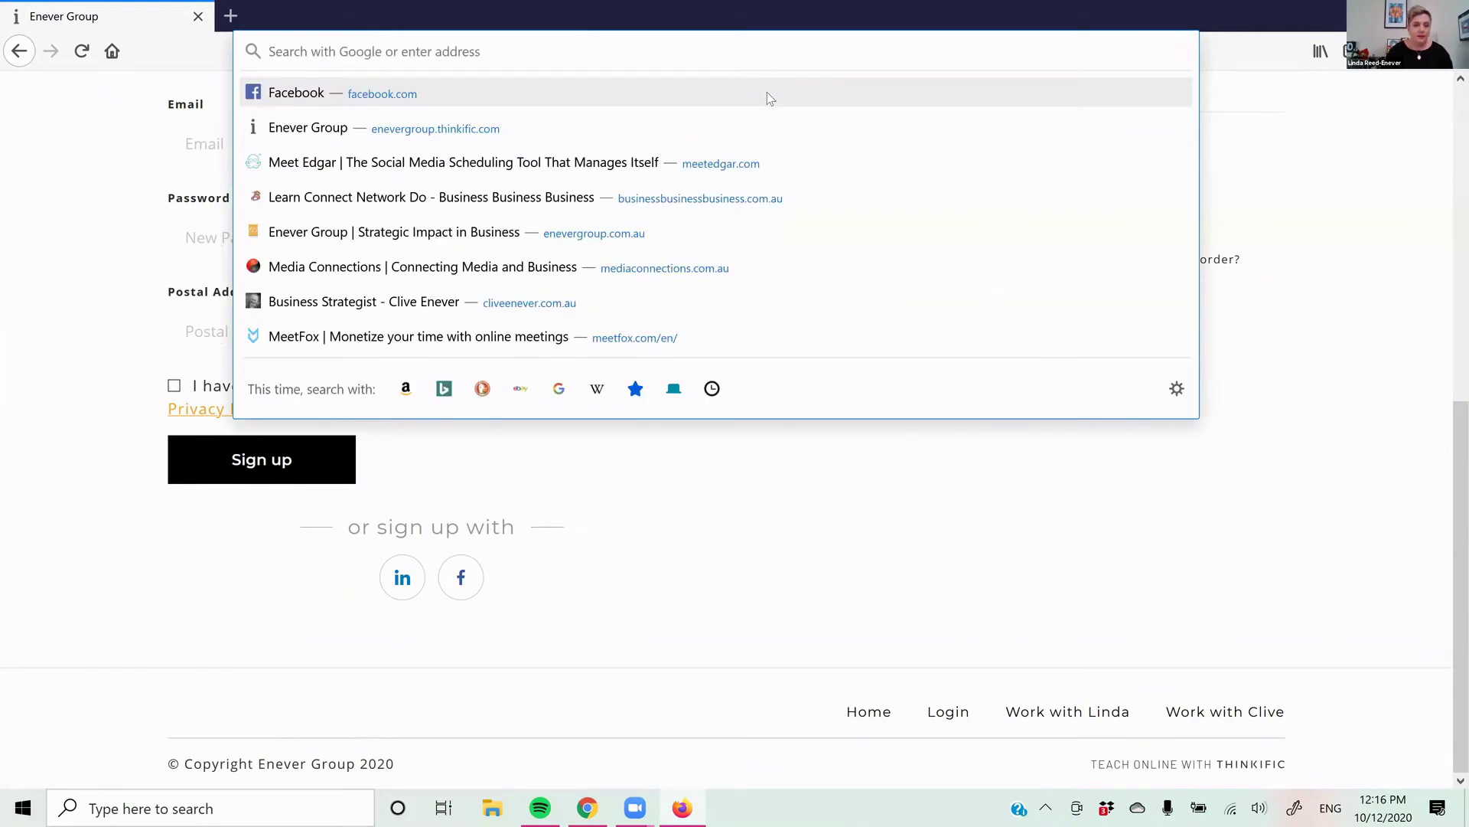
pyautogui.hotkey('ctrl', 'v')
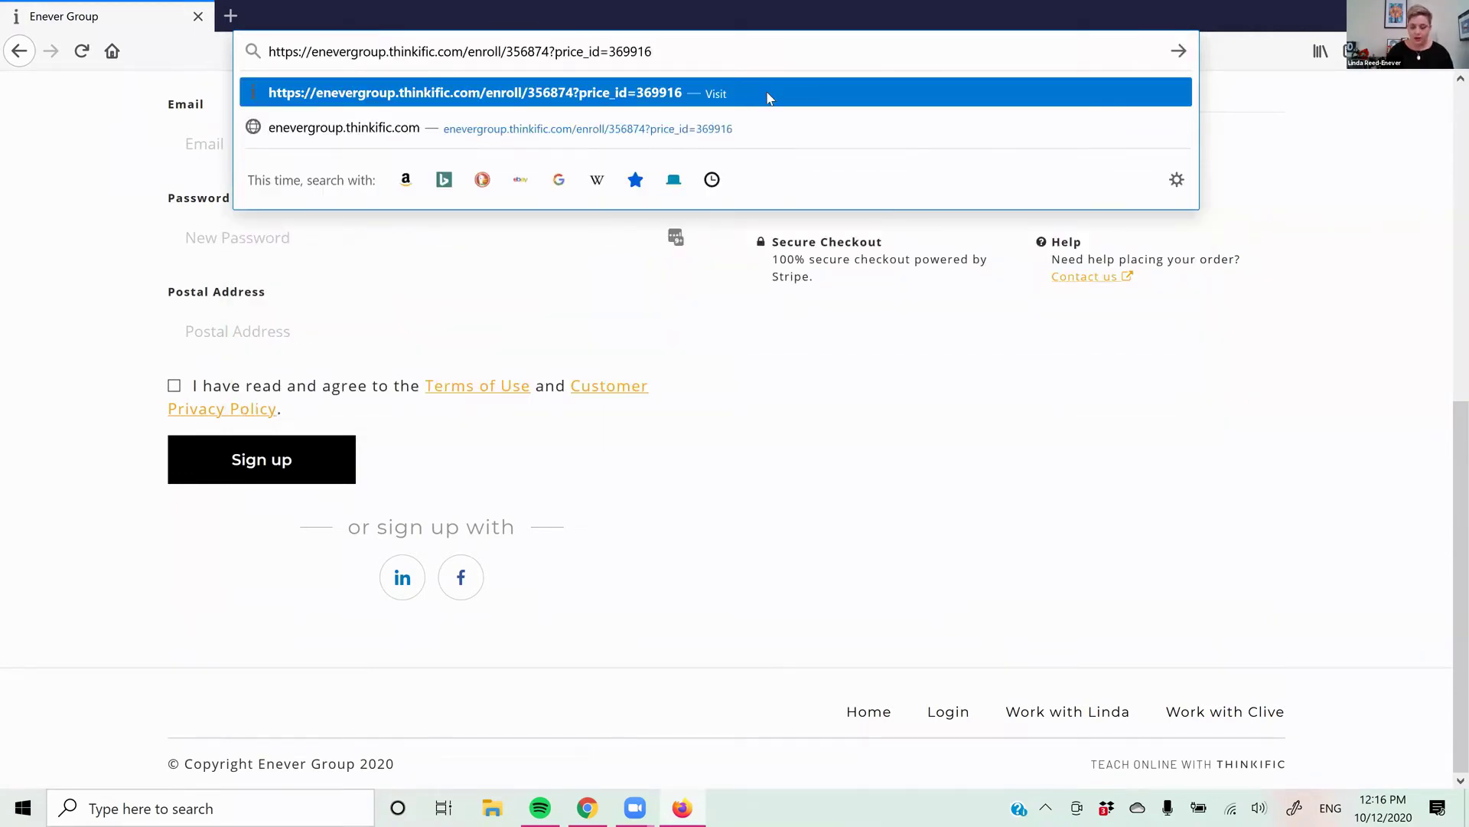
pyautogui.write('?')
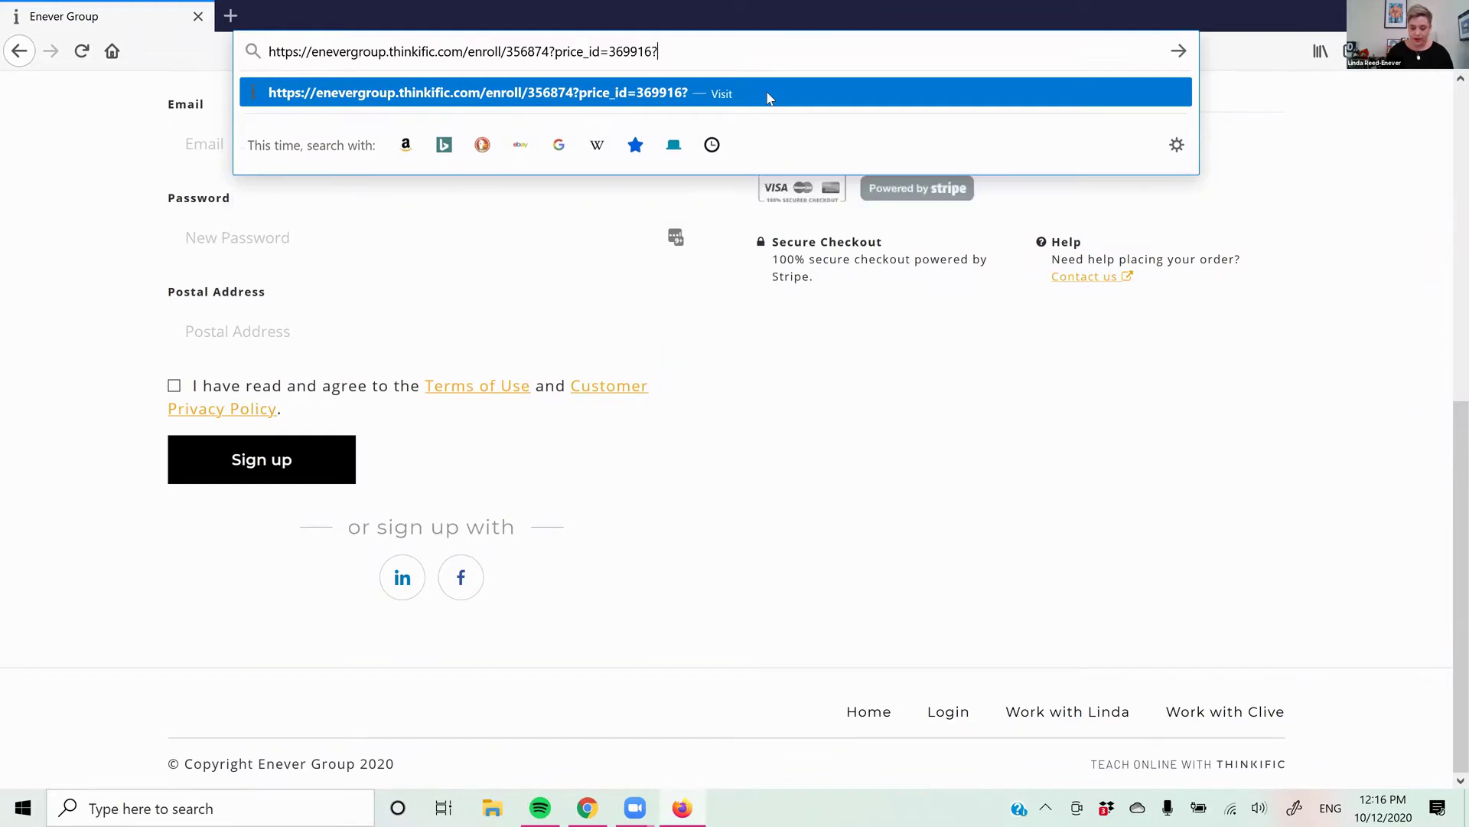
pyautogui.write('=coupoi')
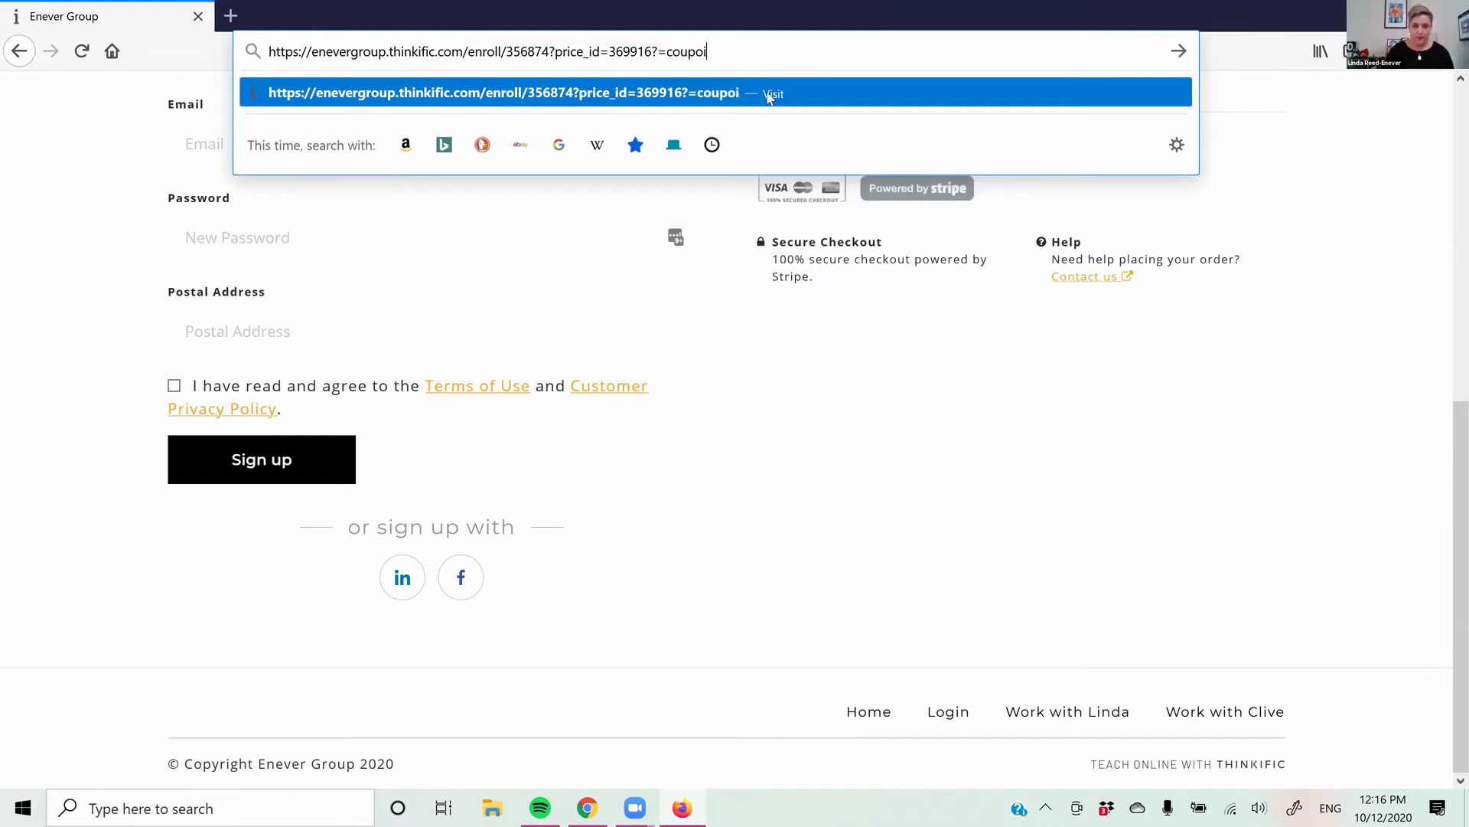
pyautogui.press('BackSpace')
pyautogui.write('onThinkTips')
pyautogui.press('Return')
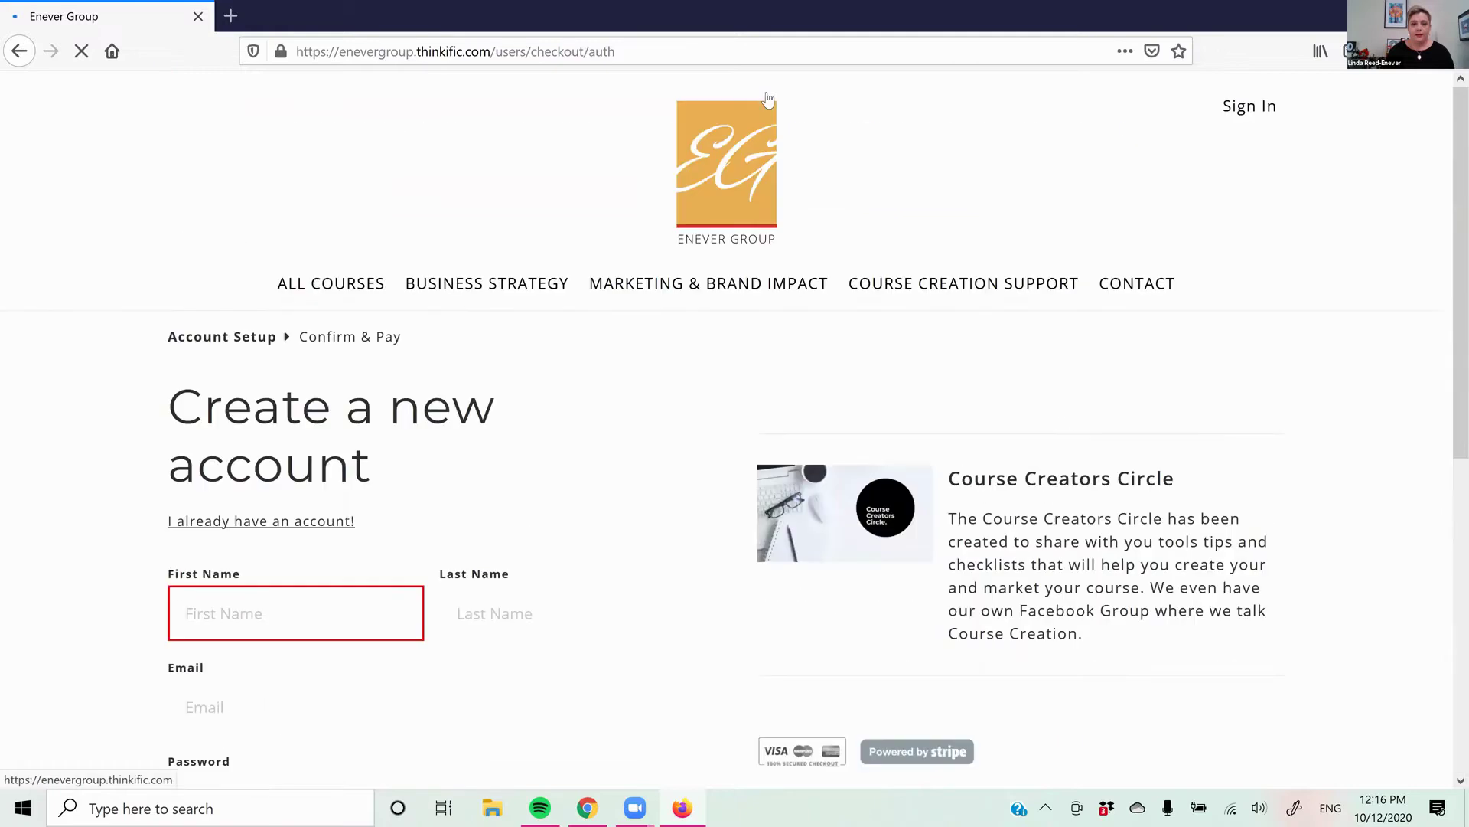
pyautogui.scroll(-5, 617, 318)
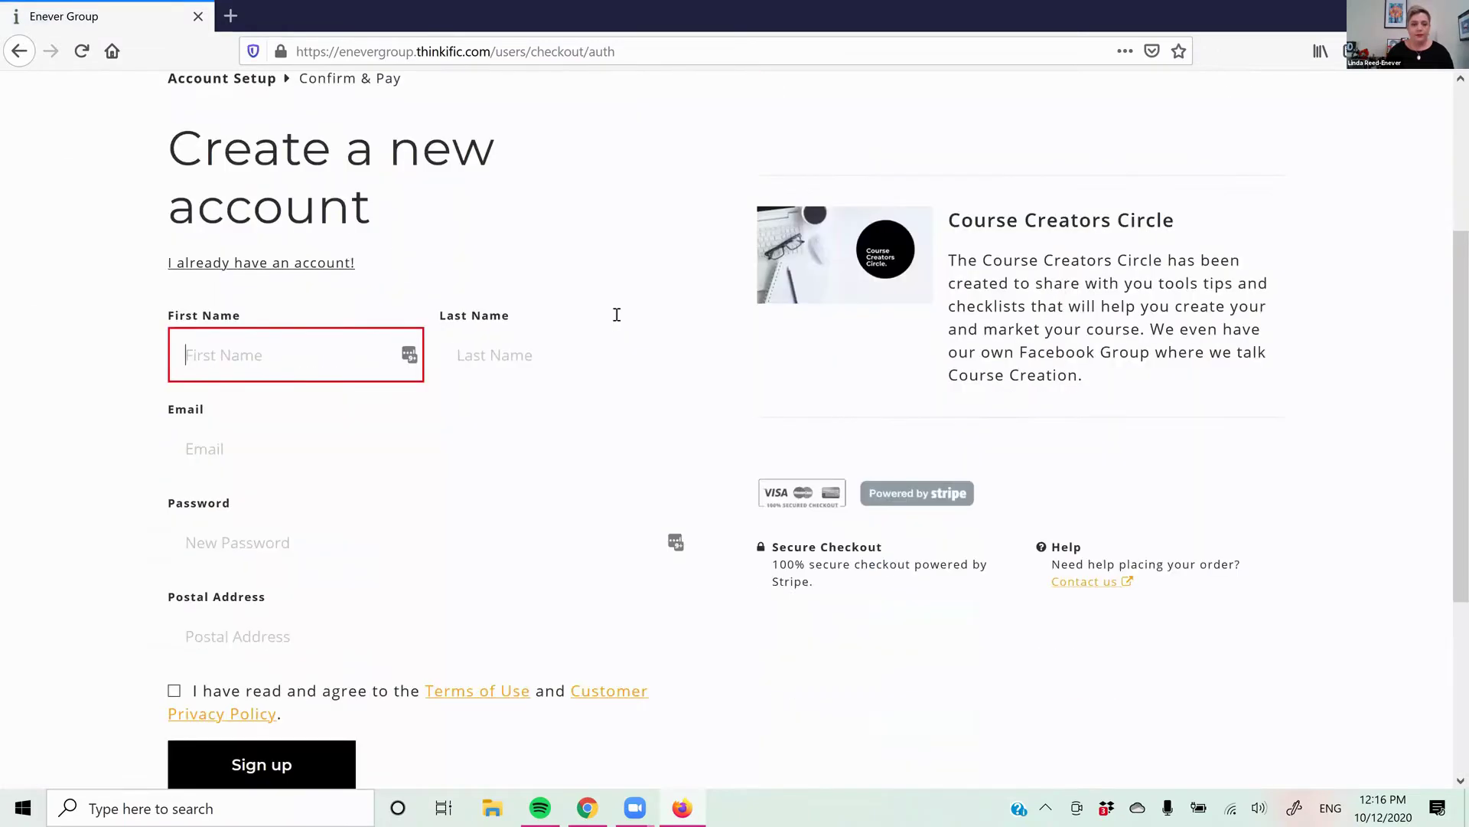
pyautogui.scroll(-2, 732, 339)
pyautogui.scroll(1, 732, 339)
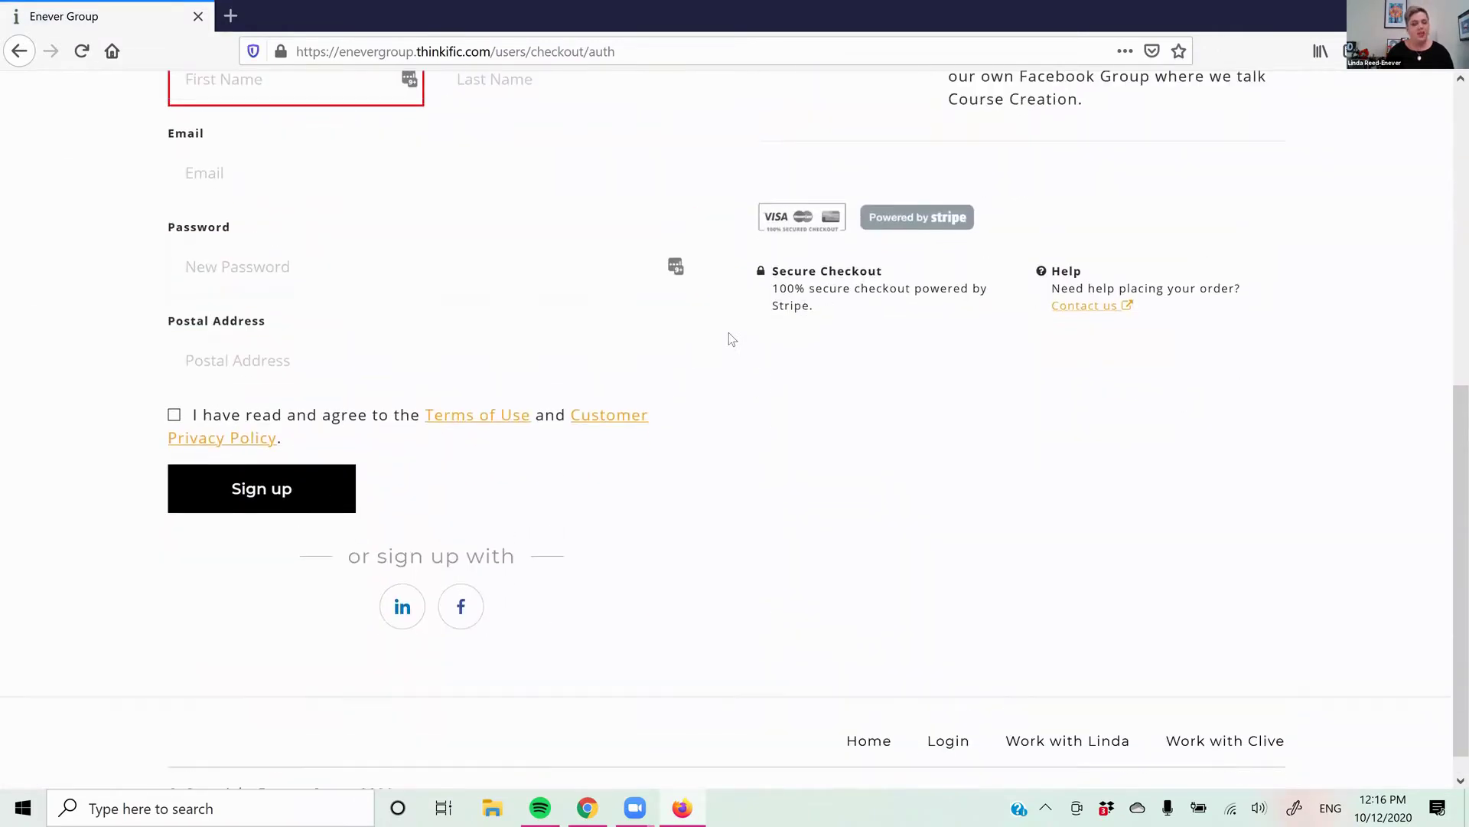
pyautogui.scroll(3, 731, 339)
pyautogui.scroll(-4, 788, 339)
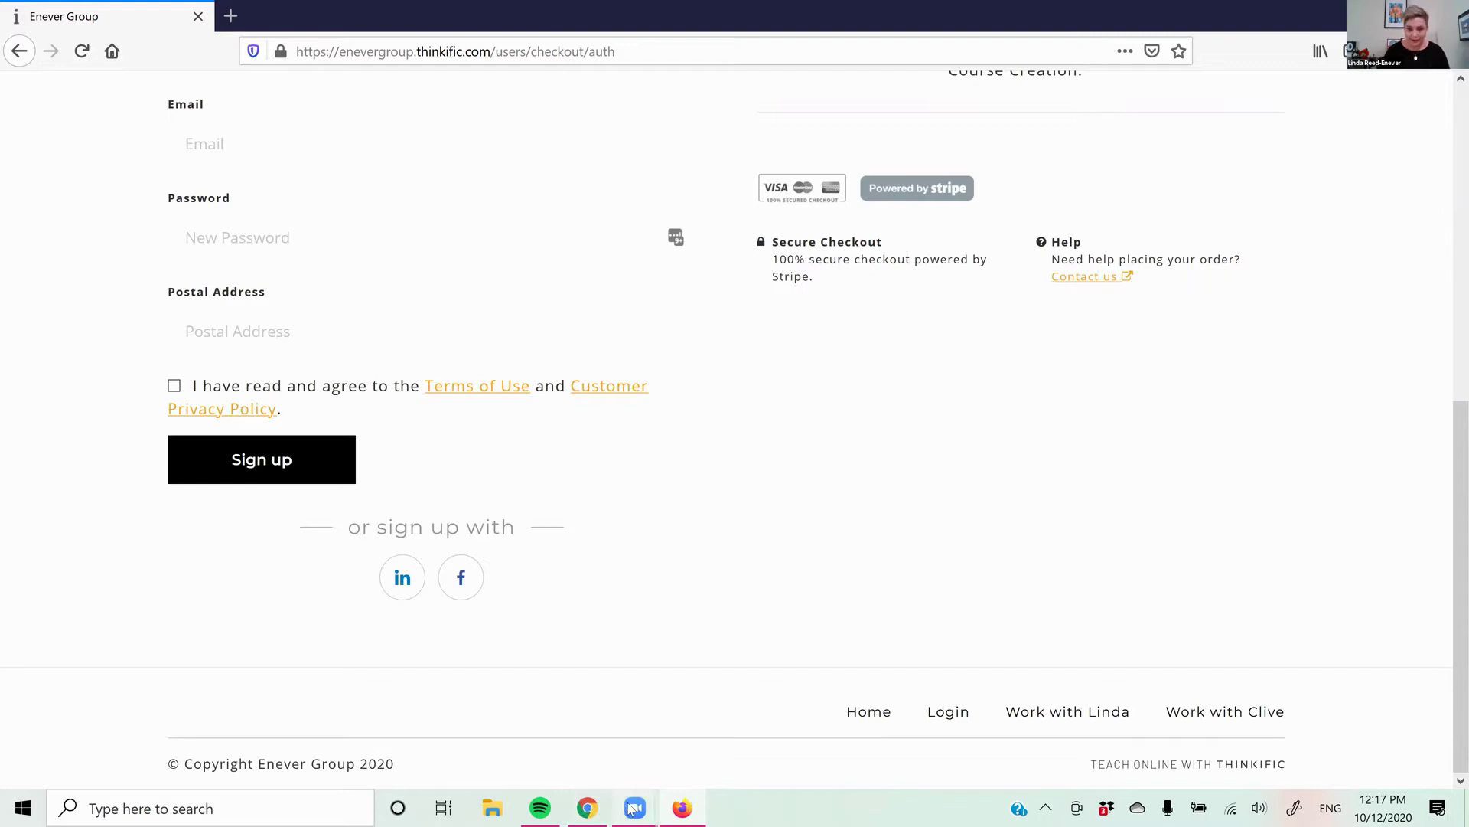
# In a new Chrome tab, go to enevergroup.com.au/wp-admin and log in to WordPress
pyautogui.click(585, 809)
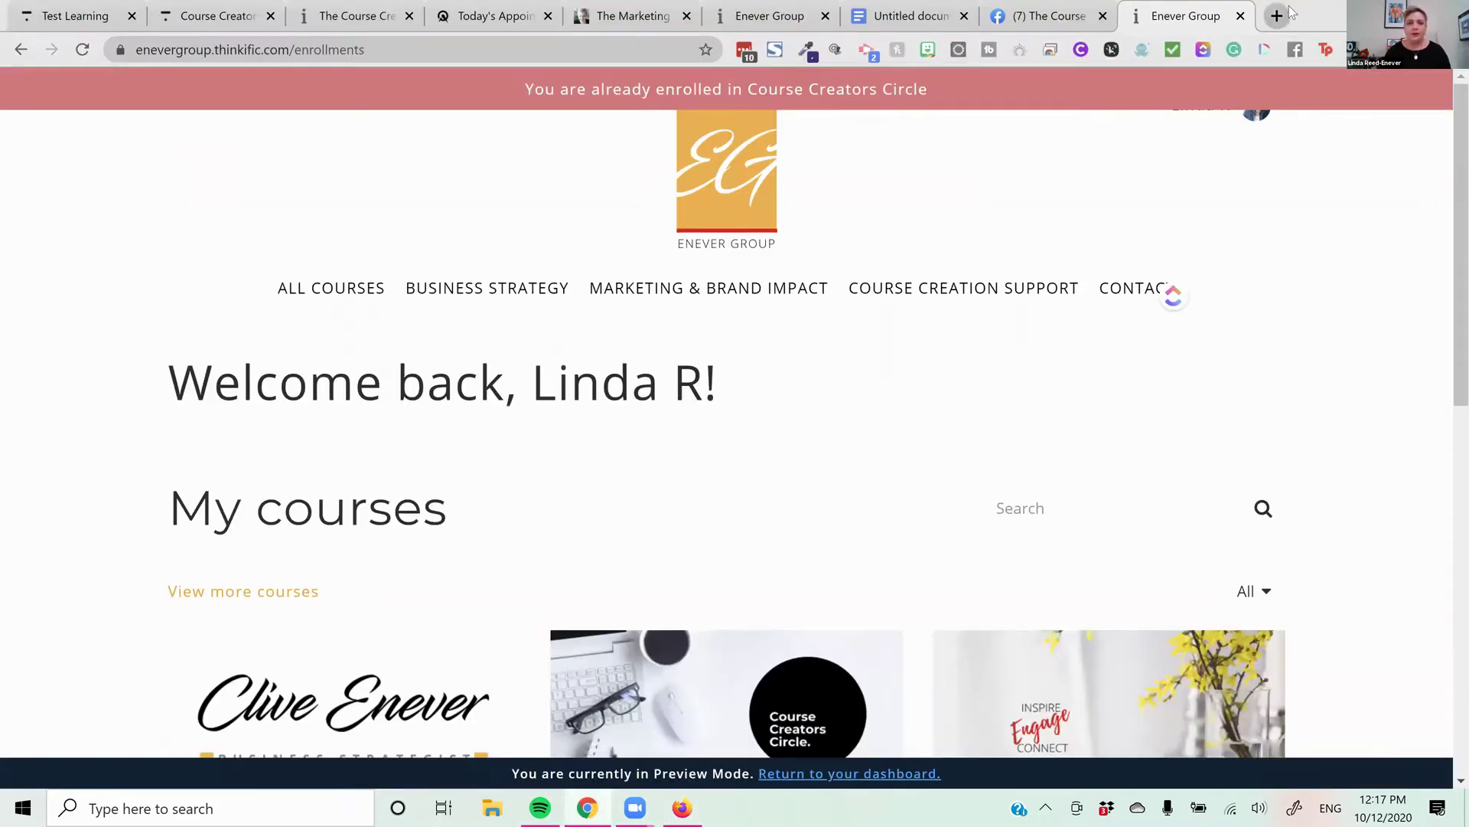
pyautogui.click(1278, 15)
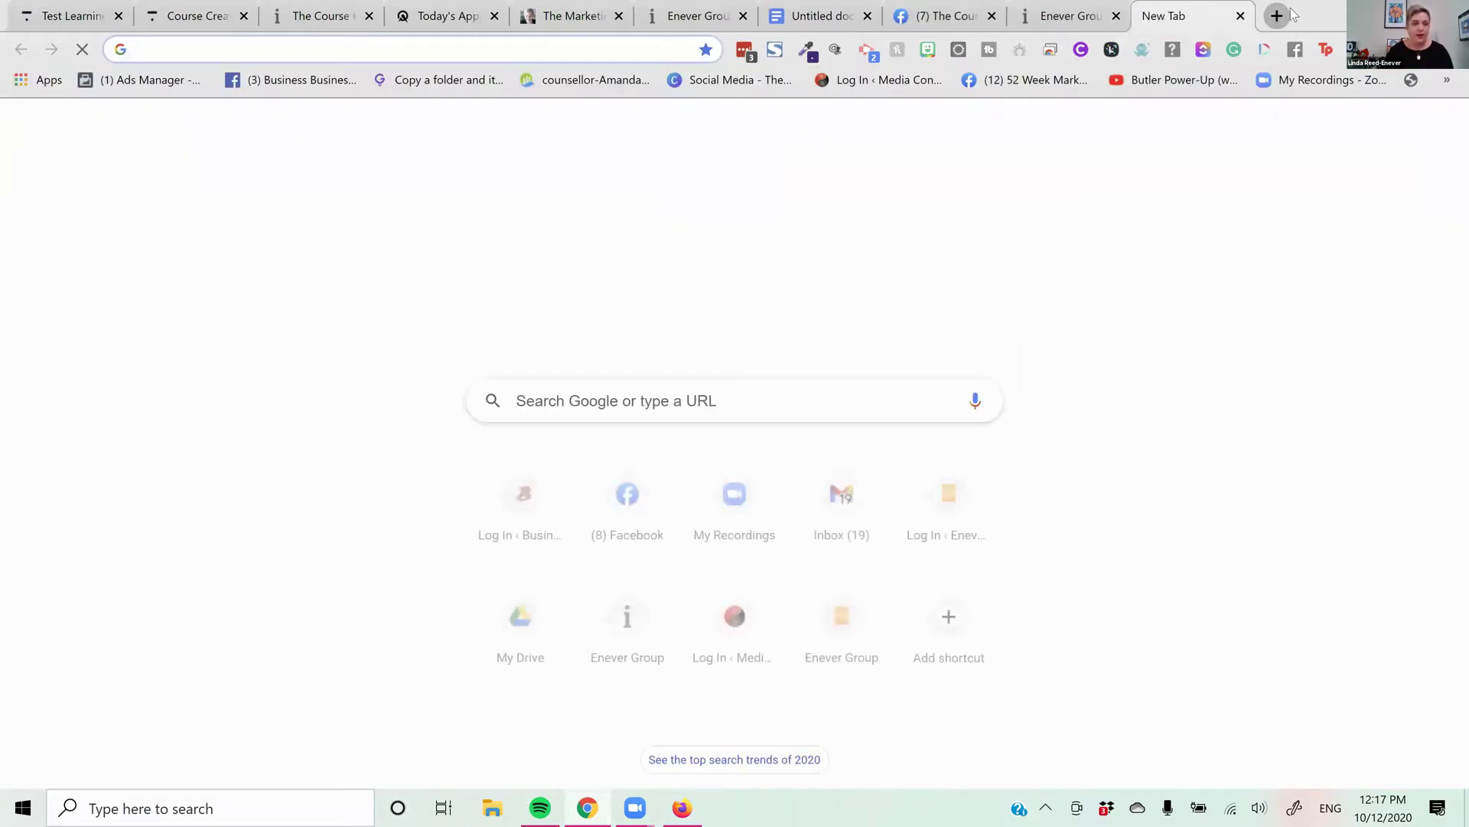
pyautogui.write('ene')
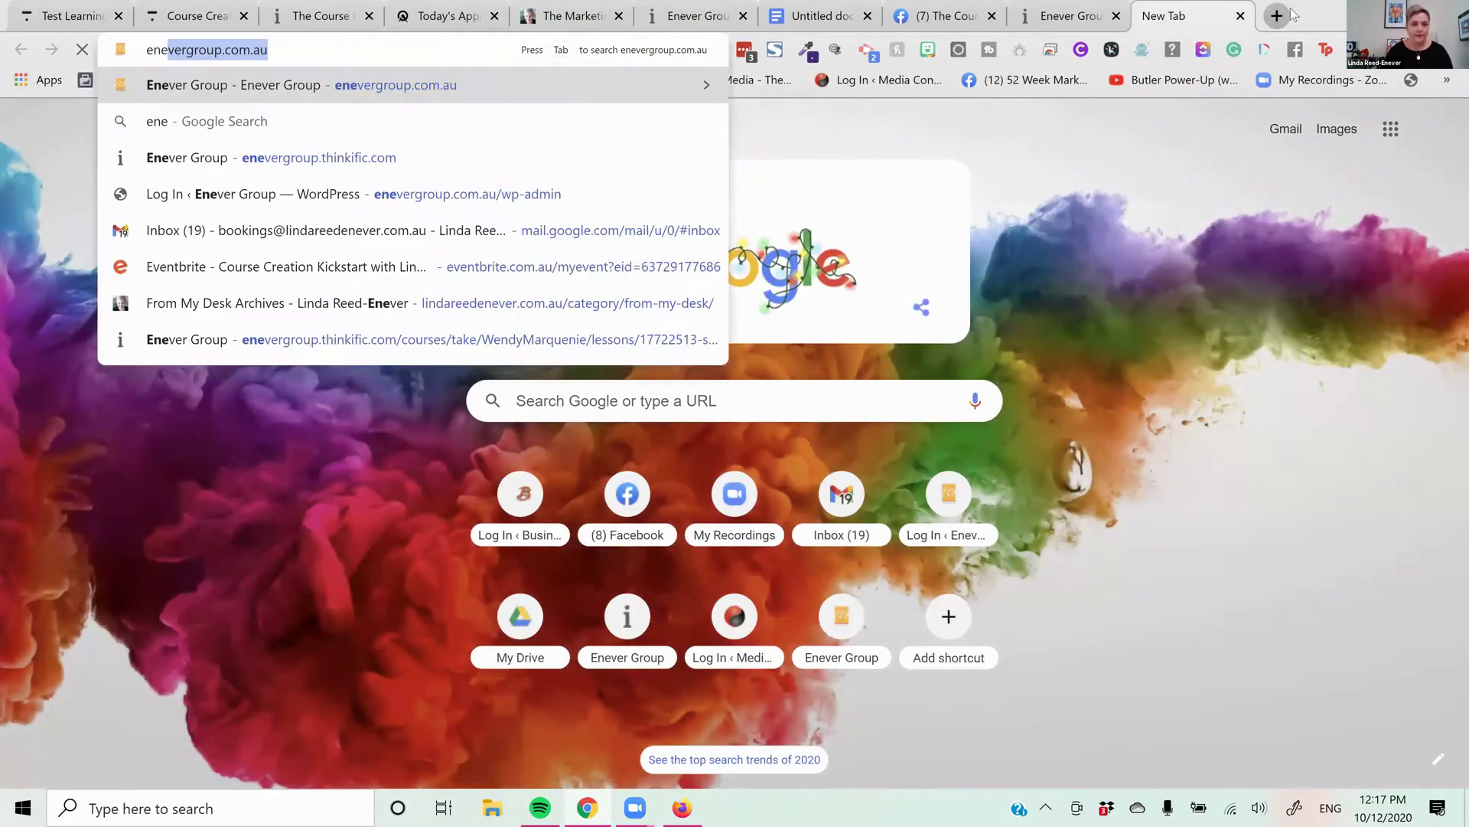
pyautogui.press('Down')
pyautogui.press('Down')
pyautogui.press('Down')
pyautogui.press('Return')
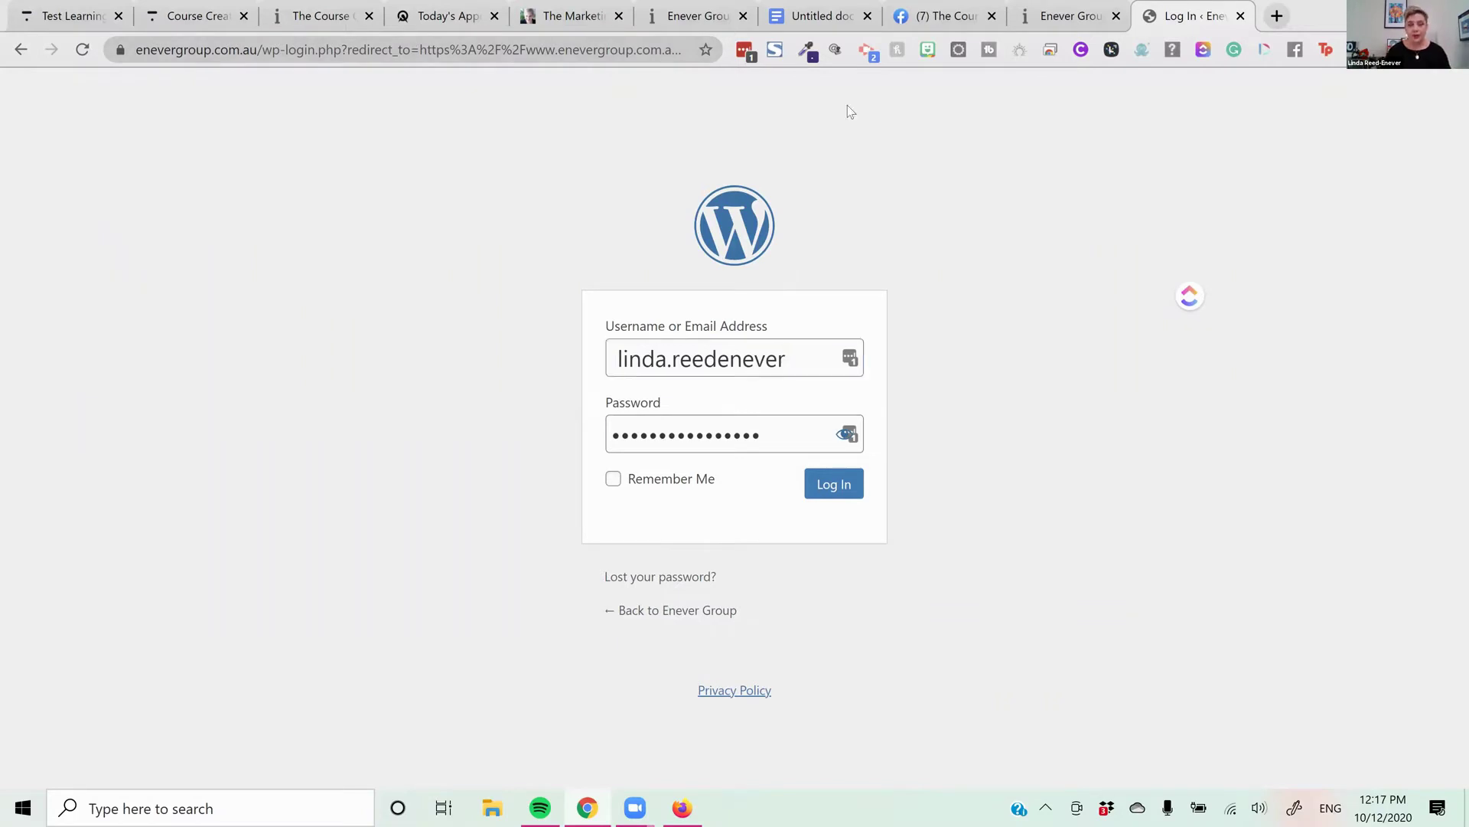
pyautogui.click(853, 493)
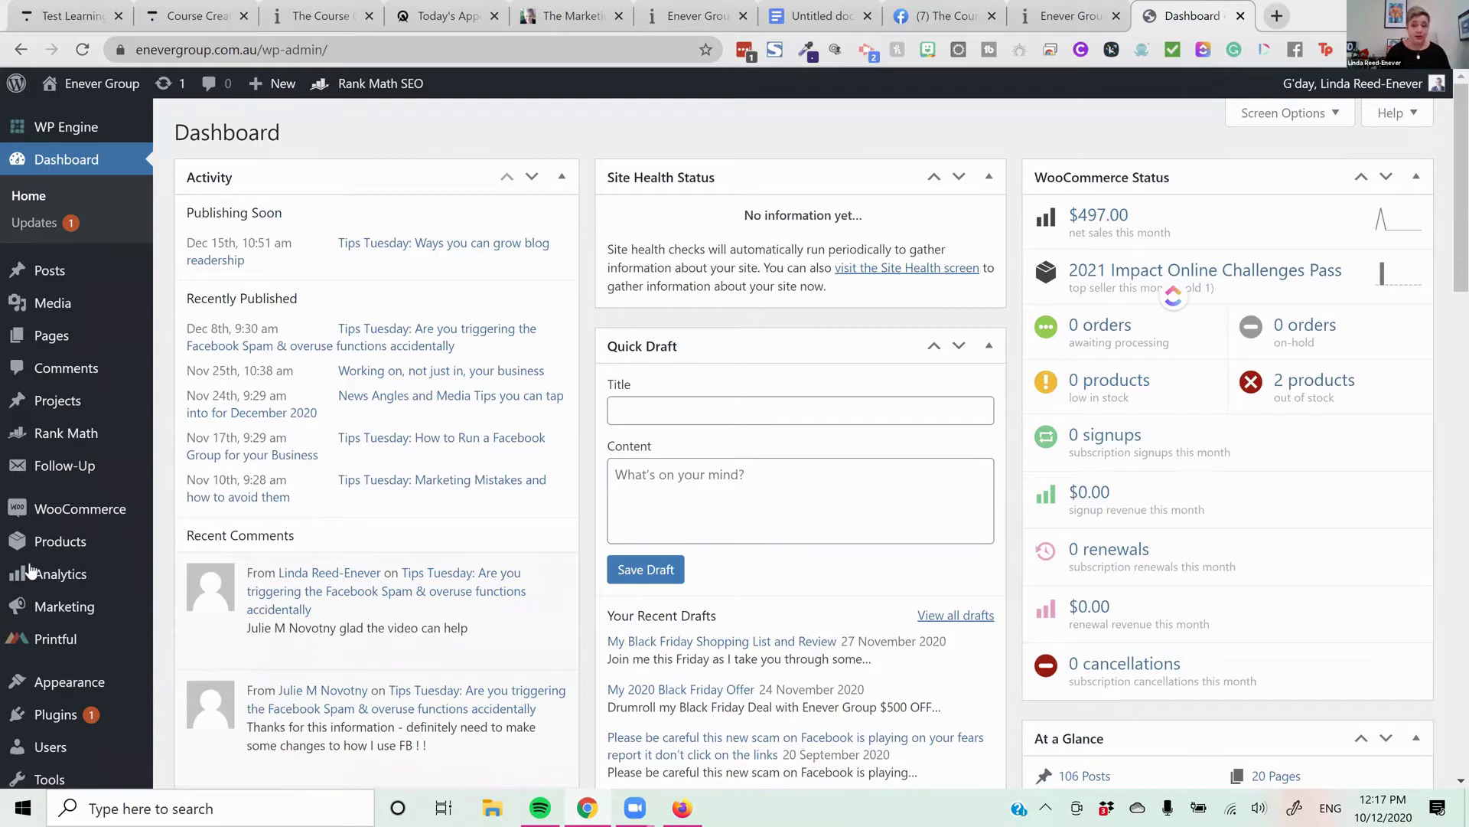
pyautogui.scroll(-1, 30, 556)
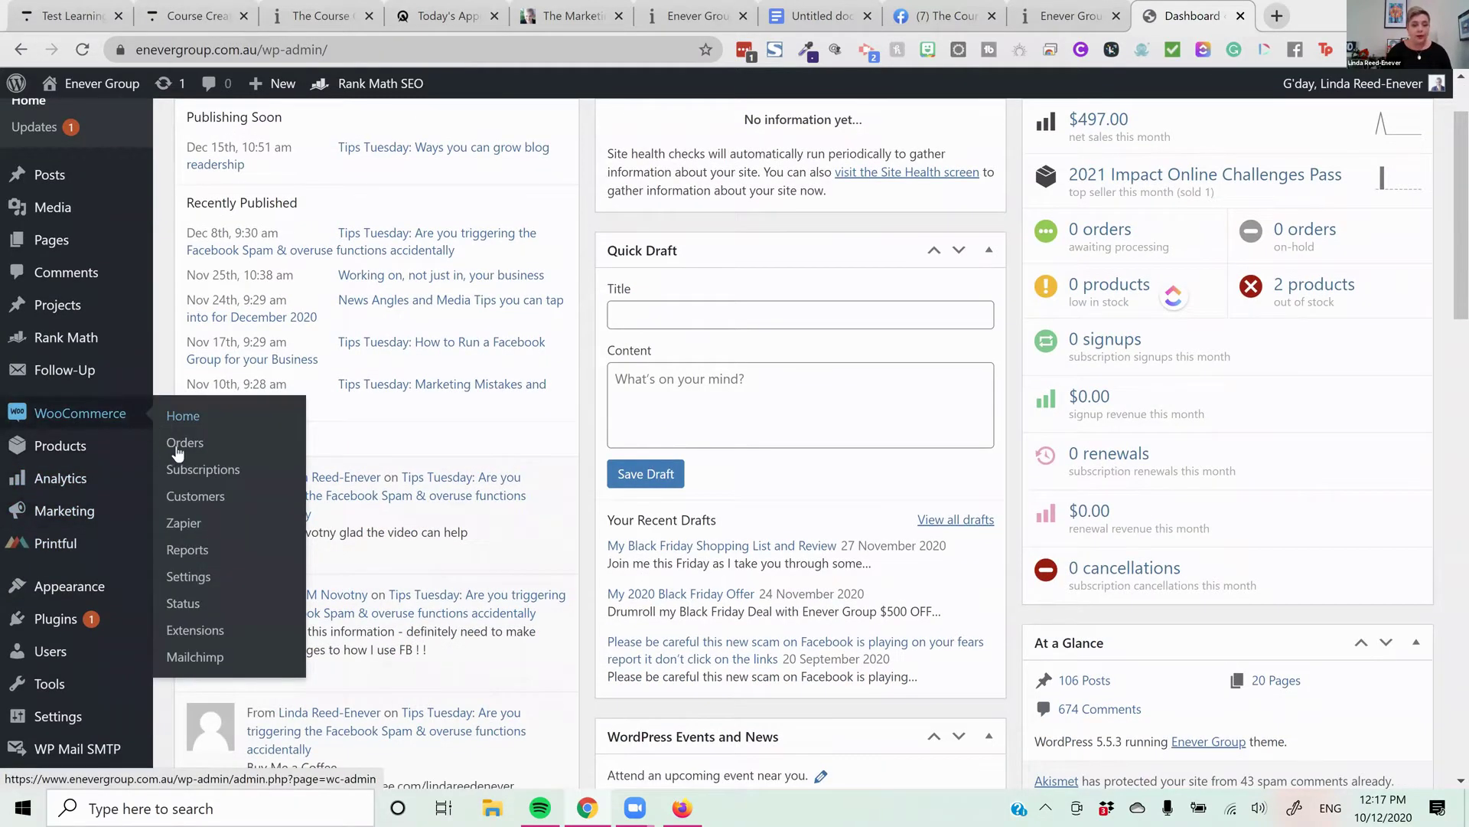
# Create a new WooCommerce product titled 'Course Creators Test'
pyautogui.click(301, 482)
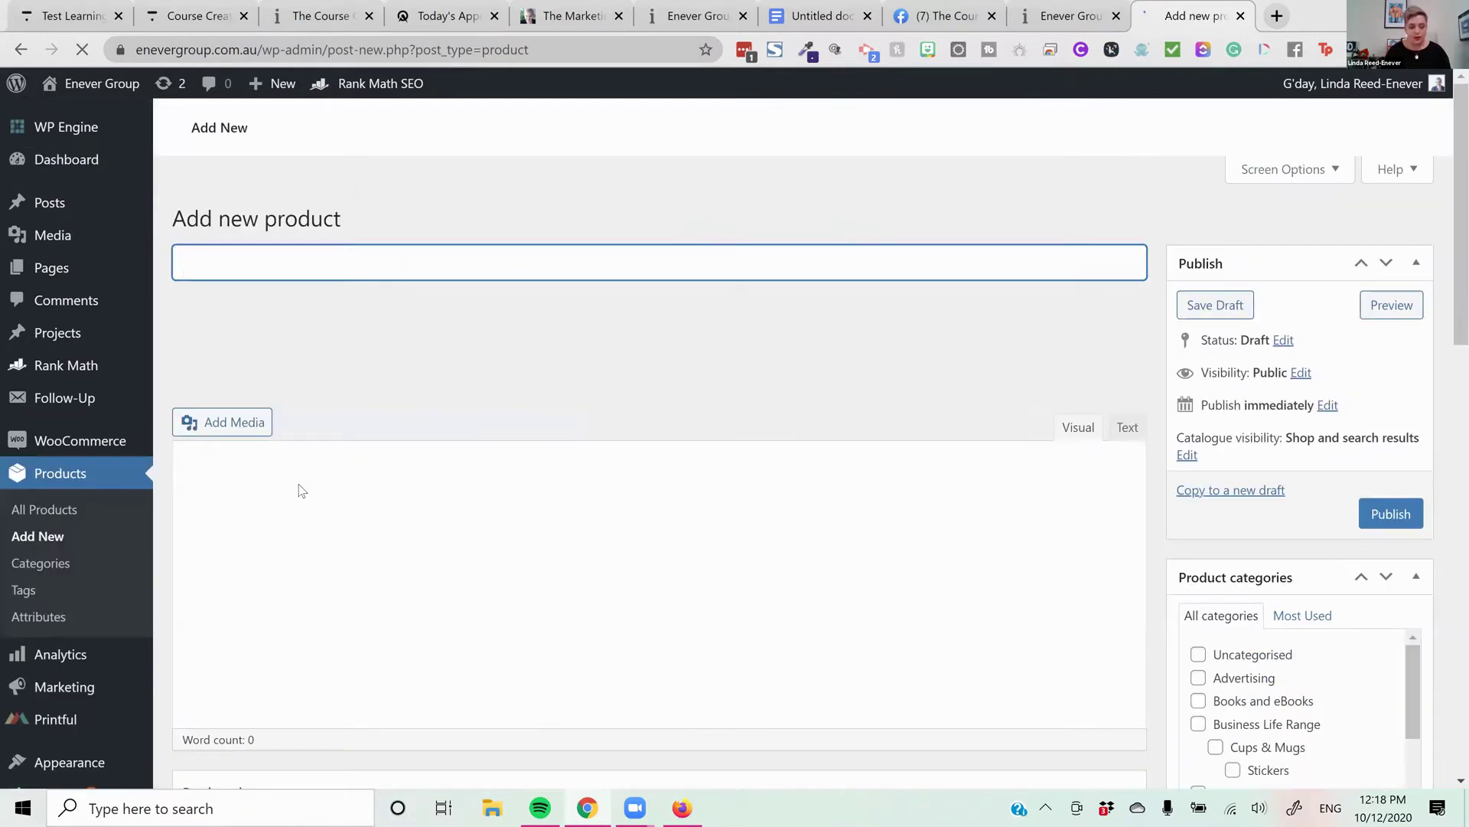
pyautogui.write('Coure')
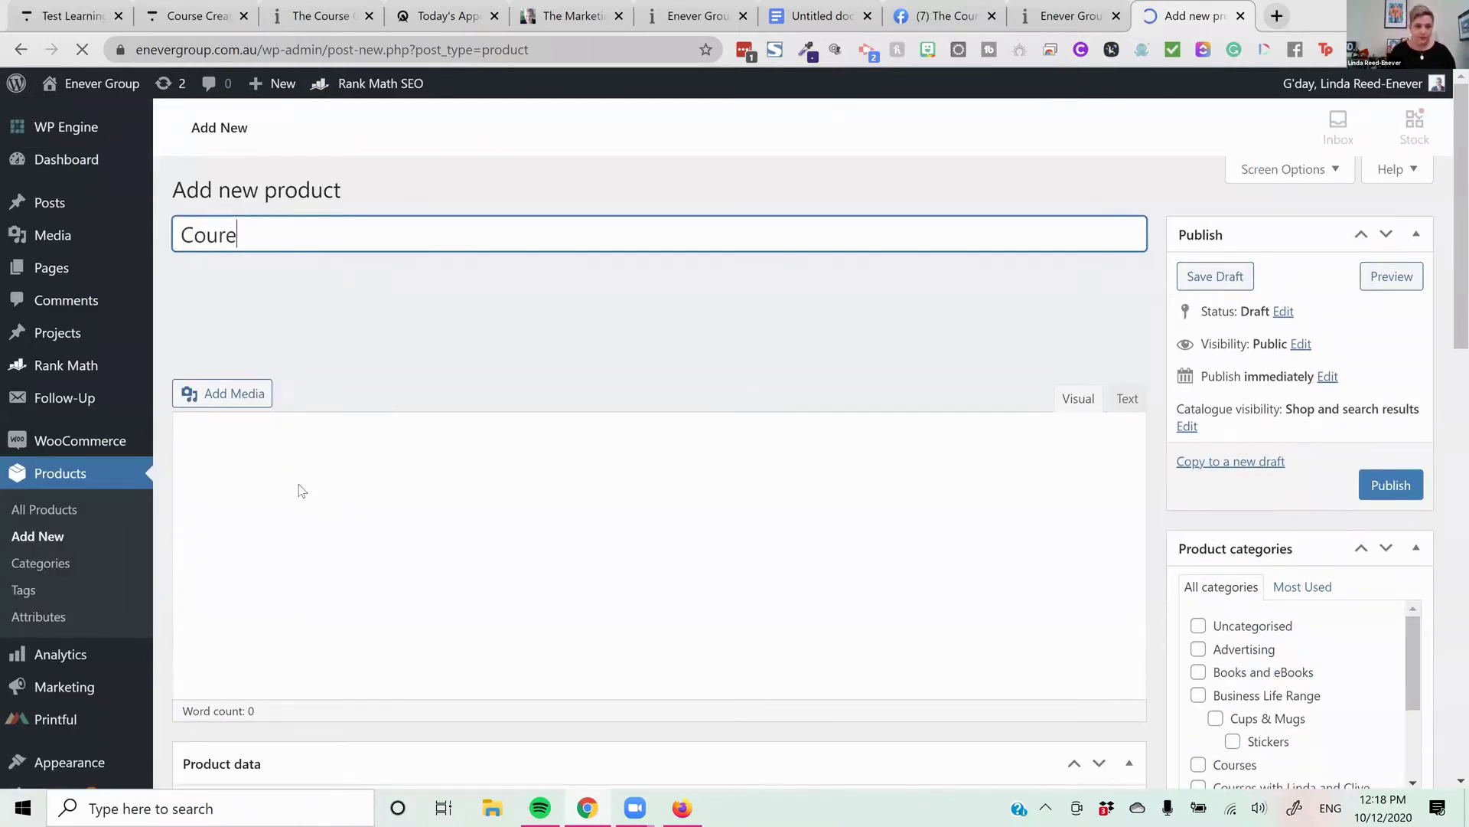
pyautogui.press('BackSpace')
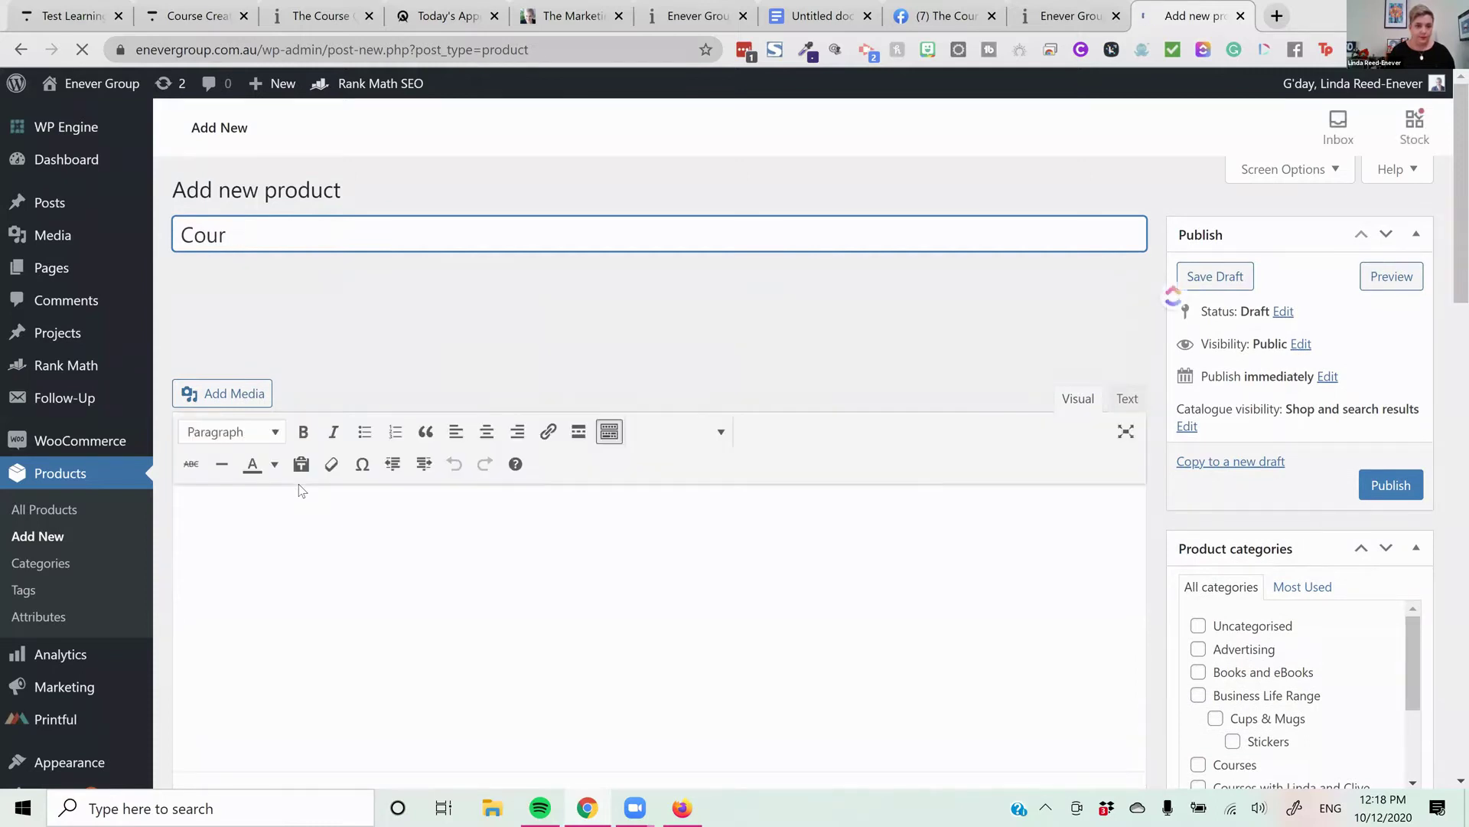
pyautogui.write('se Creators Tex')
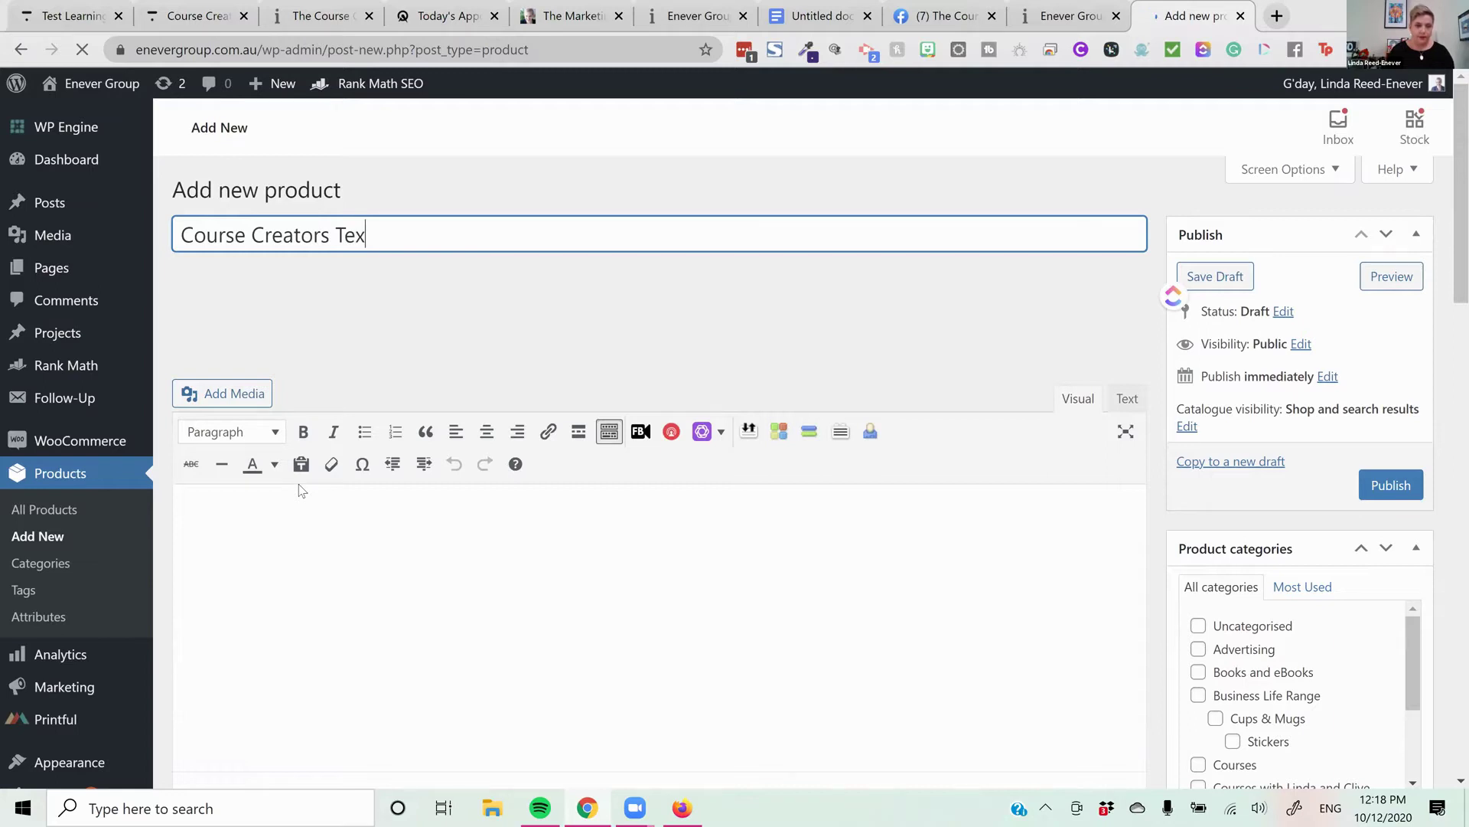
pyautogui.press('BackSpace')
pyautogui.write('st')
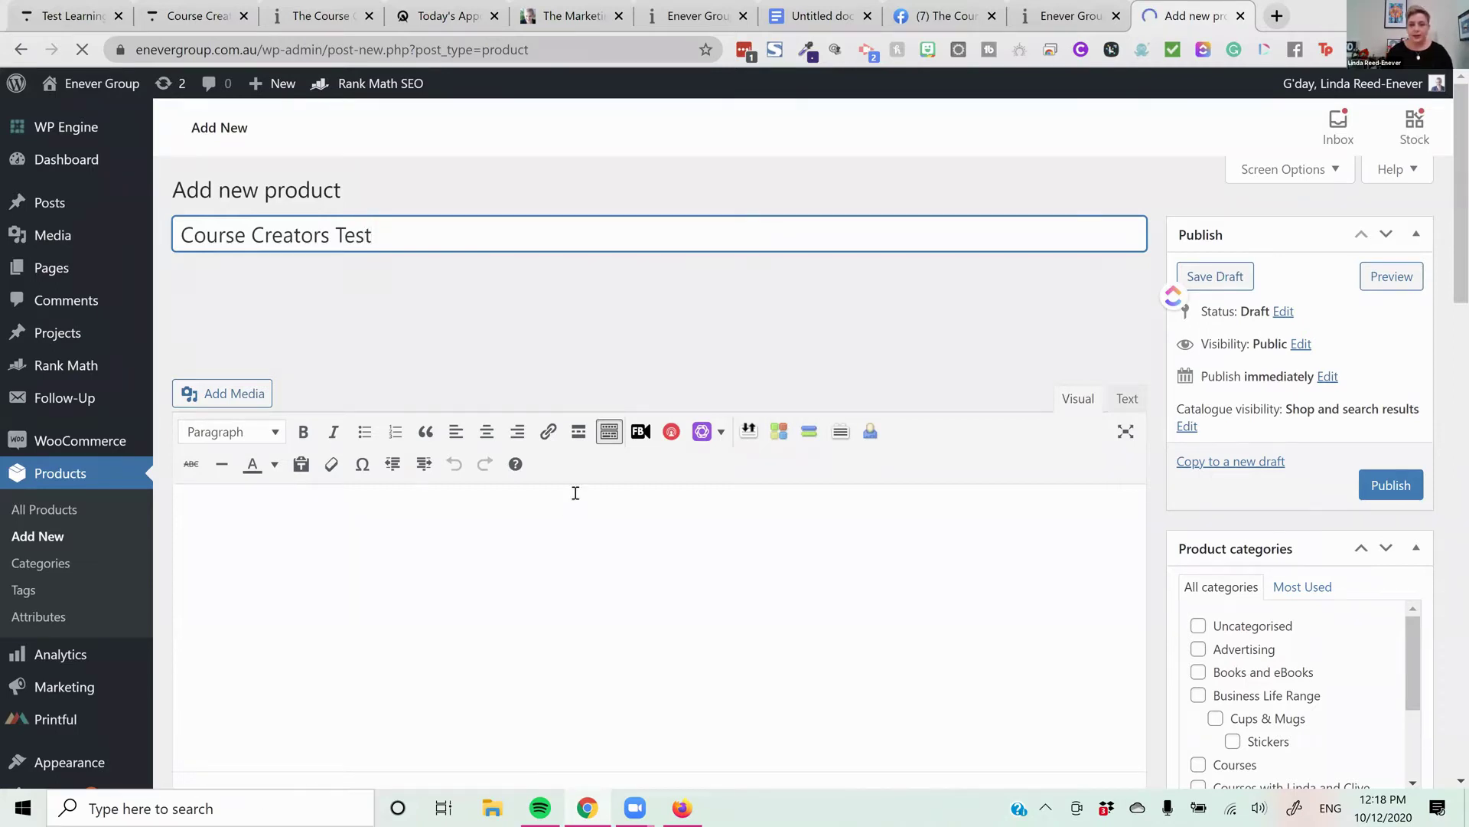
pyautogui.click(725, 574)
pyautogui.scroll(-5, 872, 541)
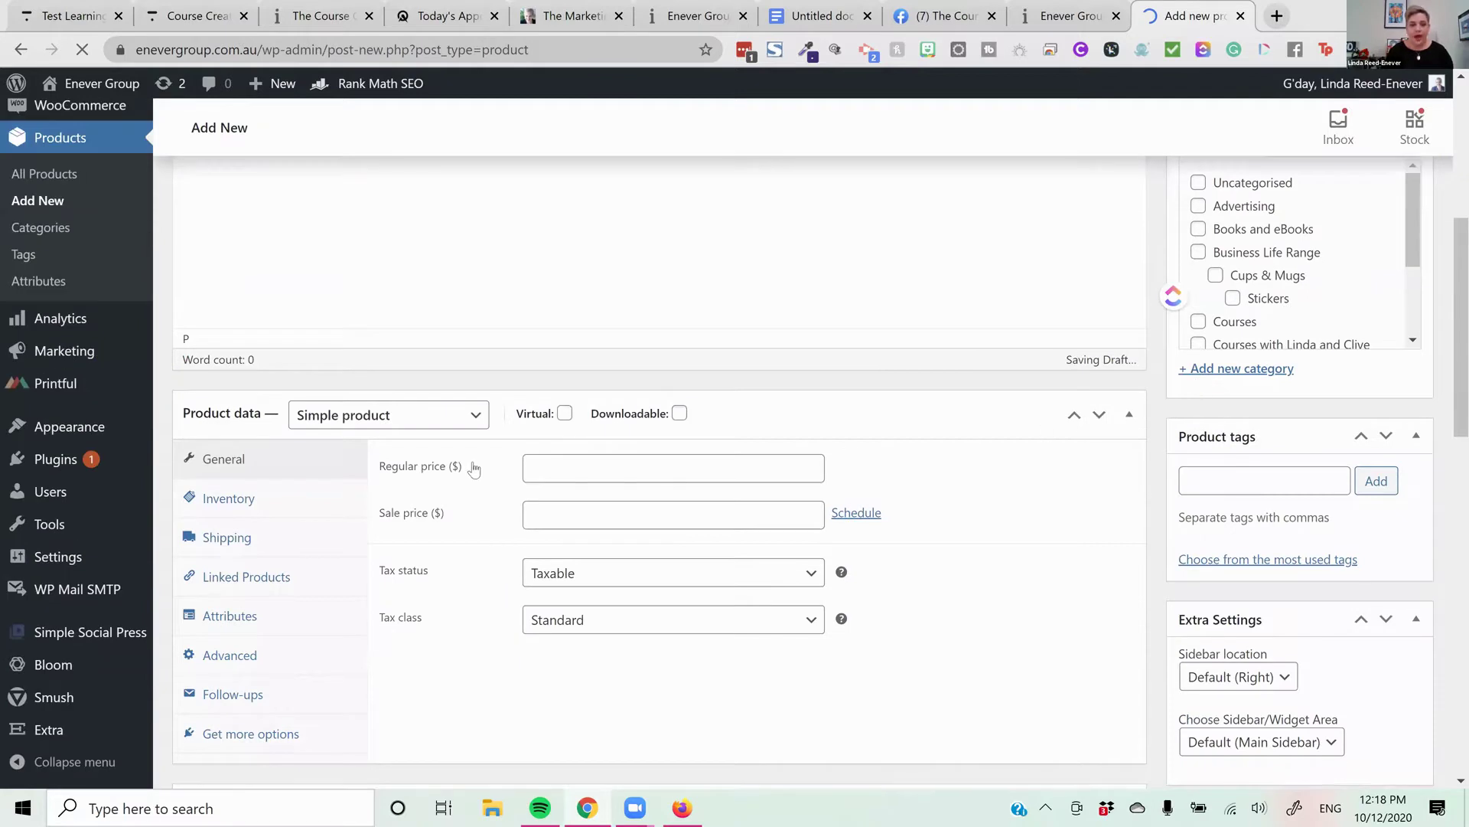
pyautogui.scroll(-1, 468, 472)
# Make it an external/affiliate product with the Thinkific enrolment URL and button text 'Enroll', then submit
pyautogui.click(469, 473)
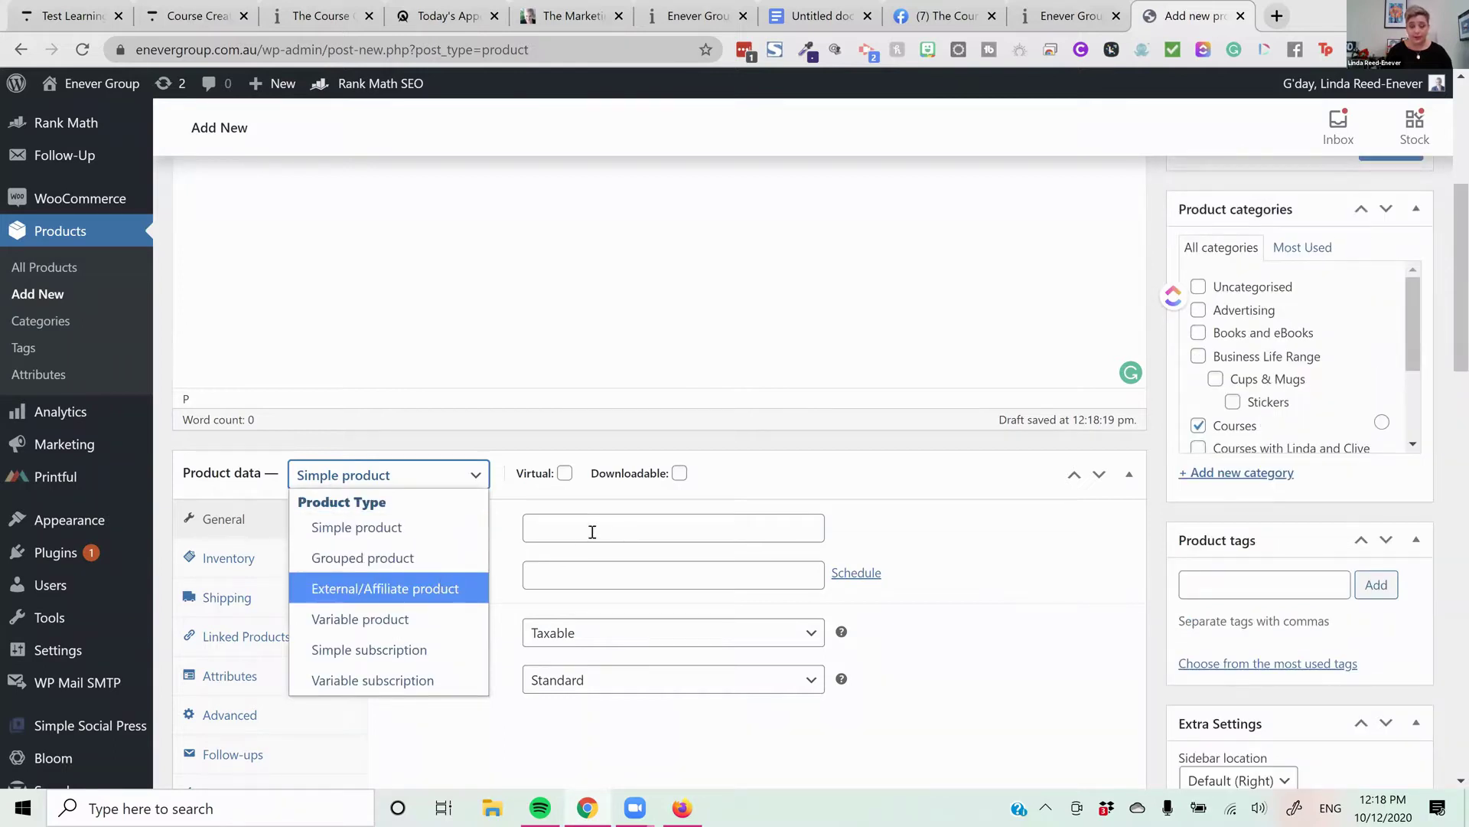
pyautogui.press('Return')
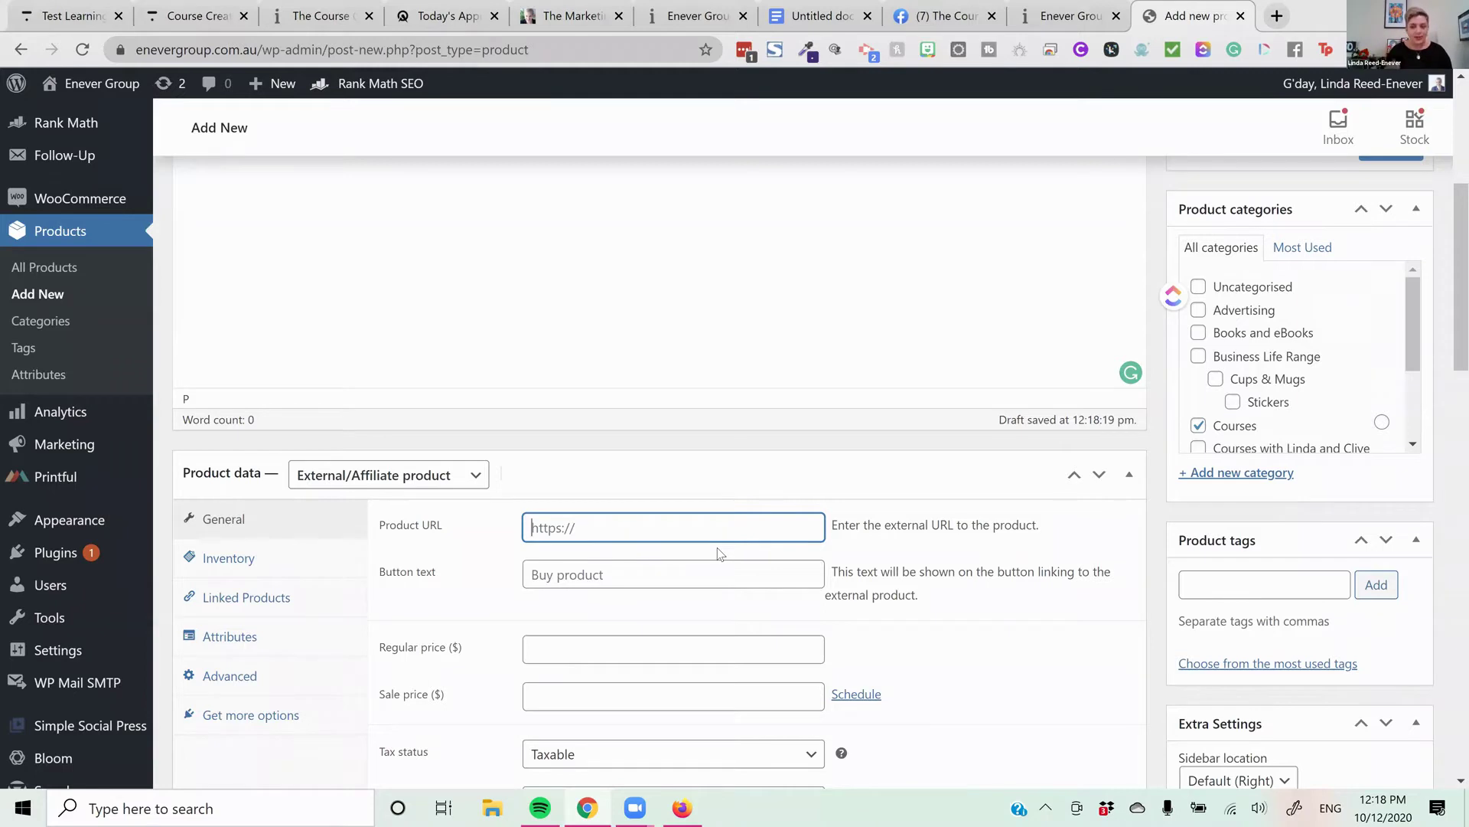
pyautogui.hotkey('ctrl', 'v')
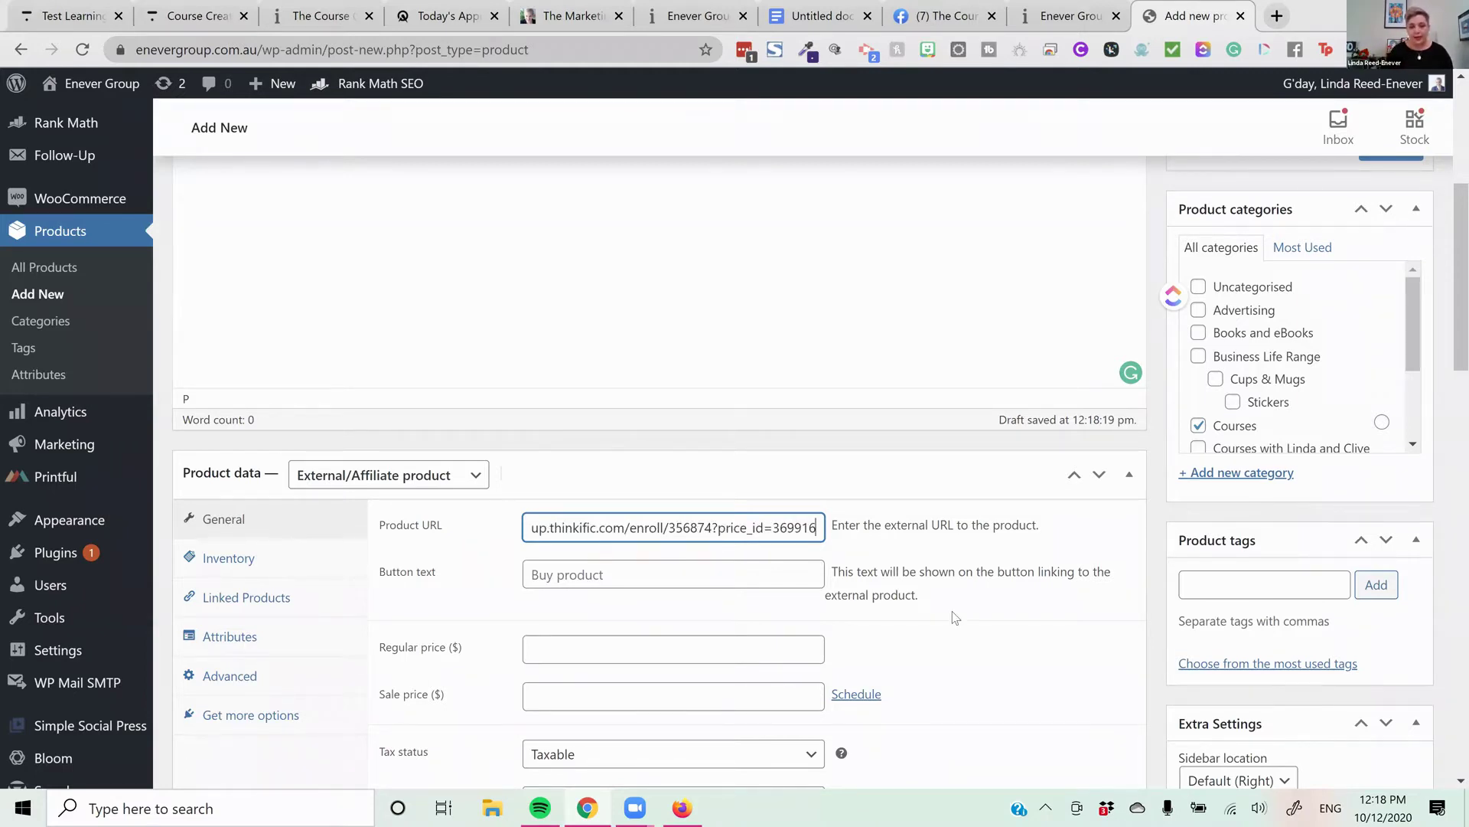
pyautogui.click(732, 564)
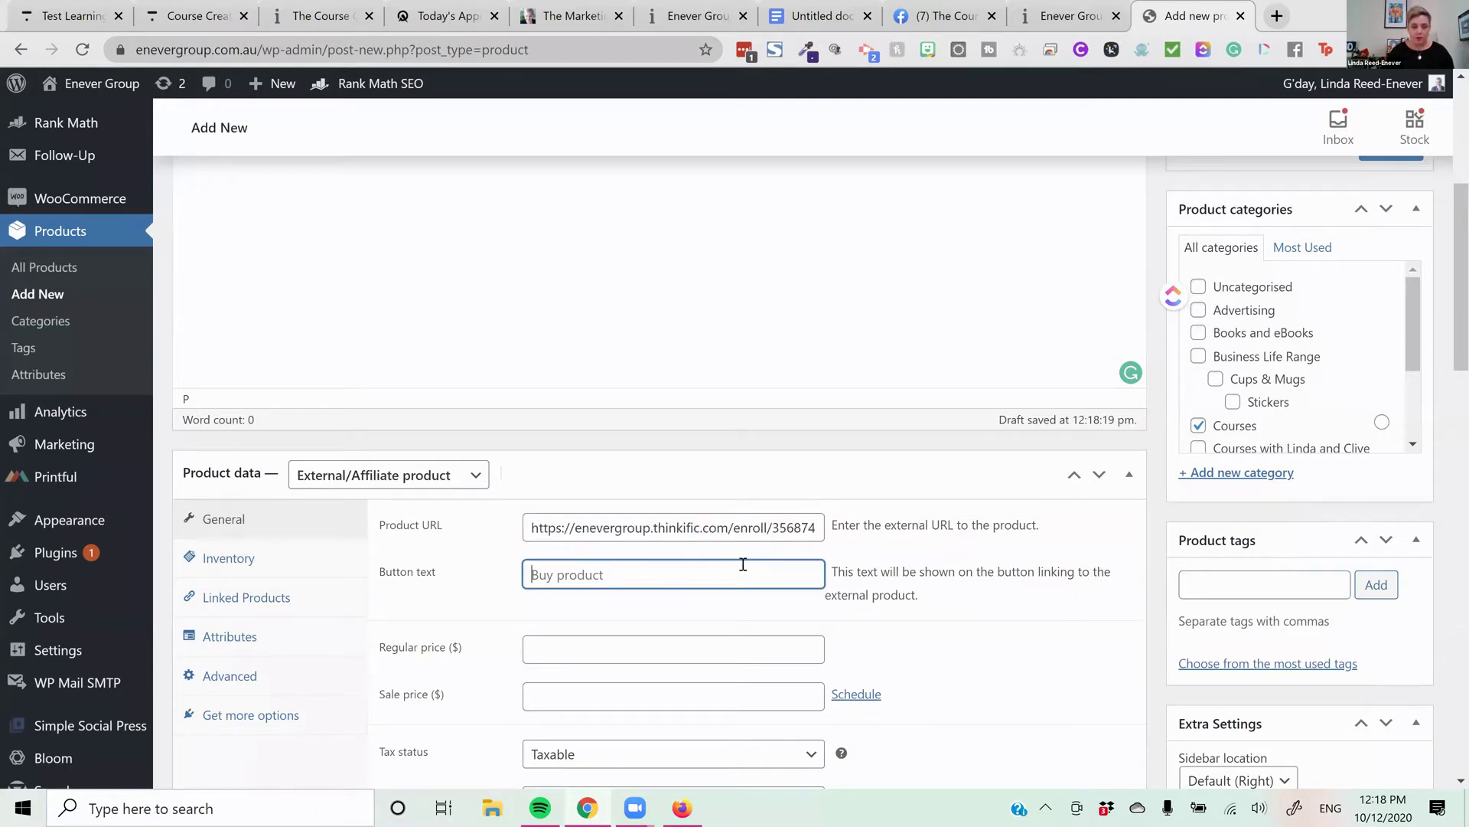
pyautogui.write('Enroll')
pyautogui.scroll(-5, 735, 597)
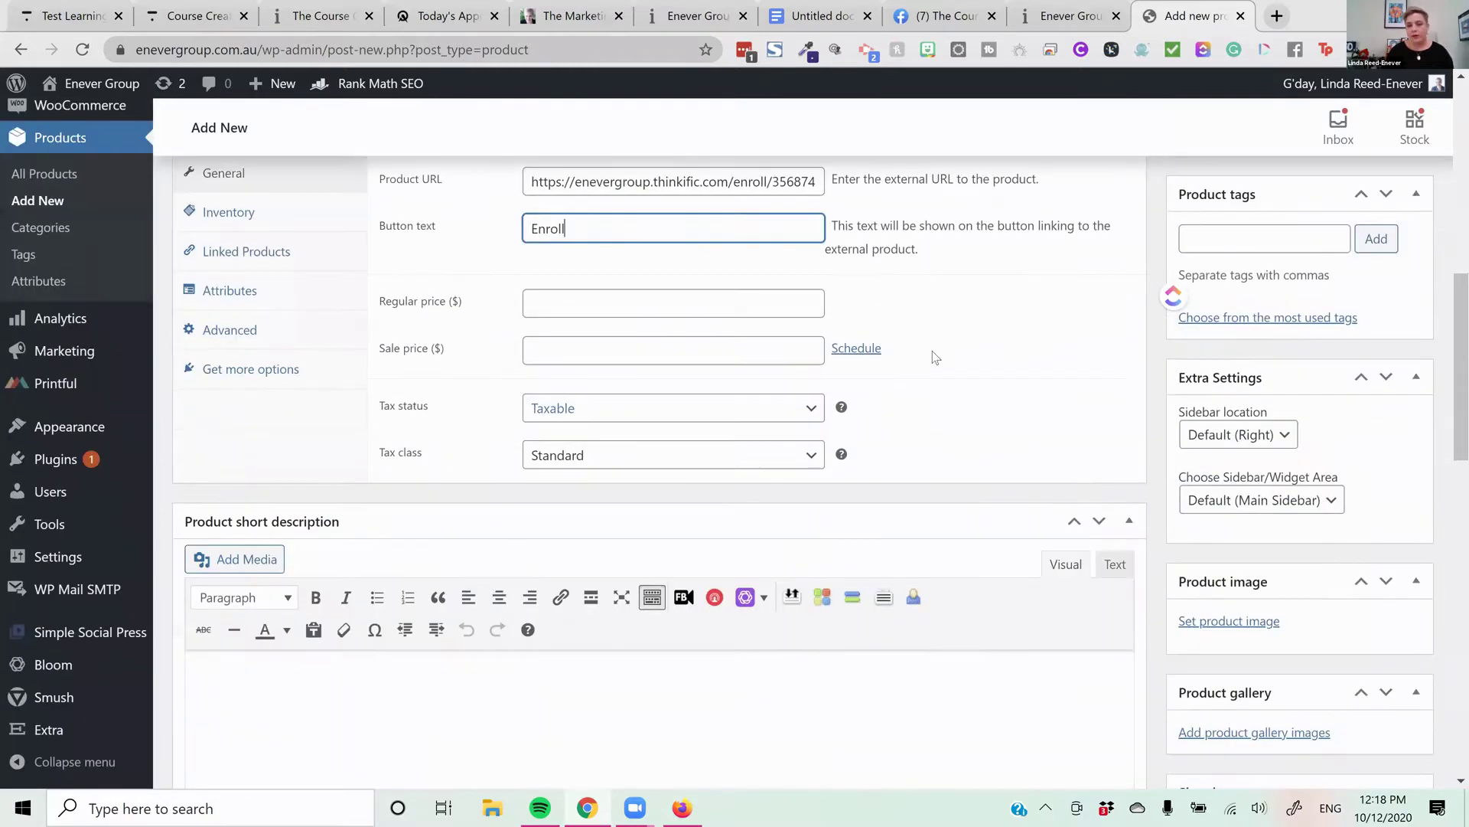
pyautogui.scroll(-2, 935, 367)
pyautogui.scroll(1, 1064, 374)
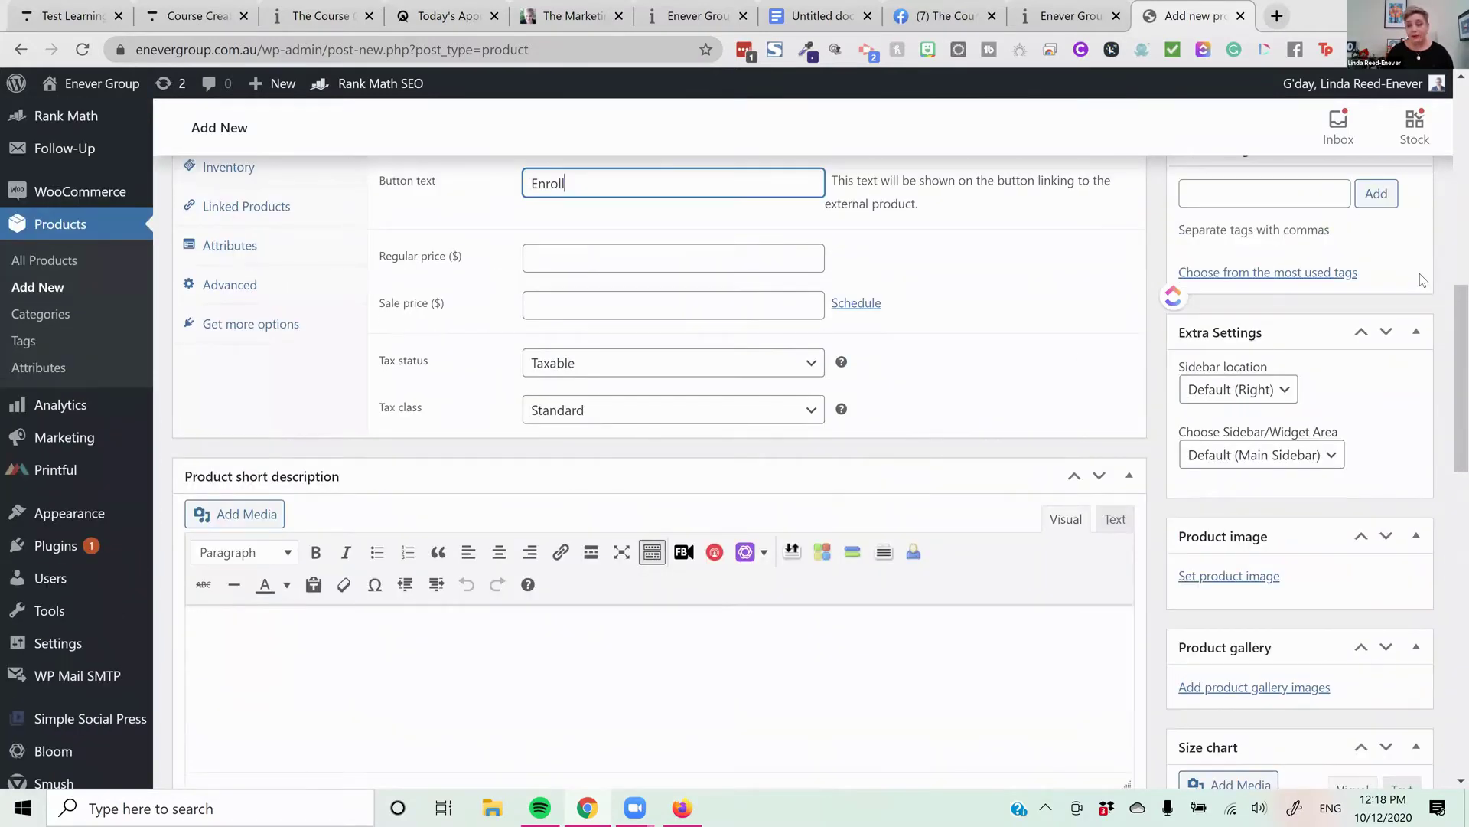
pyautogui.scroll(4, 1422, 279)
pyautogui.press('Return')
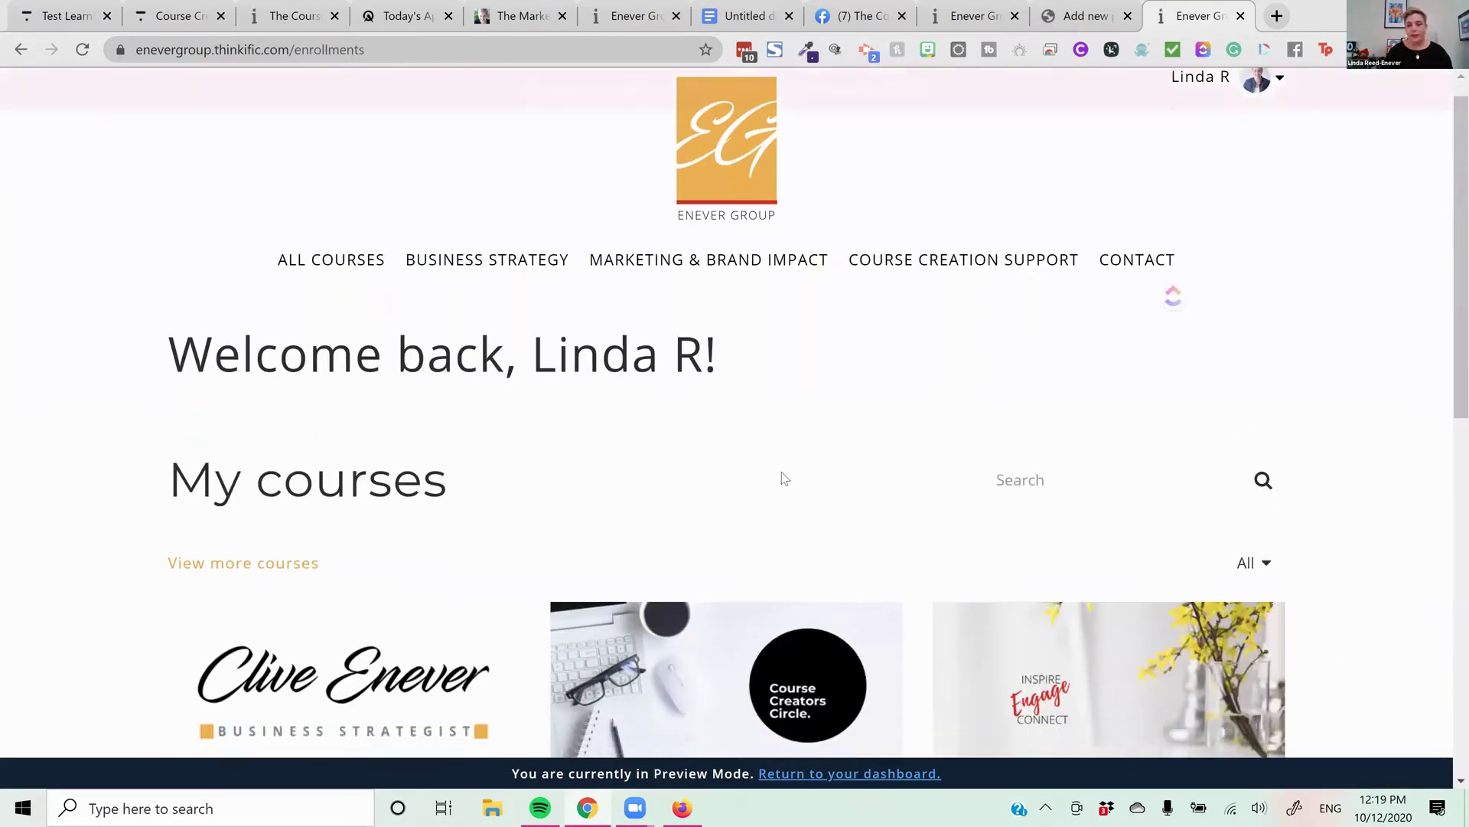
# Close the extra Thinkific tab, click into the product description, and return to the enrolments tab
pyautogui.click(1240, 16)
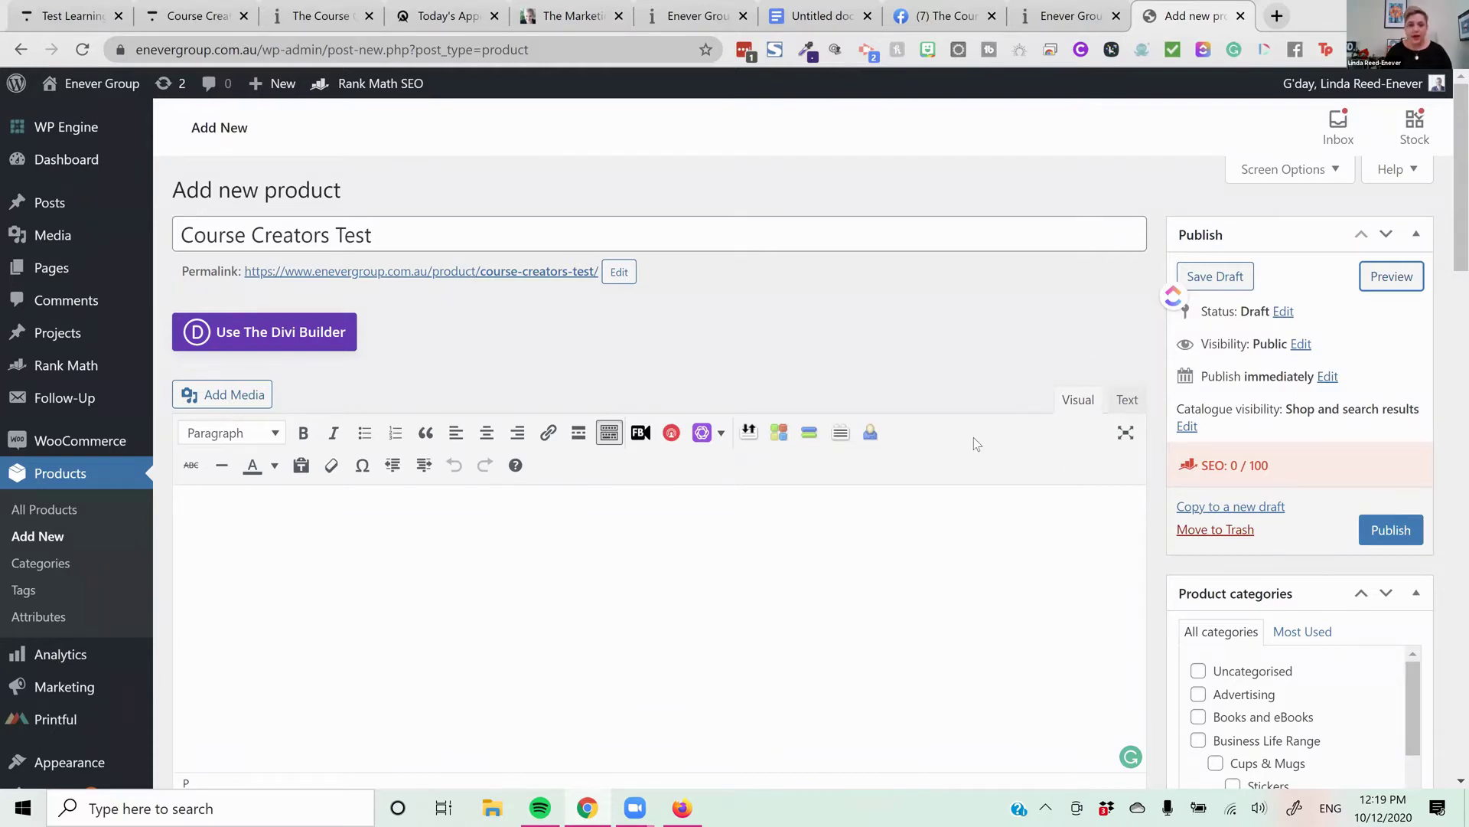
pyautogui.click(949, 528)
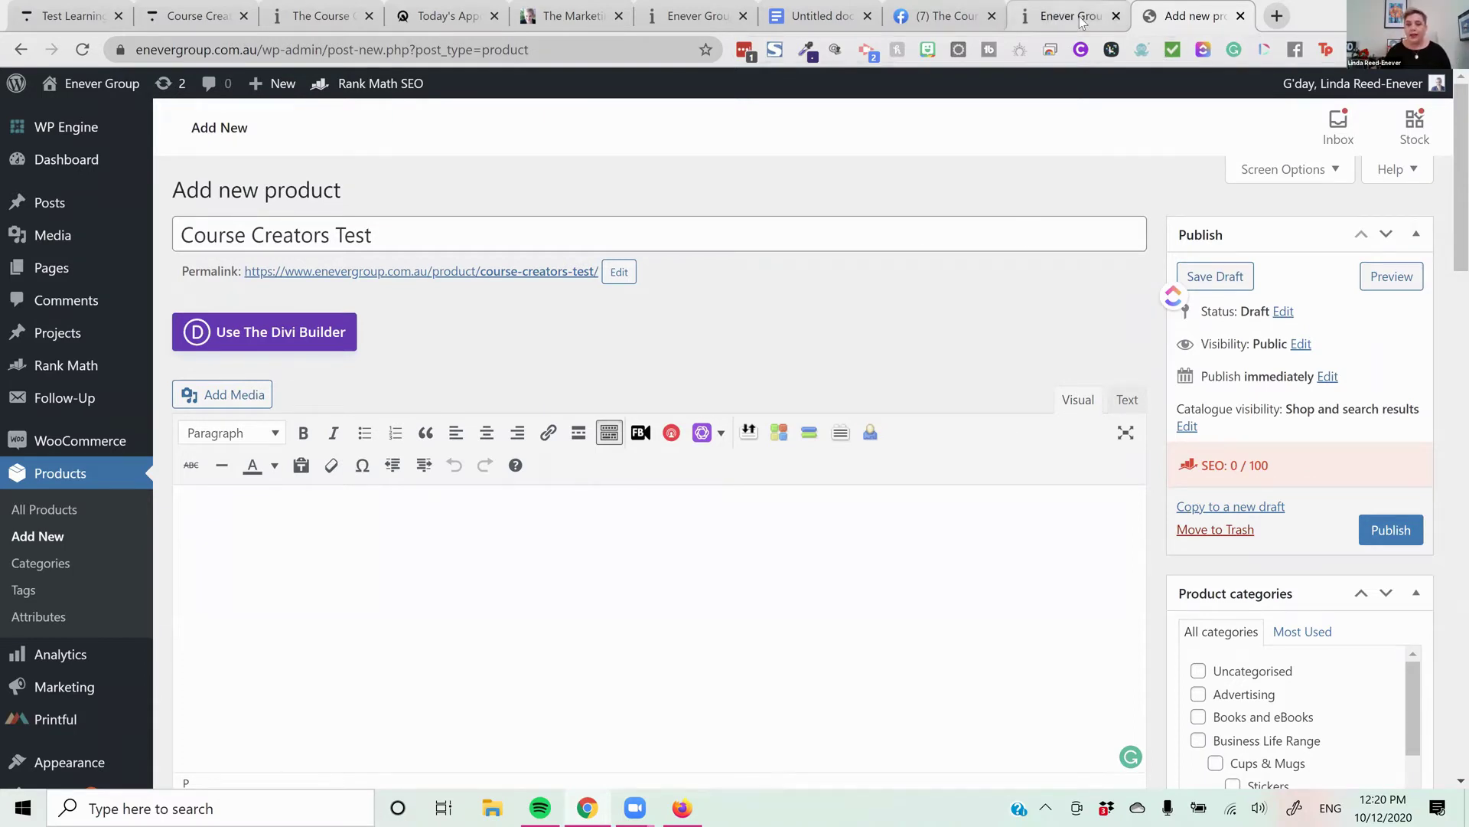
pyautogui.hotkey('ctrl', 'shift', 'Tab')
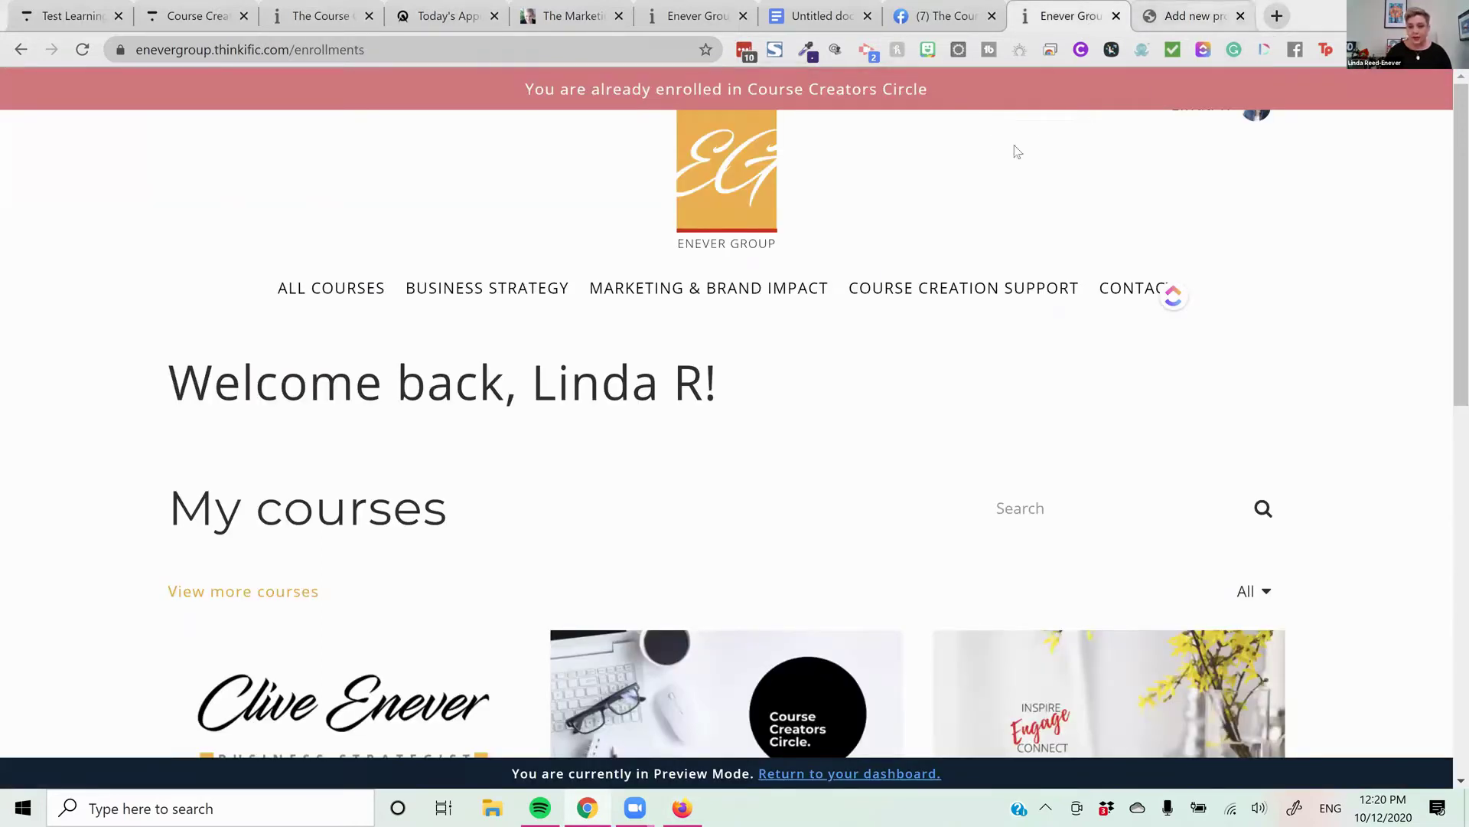
# Replace the Thinkific checkout tab's address with the Enever Group website
pyautogui.click(693, 16)
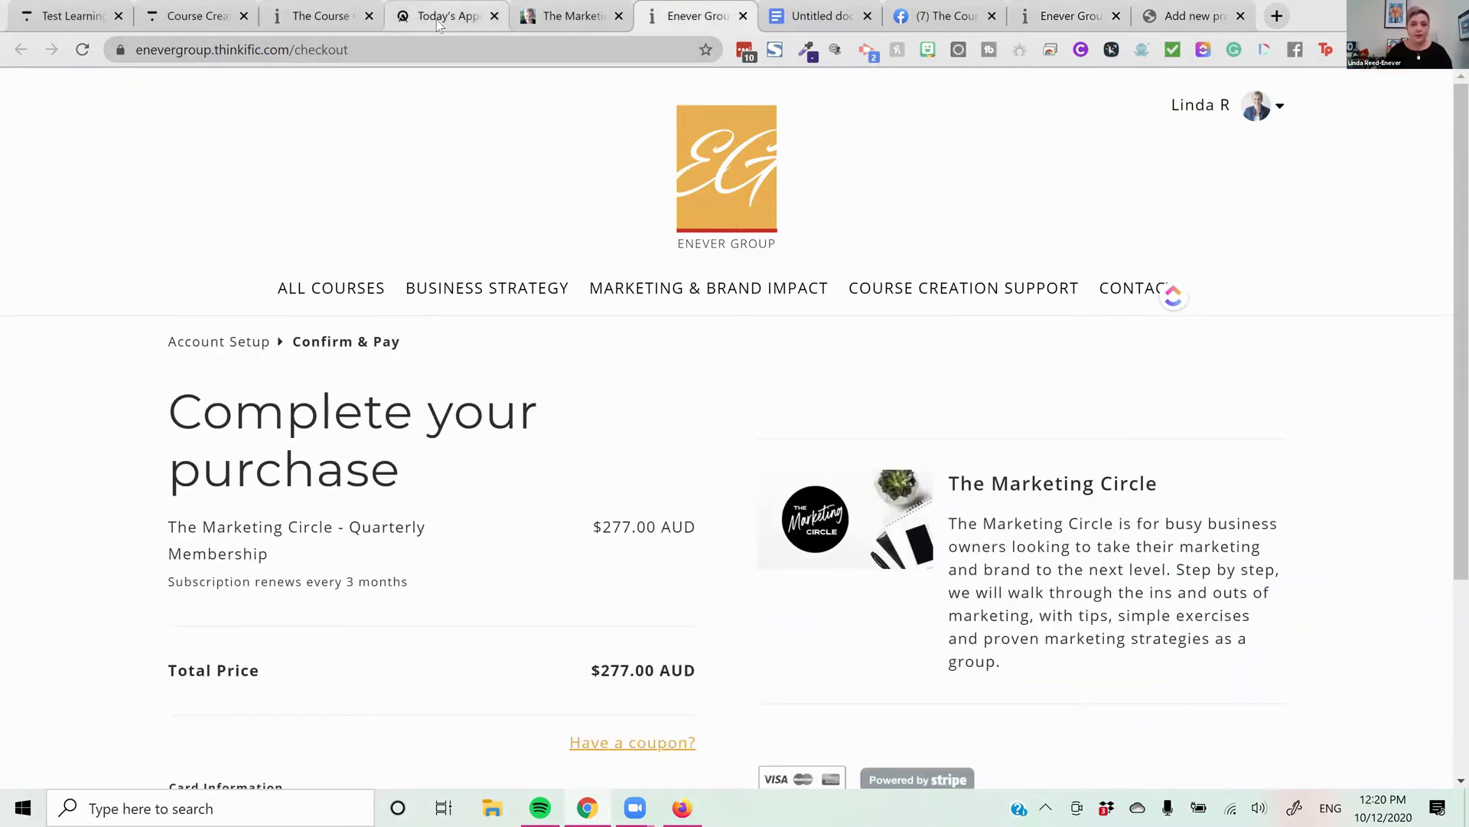
pyautogui.click(580, 50)
pyautogui.write('e')
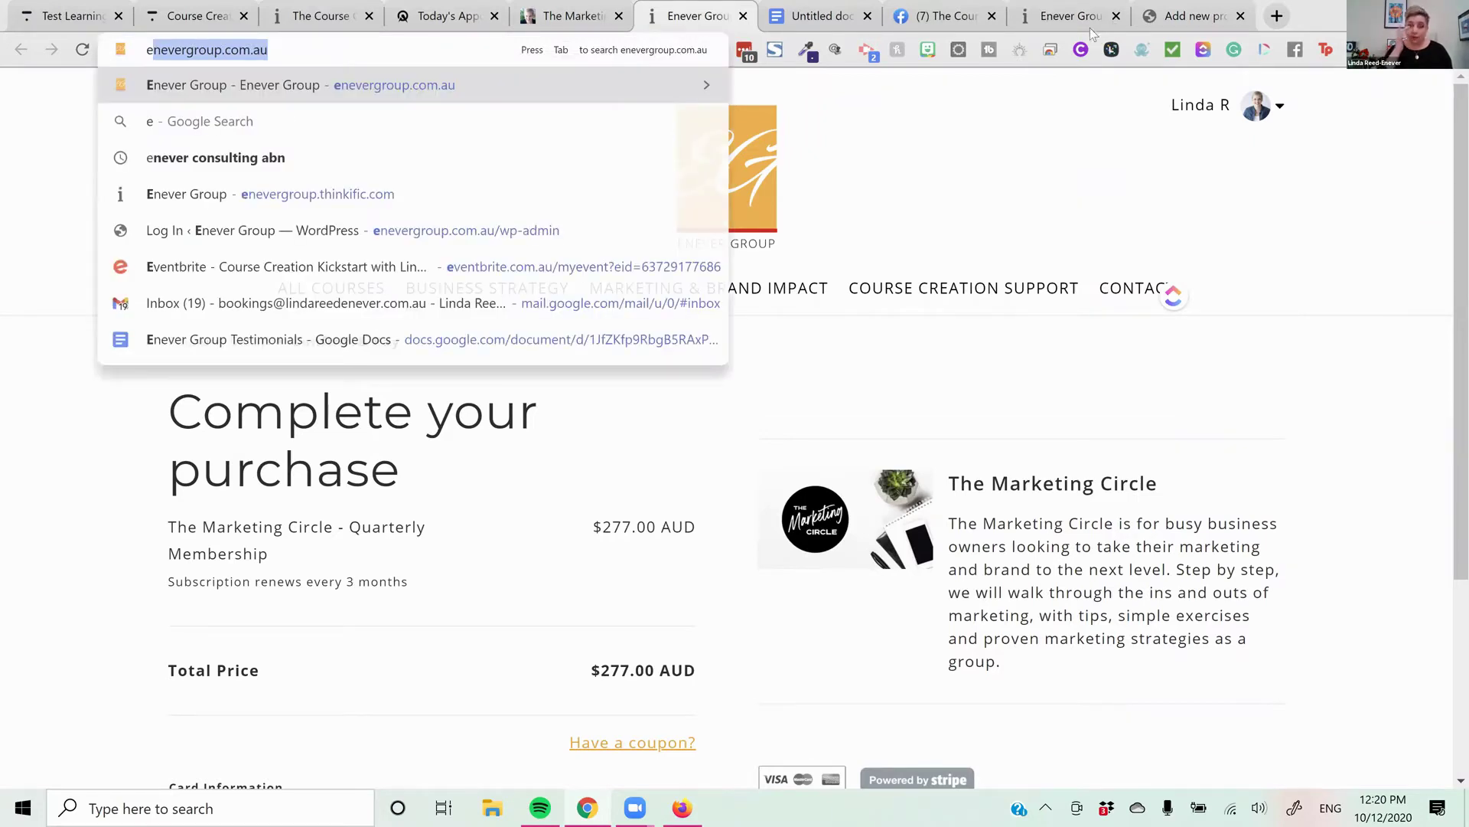
pyautogui.write('nevergroup.com.au')
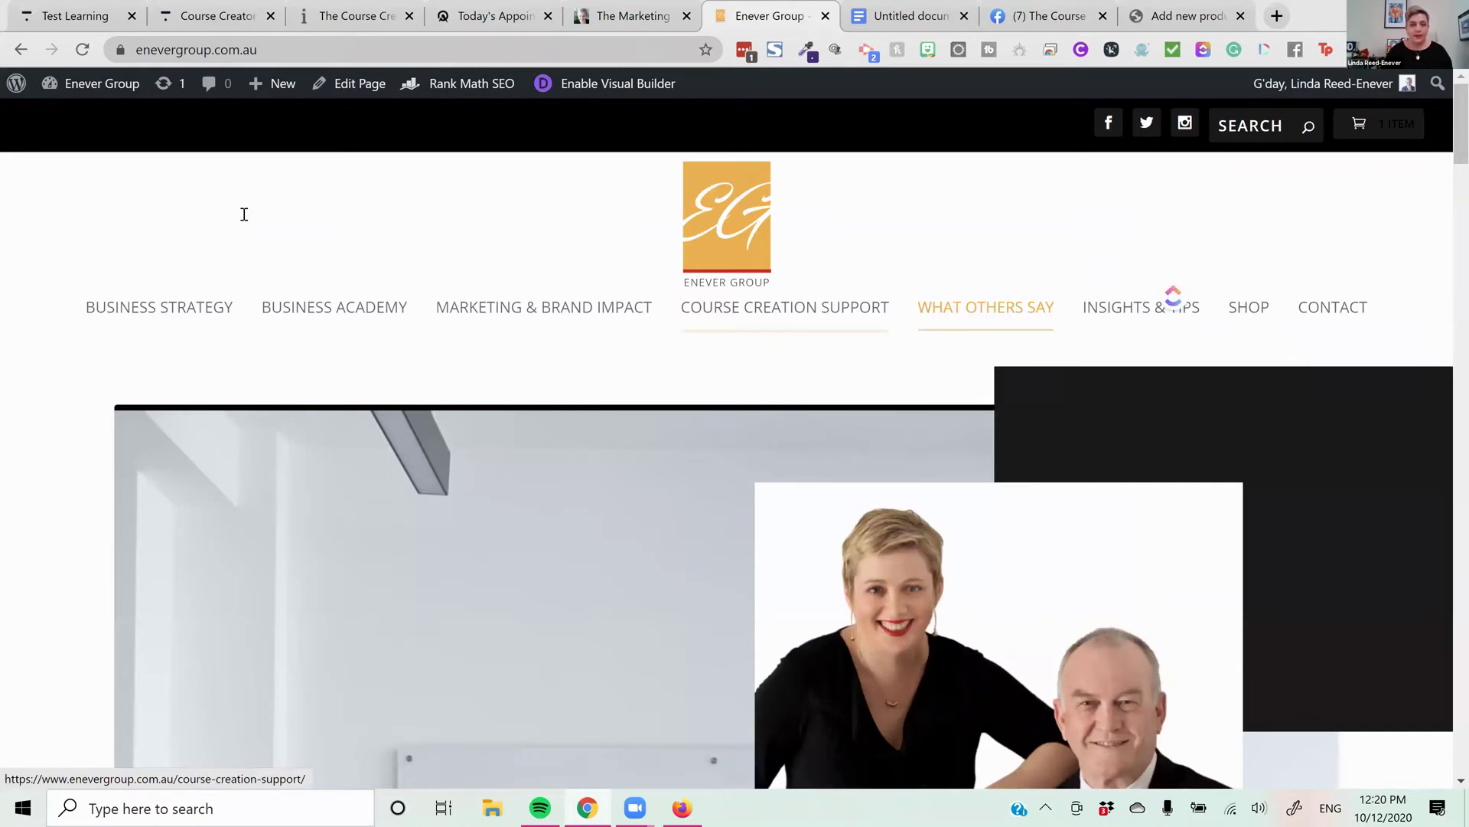
# Scroll past the Business Academy course cards and open 'See the Full Course Offering' in a new tab
pyautogui.scroll(-2, 865, 255)
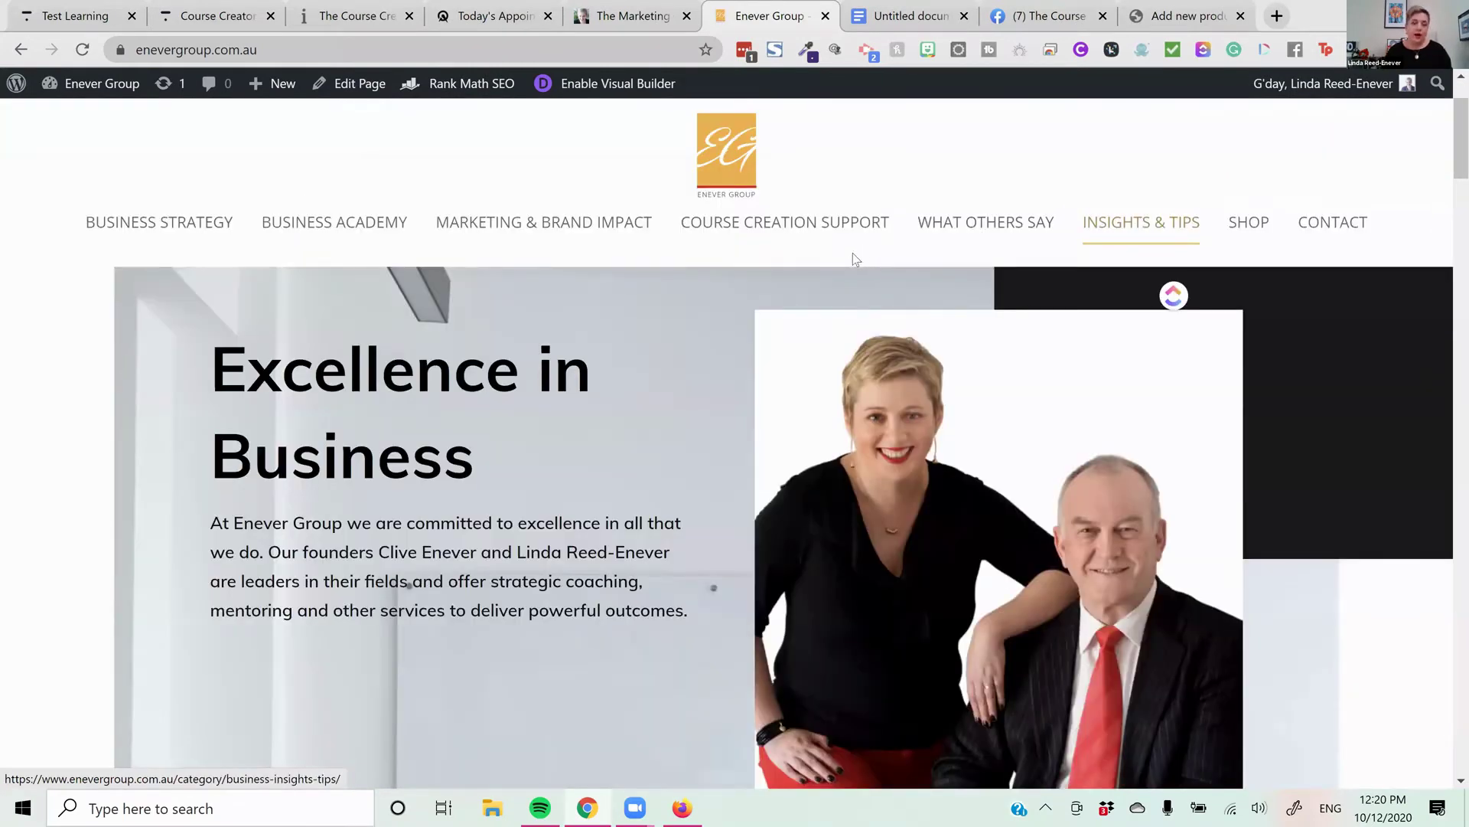
pyautogui.scroll(-2, 851, 252)
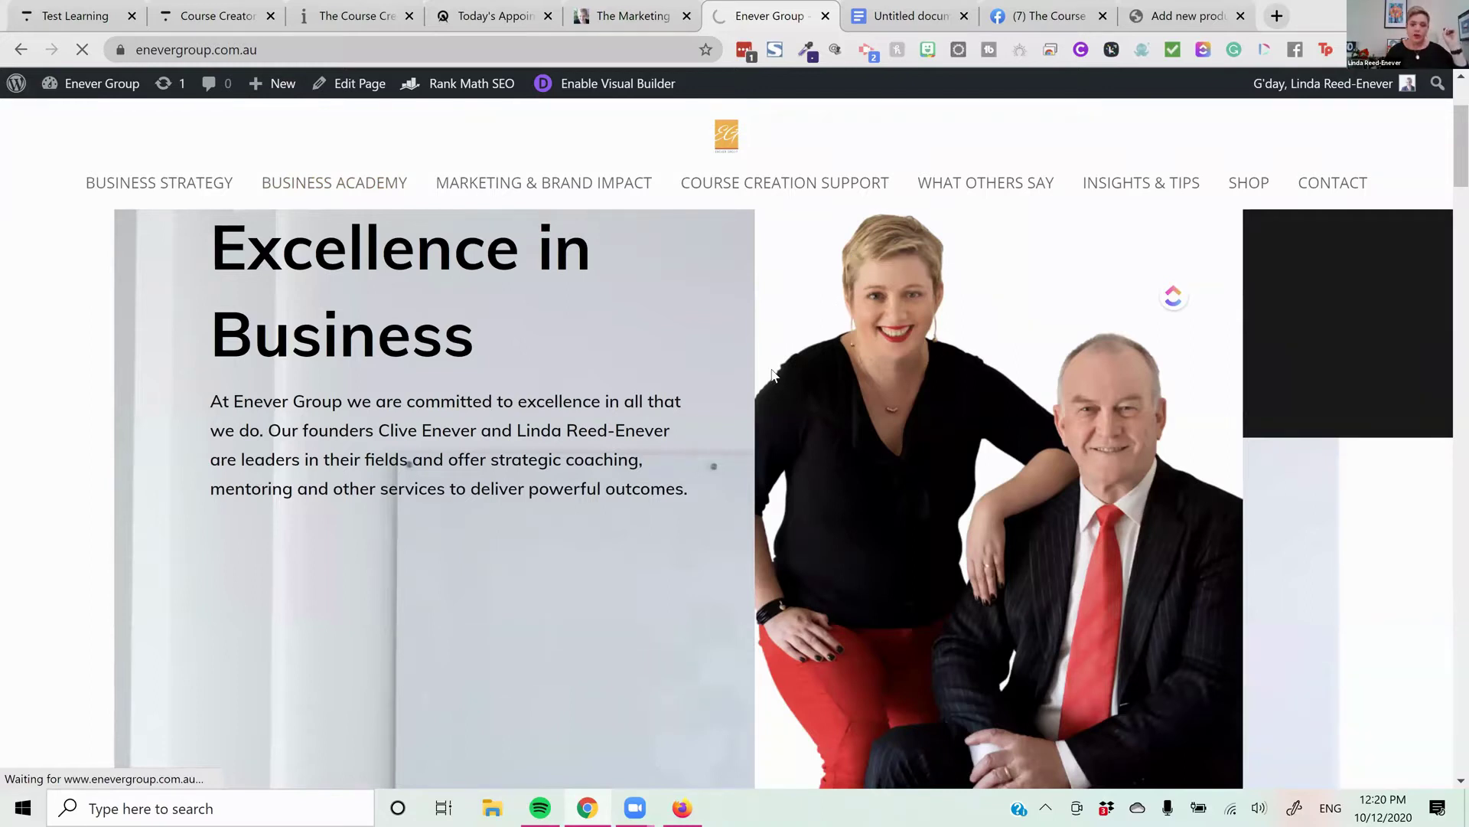
pyautogui.scroll(-3, 771, 369)
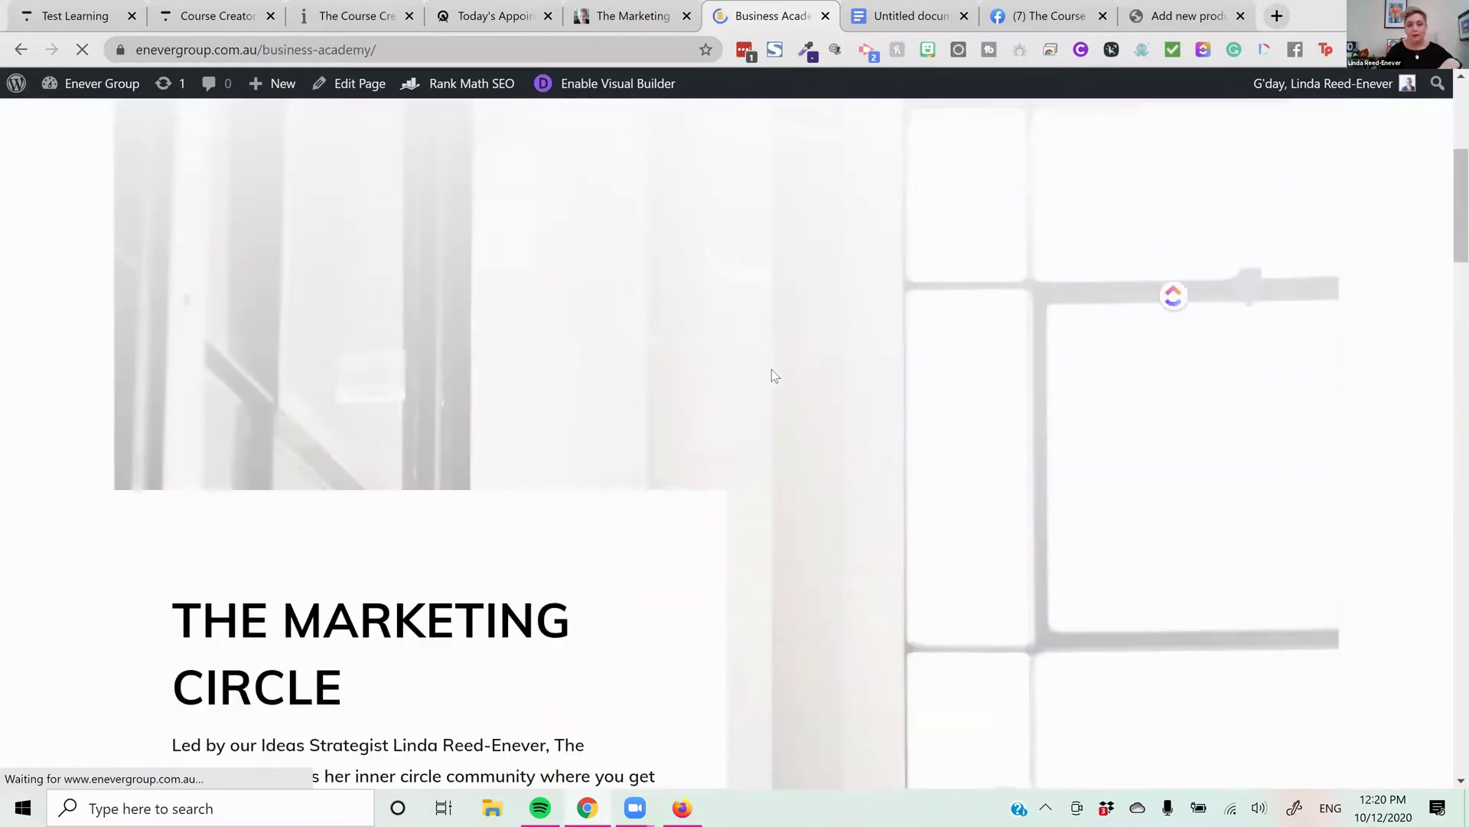
pyautogui.scroll(-1, 629, 346)
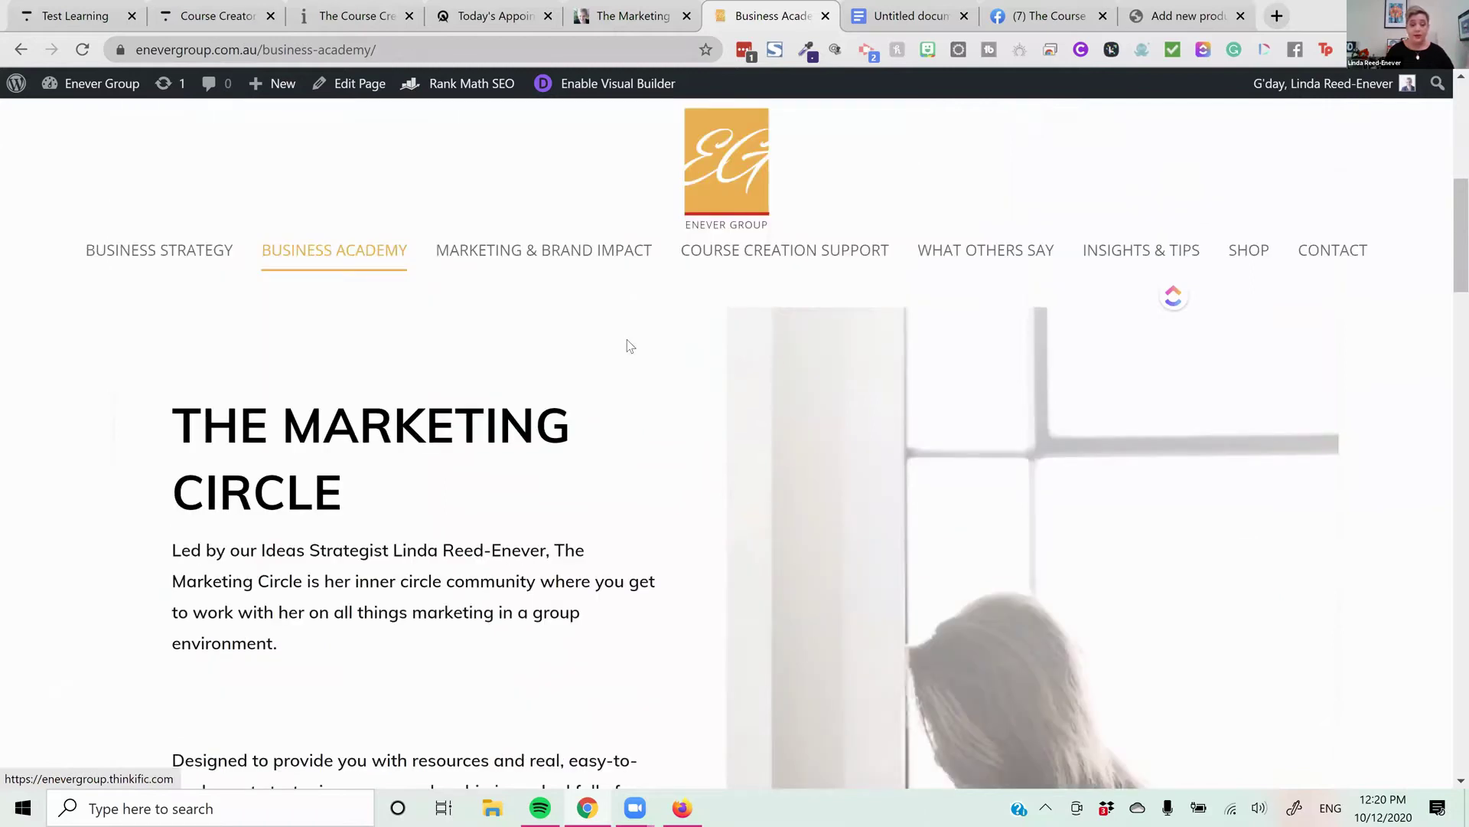
pyautogui.scroll(-3, 618, 339)
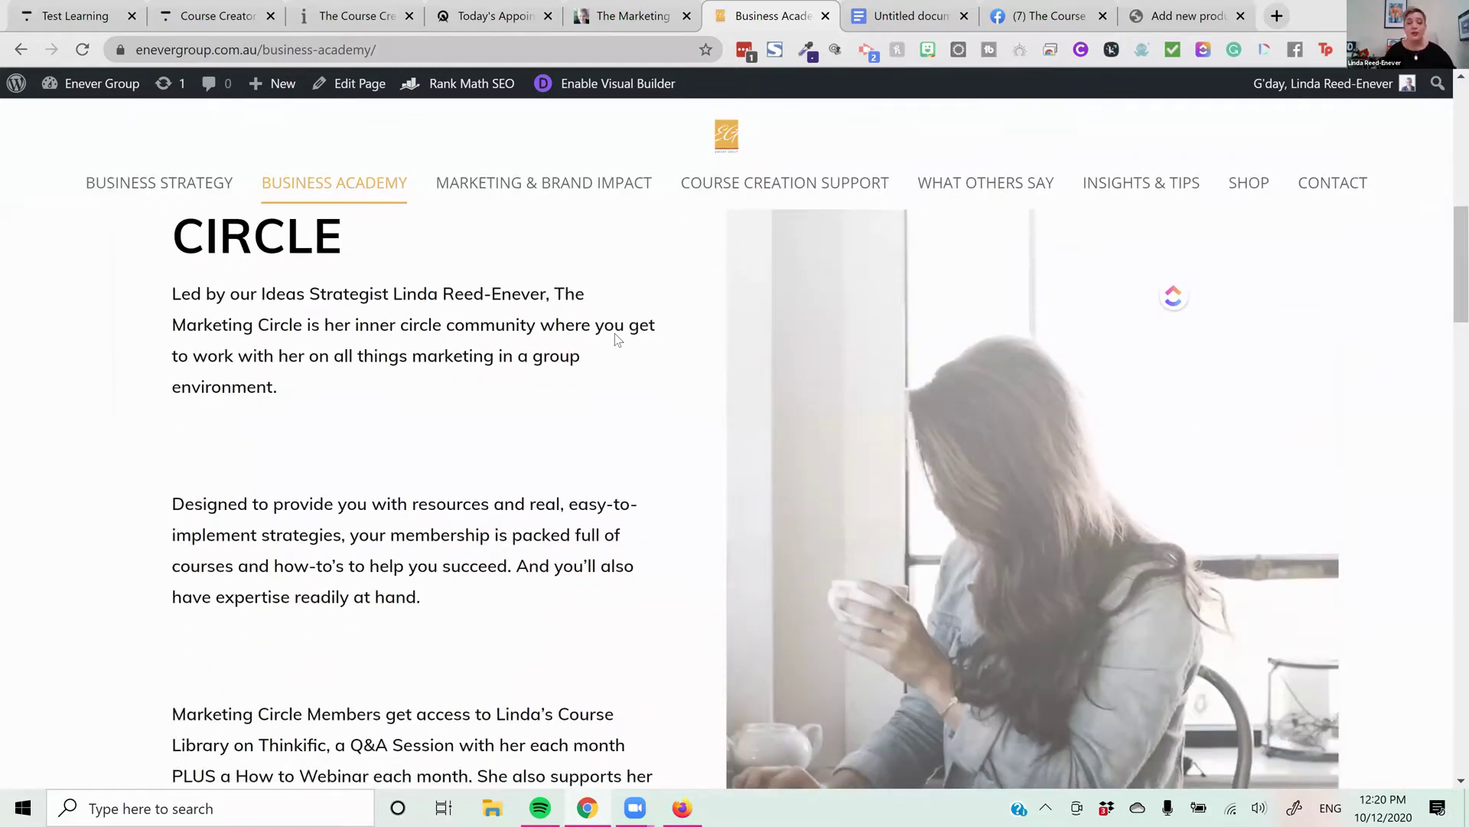
pyautogui.scroll(-3, 836, 383)
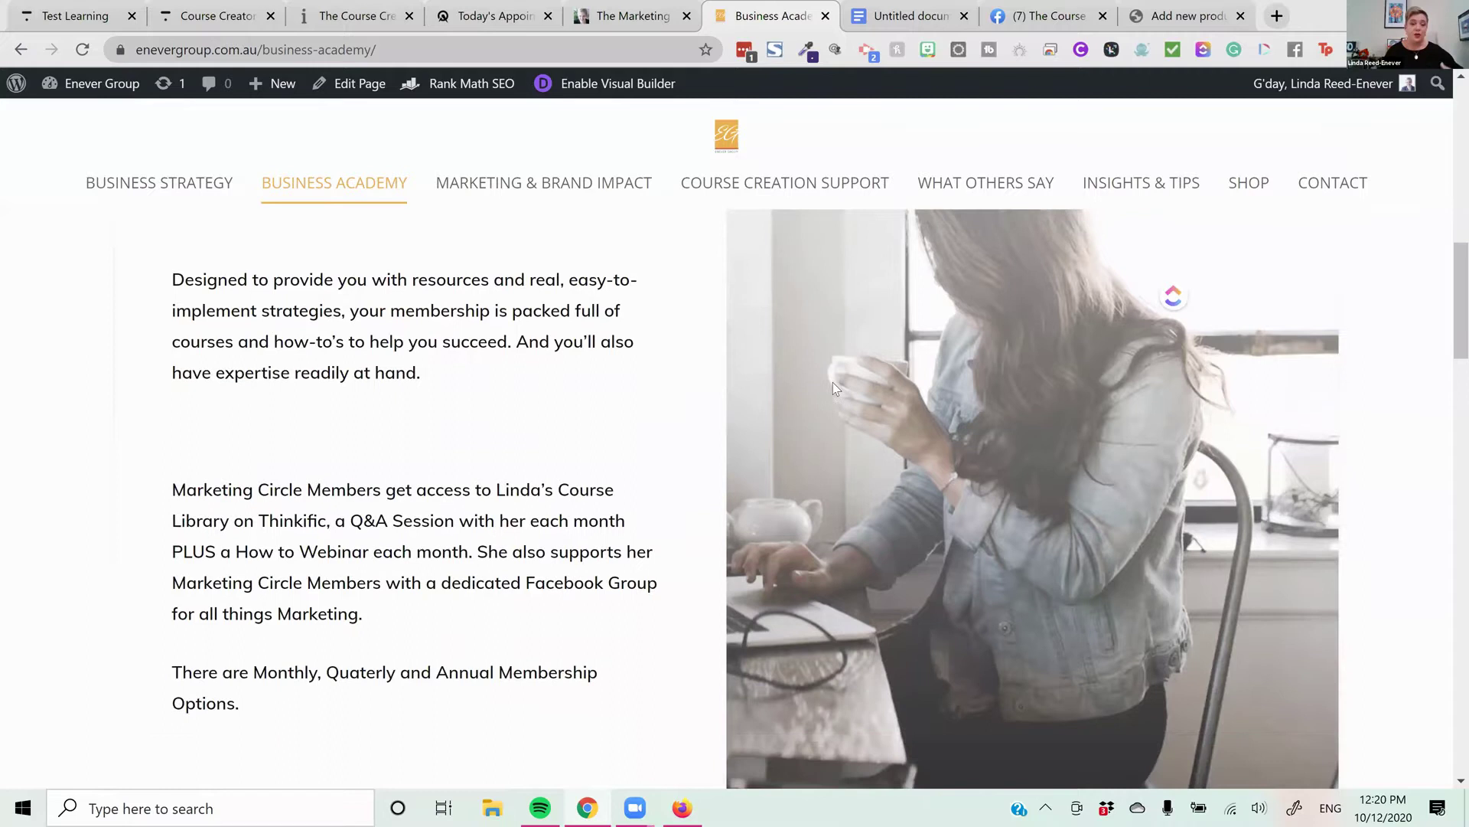
pyautogui.scroll(-1, 832, 386)
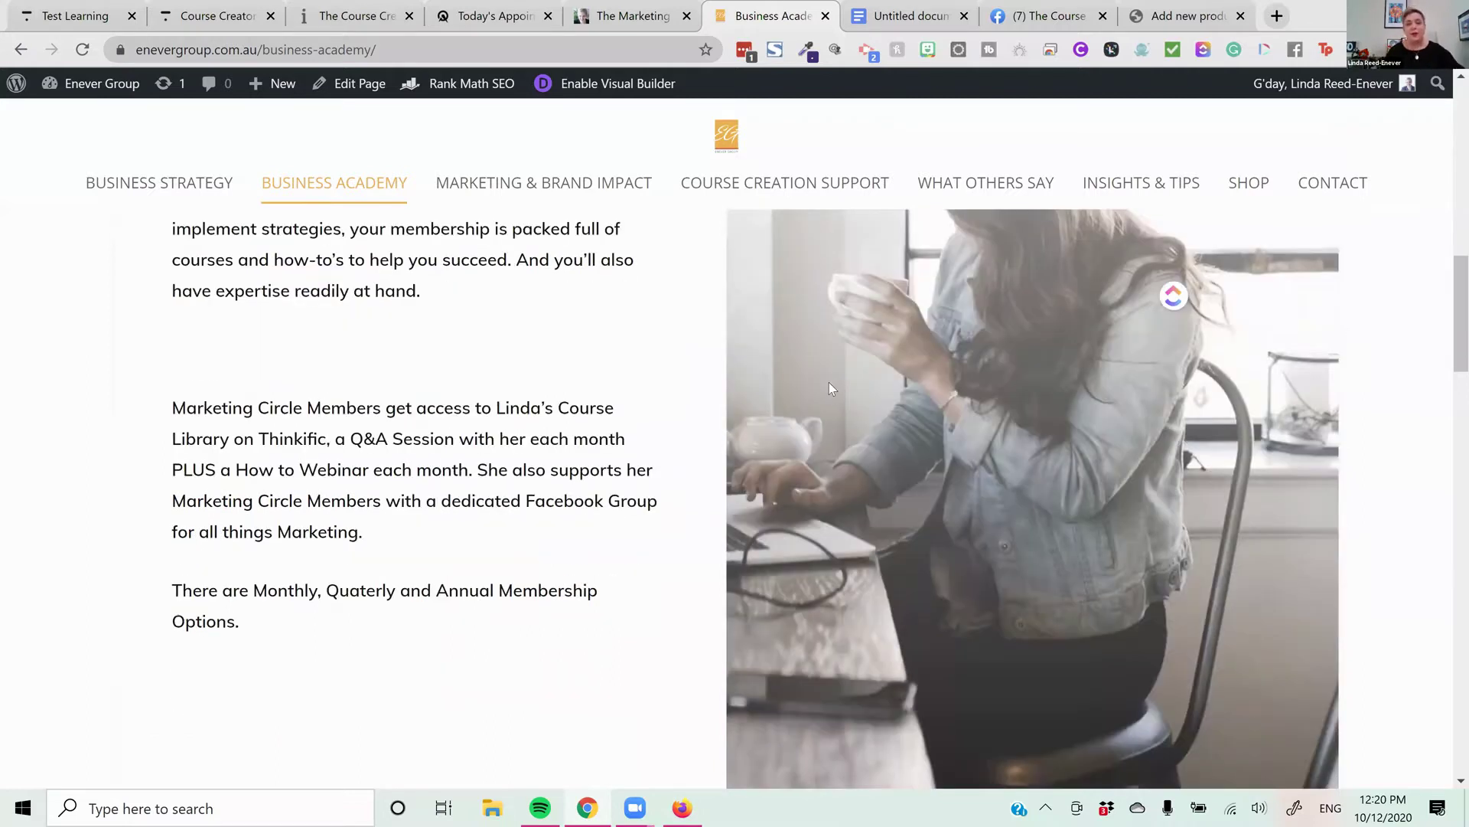
pyautogui.scroll(-10, 828, 383)
pyautogui.scroll(-10, 594, 386)
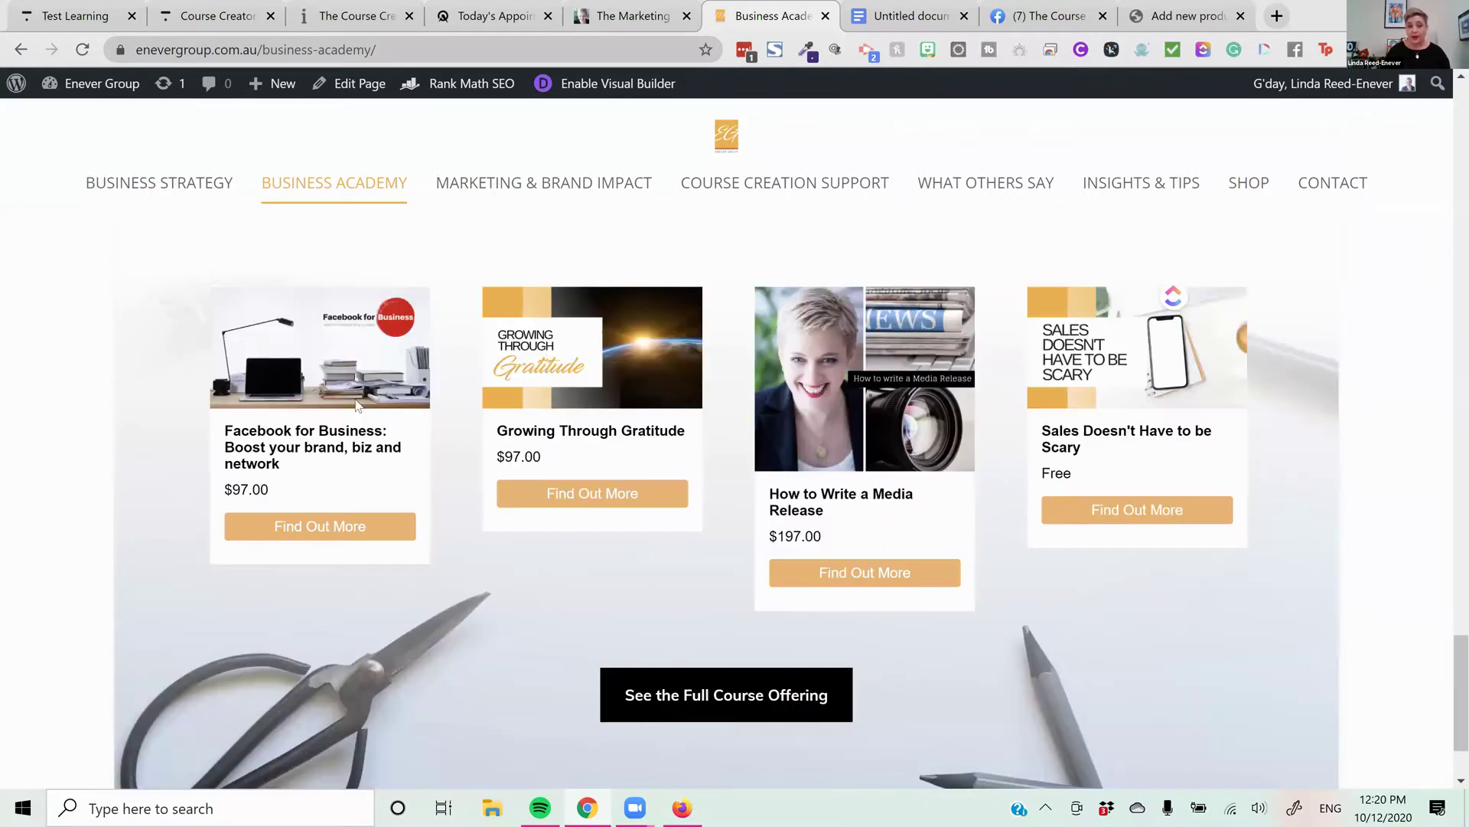
pyautogui.scroll(-1, 891, 482)
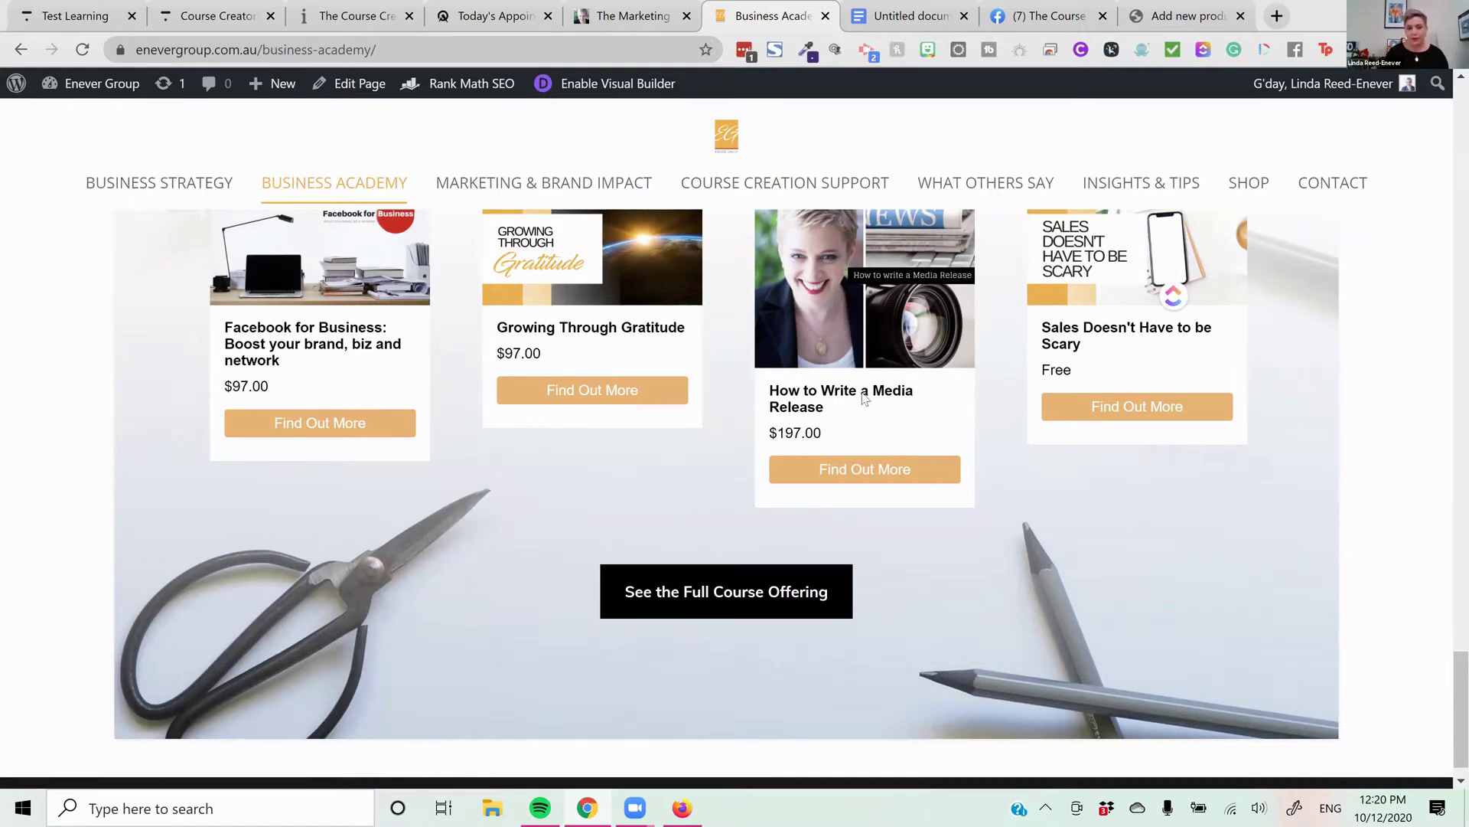
pyautogui.scroll(-1, 819, 490)
pyautogui.click(778, 558)
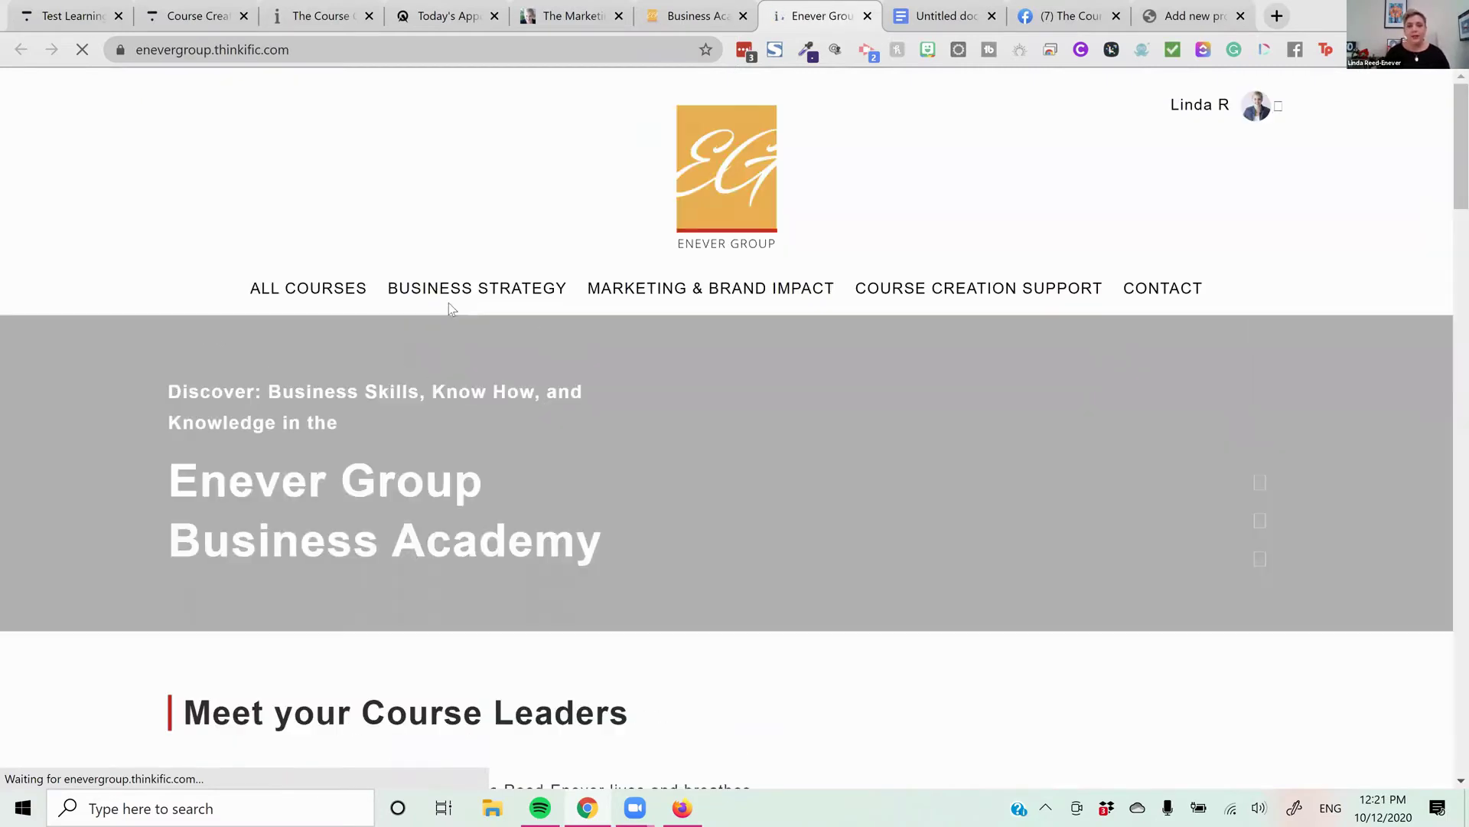
# Close Business Academy, check the Course Creators Circle pricing, exit the editor, and show Test Learning's dashboard
pyautogui.click(742, 16)
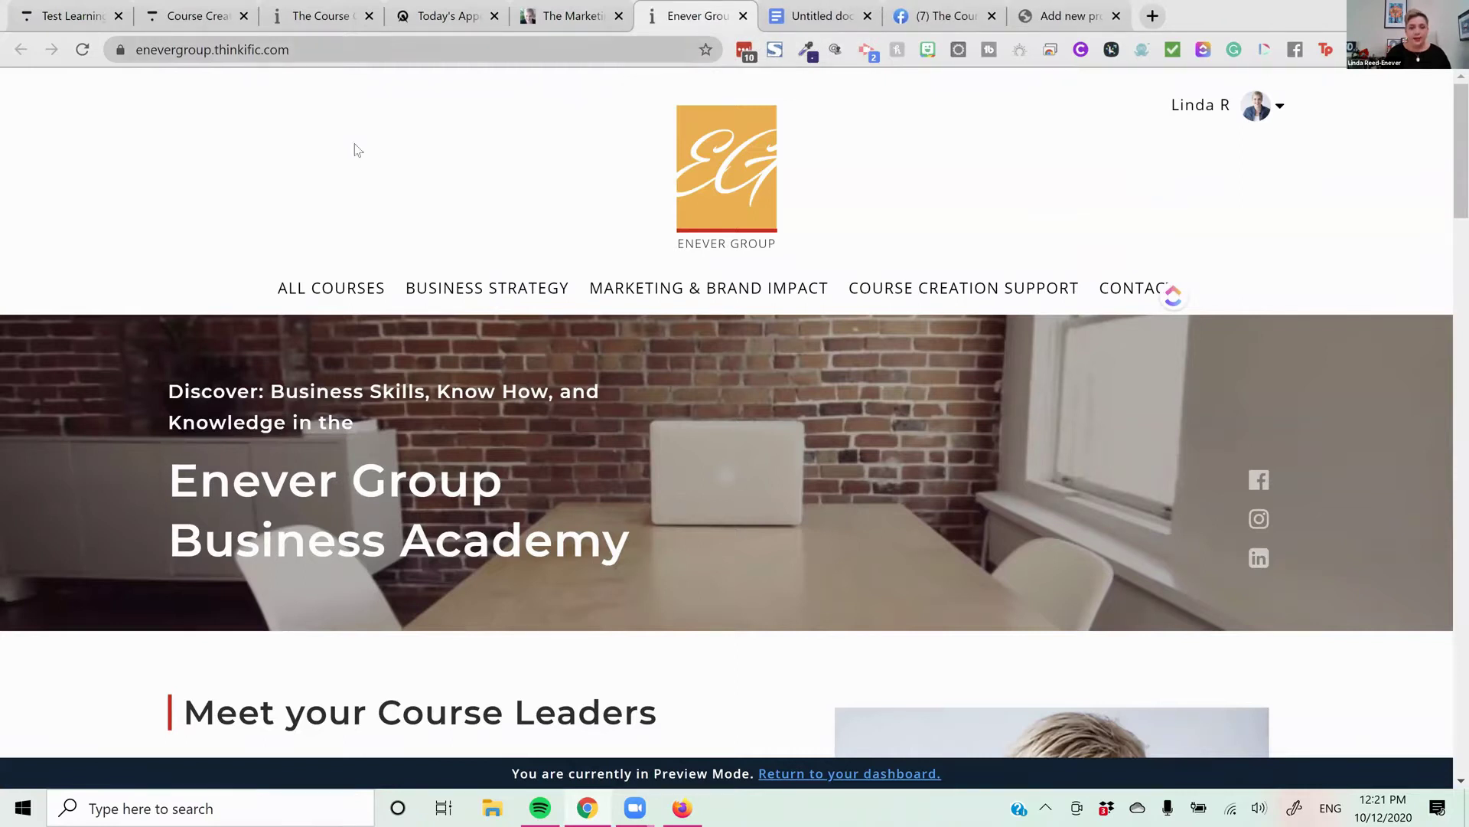
pyautogui.click(197, 16)
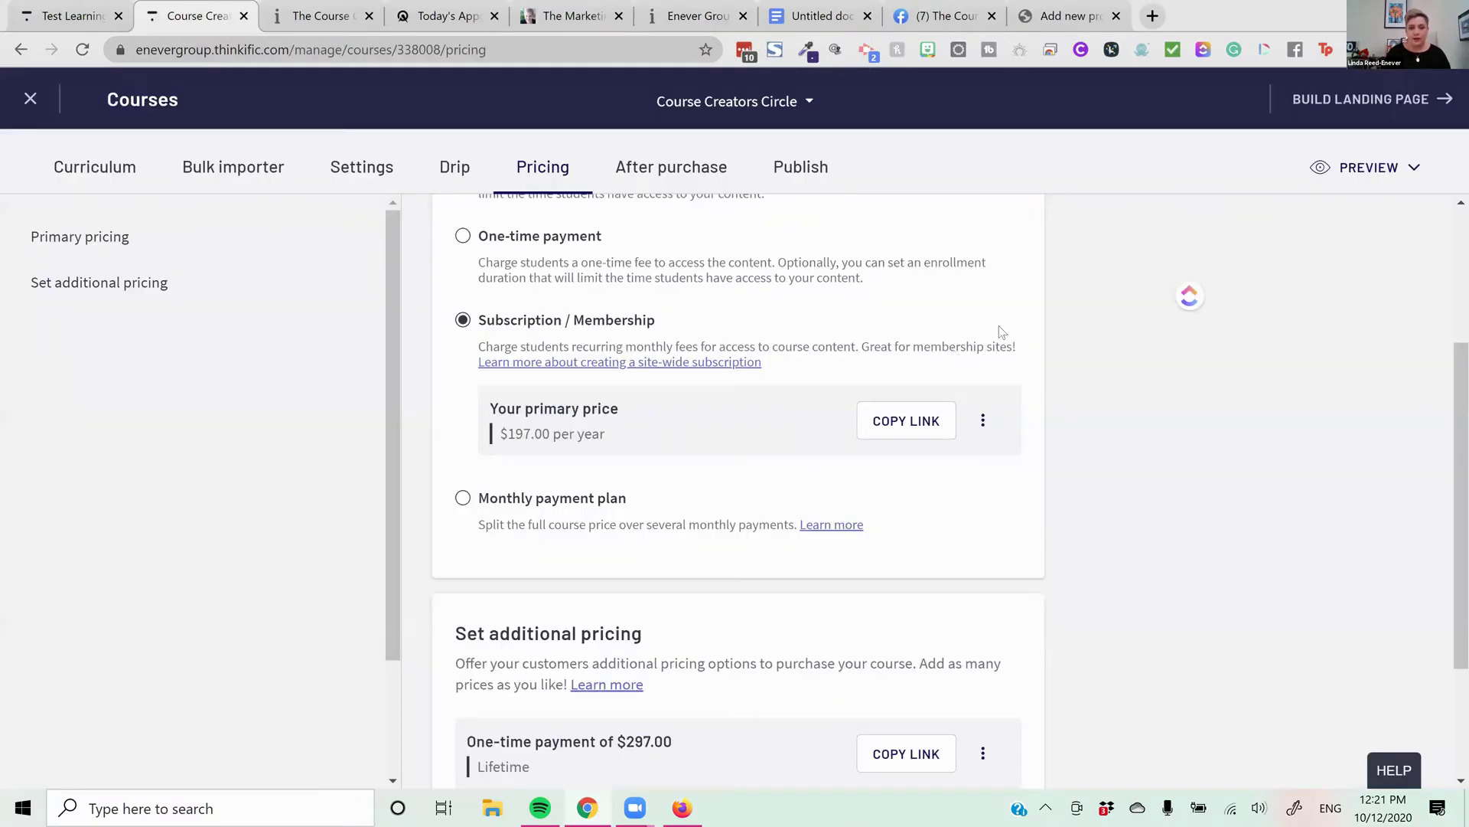
pyautogui.scroll(3, 1003, 331)
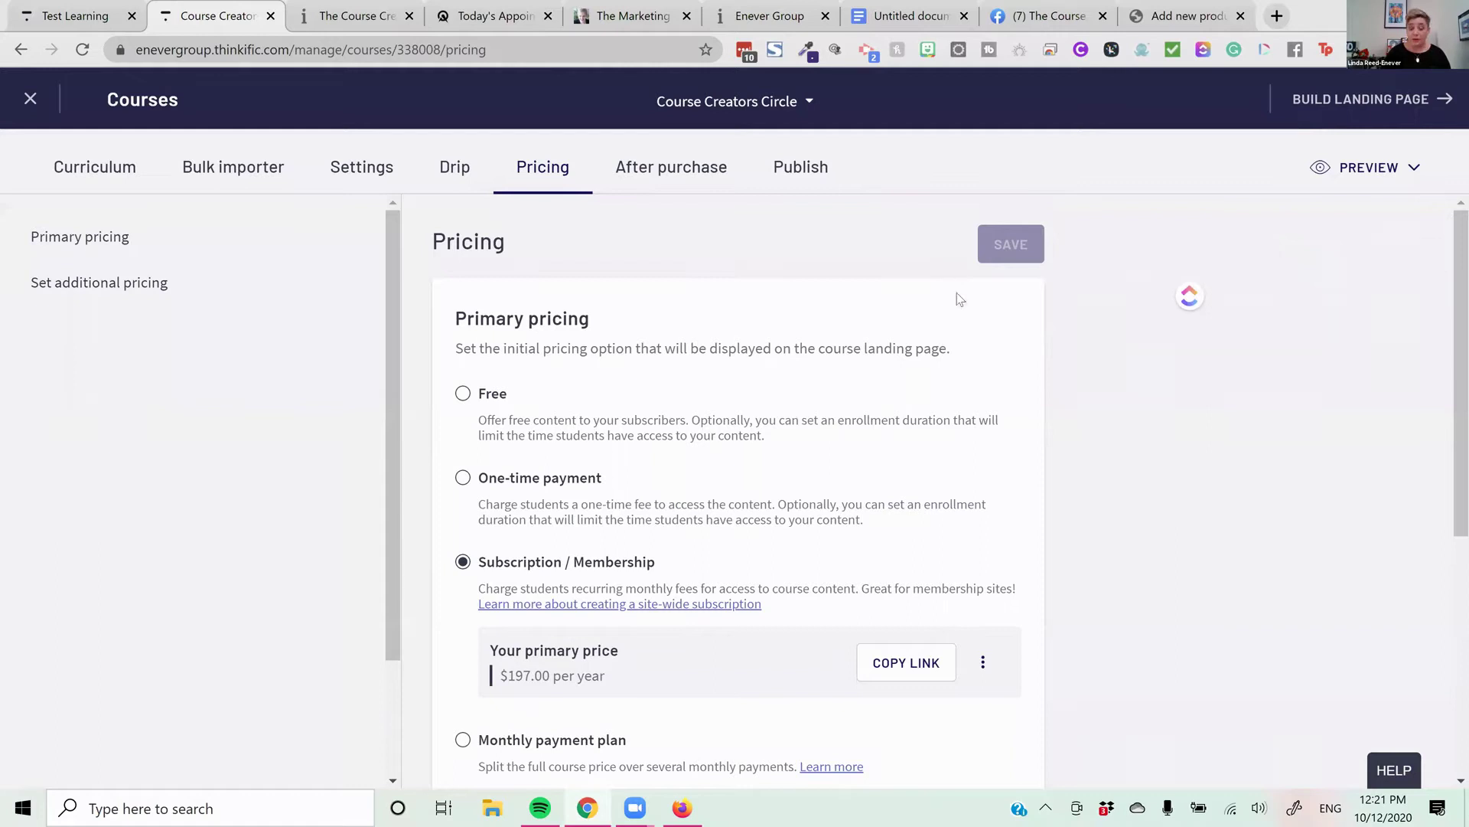
pyautogui.scroll(-4, 956, 313)
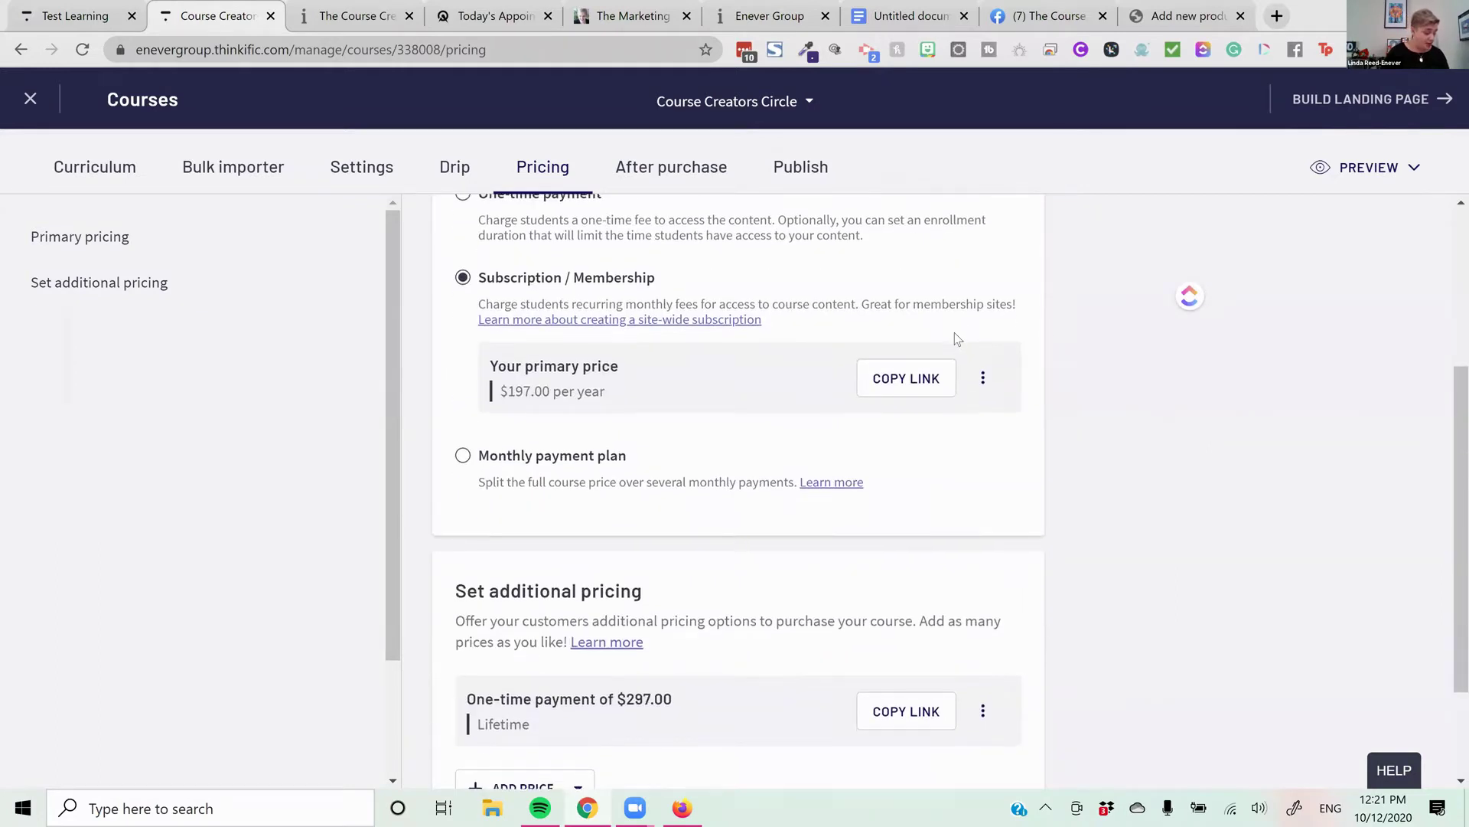
pyautogui.scroll(4, 953, 333)
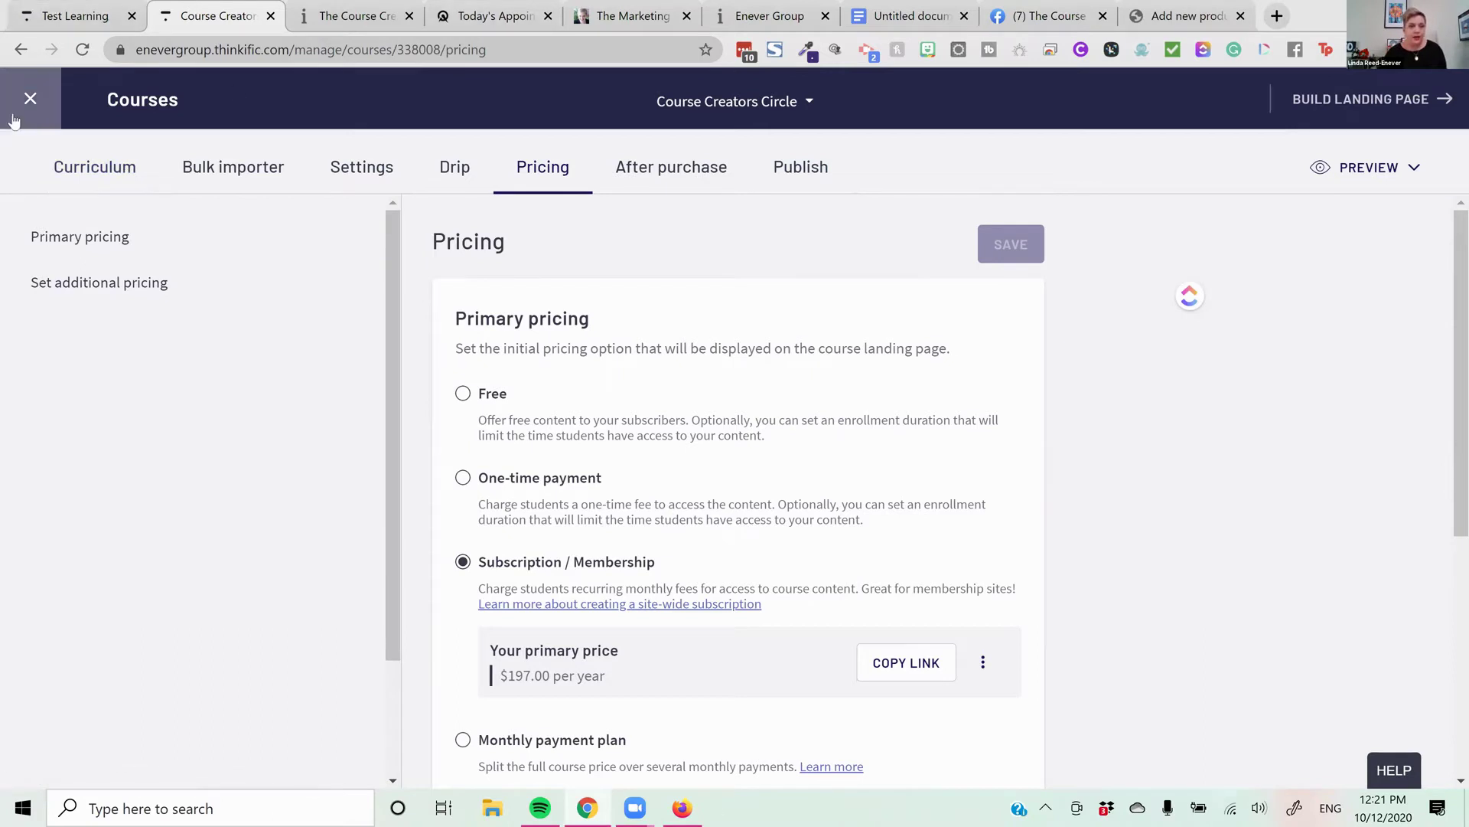
pyautogui.click(31, 100)
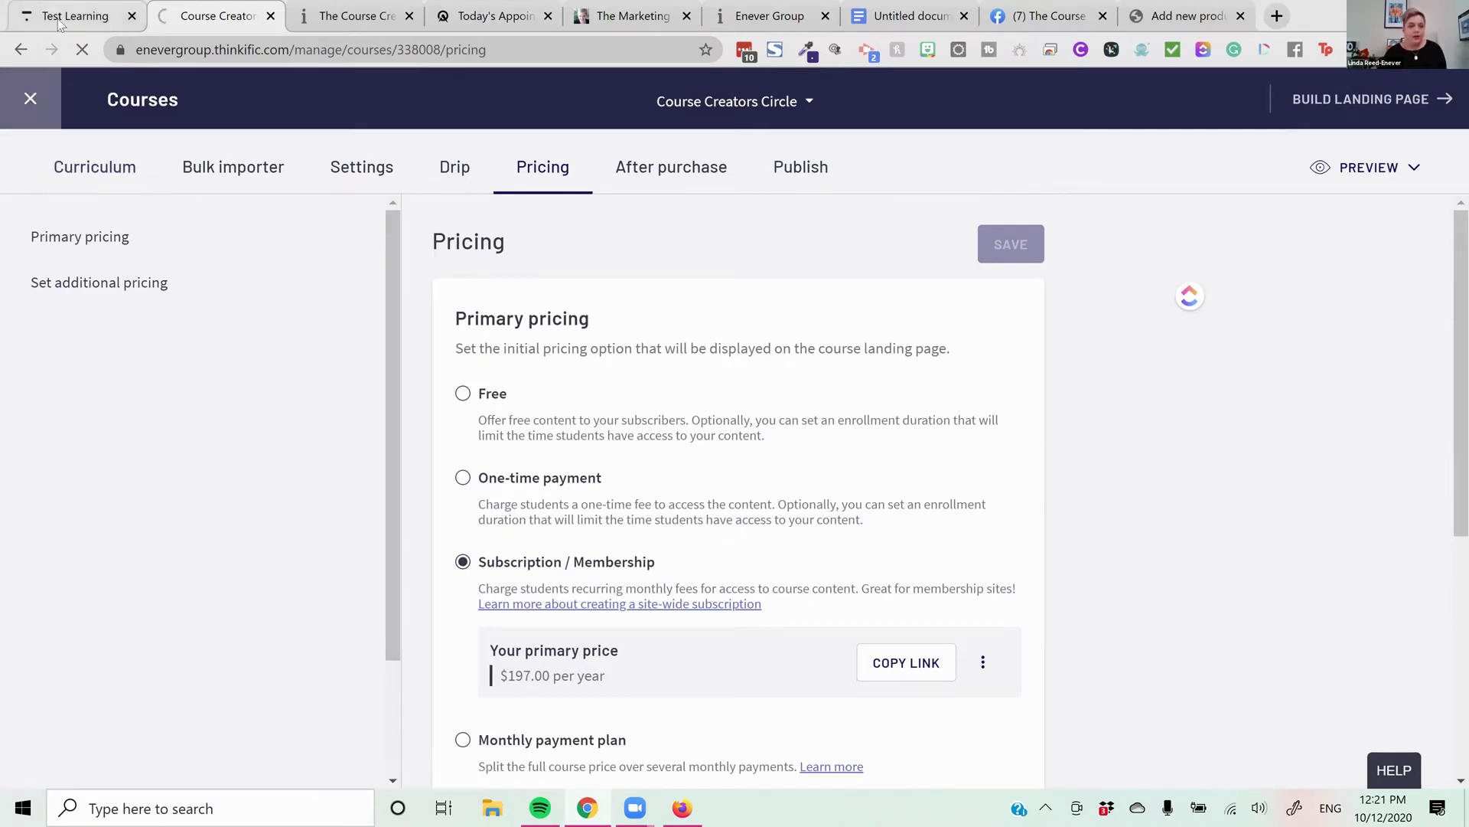
pyautogui.click(67, 21)
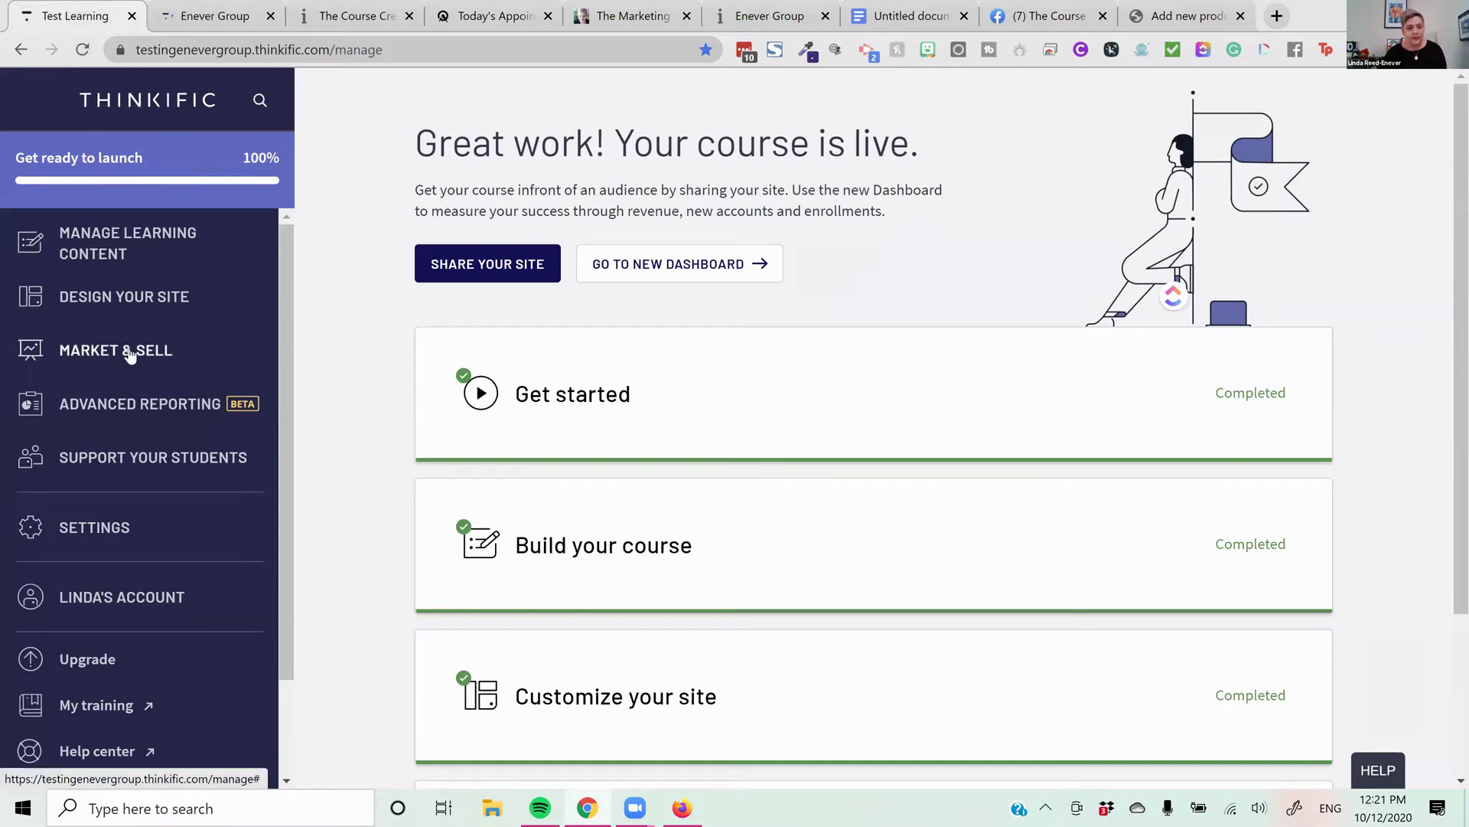
# Assign the test affiliate in Sales widgets, check the course list, then go to the main site's Courses
pyautogui.click(129, 352)
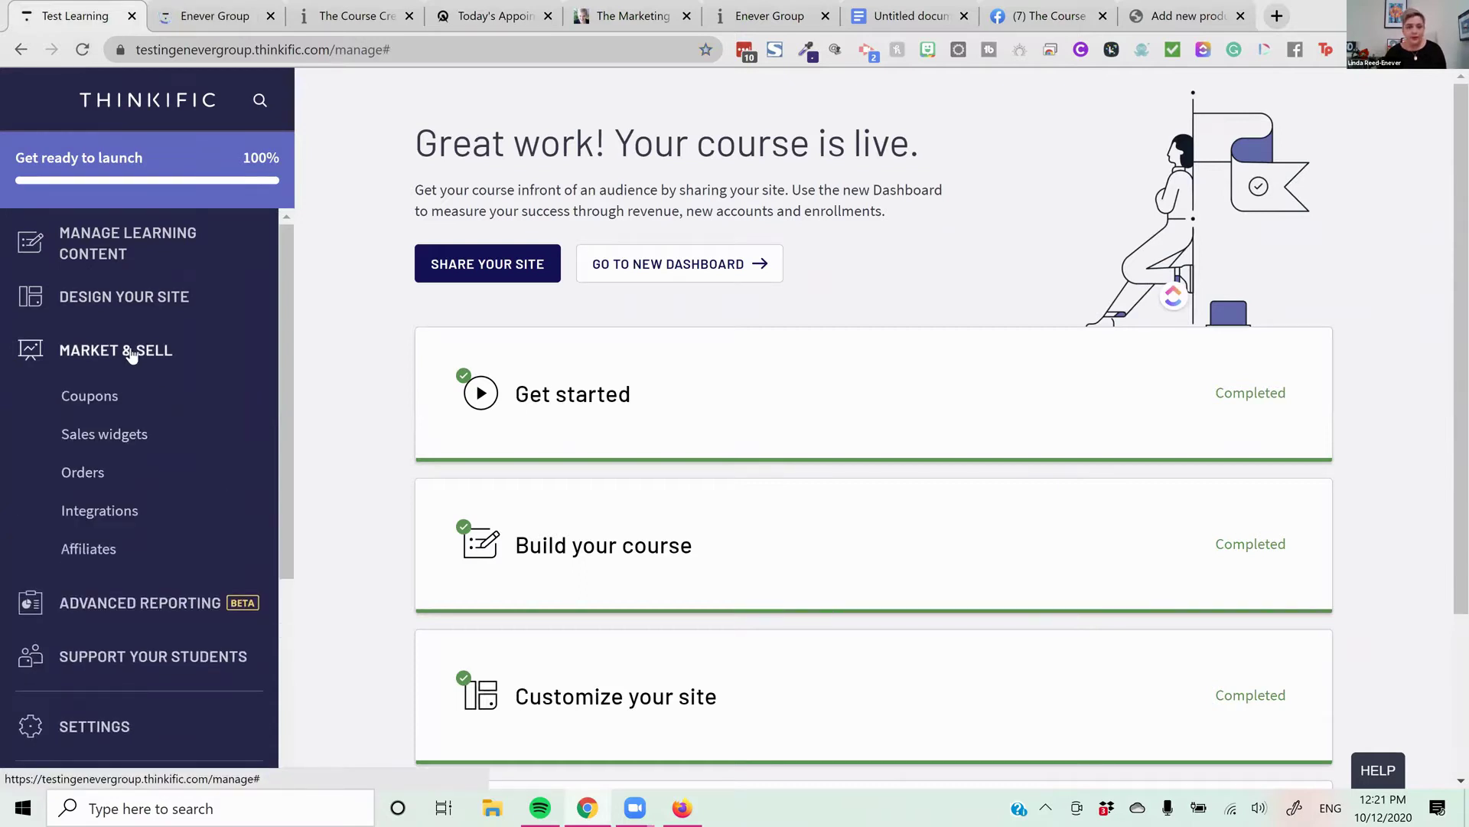
pyautogui.click(123, 434)
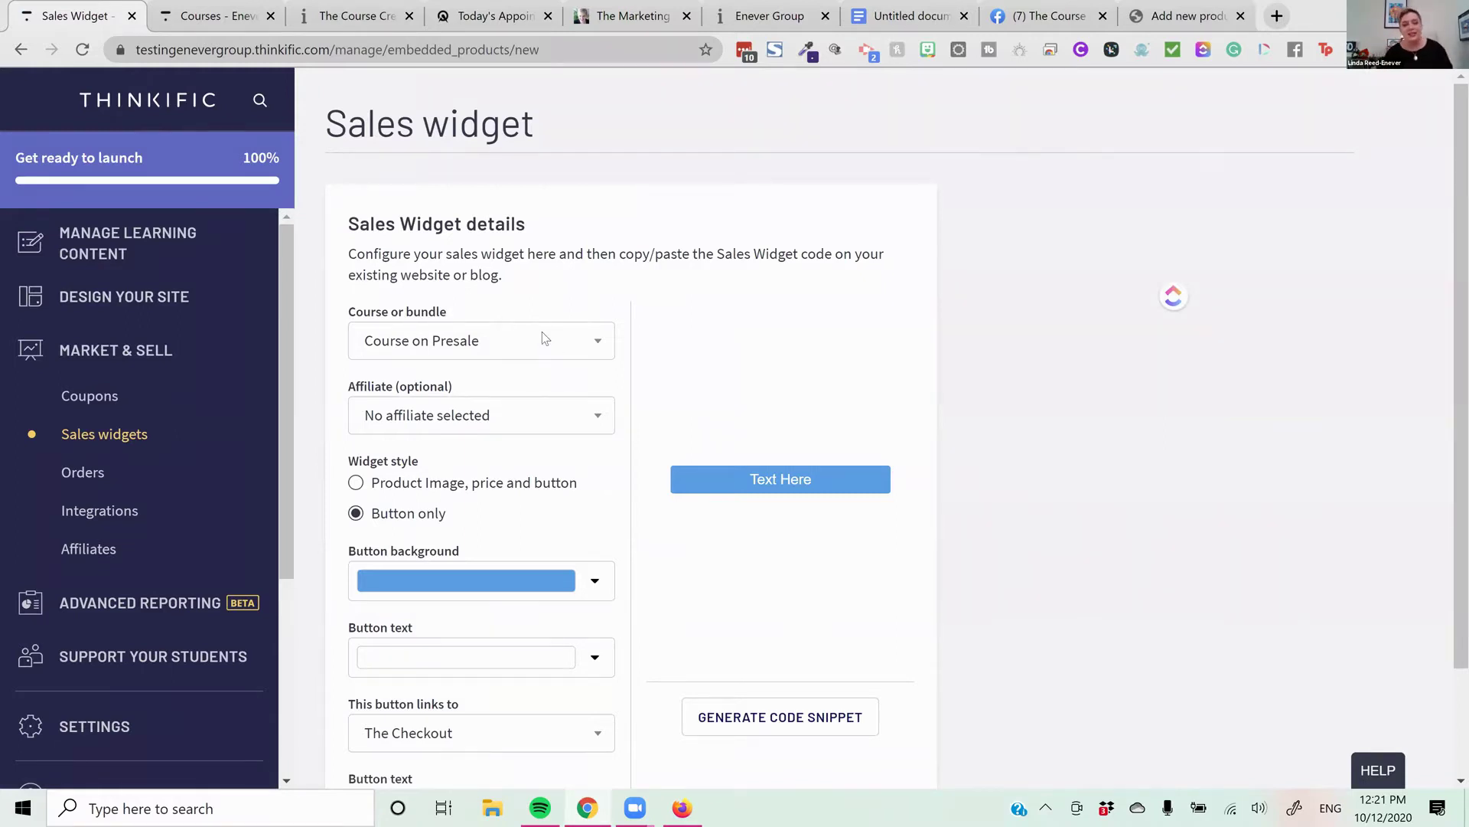
pyautogui.click(544, 425)
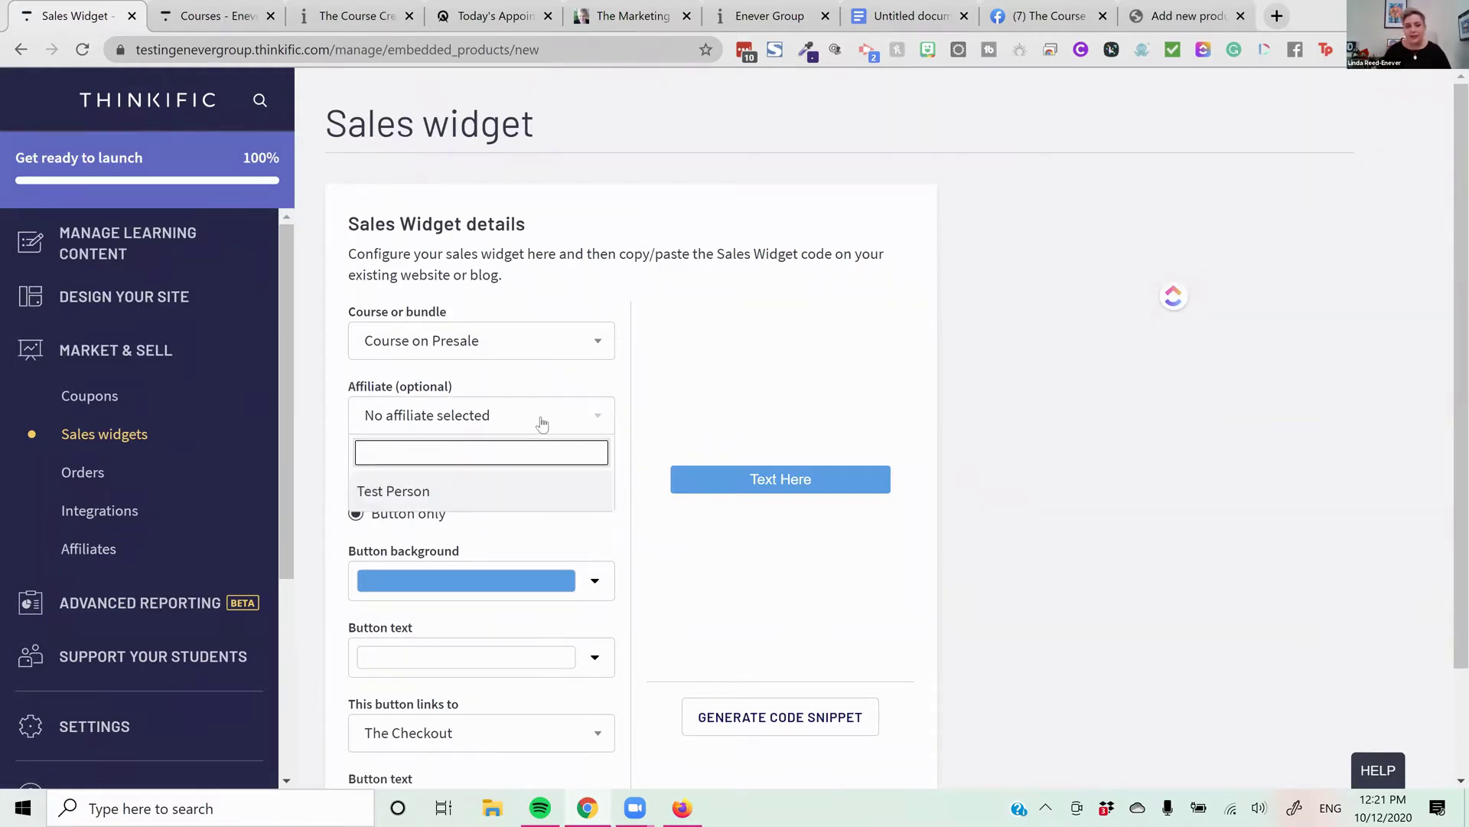
pyautogui.click(502, 492)
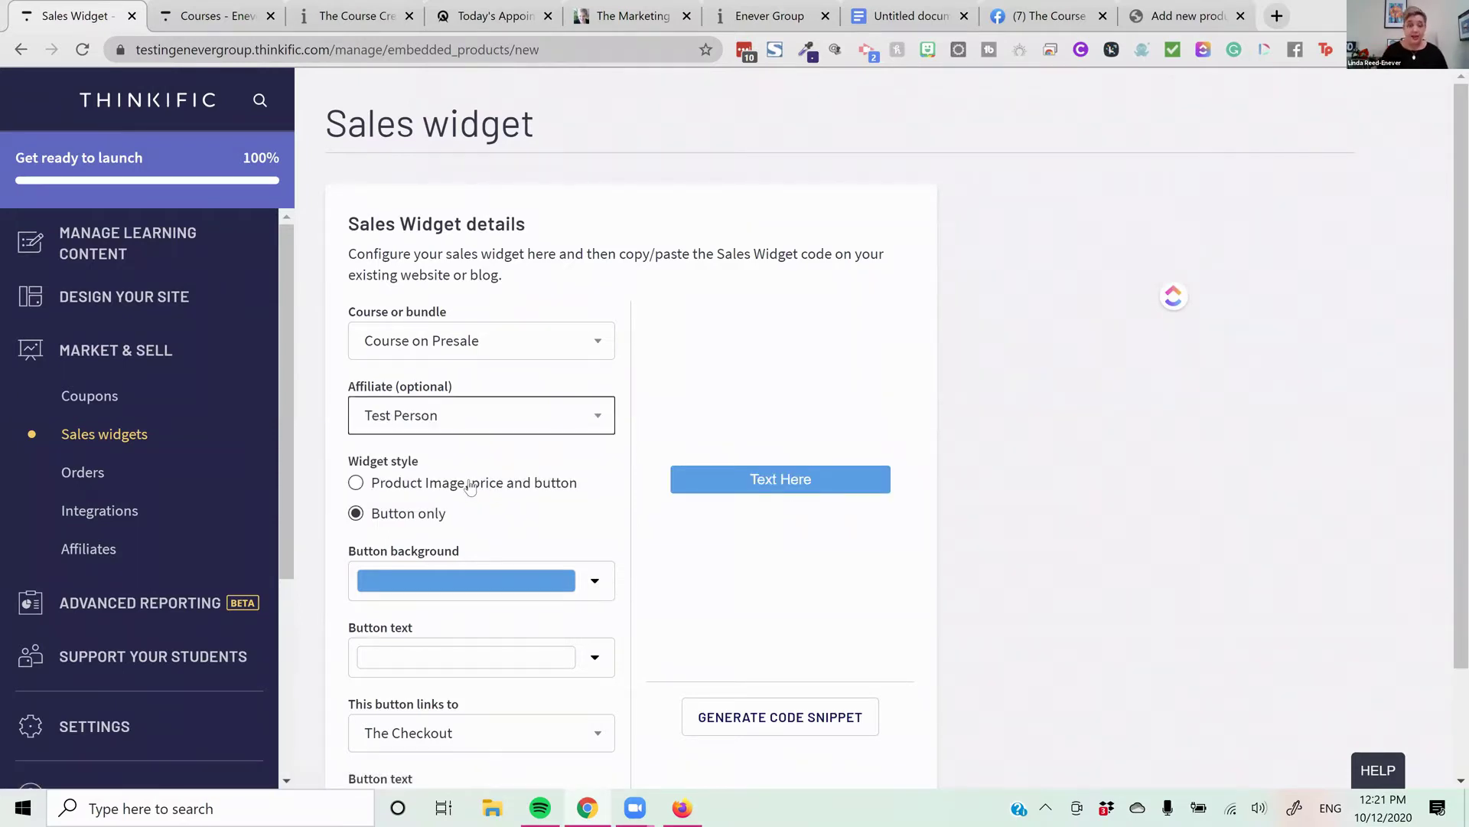
pyautogui.click(552, 345)
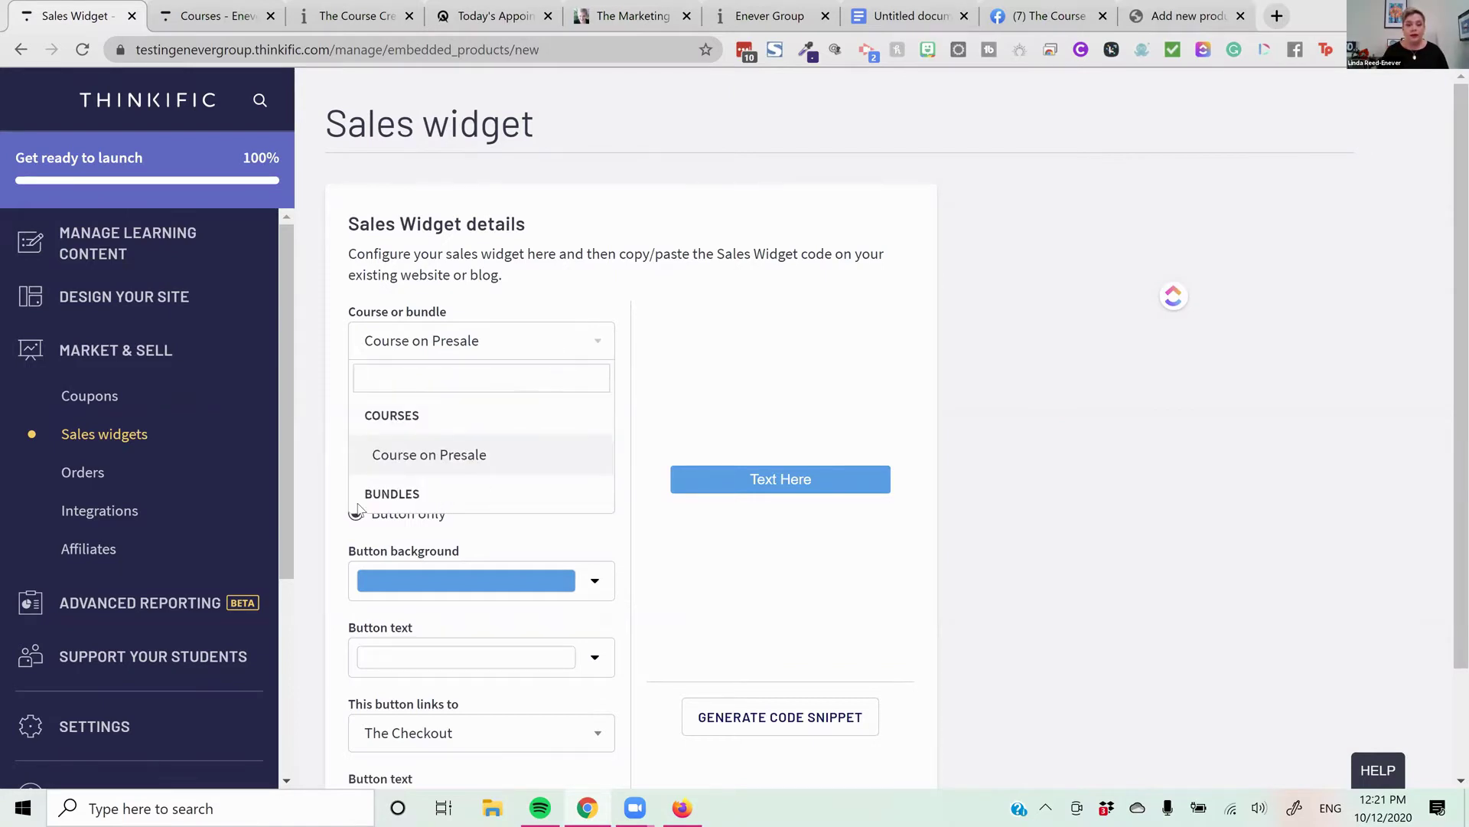
pyautogui.click(208, 17)
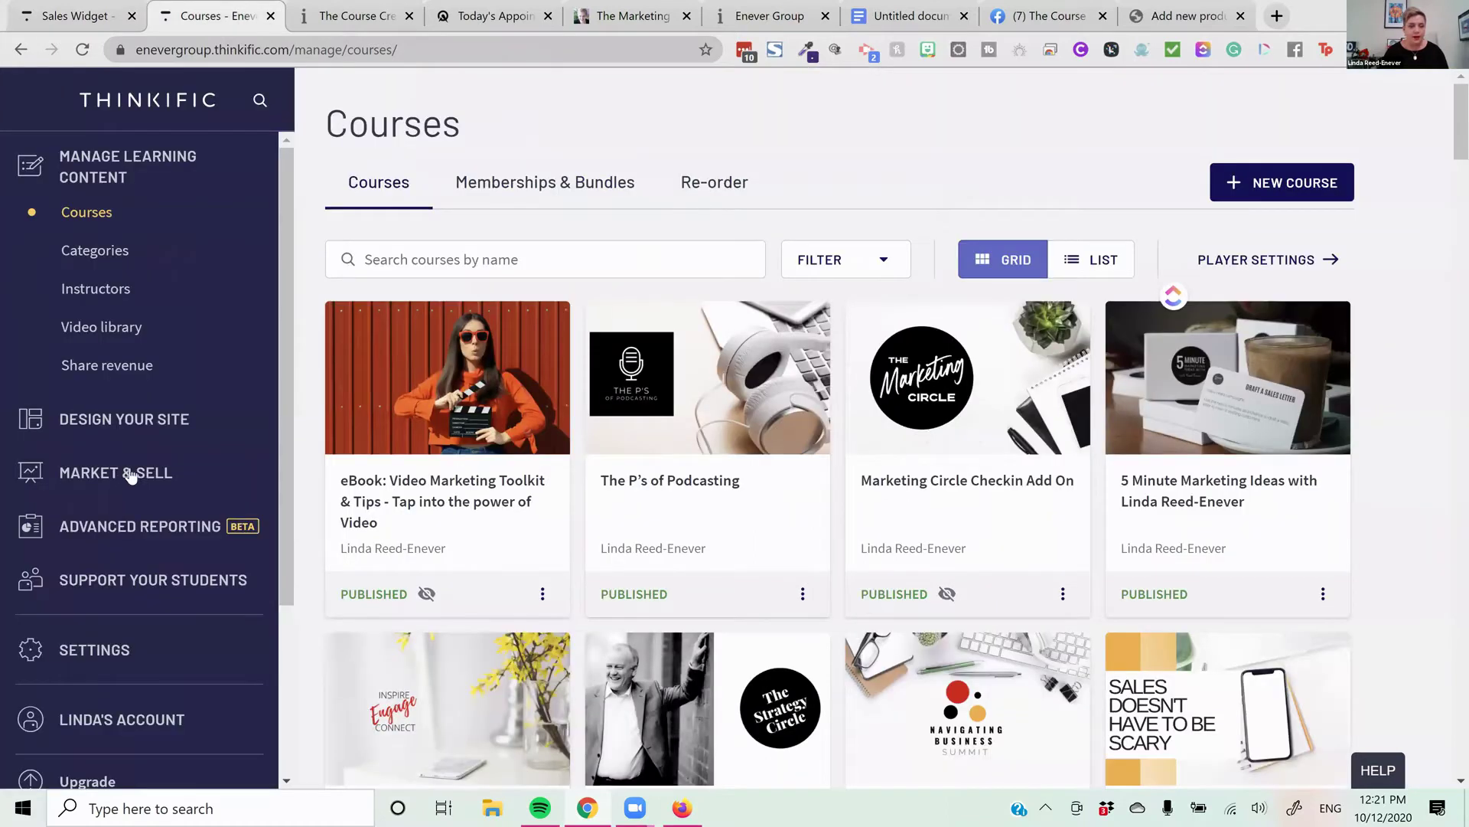
# Open the eBook sales widget builder and keep the Product Image, price and button style
pyautogui.click(157, 475)
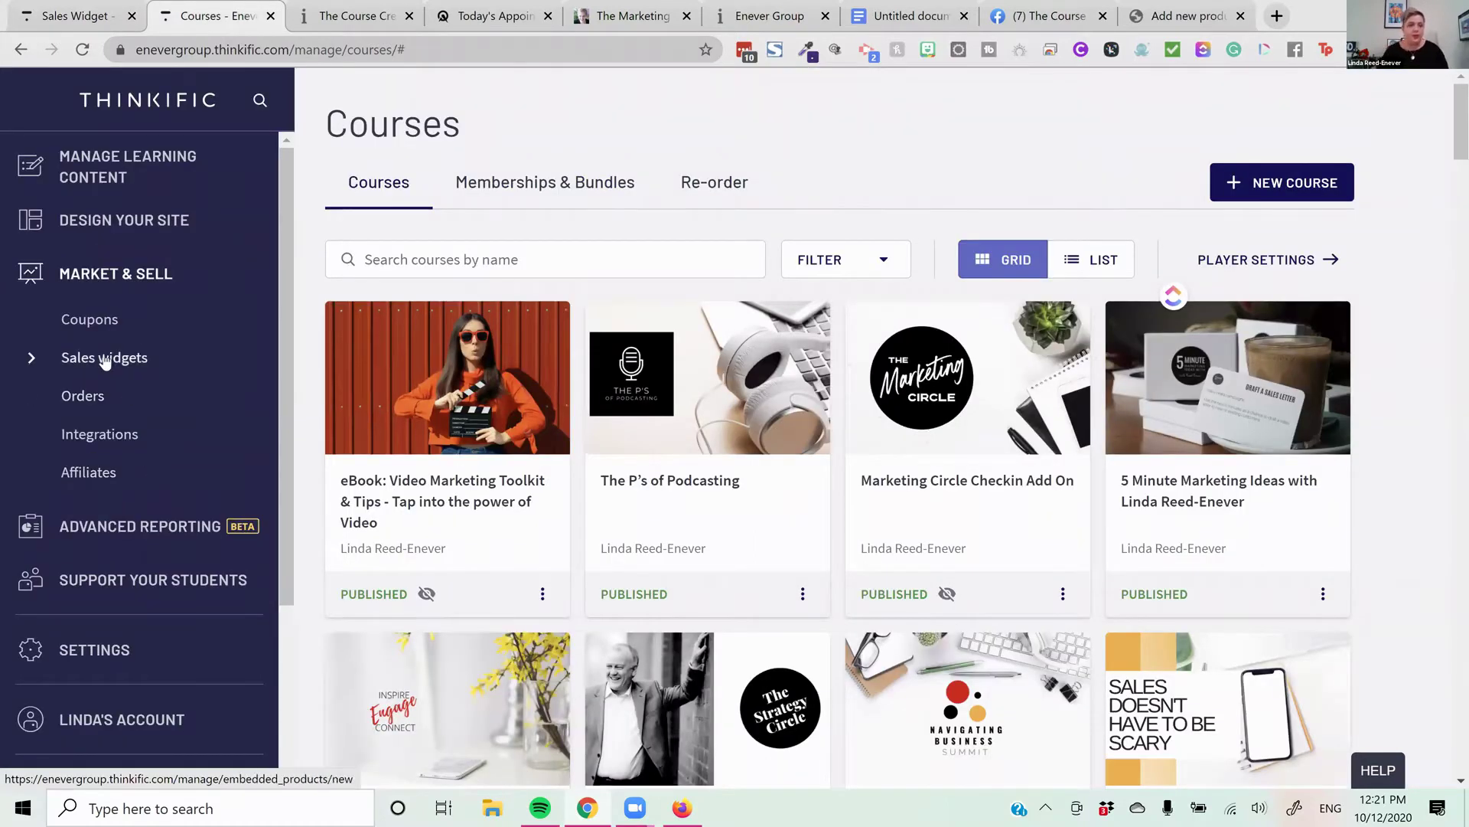
pyautogui.click(169, 356)
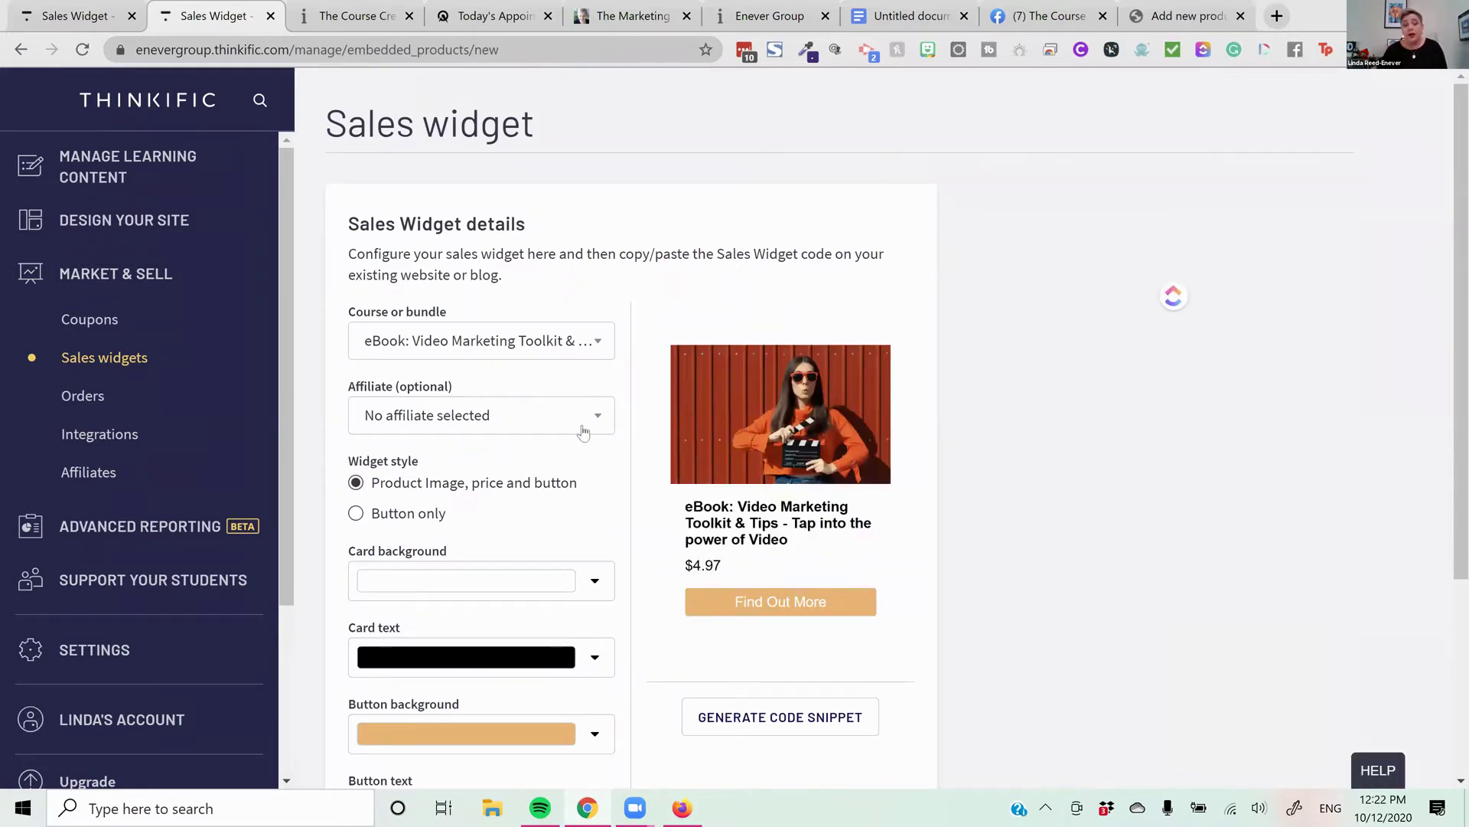
pyautogui.click(410, 518)
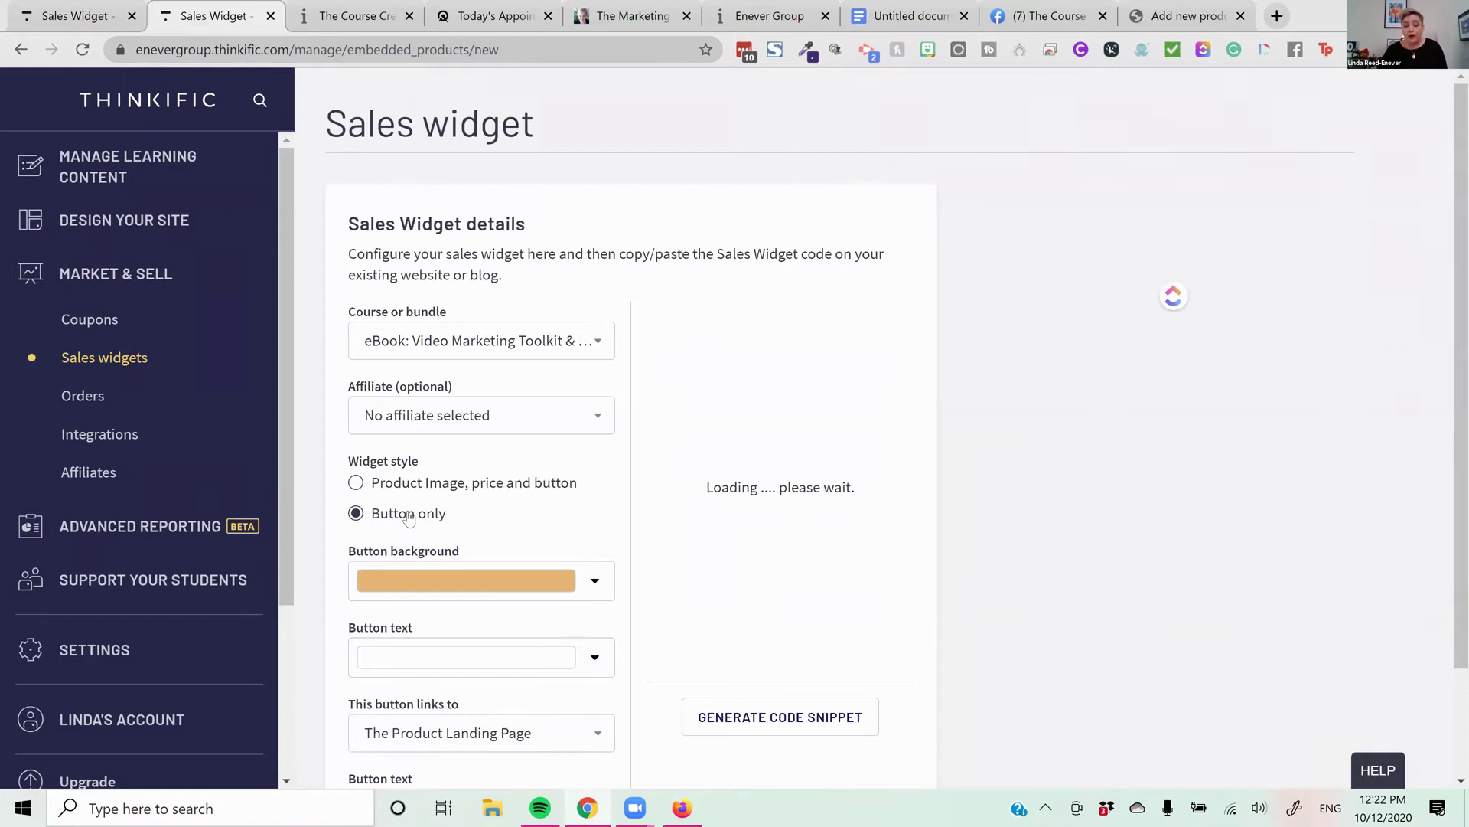
pyautogui.click(442, 485)
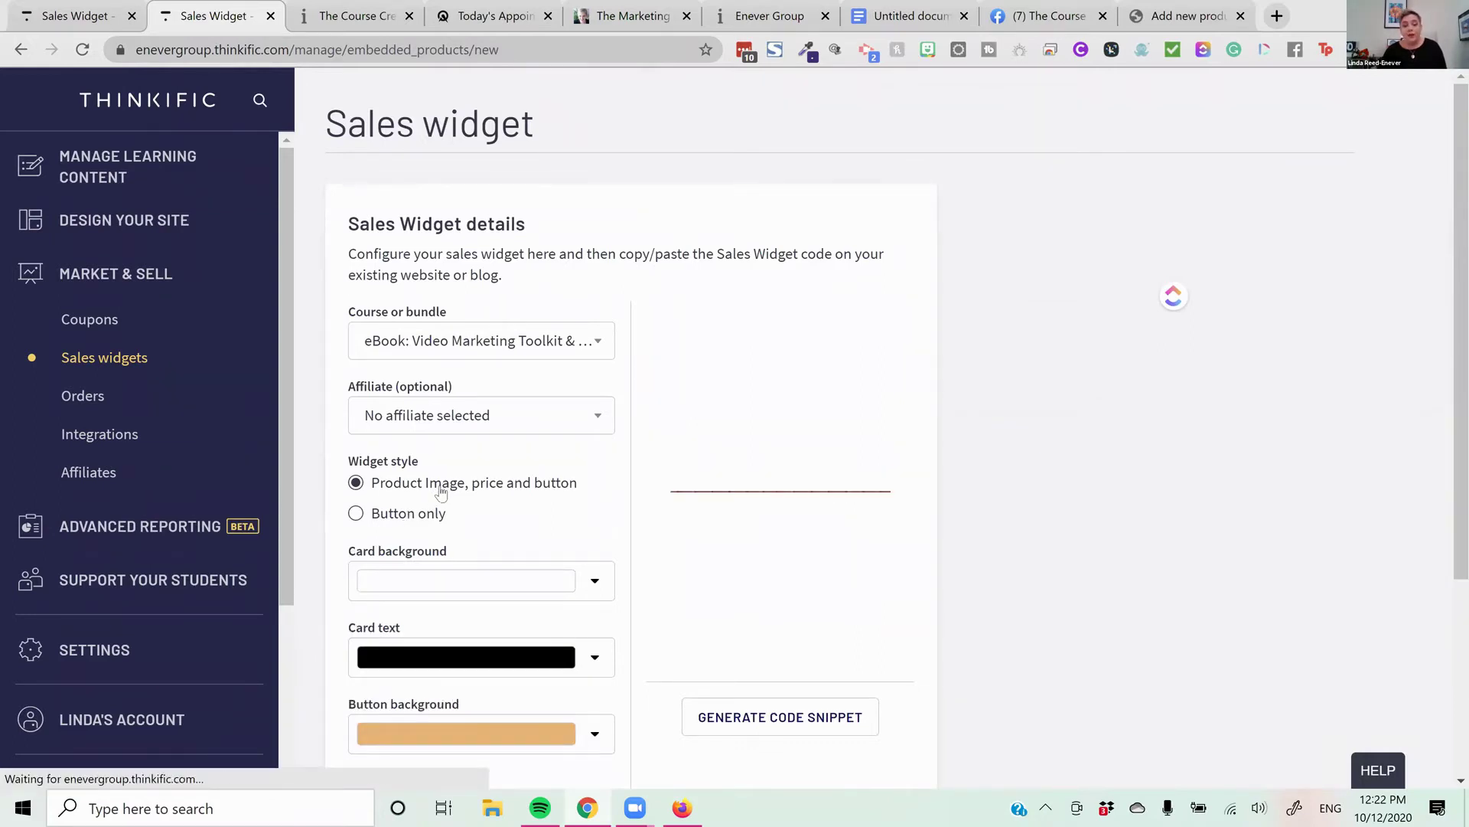
# Review the affiliate list against the coupon link notes in Google Docs
pyautogui.click(548, 418)
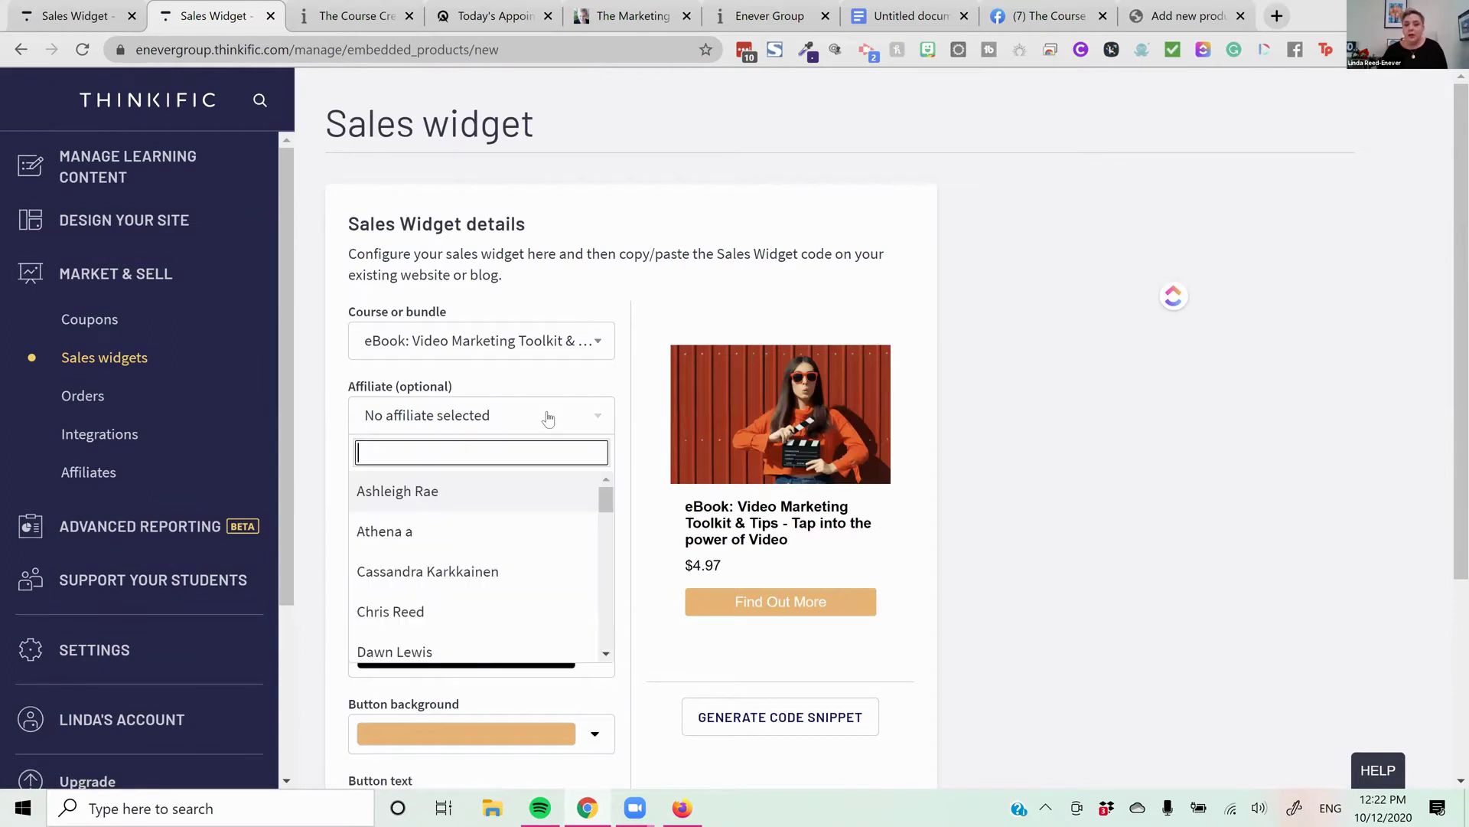
pyautogui.scroll(-7, 520, 582)
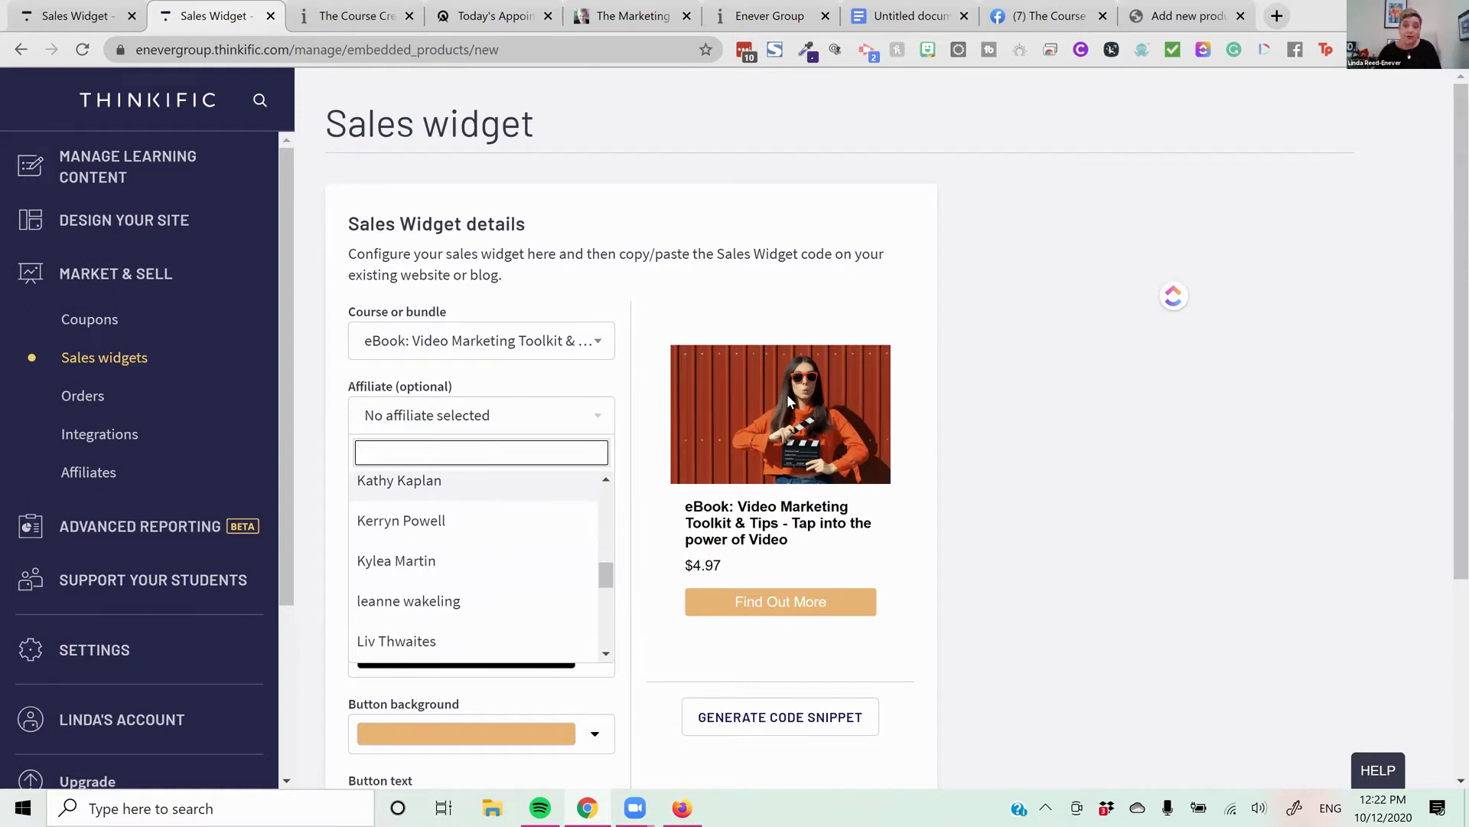
pyautogui.click(909, 15)
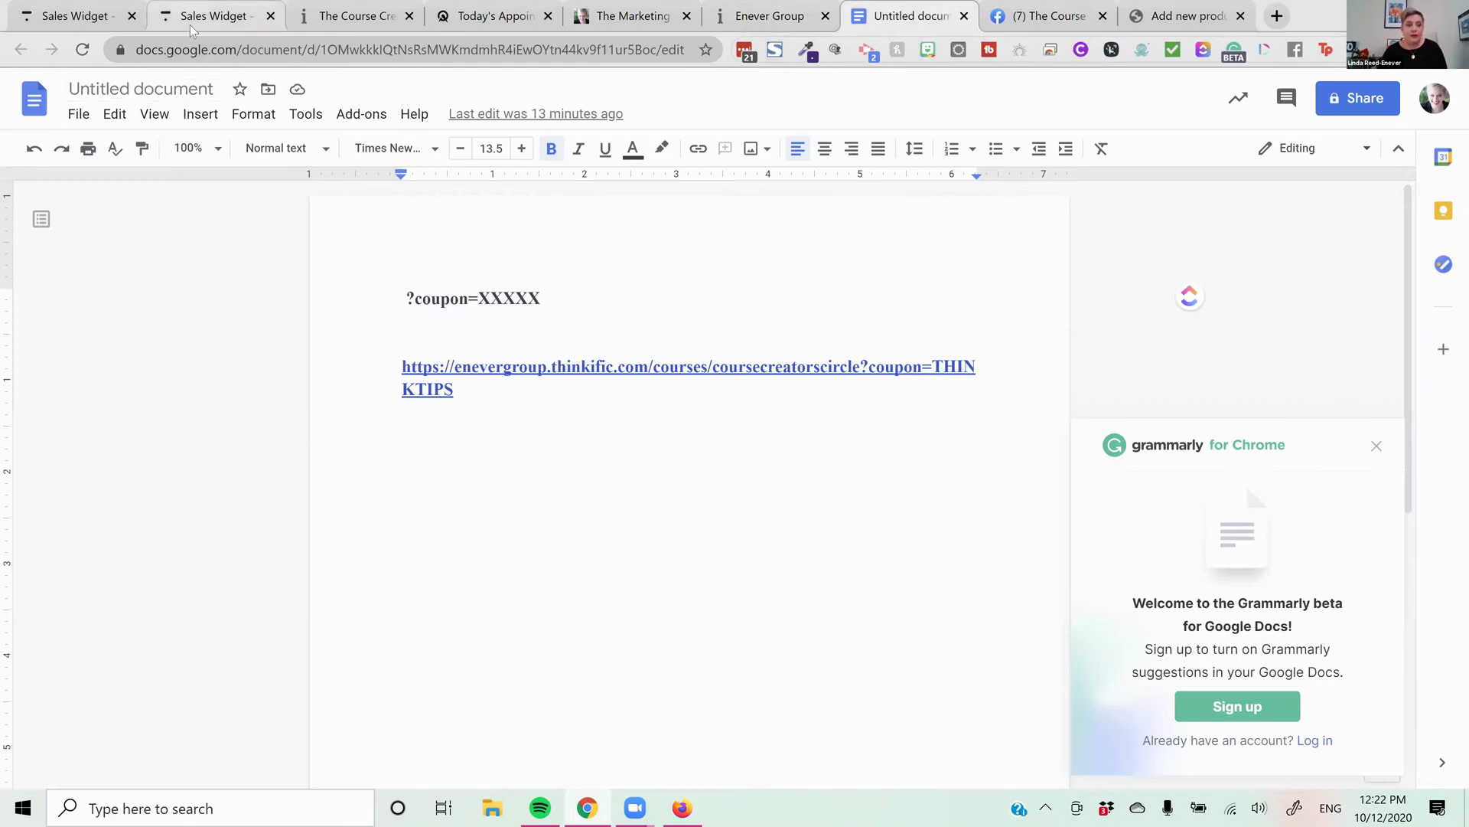
pyautogui.click(190, 18)
pyautogui.scroll(-4, 627, 358)
pyautogui.click(606, 541)
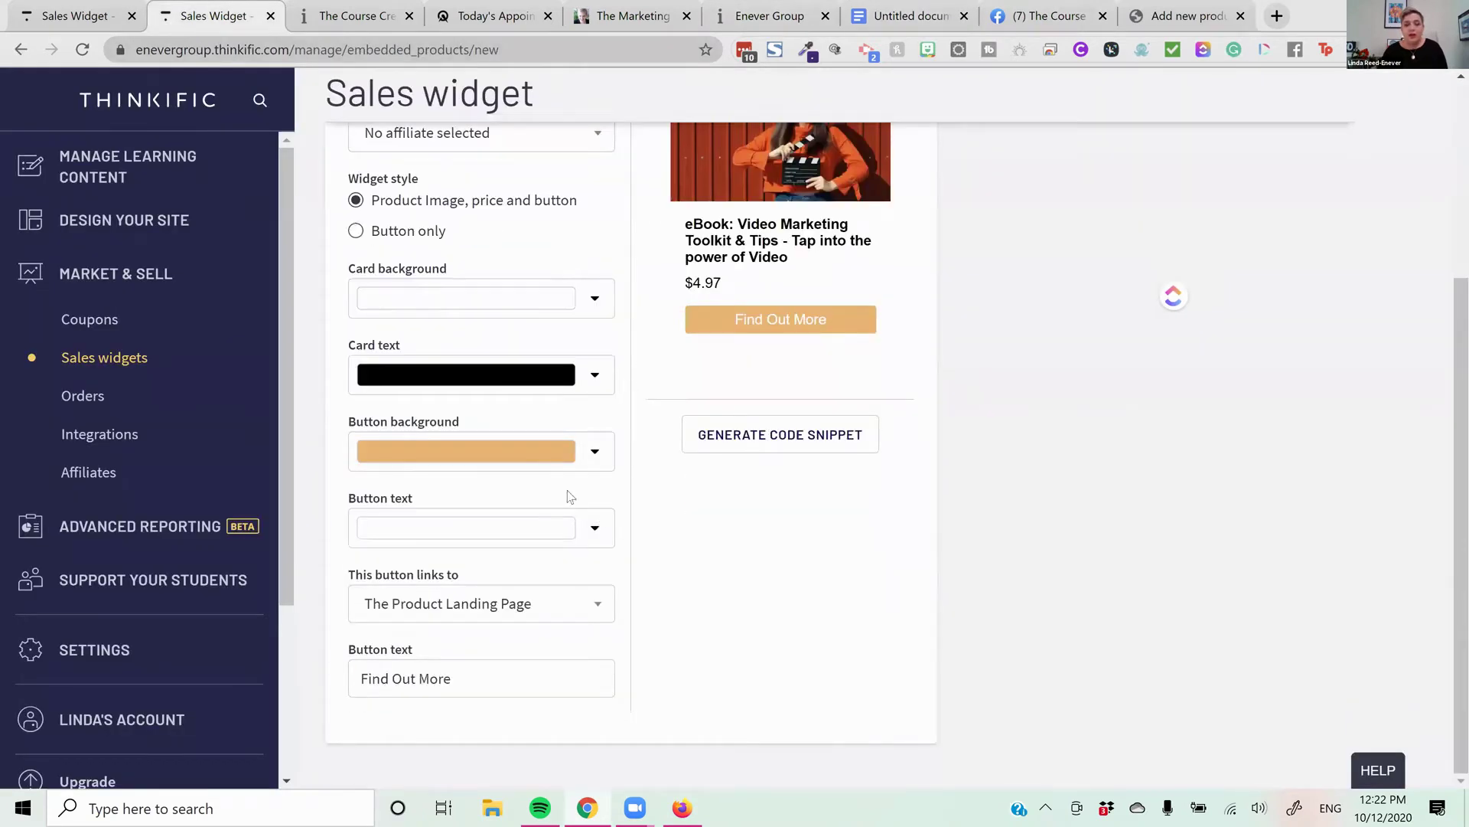
# Keep default button colours, landing-page link and 'Find Out More' label, then generate the embed code
pyautogui.click(569, 459)
pyautogui.click(568, 456)
pyautogui.click(619, 527)
pyautogui.click(634, 514)
pyautogui.click(517, 613)
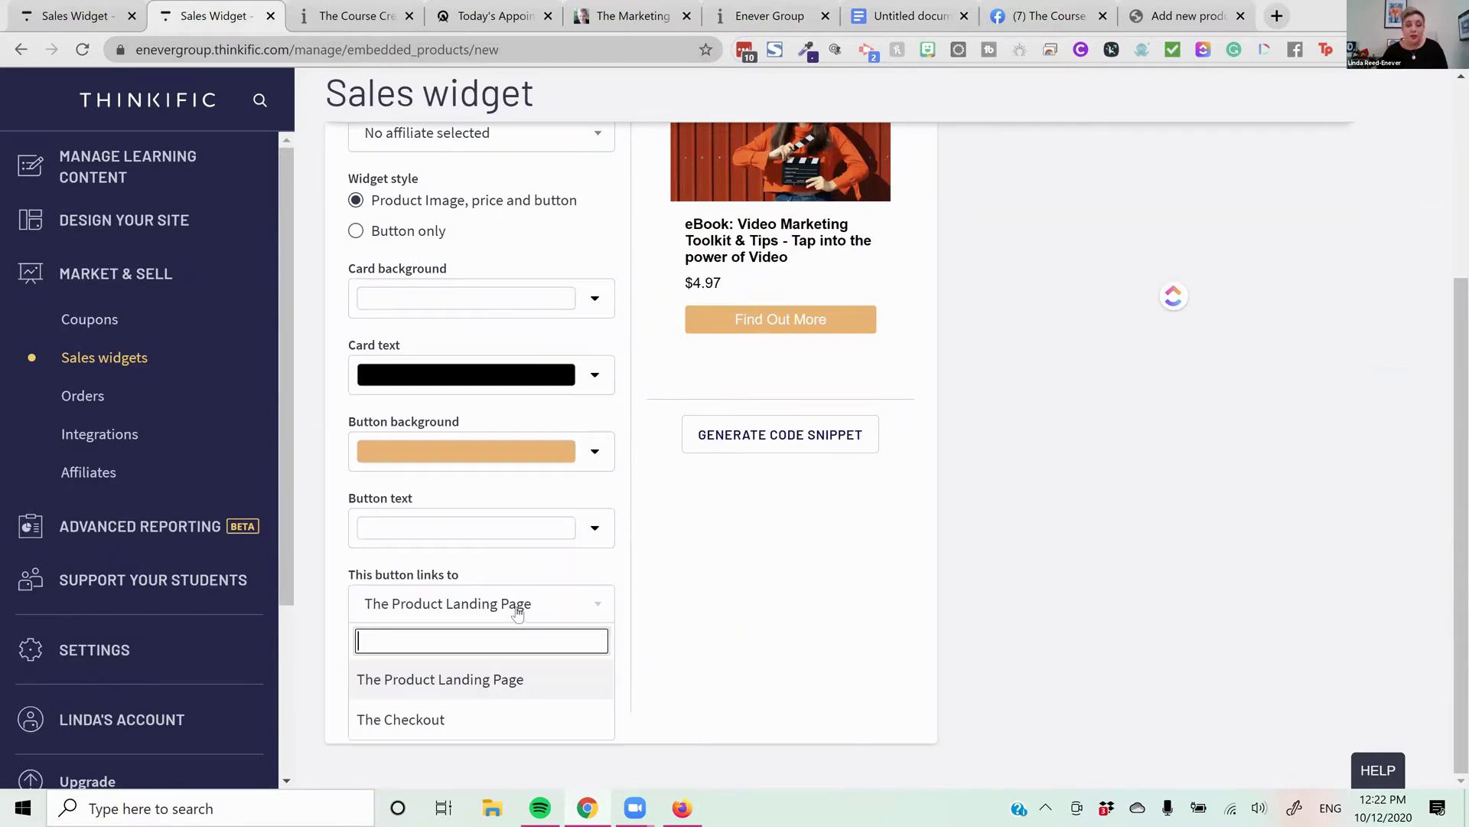
pyautogui.click(1127, 575)
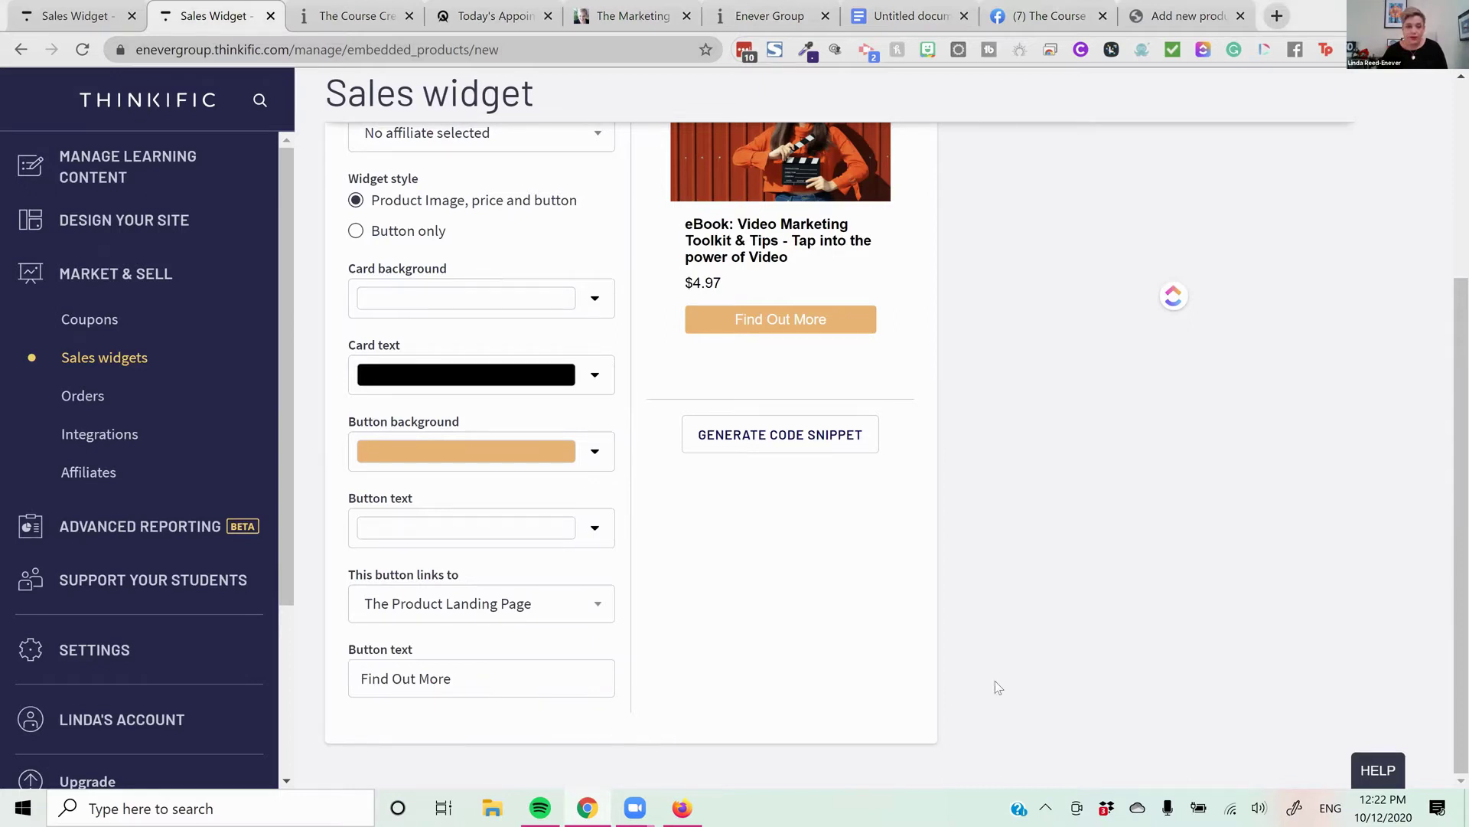
pyautogui.click(482, 614)
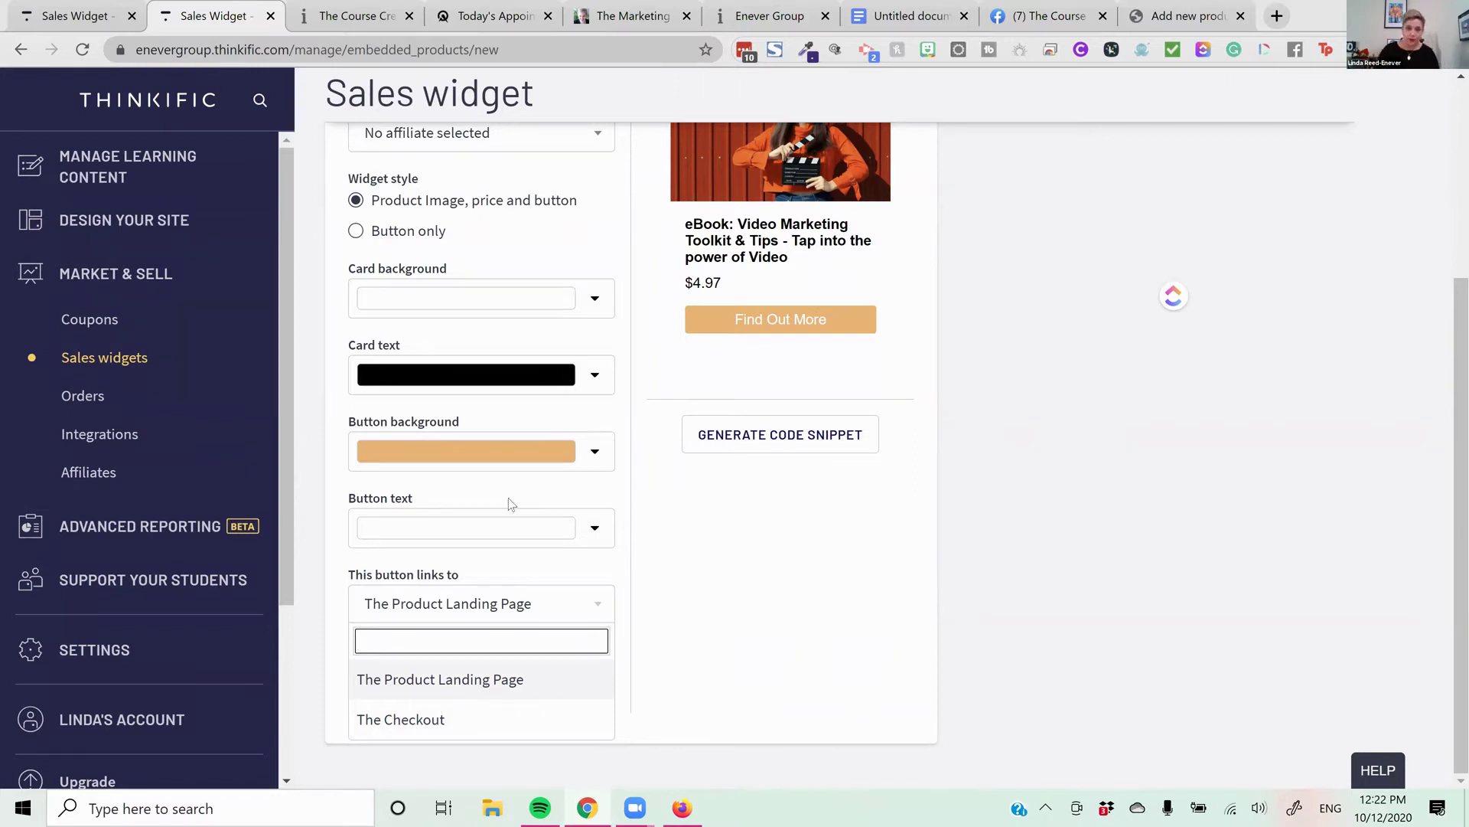
pyautogui.click(704, 559)
pyautogui.click(487, 678)
pyautogui.click(841, 440)
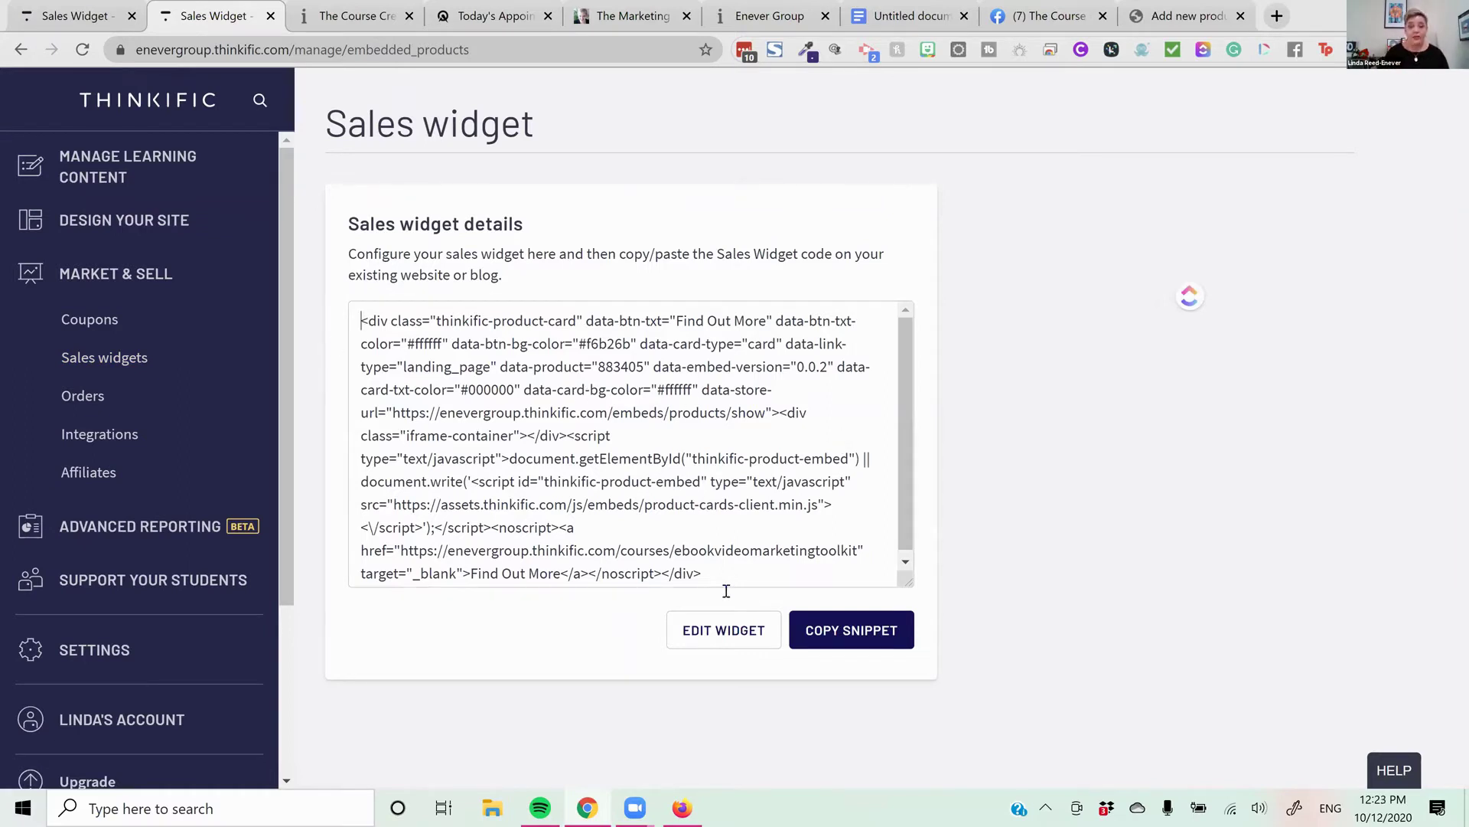
pyautogui.click(705, 498)
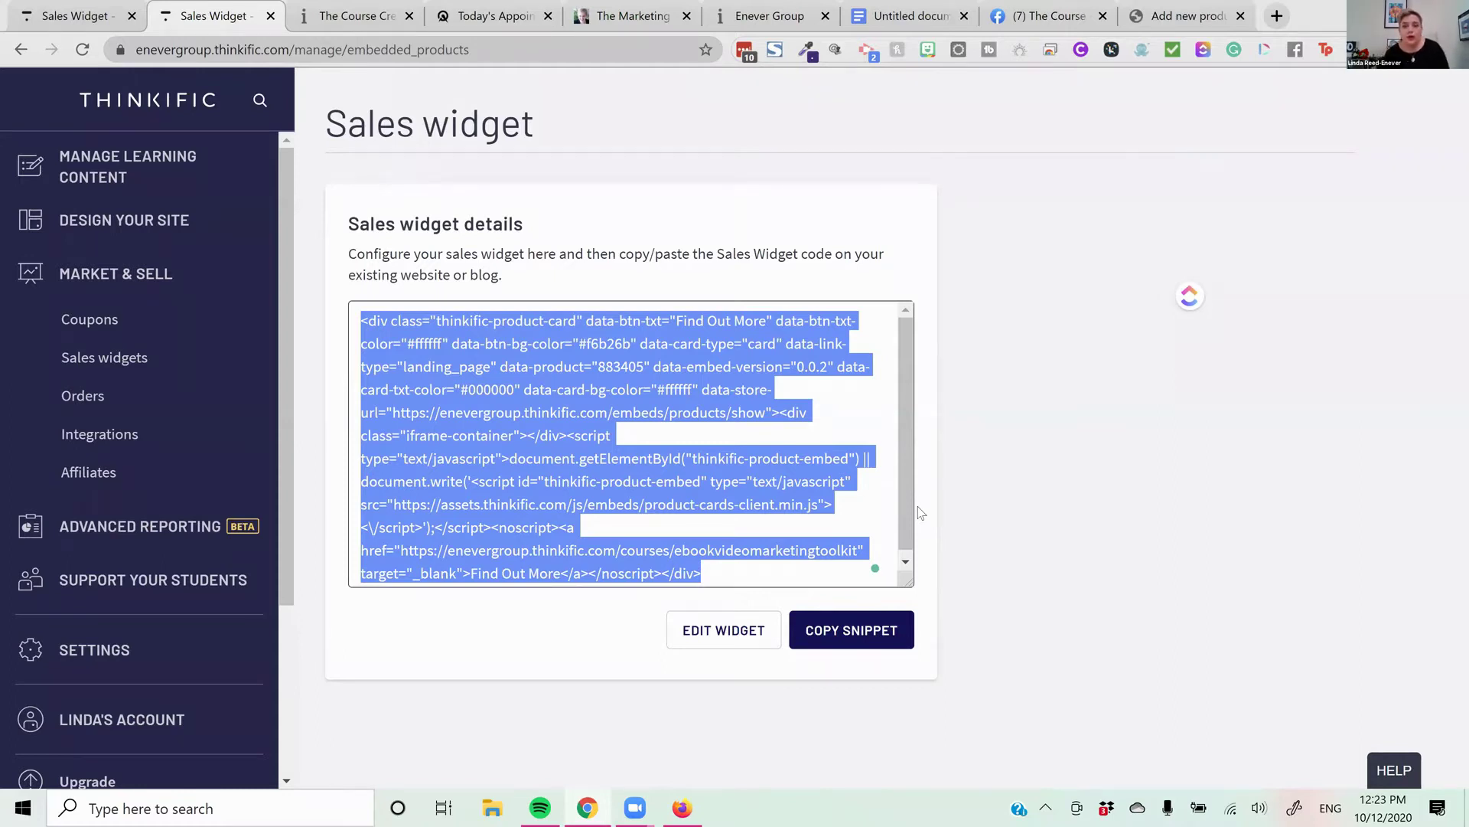
pyautogui.click(1046, 304)
pyautogui.click(979, 299)
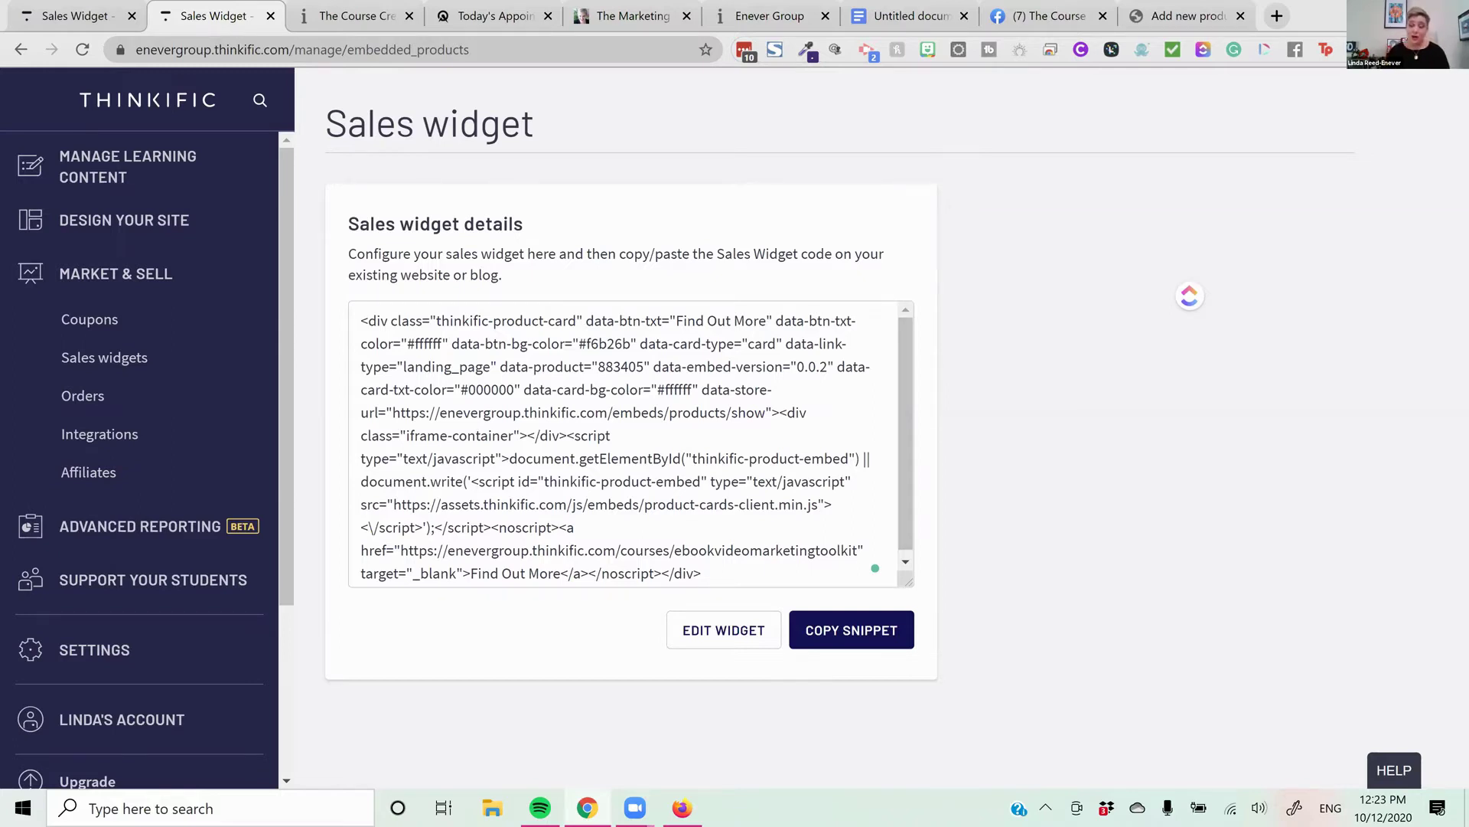
pyautogui.click(132, 176)
# Browse the Courses grid and open the Course Creators Circle course card
pyautogui.click(114, 214)
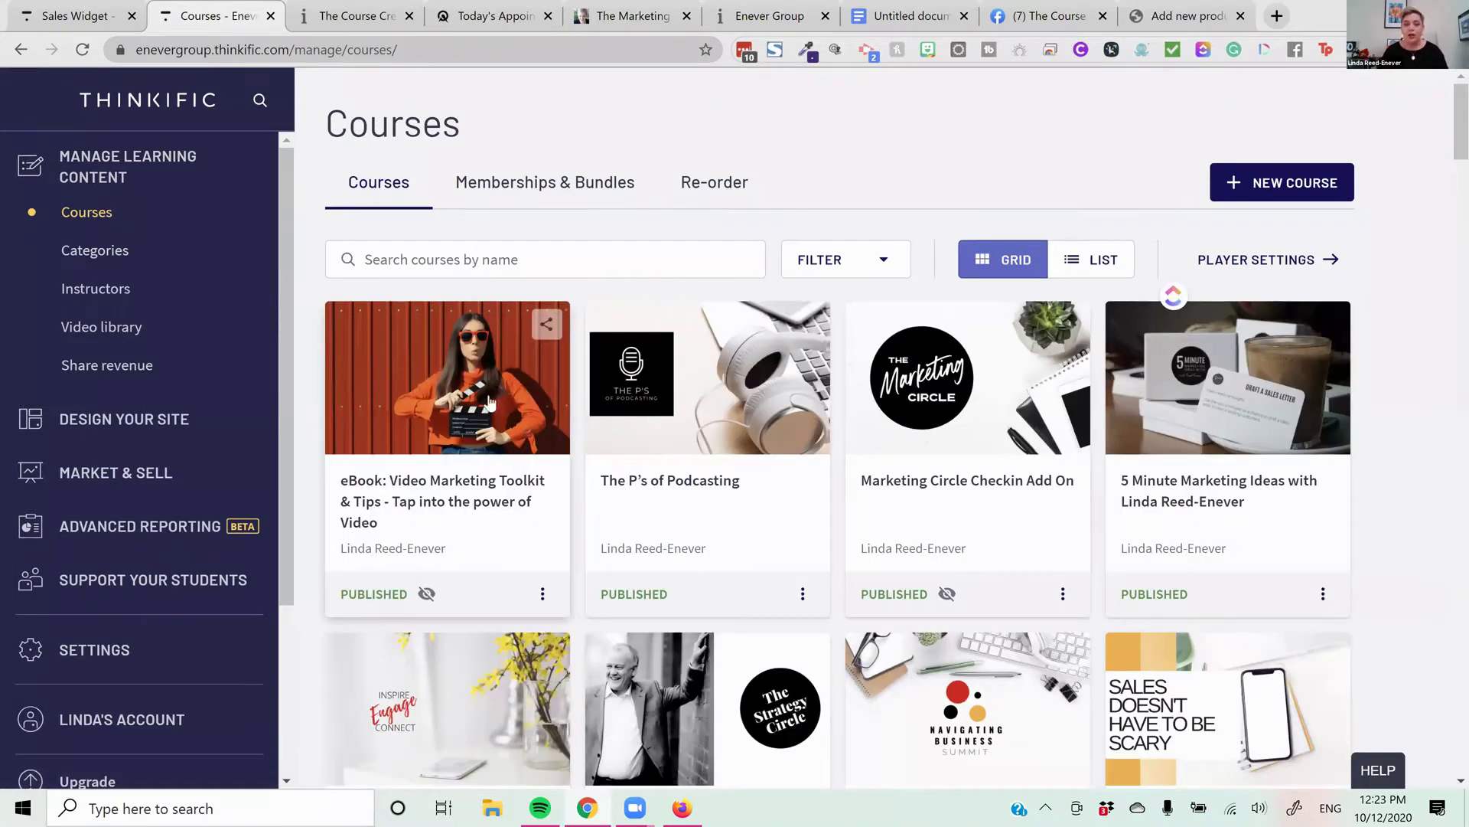
pyautogui.scroll(-1, 557, 414)
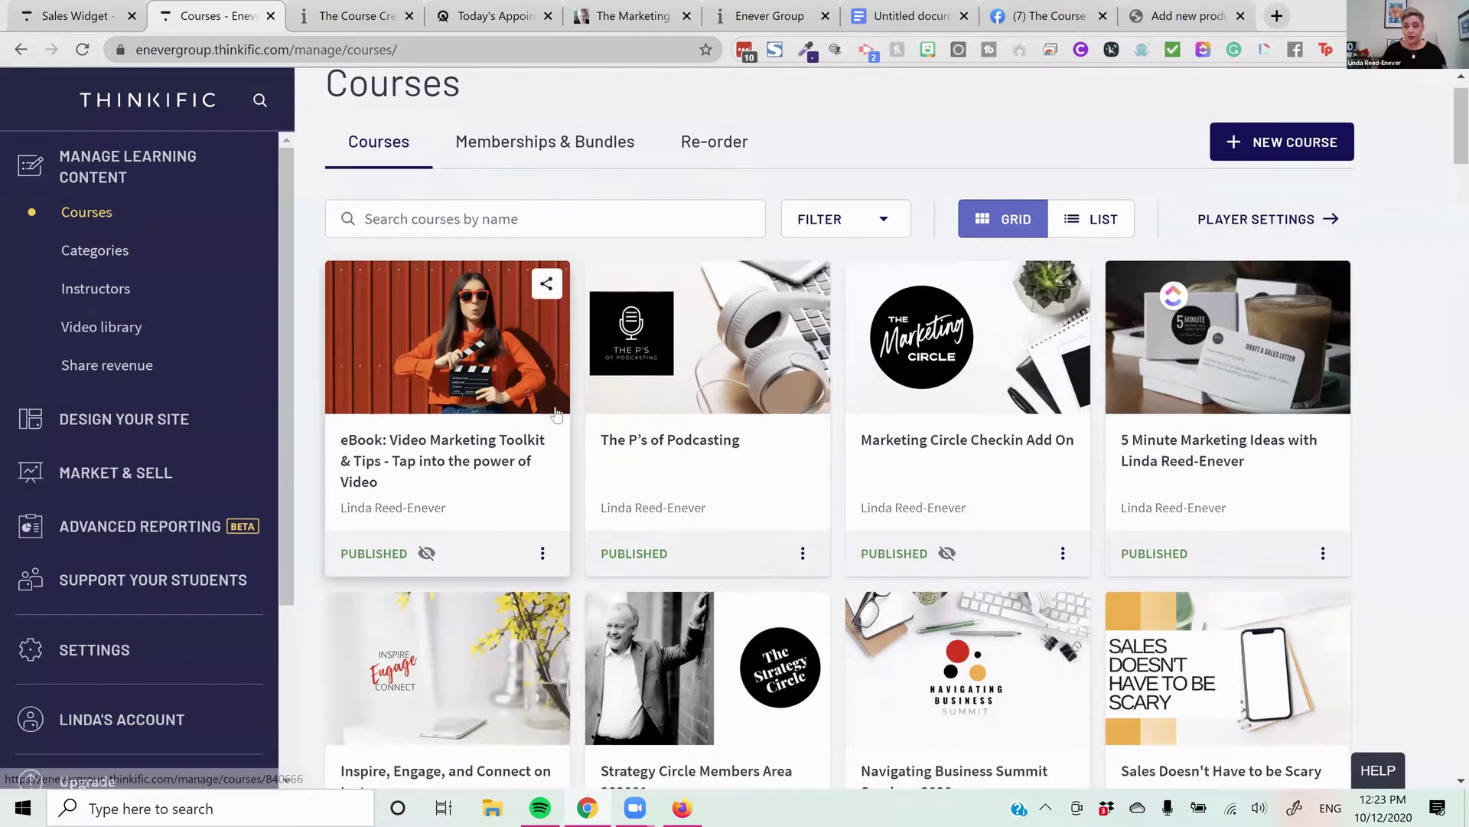
pyautogui.scroll(-5, 557, 414)
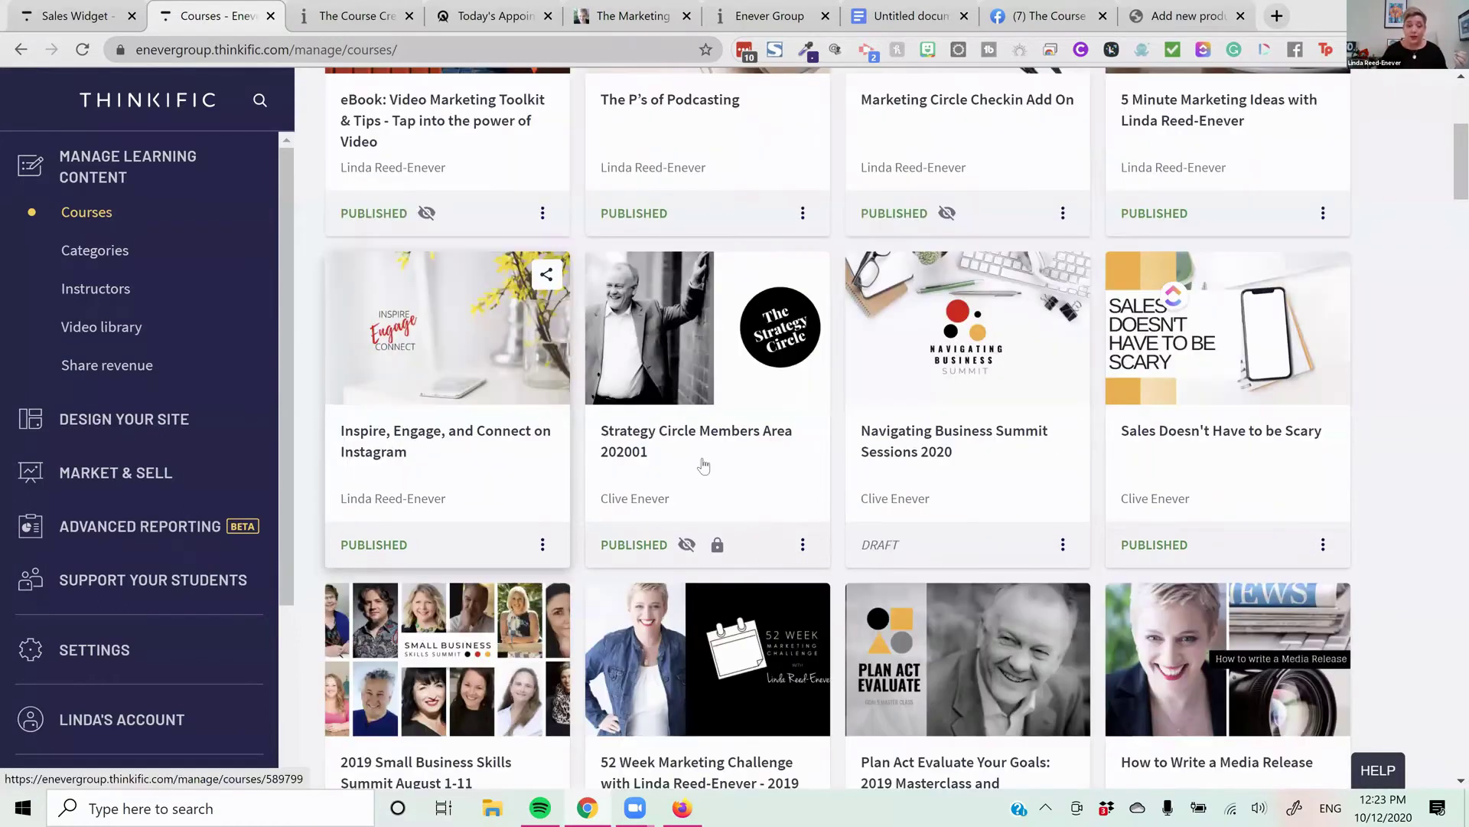
pyautogui.scroll(1, 766, 444)
pyautogui.scroll(-1, 955, 456)
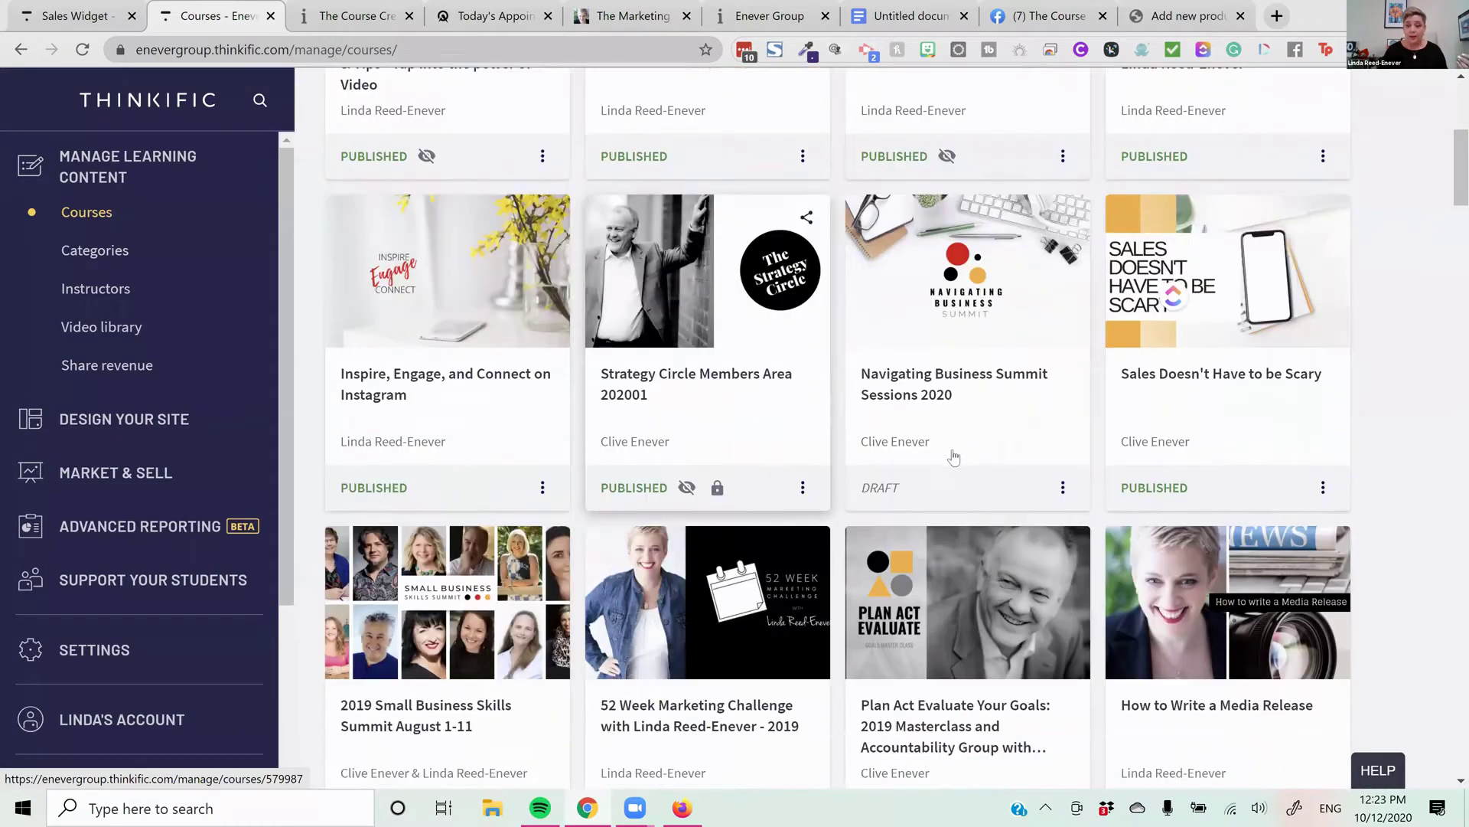
pyautogui.scroll(-5, 955, 456)
pyautogui.scroll(1, 951, 453)
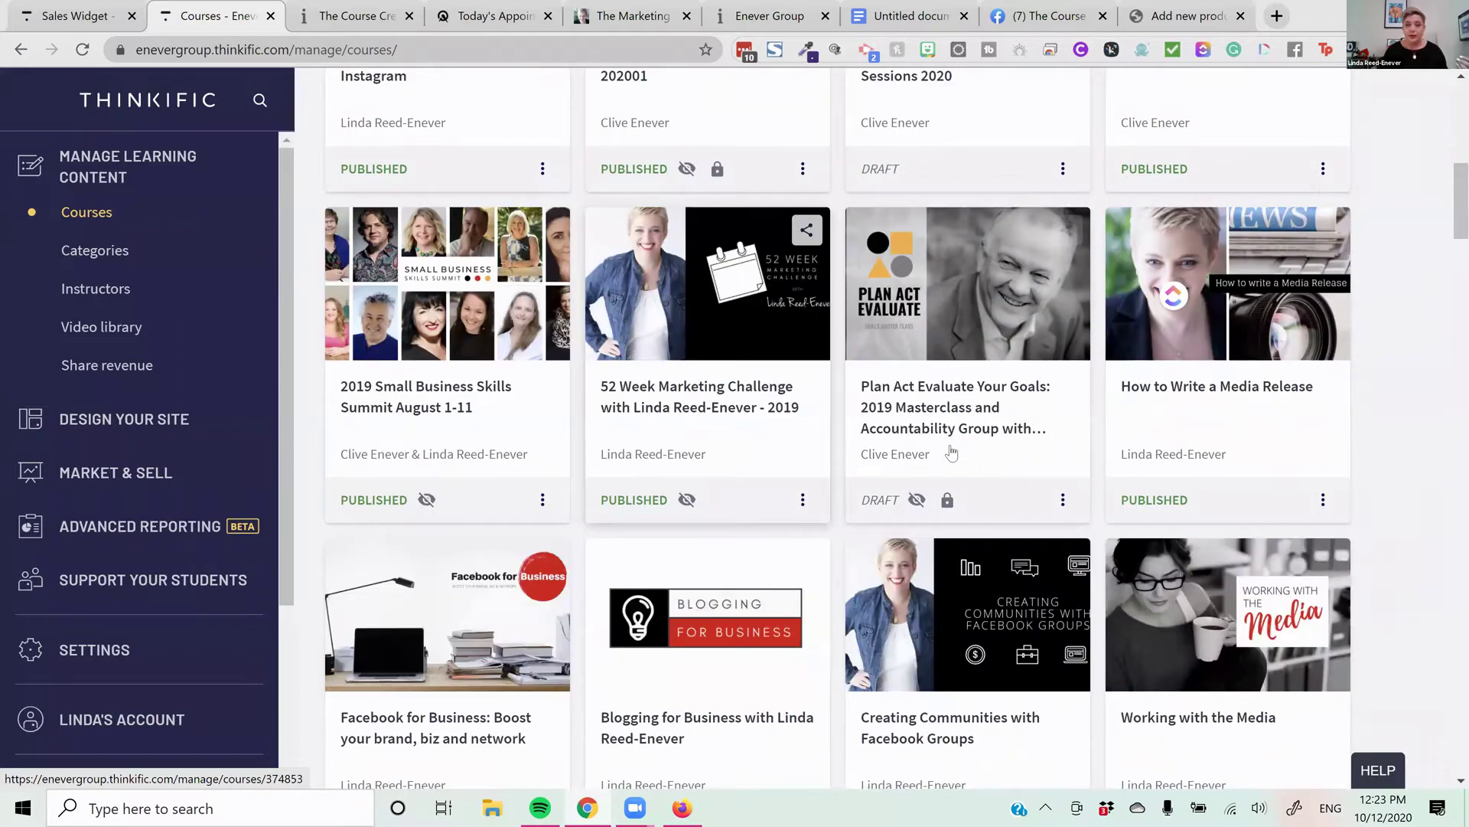
pyautogui.scroll(-3, 951, 453)
pyautogui.scroll(4, 953, 453)
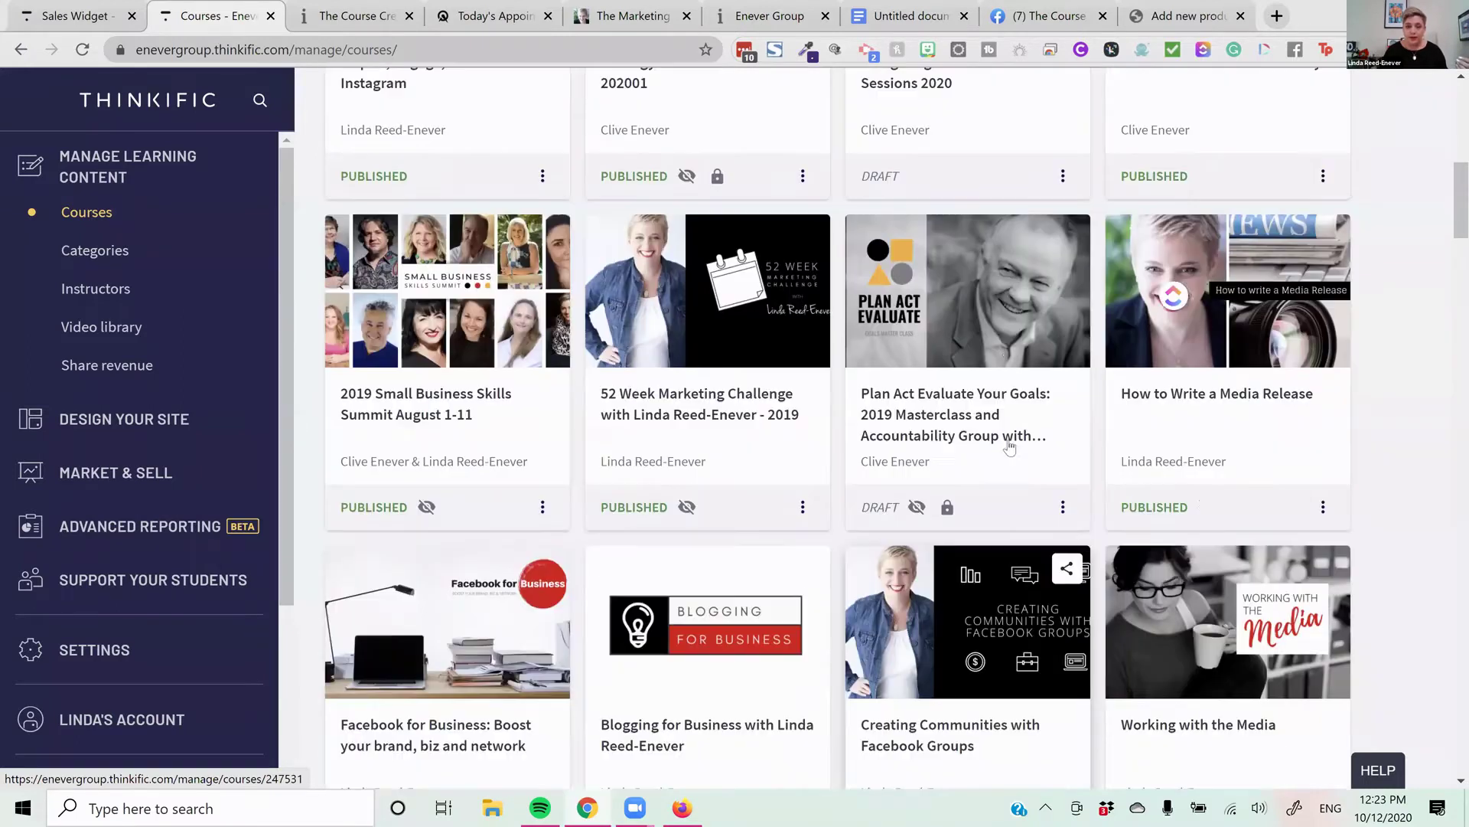
pyautogui.scroll(7, 1009, 448)
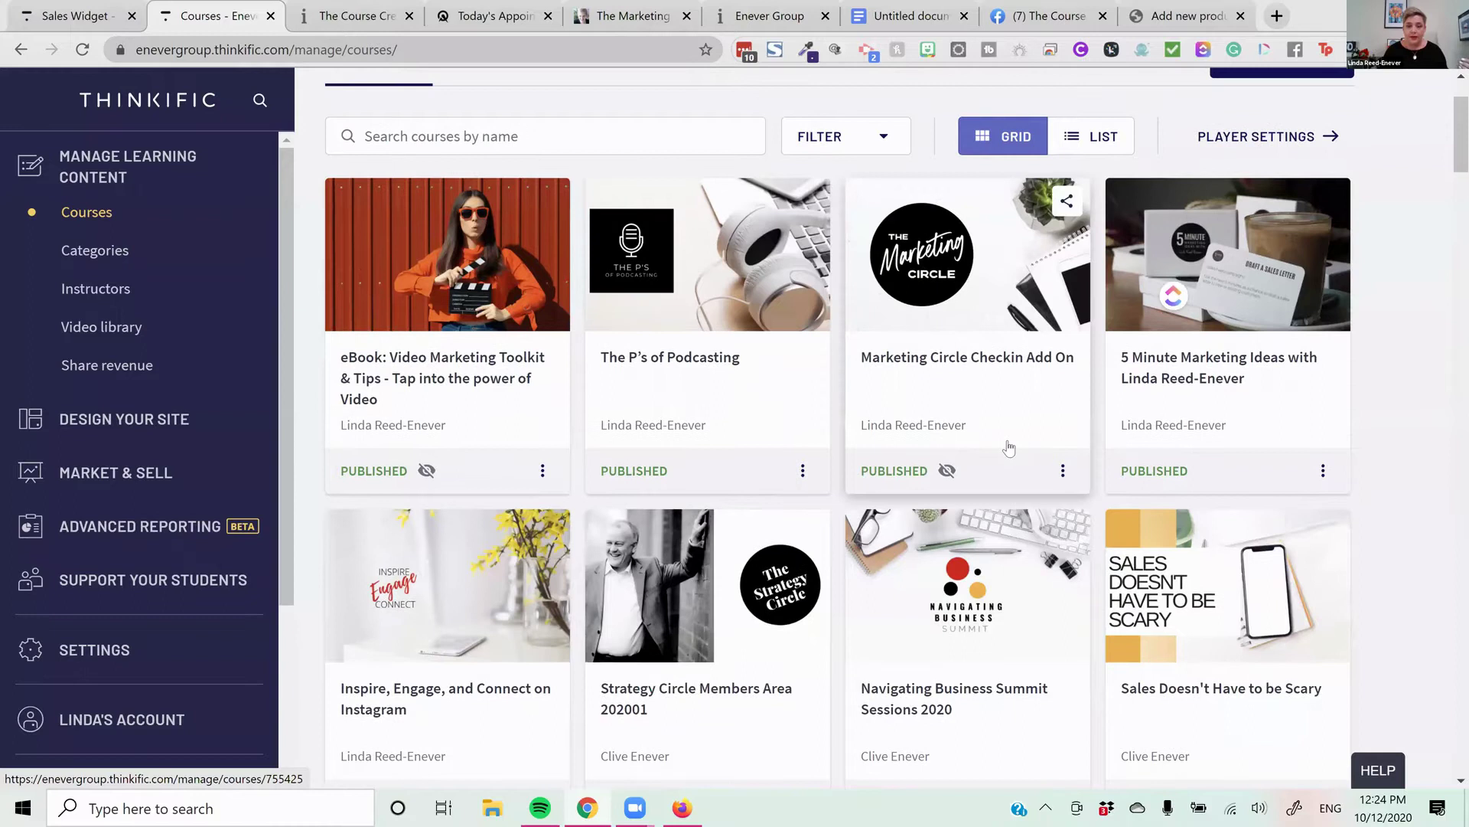
pyautogui.scroll(-2, 1008, 448)
pyautogui.scroll(-1, 1041, 468)
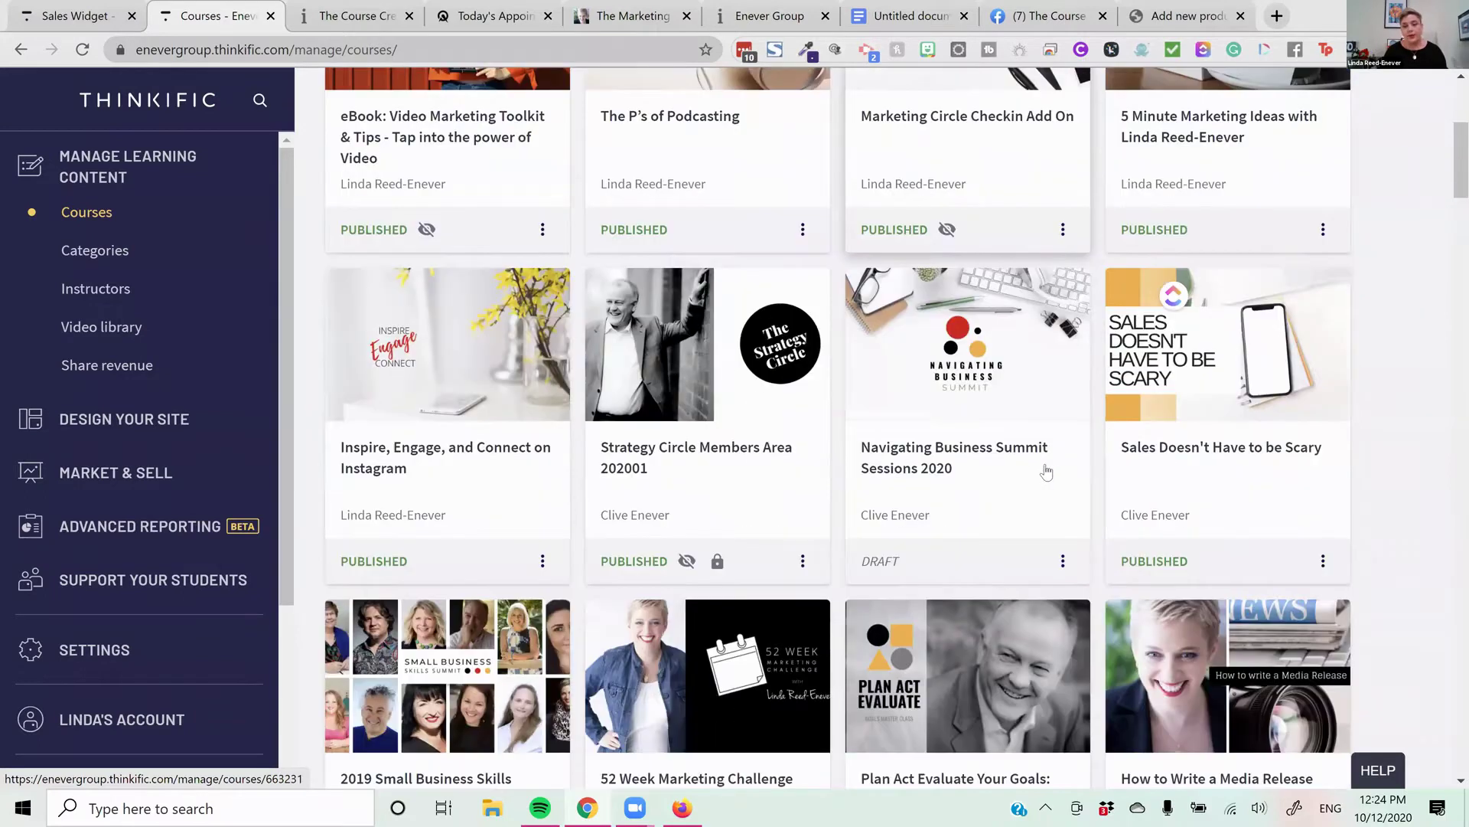
pyautogui.scroll(-6, 1038, 480)
pyautogui.scroll(-5, 1039, 481)
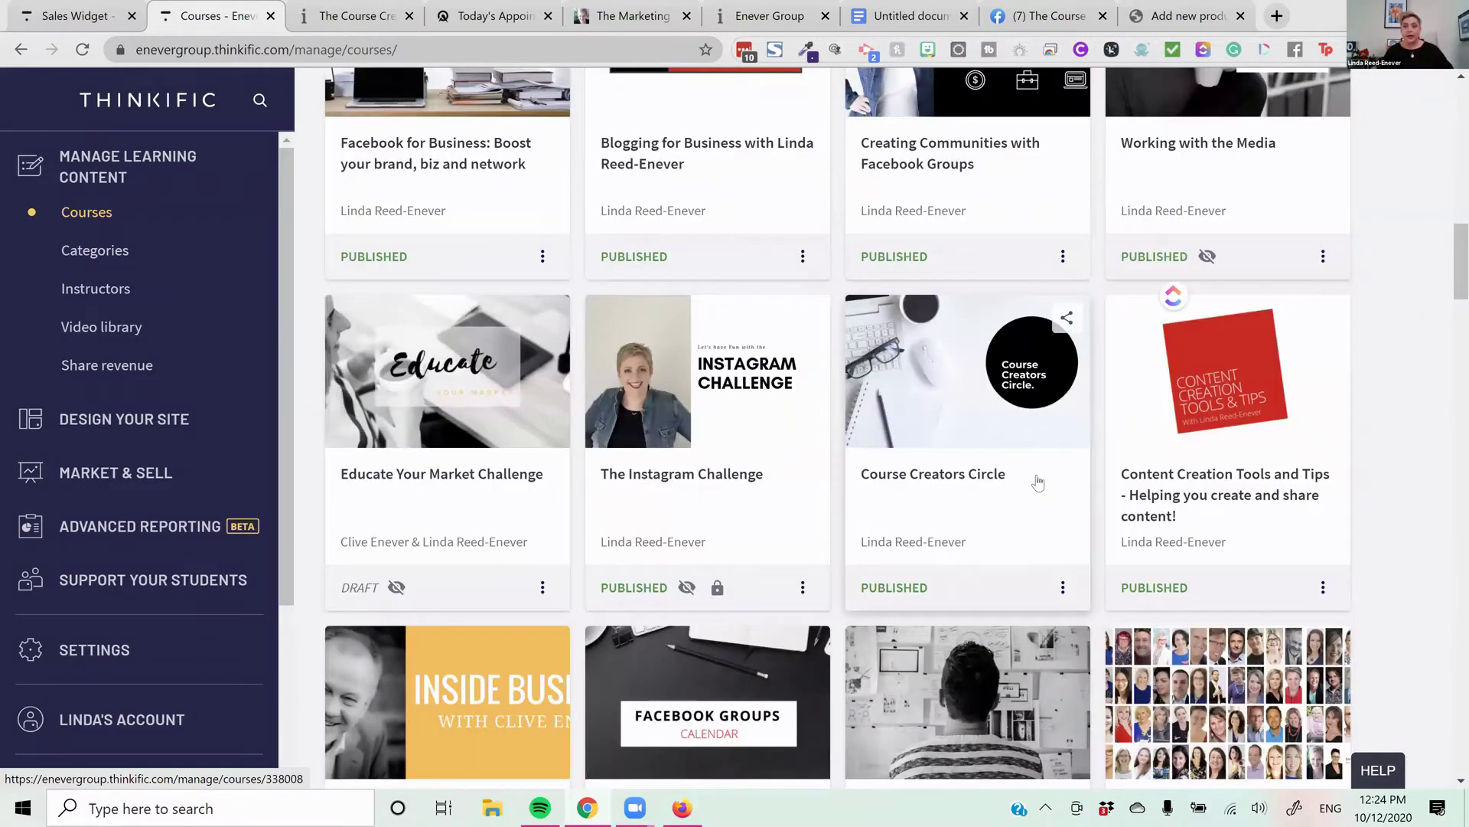
pyautogui.click(1039, 480)
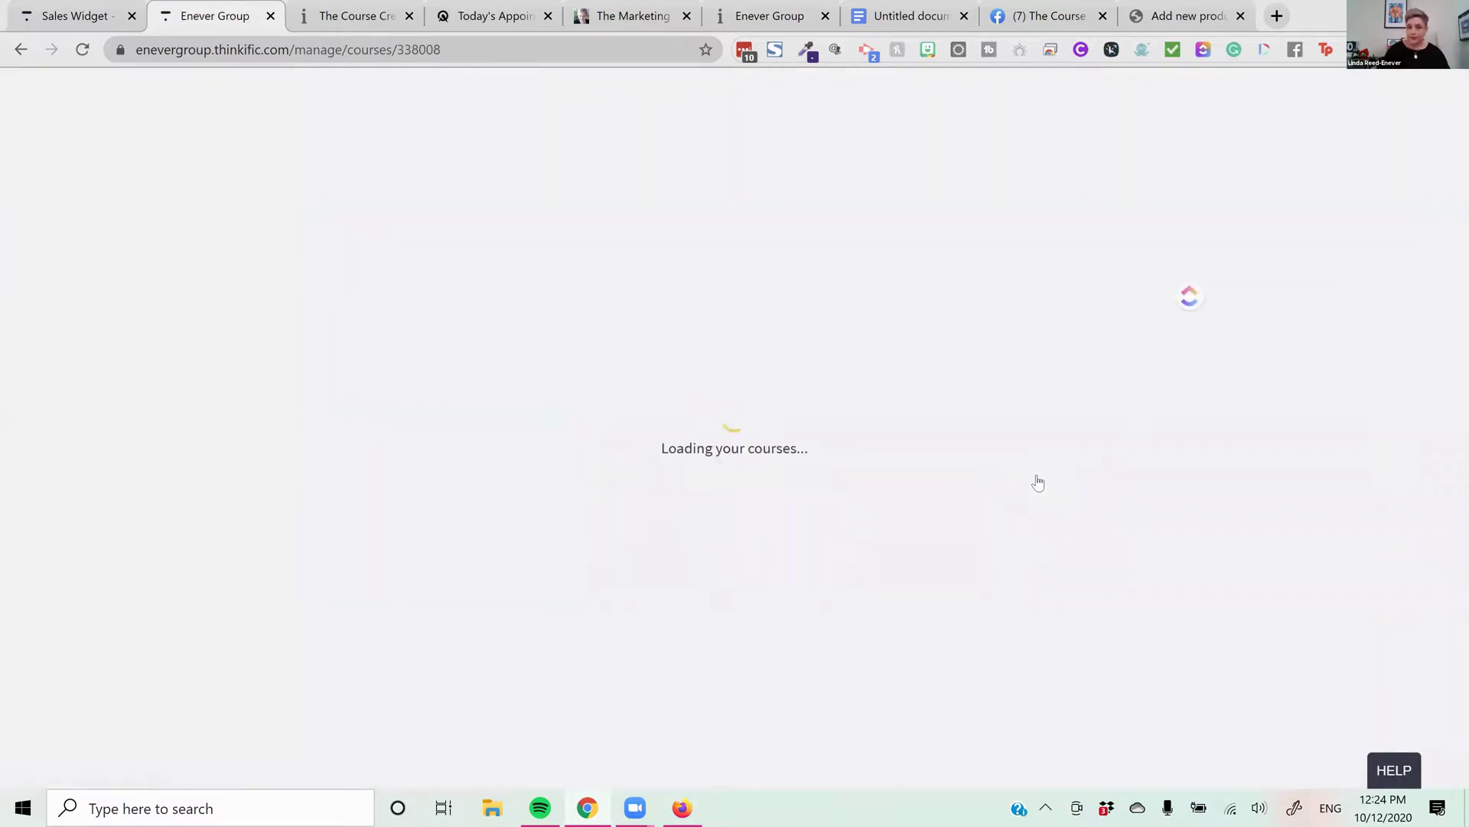
# In Acuity, show the Embed Scheduler code for Course Creation Kickstart Planning Calls
pyautogui.click(487, 23)
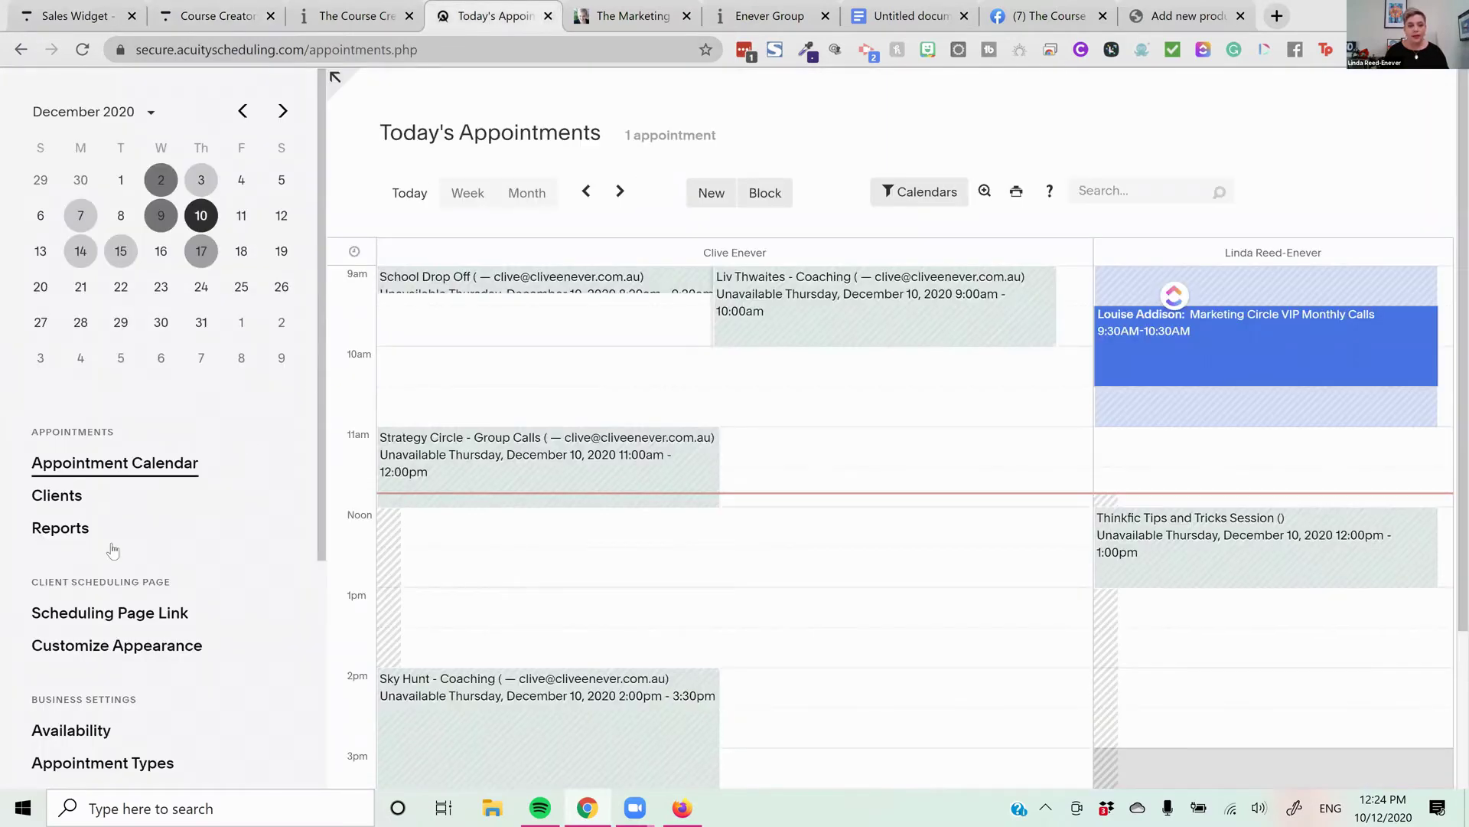
pyautogui.scroll(-1, 127, 444)
pyautogui.click(109, 572)
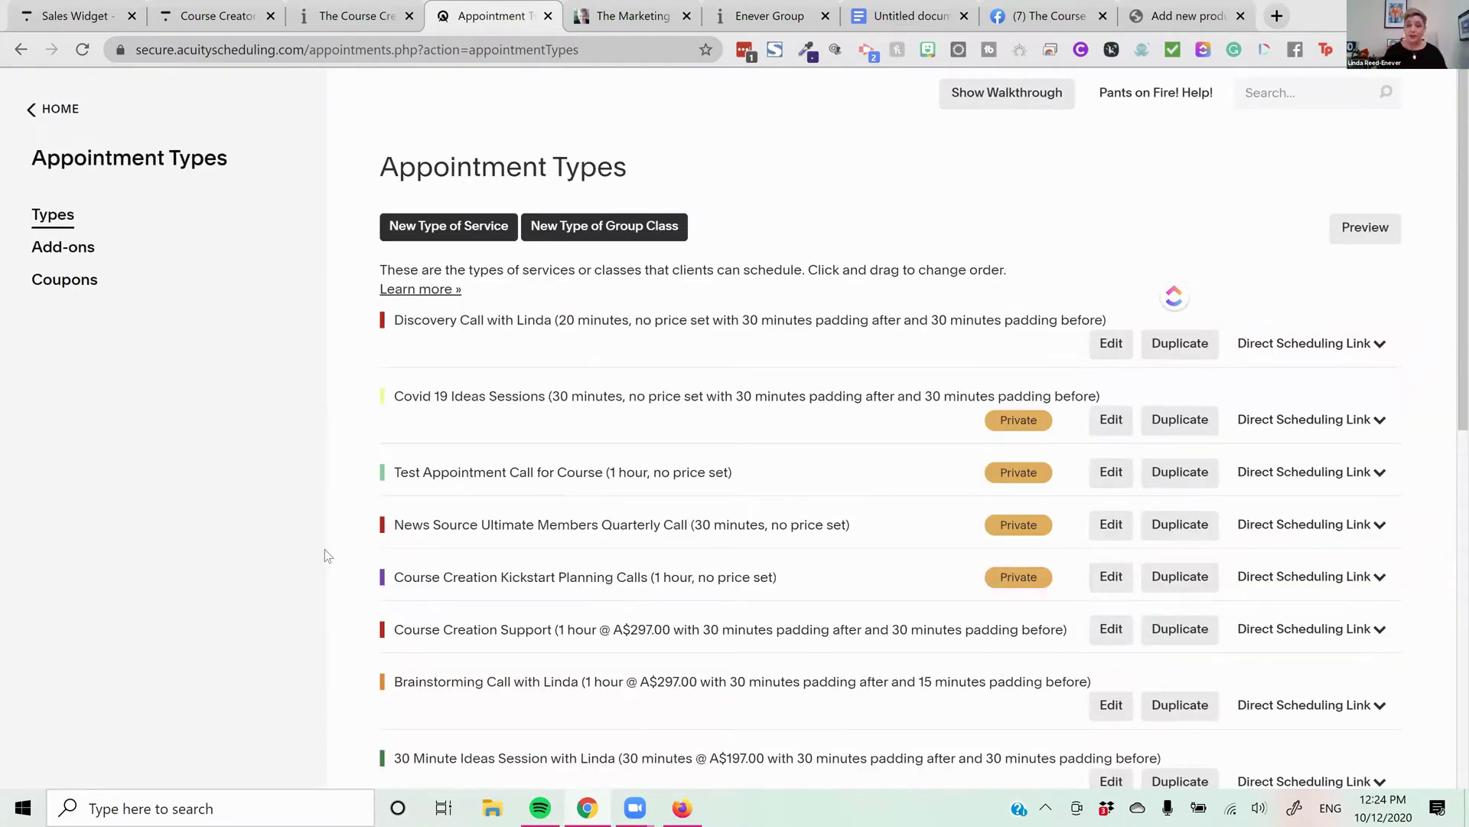
pyautogui.scroll(-1, 942, 442)
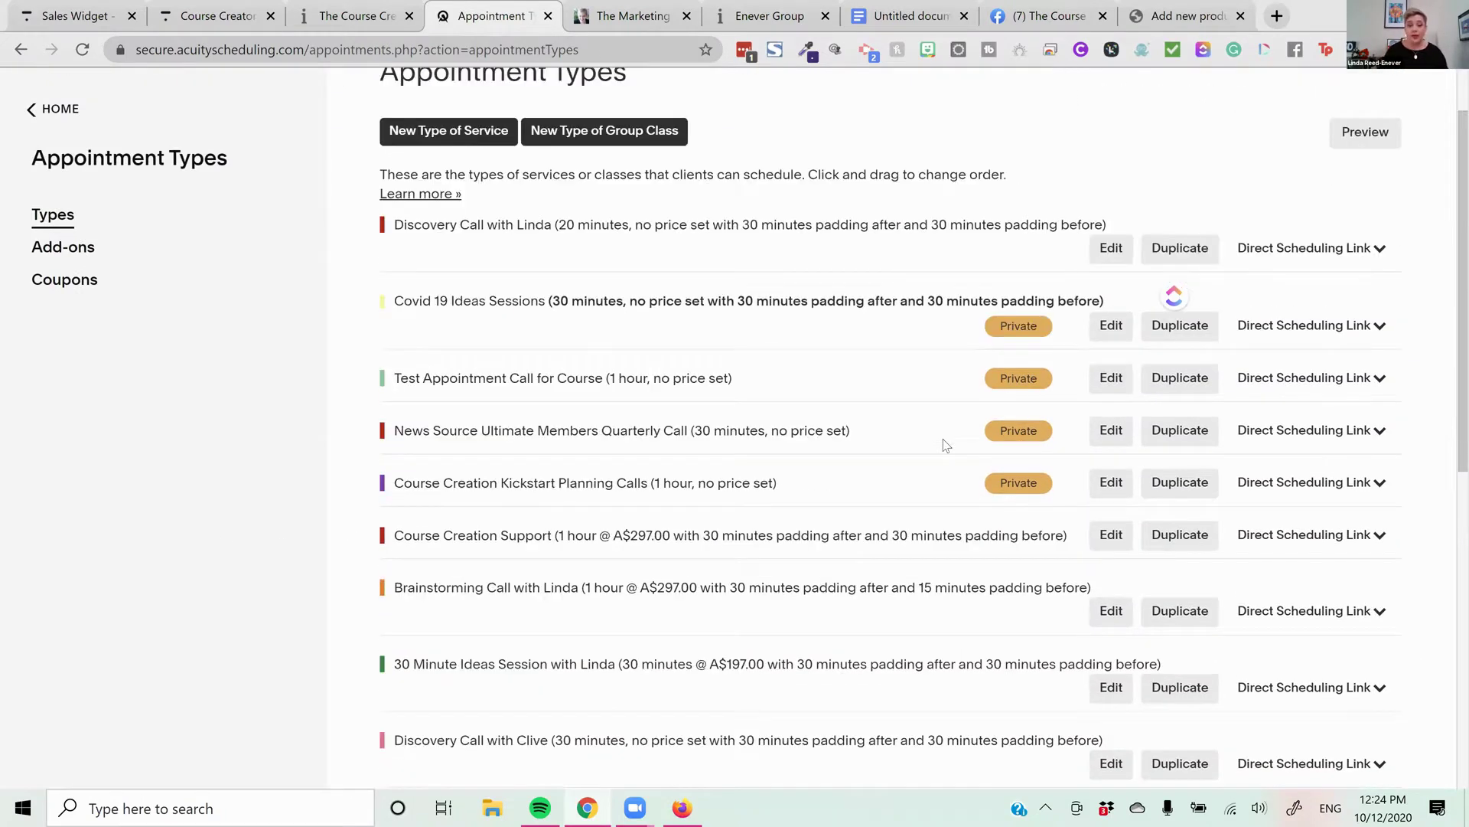
pyautogui.scroll(-1, 946, 444)
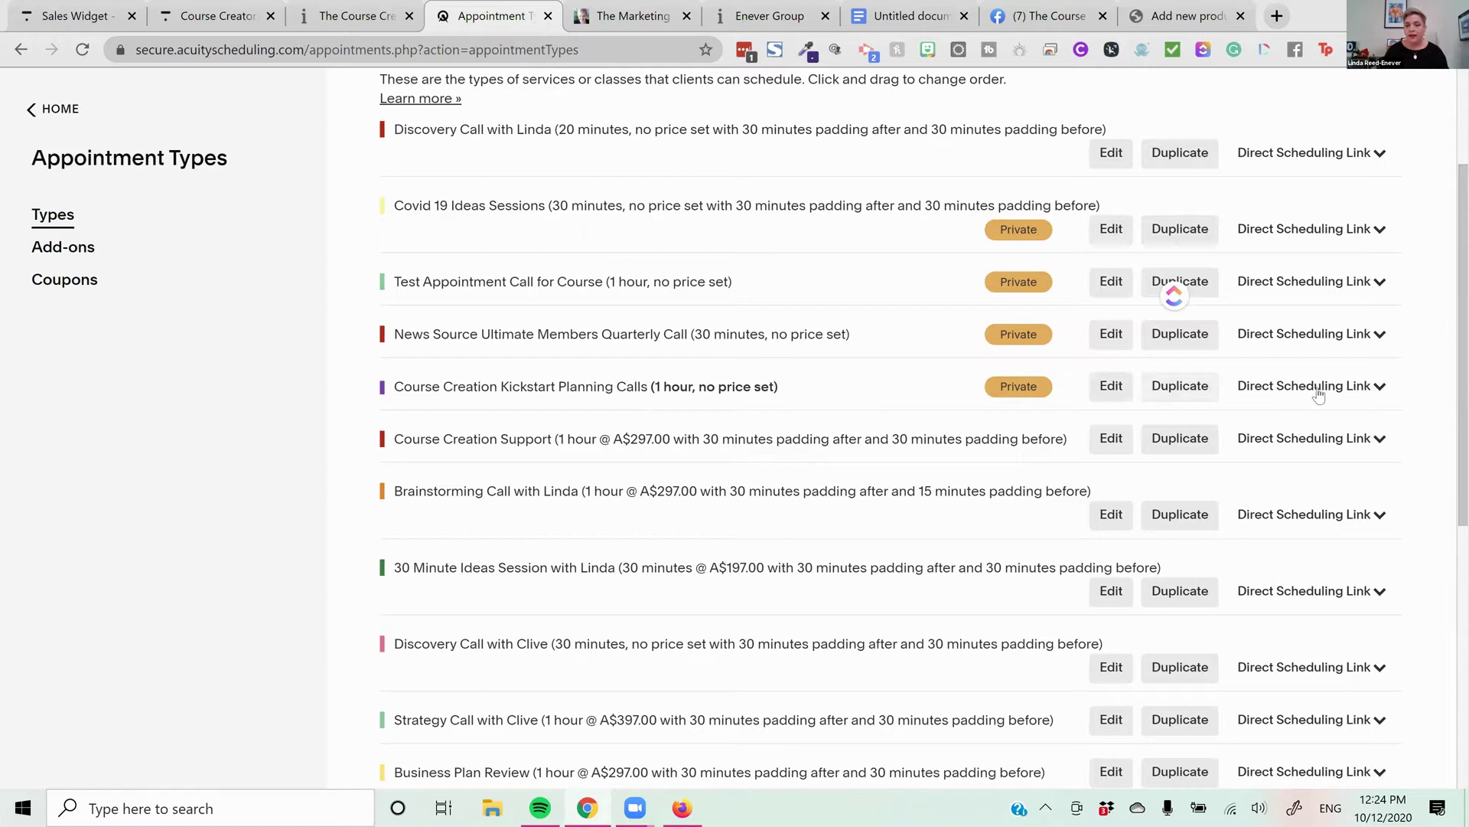
pyautogui.click(1347, 387)
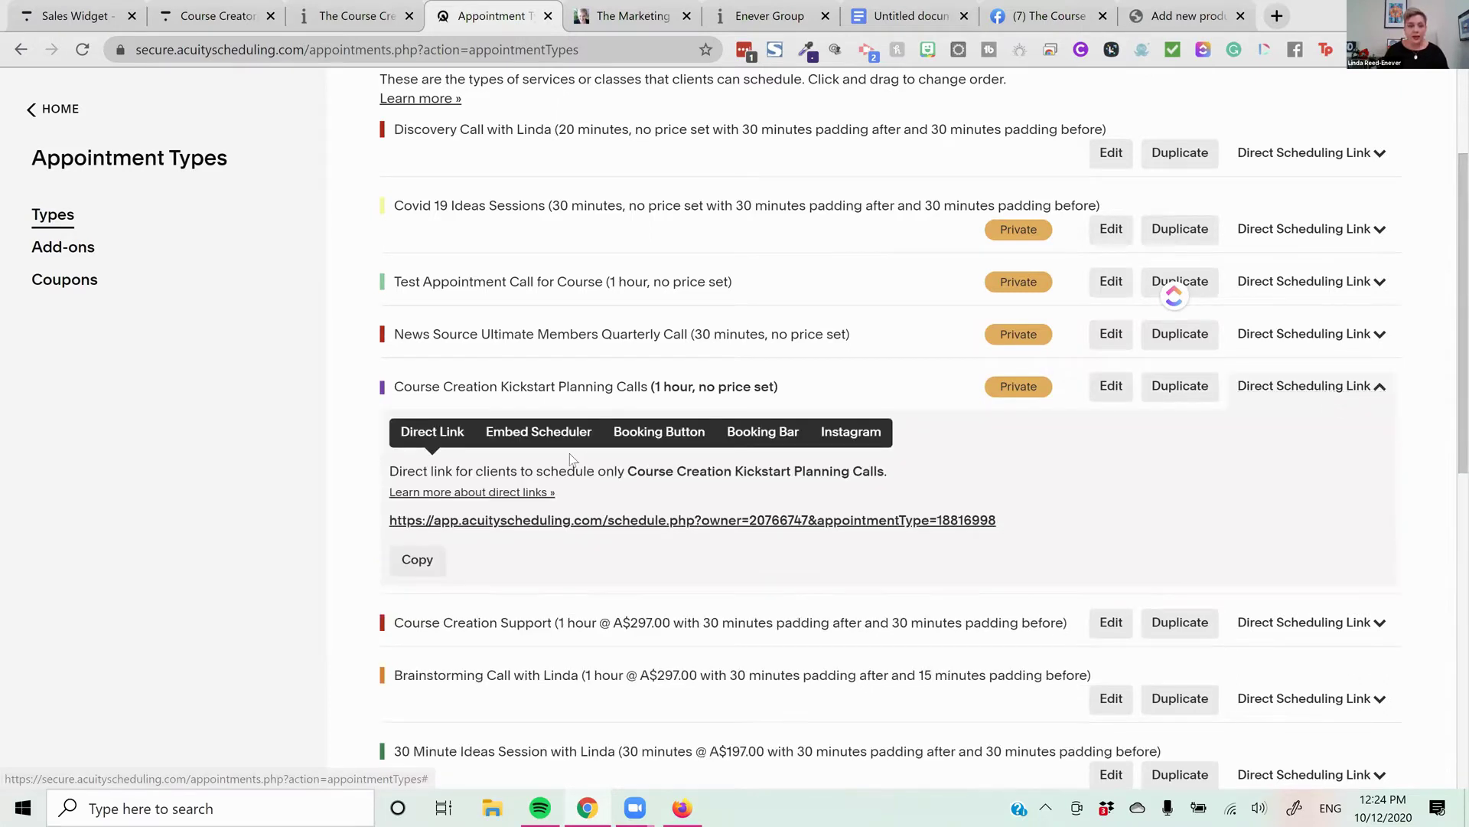
pyautogui.click(543, 433)
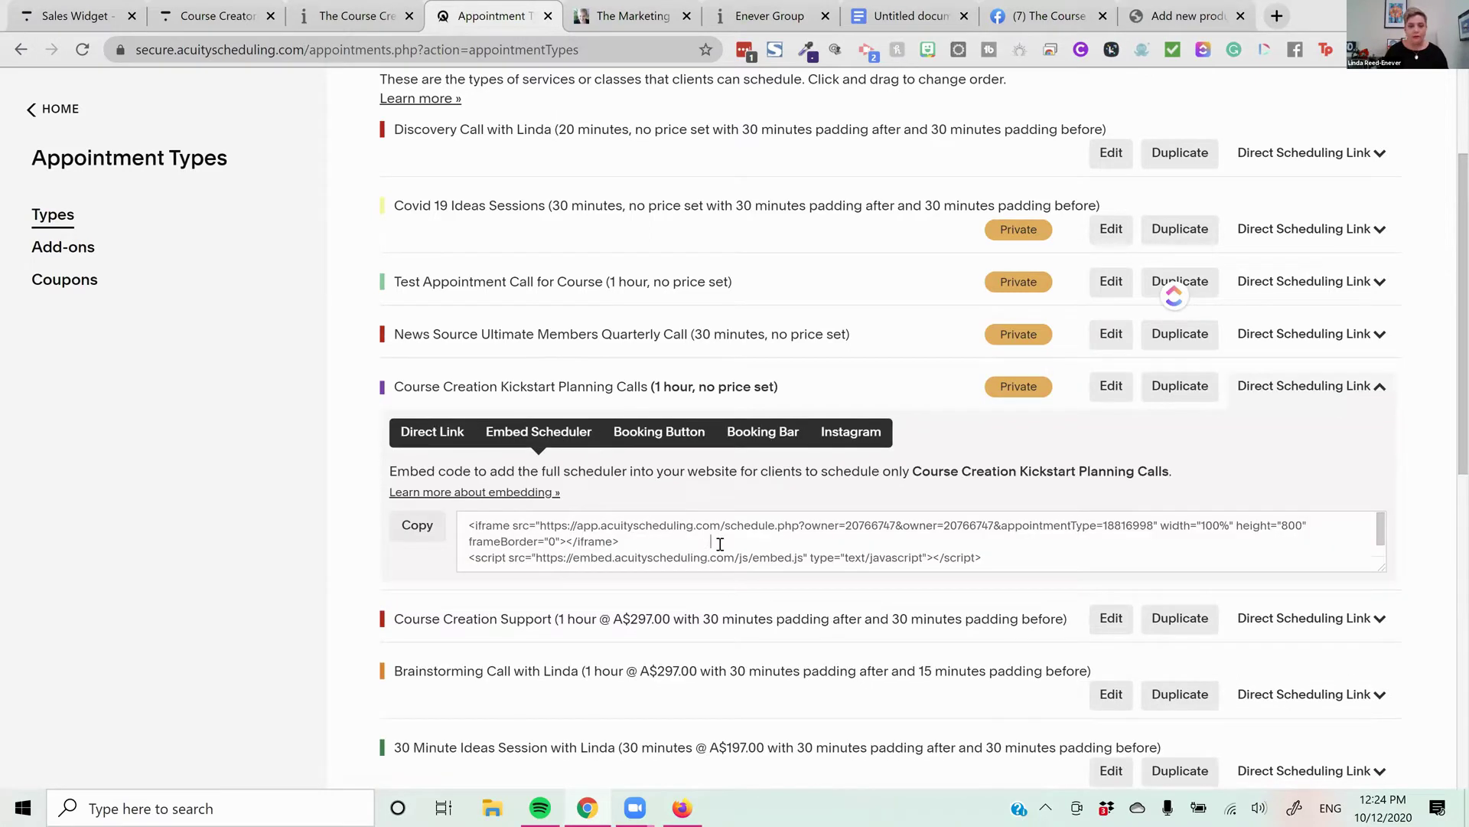
pyautogui.moveTo(976, 544); pyautogui.dragTo(444, 511)
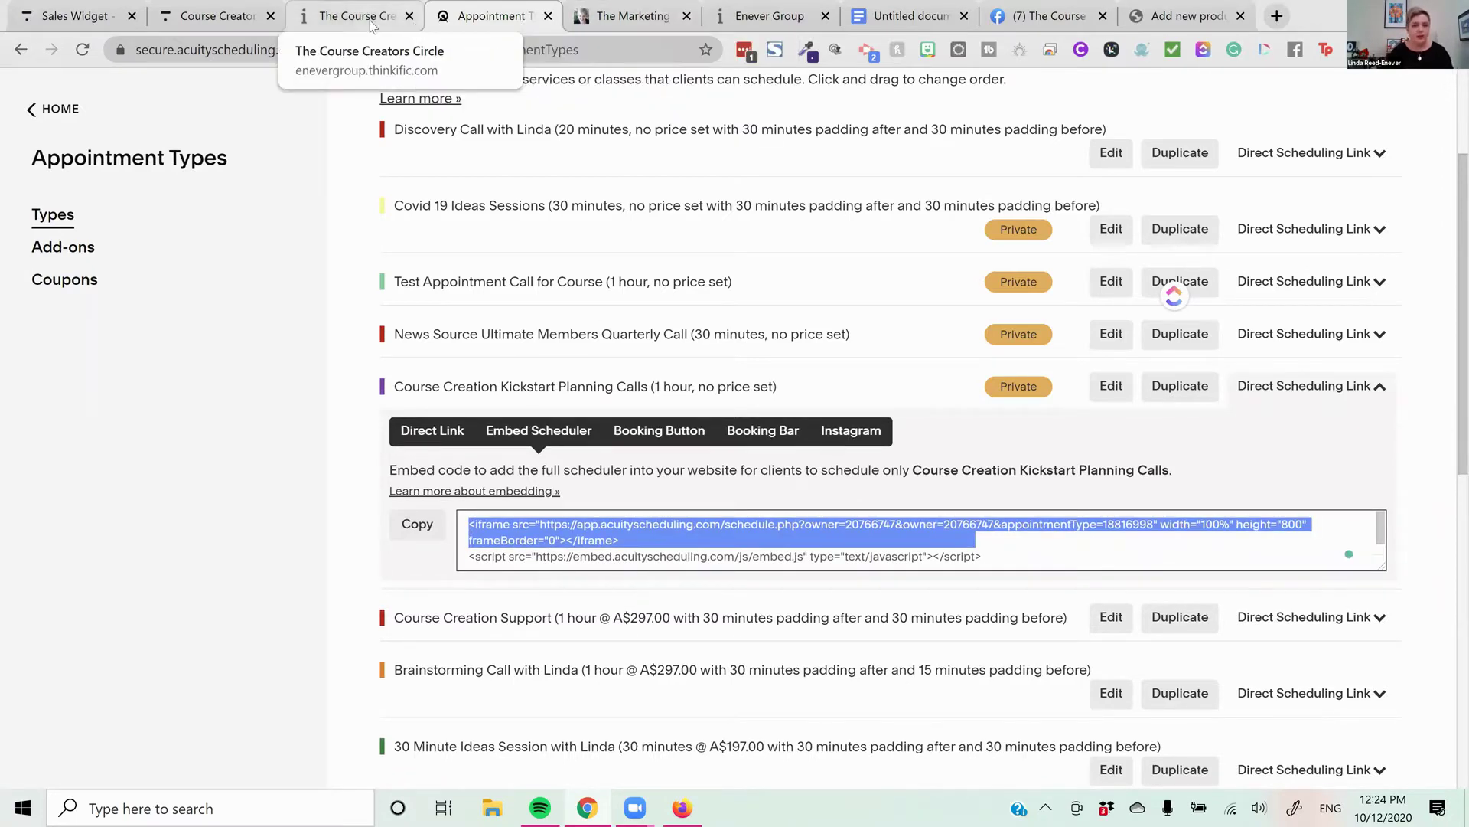
# Copy the full Acuity embed code and return to the Thinkific course curriculum
pyautogui.click(344, 16)
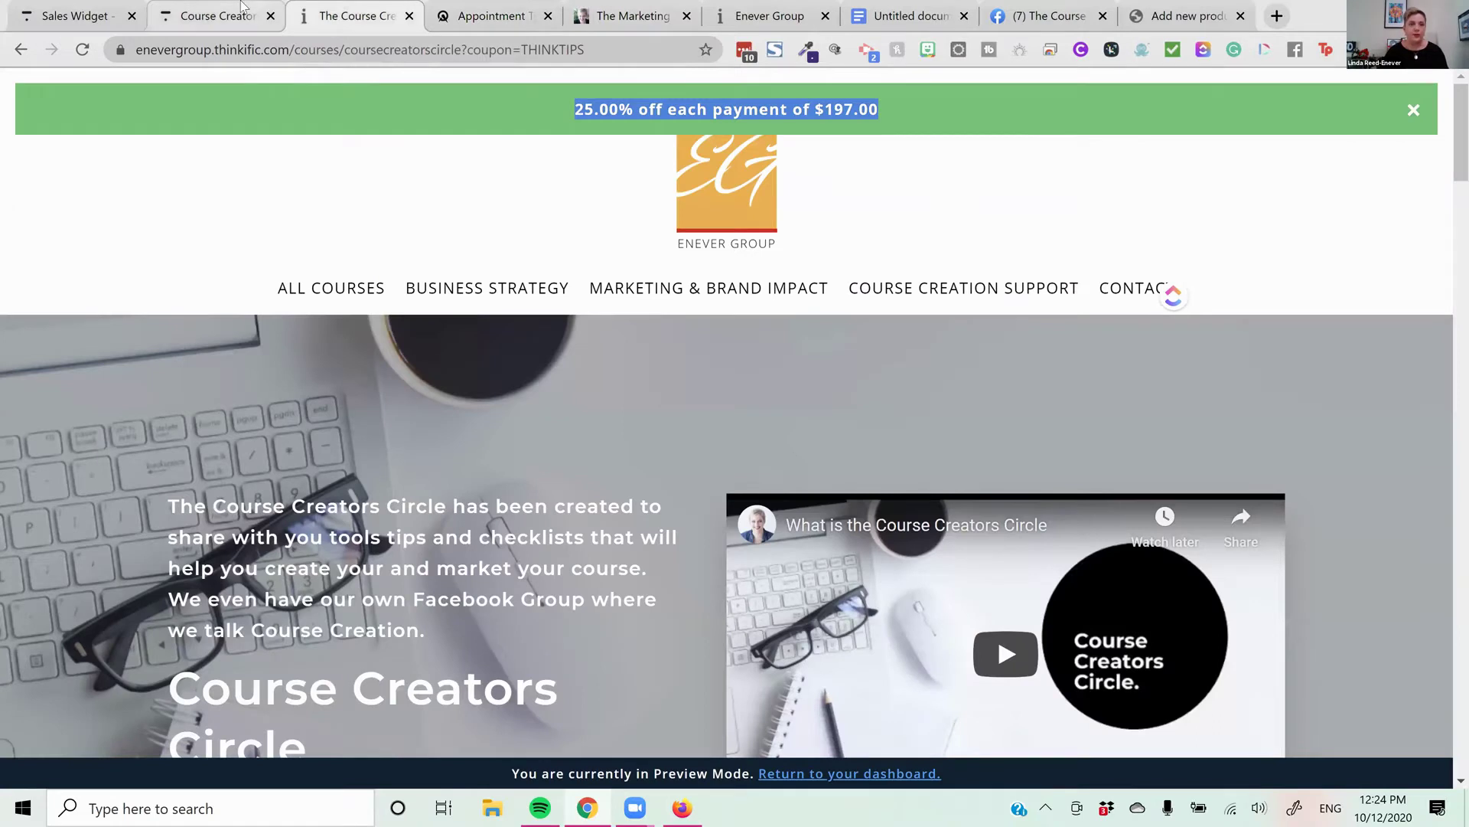
pyautogui.hotkey('ctrl', 'shift', 'Tab')
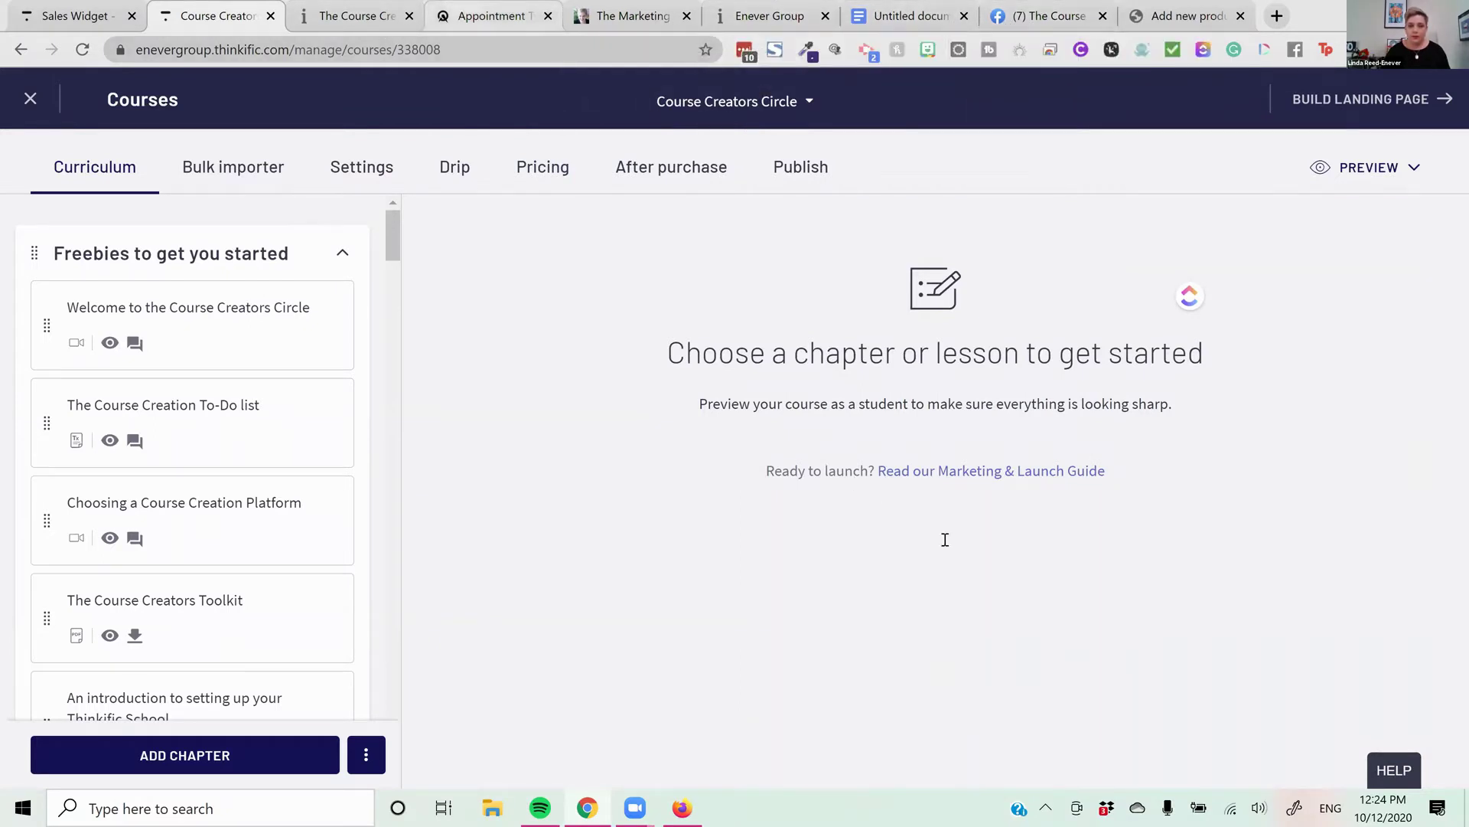
pyautogui.click(495, 16)
pyautogui.moveTo(979, 567); pyautogui.dragTo(365, 520)
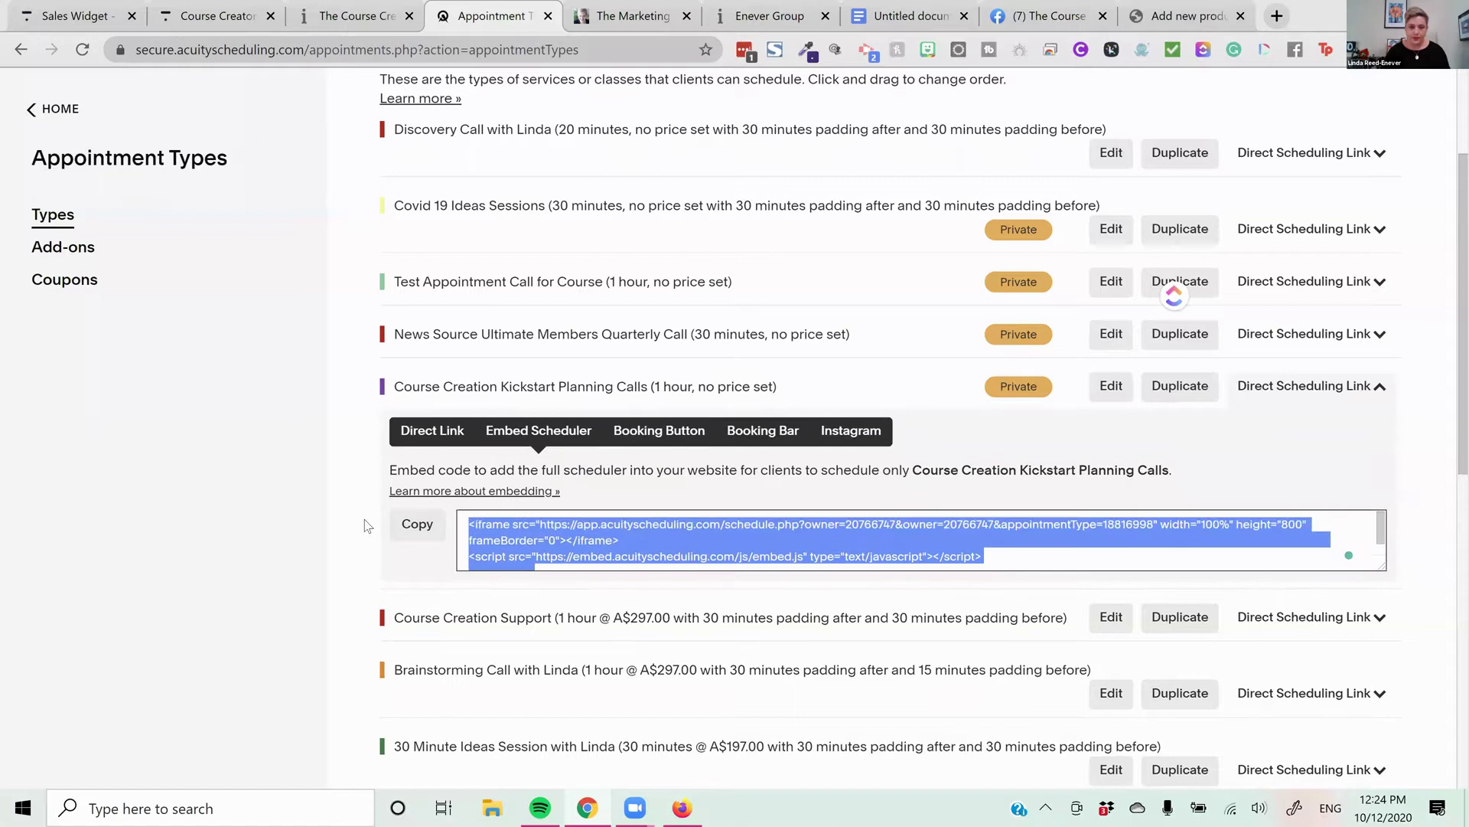
pyautogui.rightClick(572, 550)
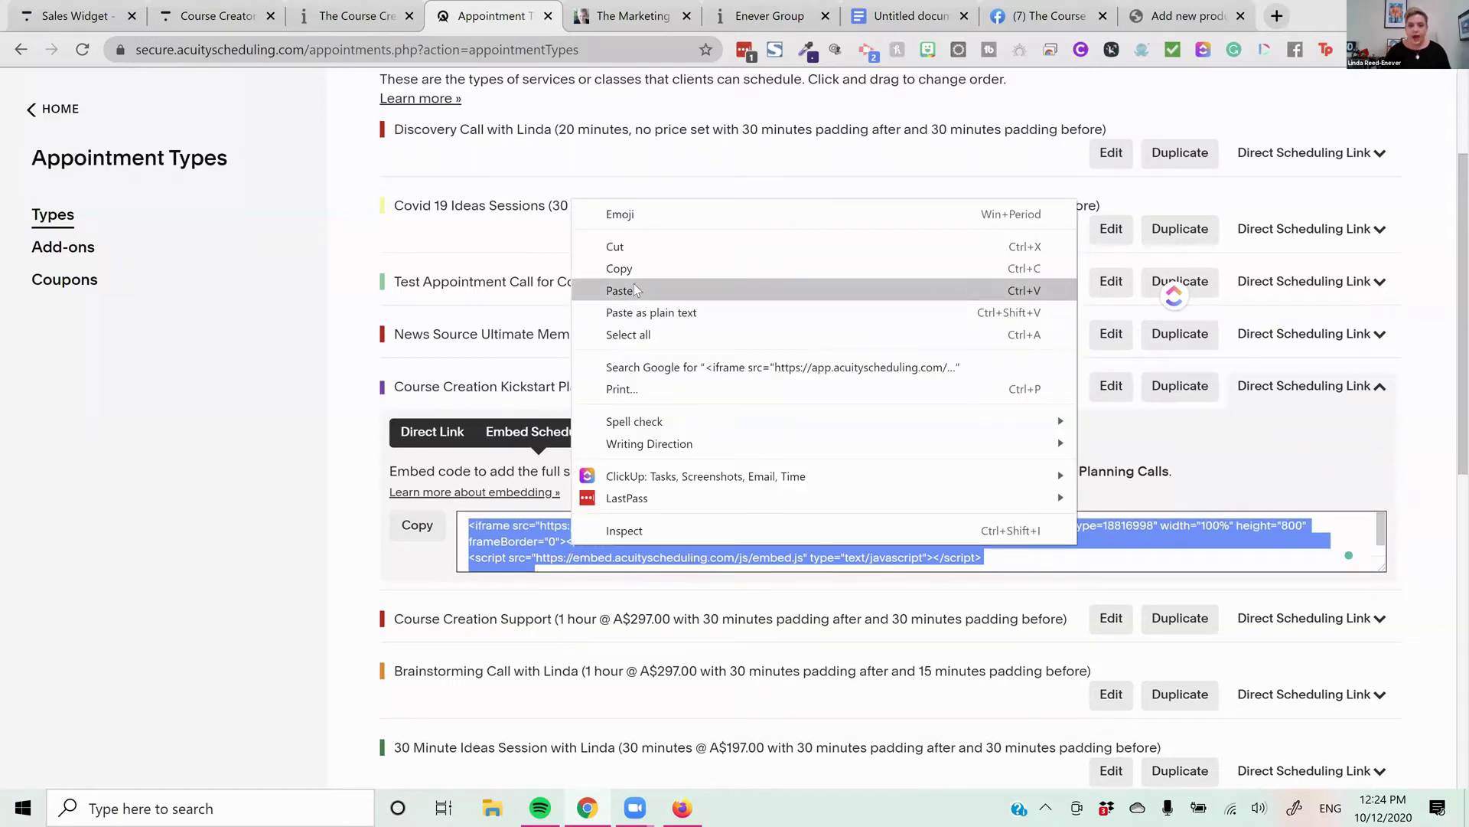
pyautogui.click(628, 269)
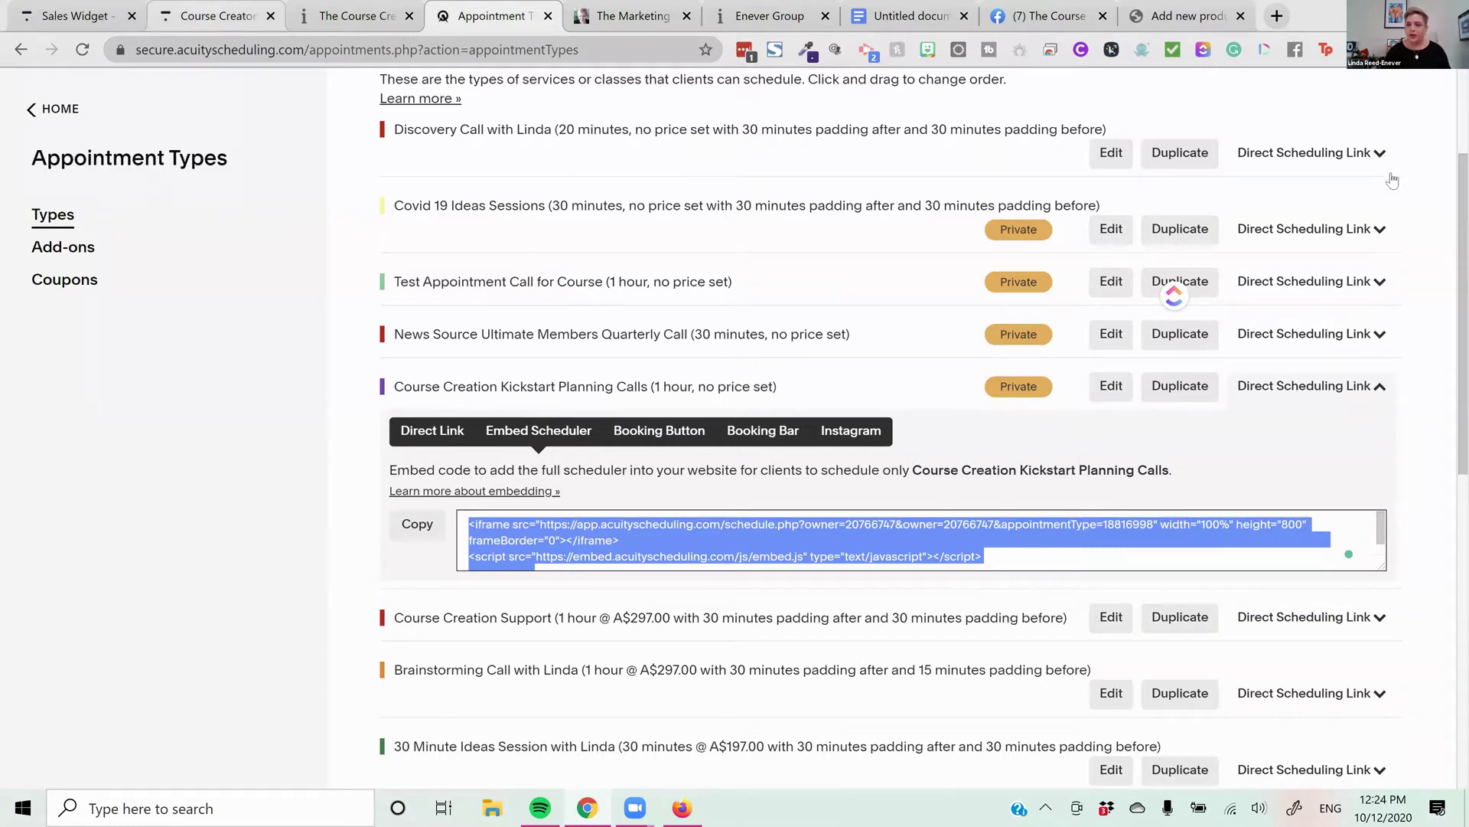
pyautogui.hotkey('ctrl', '2')
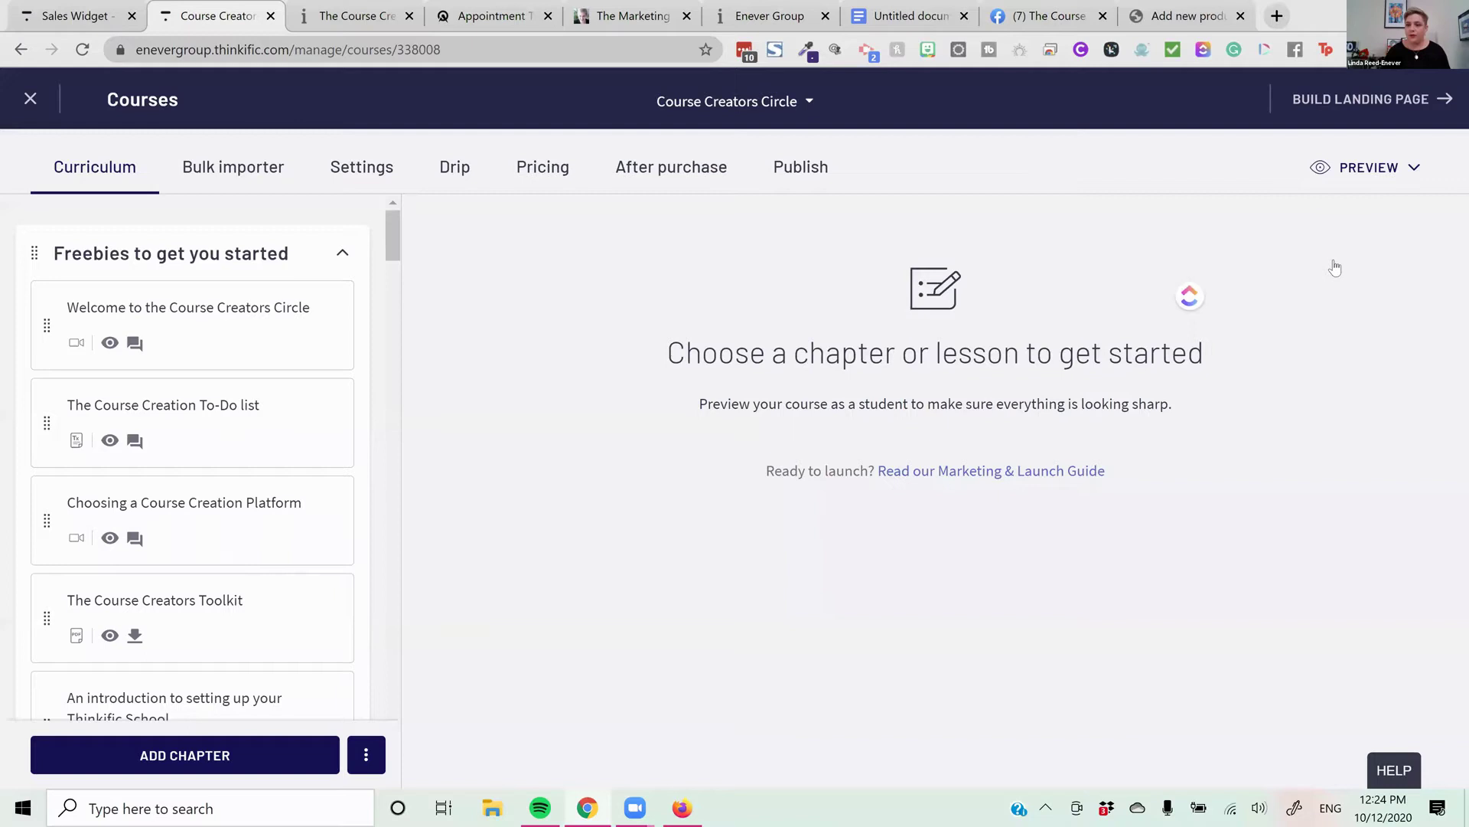
# Preview the course as an enrolled student and expand the Getting Started section
pyautogui.click(1369, 167)
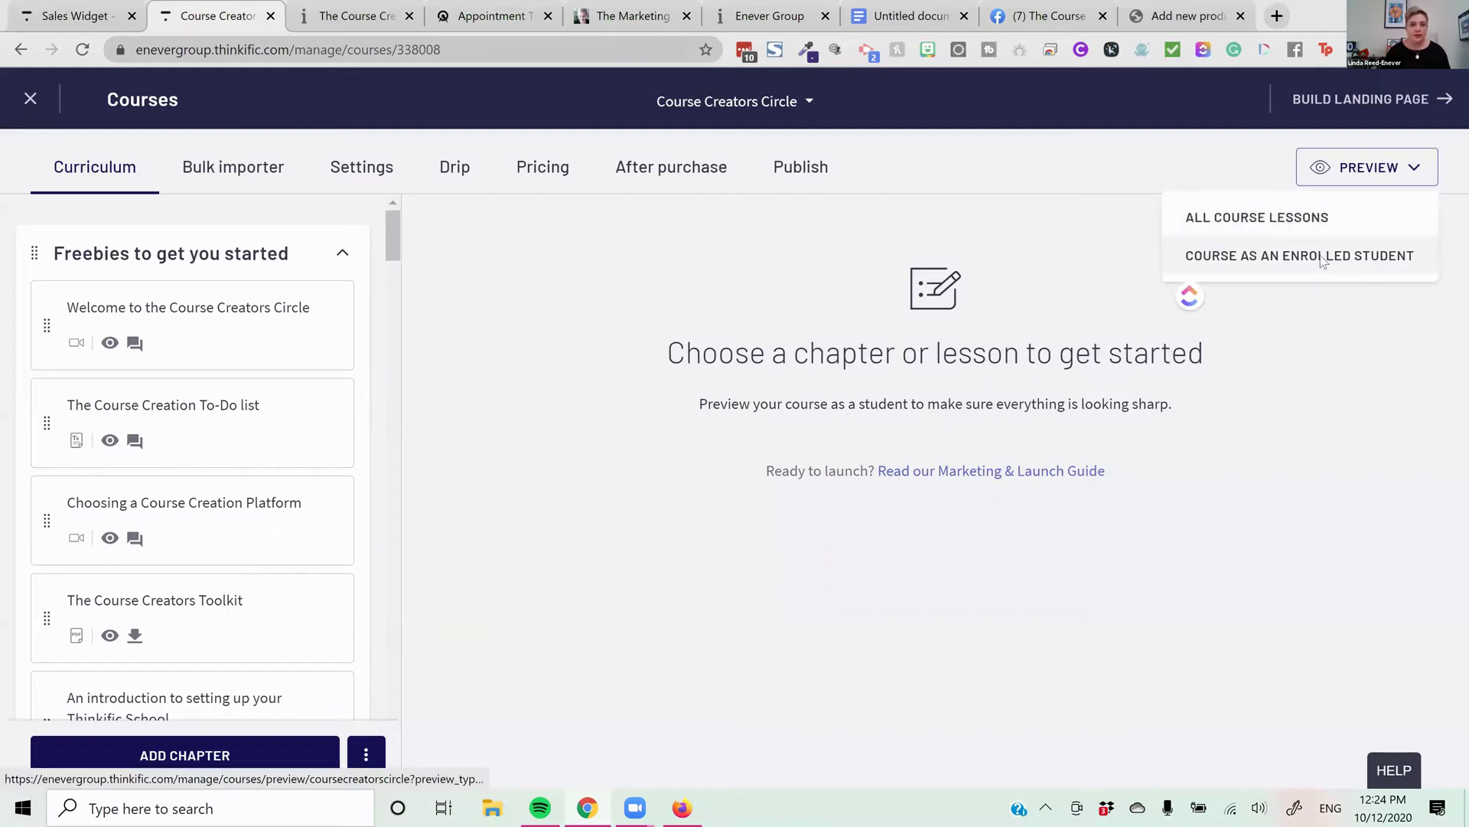
pyautogui.click(1321, 254)
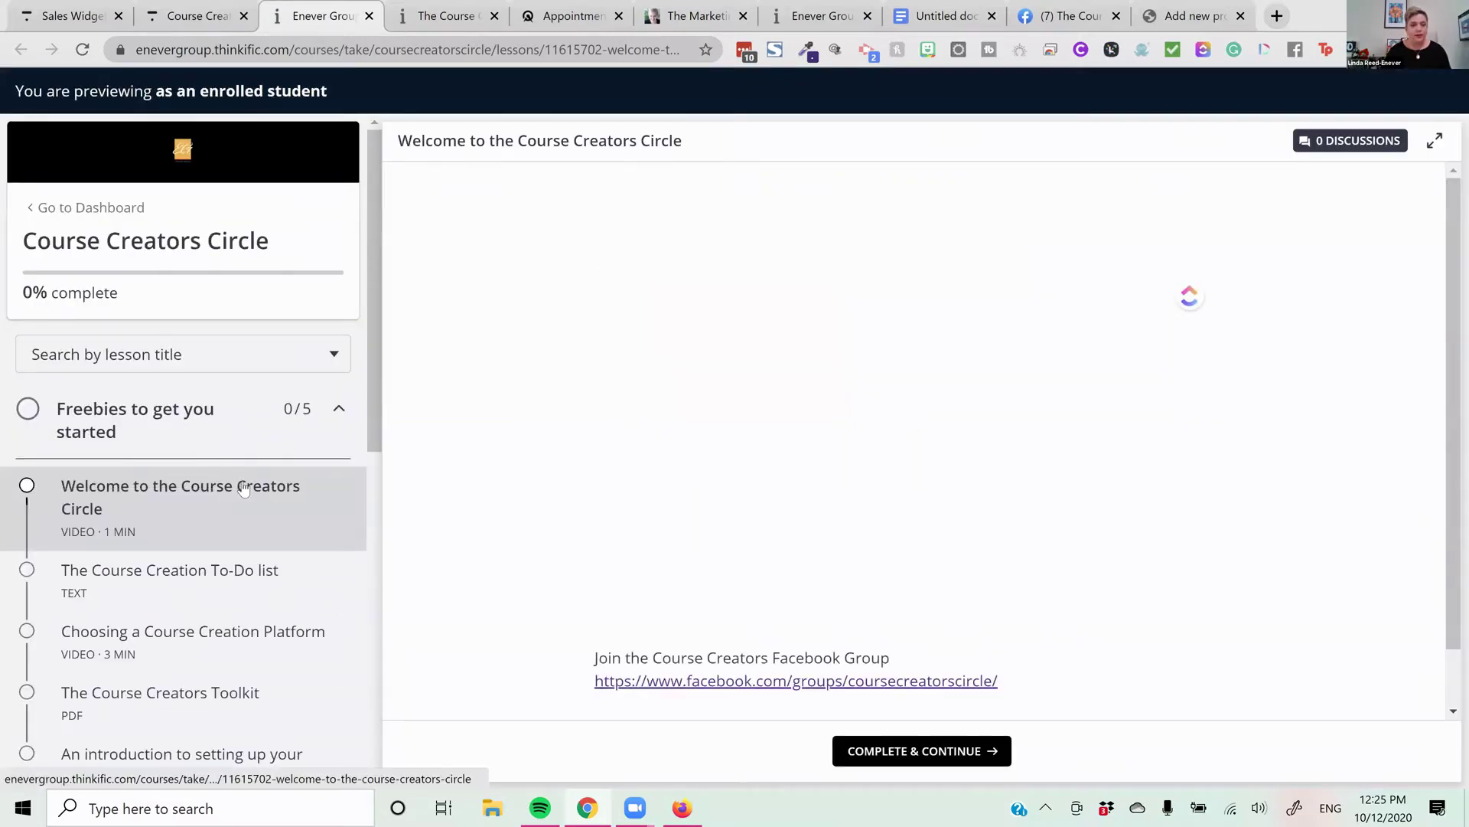
pyautogui.scroll(-4, 233, 398)
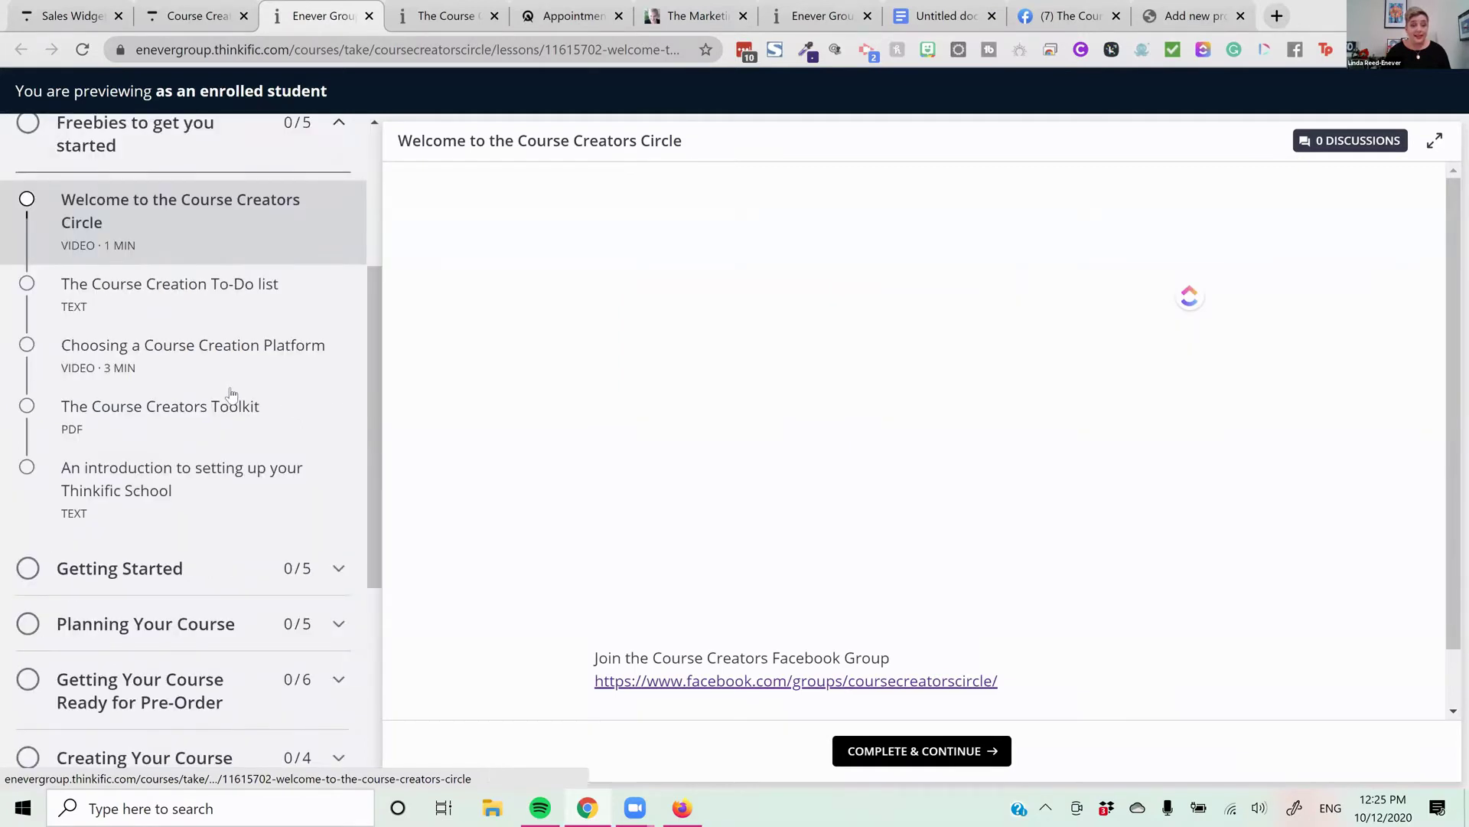
pyautogui.scroll(-1, 233, 393)
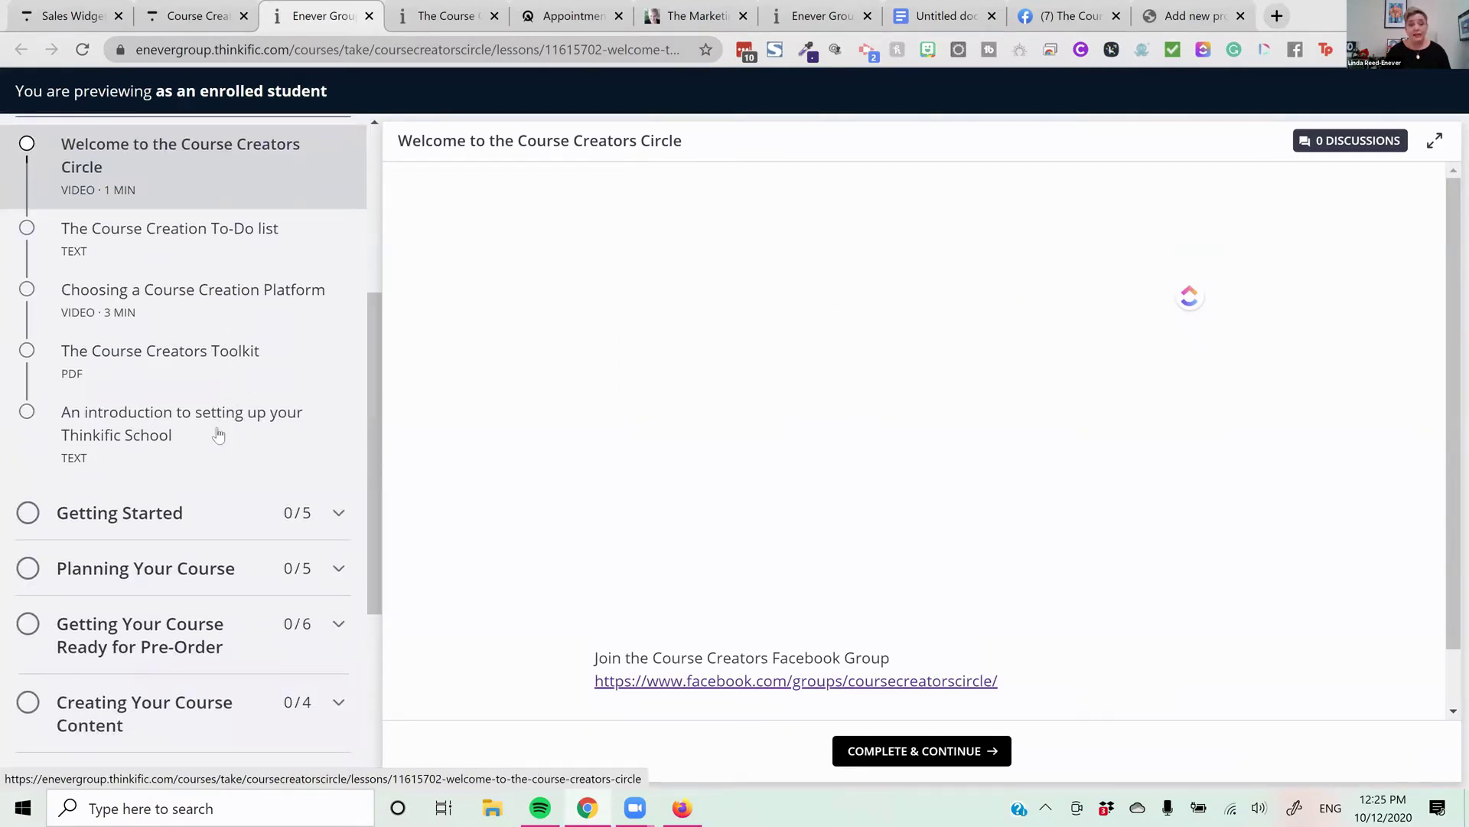
pyautogui.scroll(-2, 204, 464)
pyautogui.click(202, 463)
# Check the VIP Planning Call lesson's later appointment times, then go back to the curriculum editor
pyautogui.scroll(-2, 215, 491)
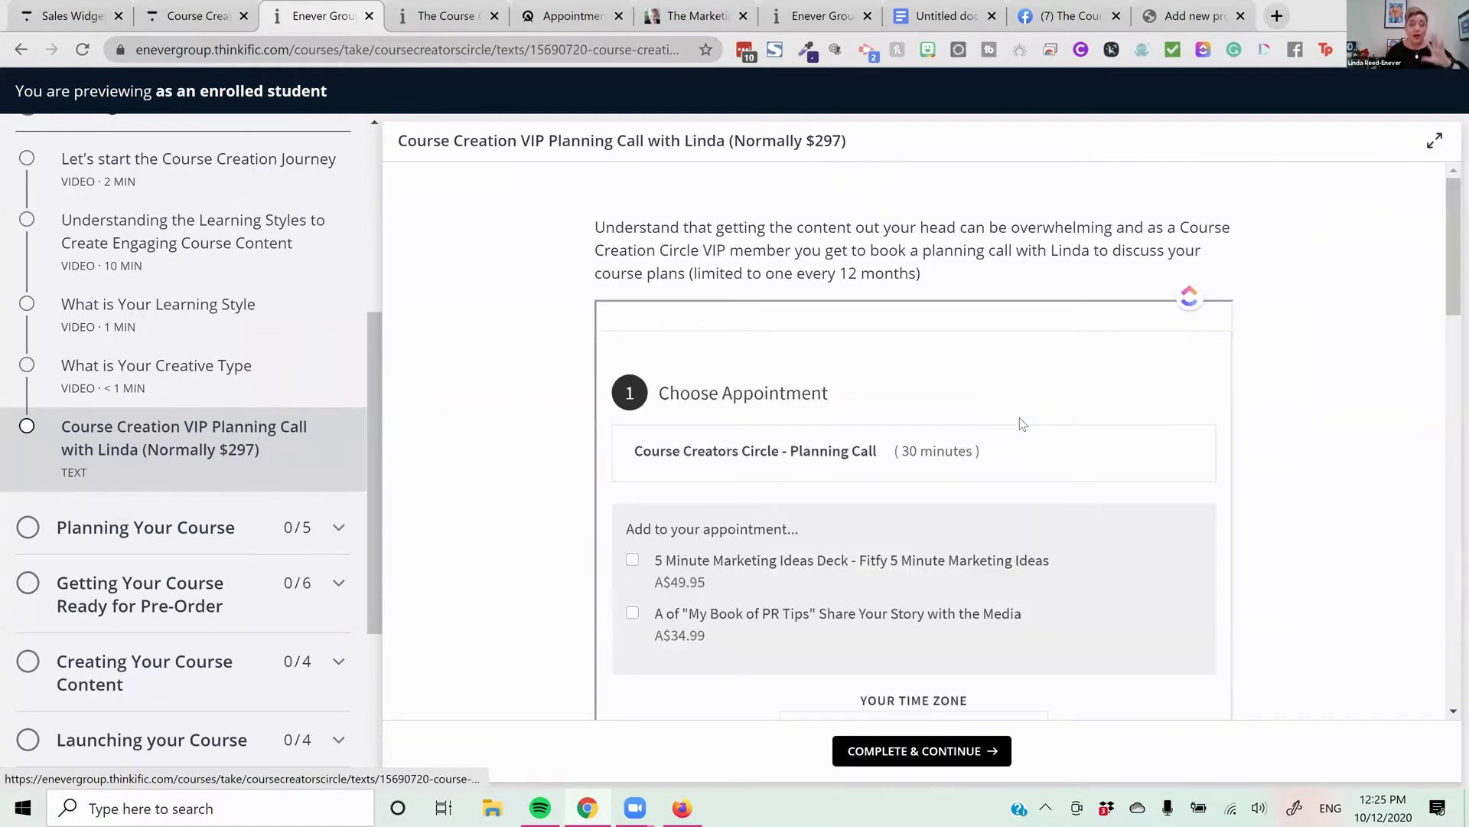
pyautogui.scroll(-7, 1021, 422)
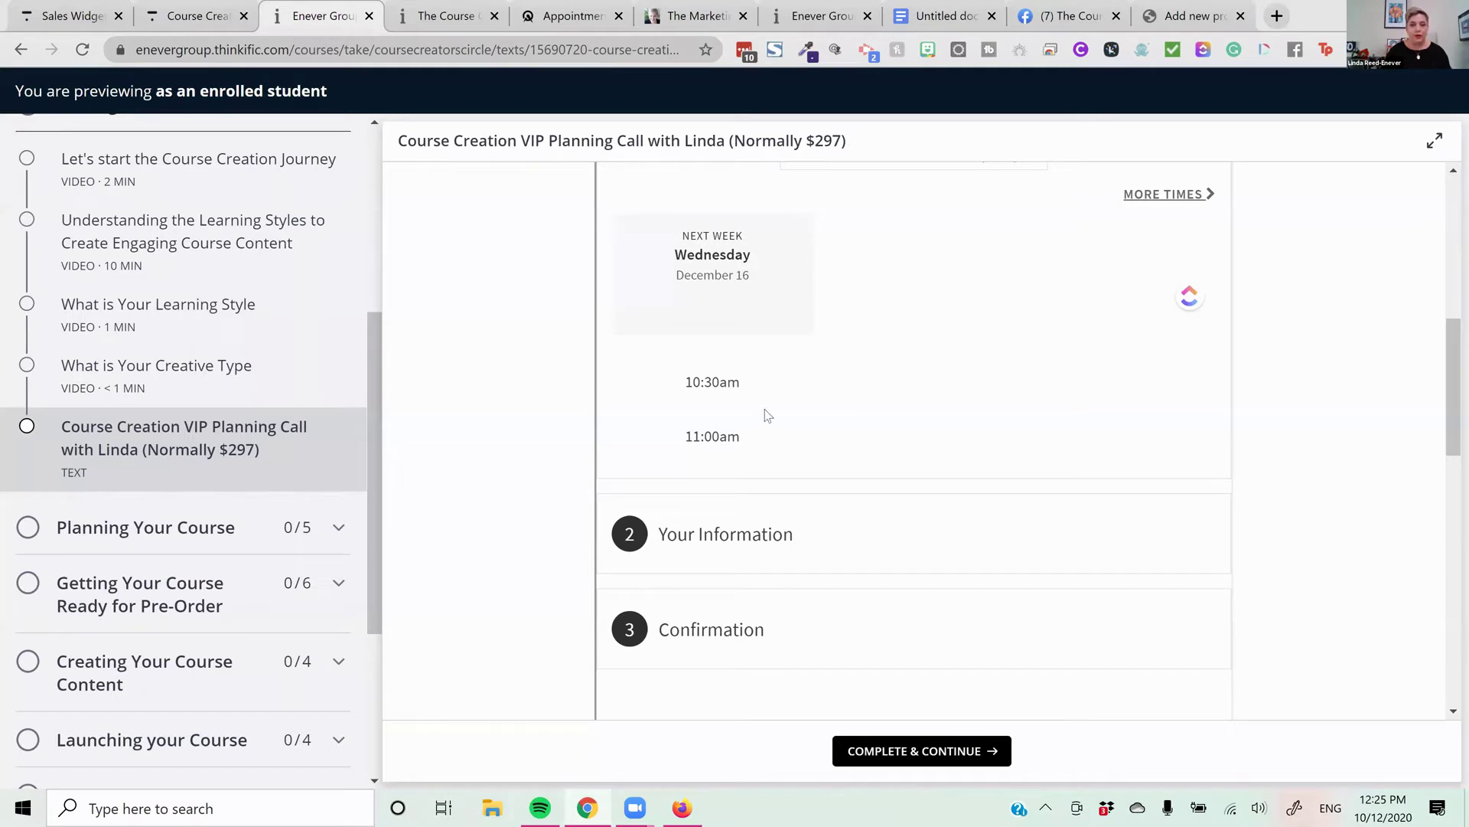
pyautogui.scroll(-1, 748, 412)
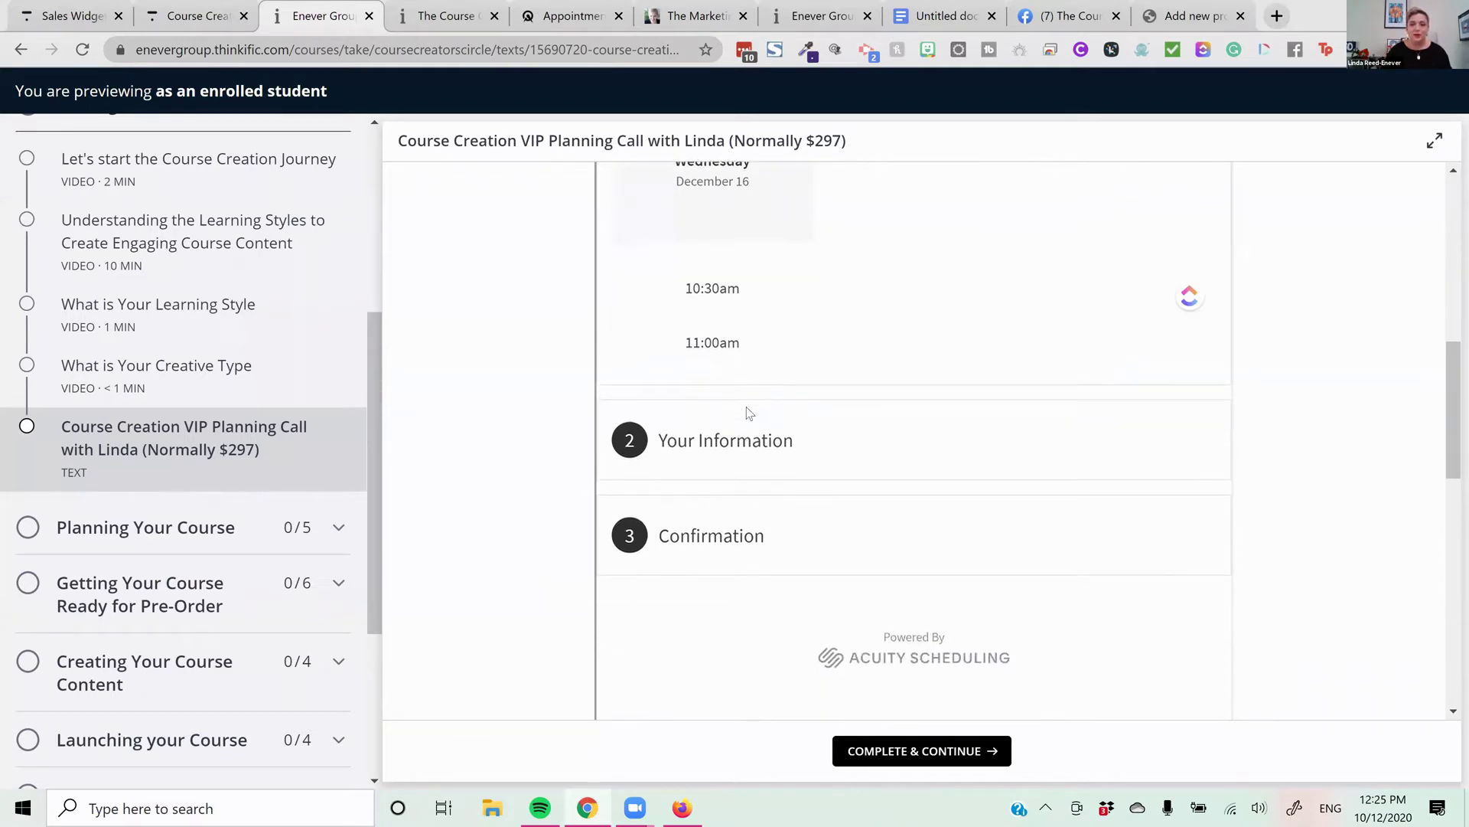
pyautogui.scroll(-2, 749, 413)
pyautogui.scroll(-1, 749, 413)
pyautogui.scroll(3, 747, 413)
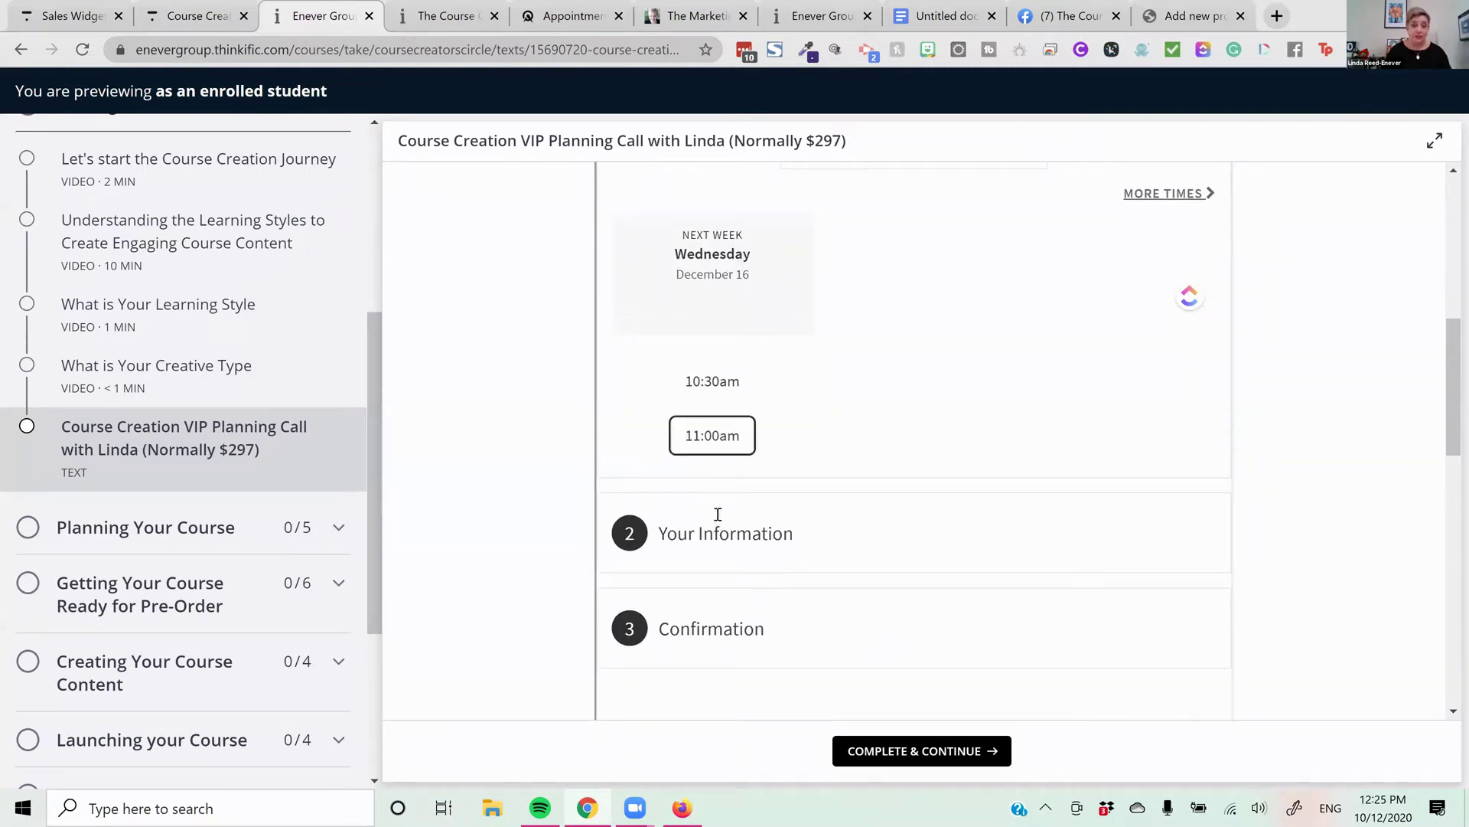
pyautogui.click(1187, 194)
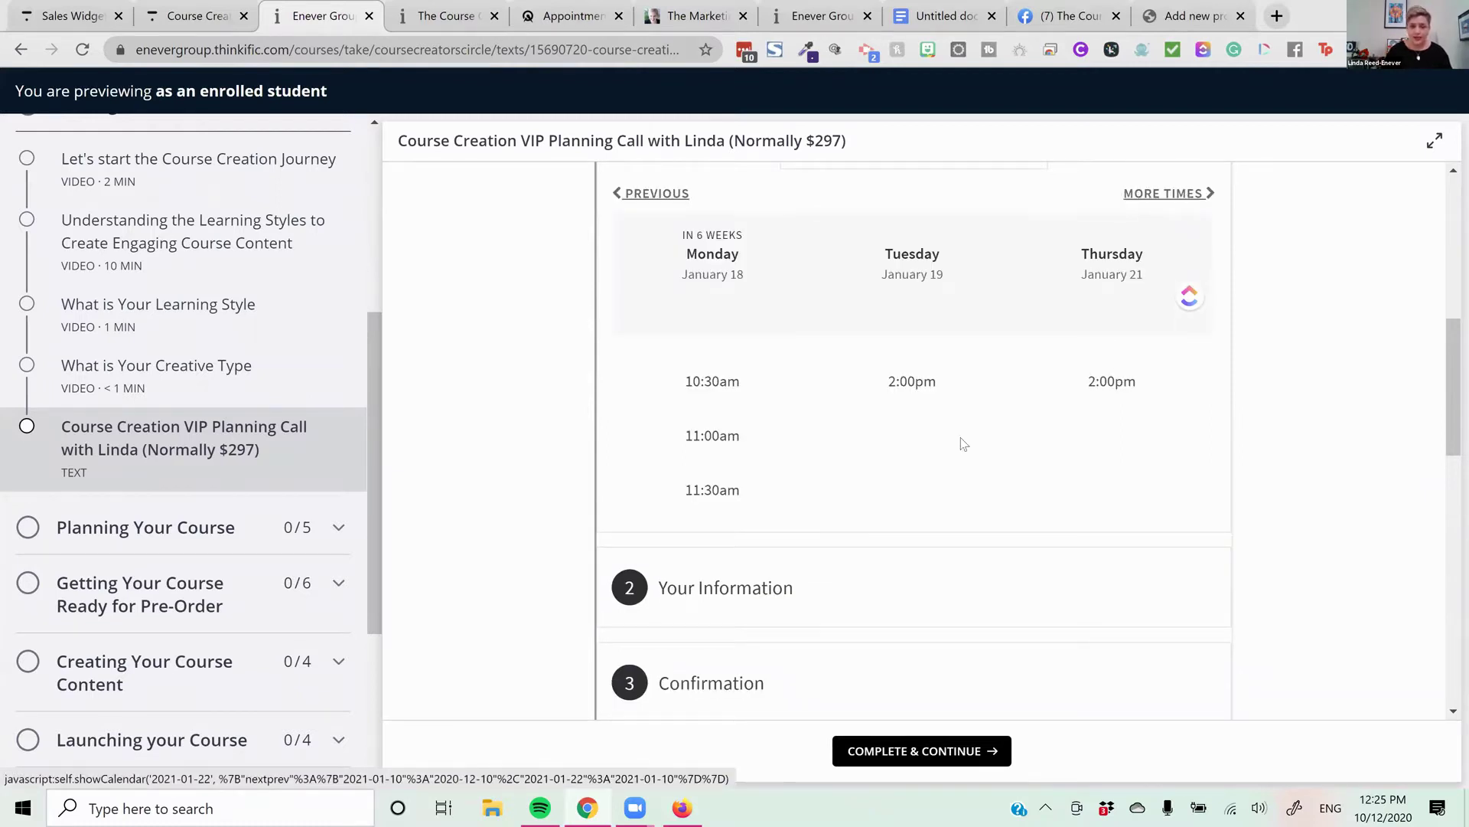
pyautogui.scroll(-4, 919, 459)
pyautogui.scroll(-5, 869, 365)
pyautogui.scroll(-1, 859, 519)
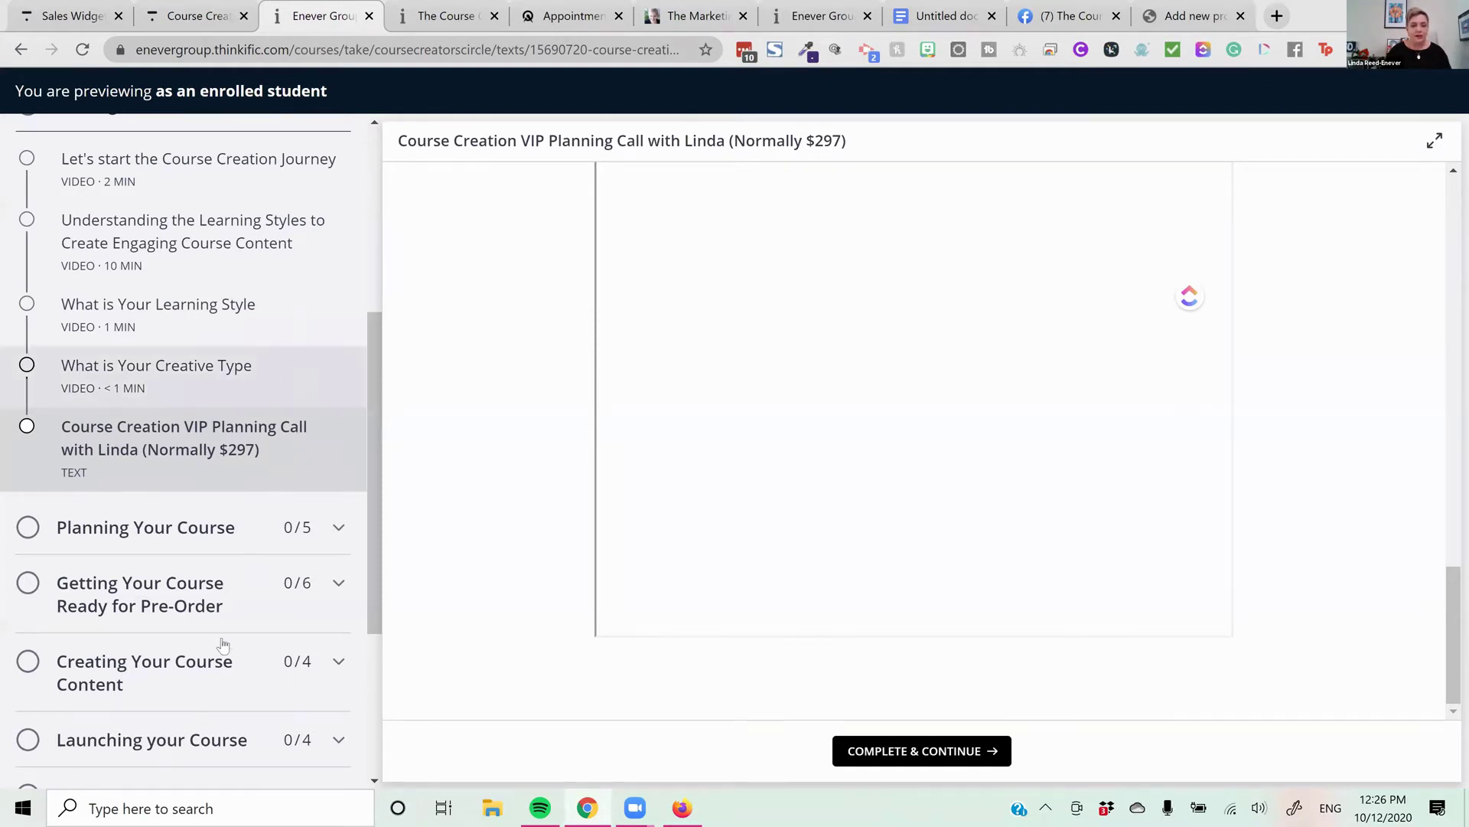
pyautogui.hotkey('ctrl', 'shift', 'Tab')
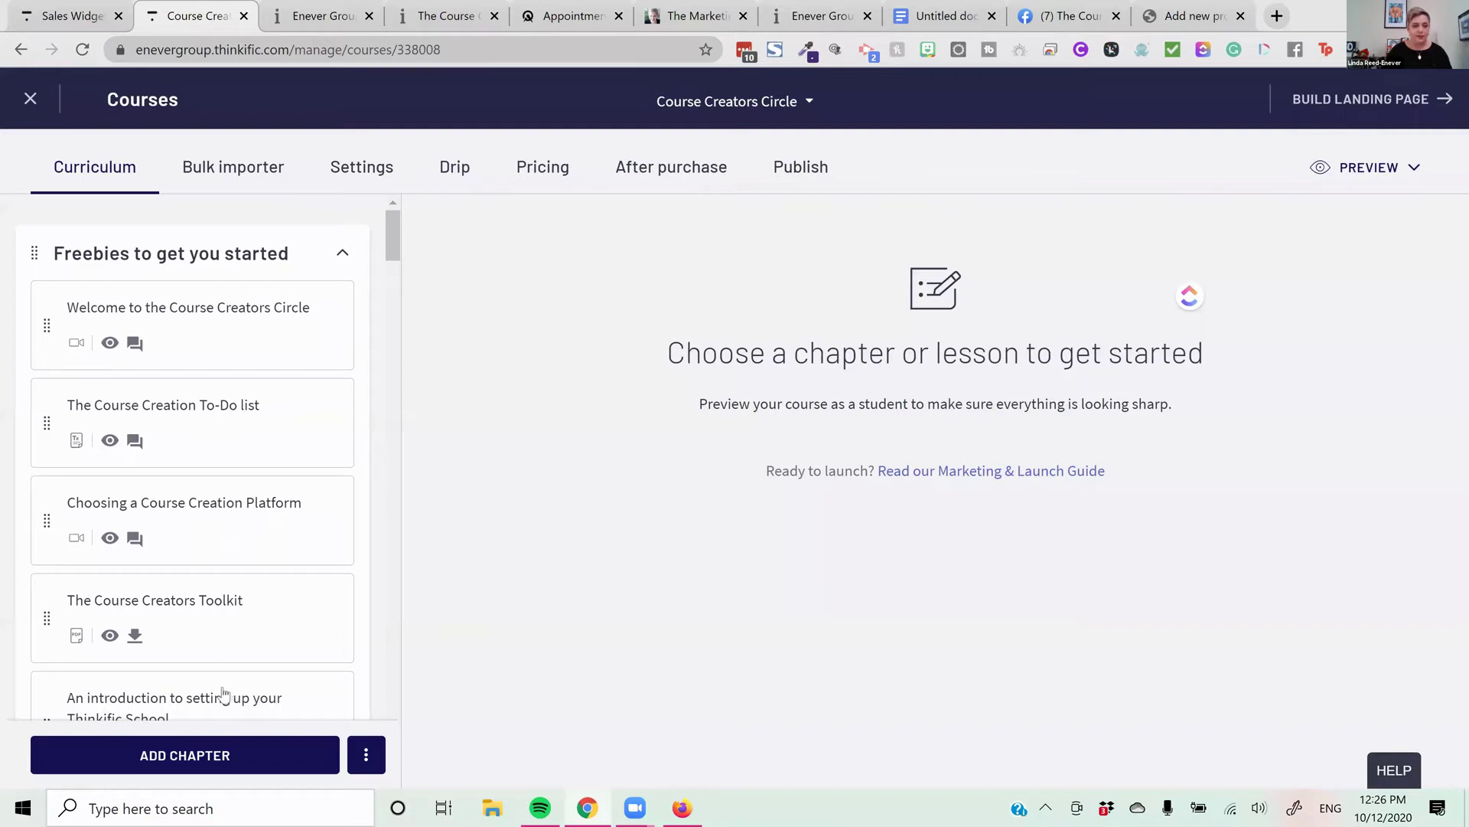
# Add a new text lesson to the last chapter and paste the Acuity embed code in Code View
pyautogui.scroll(-15, 138, 482)
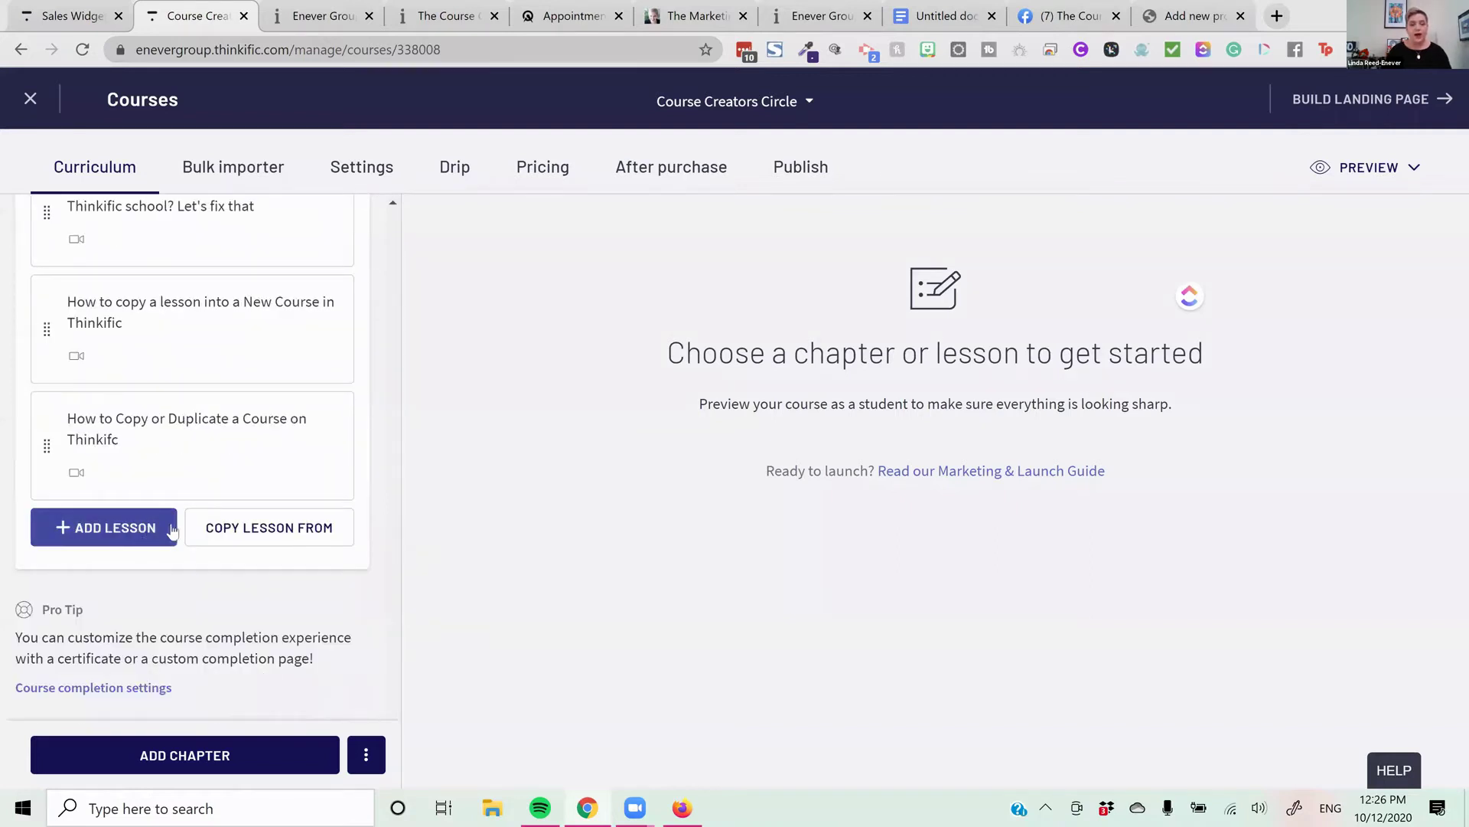
pyautogui.click(170, 528)
pyautogui.scroll(-3, 170, 528)
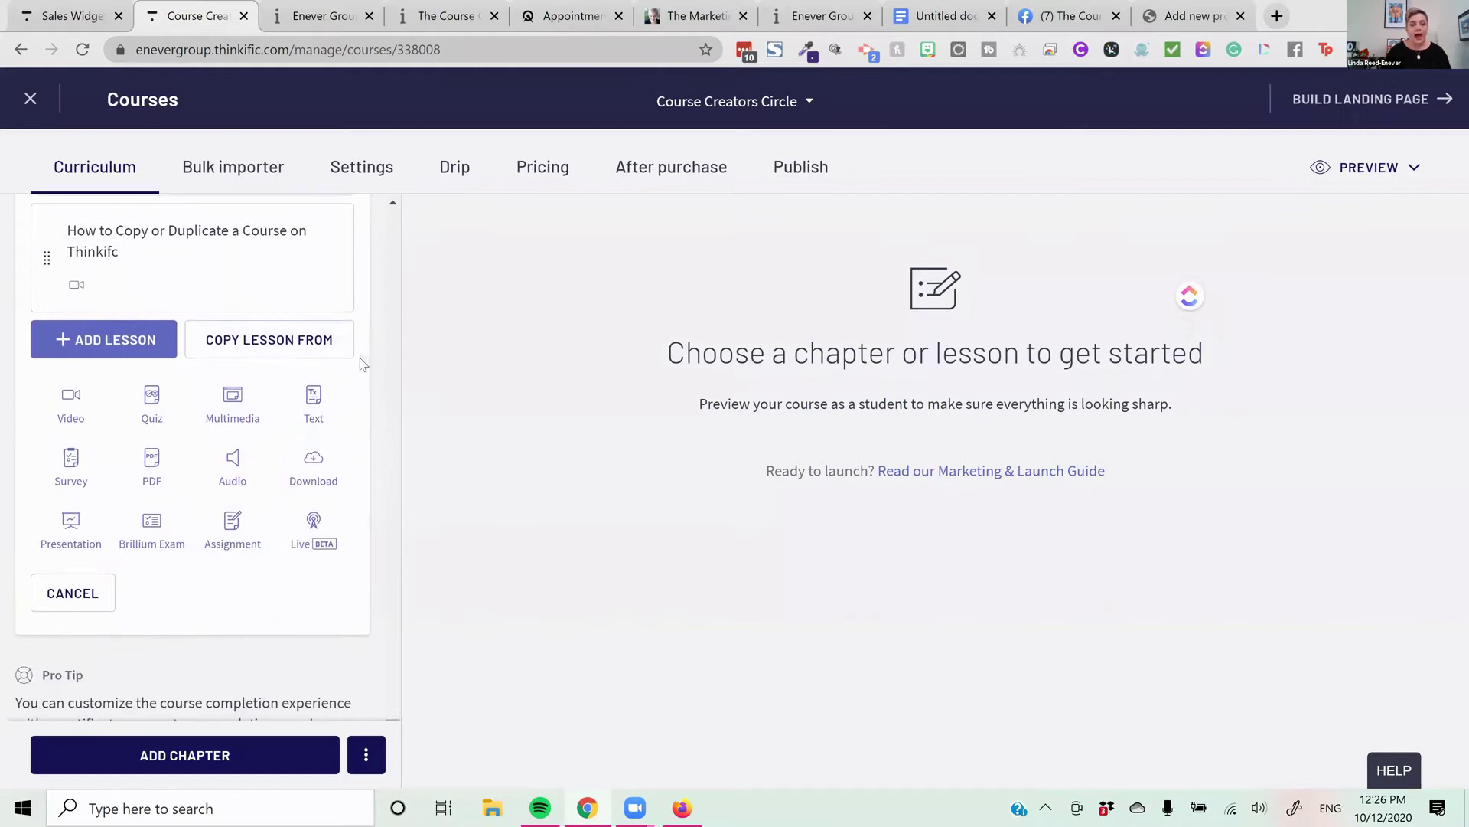
pyautogui.click(334, 401)
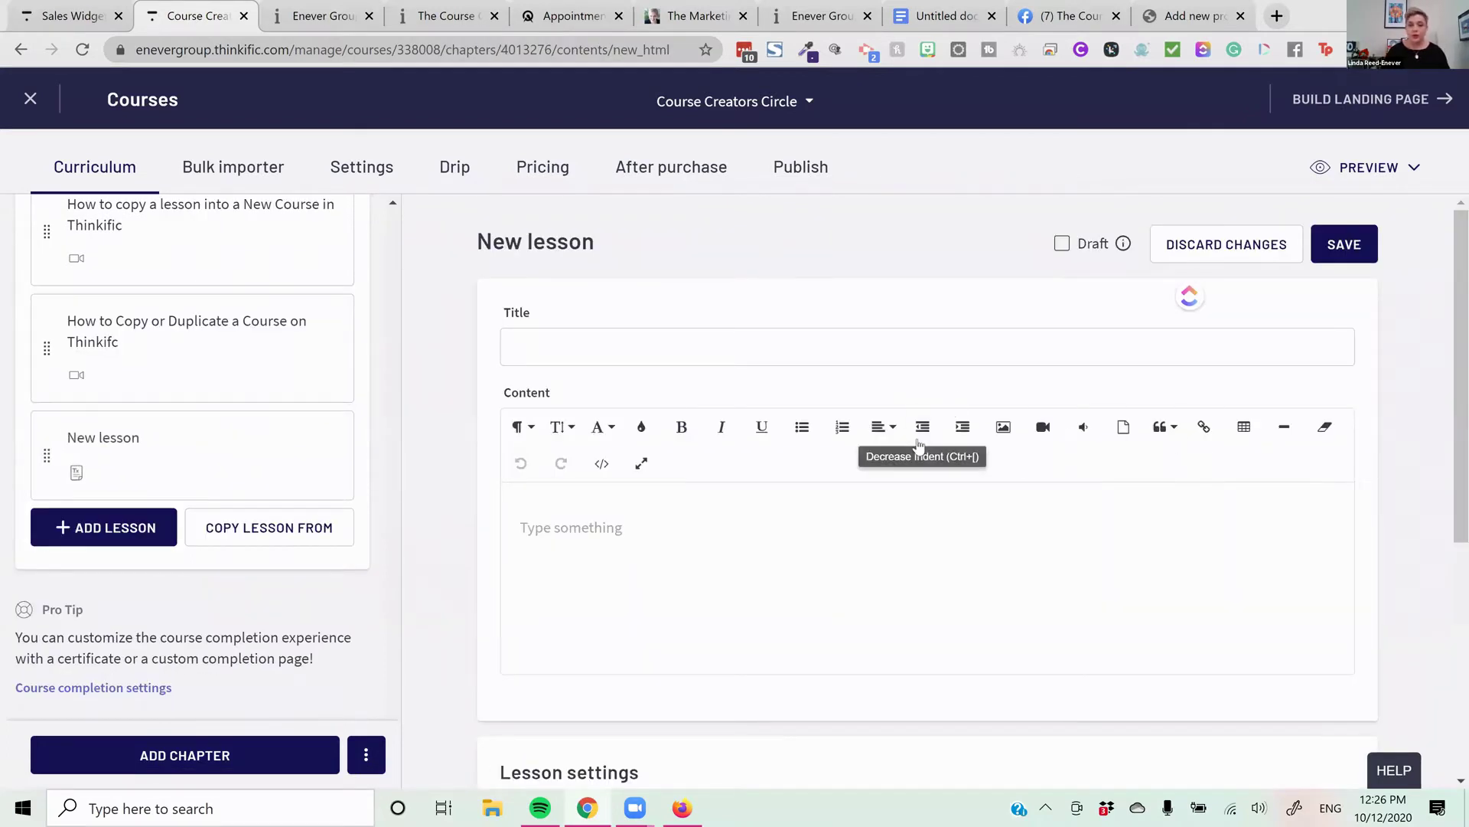
pyautogui.scroll(-3, 919, 444)
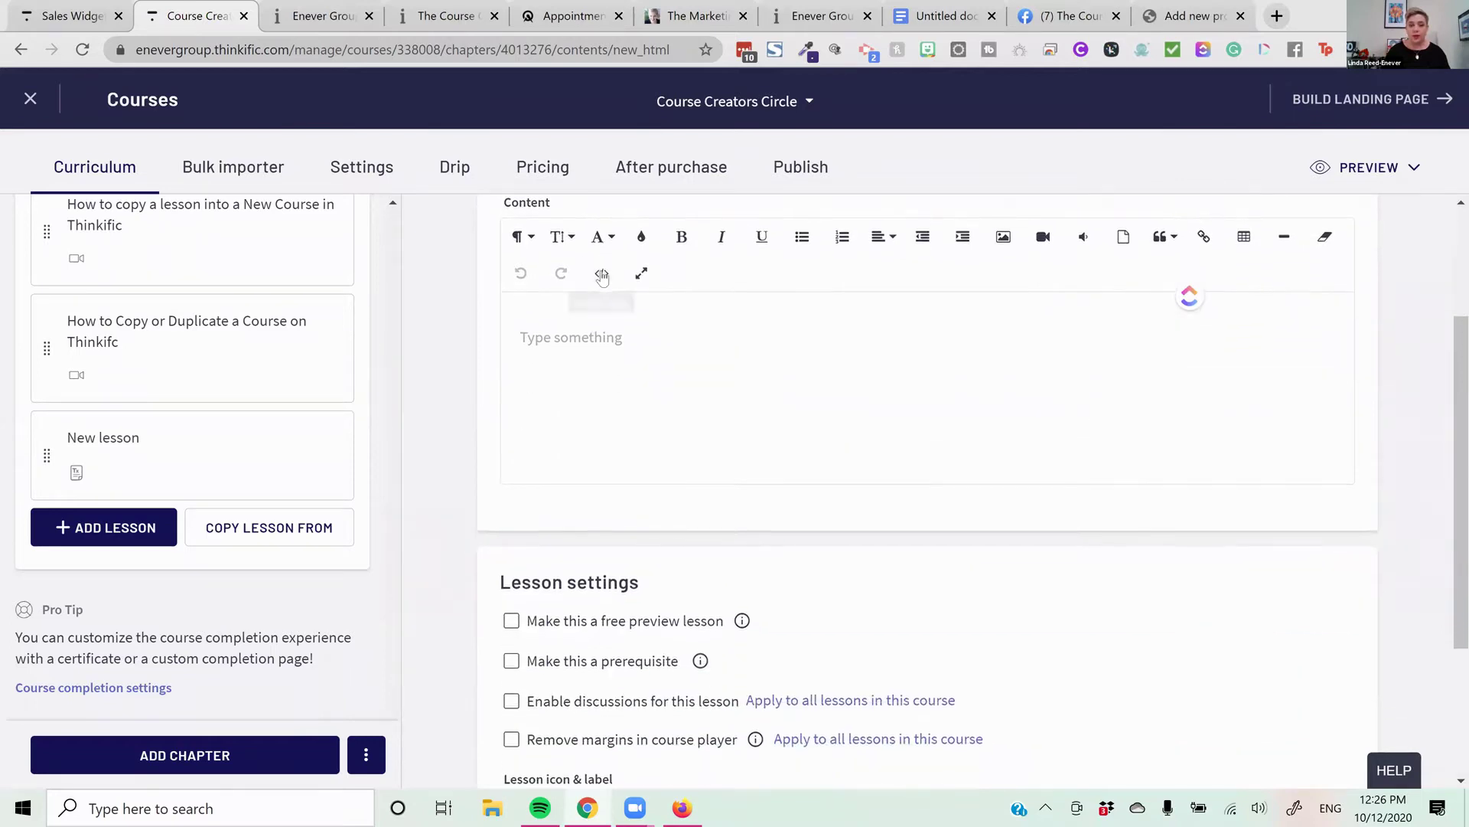
pyautogui.click(602, 275)
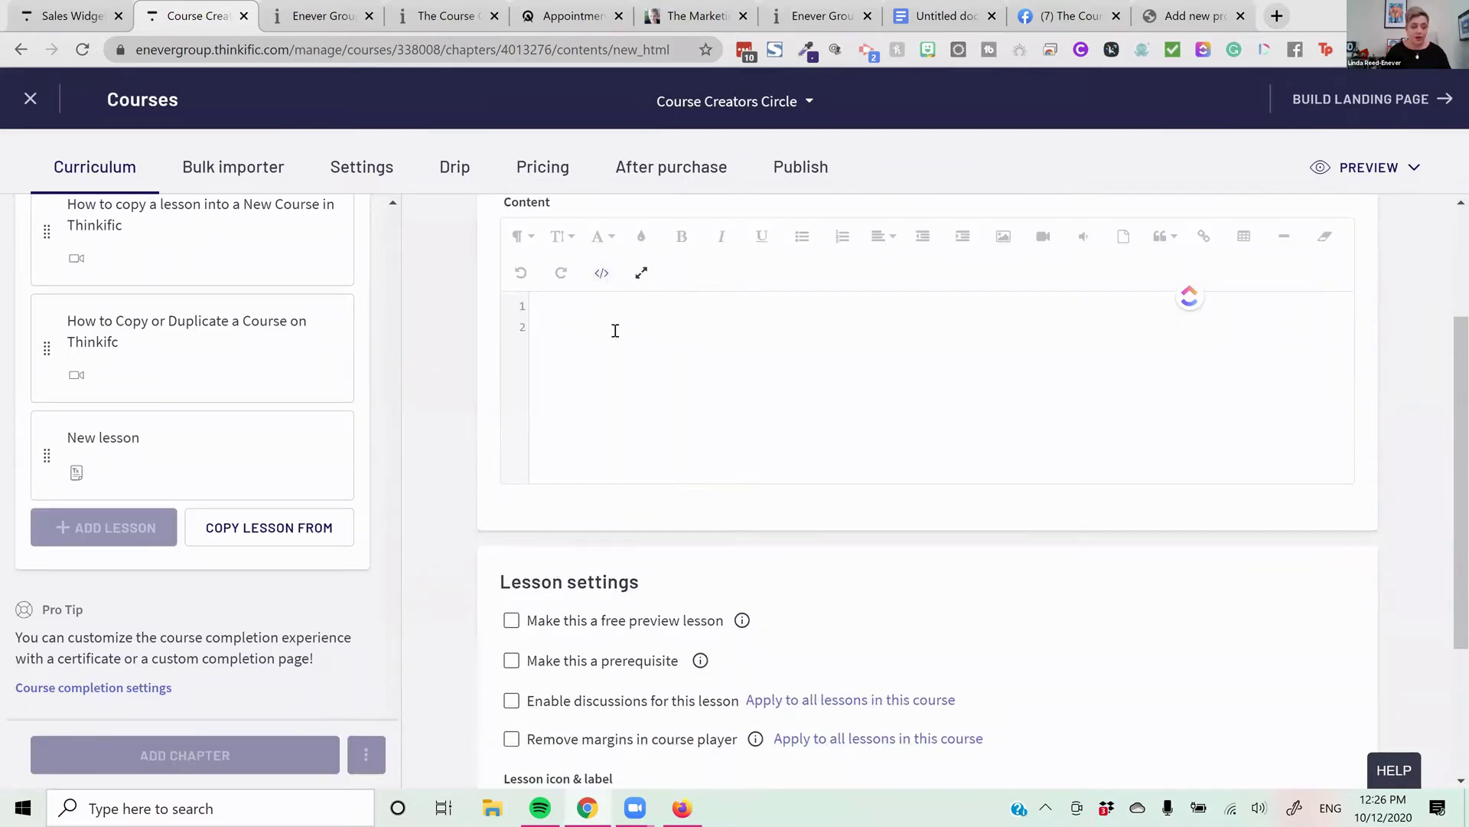
pyautogui.write('<iframe src="https://app.acuityscheduling.com/schedule.php?owner=20766747&owner=20766747&appointmentType=18816998" width="100%" height="800" frameBorder="0"></iframe> <script src="https://embed.acuityscheduling.com/js/embed.js" type="text/javascript"></script>')
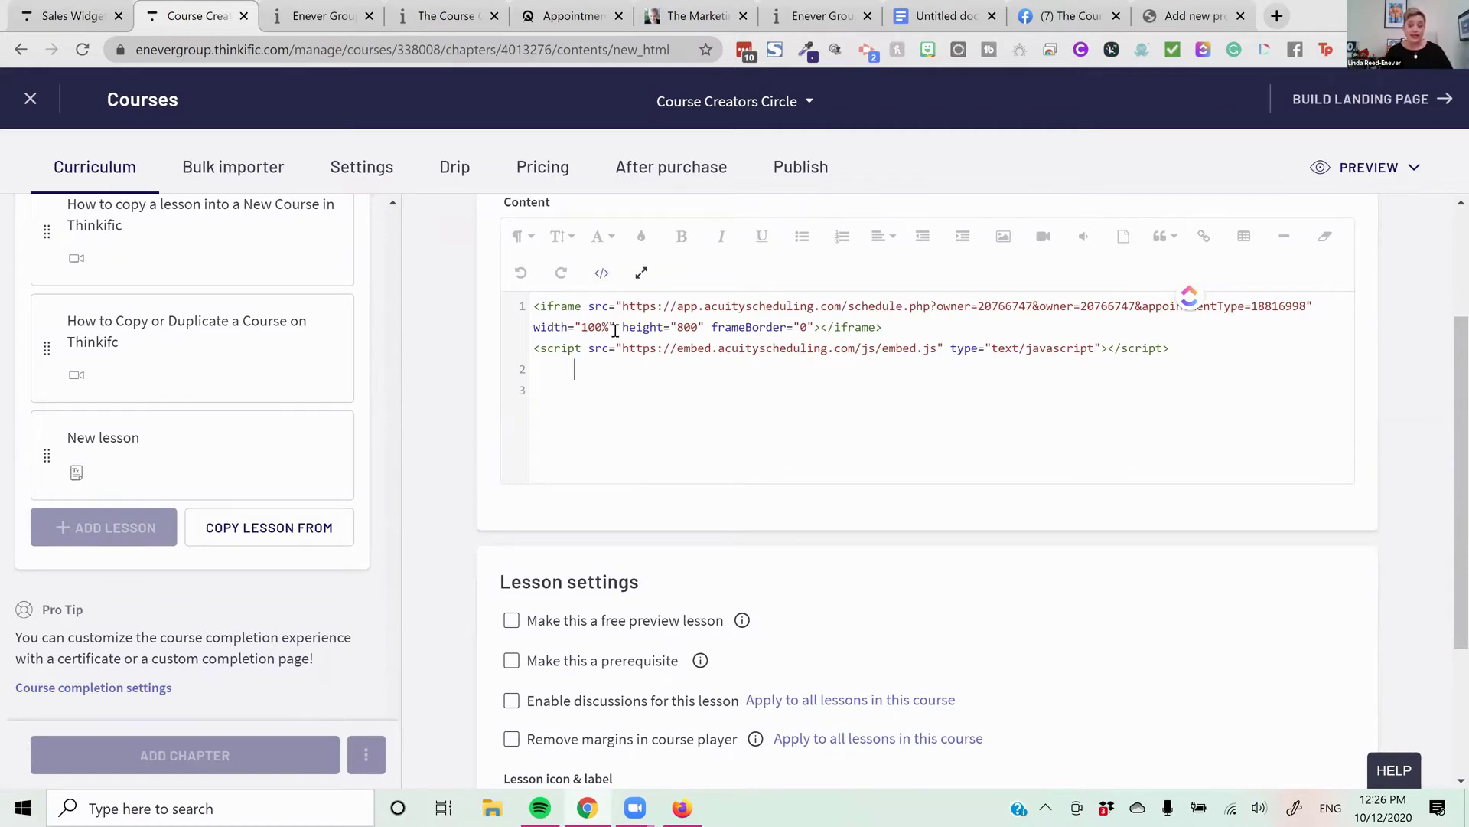
# Preview the rendered Acuity booking scheduler inside the lesson
pyautogui.scroll(2, 926, 551)
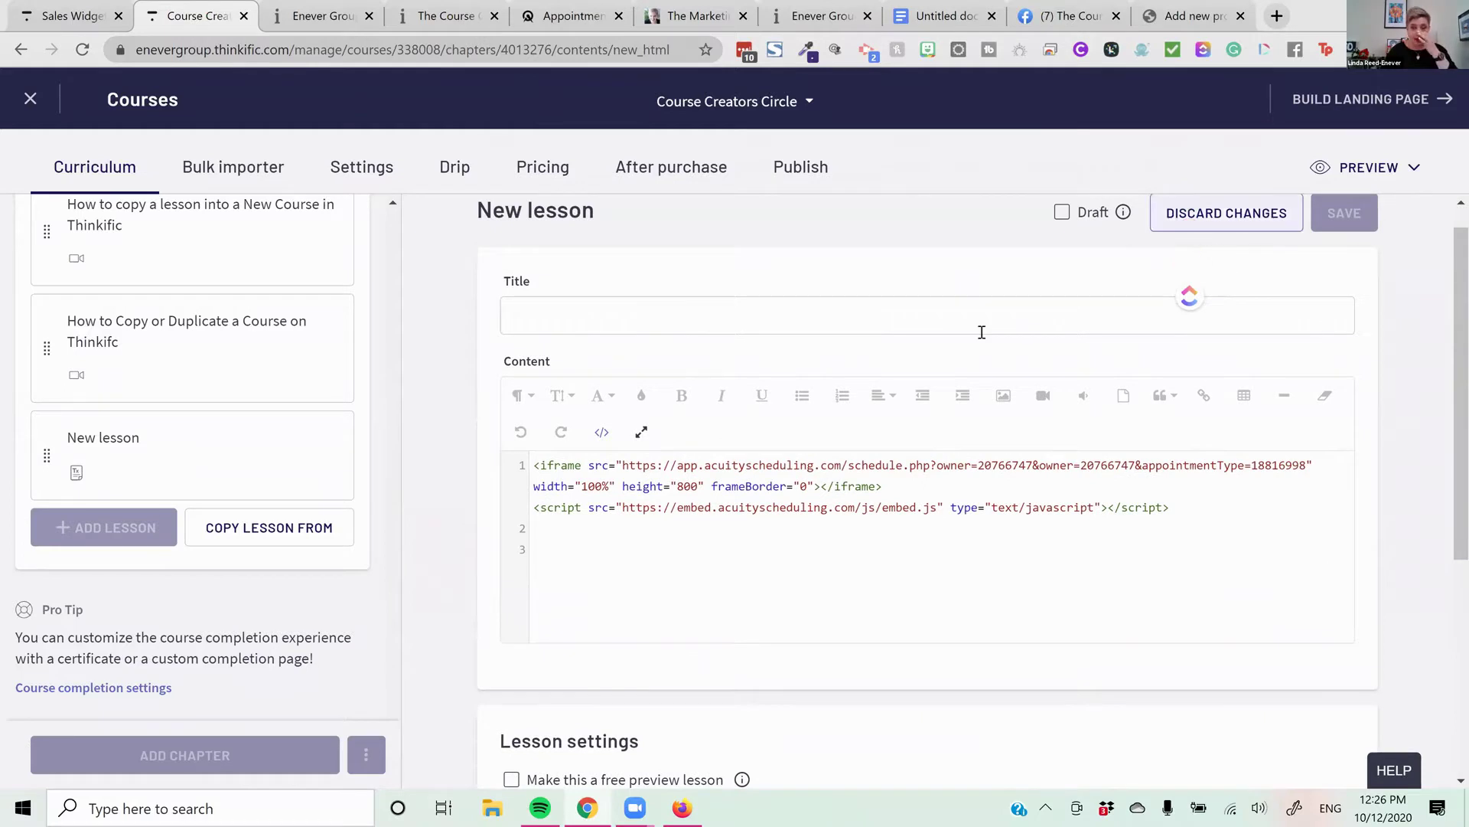
pyautogui.click(595, 434)
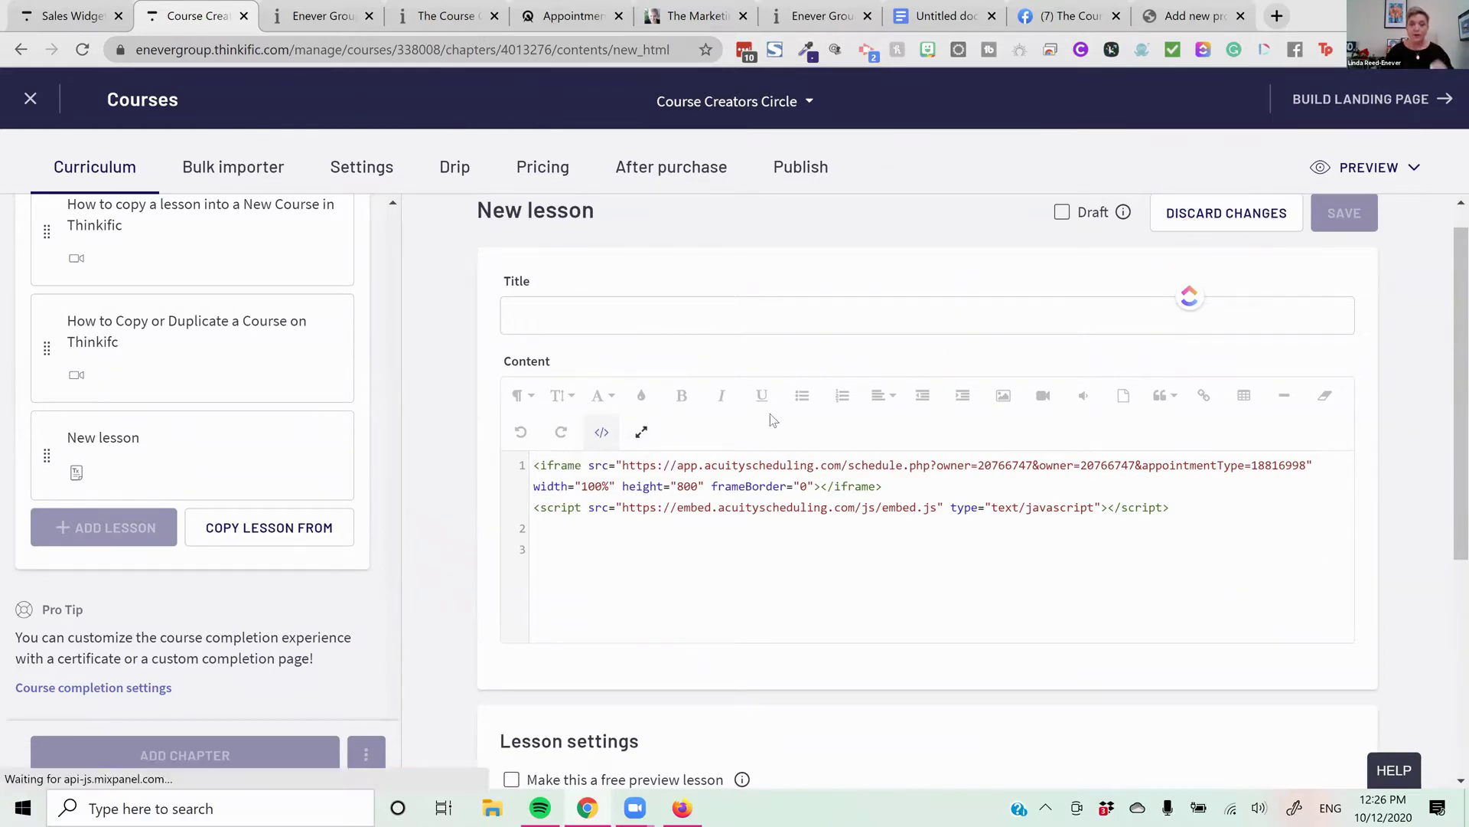
pyautogui.scroll(-2, 952, 440)
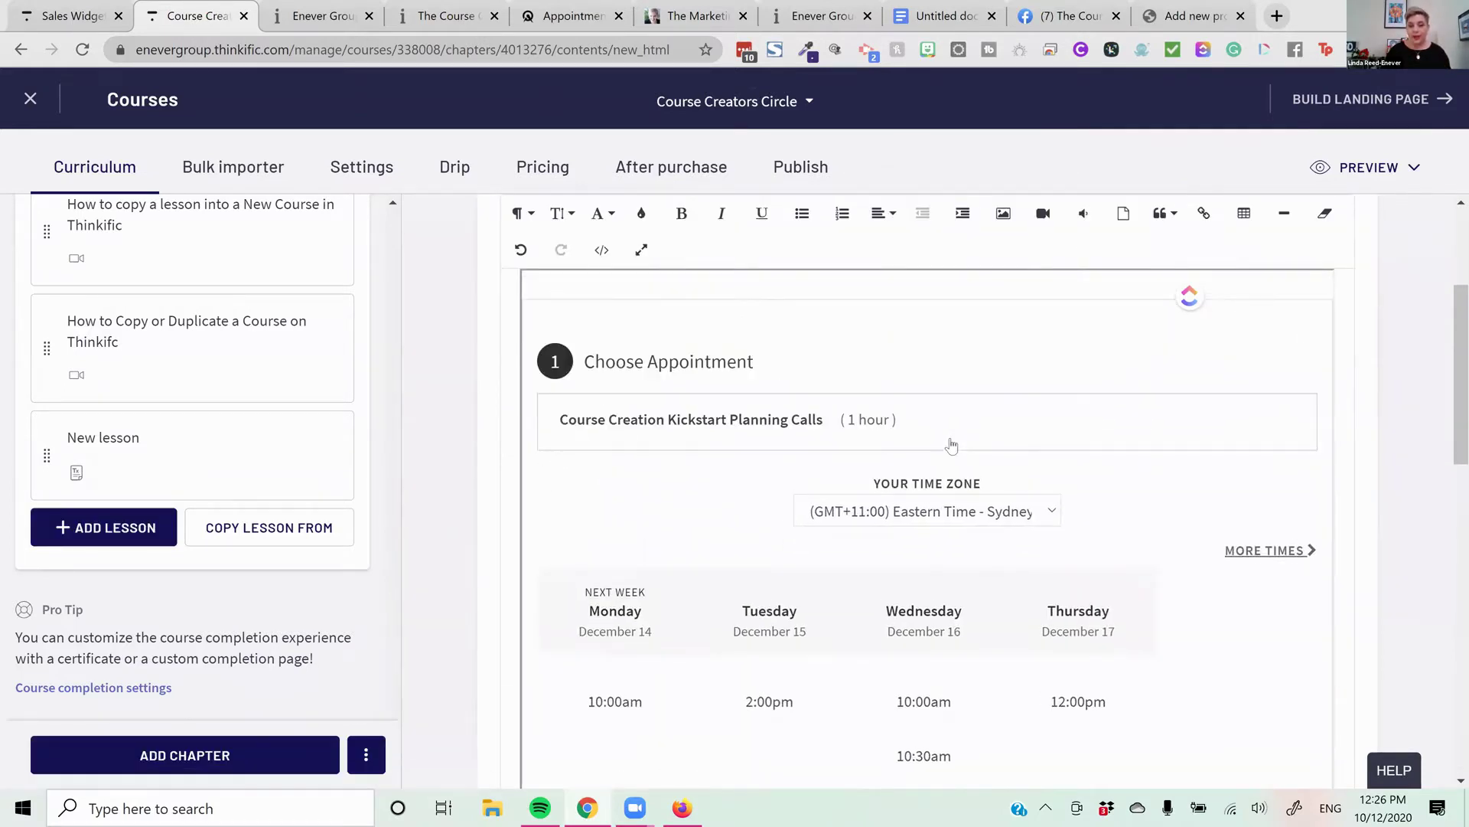
pyautogui.scroll(2, 932, 446)
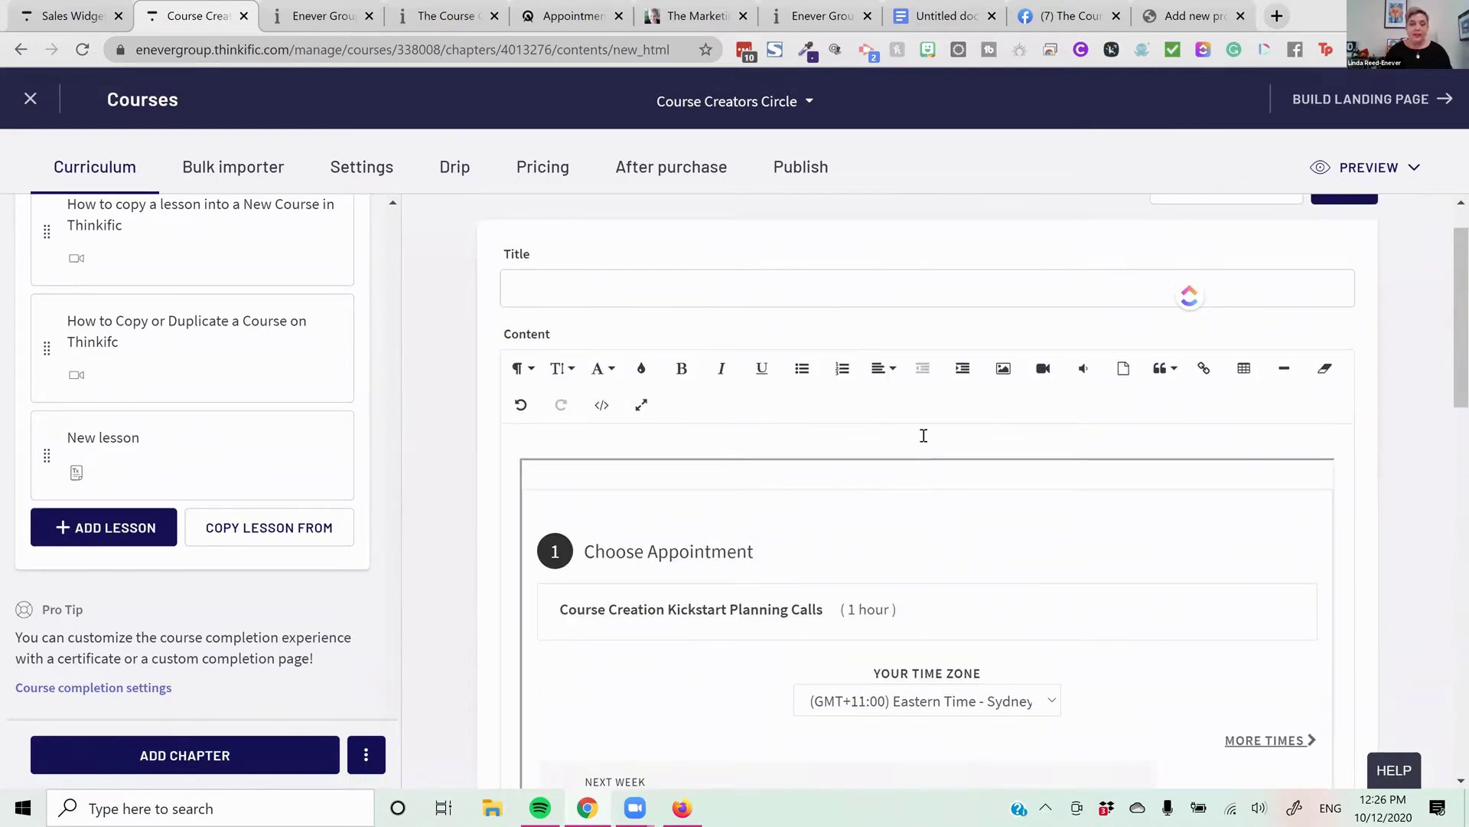
pyautogui.scroll(-3, 807, 481)
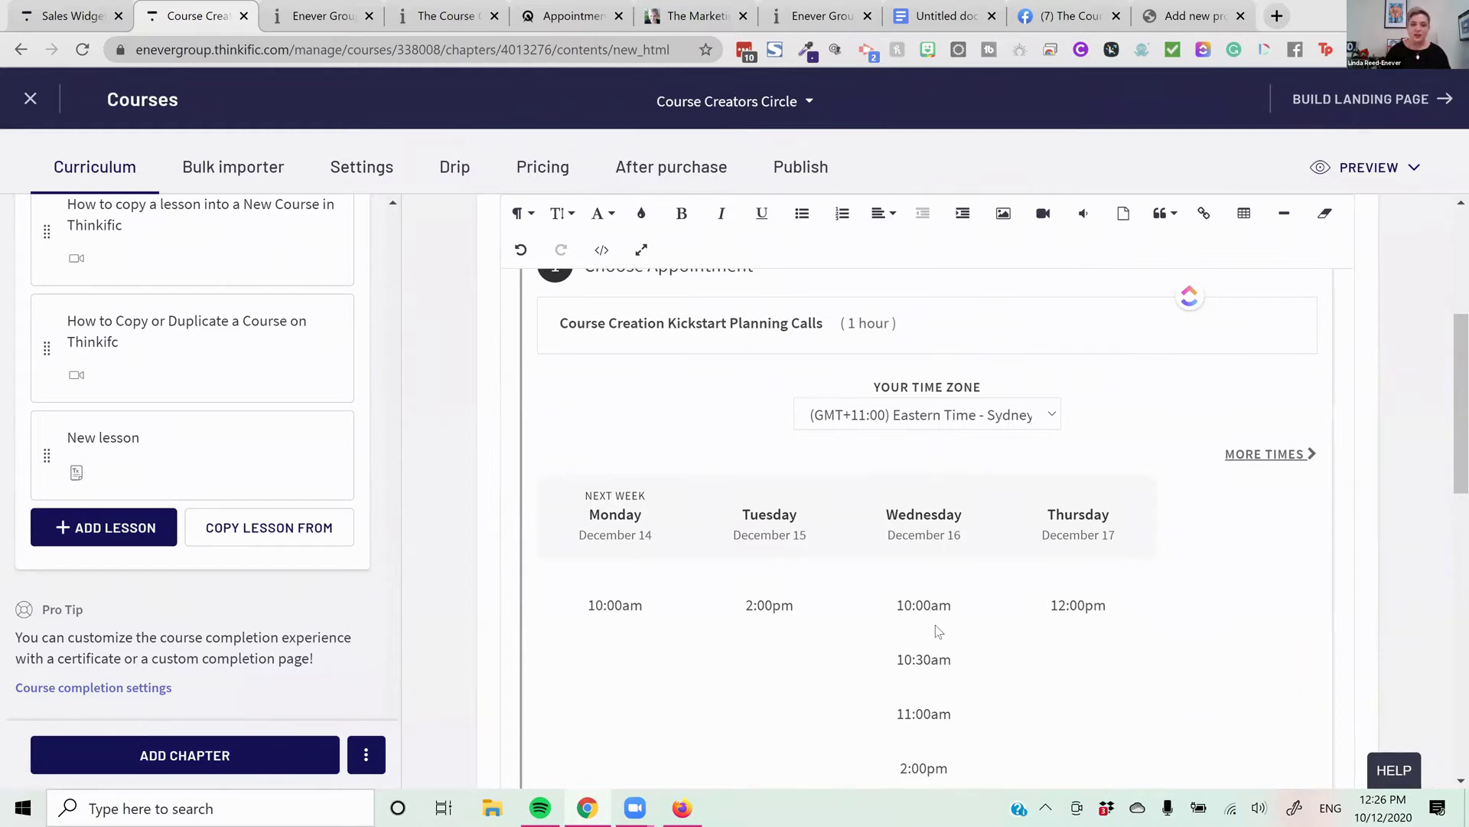
# Browse the uploaded videos in the Insert Video picker, then return to the HTML source view
pyautogui.click(1054, 219)
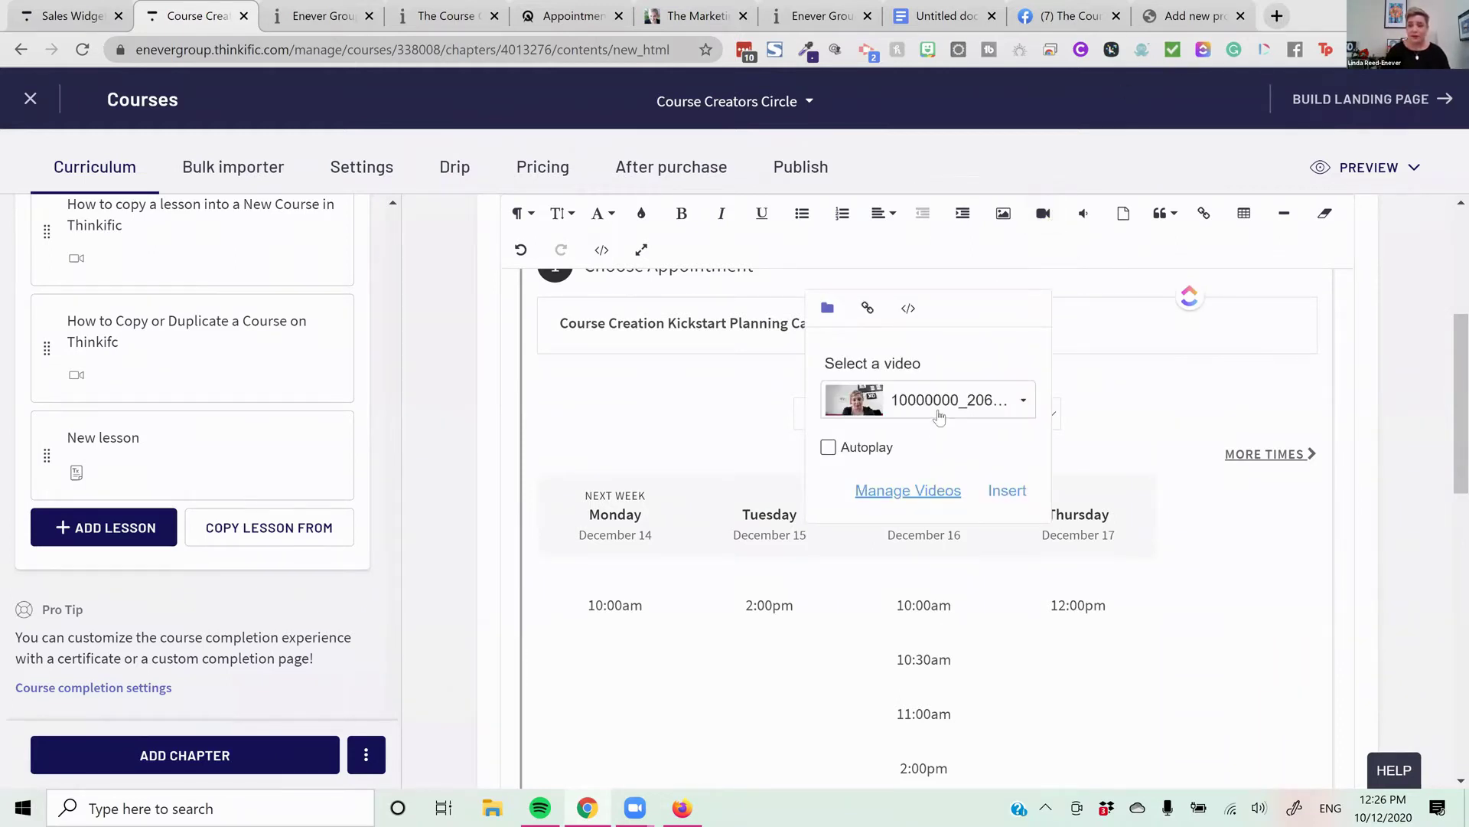
pyautogui.click(1018, 419)
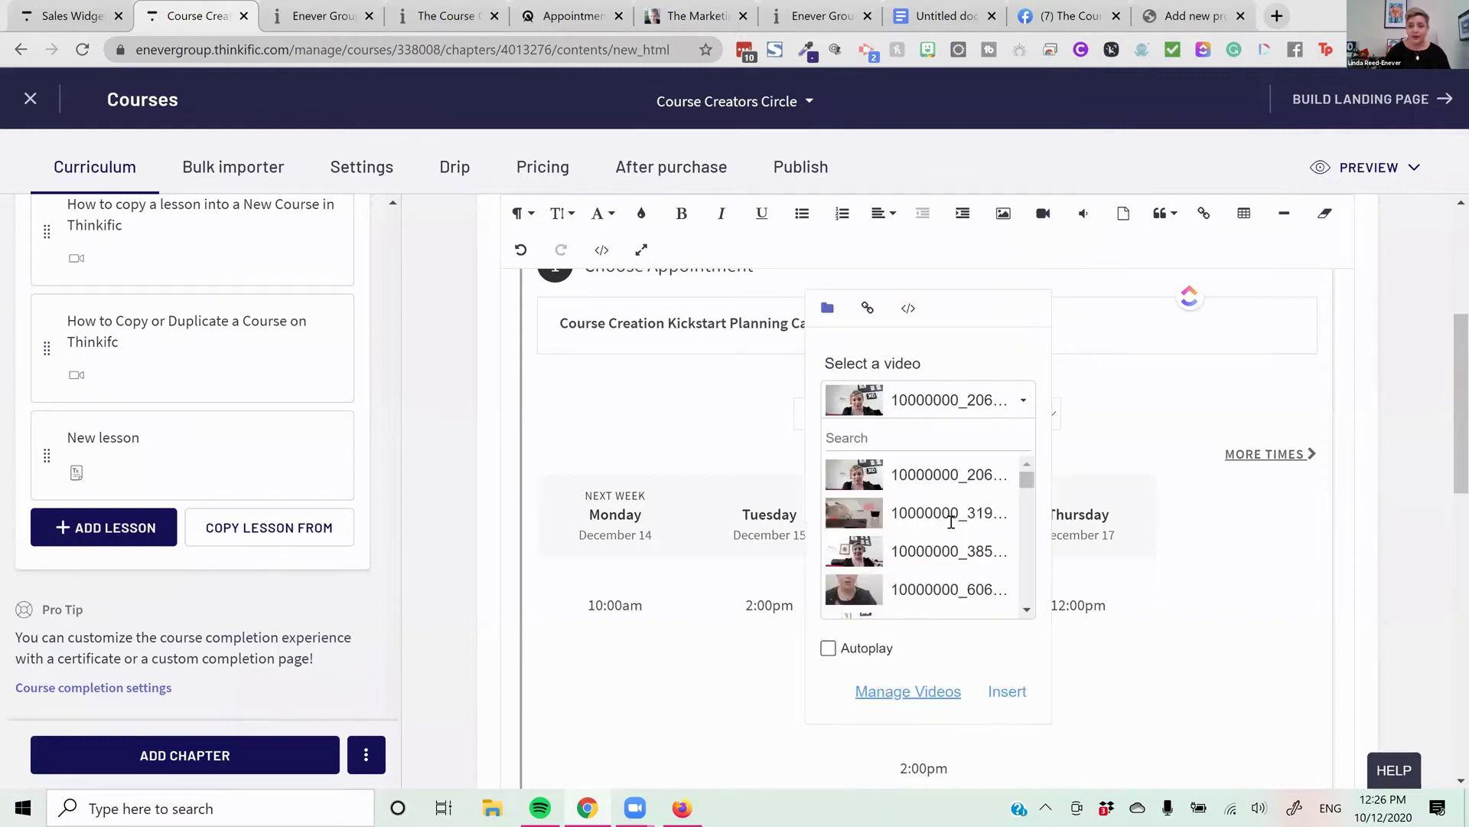
pyautogui.scroll(-3, 918, 529)
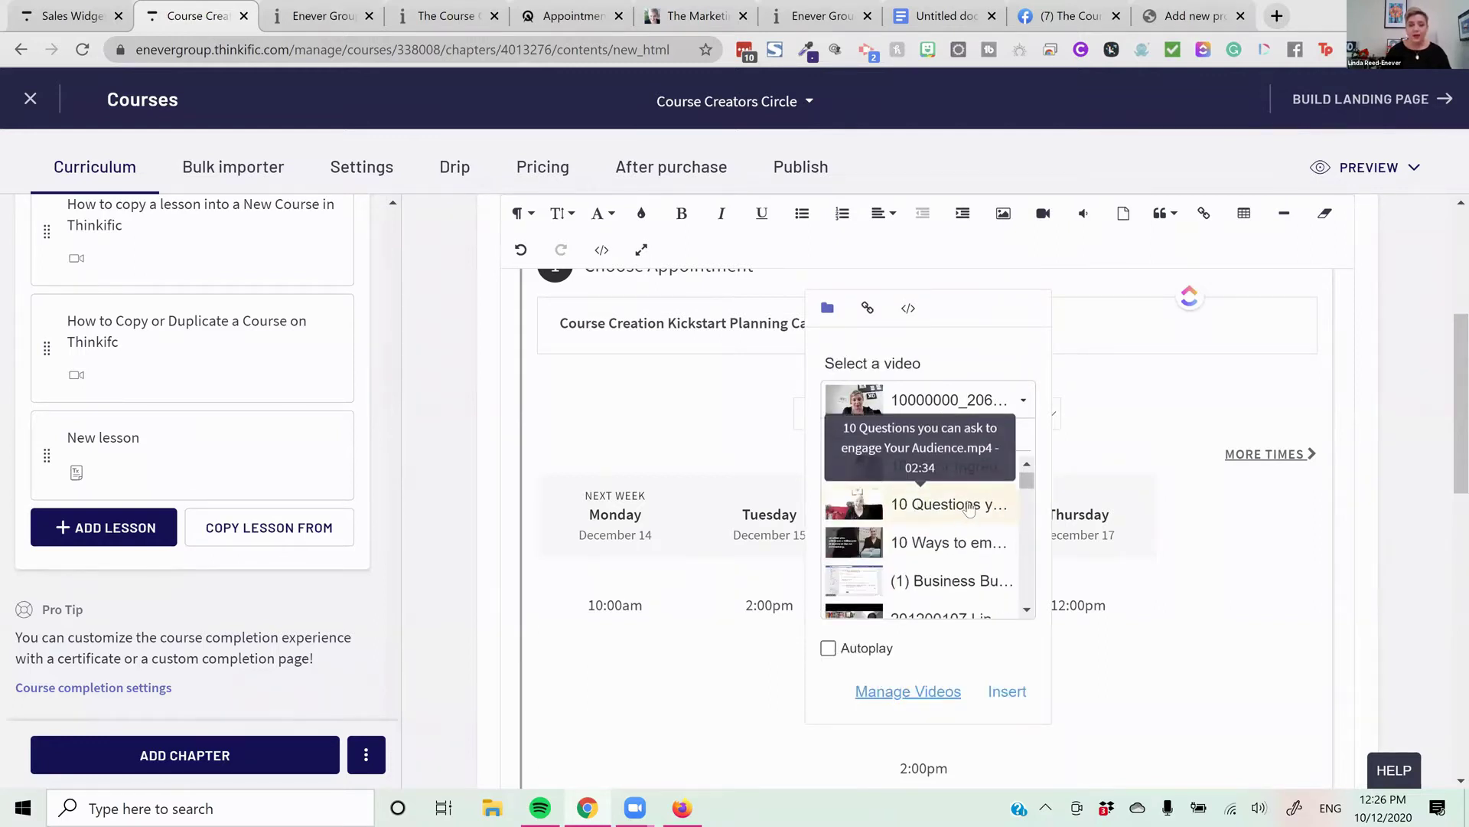
pyautogui.scroll(-1, 970, 509)
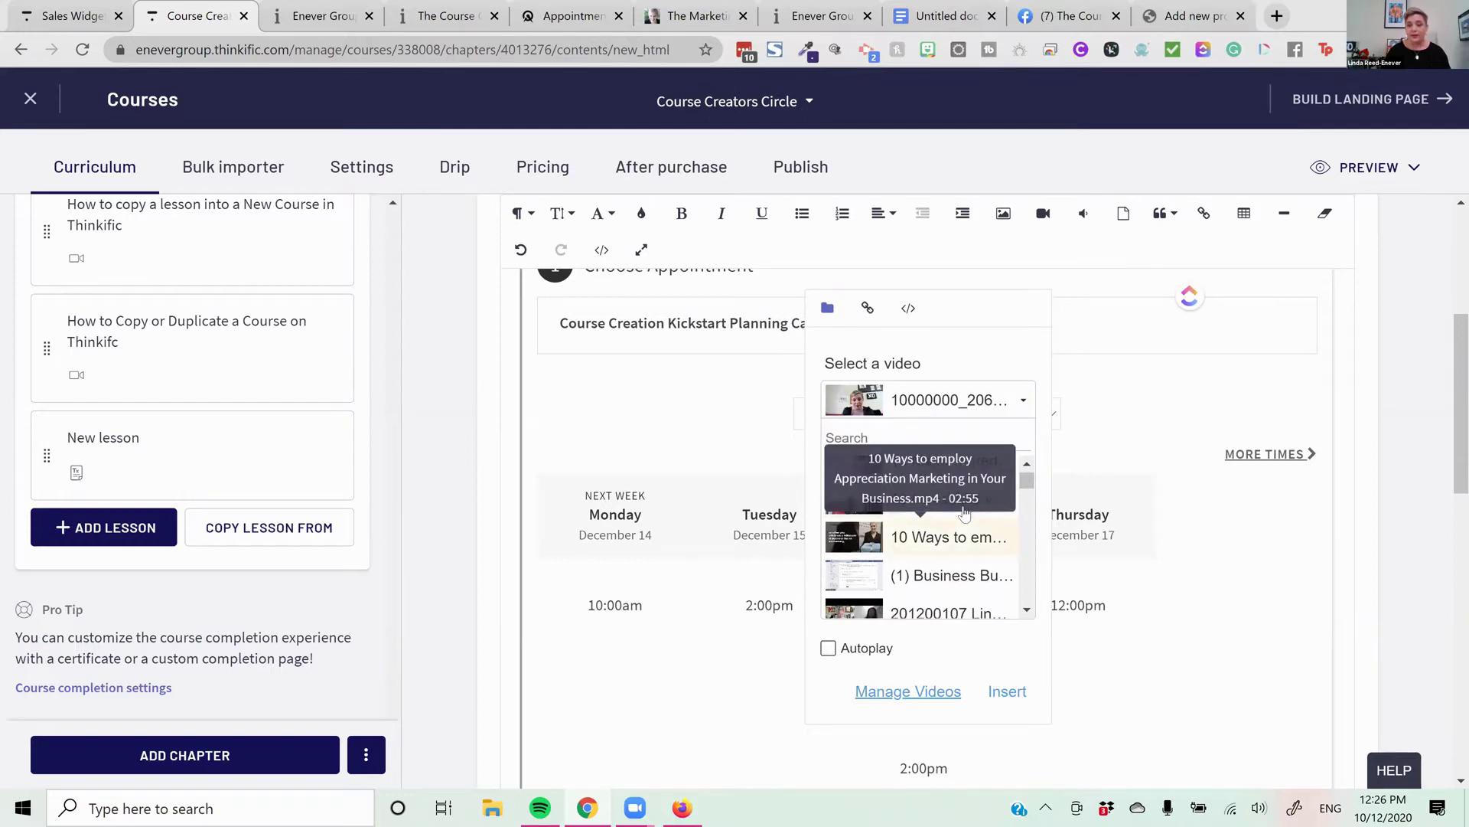
pyautogui.scroll(-5, 1010, 566)
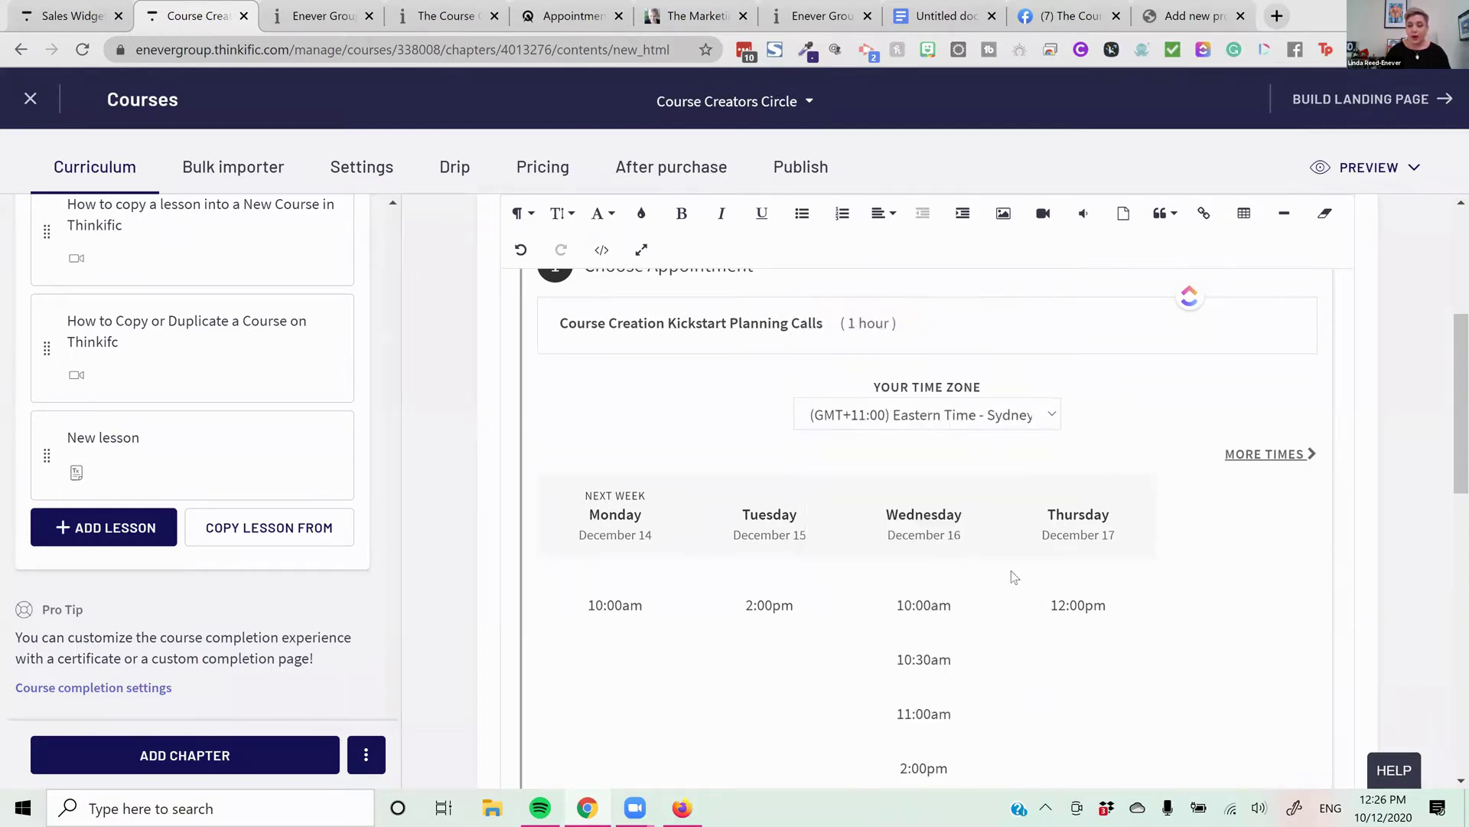
pyautogui.scroll(-5, 1009, 511)
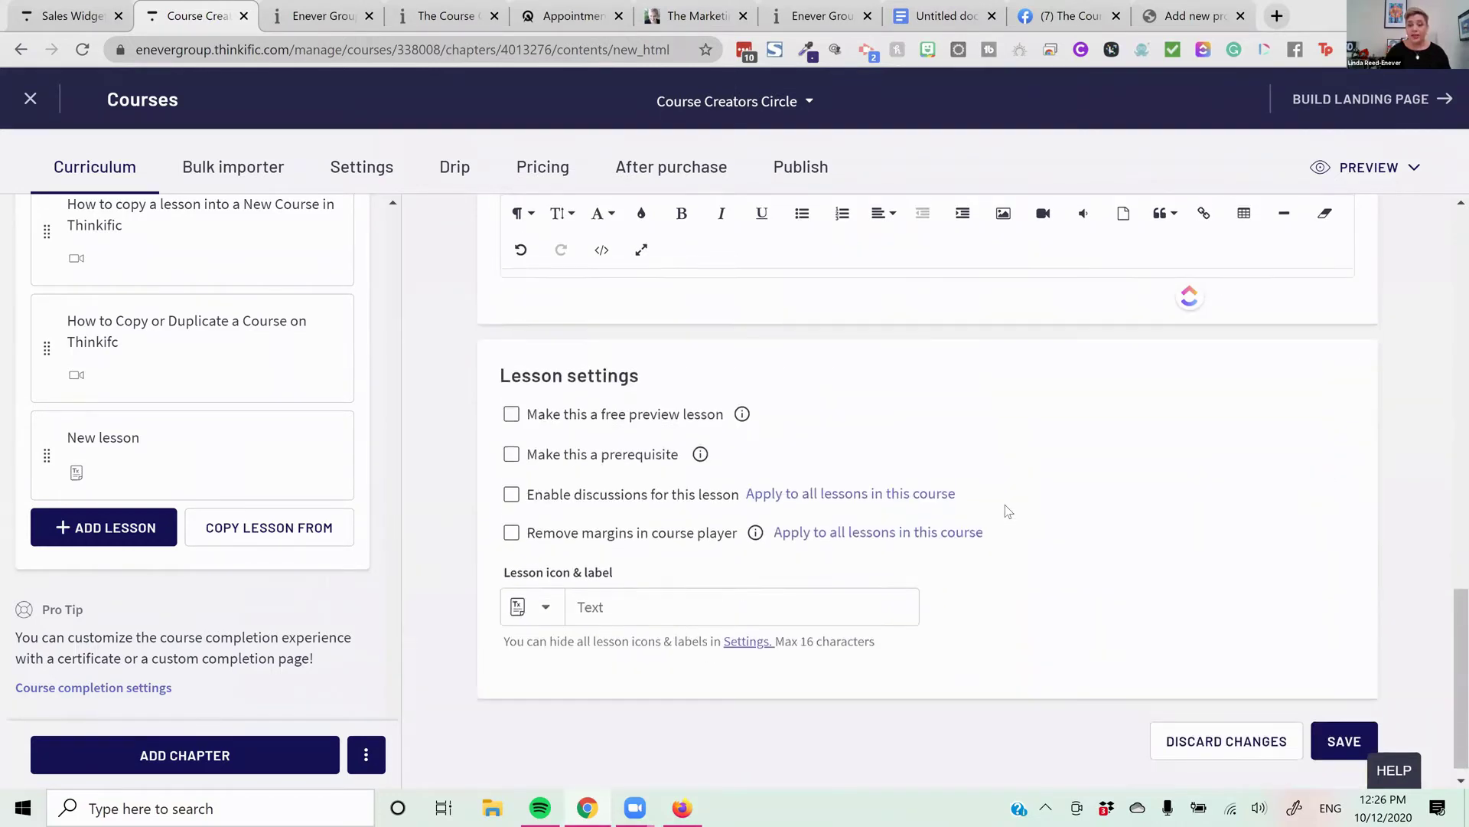
pyautogui.scroll(8, 1009, 511)
pyautogui.scroll(5, 1009, 512)
pyautogui.scroll(-6, 1009, 511)
pyautogui.scroll(-8, 1008, 511)
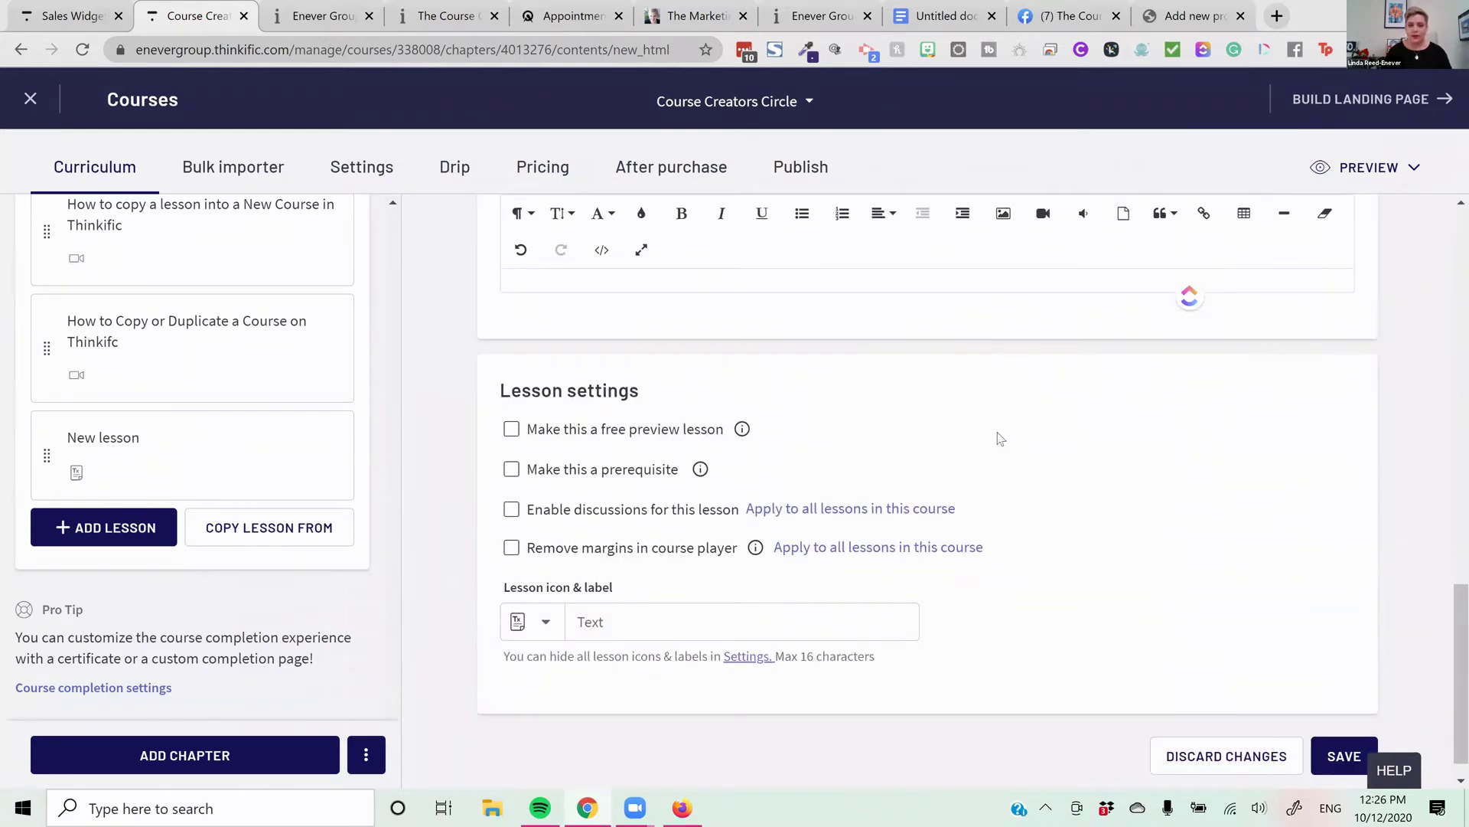
pyautogui.scroll(3, 999, 438)
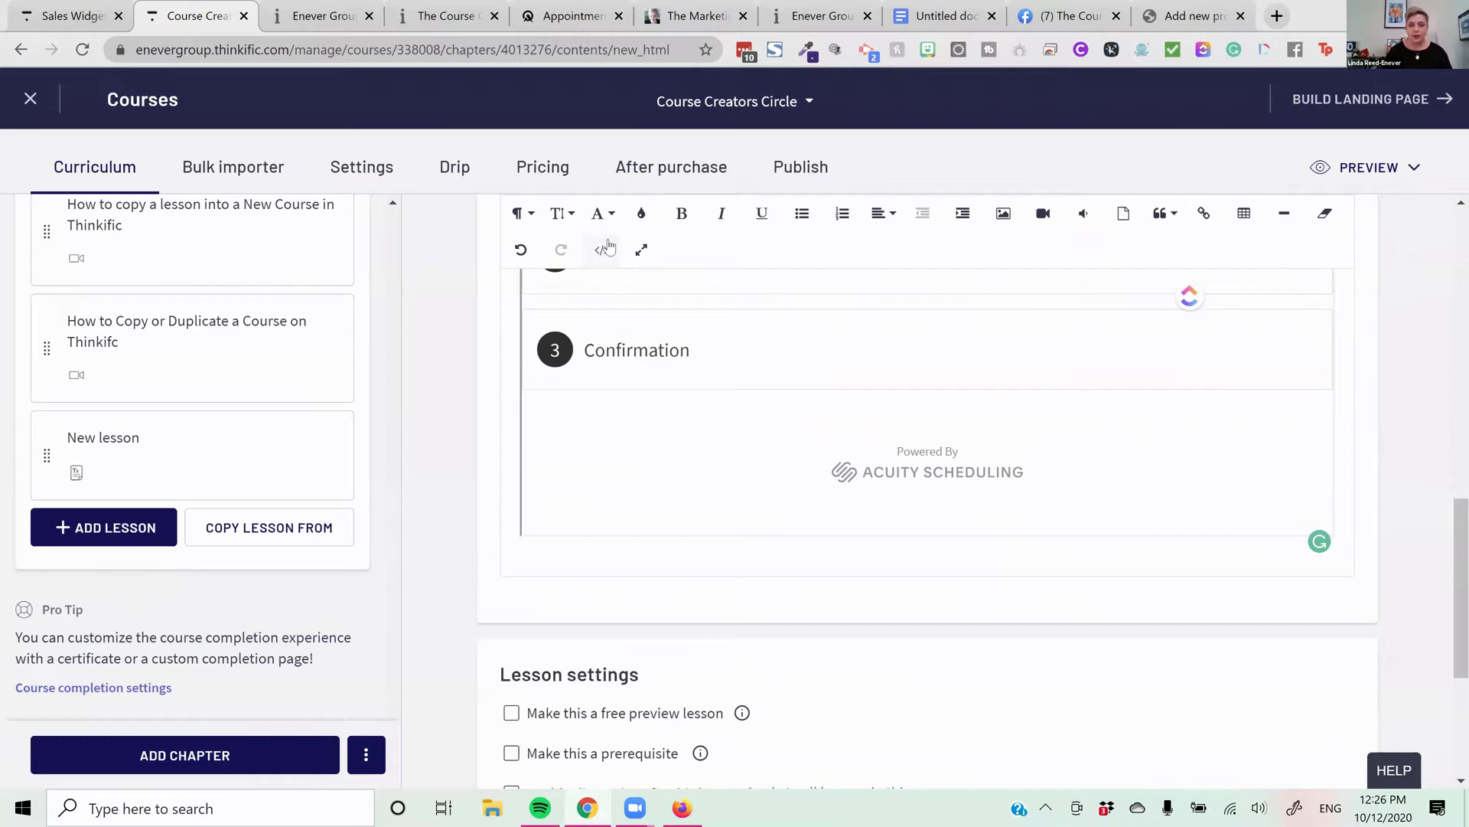
pyautogui.click(602, 250)
pyautogui.scroll(-4, 1081, 347)
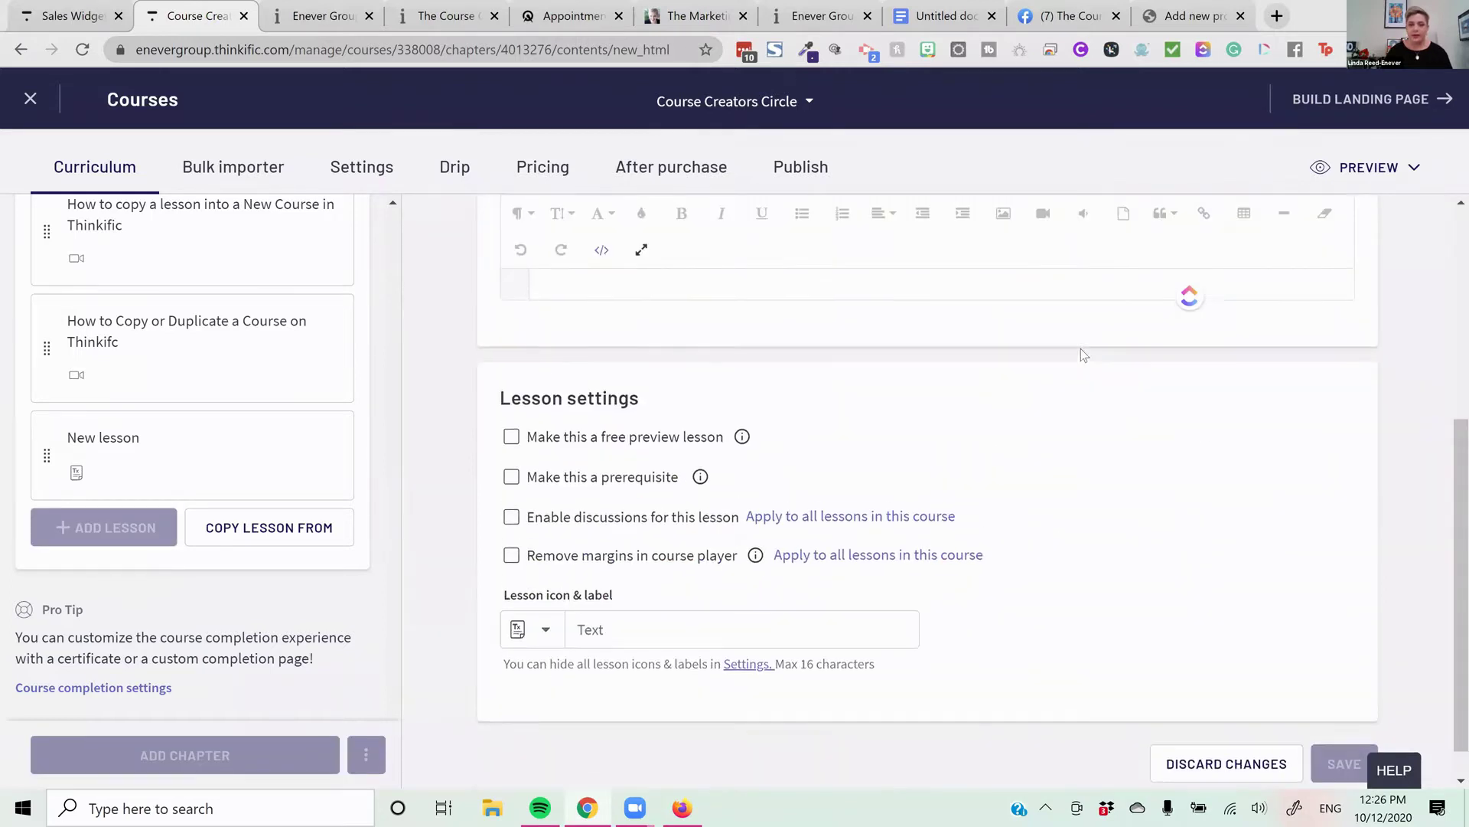
# Delete all the embed code and return to rich-text editing
pyautogui.scroll(3, 1167, 485)
pyautogui.moveTo(1169, 484); pyautogui.dragTo(643, 314)
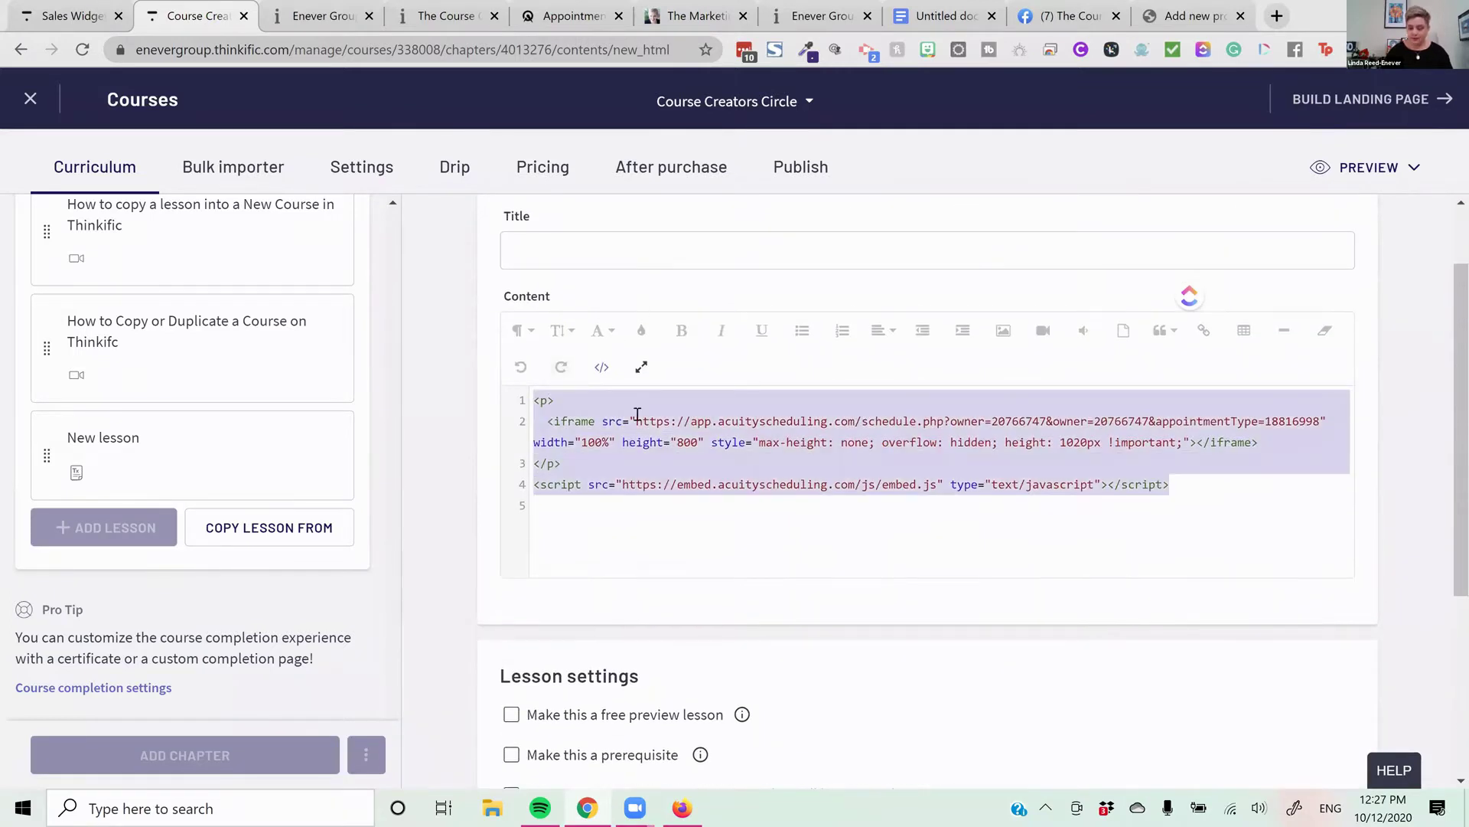
pyautogui.press('BackSpace')
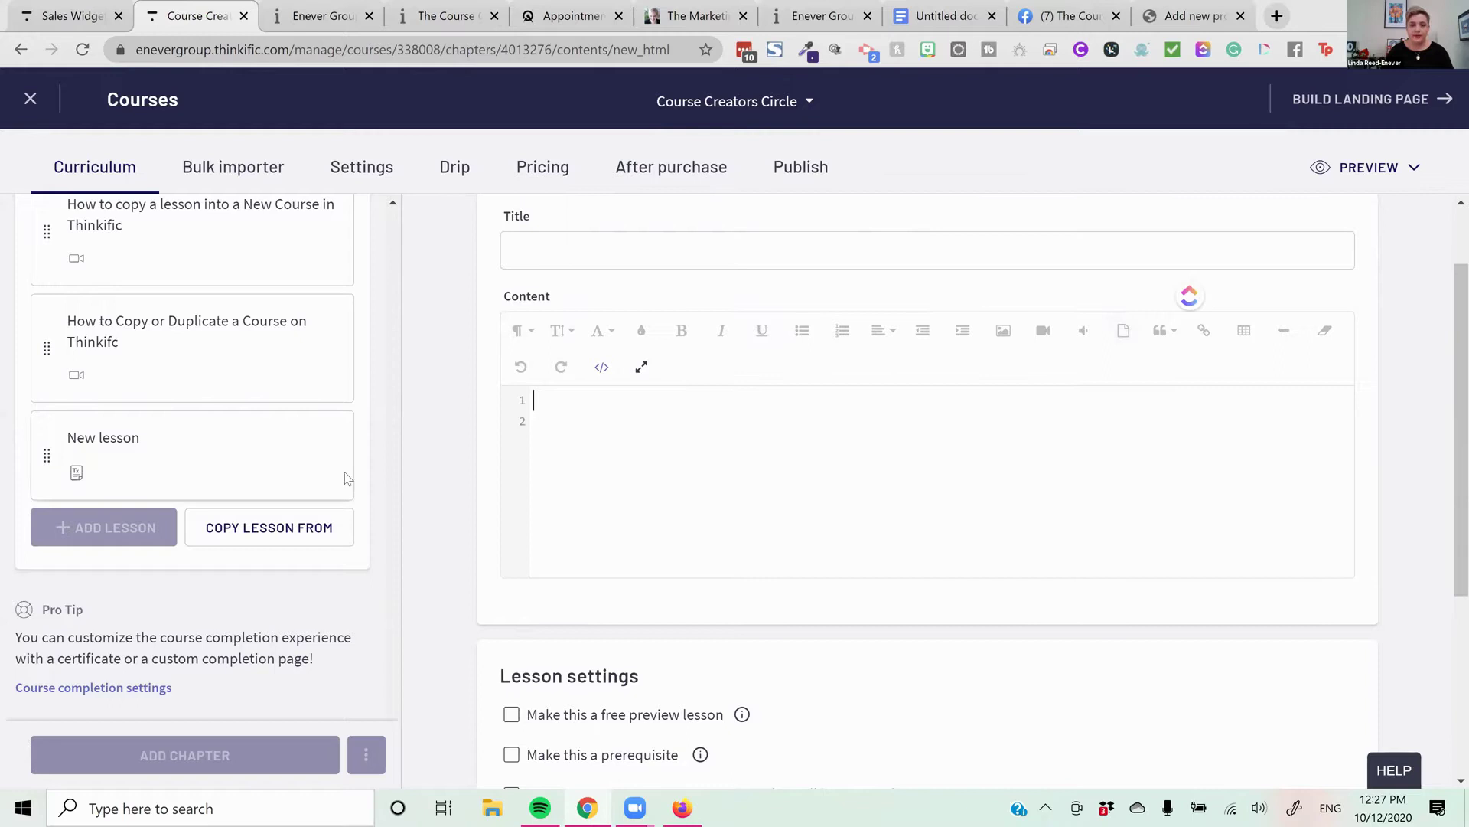
pyautogui.click(601, 367)
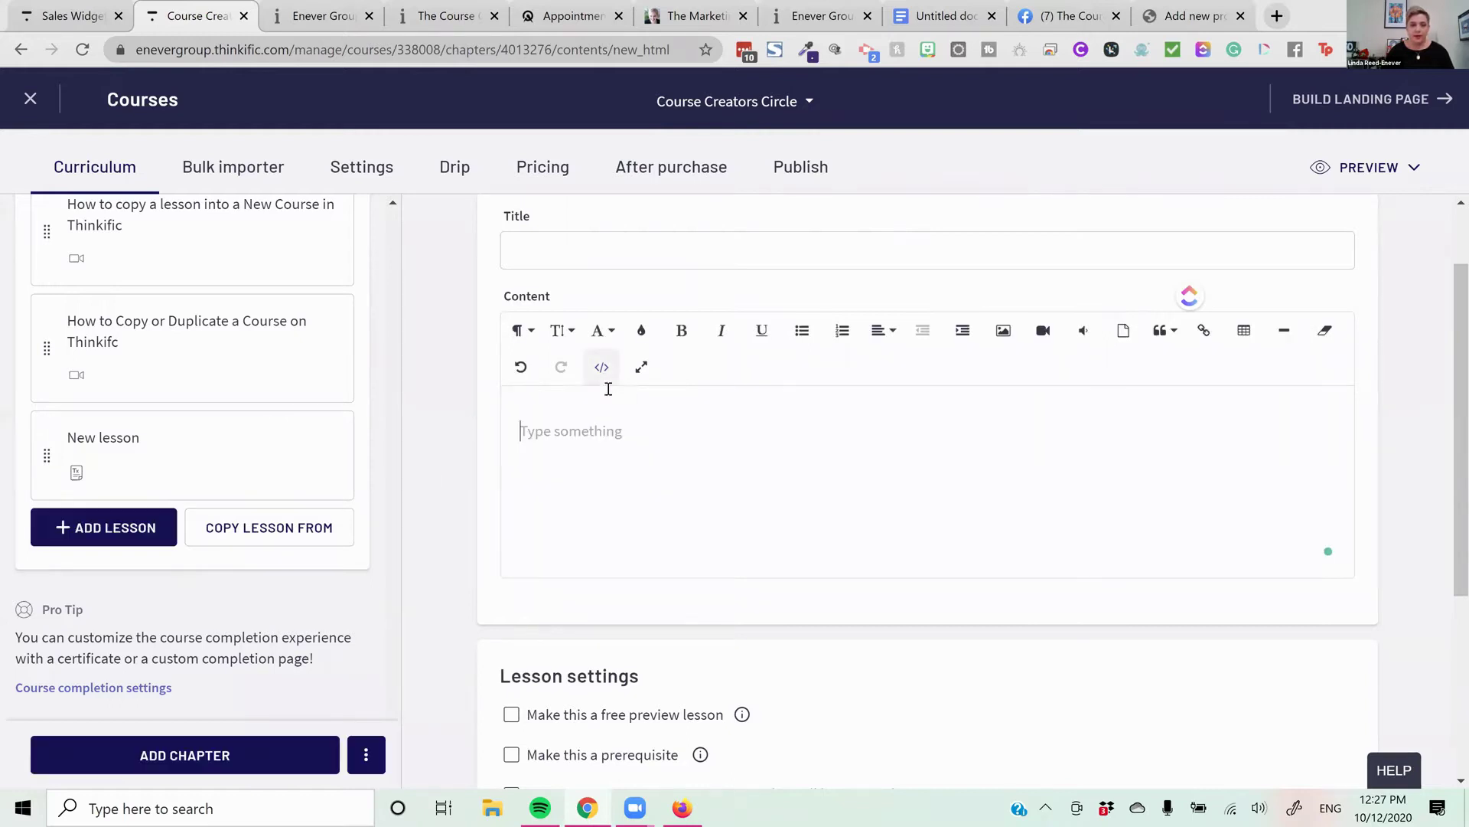
# Write 'Hello' in size 30 purple text, fixing the spelling, with a new line below
pyautogui.write('Helllo')
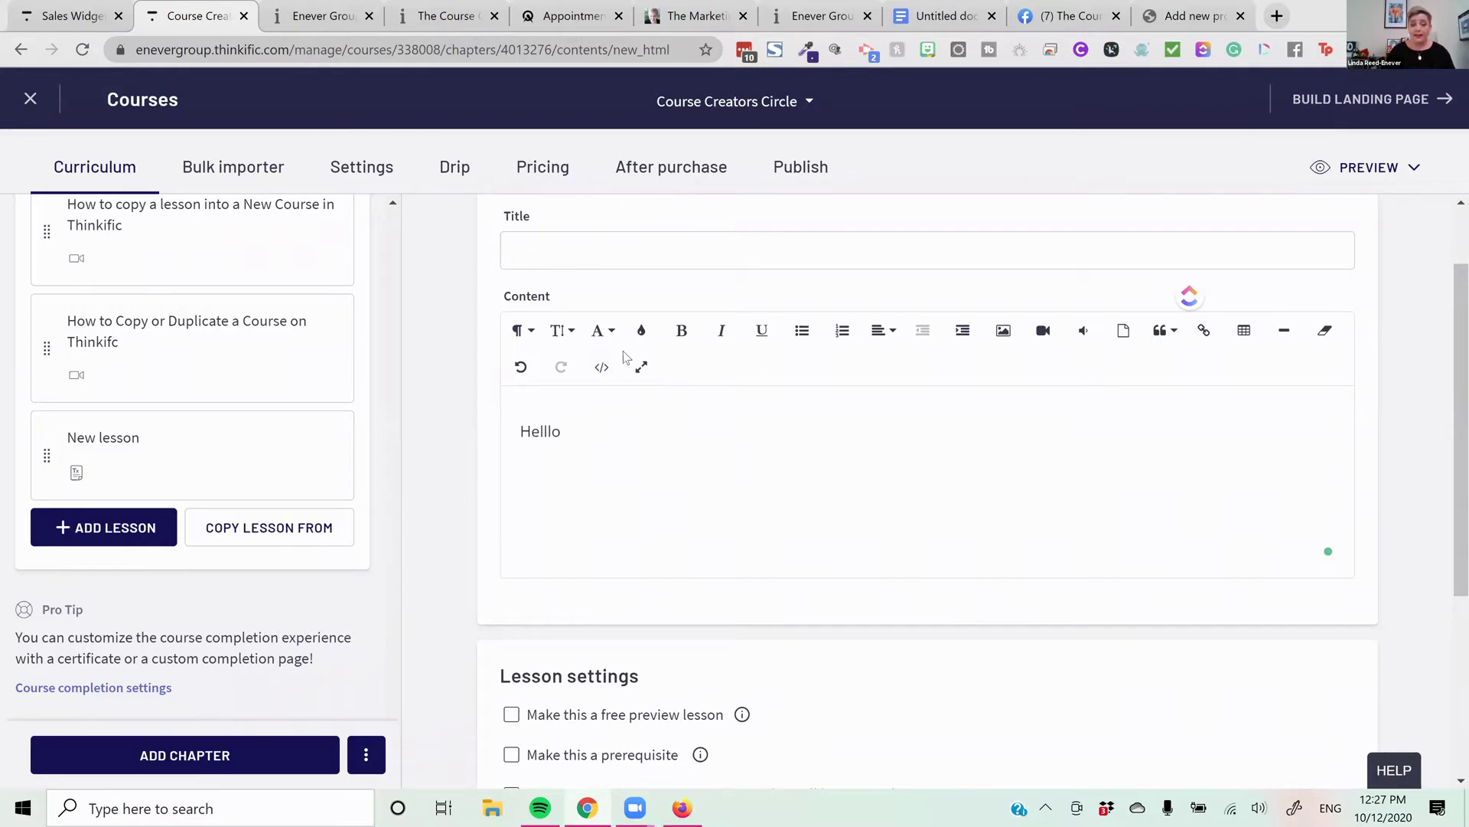
pyautogui.doubleClick(527, 431)
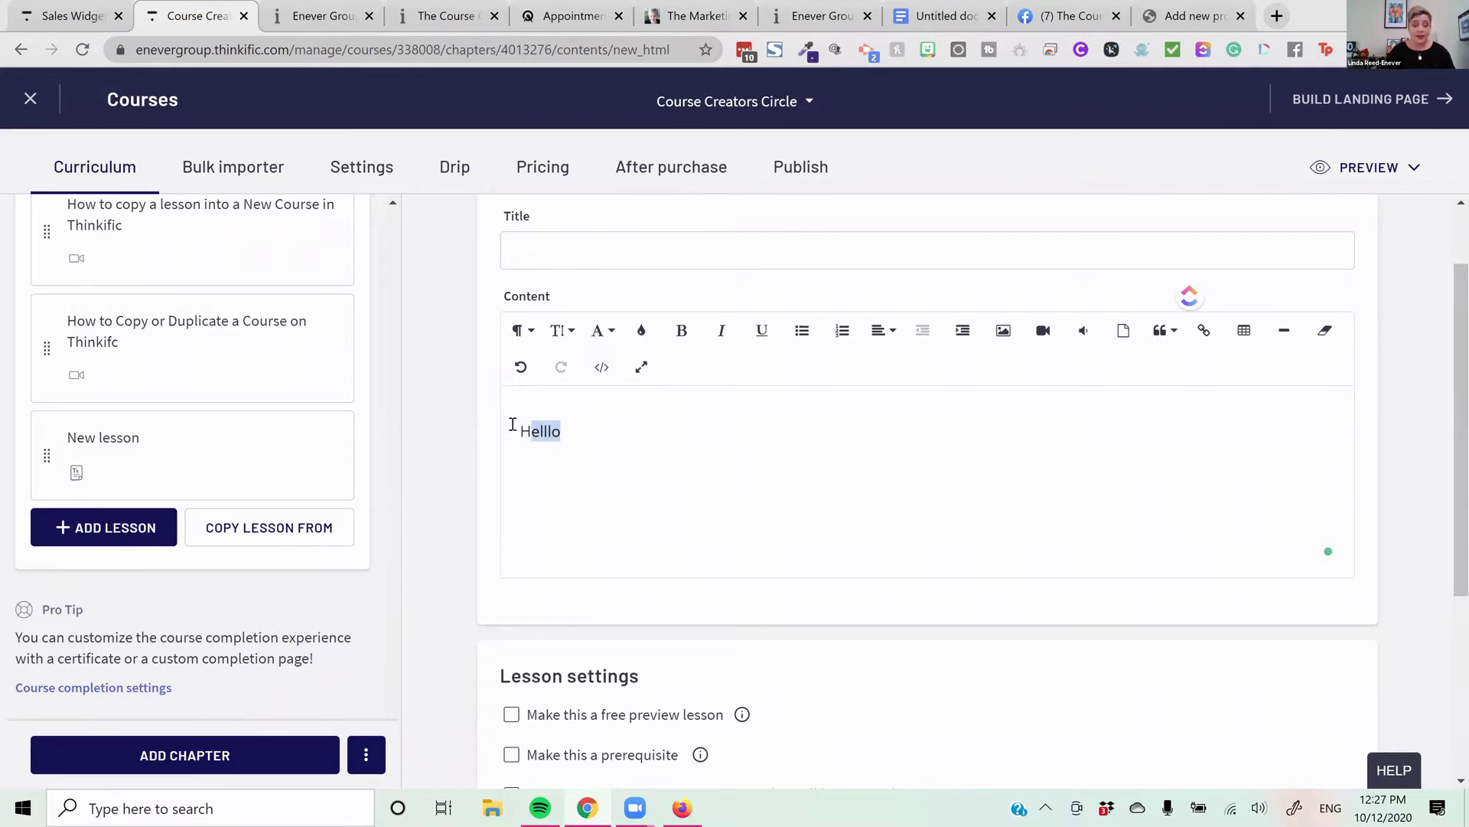
pyautogui.click(560, 330)
pyautogui.scroll(-2, 574, 459)
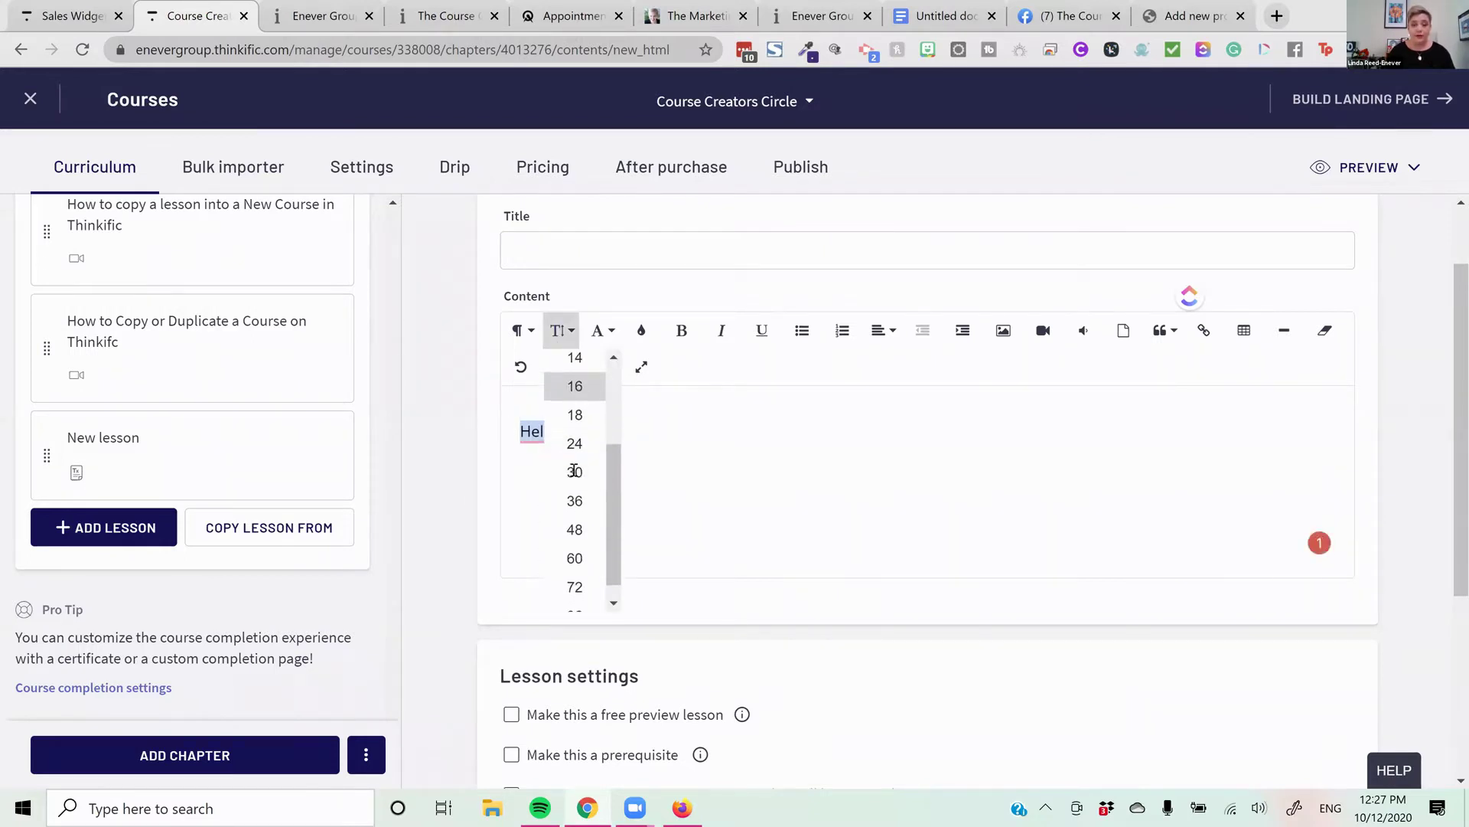
pyautogui.click(574, 472)
pyautogui.click(567, 469)
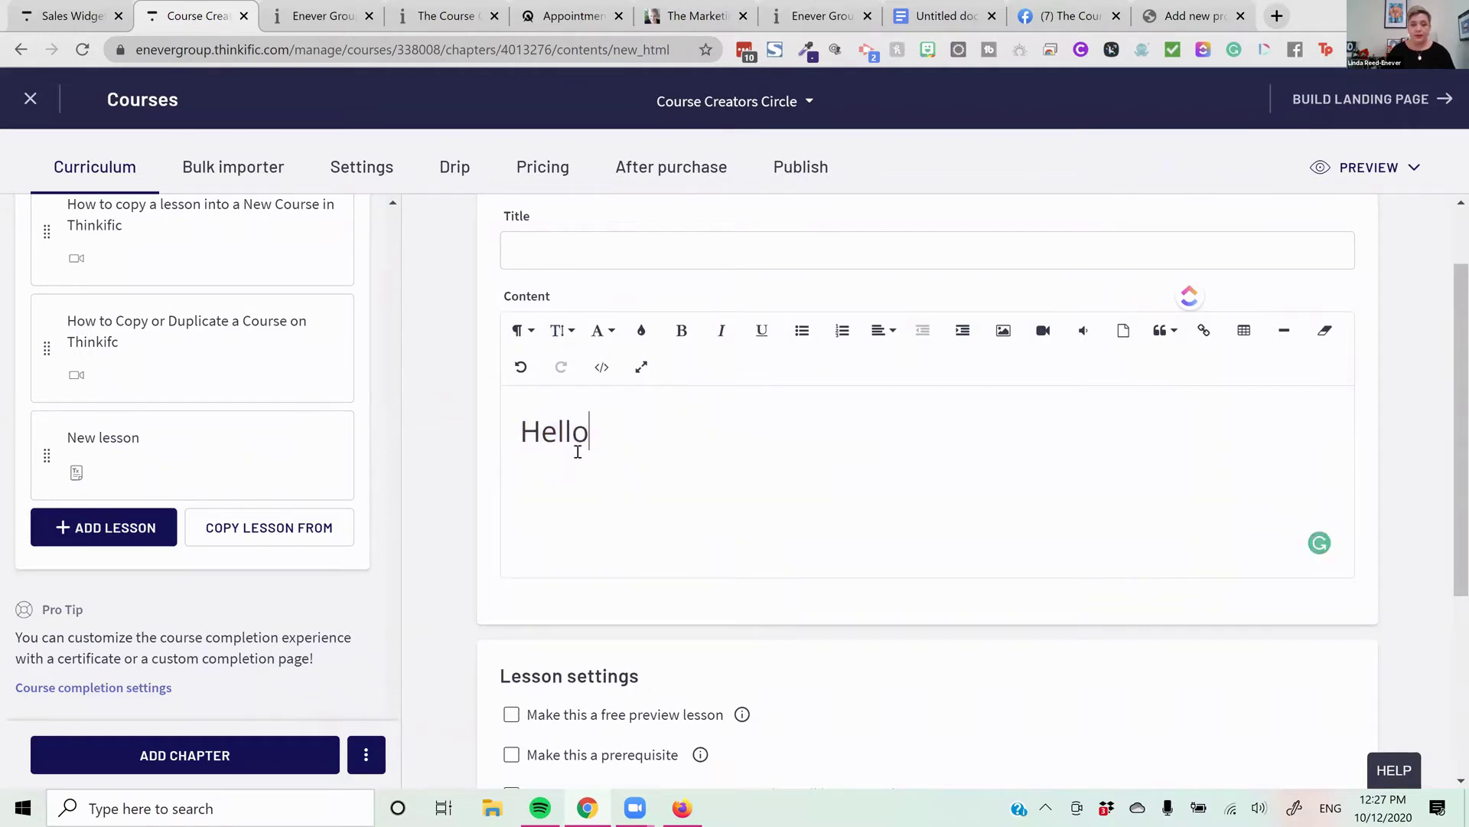
pyautogui.hotkey('ctrl', 'a')
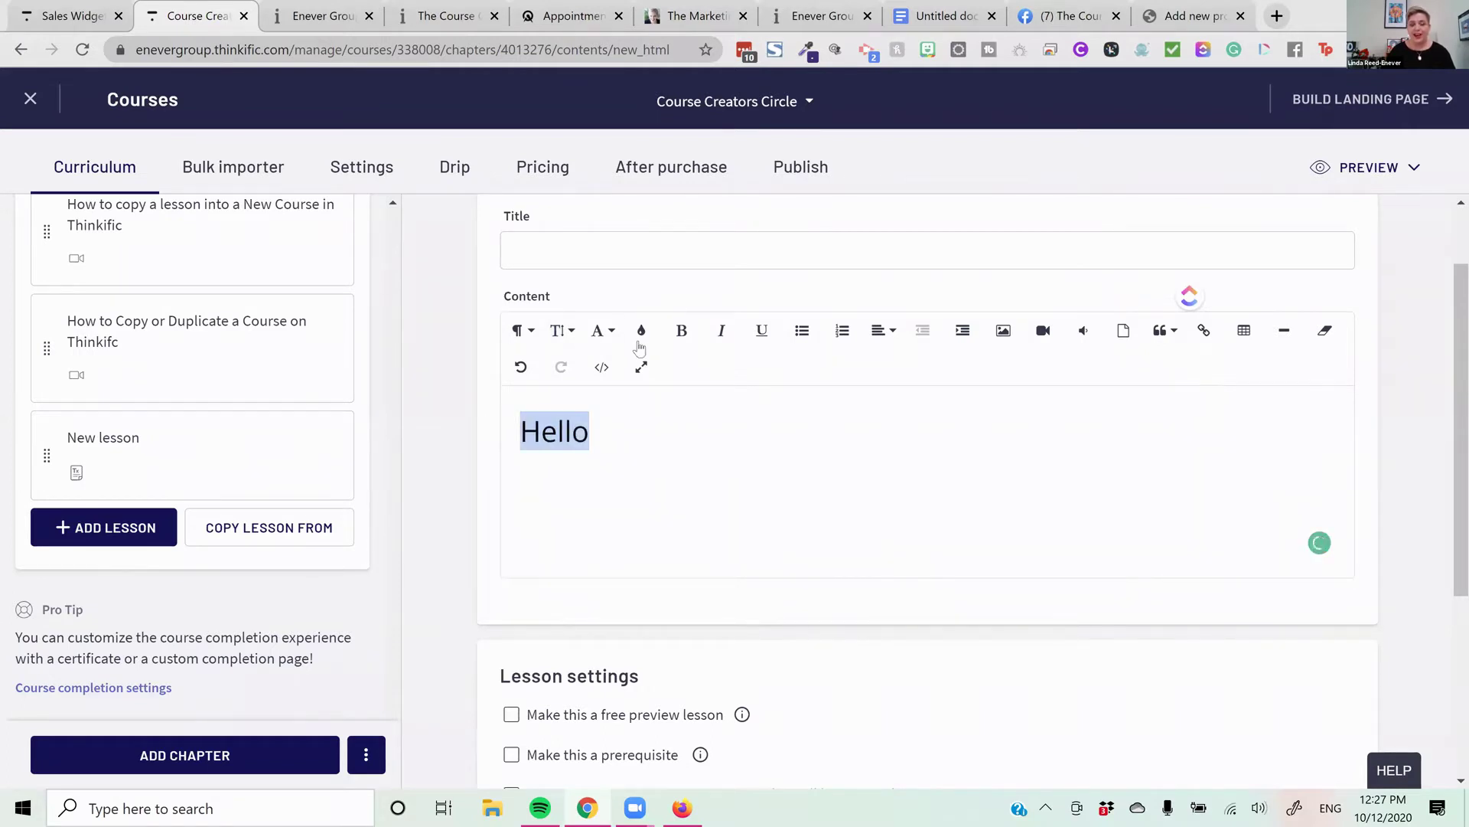
pyautogui.click(642, 330)
pyautogui.click(647, 403)
pyautogui.click(723, 424)
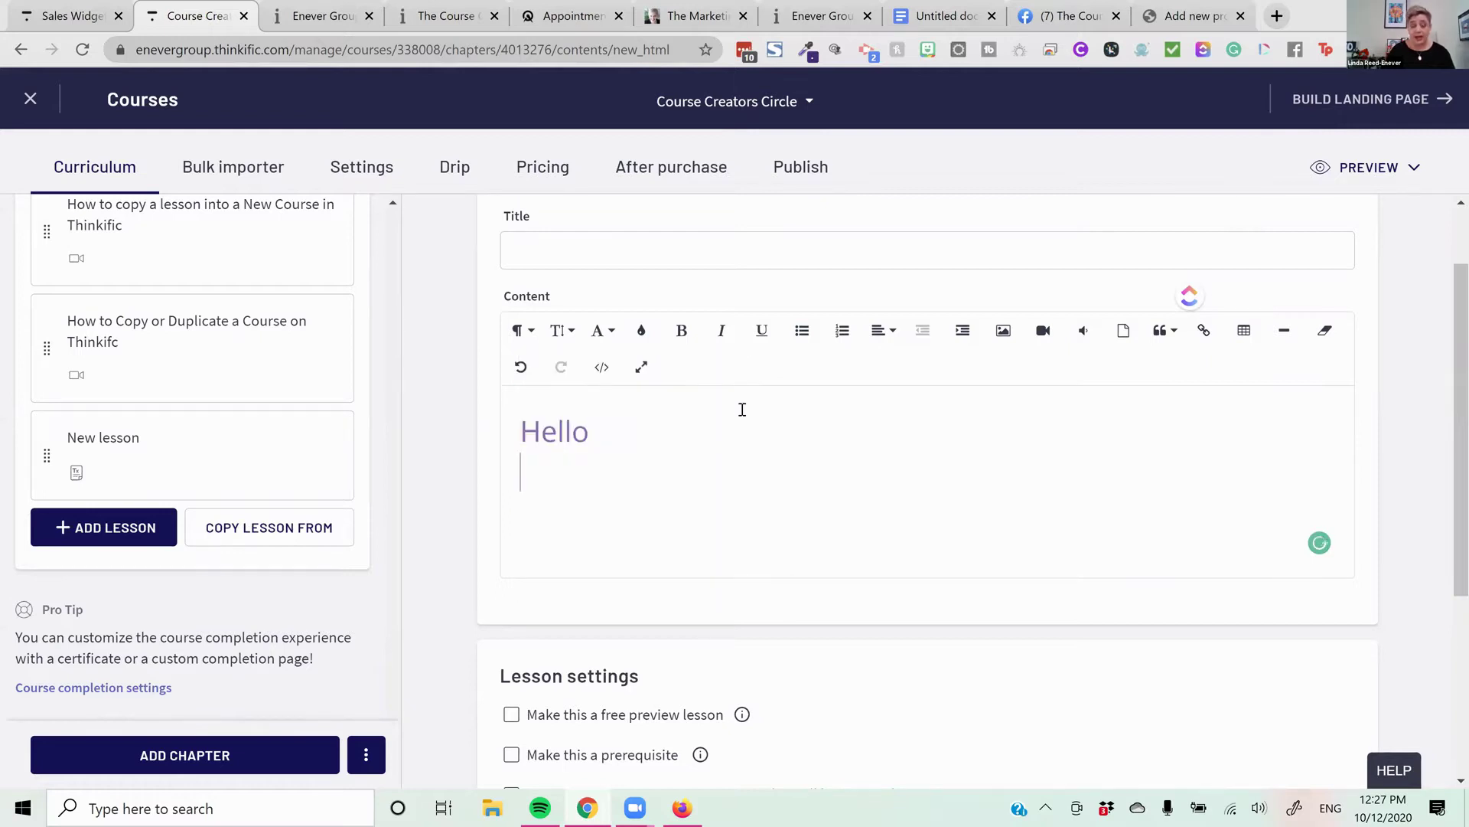
pyautogui.press('Return')
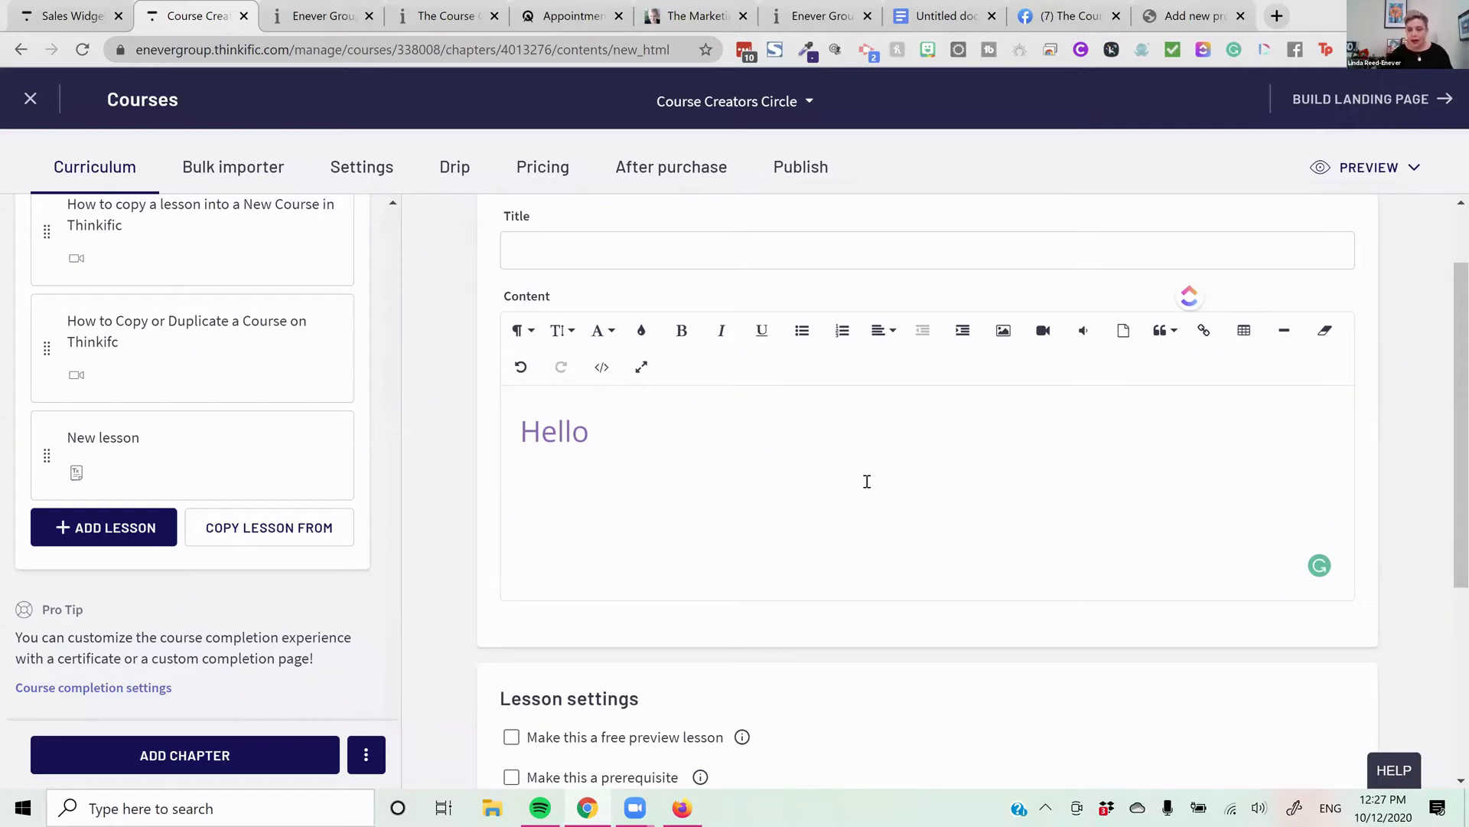
# Embed the first uploaded video below Hello
pyautogui.click(1046, 348)
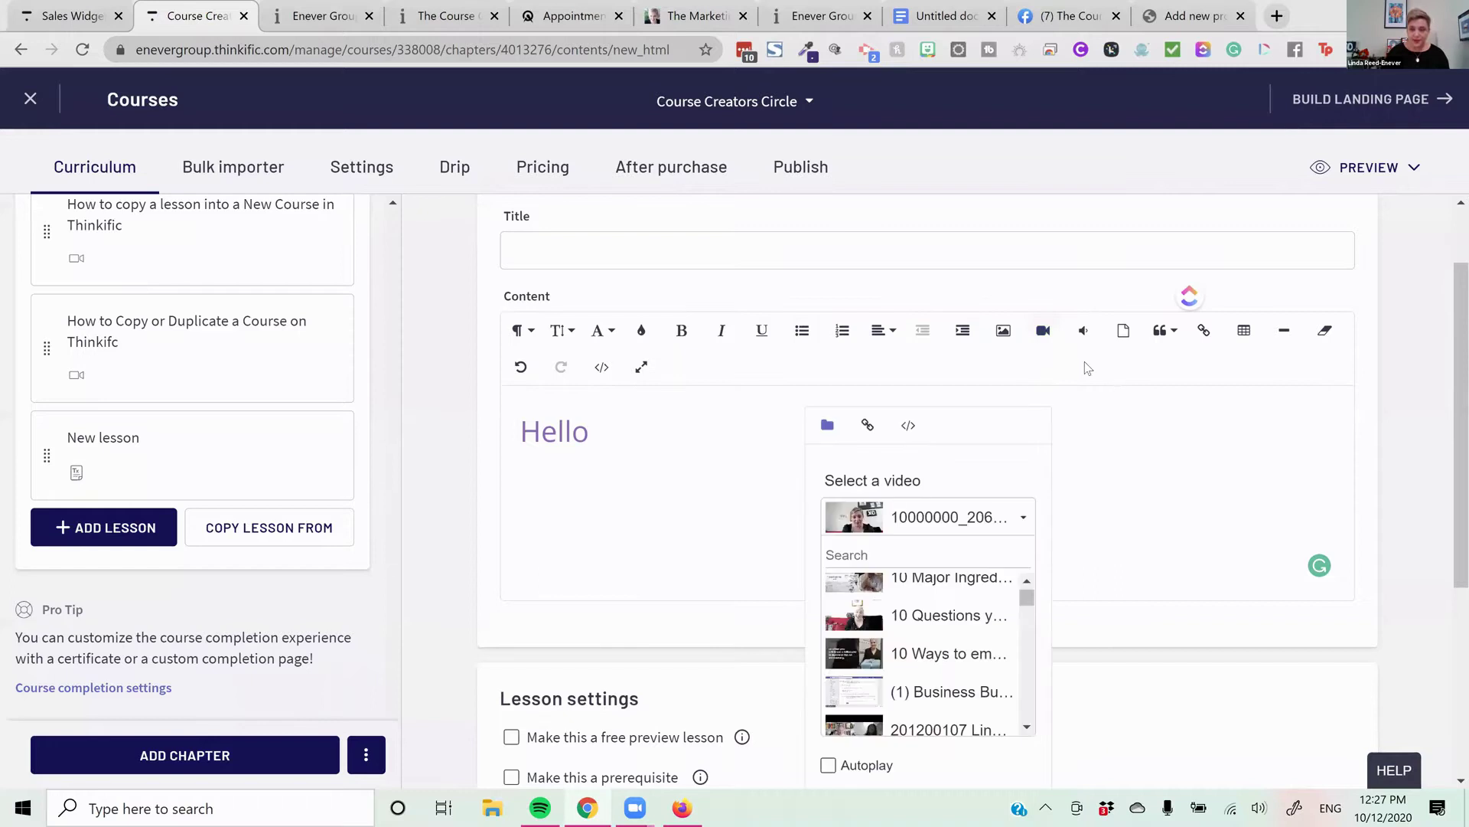
pyautogui.scroll(-1, 1035, 383)
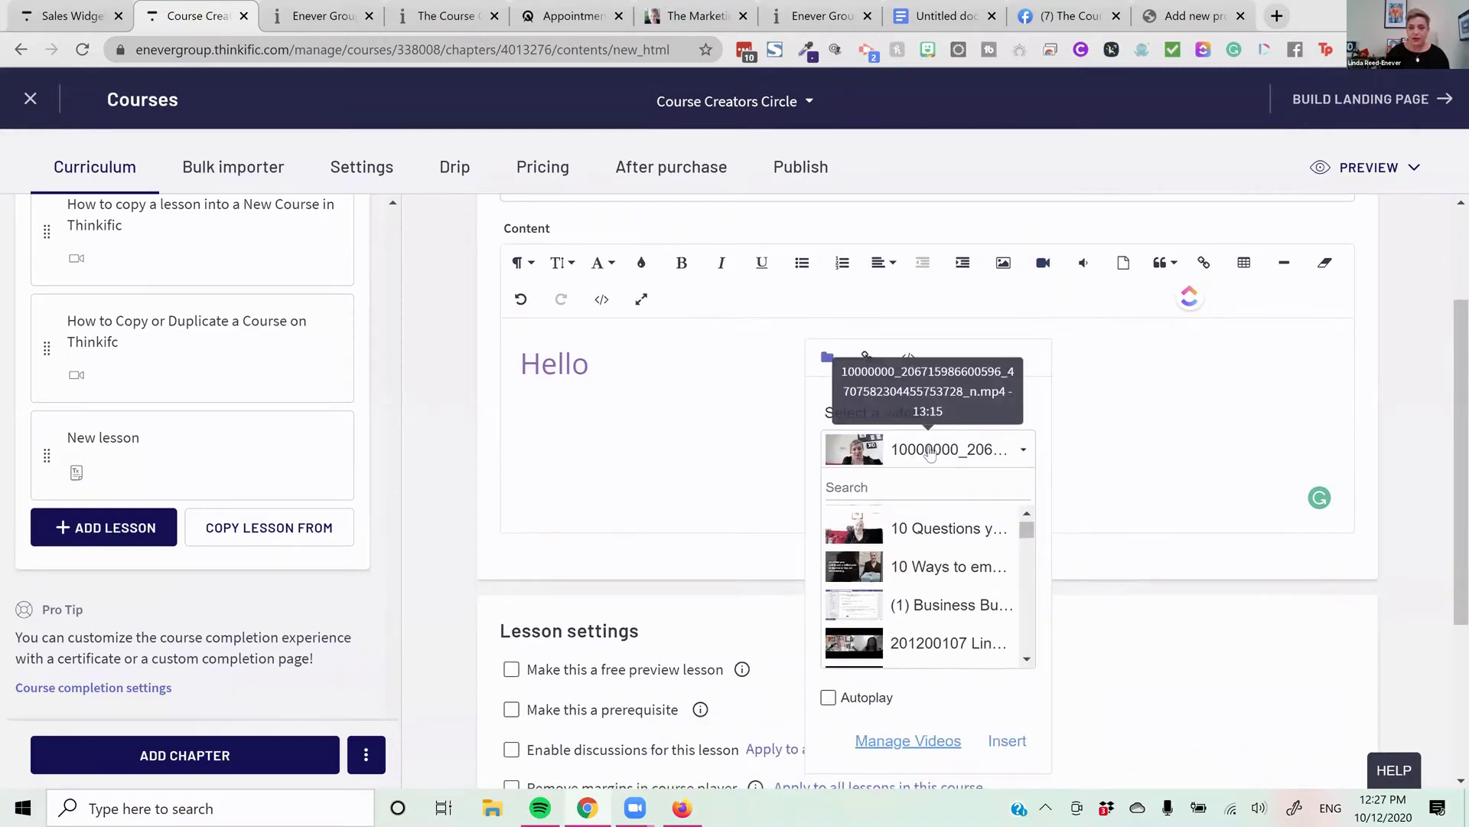
pyautogui.click(930, 453)
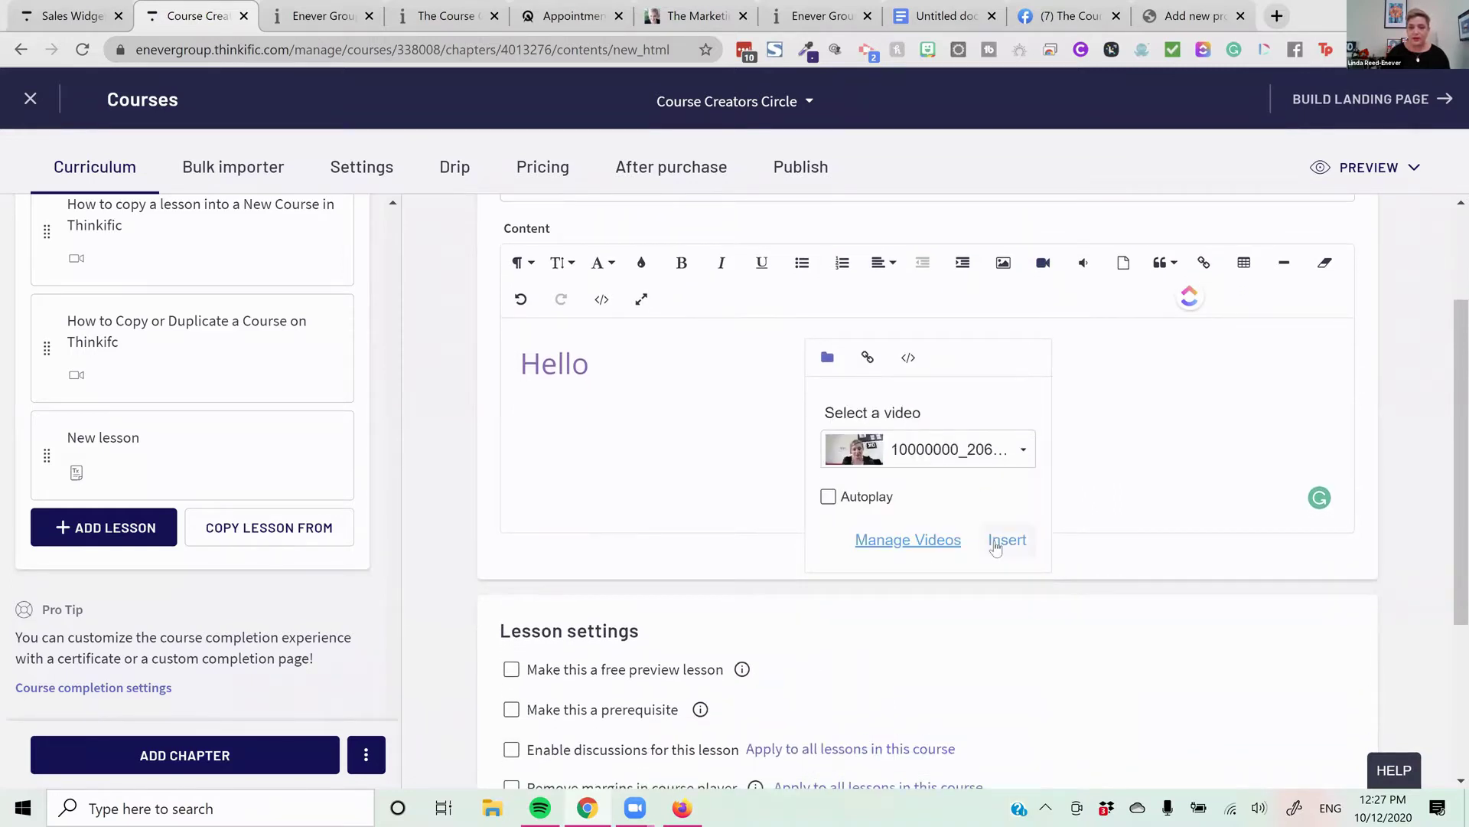
pyautogui.click(1007, 539)
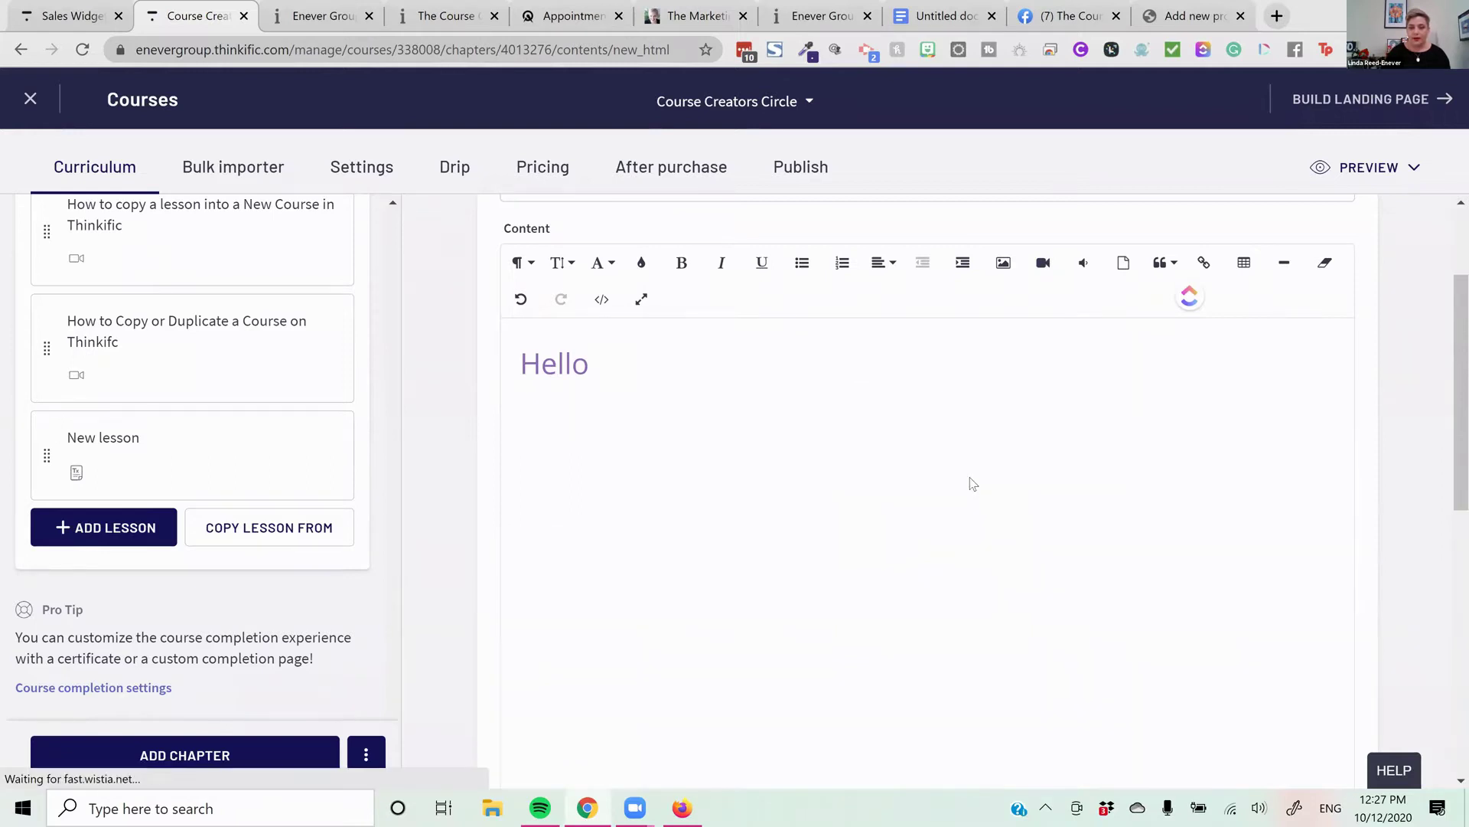
pyautogui.scroll(-1, 816, 620)
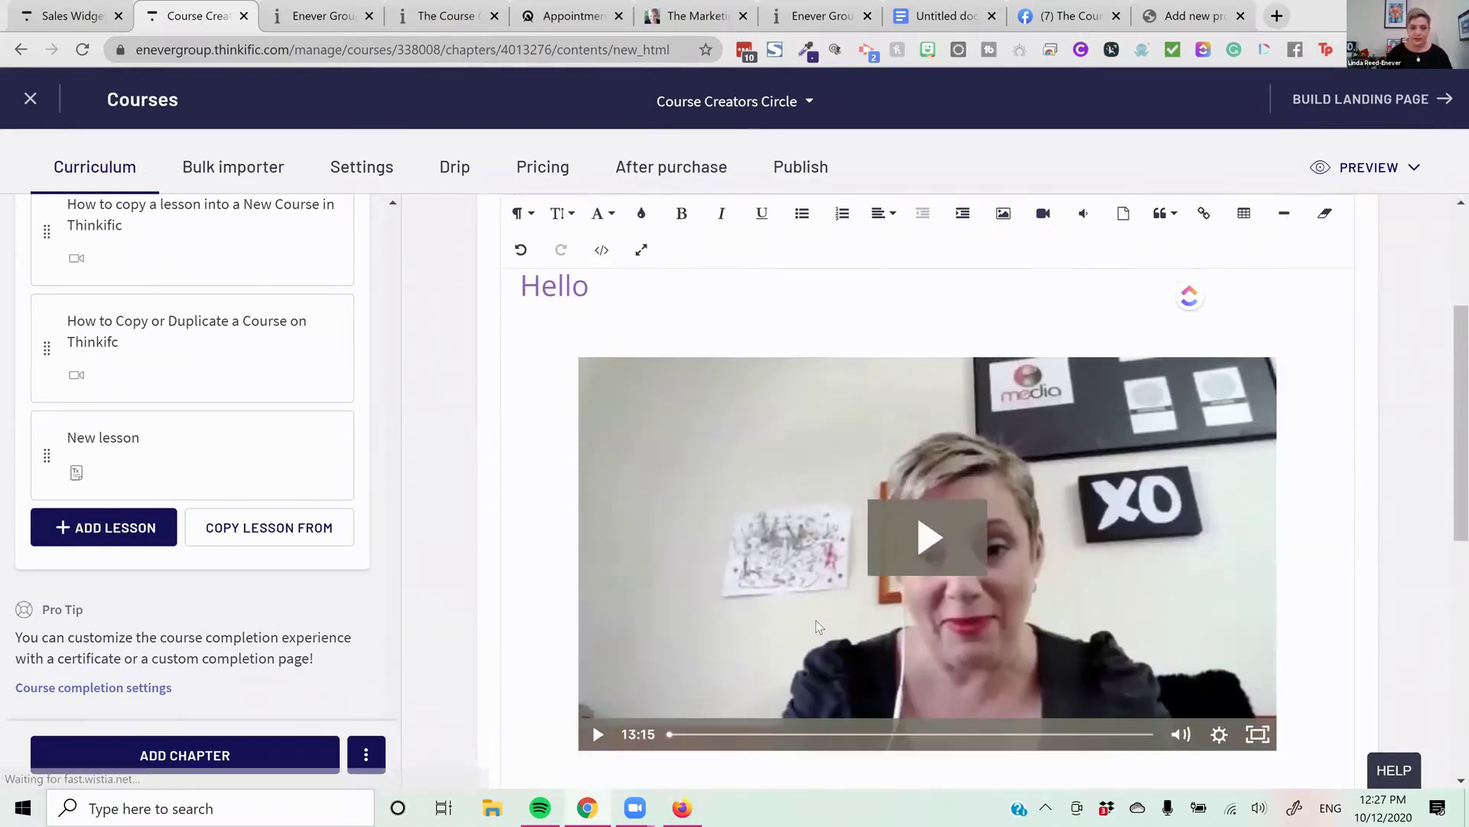
pyautogui.scroll(-6, 816, 620)
# Type 'Next Step' on a new line beneath the video
pyautogui.press('Return')
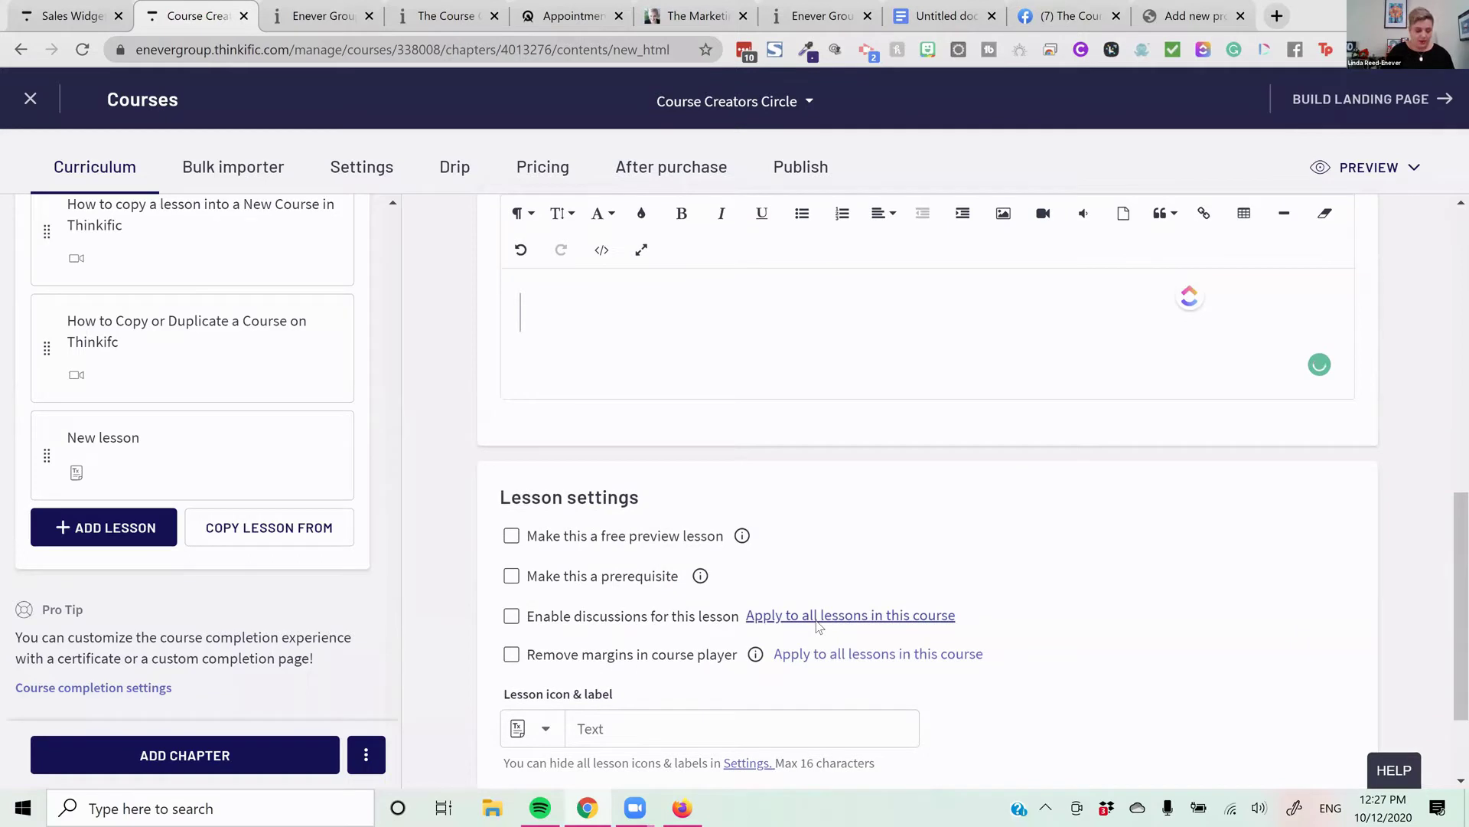
pyautogui.write('NBe')
pyautogui.press('BackSpace')
pyautogui.press('BackSpace')
pyautogui.write('ext Ste')
pyautogui.press('BackSpace')
pyautogui.write('tep')
pyautogui.press('Return')
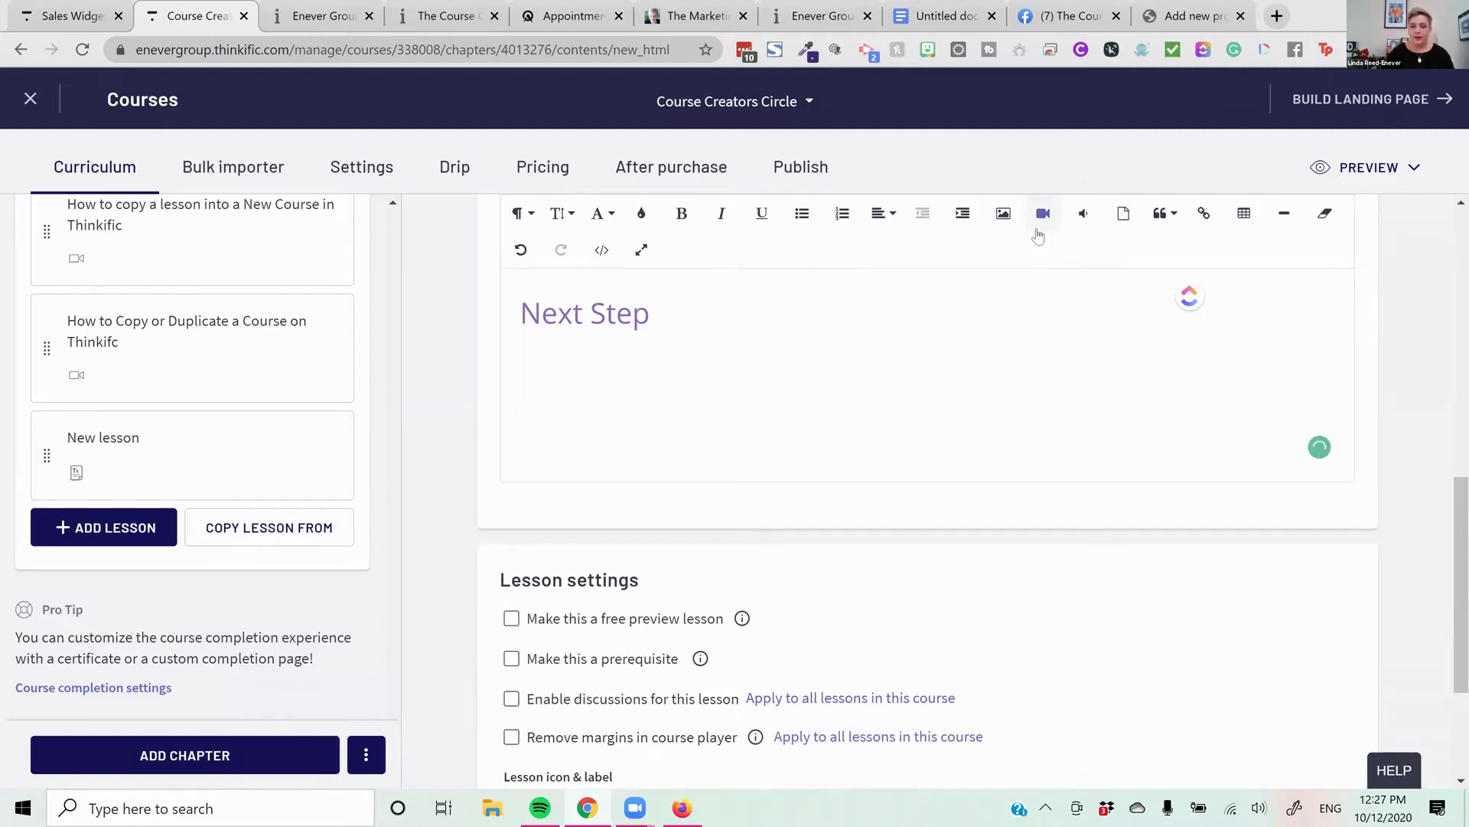
# Embed the '10 Ways' video under Next Step
pyautogui.click(1043, 213)
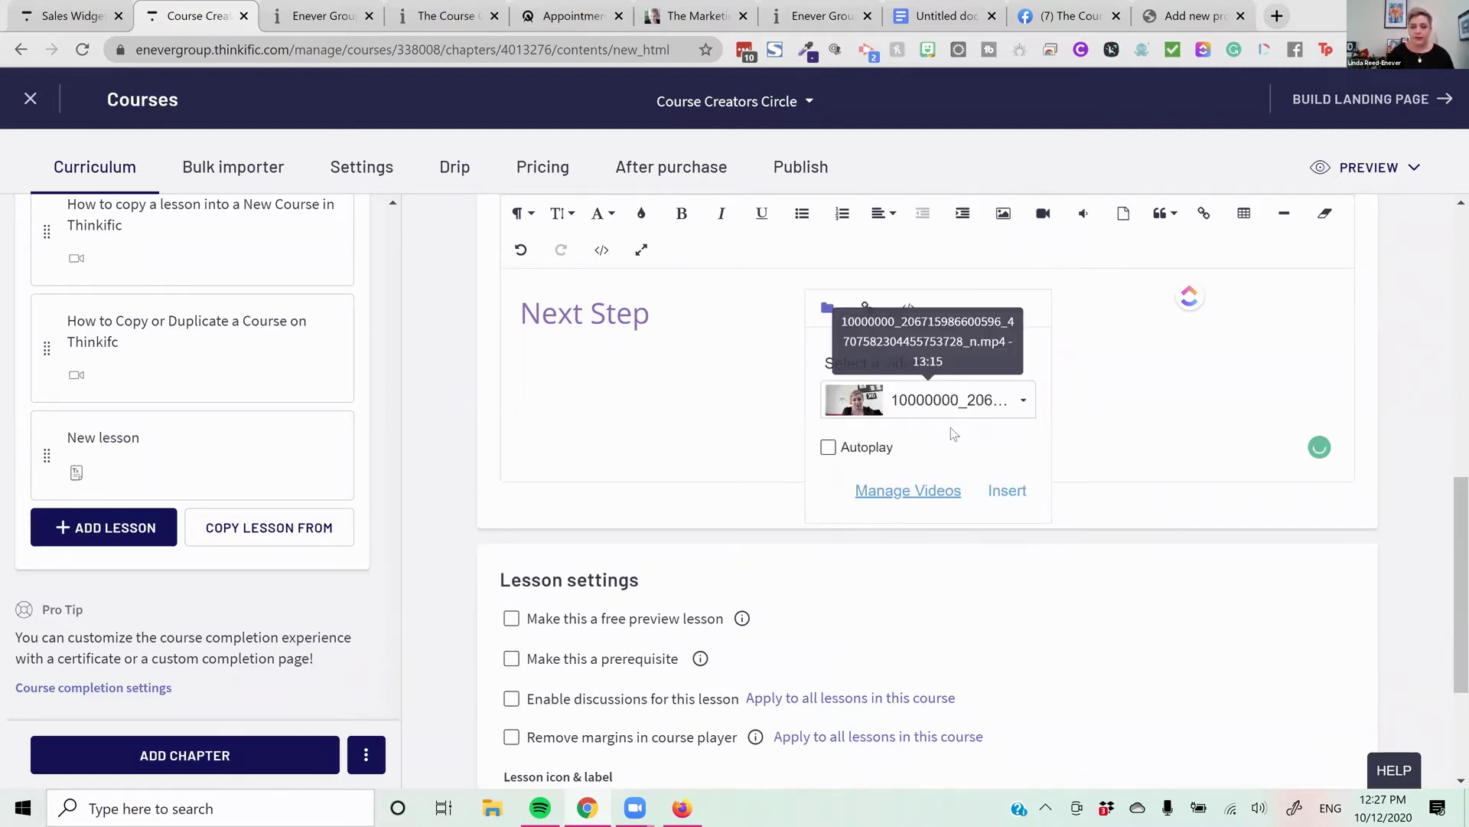
pyautogui.click(954, 398)
pyautogui.click(932, 528)
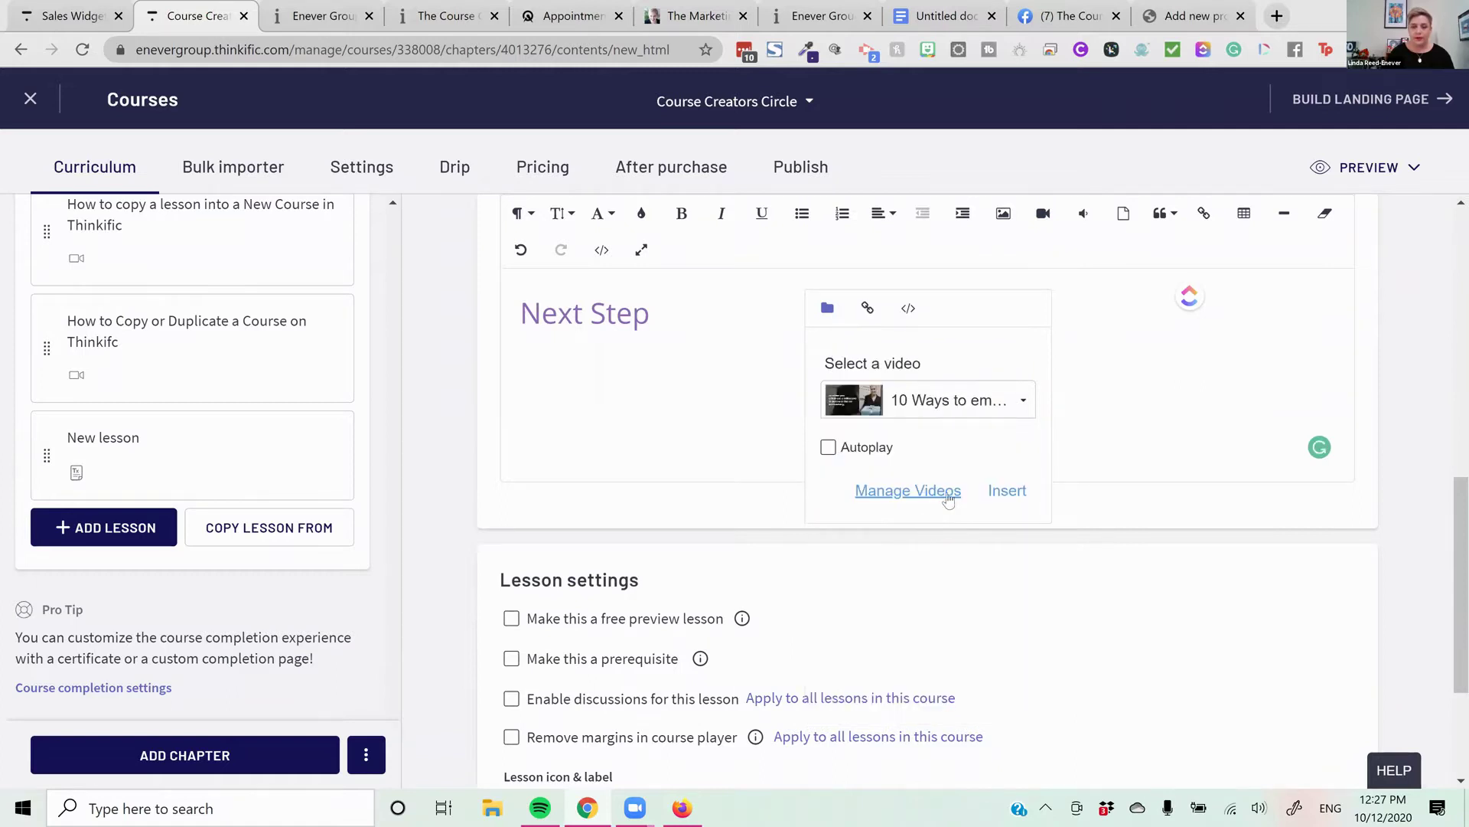
pyautogui.click(1018, 496)
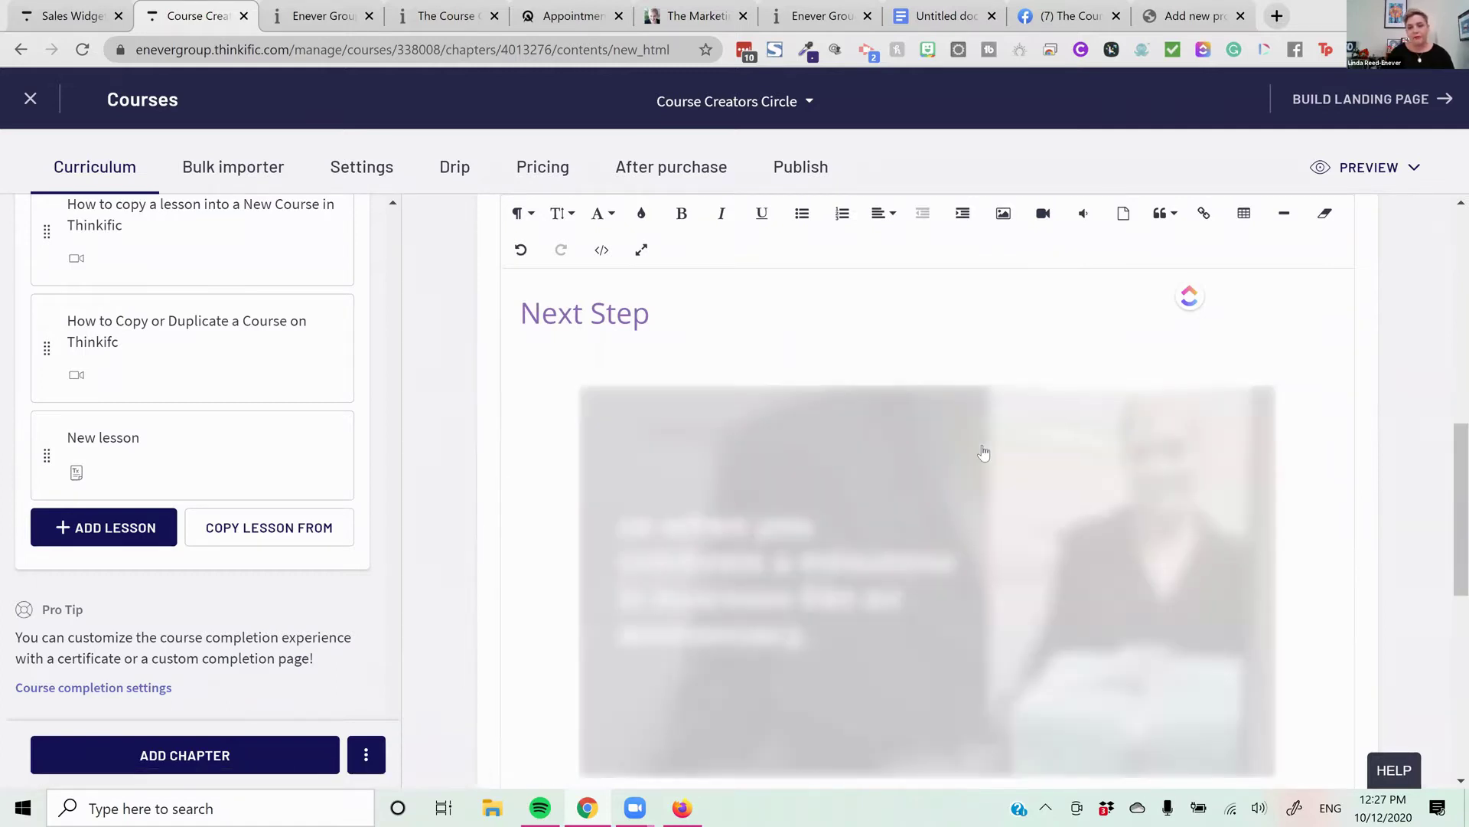
pyautogui.scroll(-3, 906, 580)
pyautogui.scroll(-2, 905, 579)
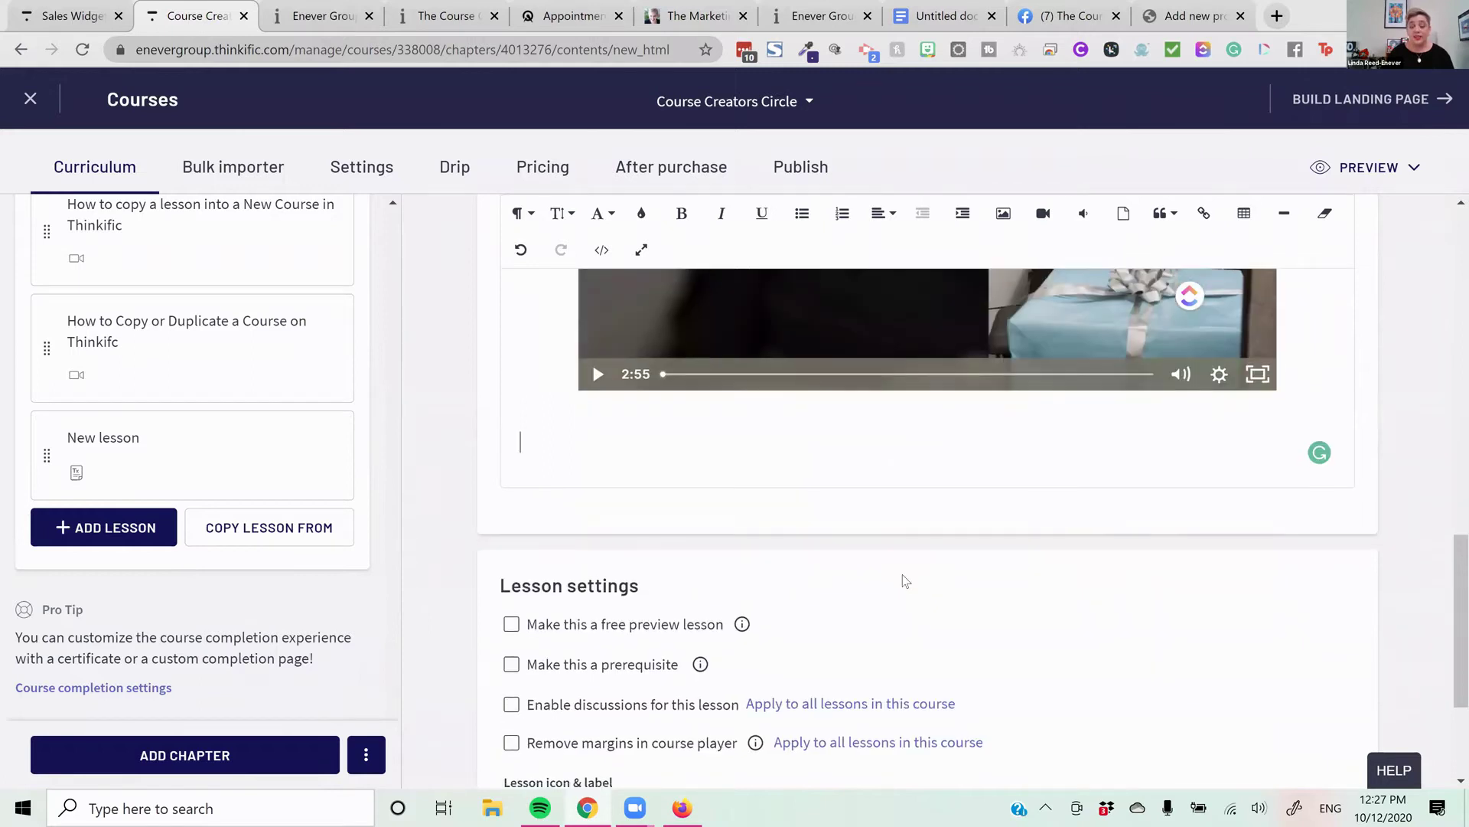
# Attach learn magic-en-gb-suggestions-2020-11-27t23_56_07z (1).csv from Downloads below the 2:55 video, then start a new line
pyautogui.click(1123, 214)
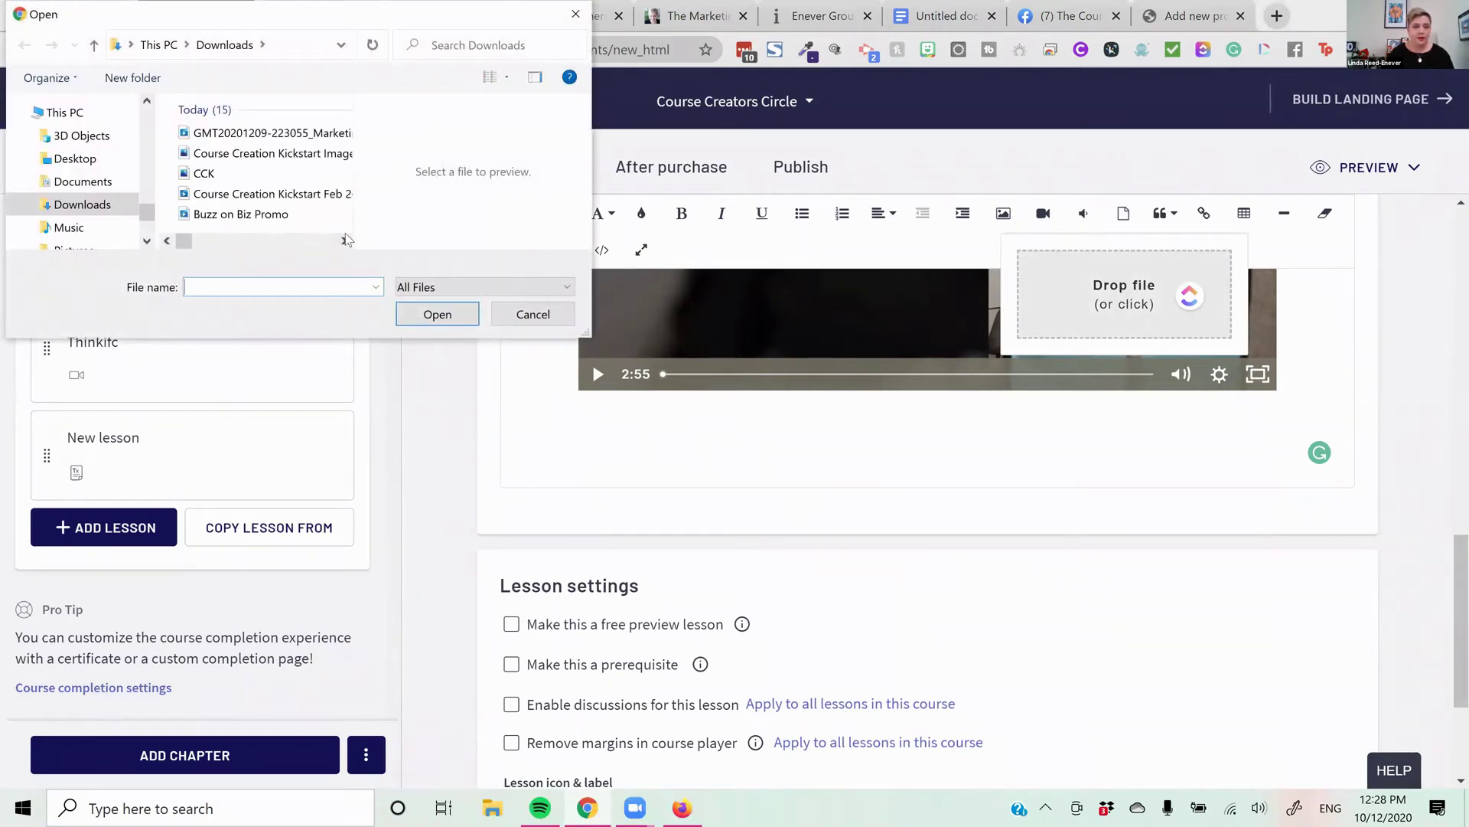
pyautogui.click(343, 242)
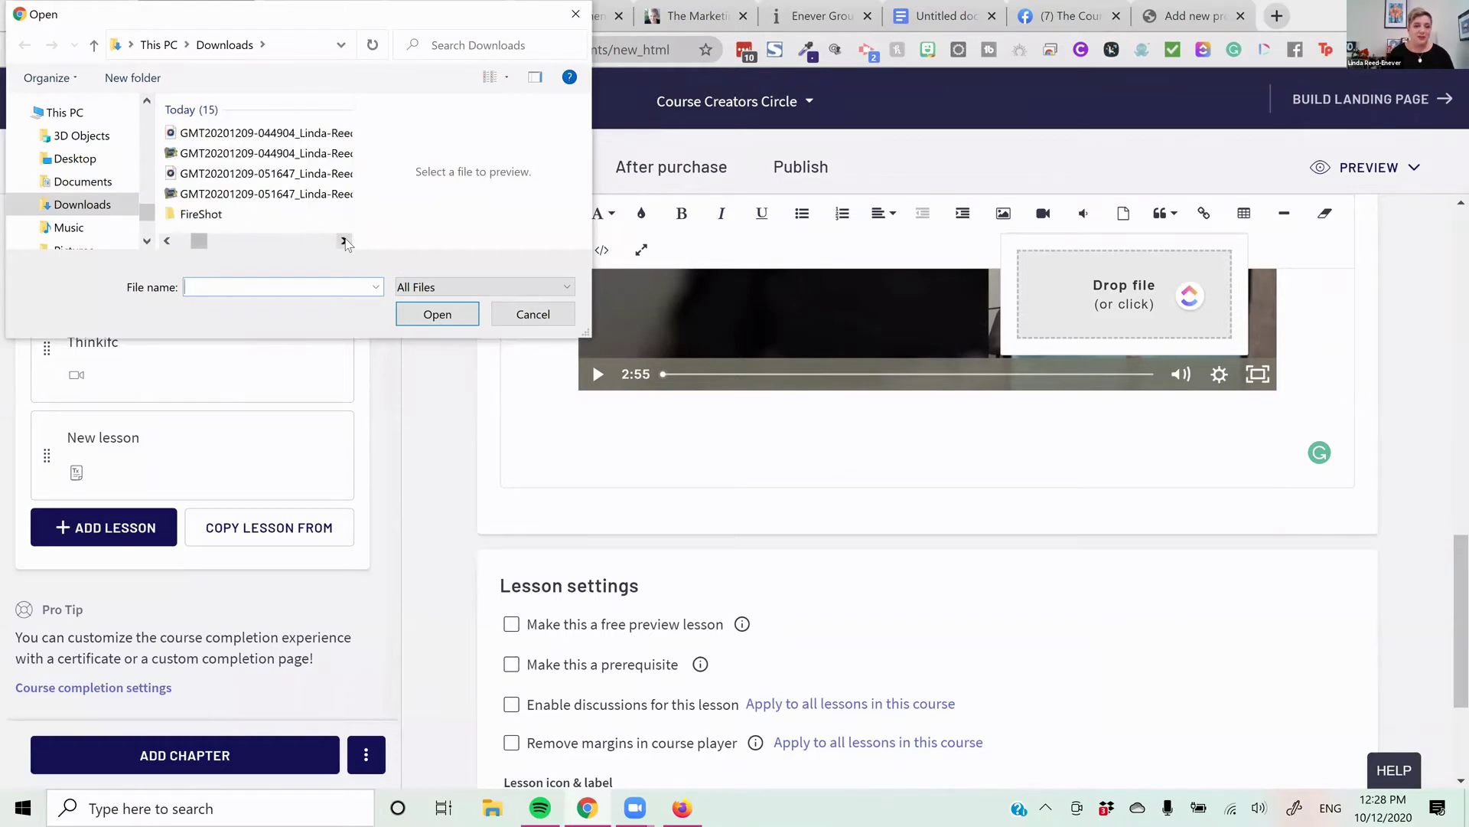
pyautogui.click(344, 242)
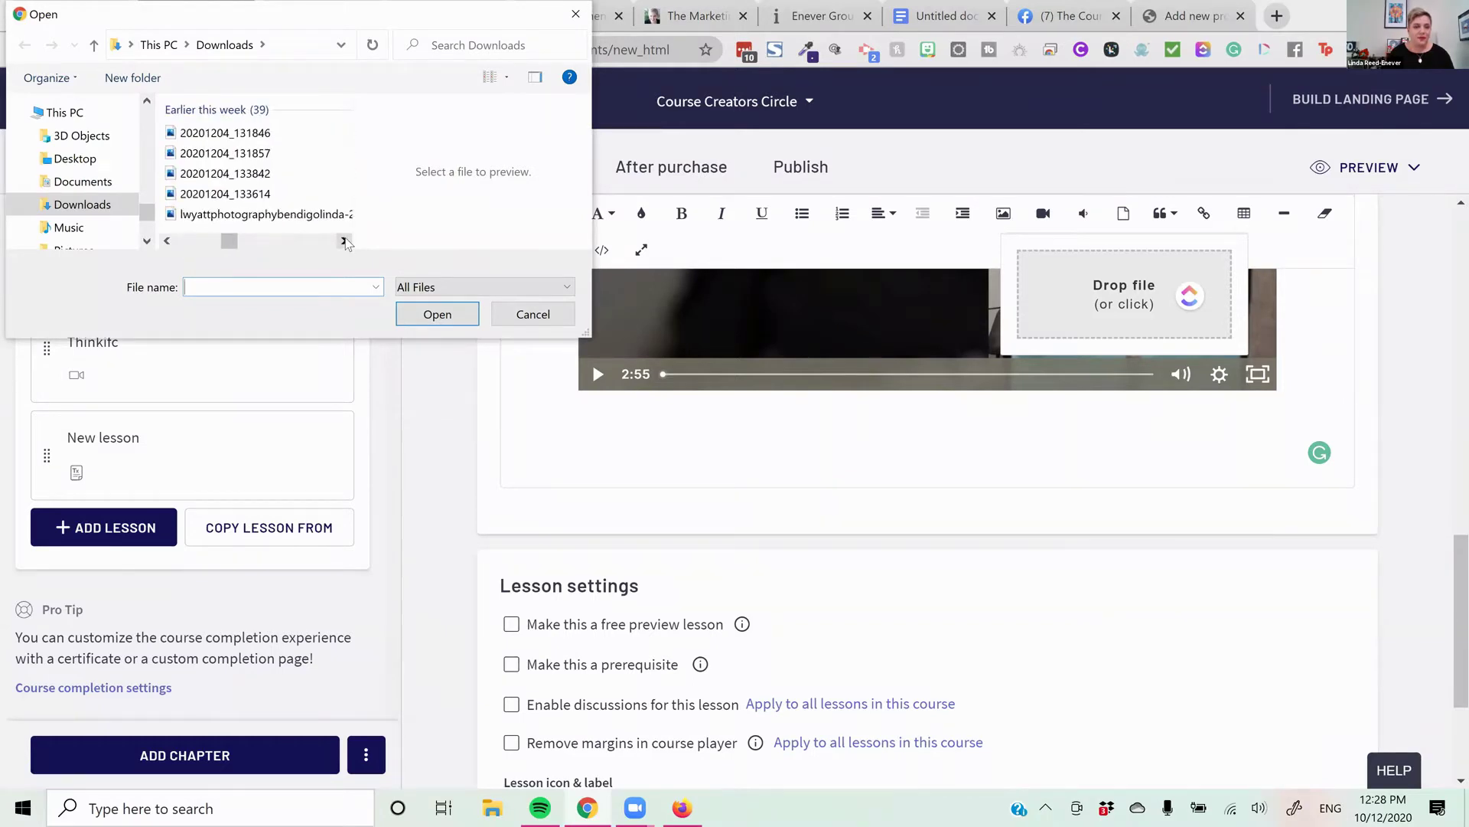
pyautogui.click(344, 242)
pyautogui.click(344, 241)
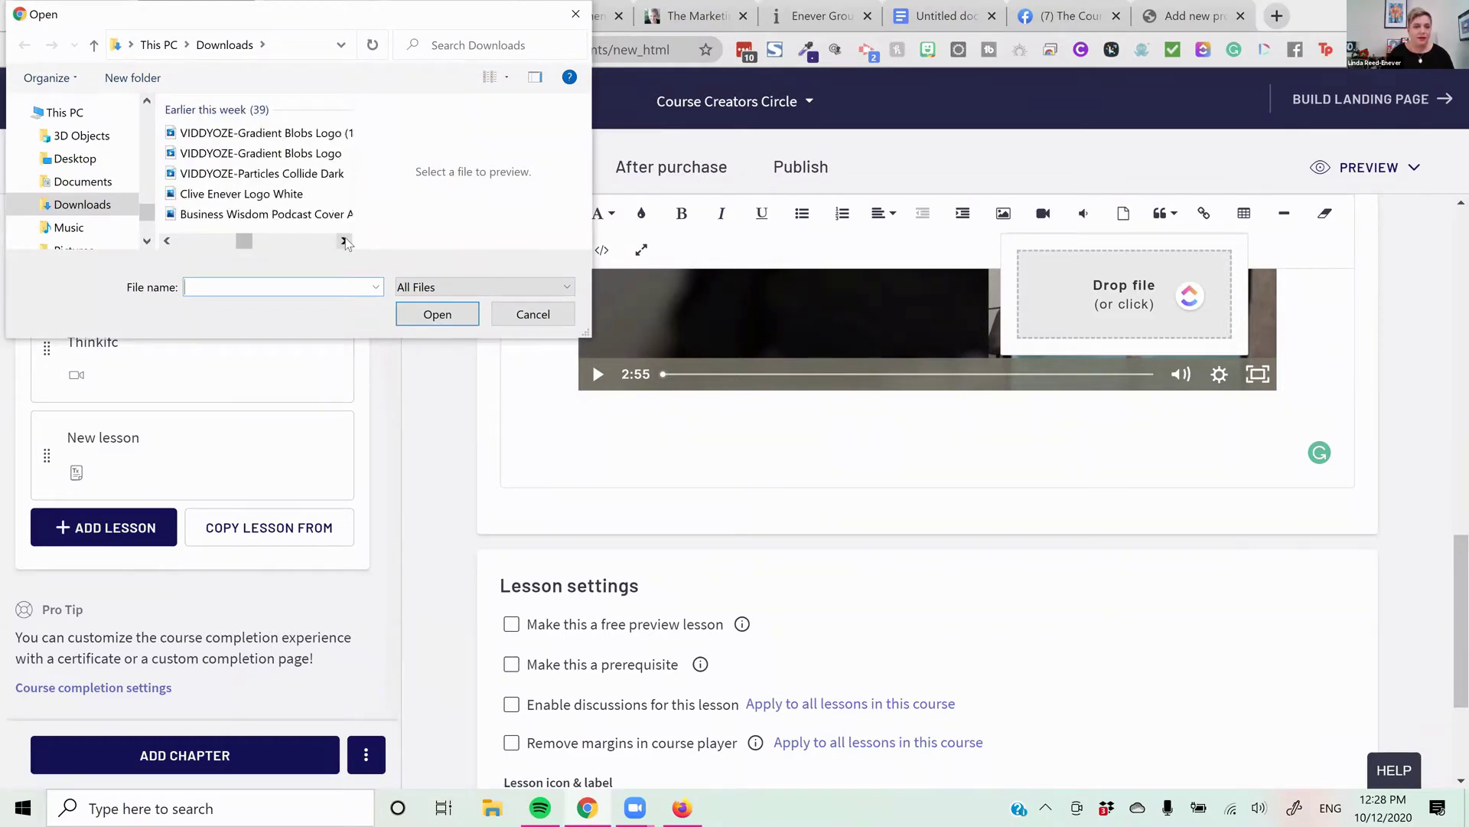
pyautogui.click(343, 242)
pyautogui.click(344, 242)
pyautogui.click(344, 242)
pyautogui.click(343, 242)
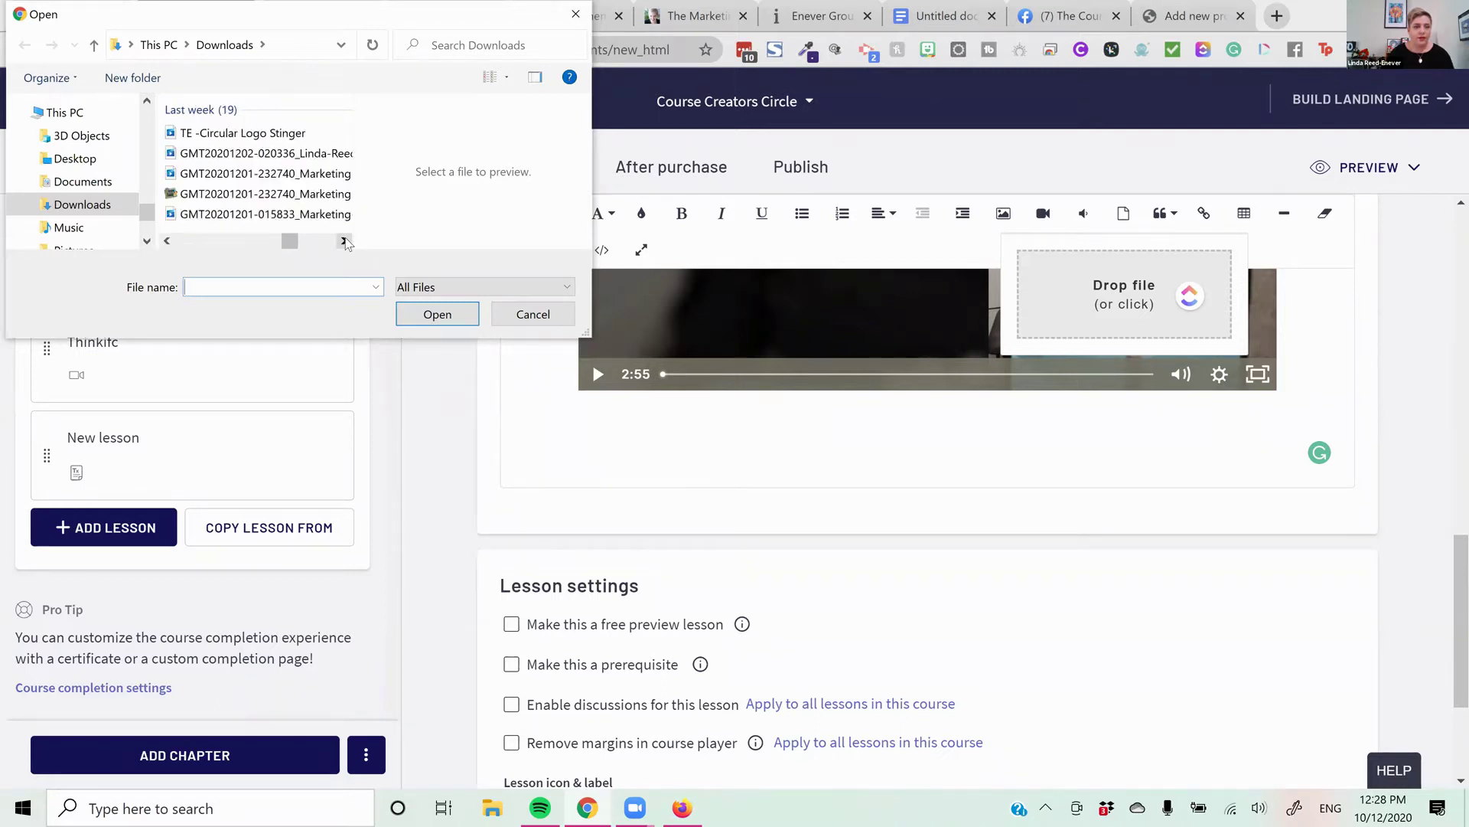
pyautogui.click(344, 242)
pyautogui.click(344, 242)
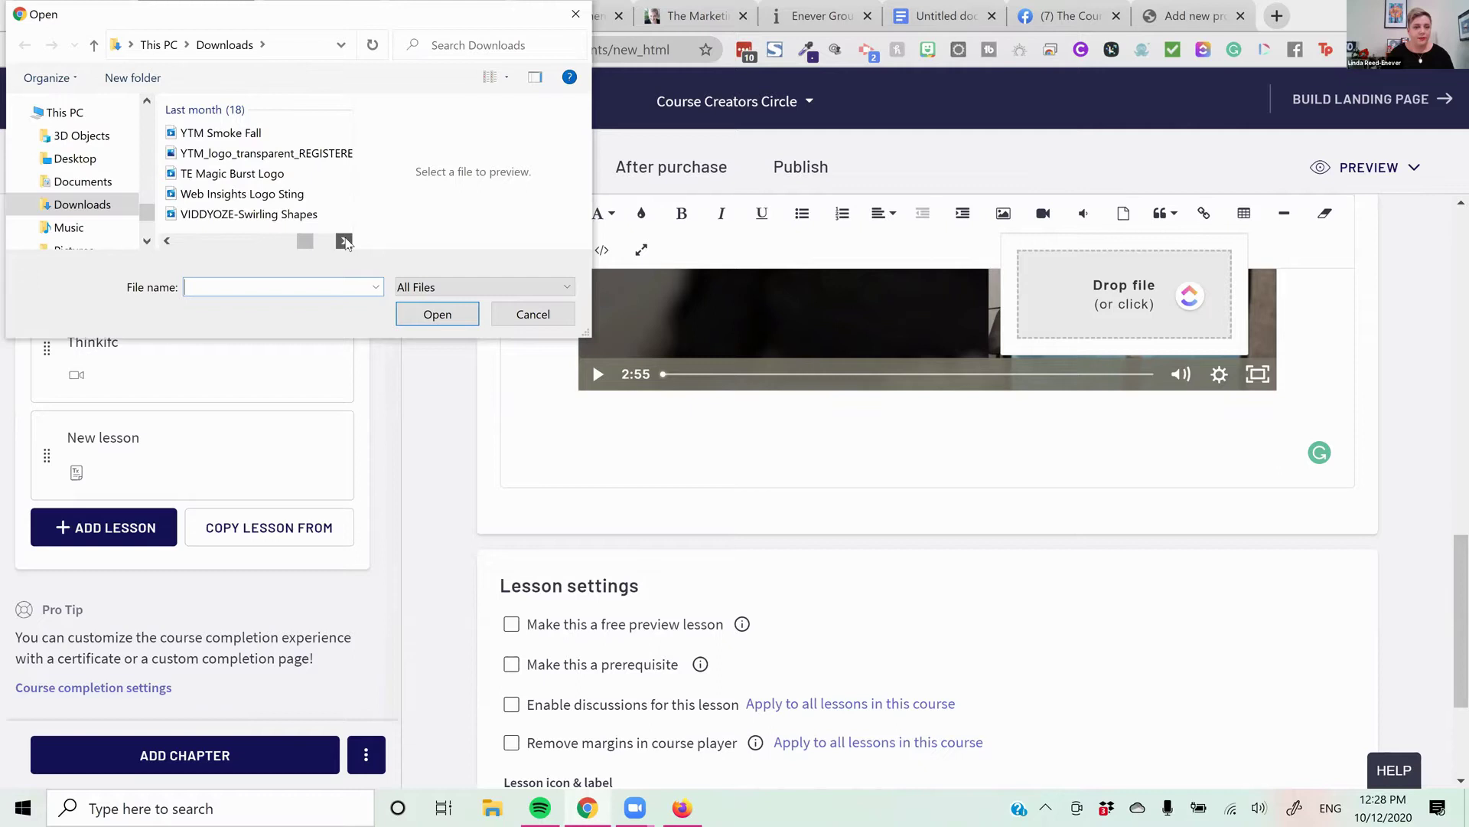
pyautogui.click(343, 242)
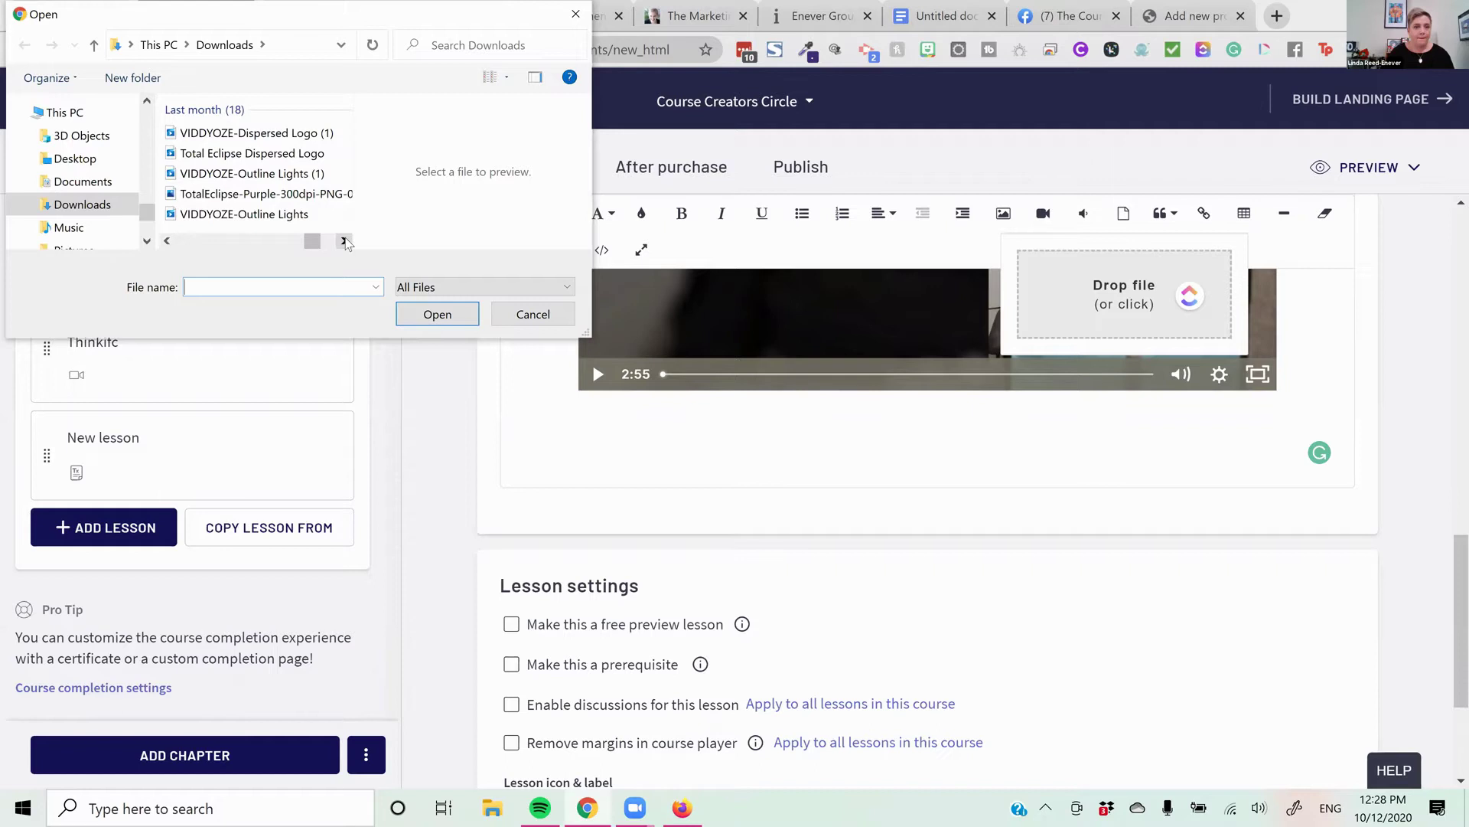
pyautogui.click(344, 241)
pyautogui.click(343, 241)
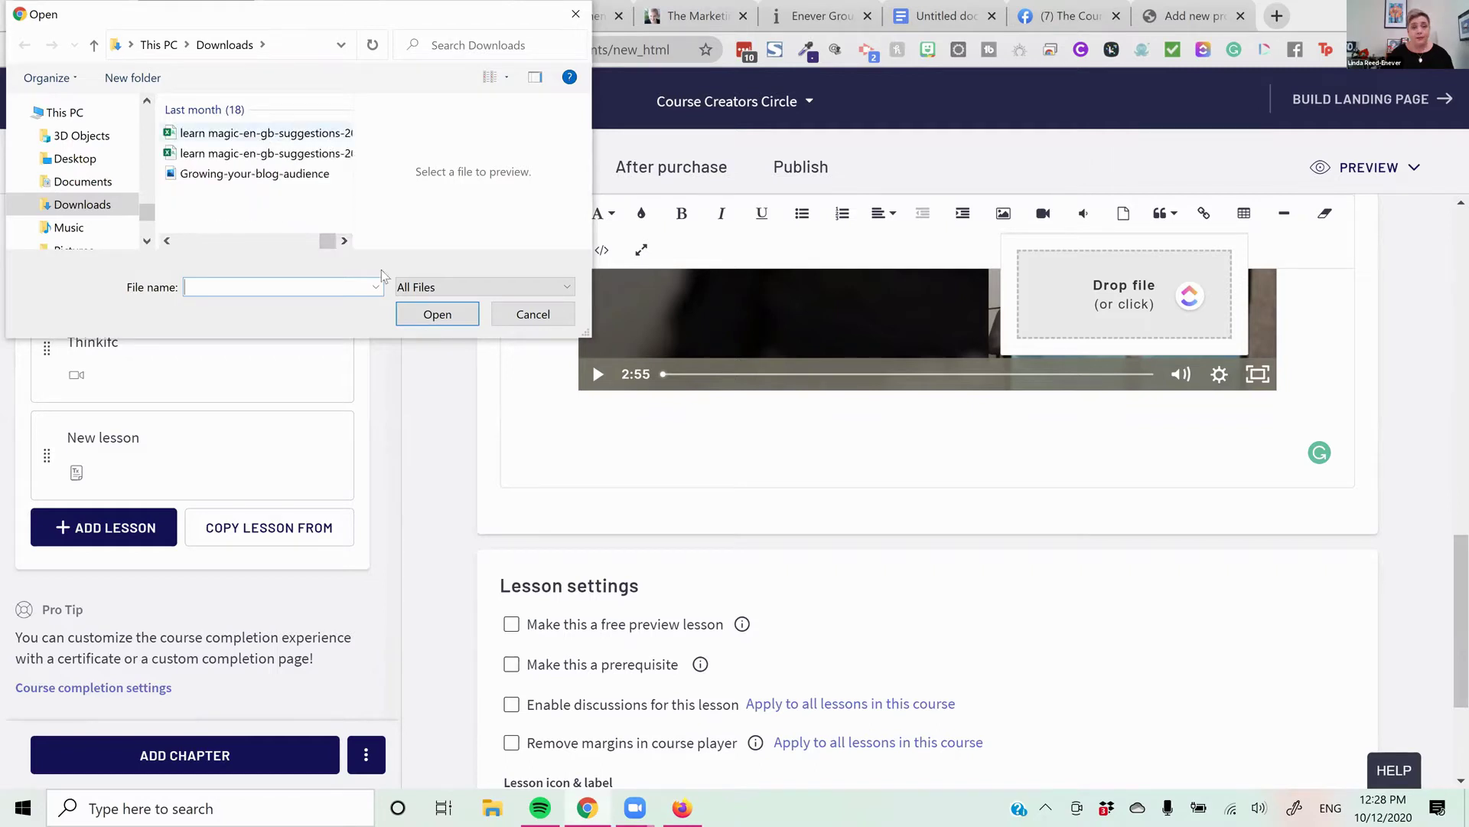
pyautogui.click(448, 319)
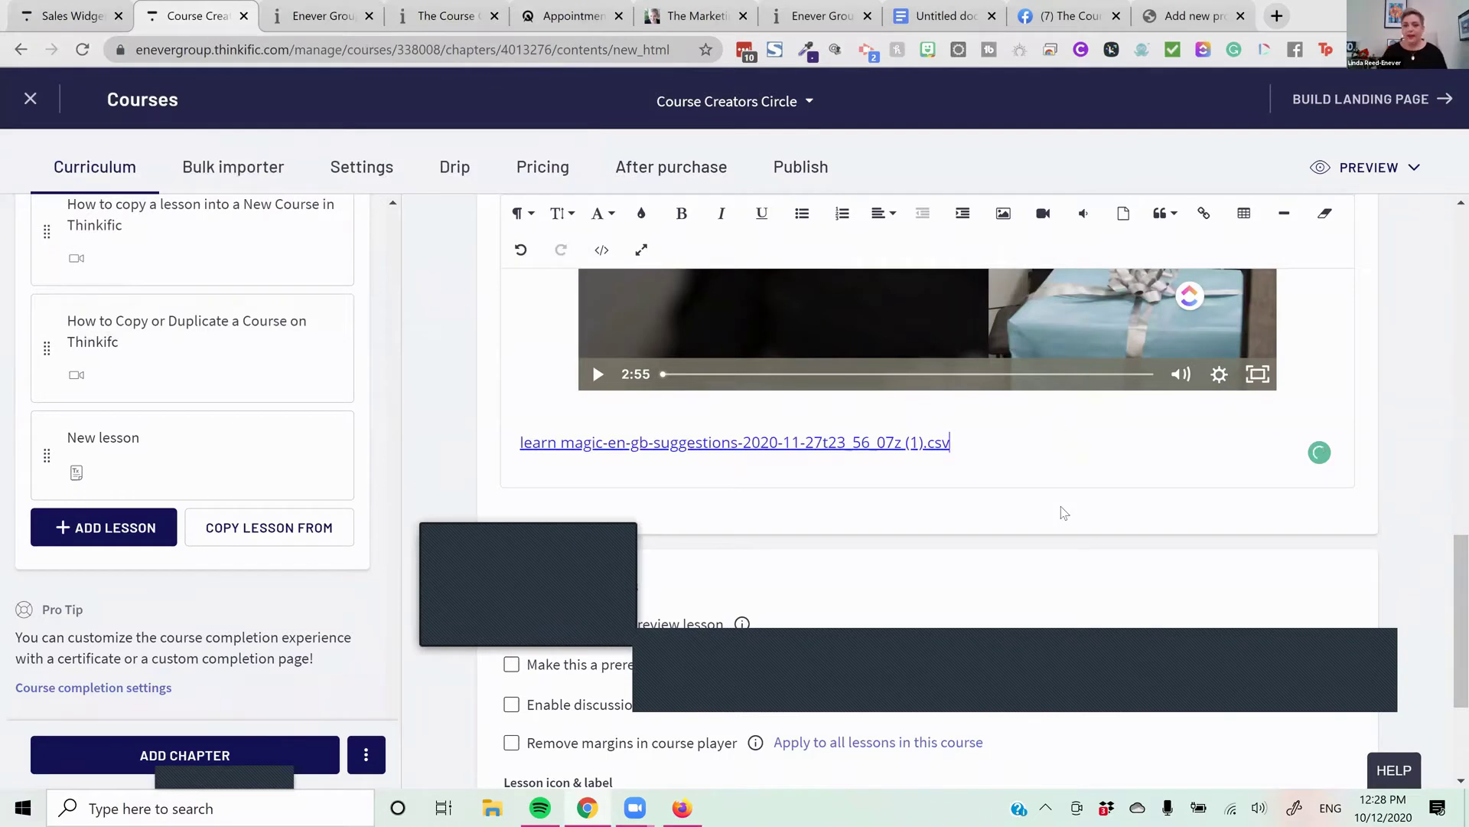
pyautogui.press('Return')
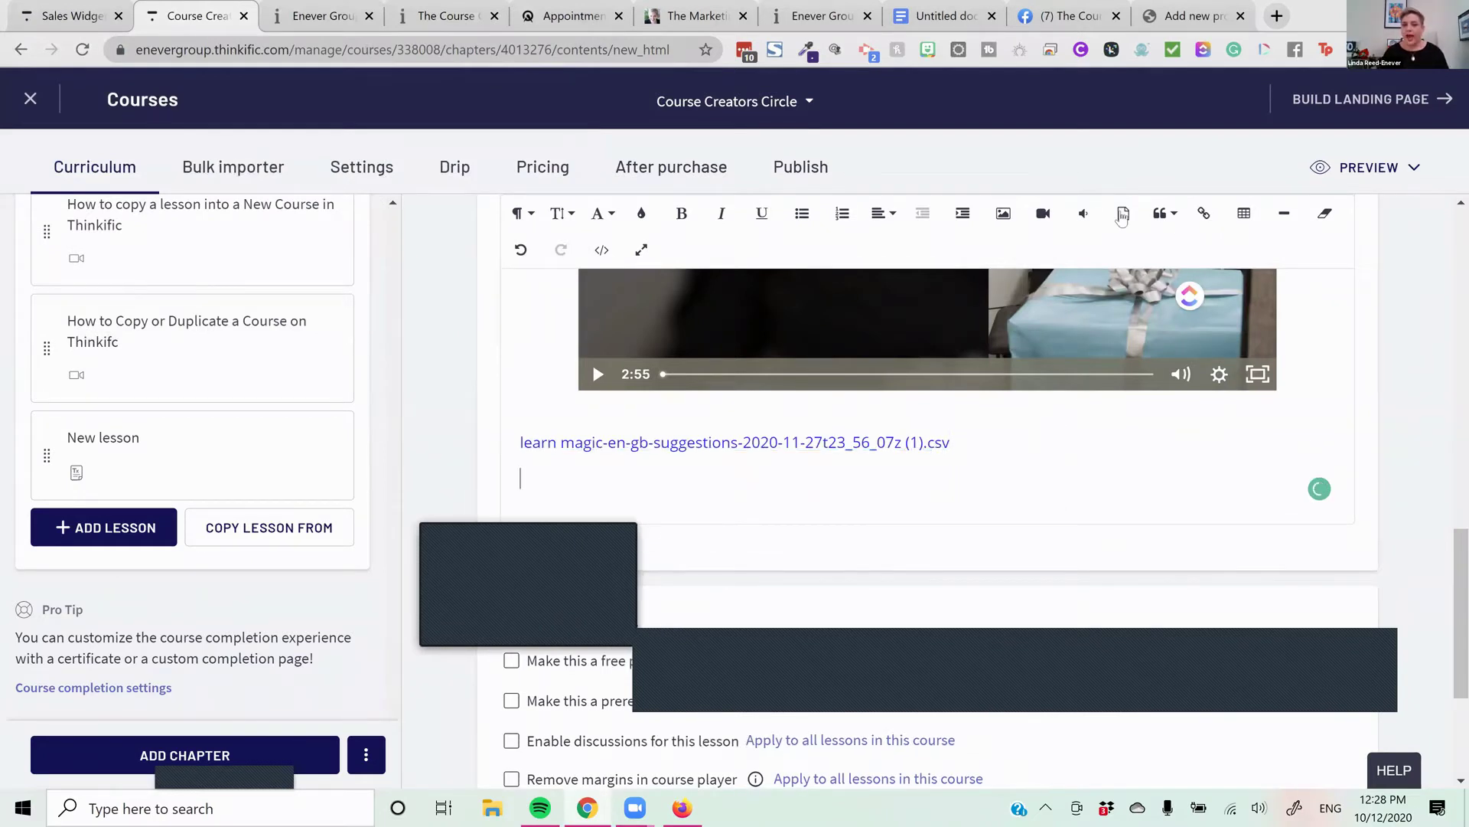
# Upload the Course Creation Kickstart Image from Downloads into the lesson beneath the CSV link
pyautogui.click(1003, 214)
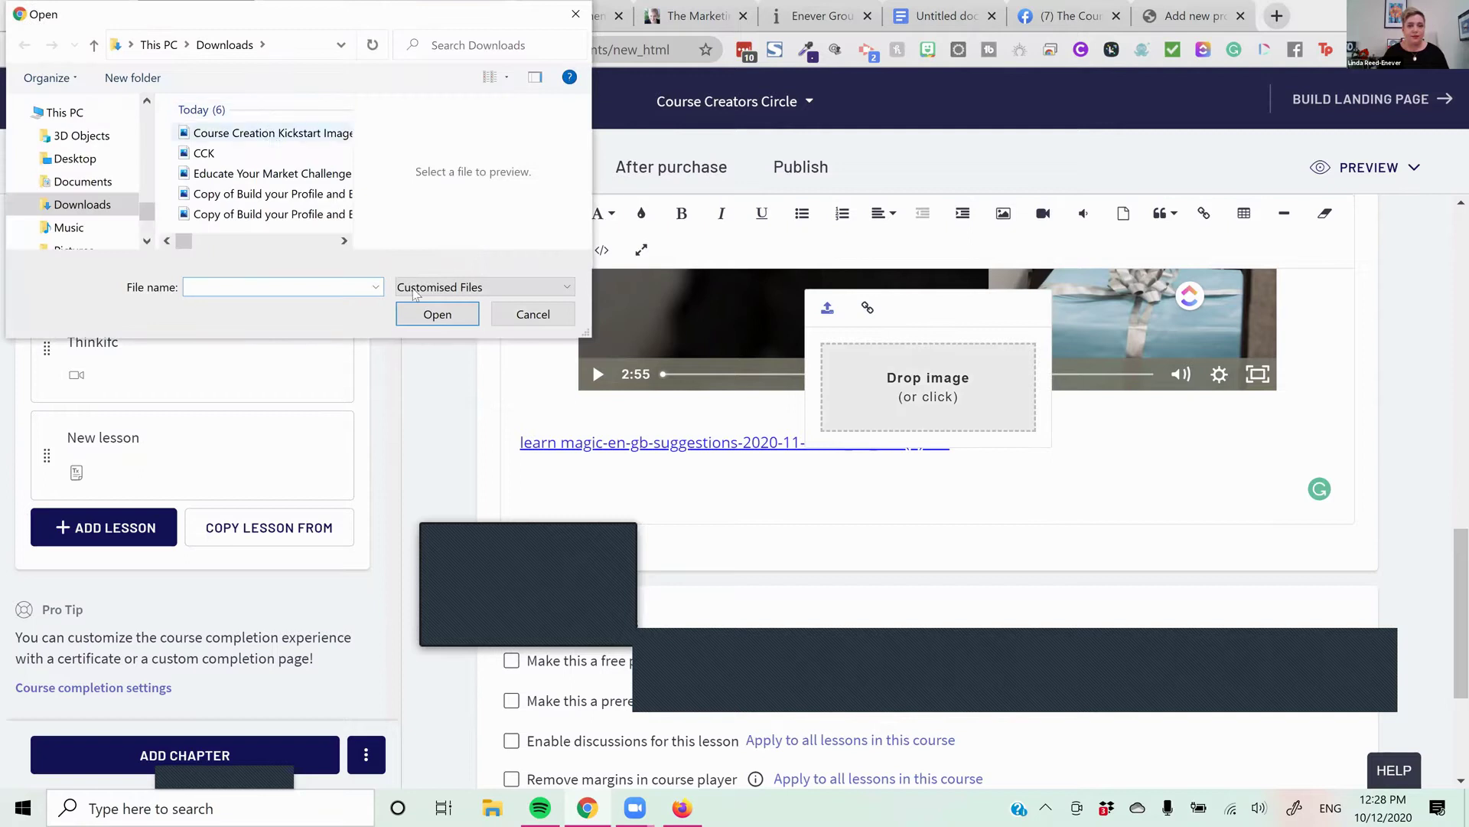
pyautogui.click(272, 132)
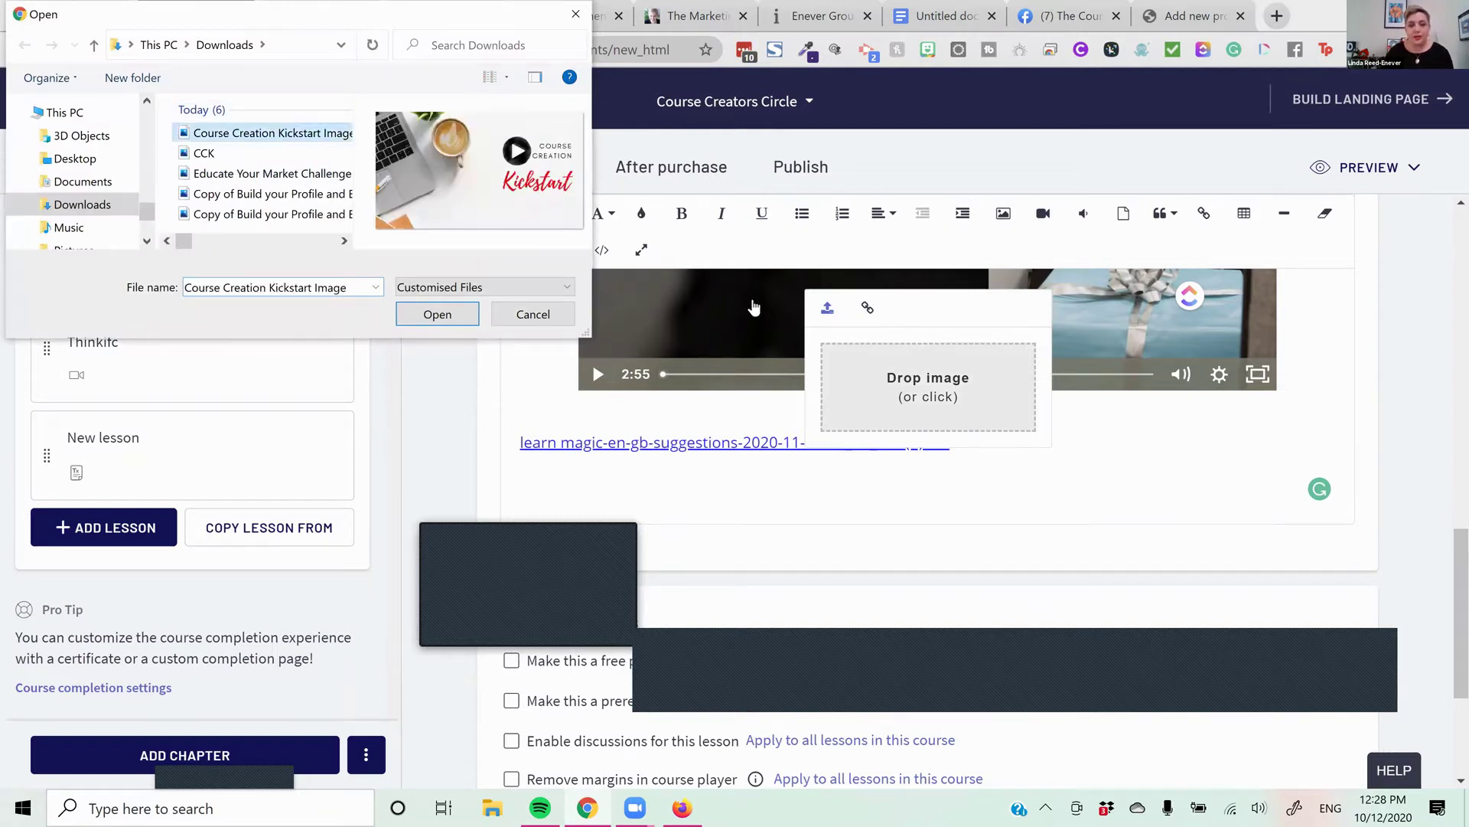
pyautogui.click(437, 314)
pyautogui.scroll(-2, 1200, 548)
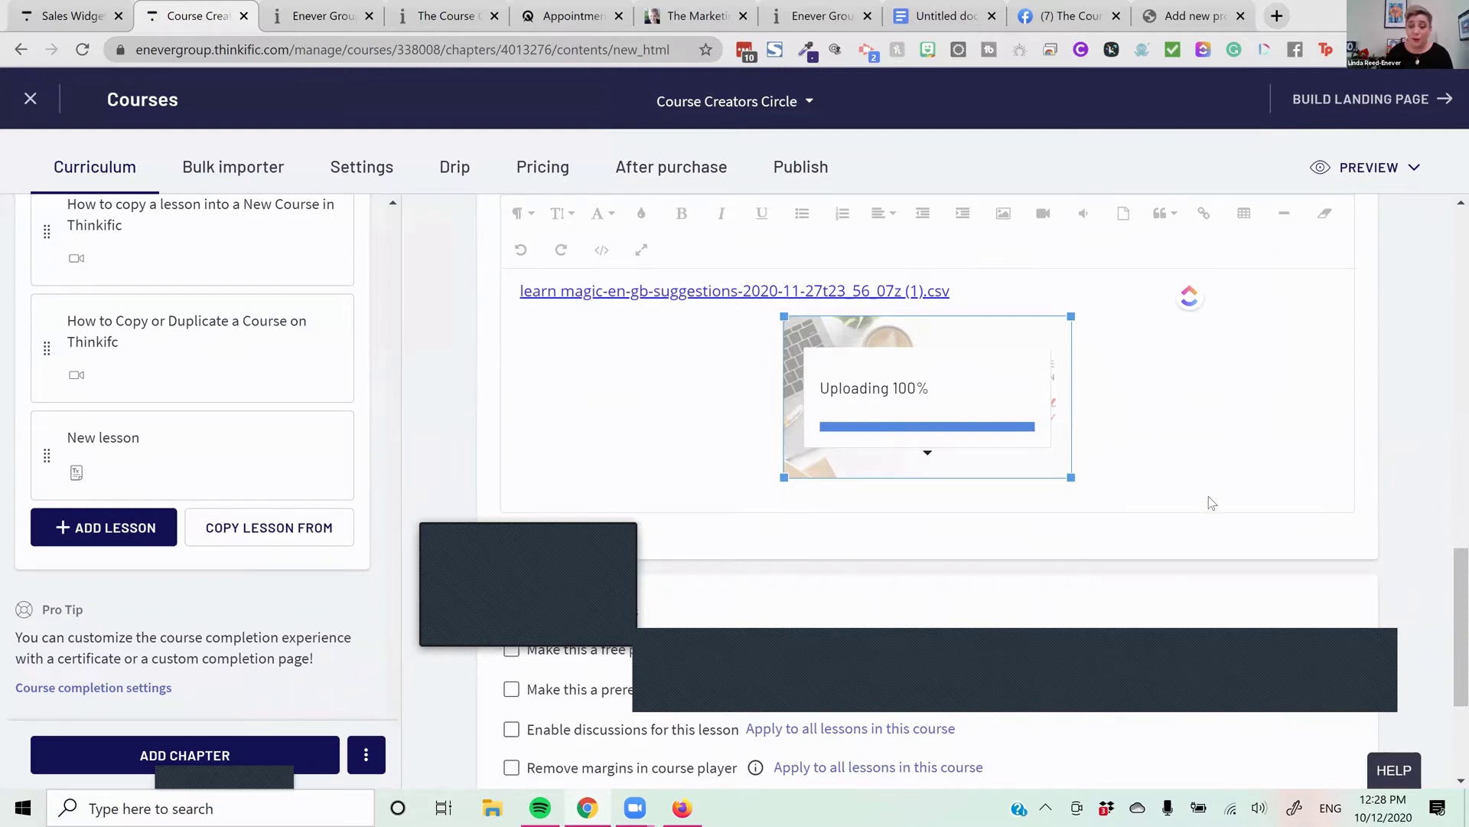
pyautogui.scroll(-2, 1213, 509)
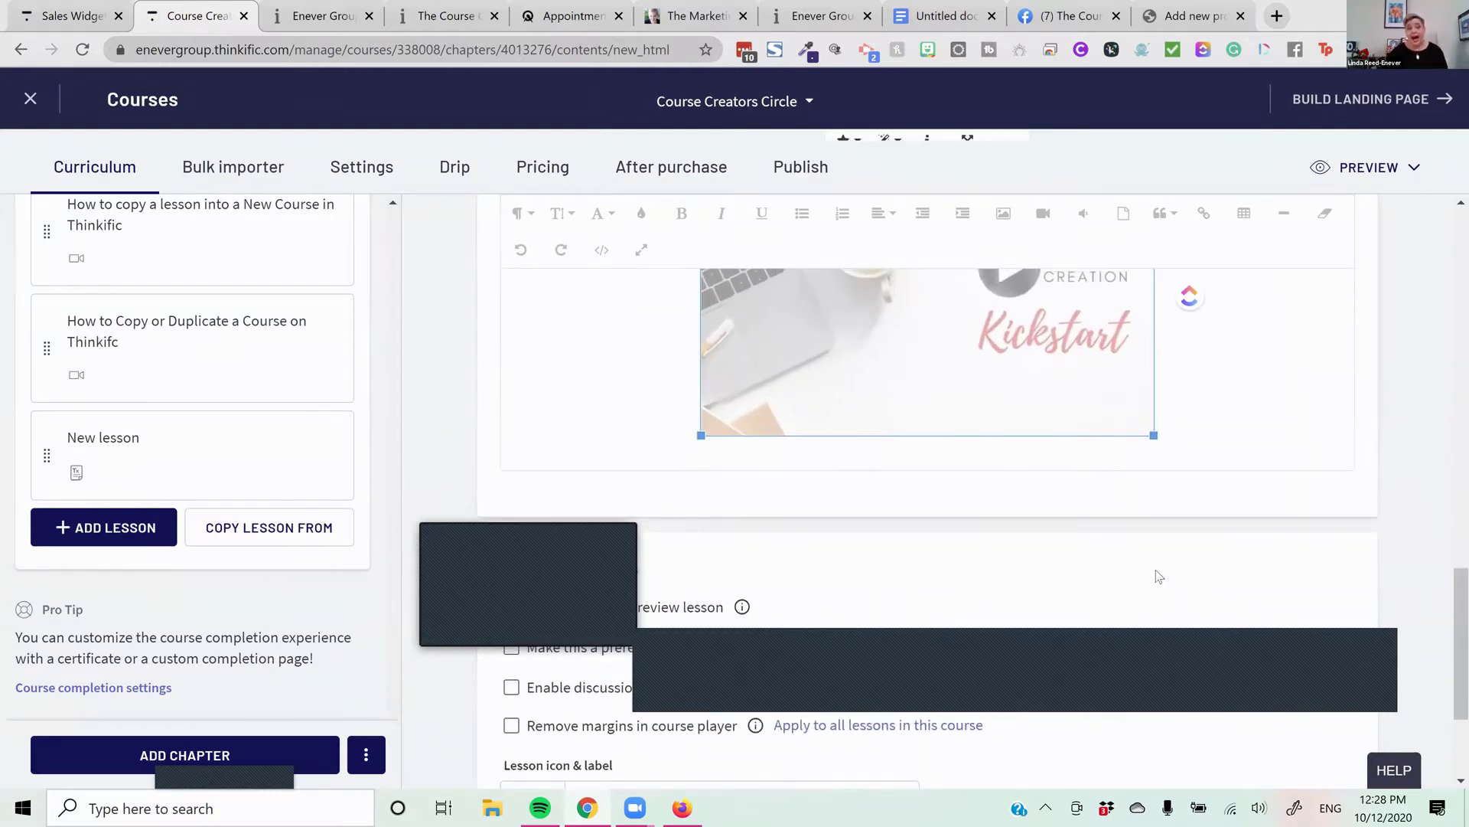
pyautogui.scroll(4, 1154, 576)
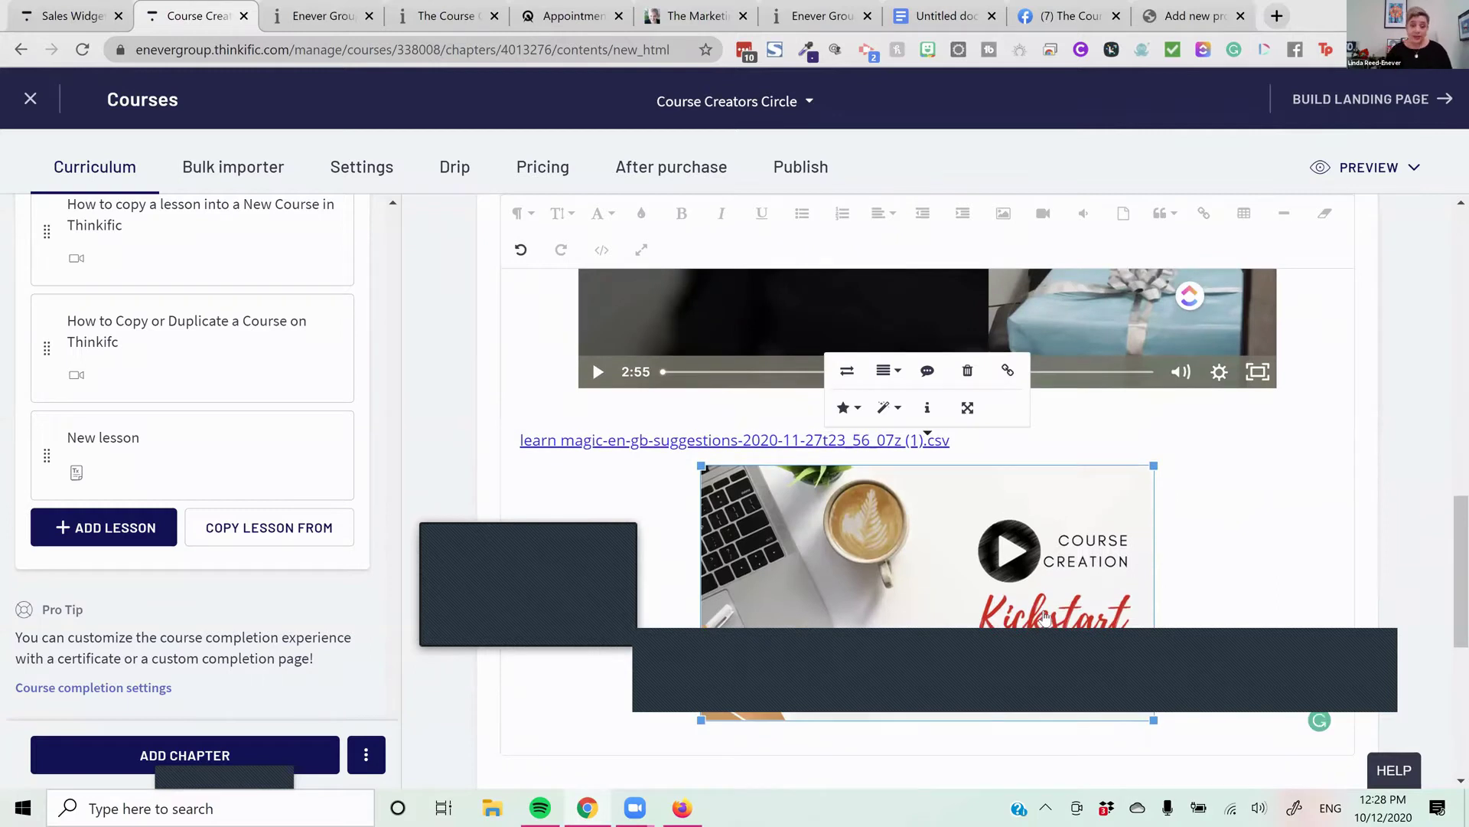
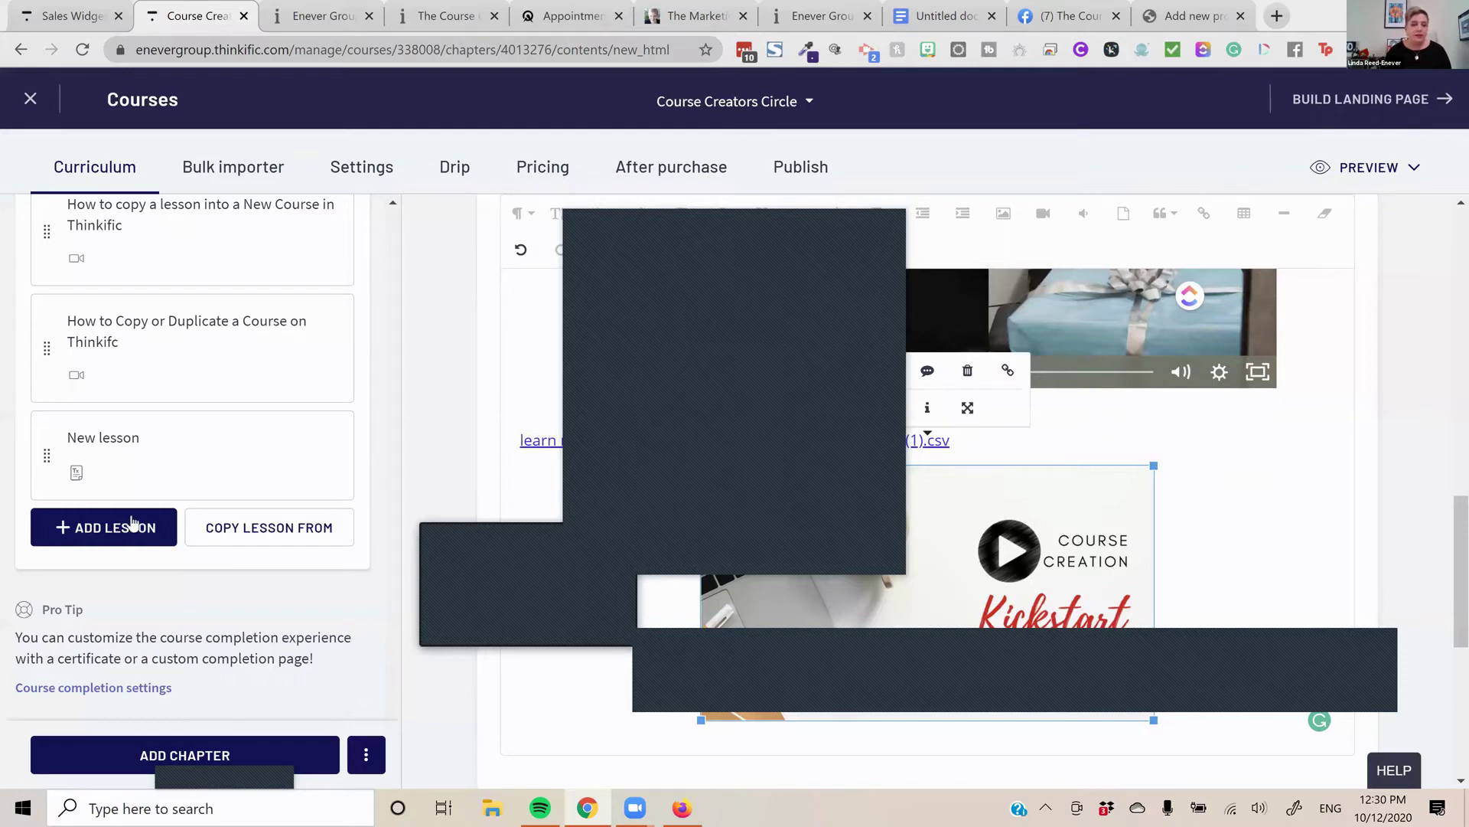
# Add a new video lesson to the chapter
pyautogui.click(1378, 456)
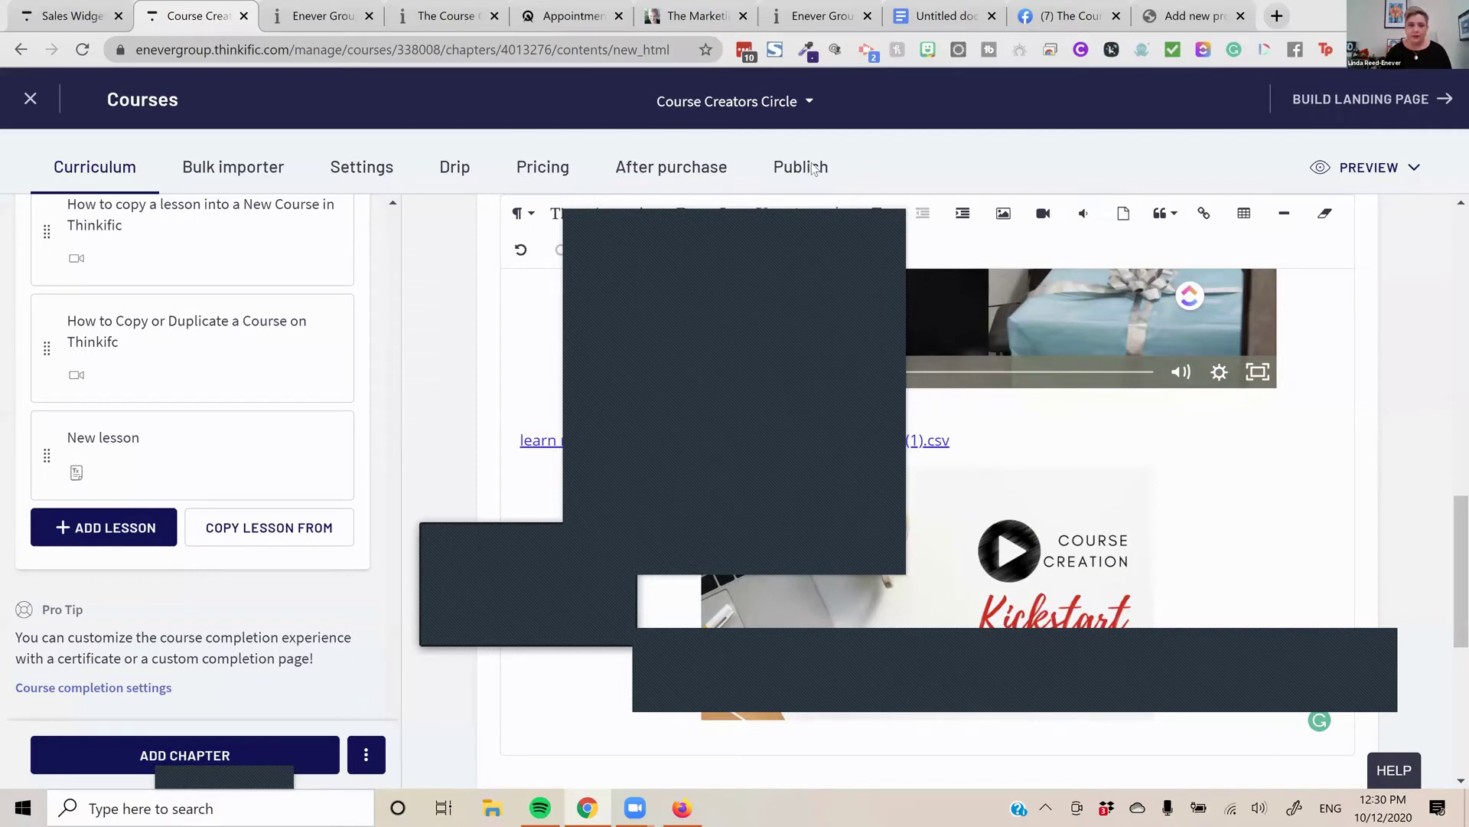
pyautogui.scroll(5, 857, 200)
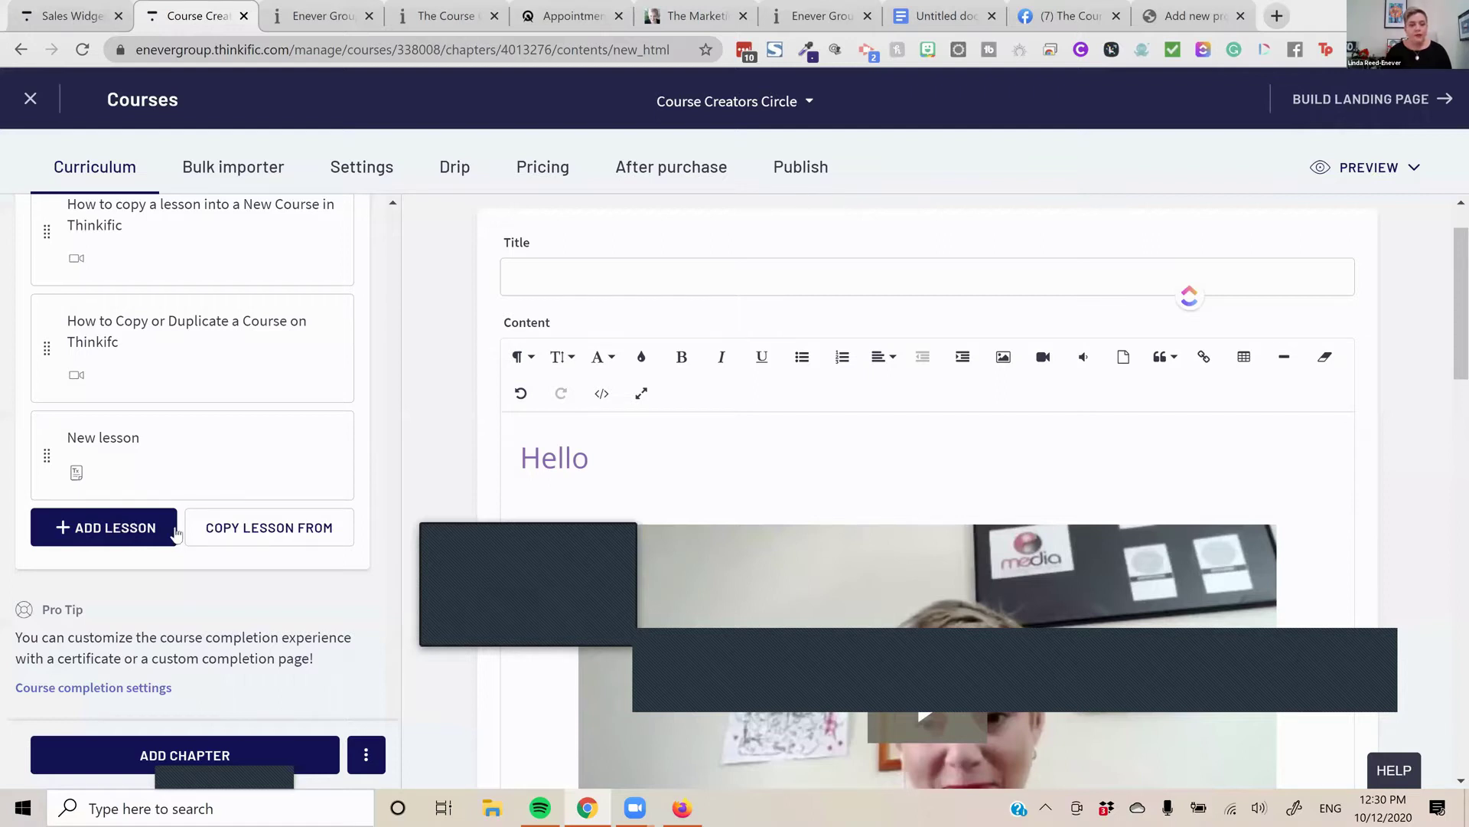
pyautogui.click(78, 438)
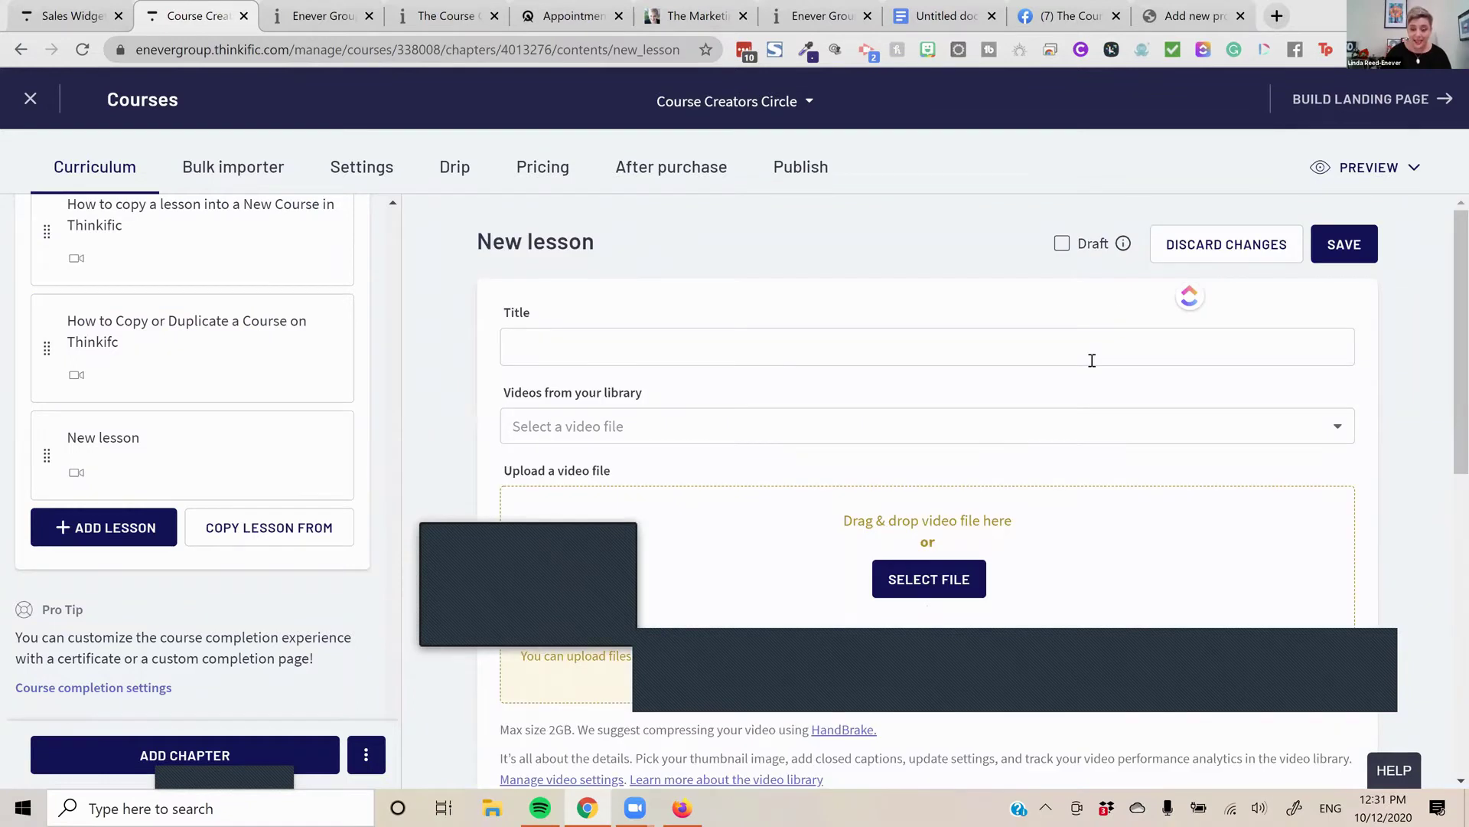
pyautogui.scroll(-3, 1086, 360)
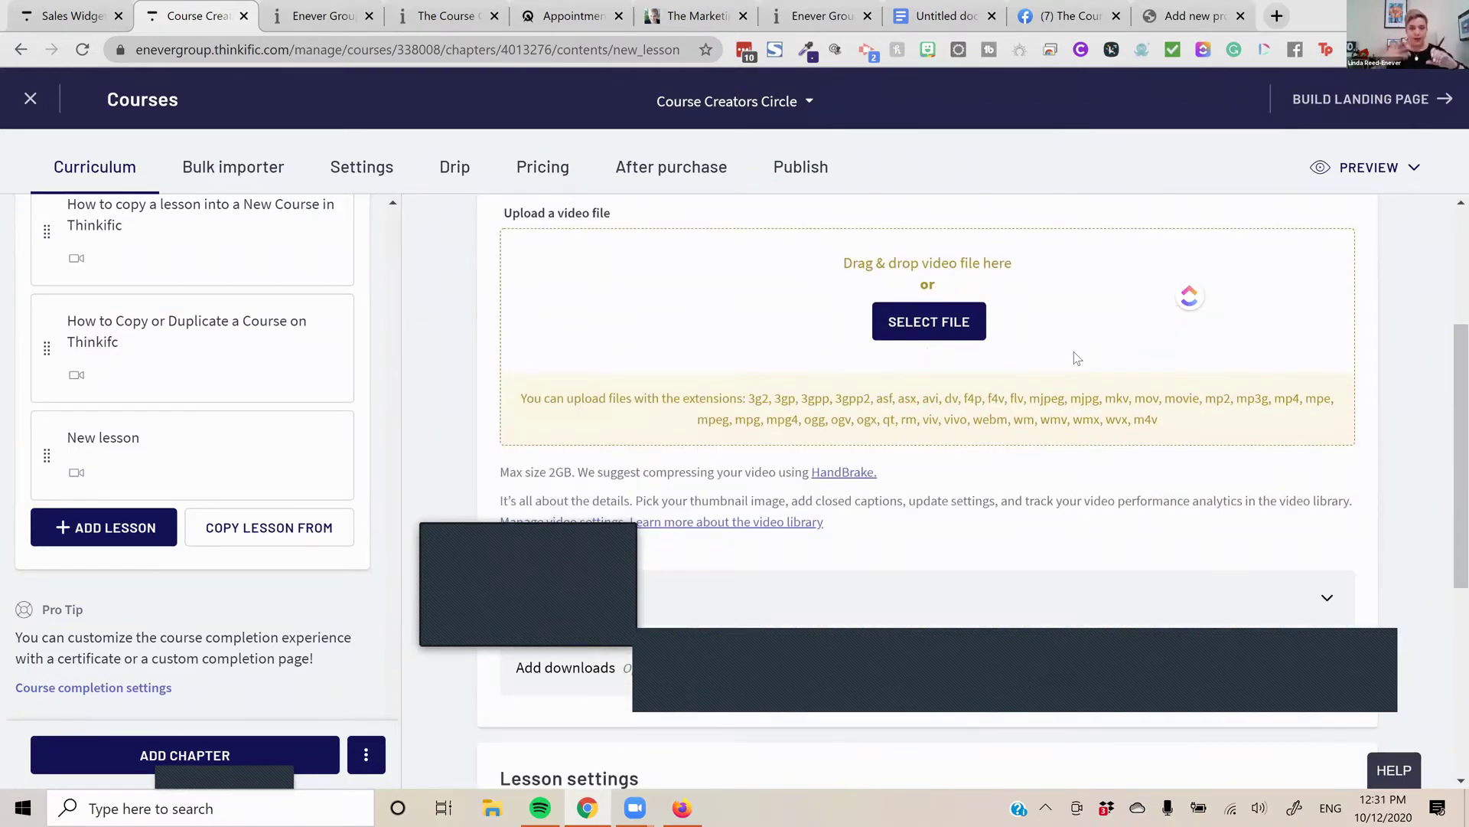
pyautogui.scroll(-2, 1073, 351)
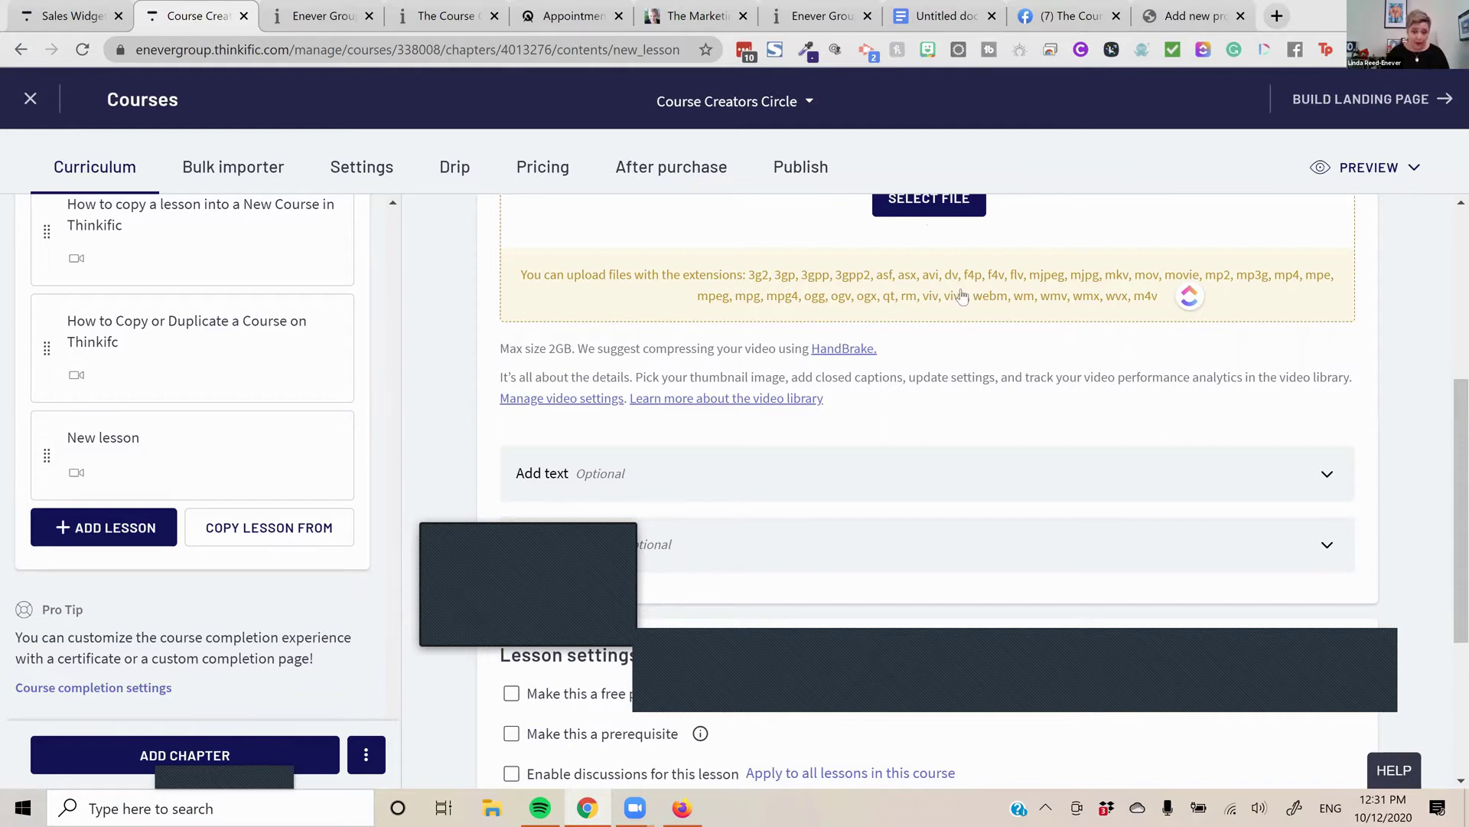
pyautogui.scroll(4, 962, 297)
pyautogui.scroll(-6, 984, 366)
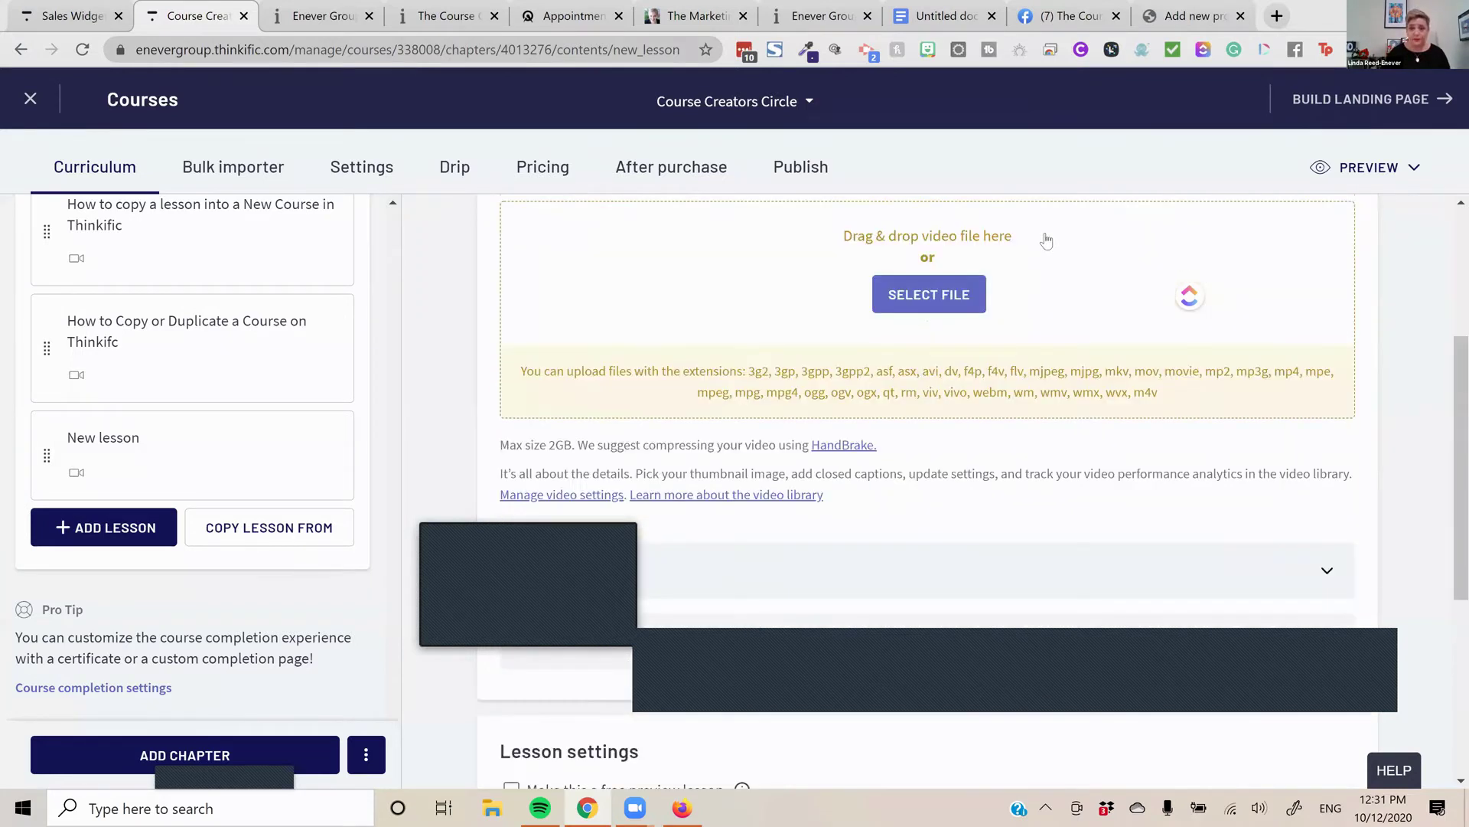
pyautogui.scroll(-1, 1068, 313)
pyautogui.scroll(1, 1067, 336)
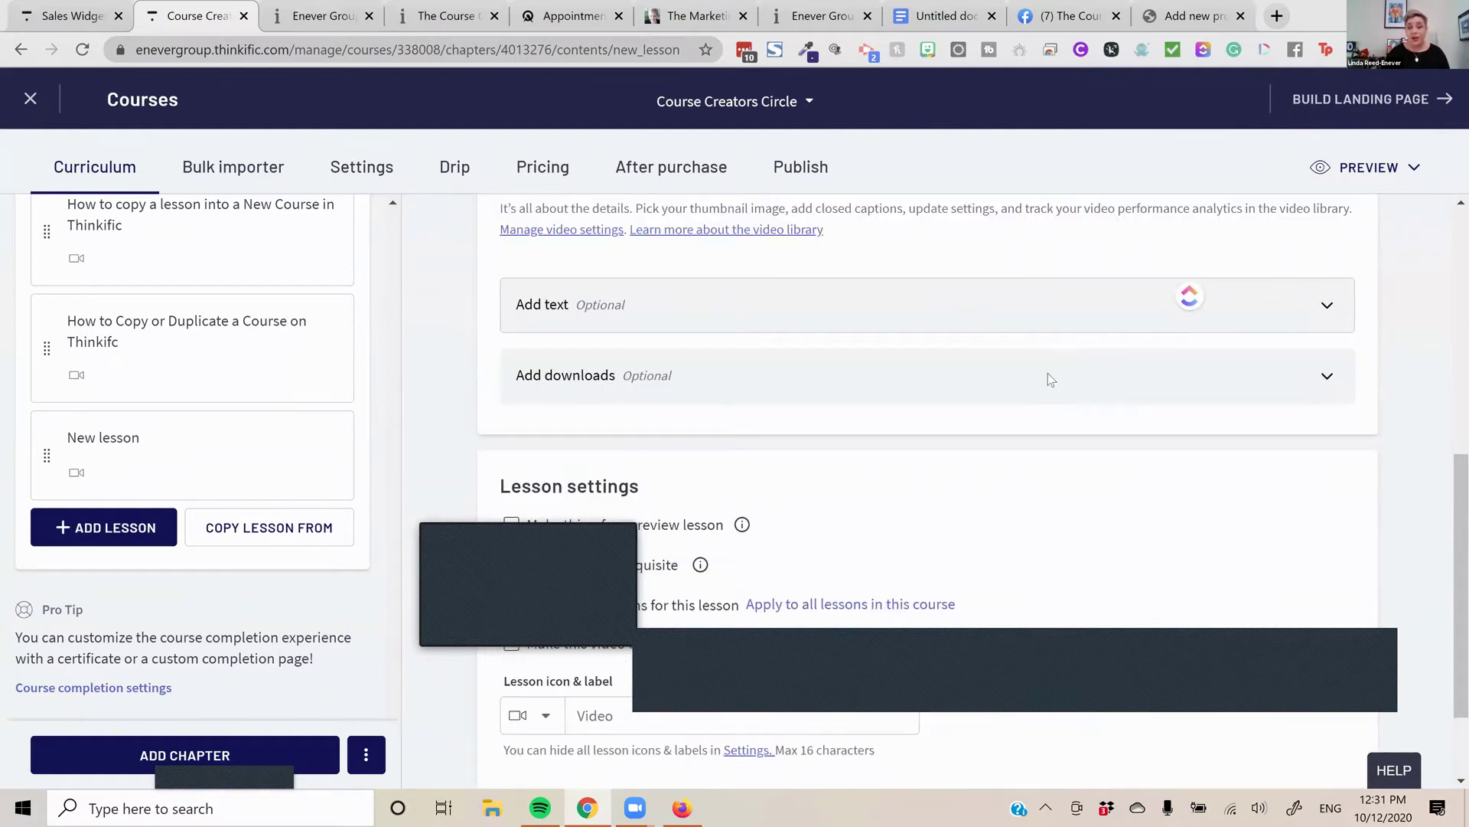
# Expand the video lesson's optional text editor and downloads upload area
pyautogui.click(1049, 305)
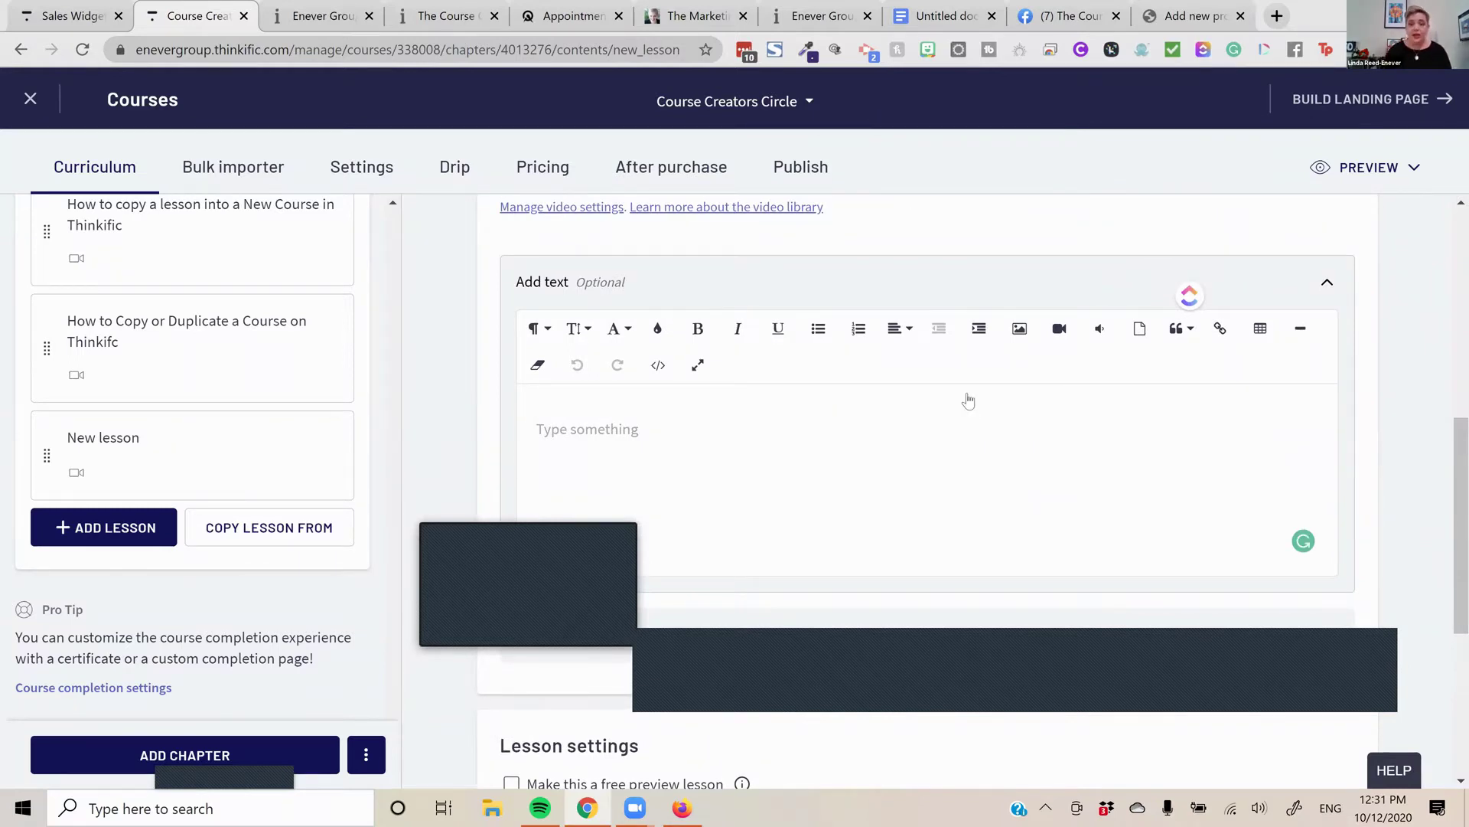
pyautogui.scroll(-4, 969, 400)
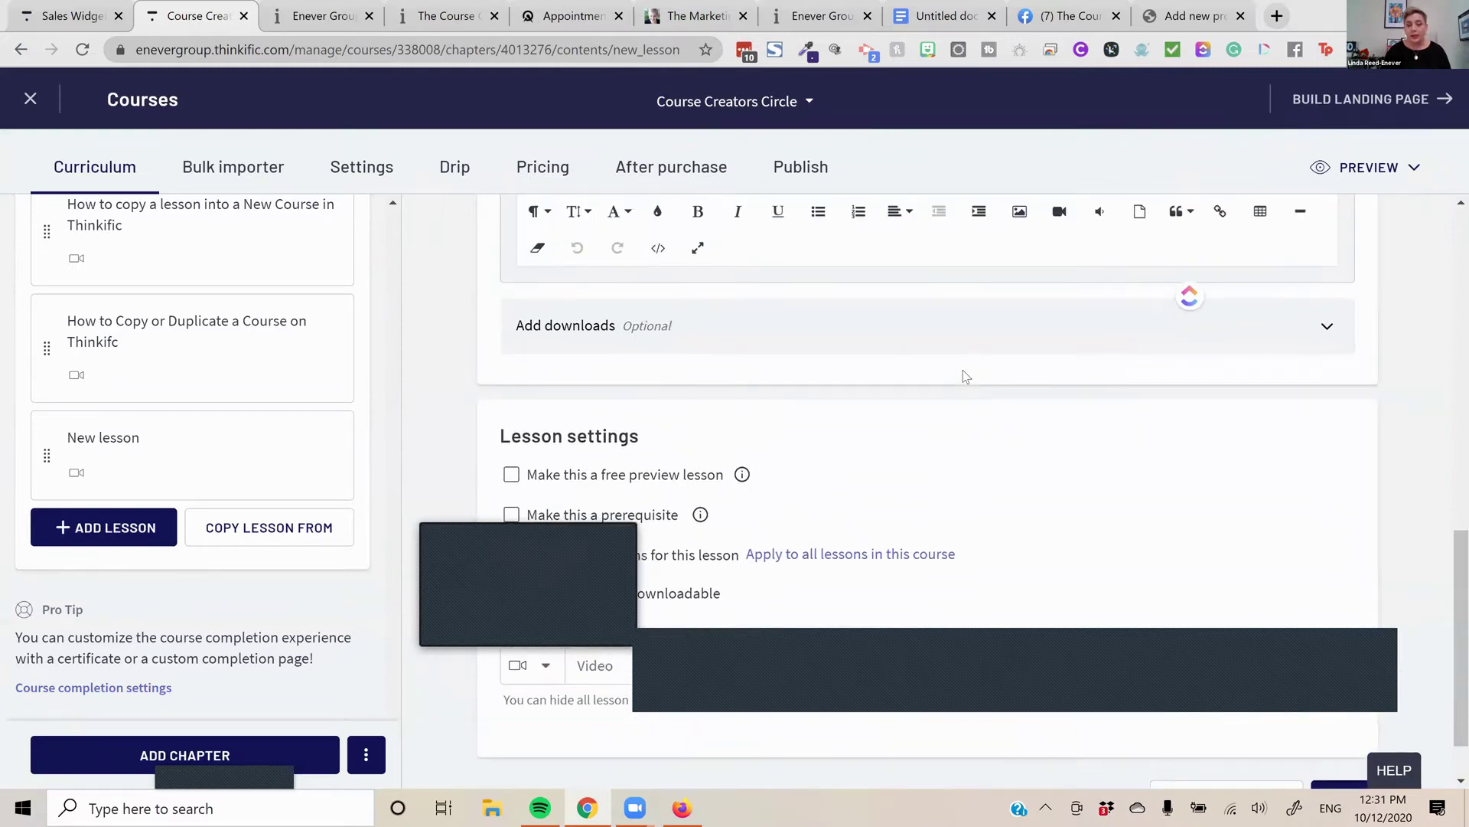
pyautogui.click(956, 352)
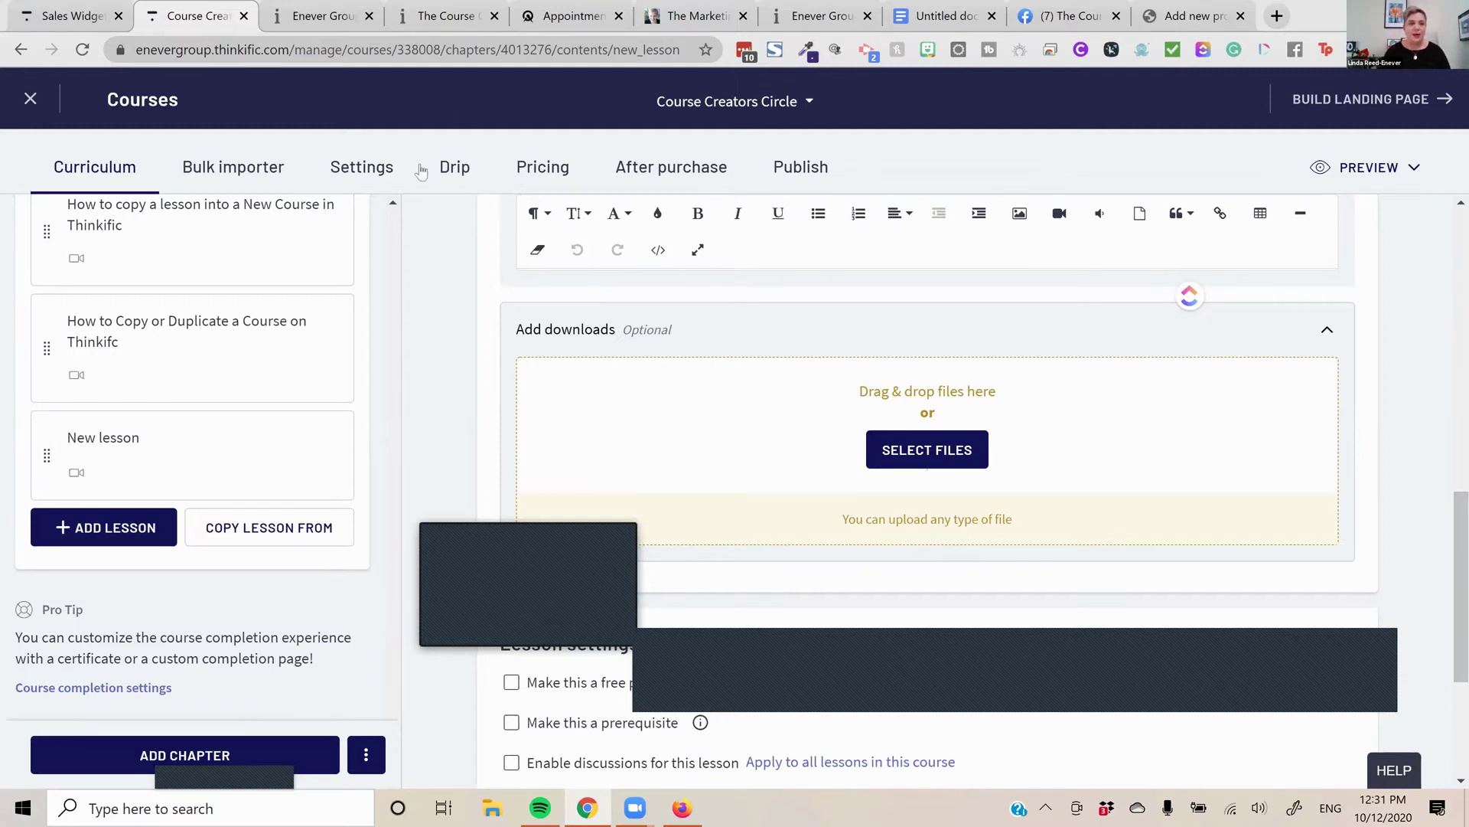
# Close the course editor and open the Test Learning Site Builder from Design Your Site
pyautogui.click(56, 11)
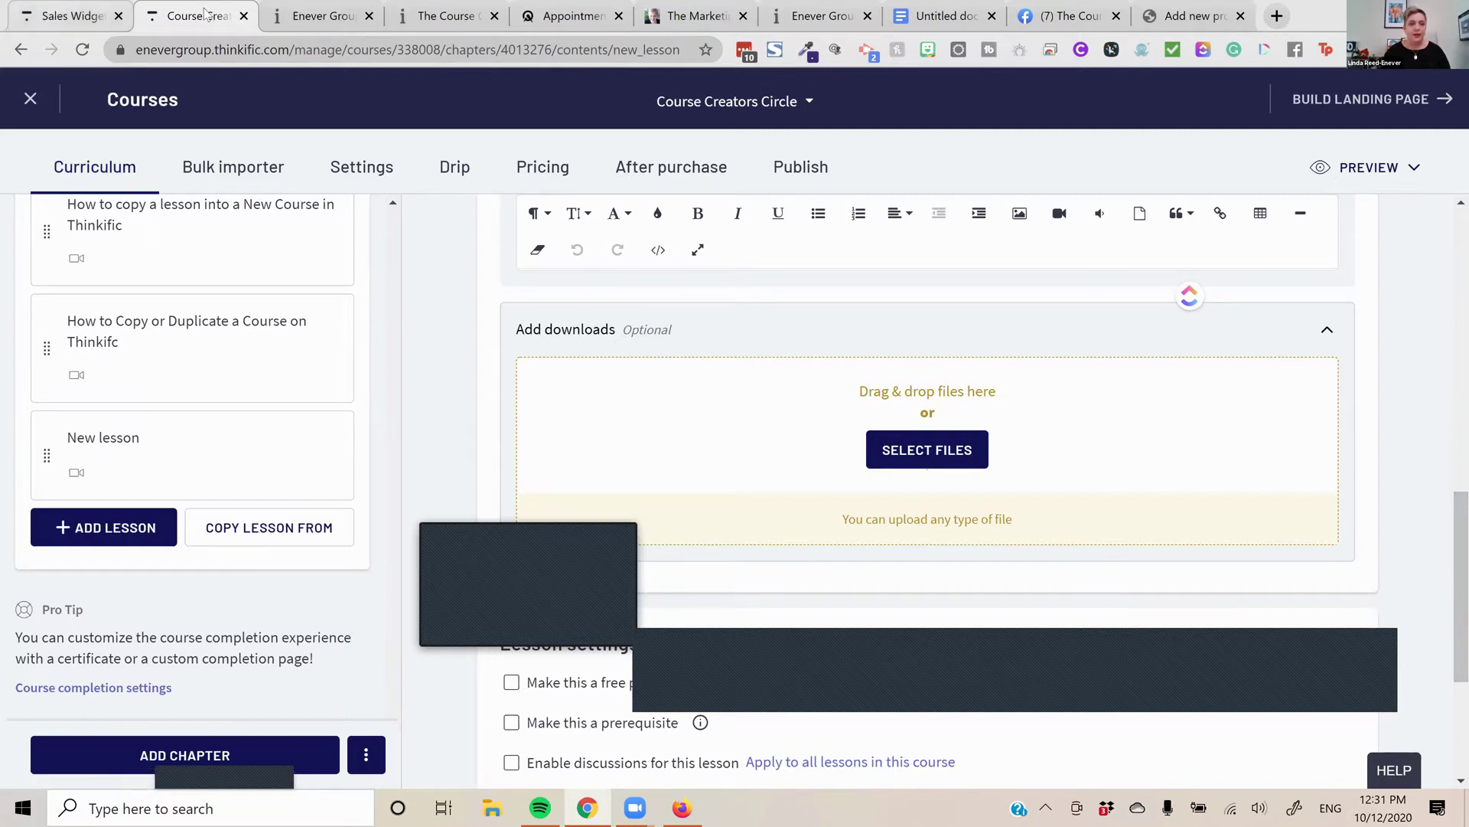
pyautogui.click(253, 26)
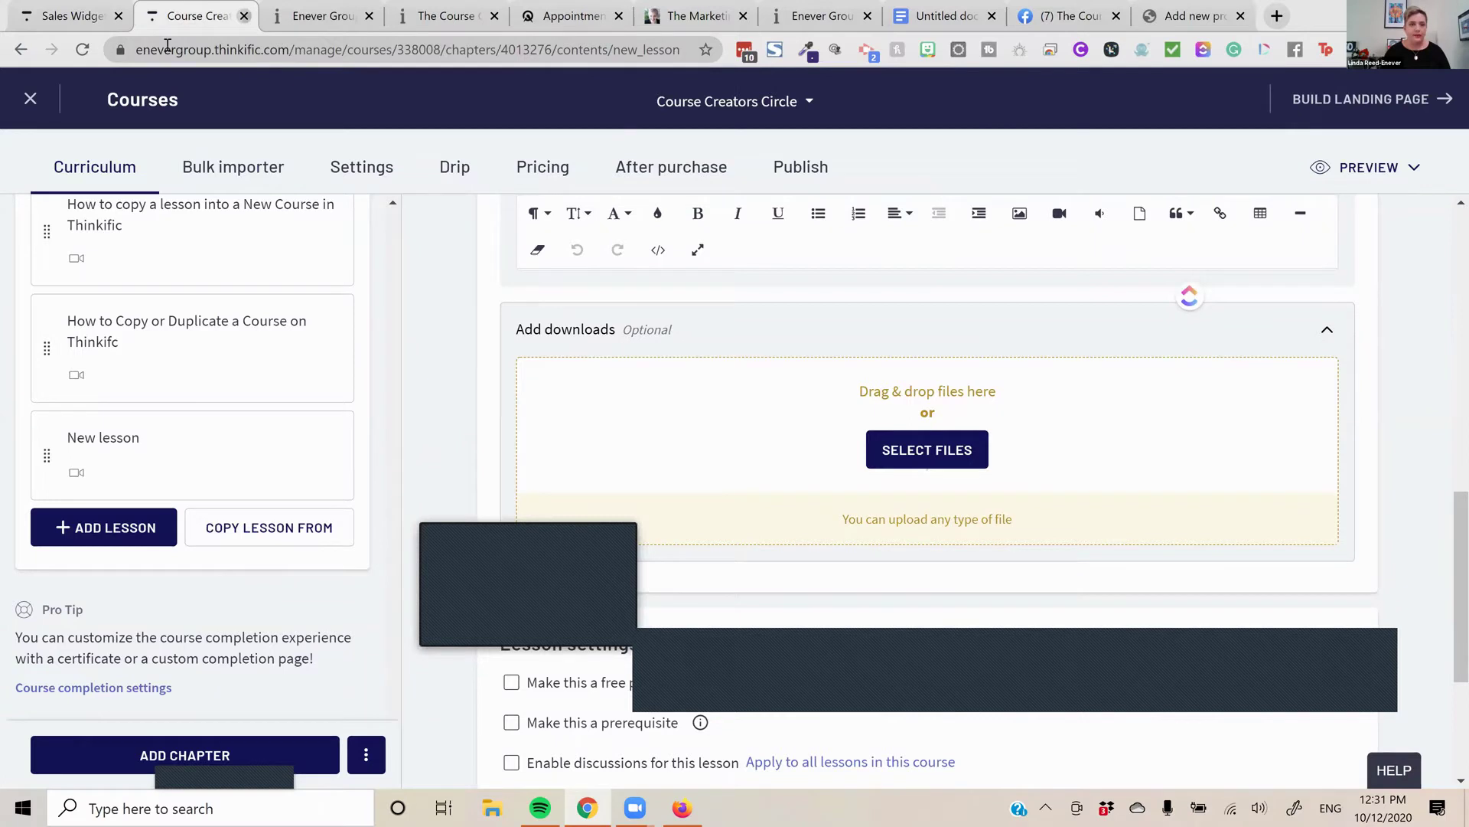
pyautogui.click(244, 16)
pyautogui.click(32, 15)
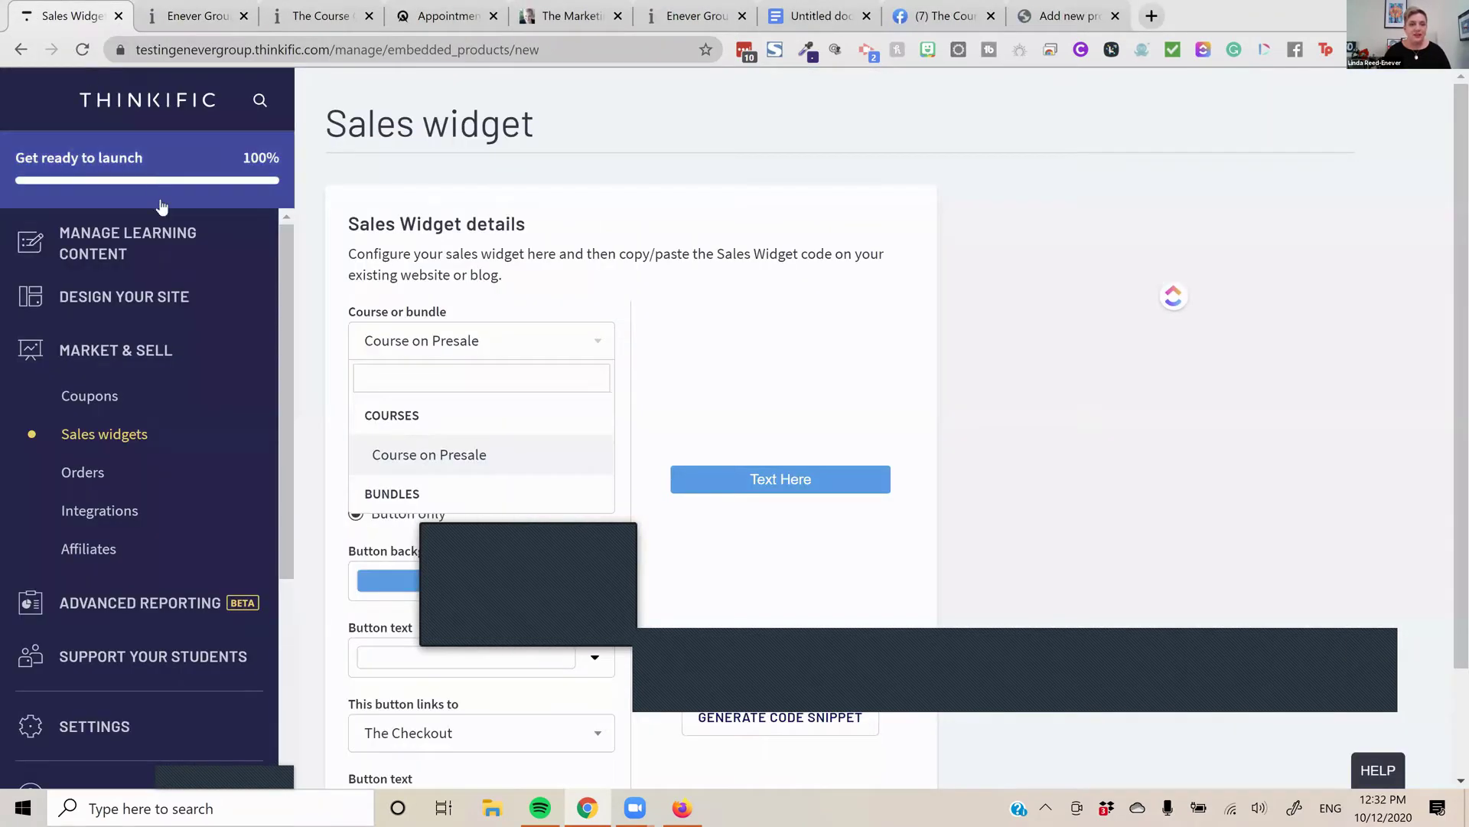
pyautogui.click(118, 301)
pyautogui.click(123, 342)
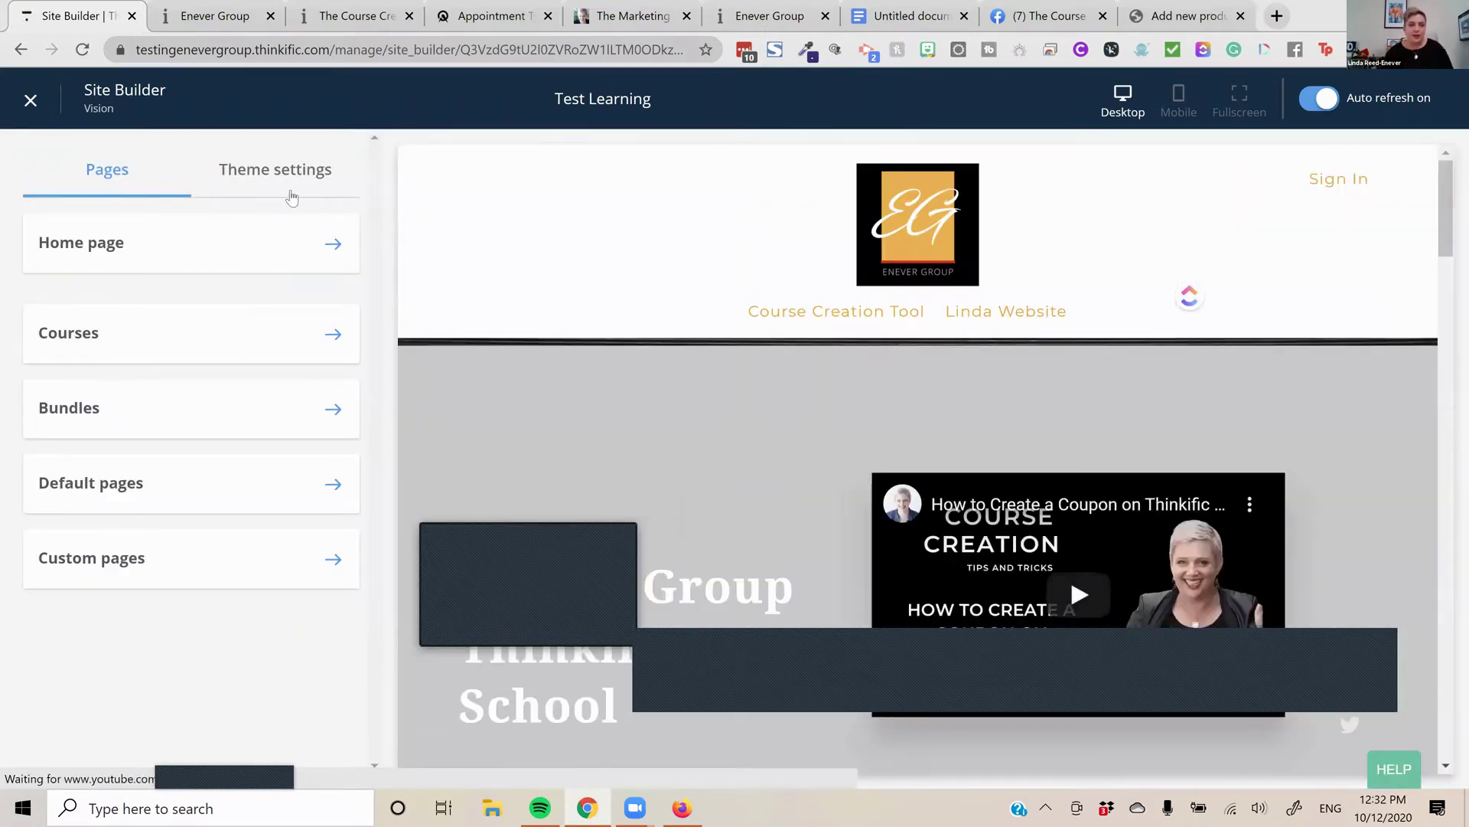
pyautogui.click(299, 194)
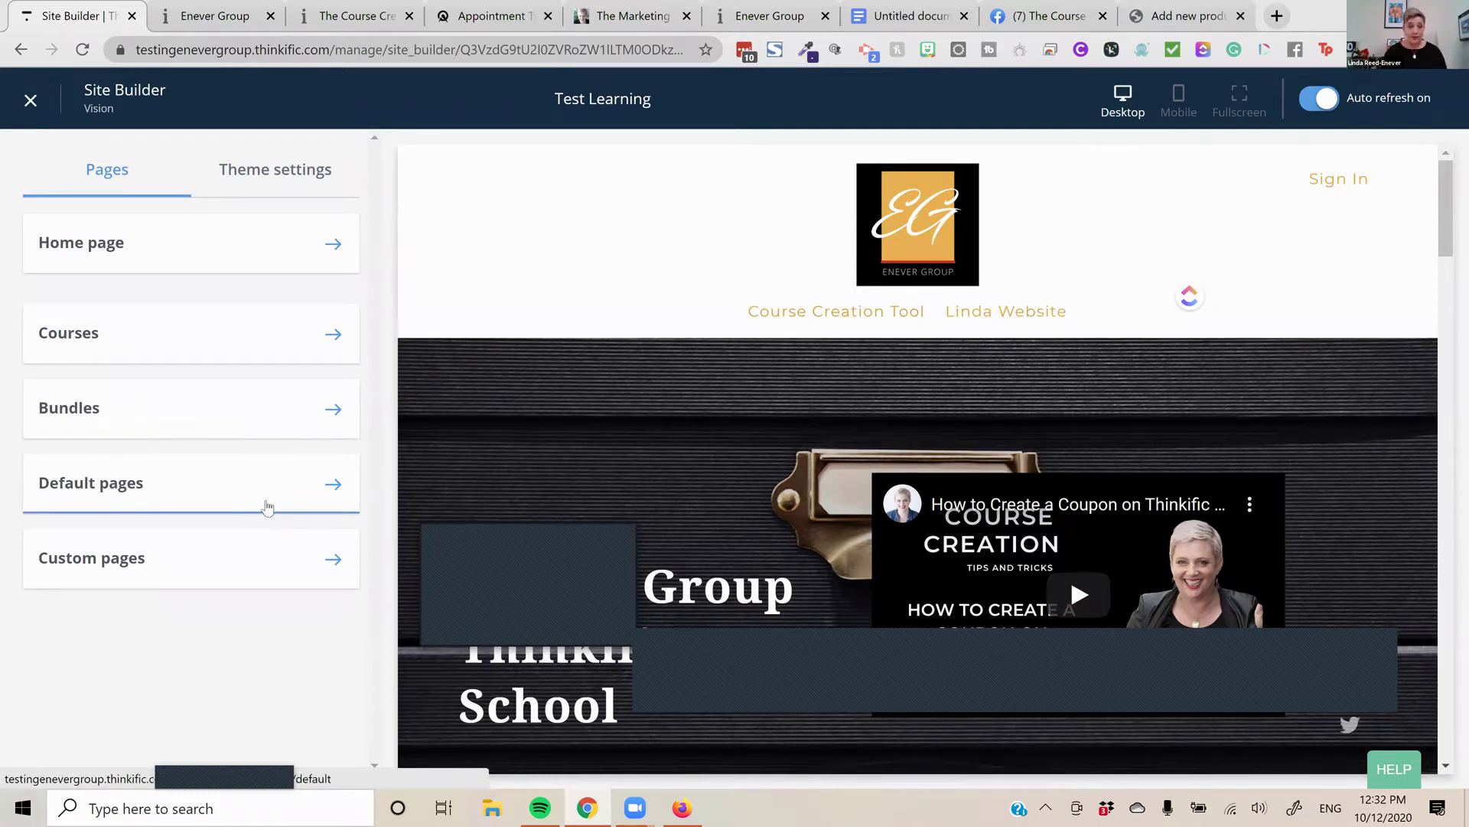
# After browsing the default pages, add a custom page titled 'About Me'
pyautogui.click(337, 487)
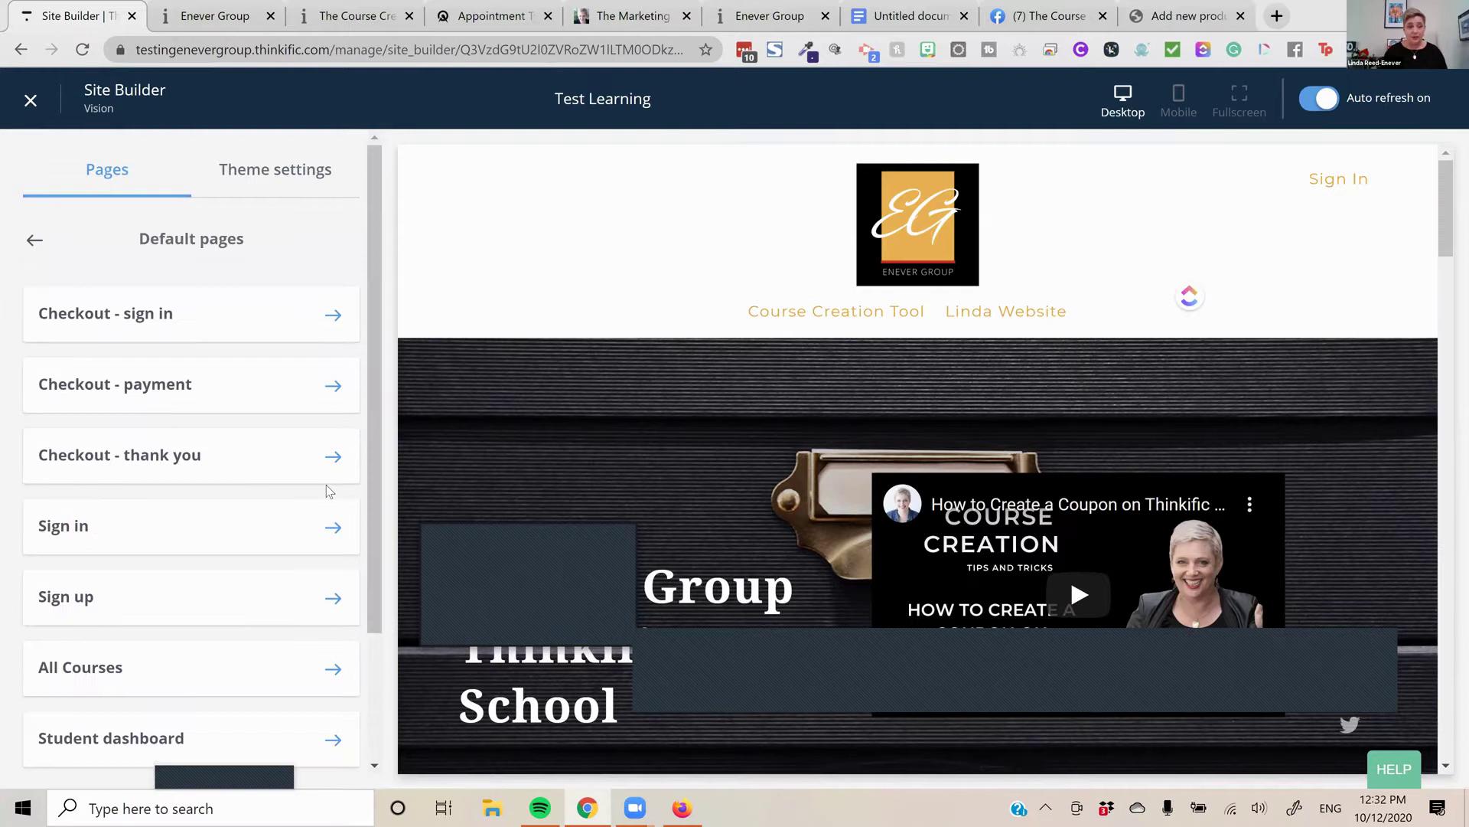
pyautogui.scroll(-3, 305, 505)
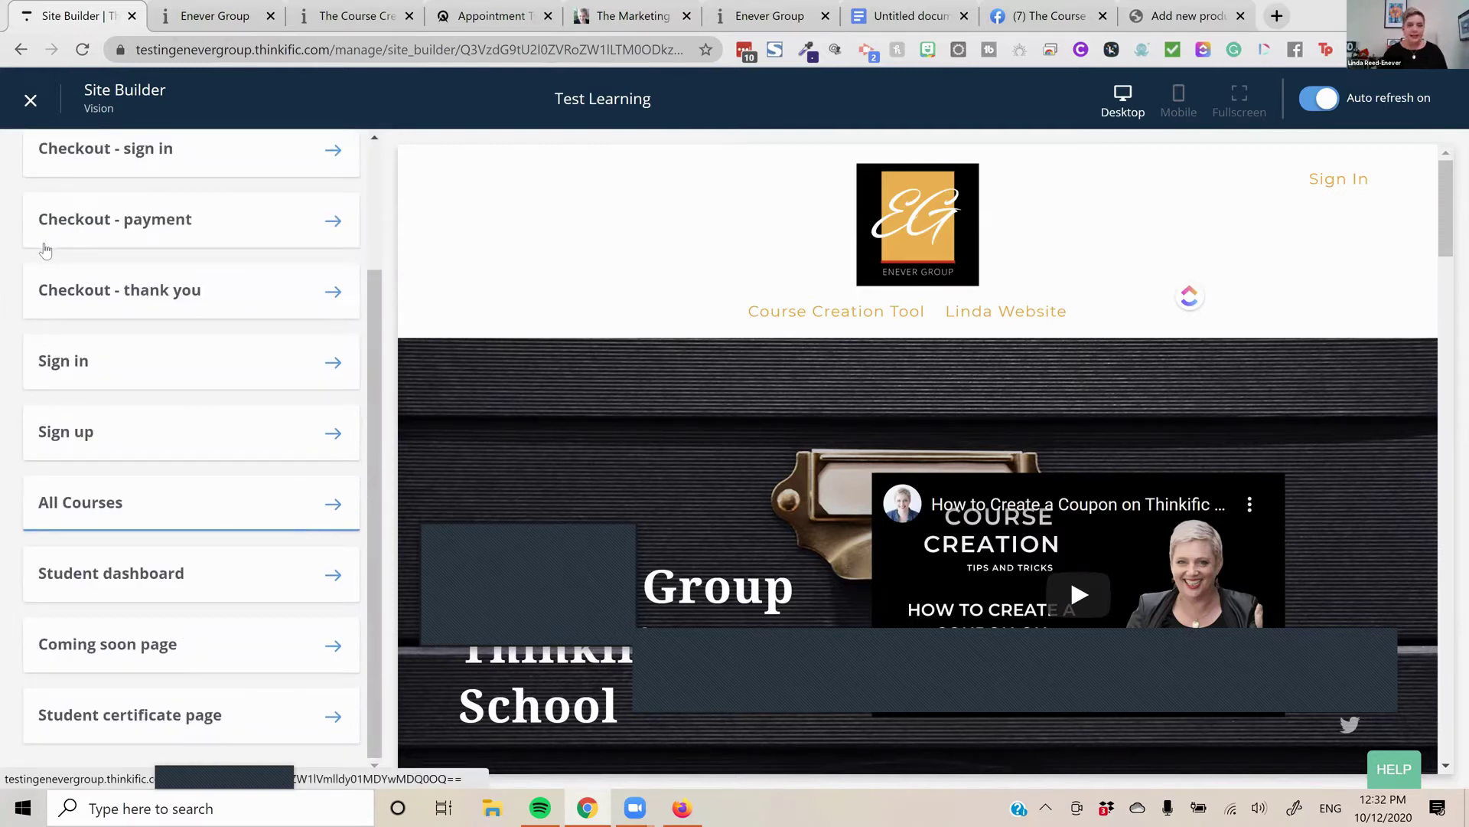
pyautogui.scroll(3, 310, 574)
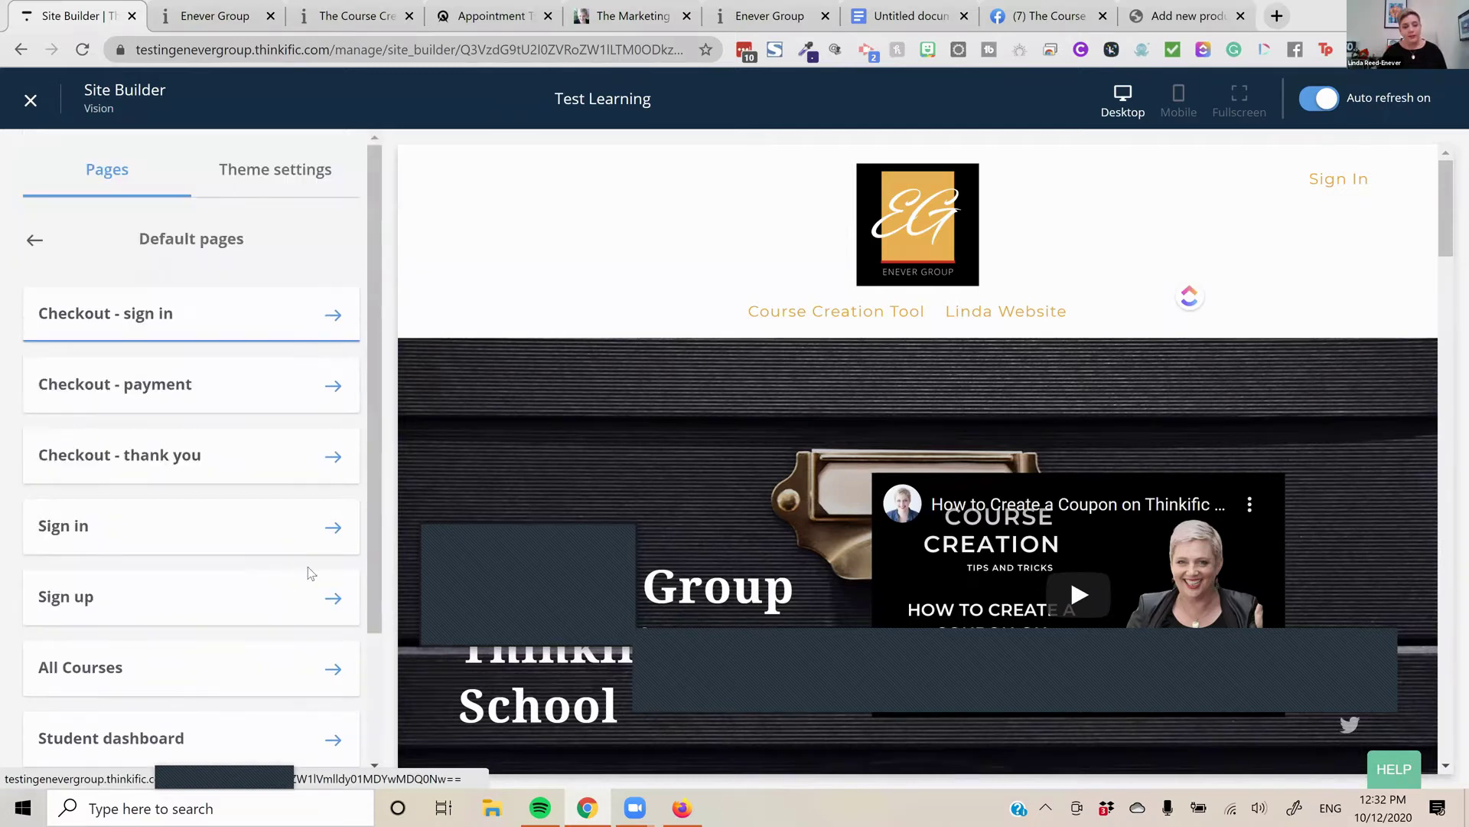
pyautogui.hotkey('alt', 'Left')
pyautogui.click(315, 574)
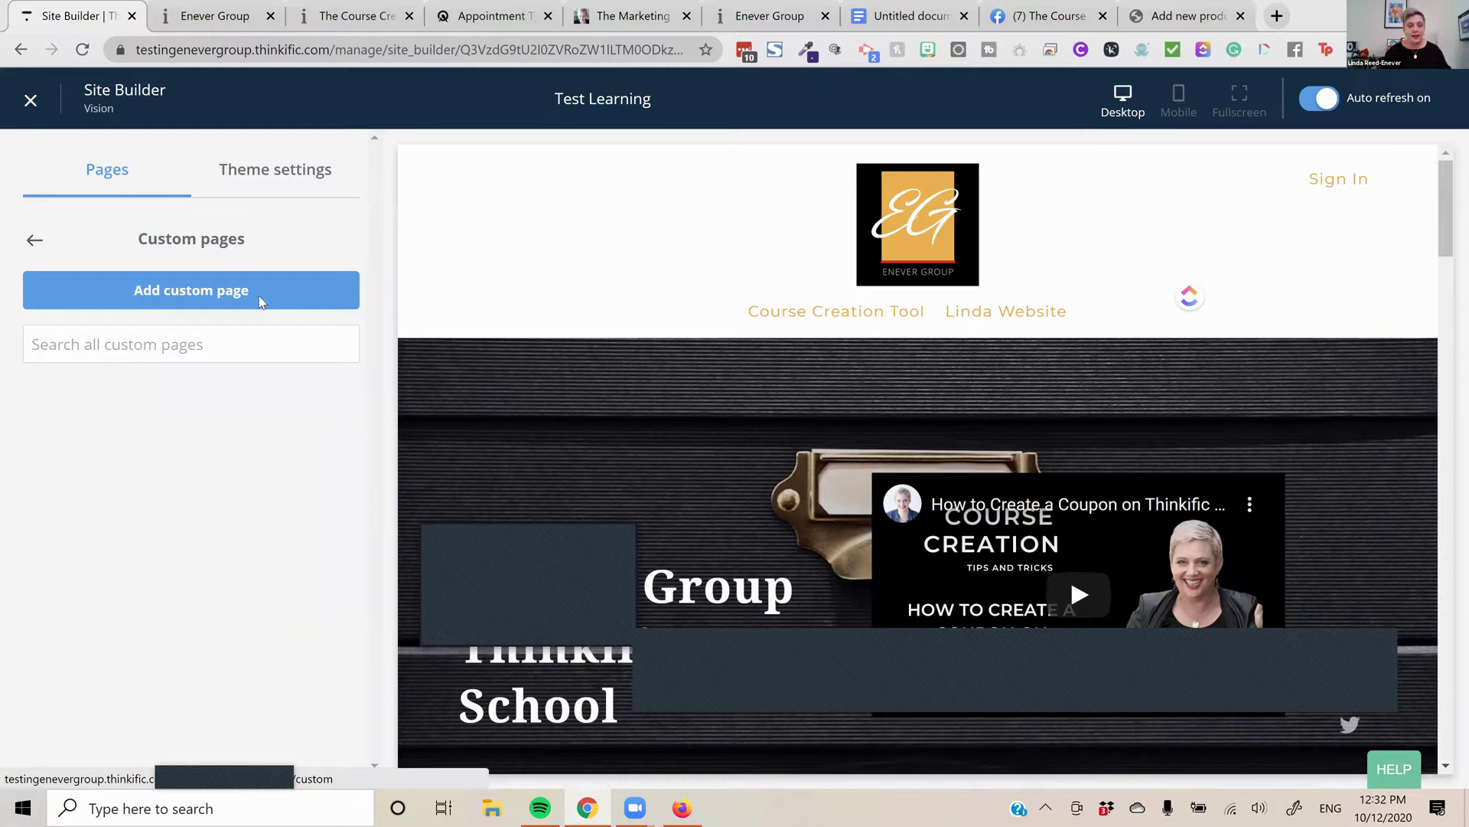
pyautogui.write('A')
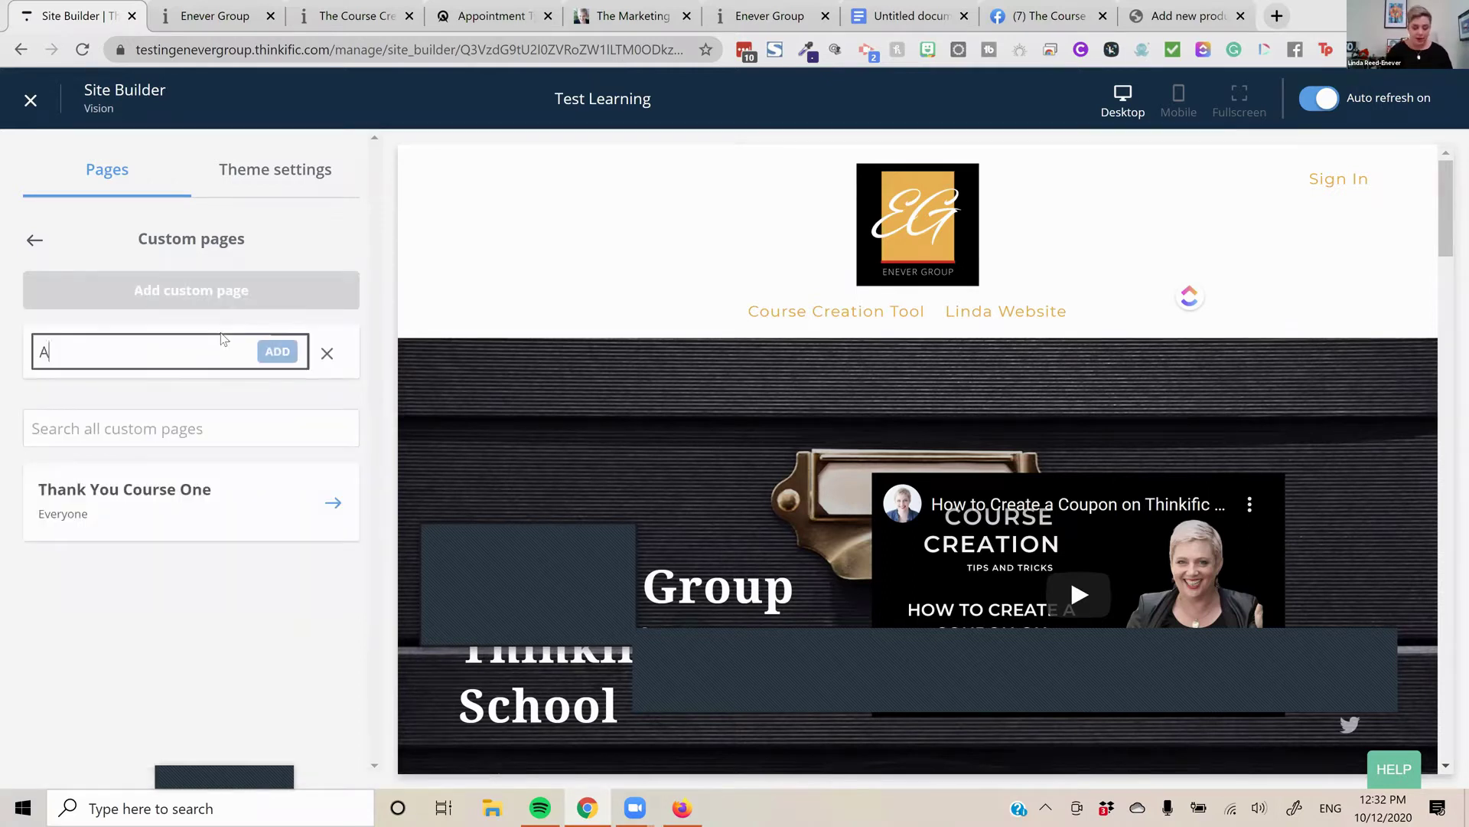
pyautogui.write('bout M')
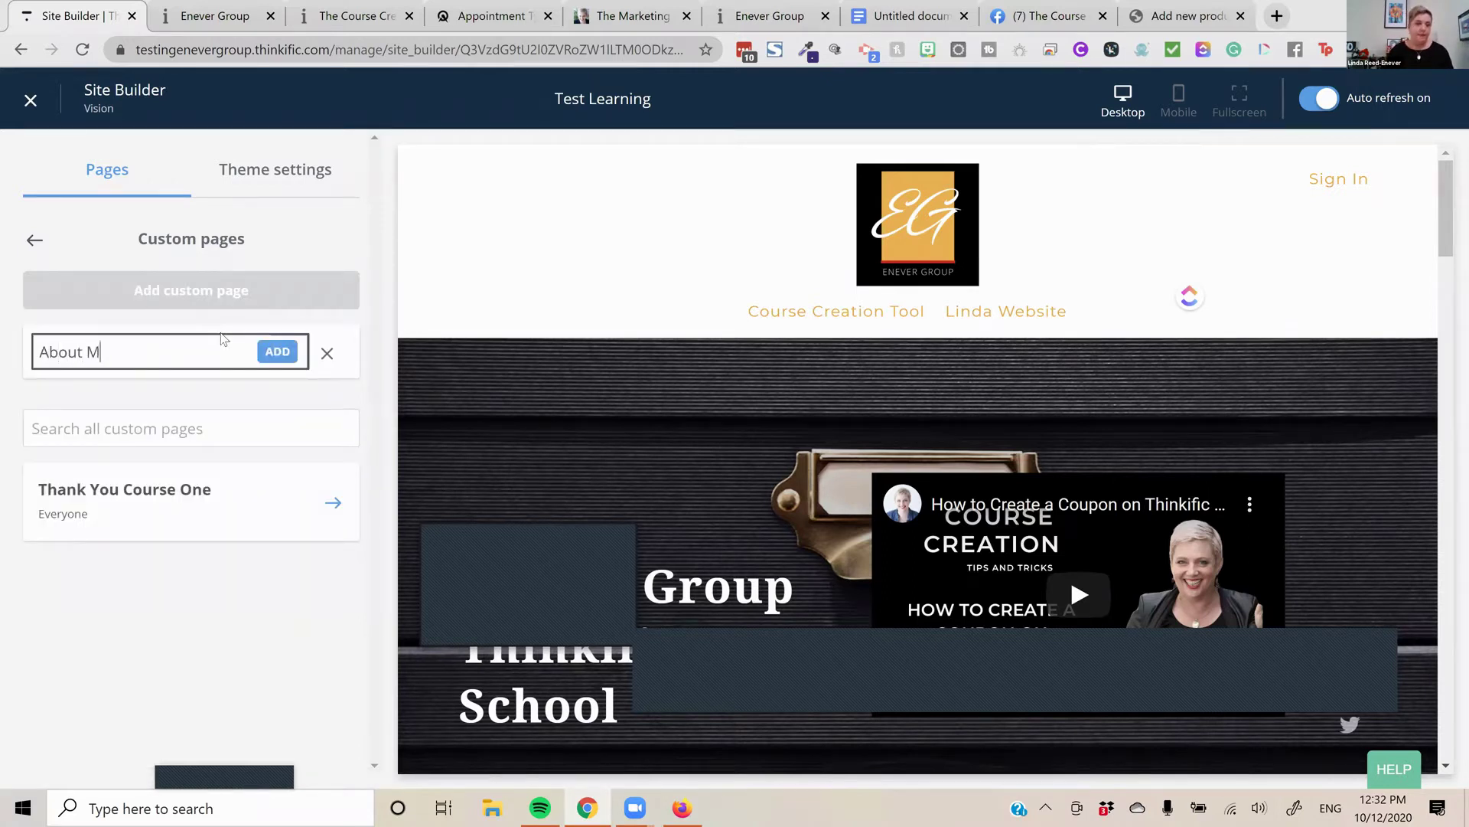
pyautogui.click(289, 352)
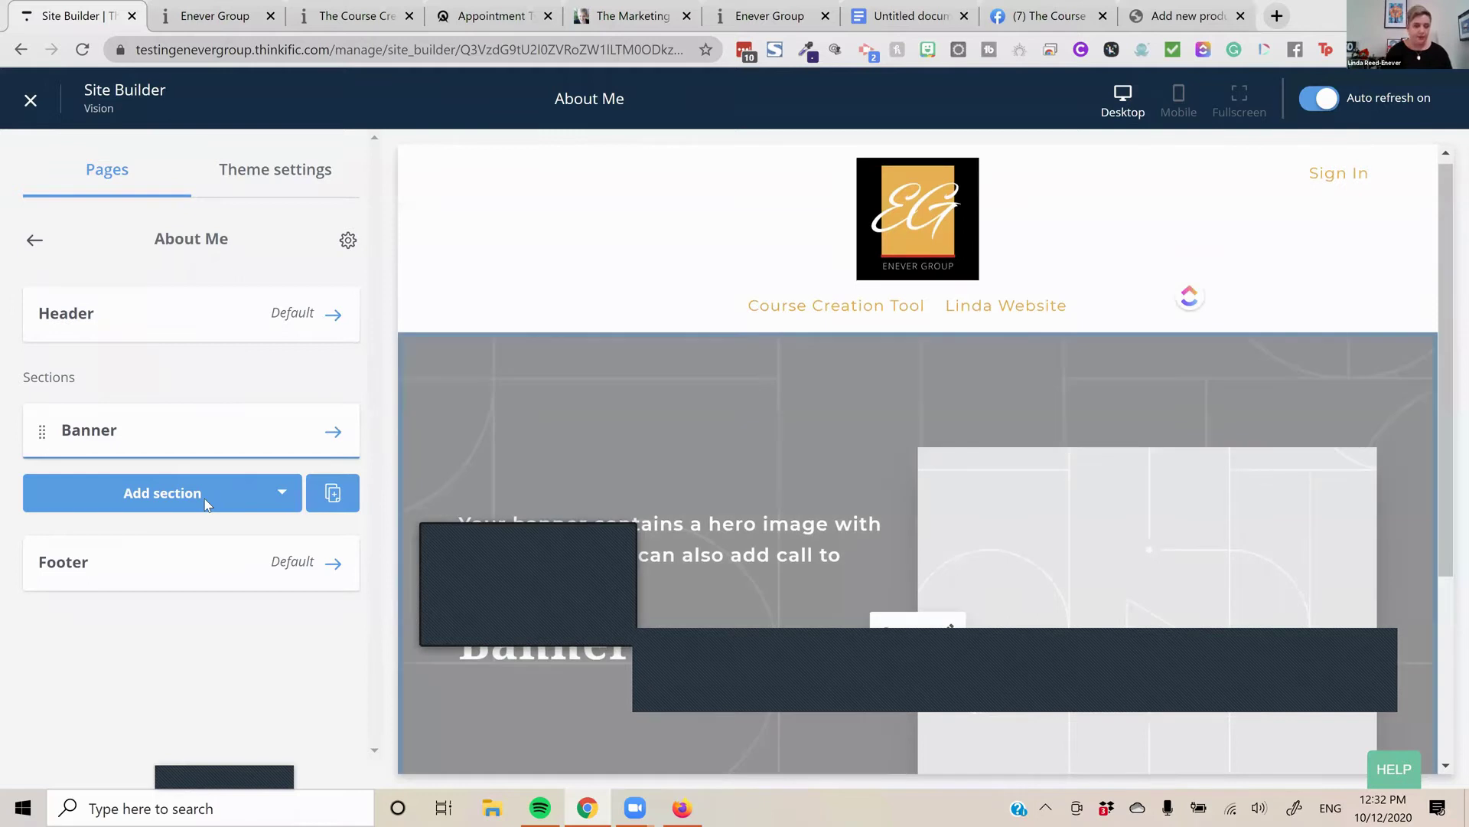
# Add a Text & media section to the About Me page
pyautogui.click(206, 501)
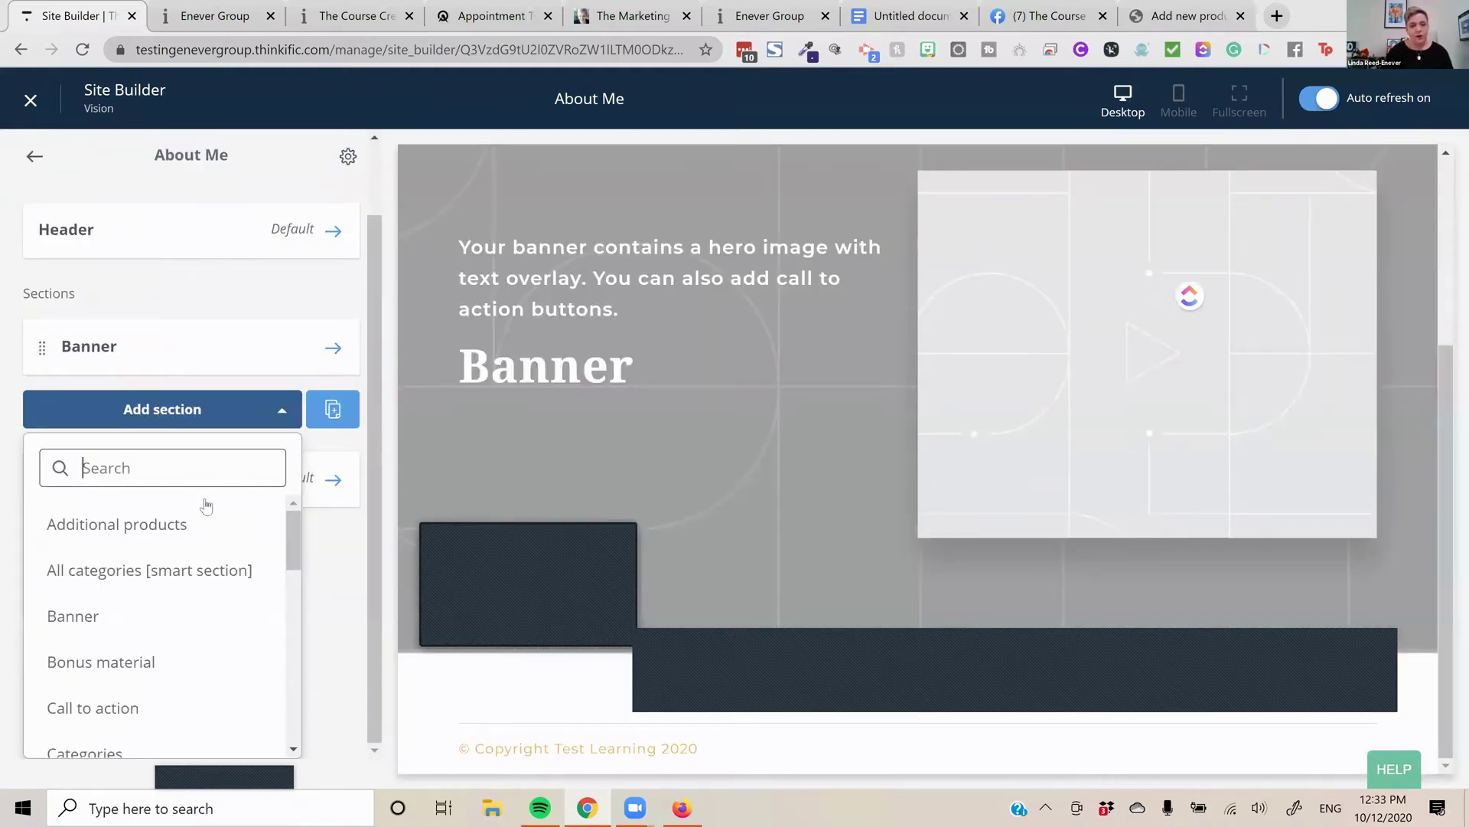
pyautogui.write('text')
pyautogui.click(100, 681)
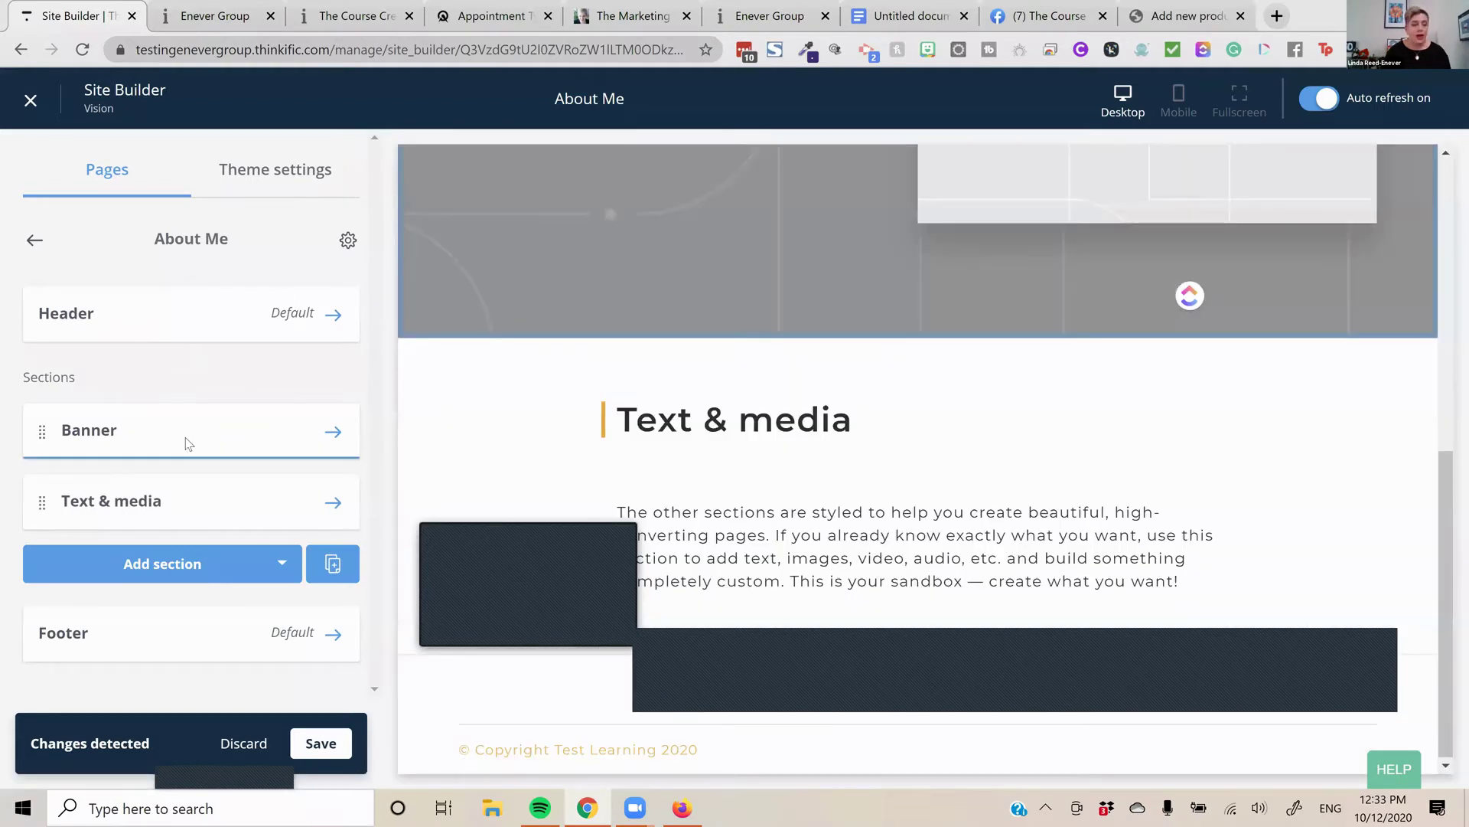
# Clear the Text & media section's placeholder paragraph and heading
pyautogui.click(186, 502)
pyautogui.scroll(-1, 86, 490)
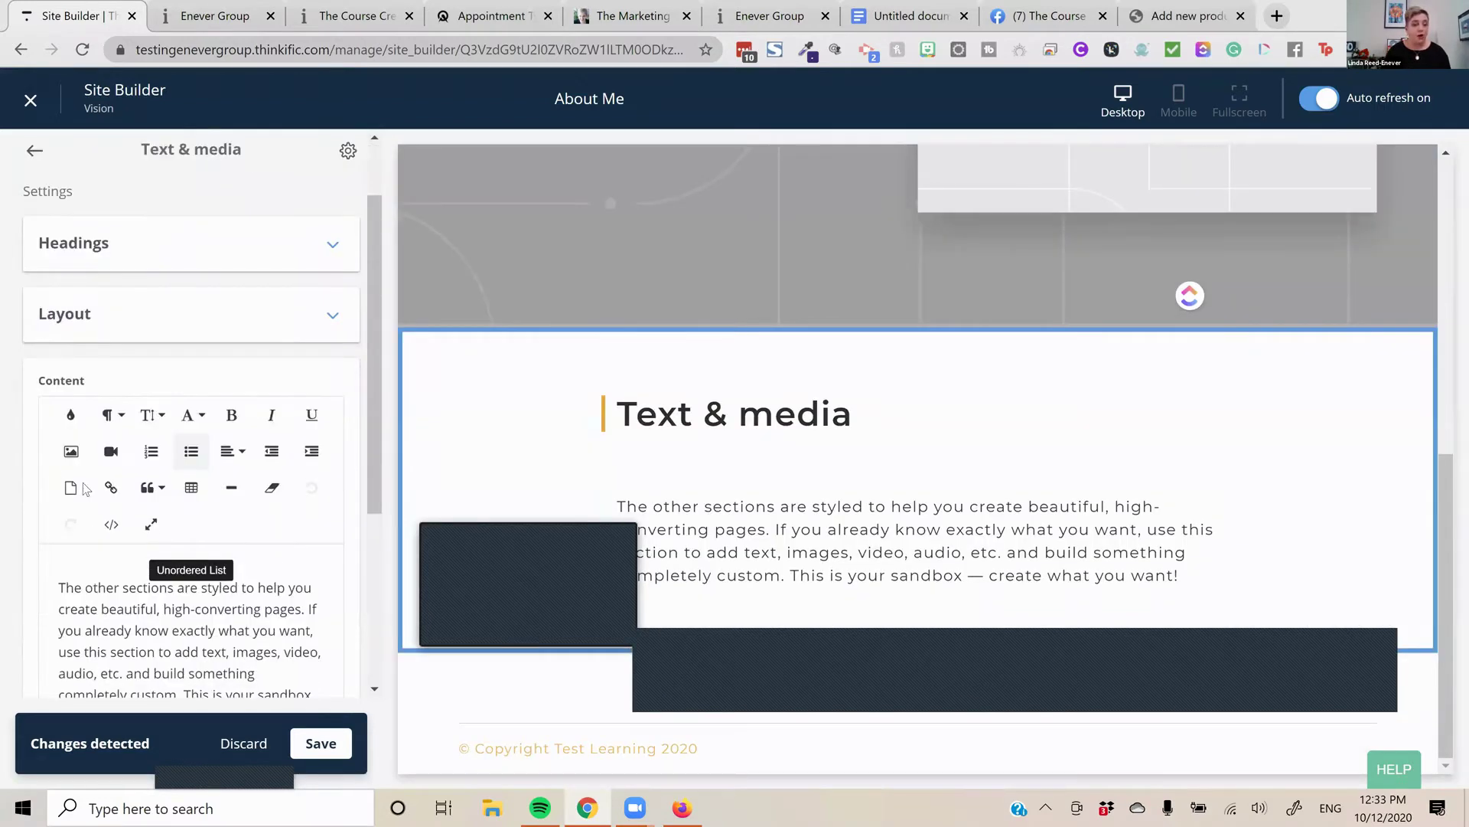
pyautogui.scroll(-1, 86, 490)
pyautogui.moveTo(59, 485); pyautogui.dragTo(305, 637)
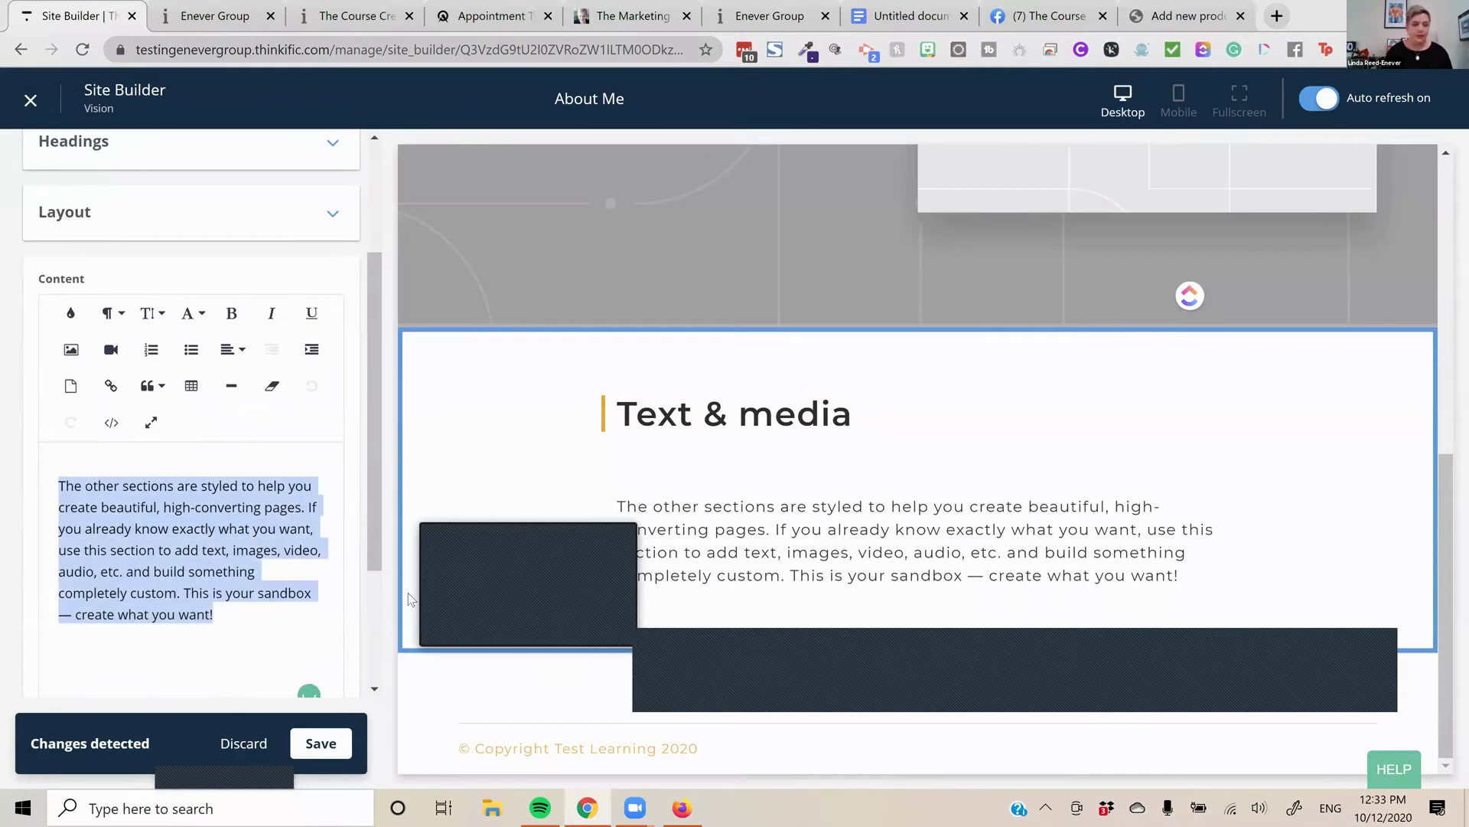
pyautogui.press('BackSpace')
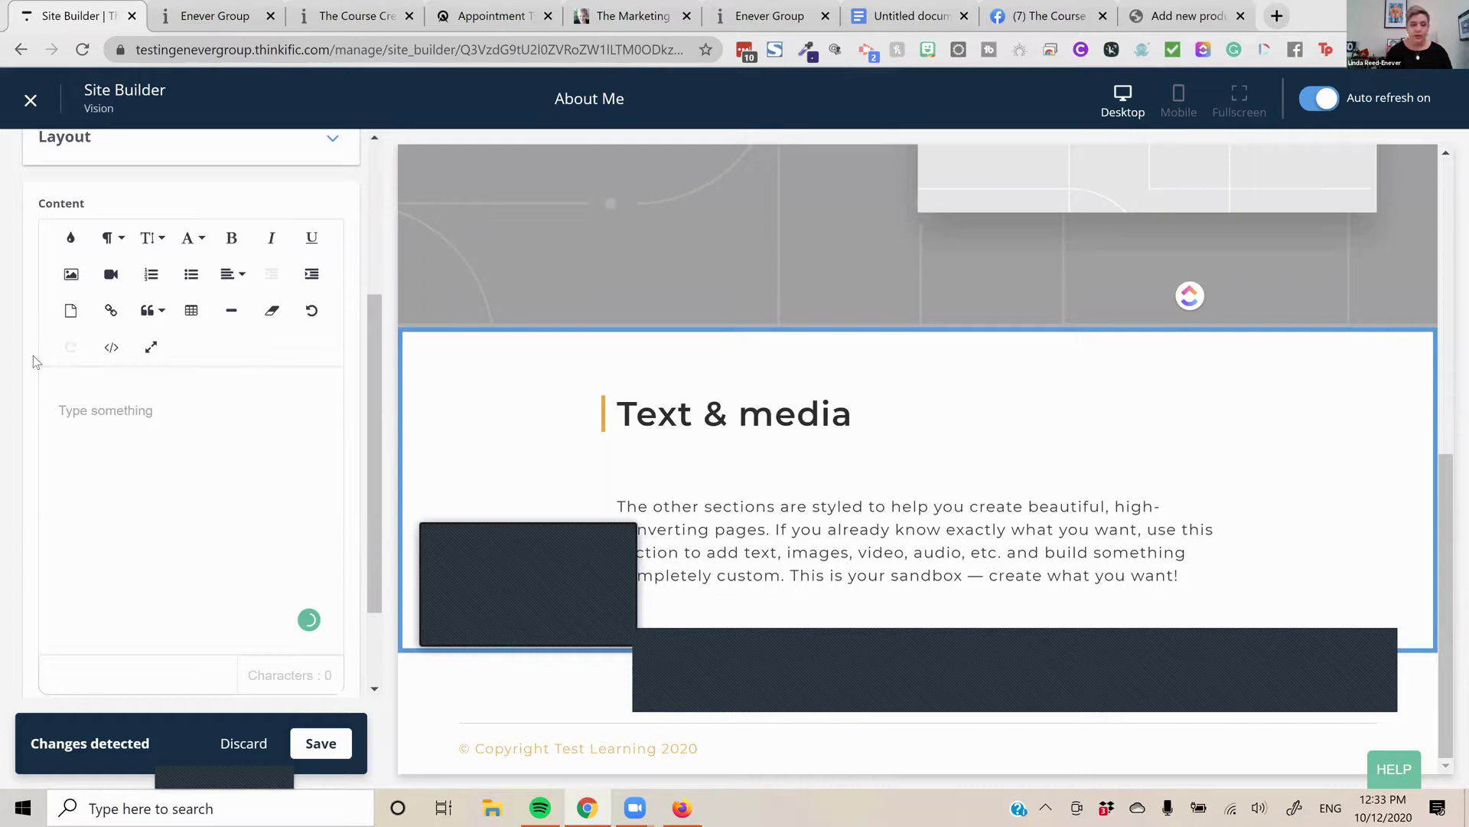
pyautogui.scroll(3, 33, 356)
pyautogui.click(59, 354)
pyautogui.scroll(-2, 61, 355)
pyautogui.moveTo(51, 196); pyautogui.dragTo(145, 212)
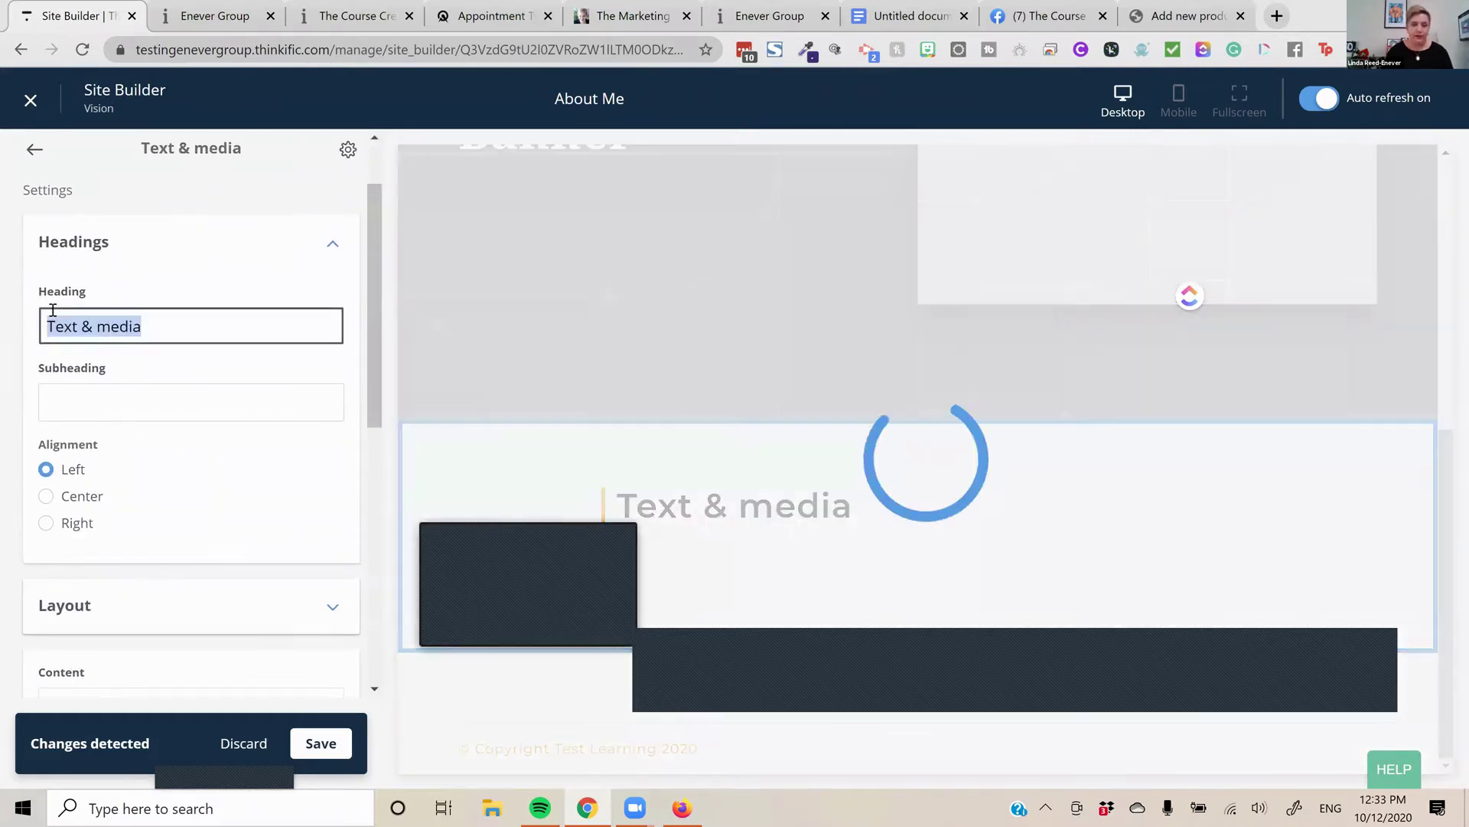
pyautogui.press('BackSpace')
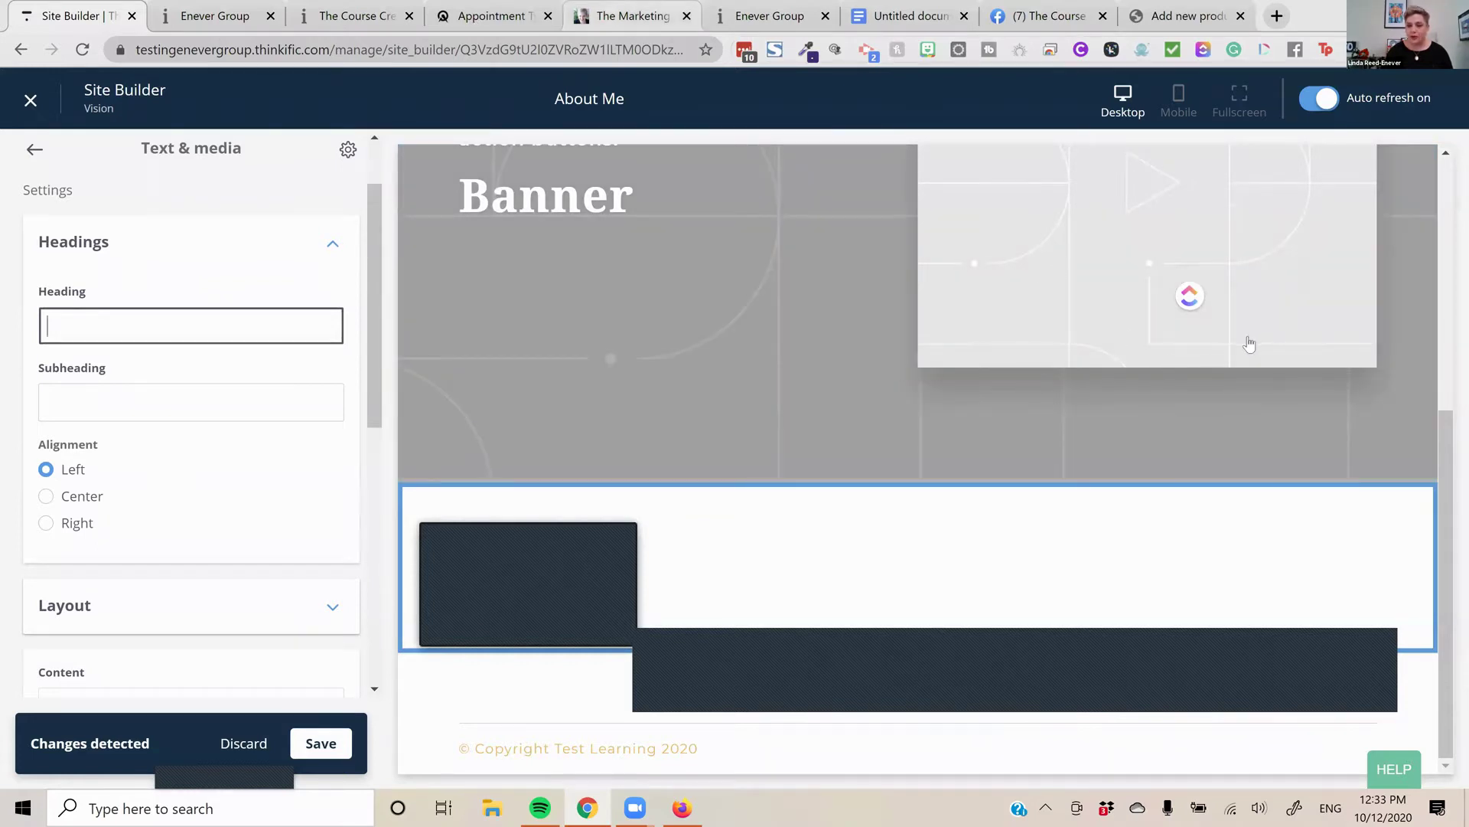
# Copy the Acuity discovery-call scheduler embed code and return to the Site Builder
pyautogui.click(502, 16)
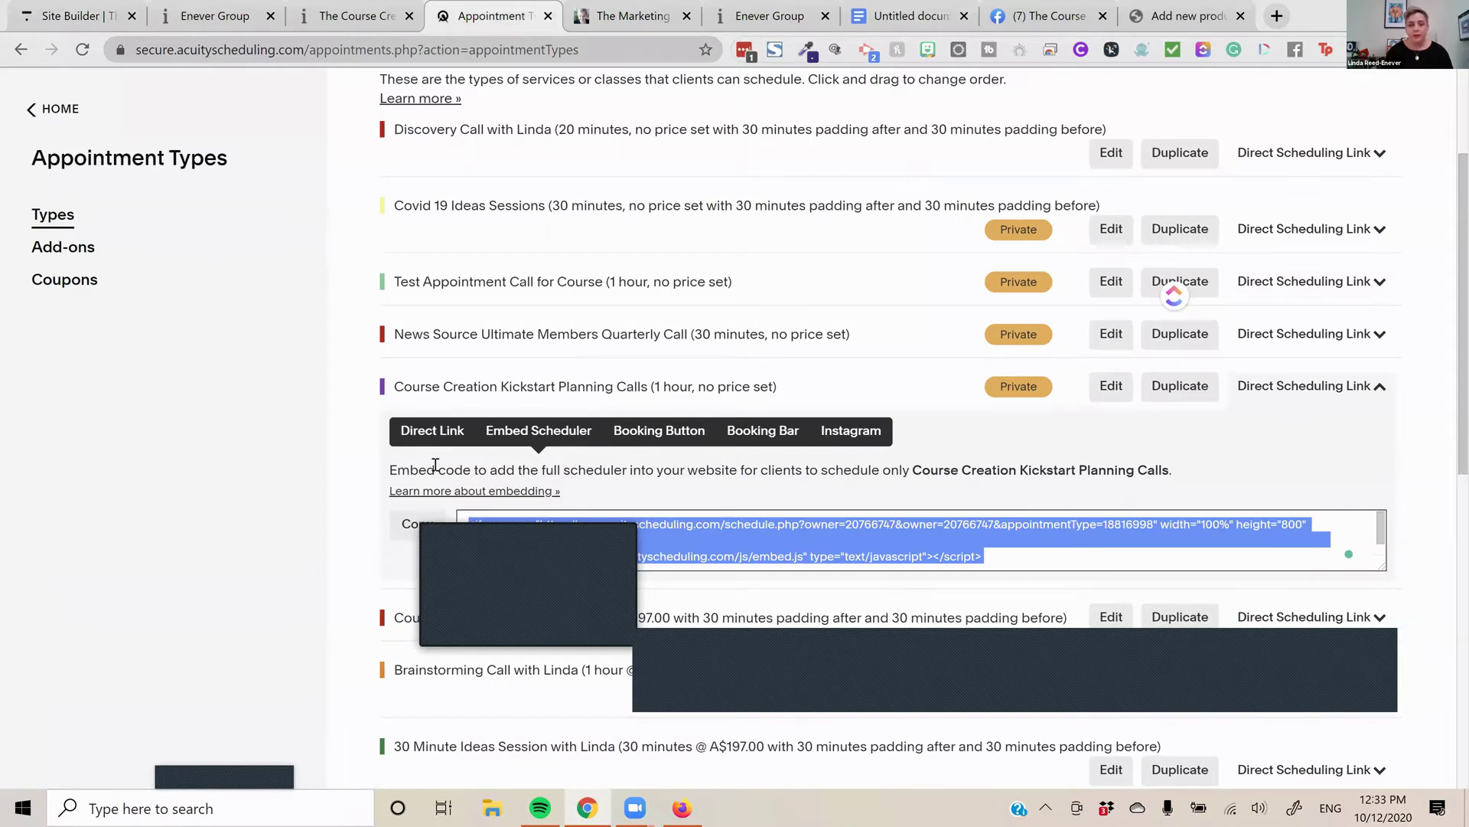
pyautogui.scroll(3, 434, 465)
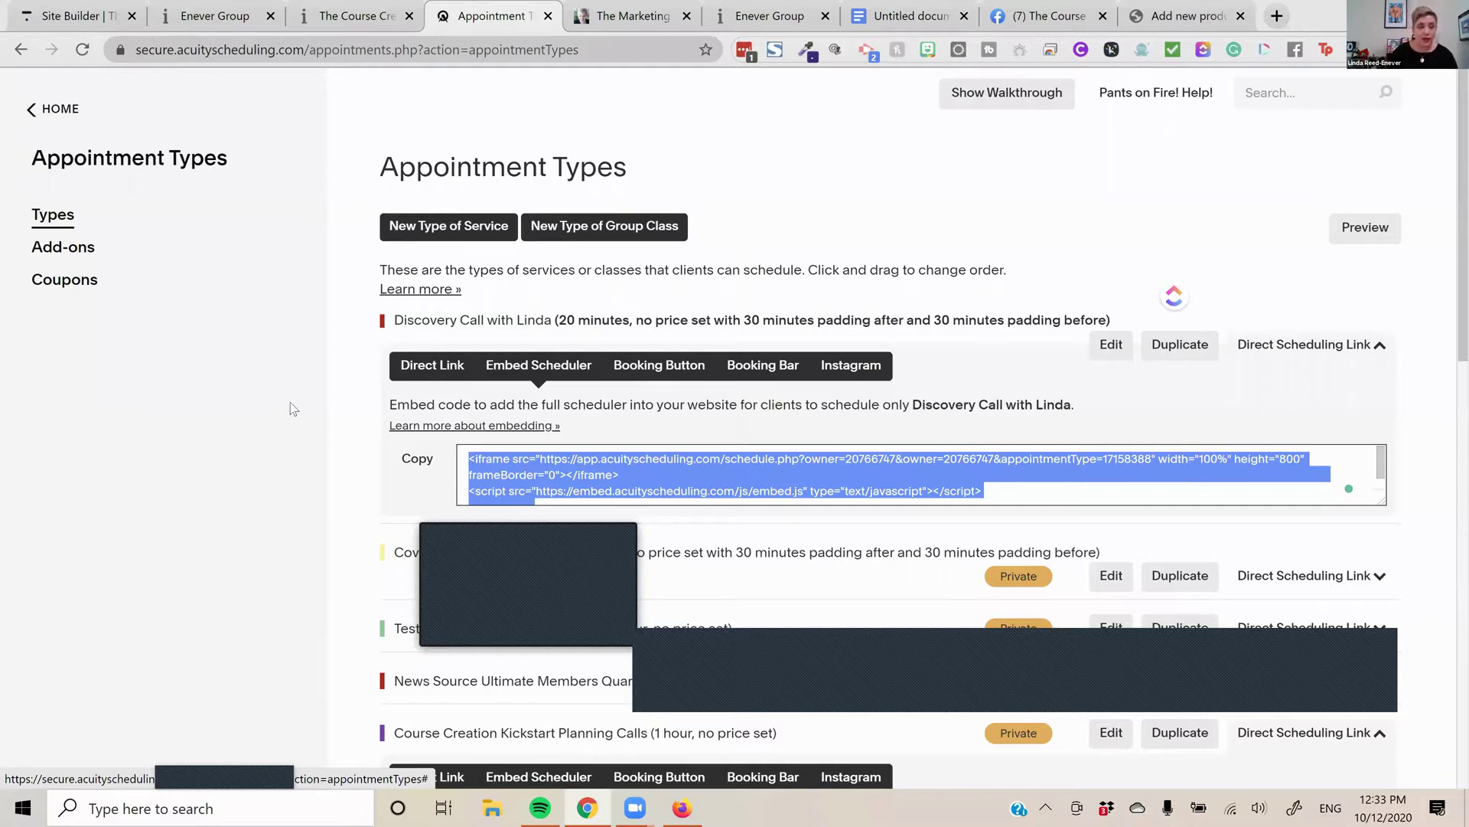
pyautogui.hotkey('ctrl', '1')
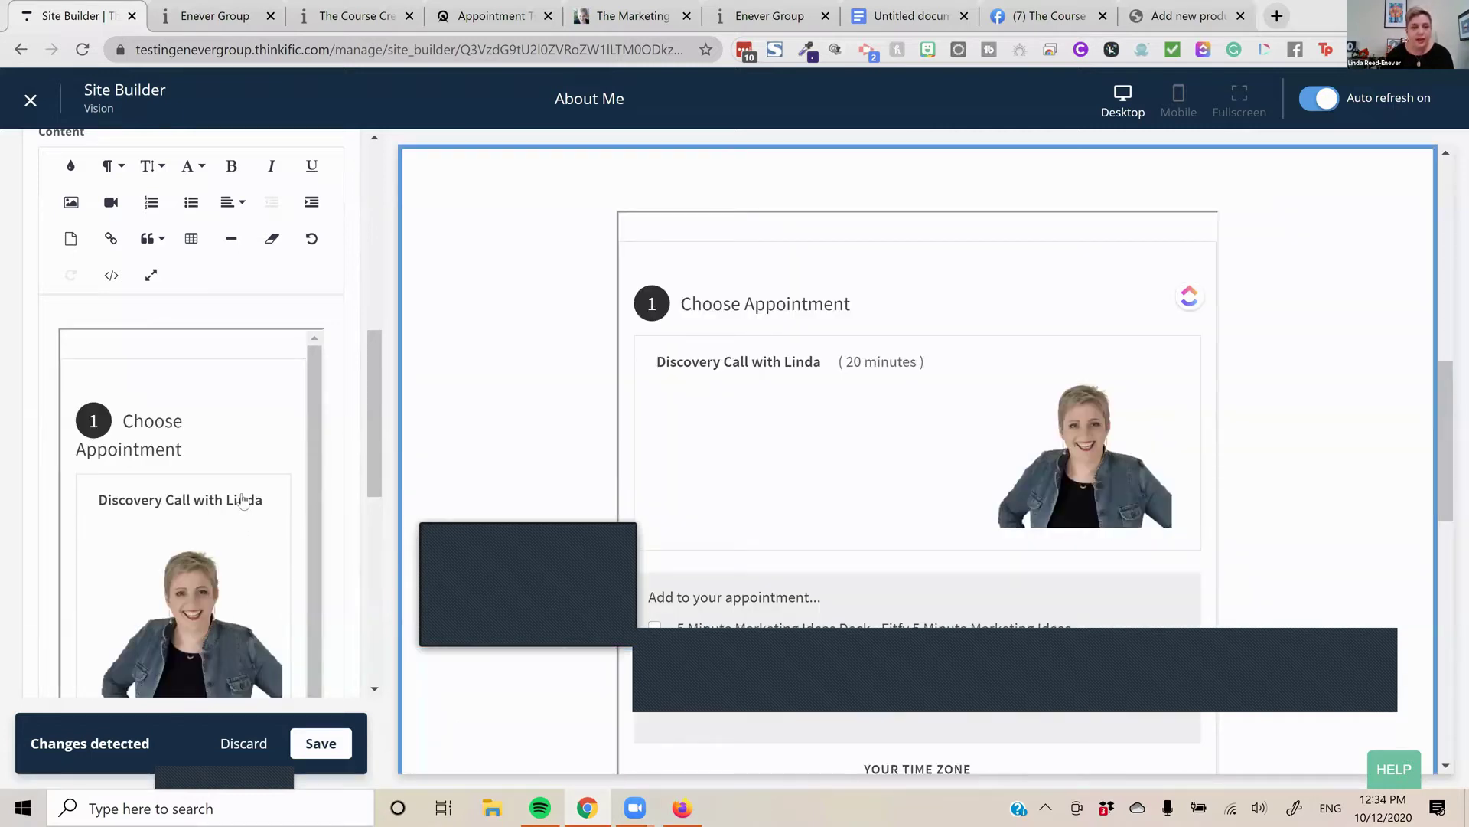
# Paste the Acuity embed code into the Text & media content and check the preview
pyautogui.scroll(3, 271, 451)
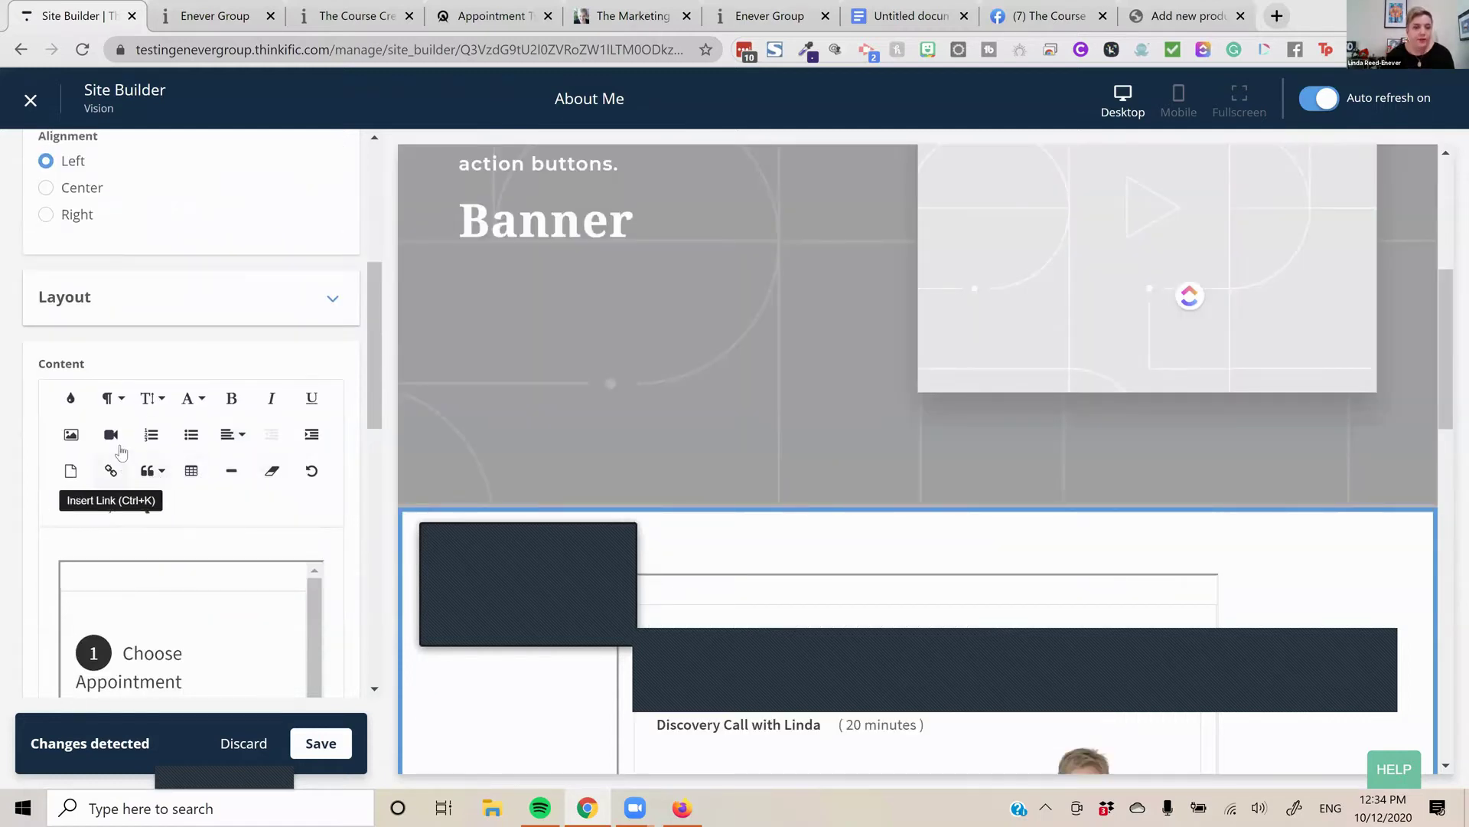
pyautogui.scroll(1, 315, 508)
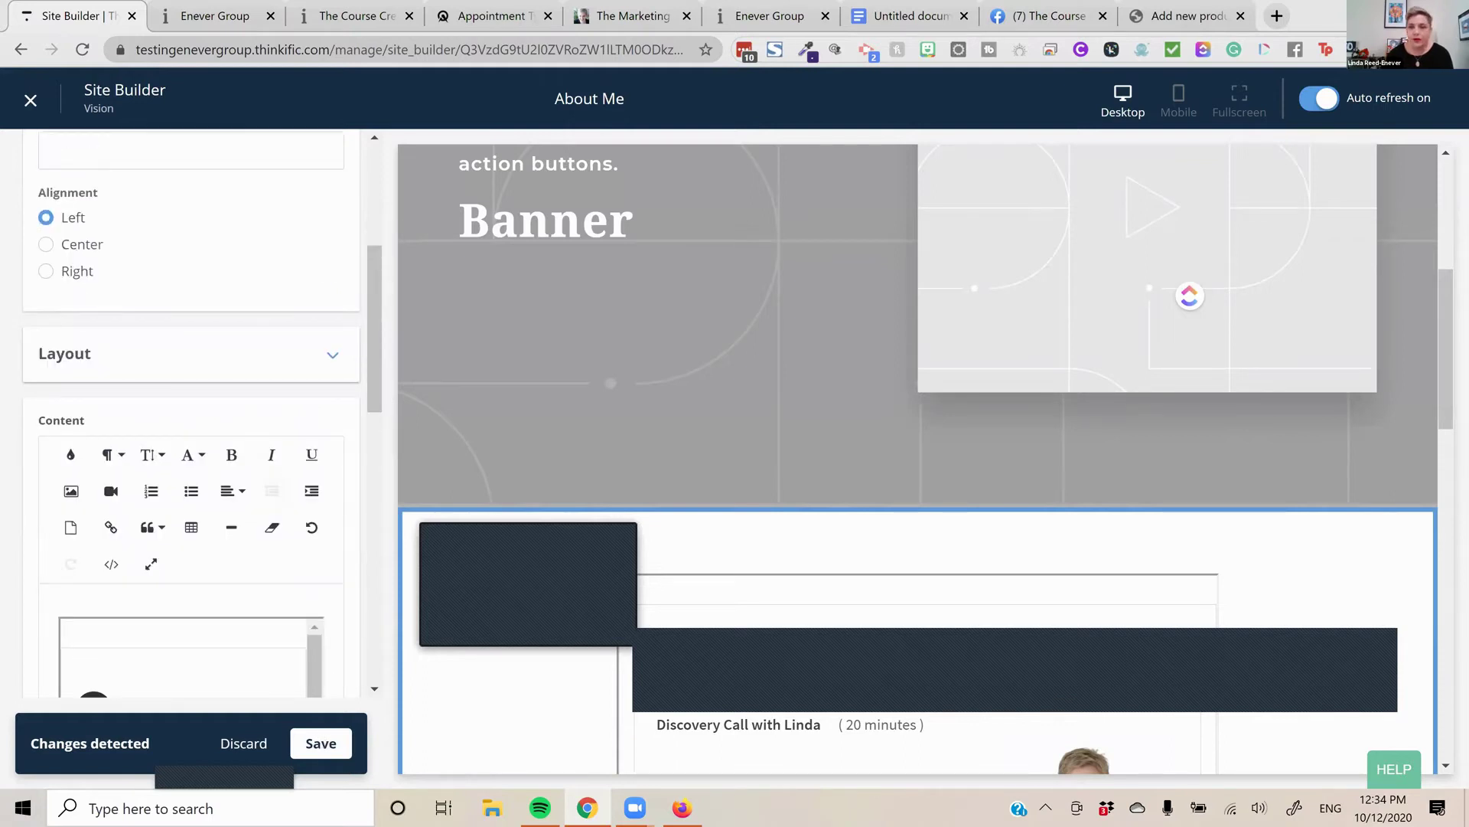
# Open the YouTube channel page in a new browser tab
pyautogui.click(1278, 15)
pyautogui.write('y')
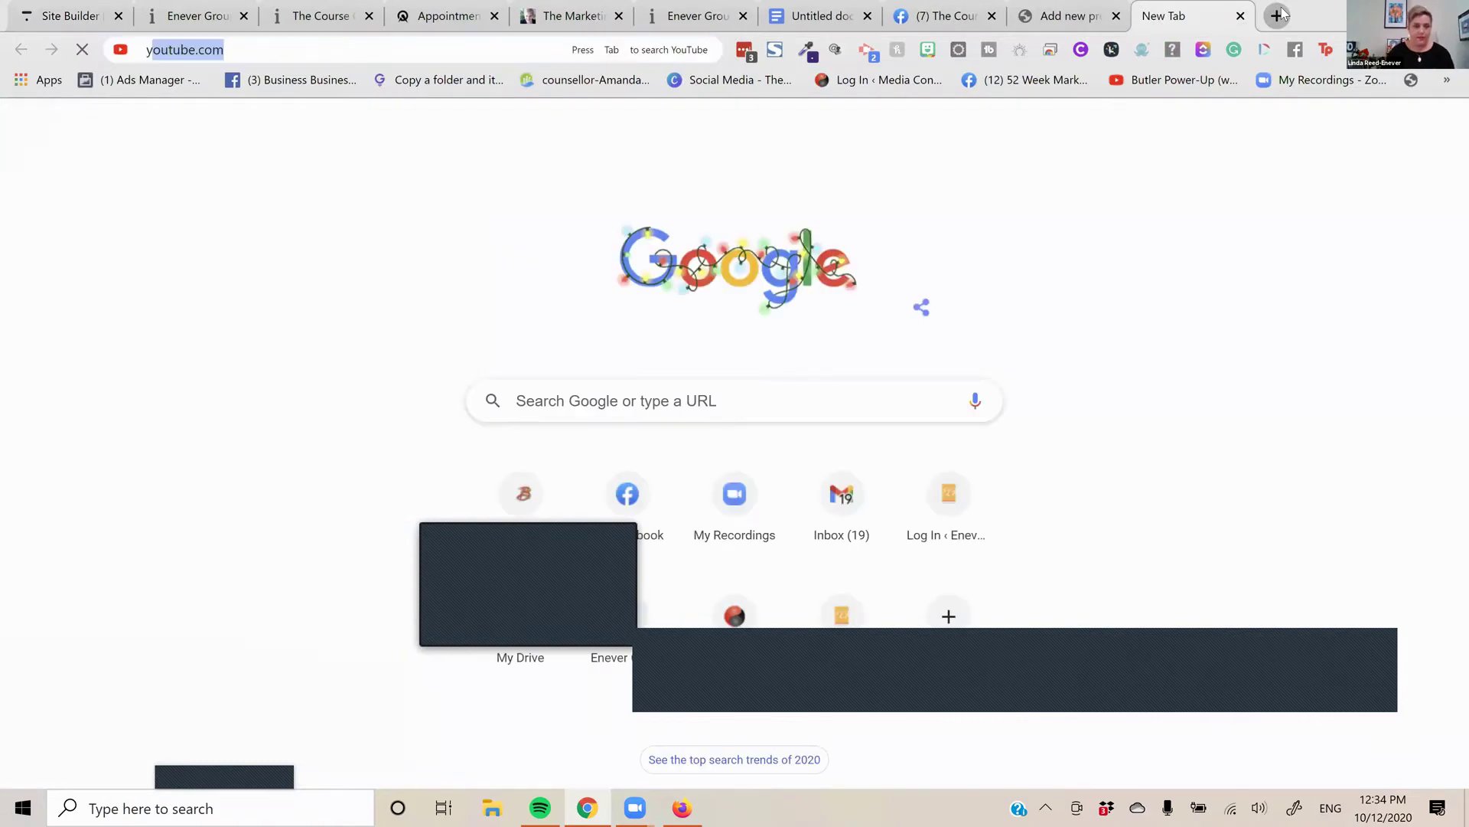
pyautogui.write('i')
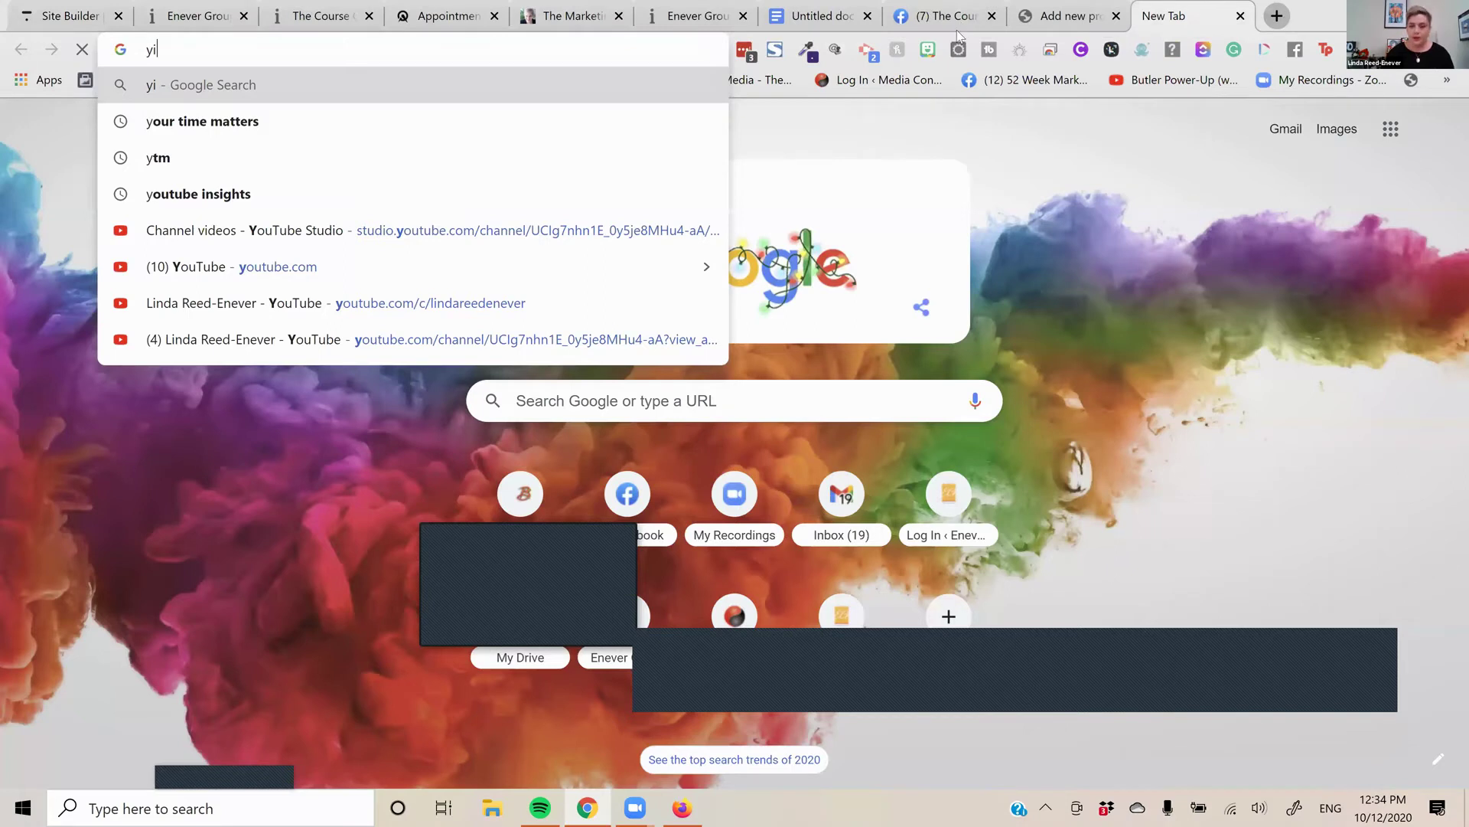
pyautogui.press('BackSpace')
pyautogui.write('ou')
pyautogui.press('Down')
pyautogui.press('Down')
pyautogui.press('Down')
pyautogui.press('Down')
pyautogui.press('Return')
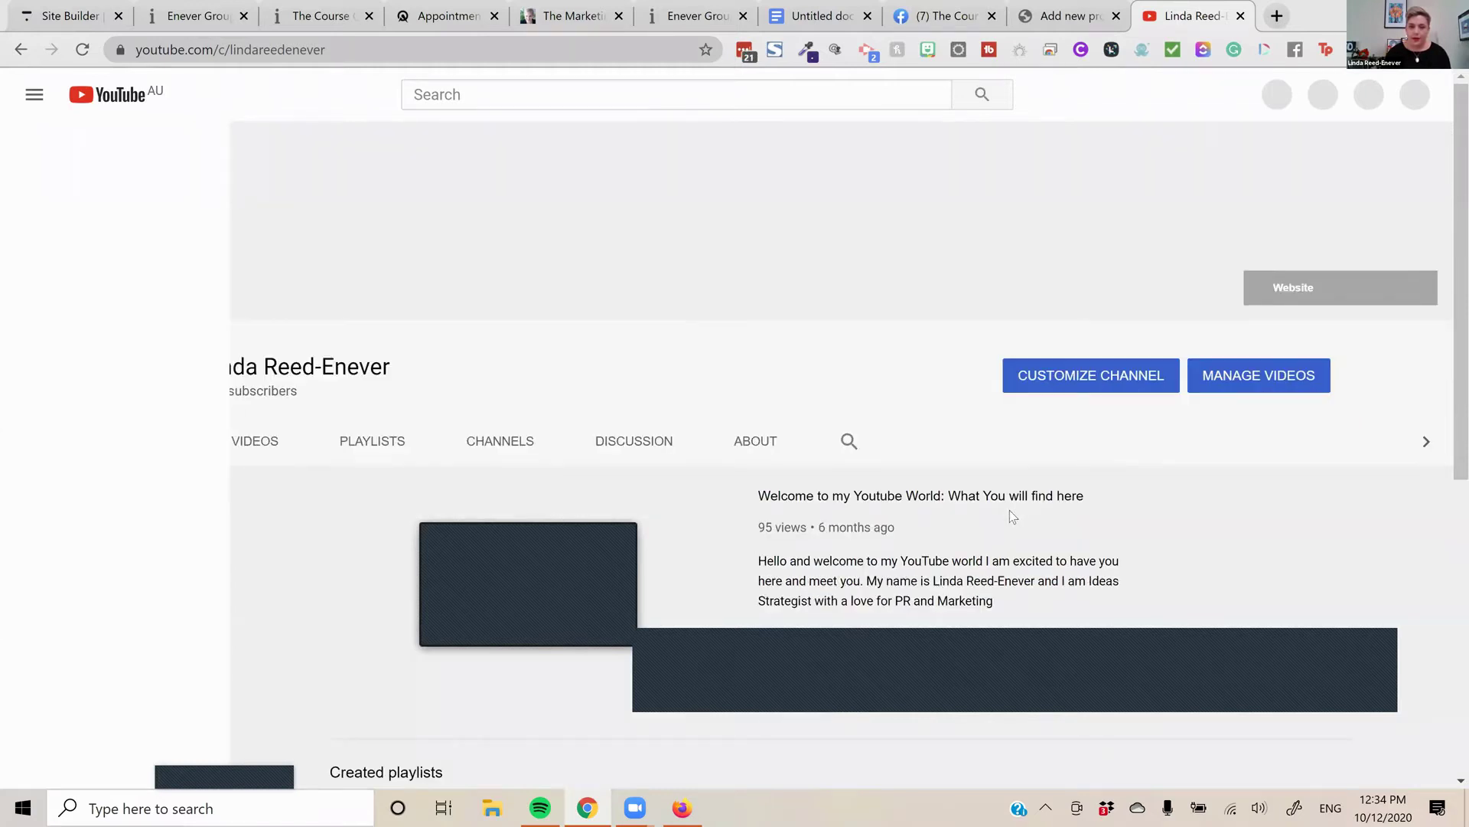
# Cut the Course Creators Thinkific Approved Expert video's URL and return to the Site Builder
pyautogui.scroll(-3, 793, 501)
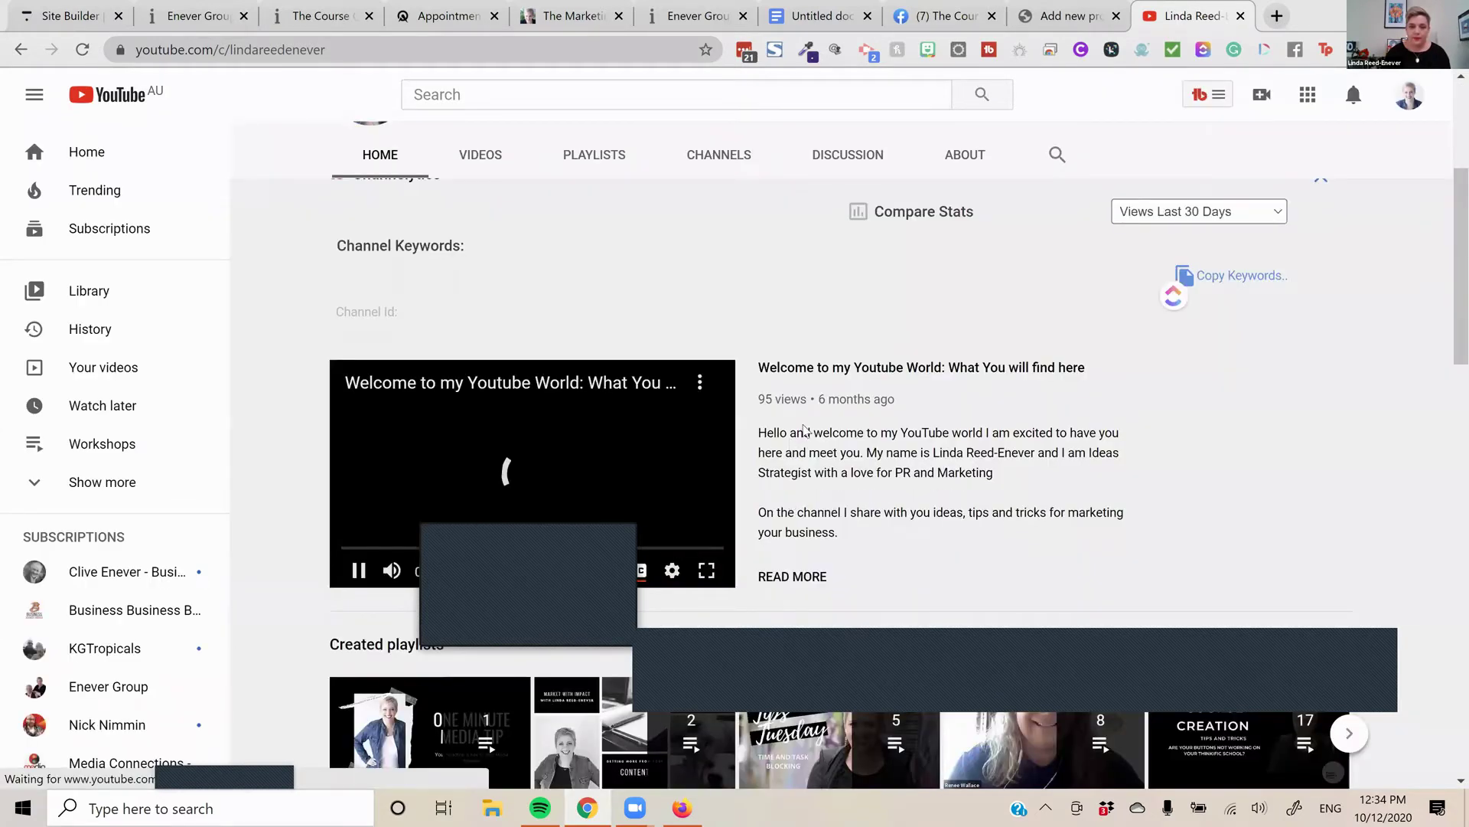
pyautogui.scroll(-2, 803, 428)
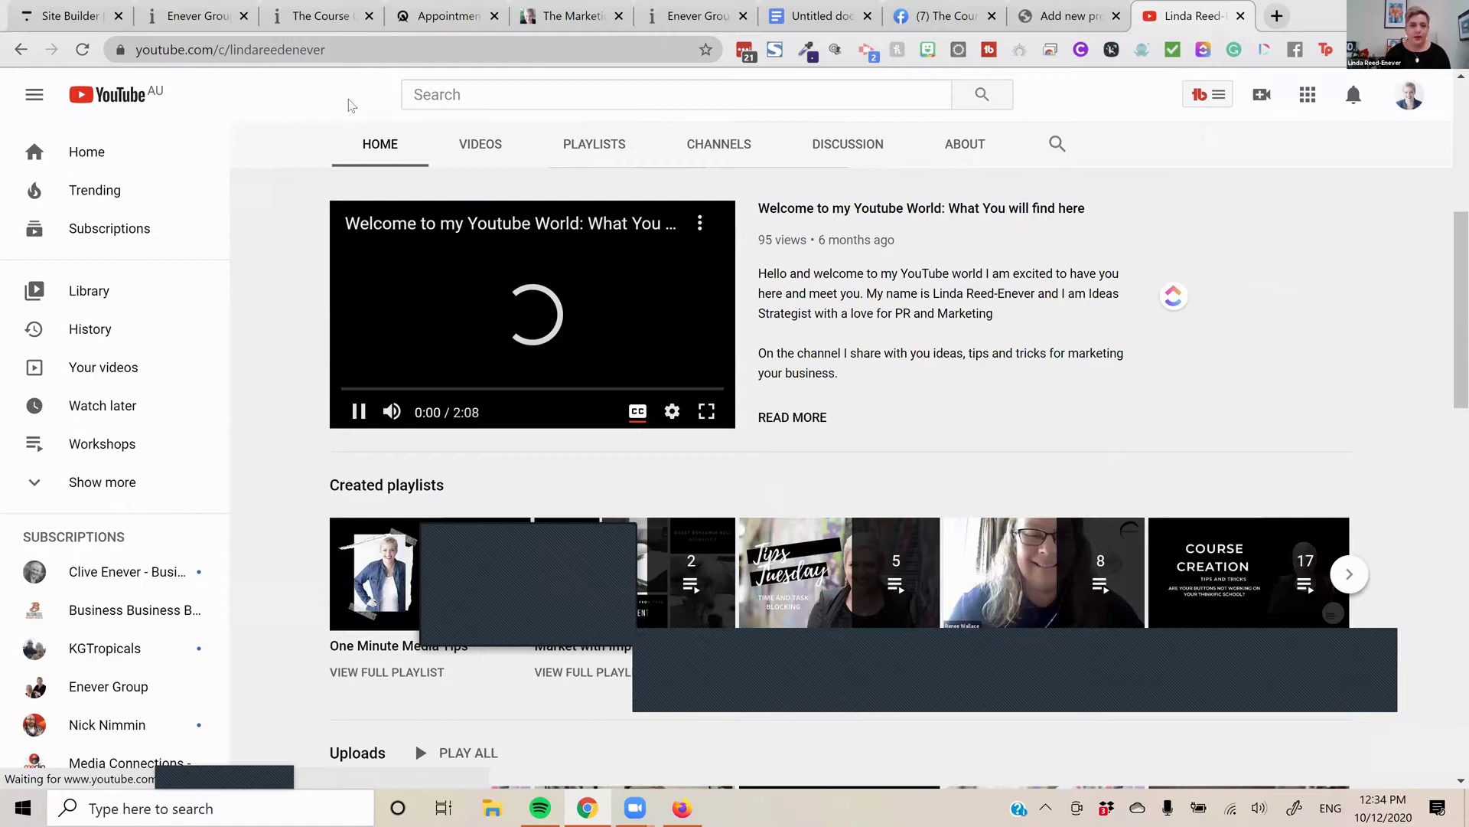
pyautogui.scroll(-8, 342, 61)
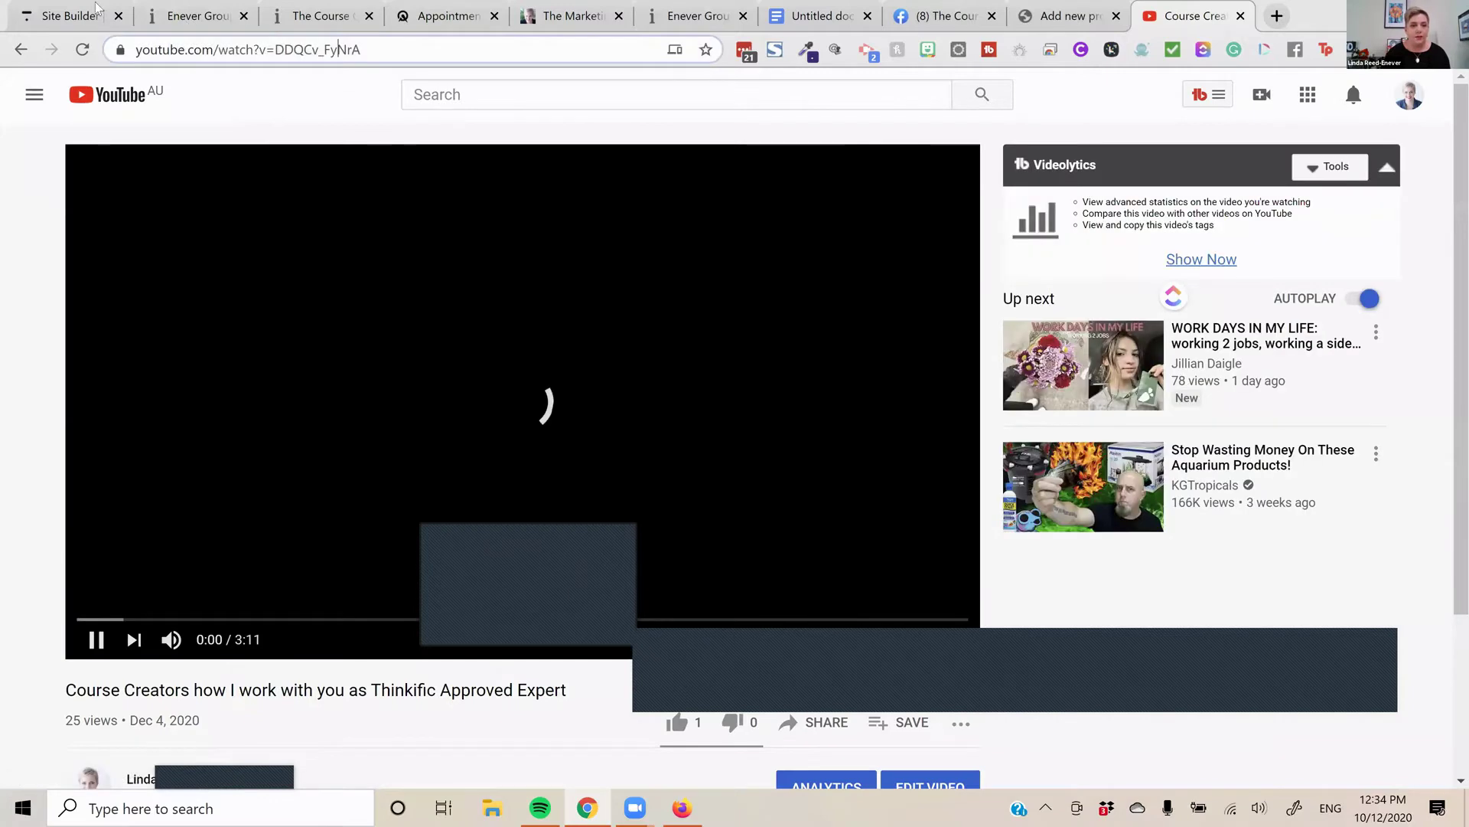
pyautogui.rightClick(339, 54)
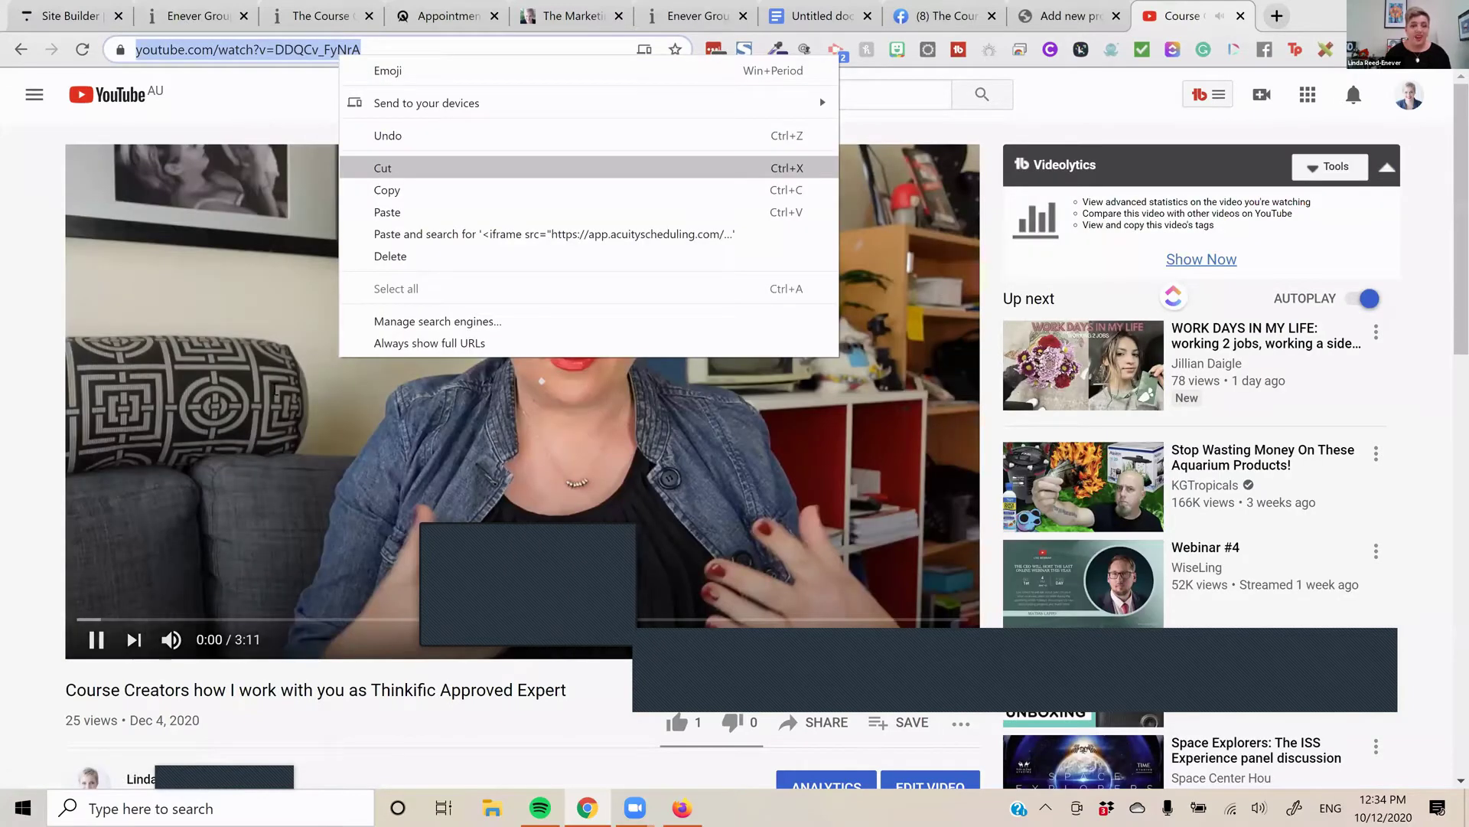
pyautogui.press('Return')
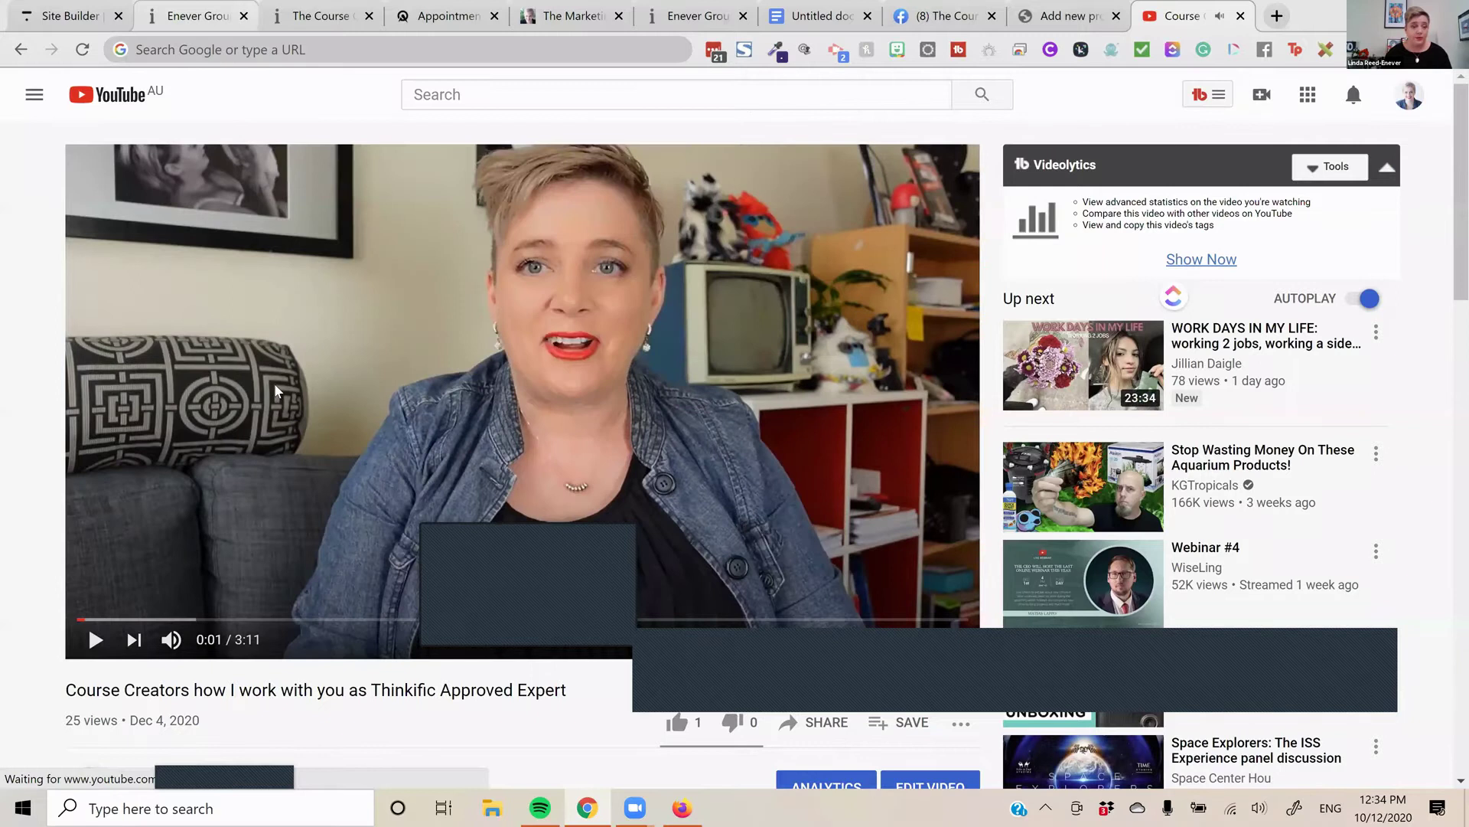
pyautogui.click(65, 16)
# Title the Text & media section 'Book a Call' and go back to the section list
pyautogui.scroll(3, 322, 369)
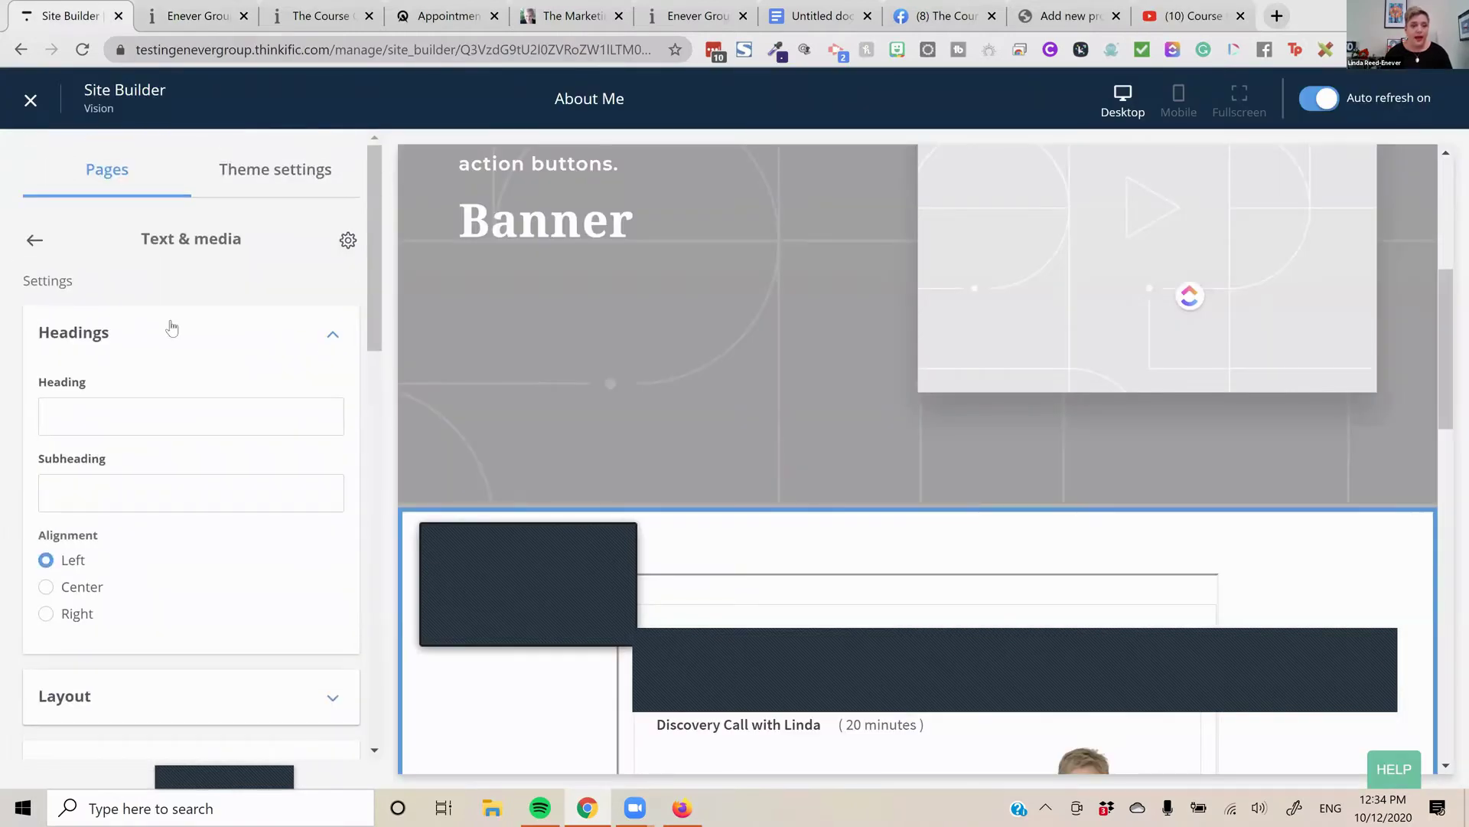
pyautogui.click(79, 428)
pyautogui.write('Boolk')
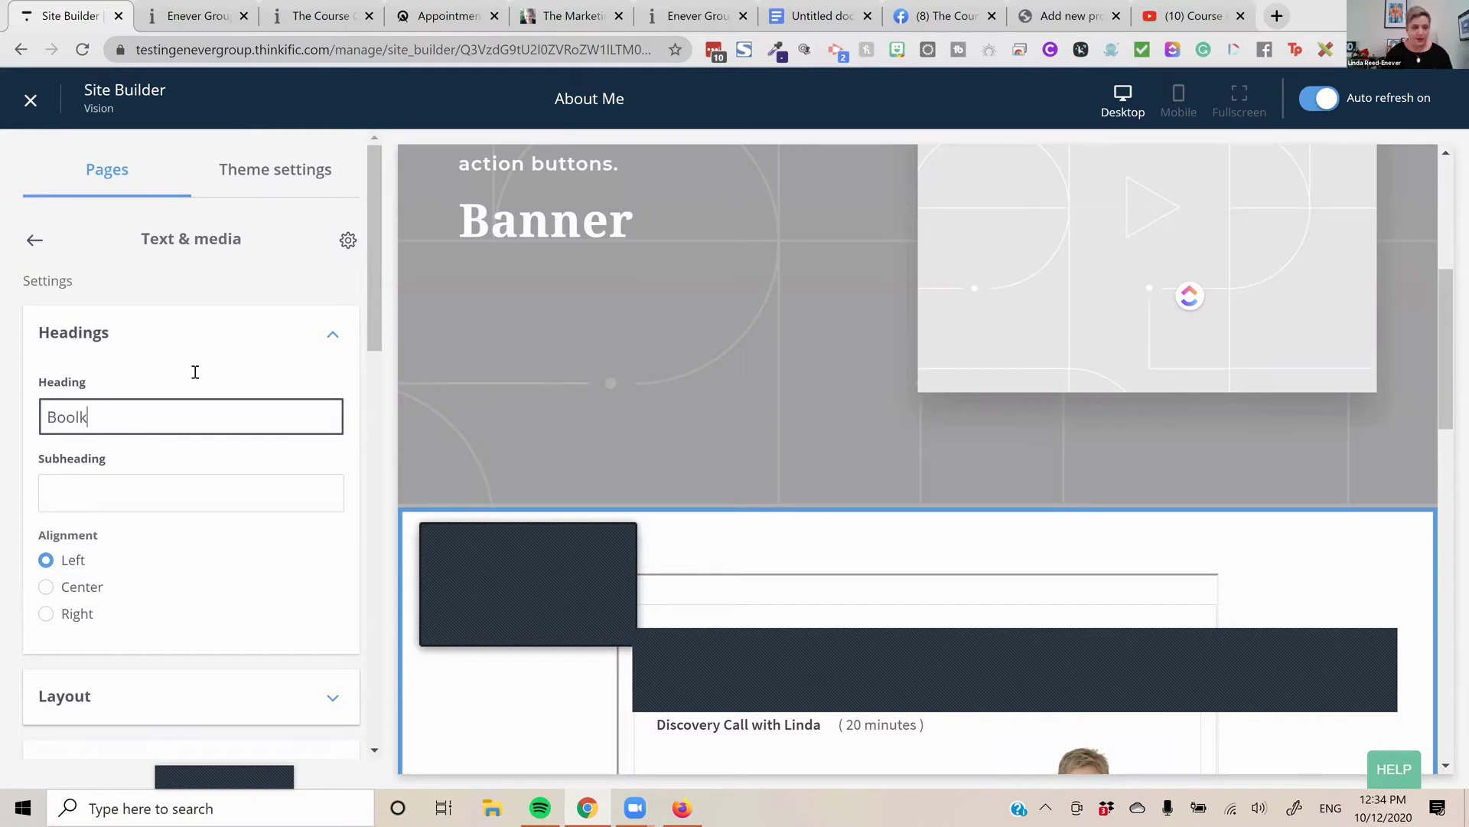
pyautogui.press('BackSpace')
pyautogui.write('k a Call')
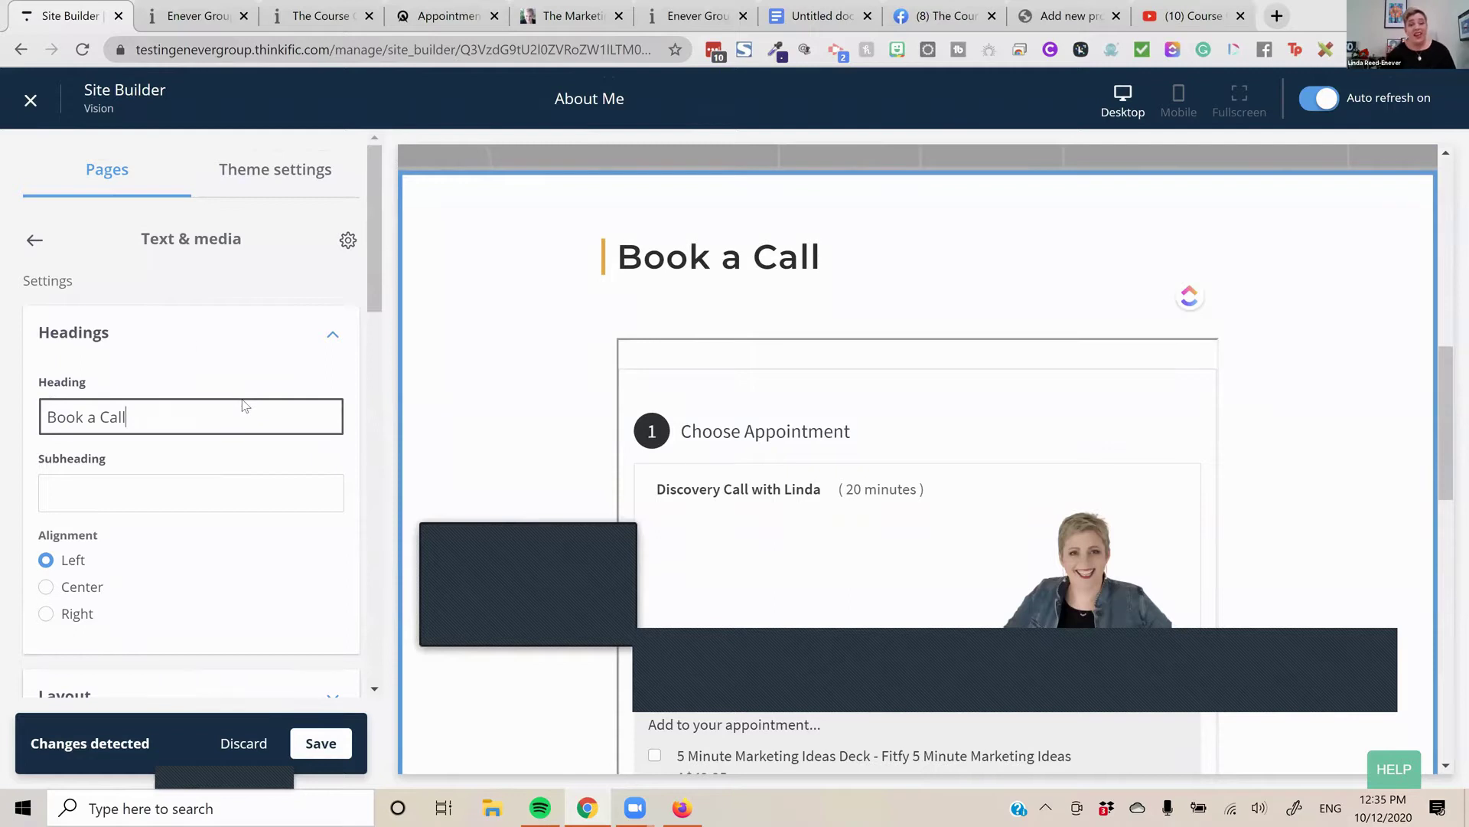
pyautogui.click(34, 240)
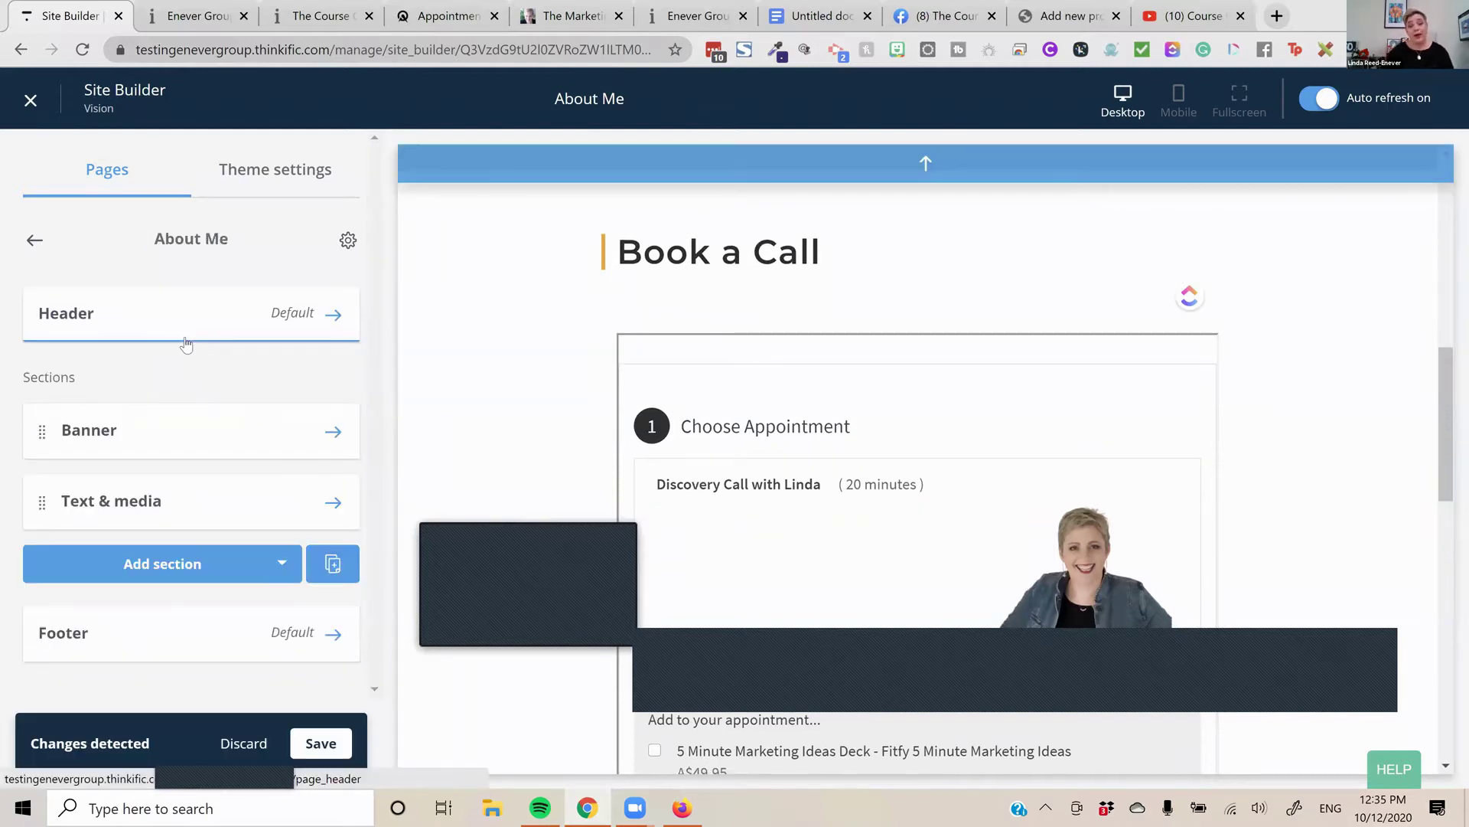
# Delete the Banner section from the About Me page
pyautogui.click(210, 446)
pyautogui.scroll(-3, 229, 466)
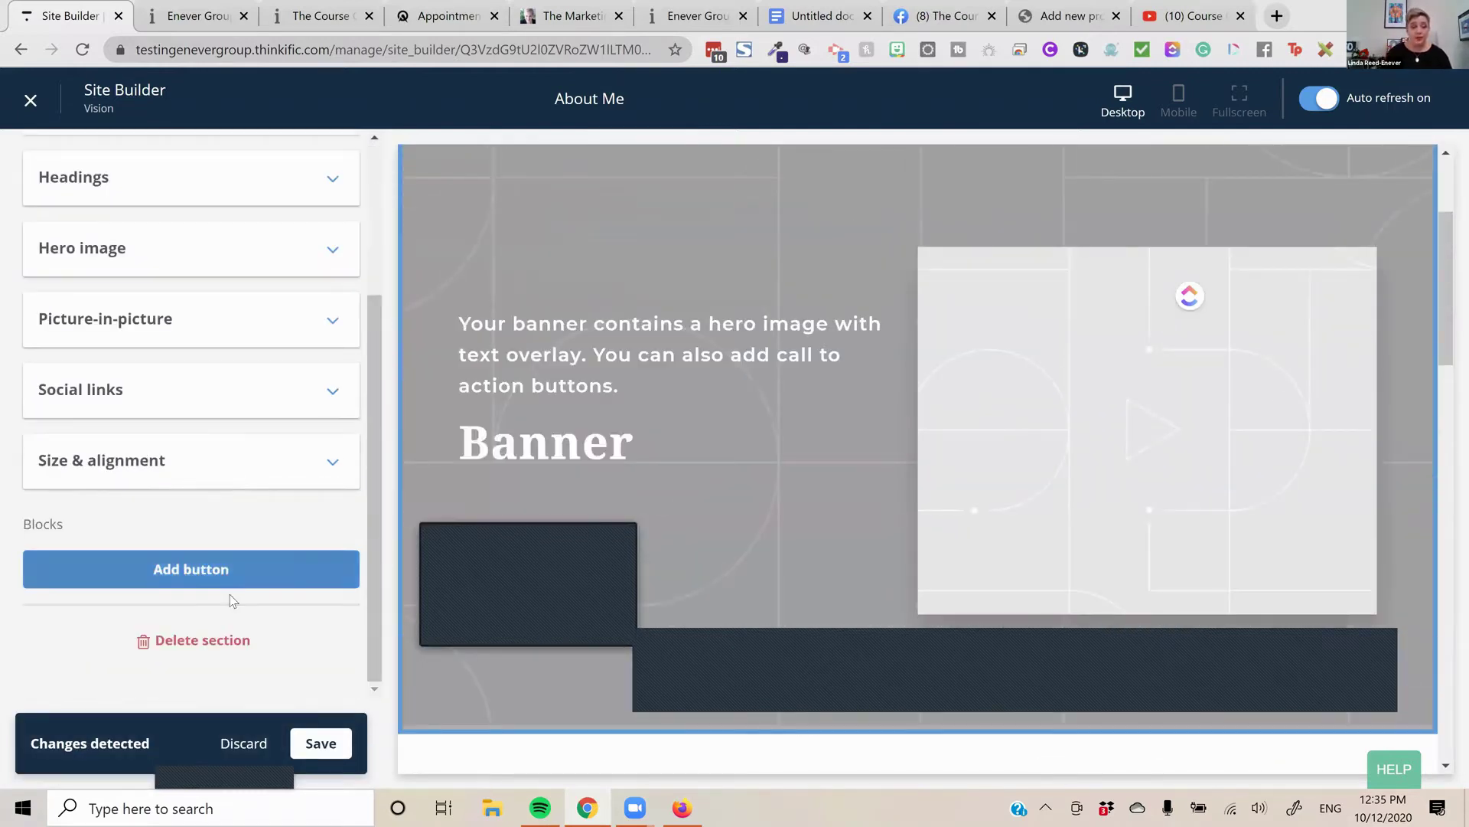
pyautogui.click(233, 640)
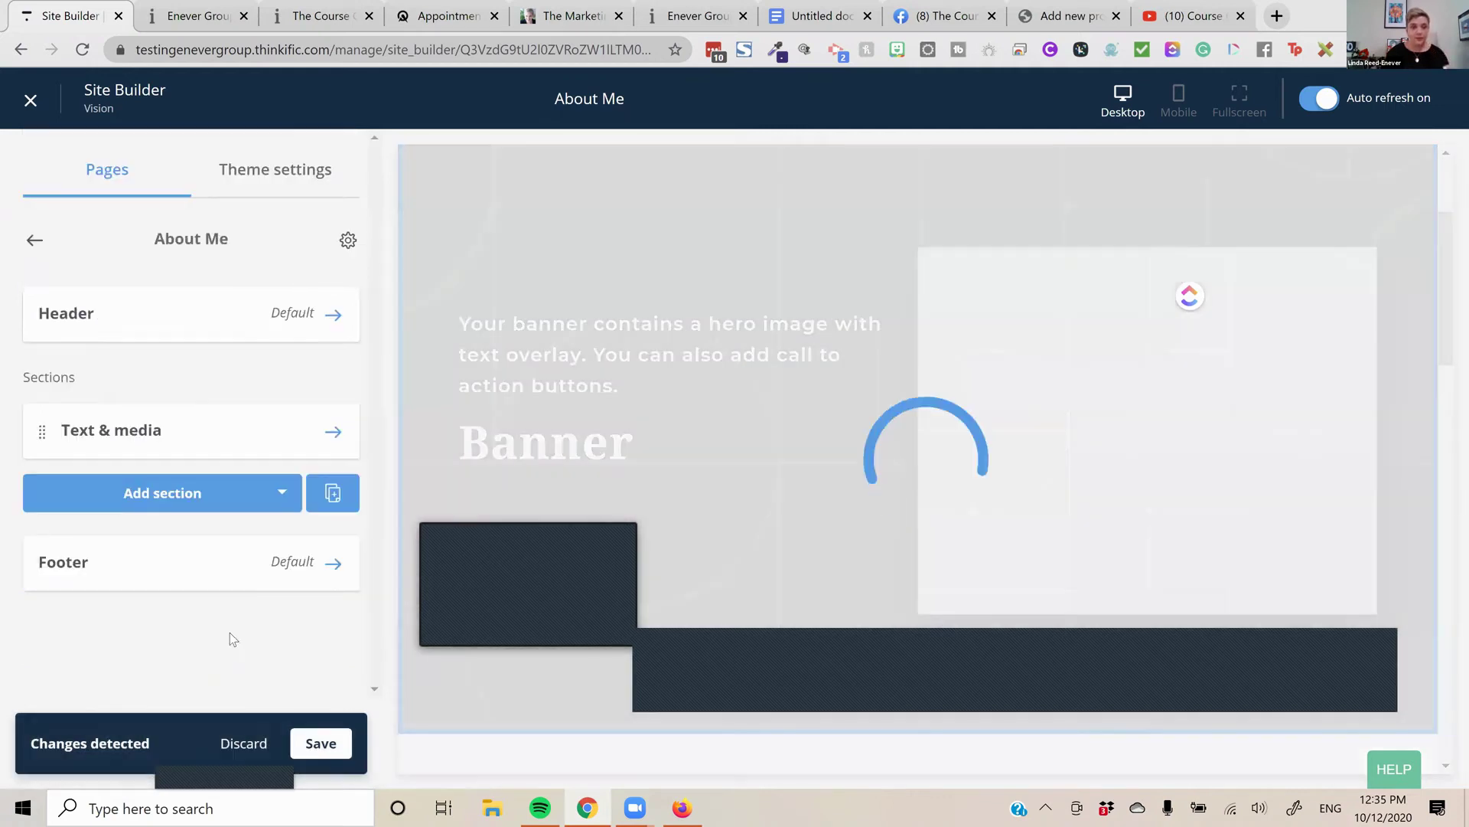
# Add a Video section below the scheduler and open its settings
pyautogui.click(227, 501)
pyautogui.write('vide')
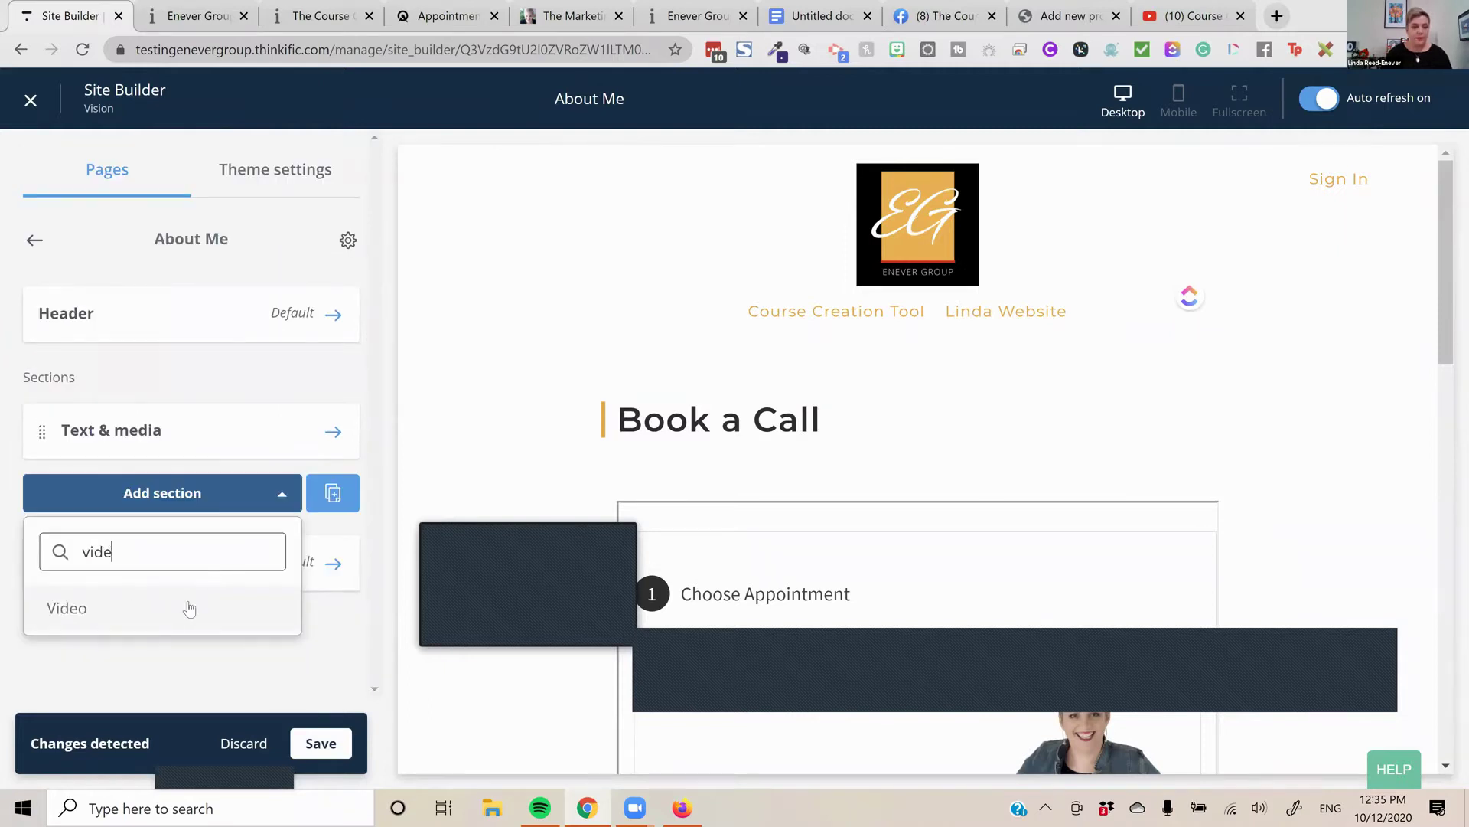
pyautogui.click(189, 609)
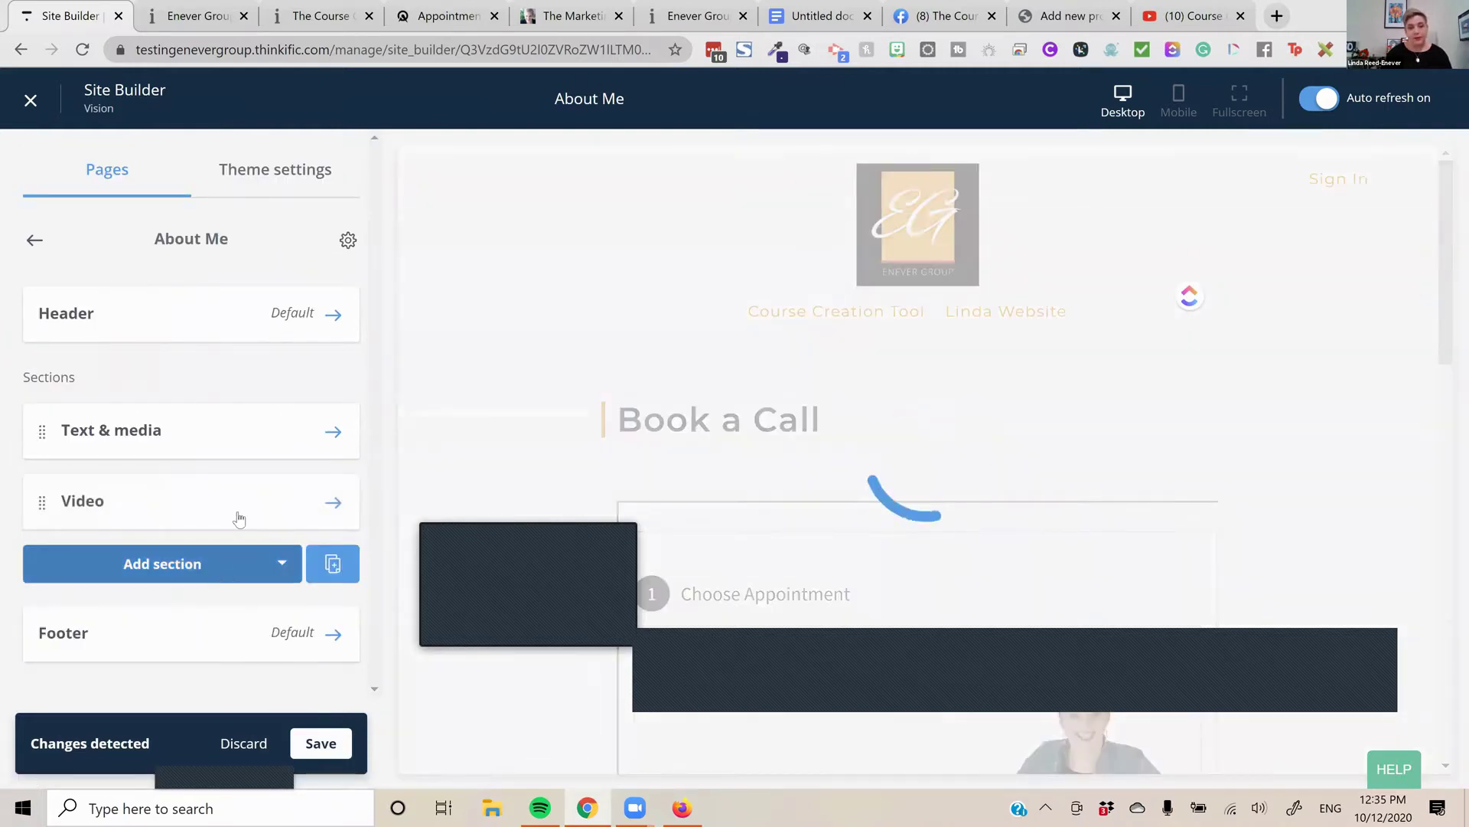
pyautogui.click(323, 513)
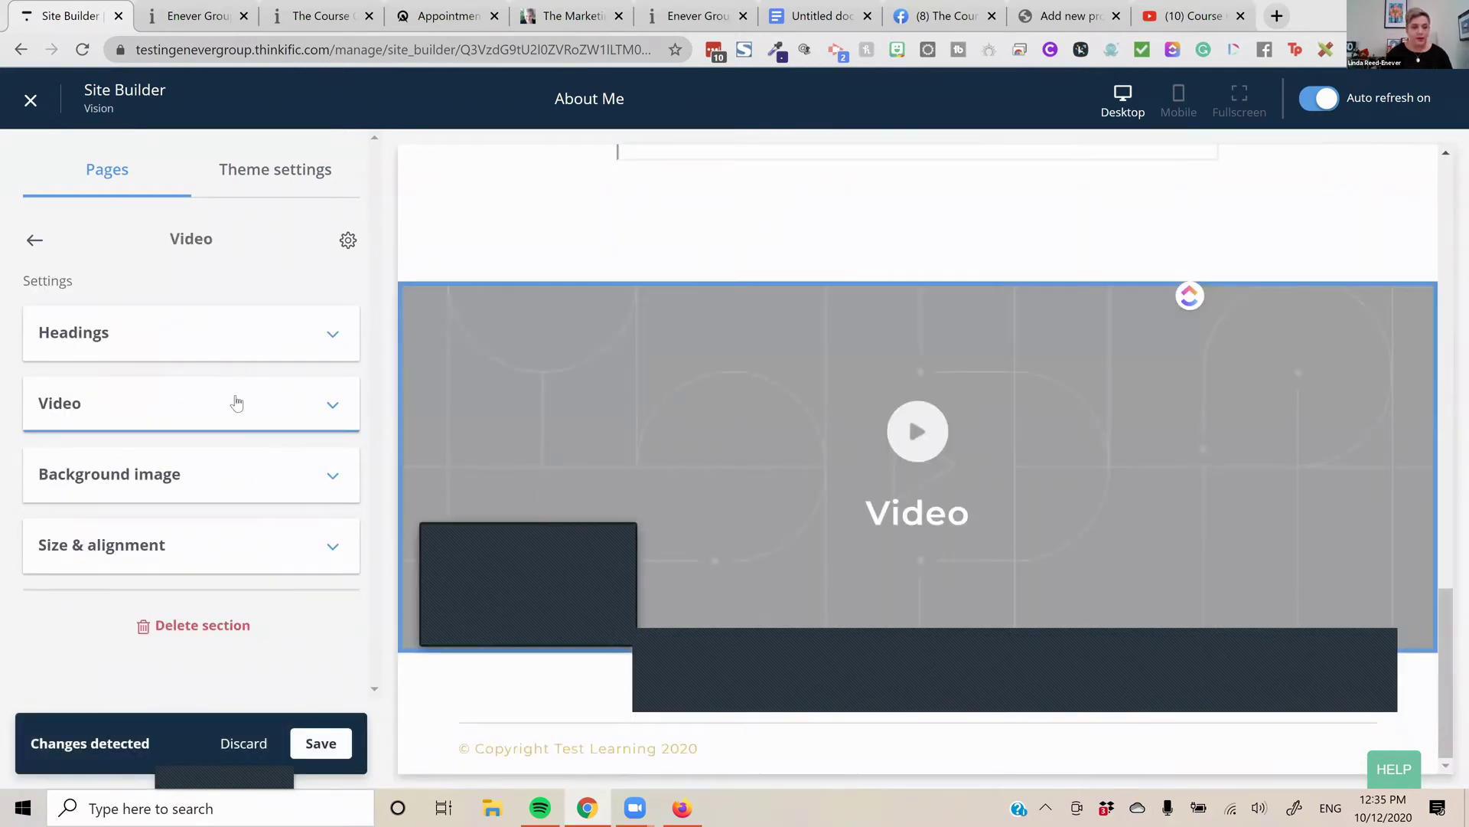
# Point the Video section at the pasted YouTube link and remove its background image
pyautogui.click(238, 403)
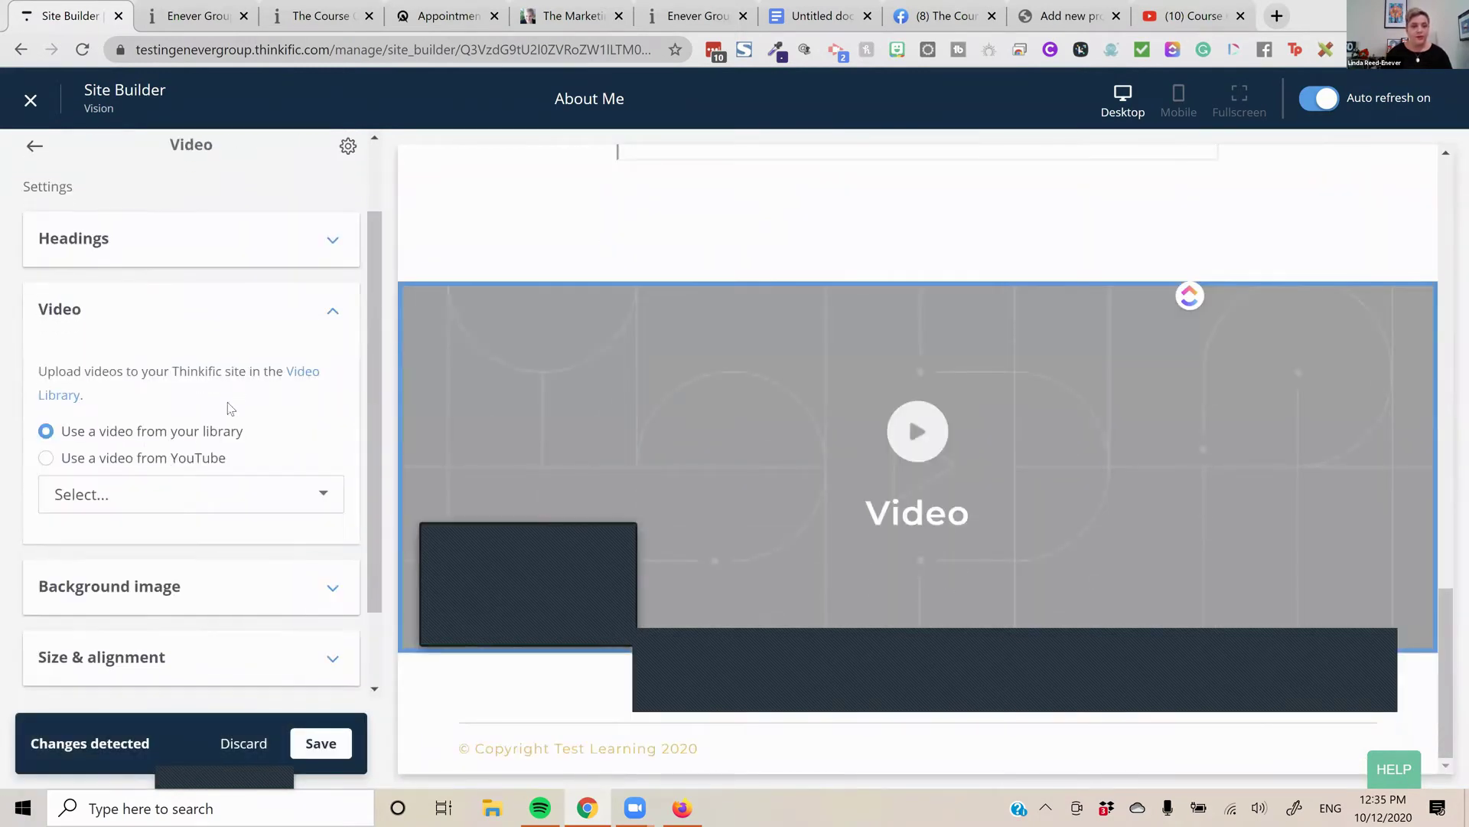
pyautogui.click(202, 462)
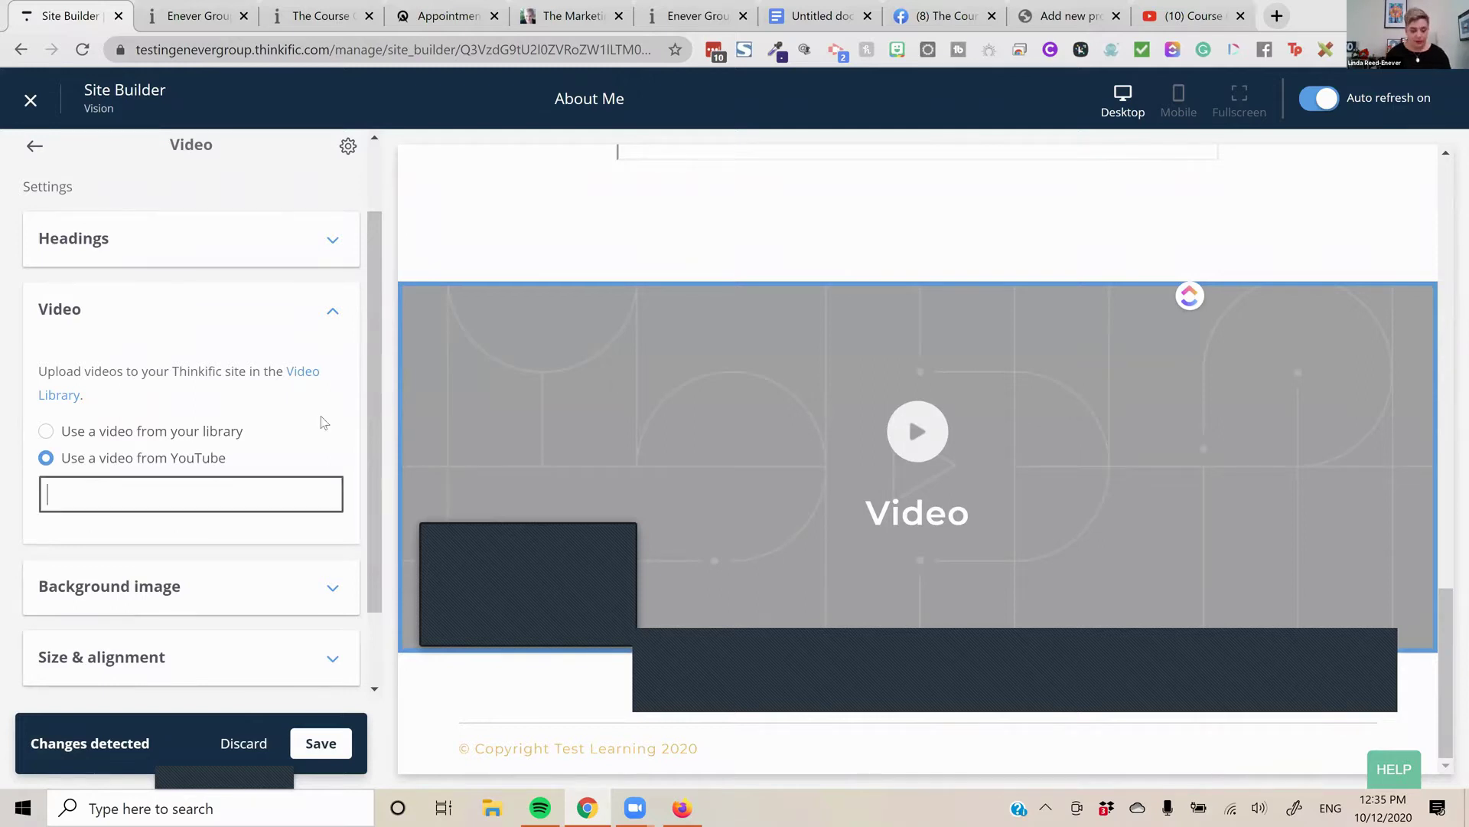
pyautogui.hotkey('ctrl', 'v')
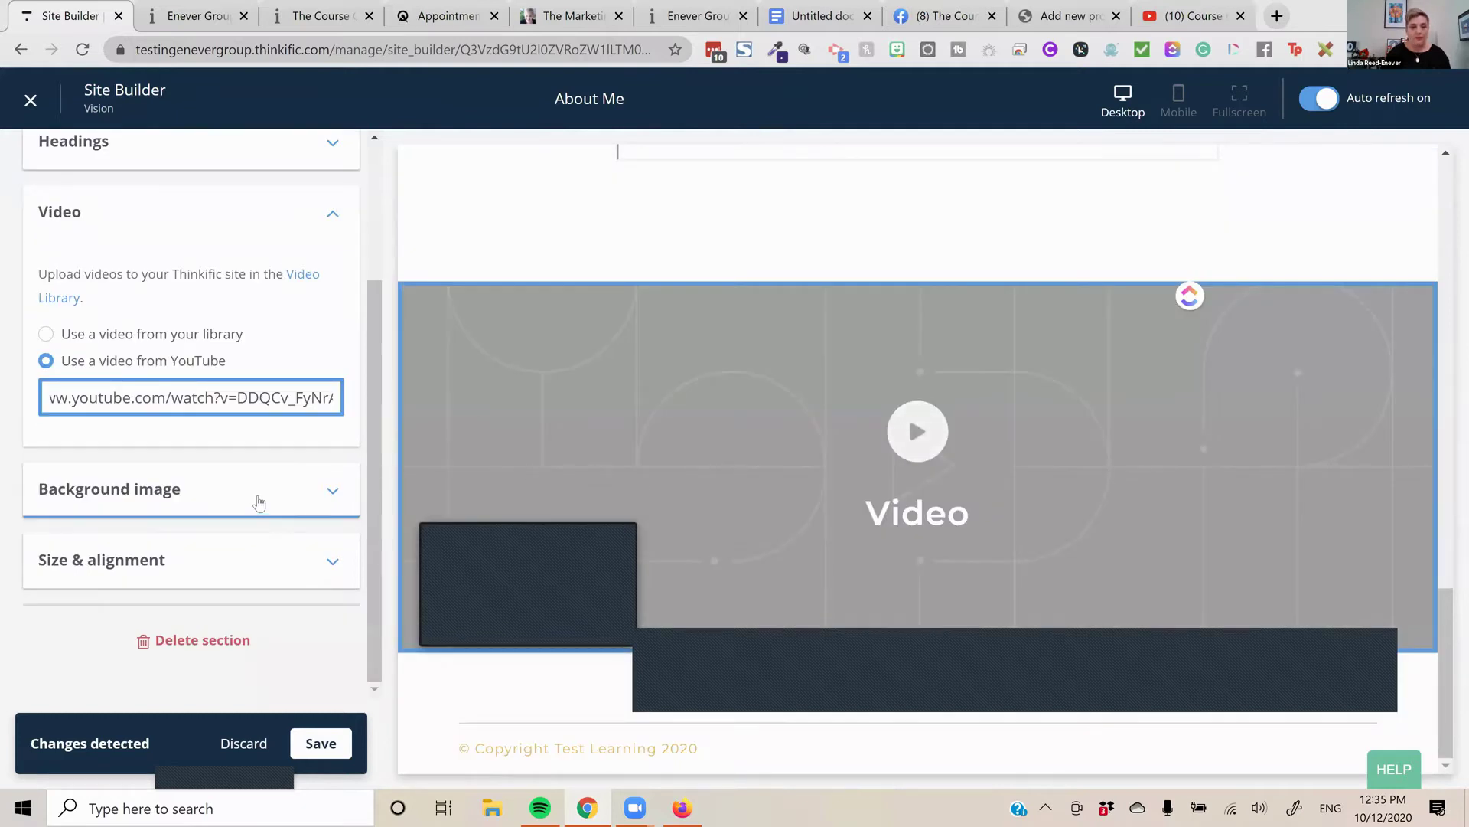
pyautogui.click(259, 502)
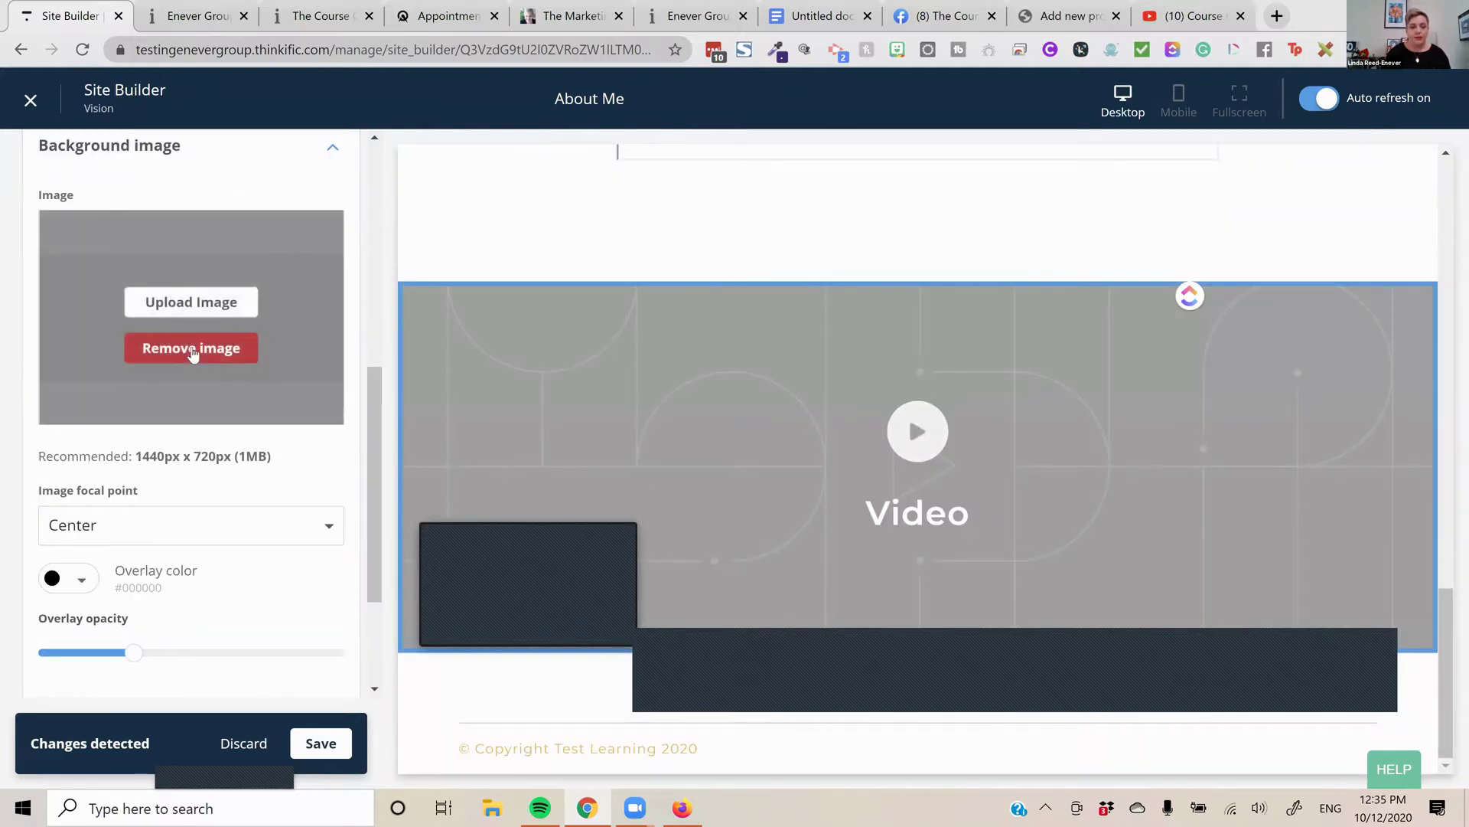
pyautogui.click(199, 349)
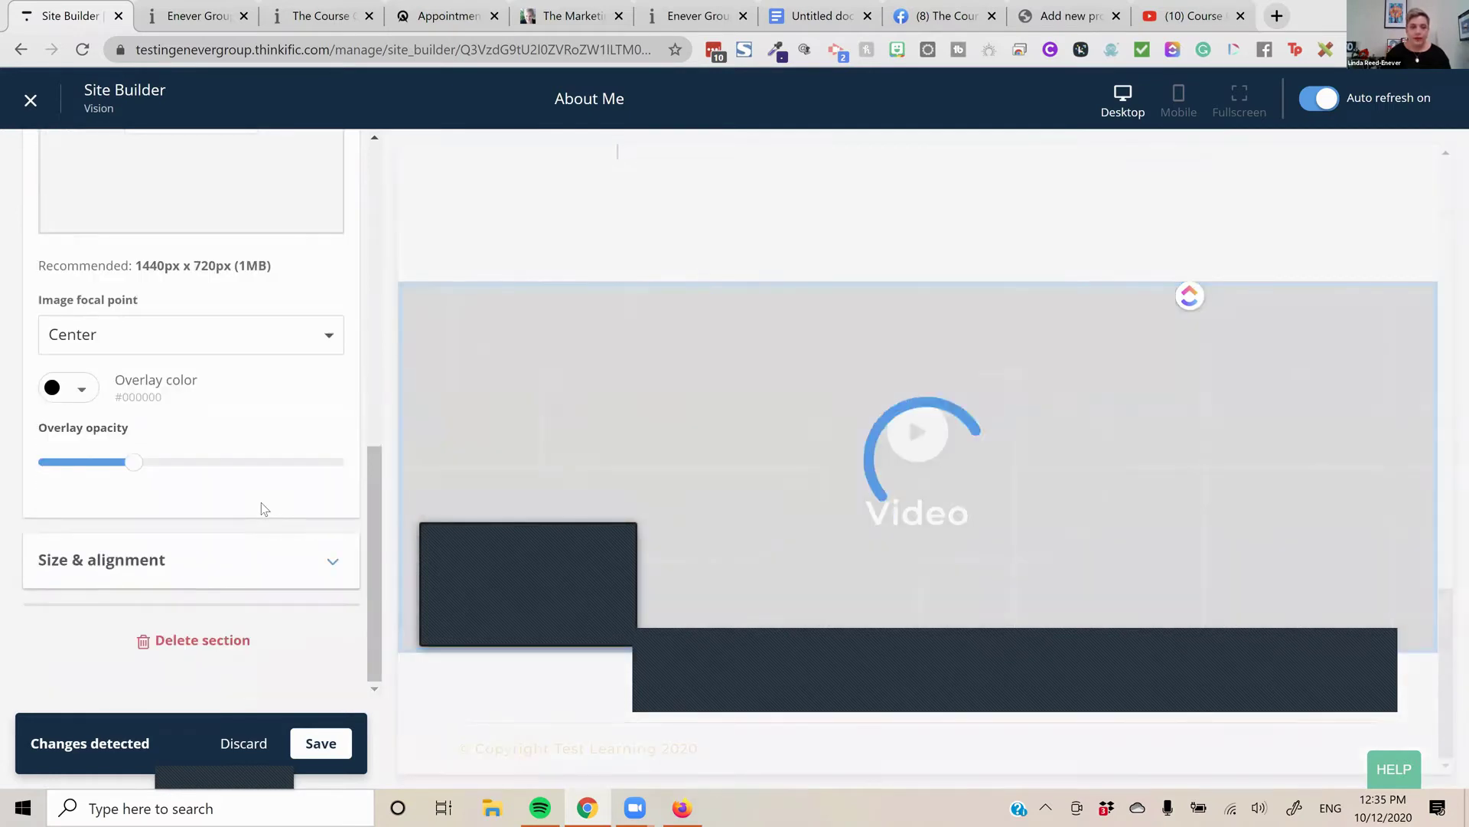
# Set the Video section to left alignment with Medium height and save the page
pyautogui.scroll(-3, 1289, 421)
pyautogui.scroll(-3, 1289, 428)
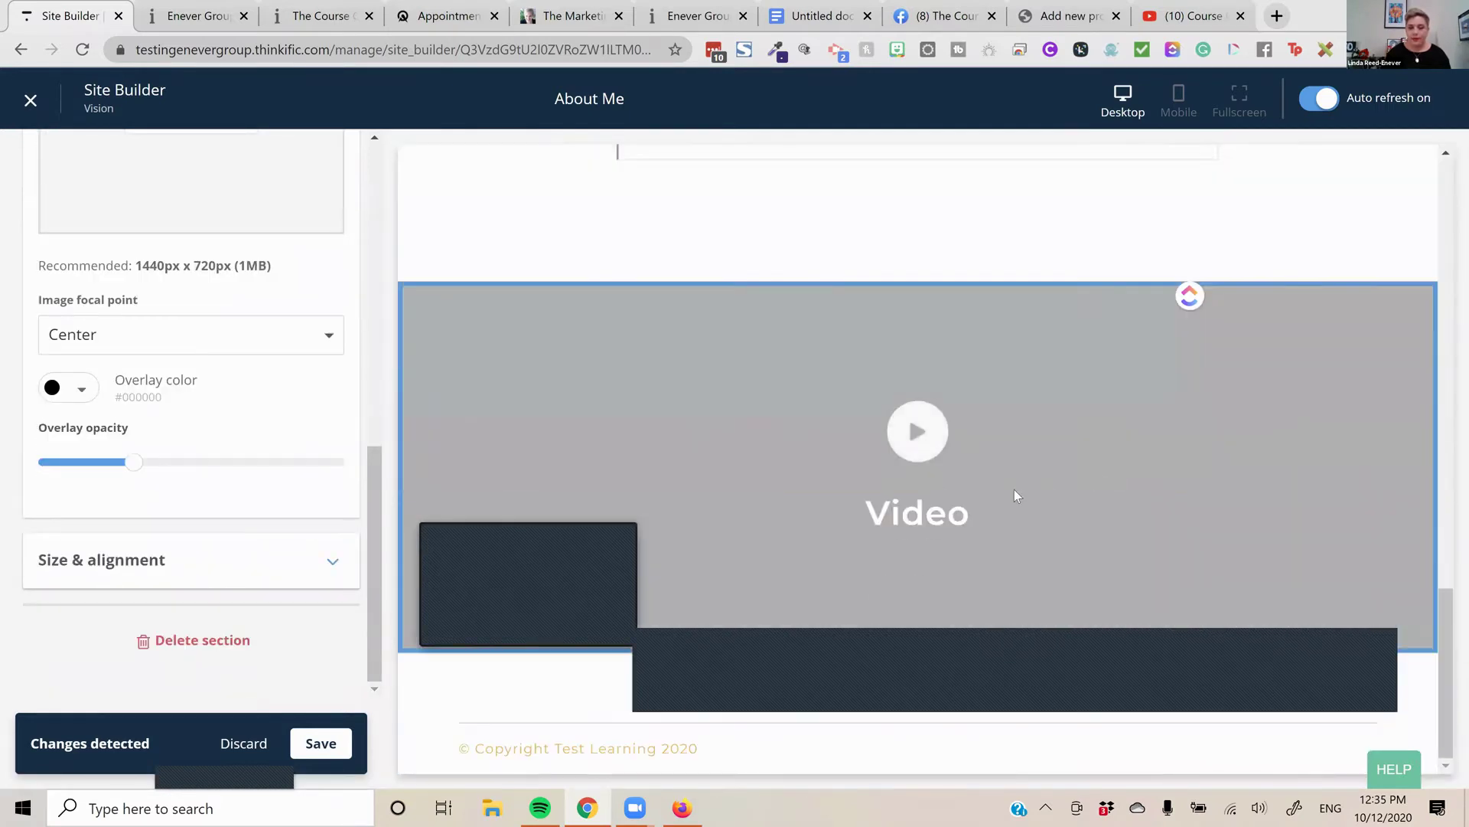
pyautogui.click(204, 561)
pyautogui.click(74, 497)
pyautogui.click(156, 430)
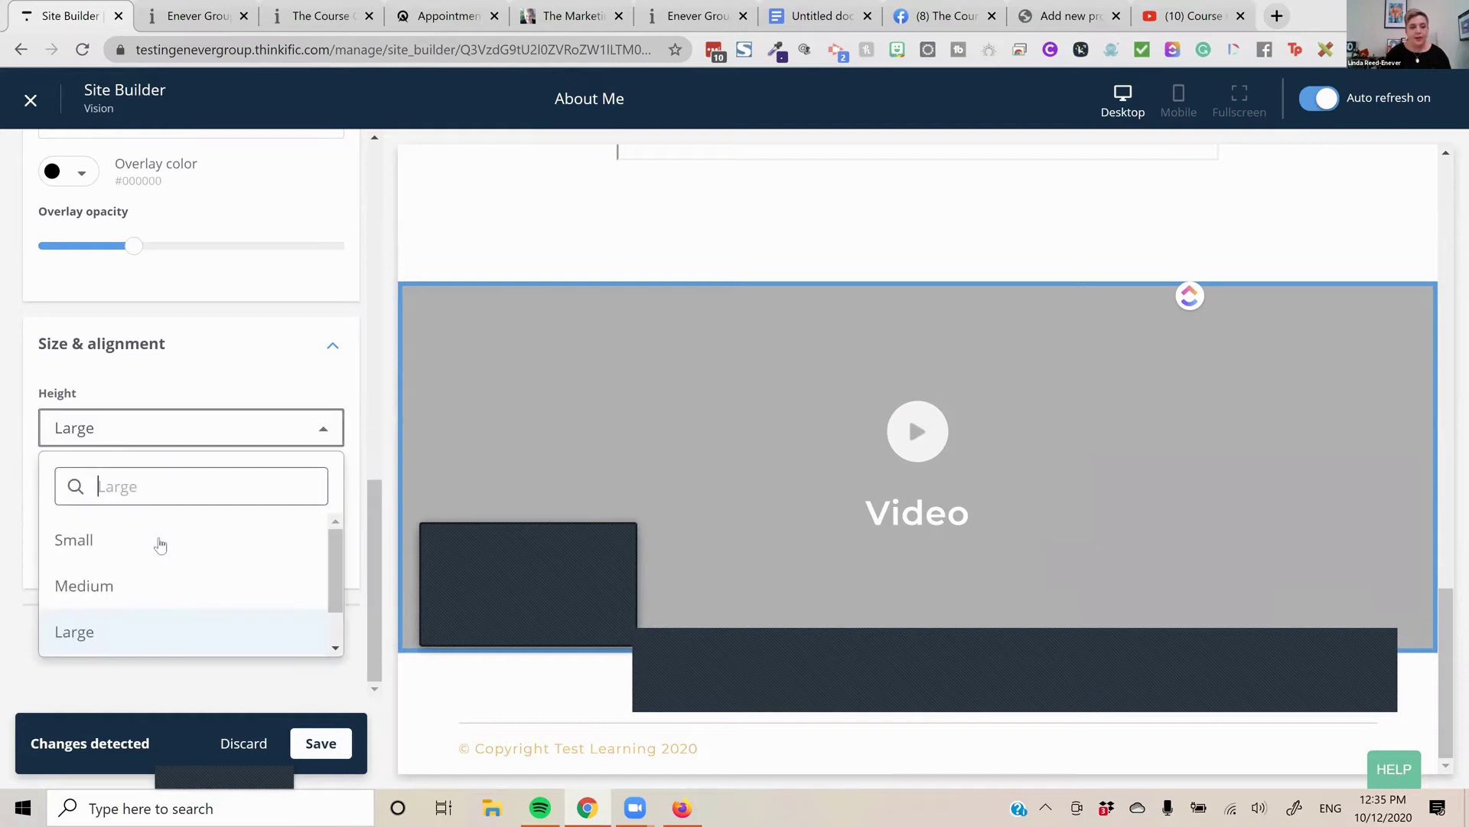
pyautogui.click(156, 577)
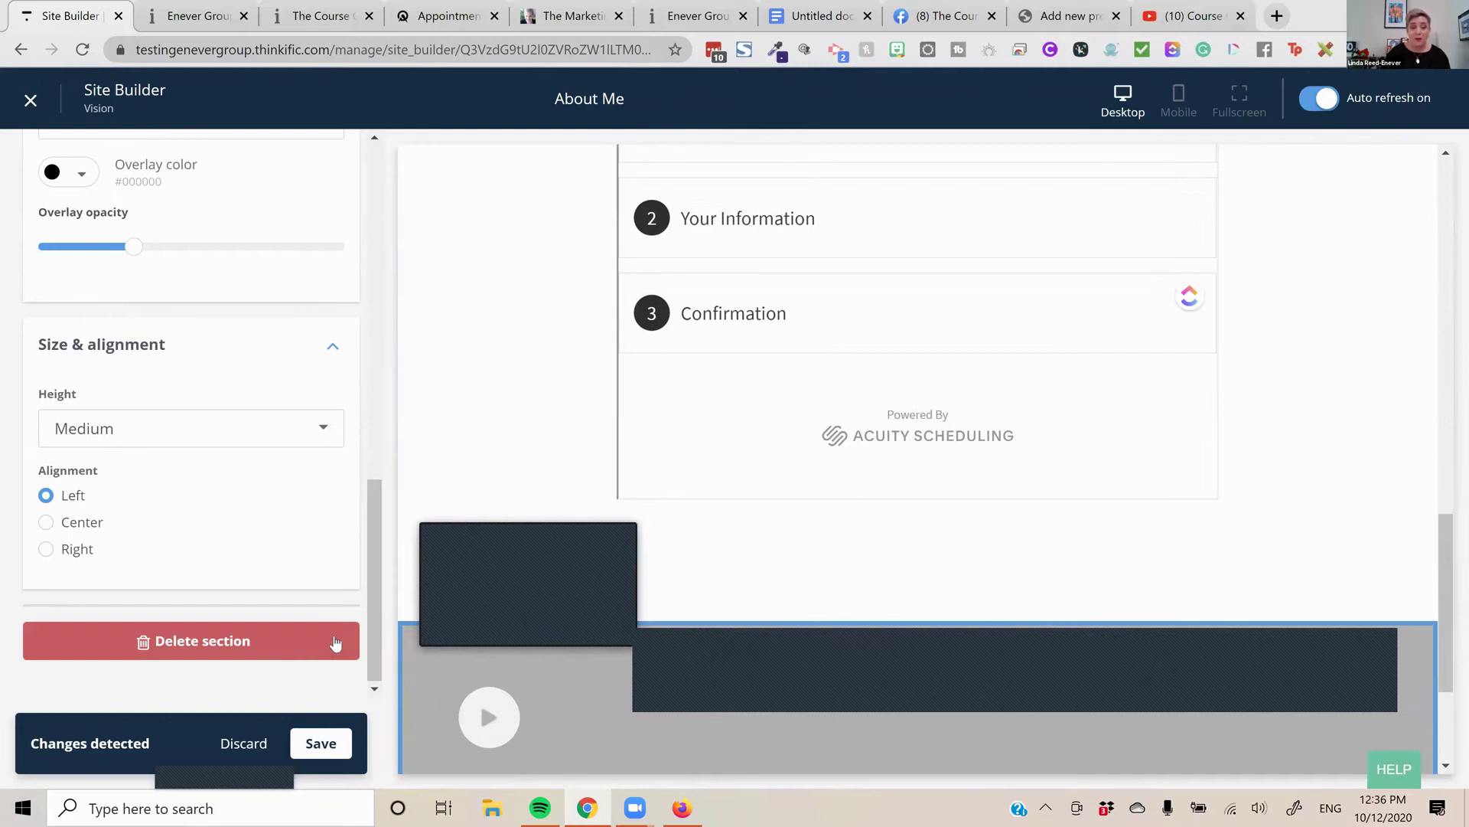
pyautogui.scroll(5, 324, 618)
pyautogui.scroll(10, 323, 608)
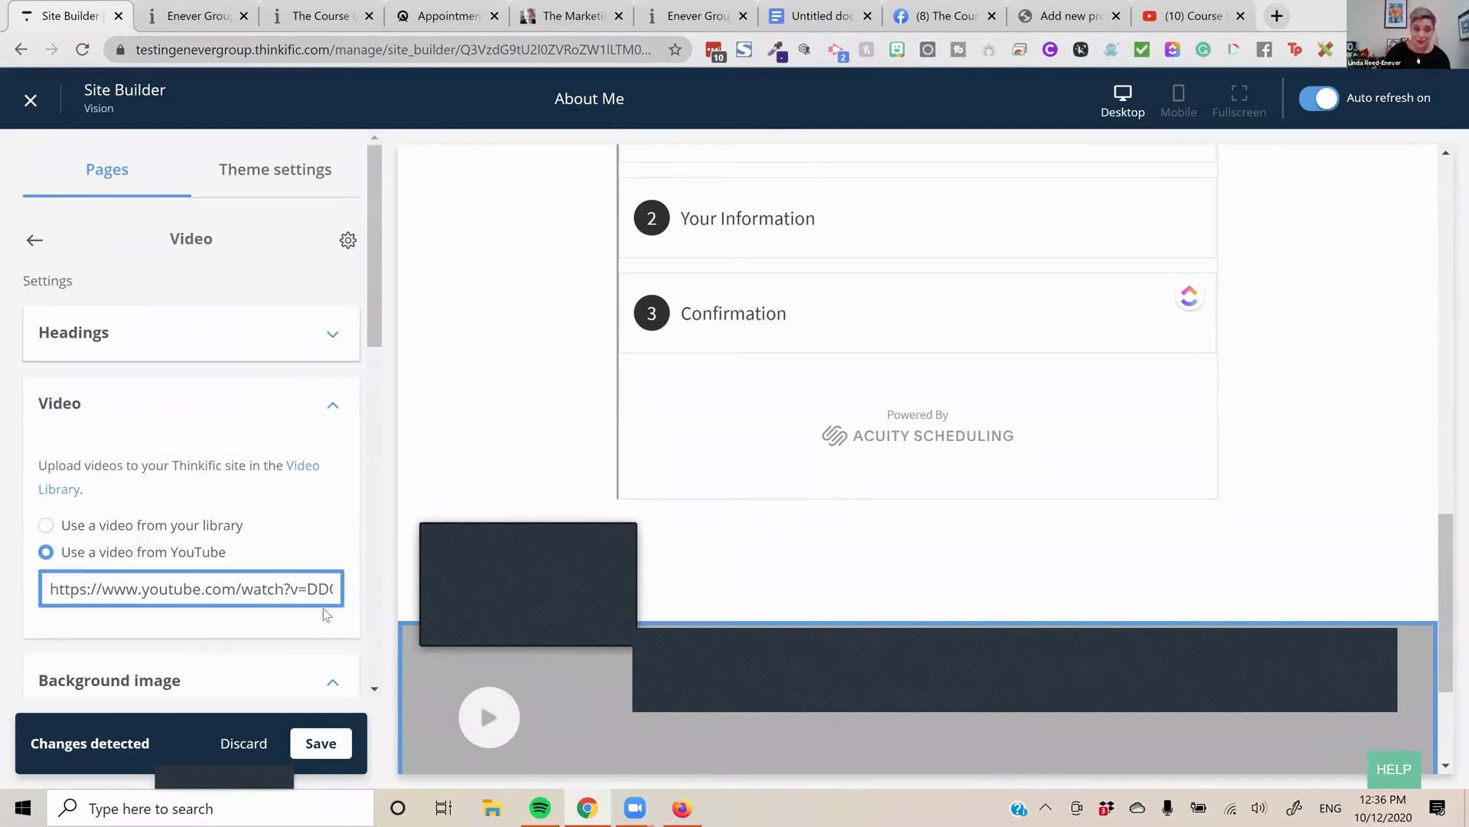
pyautogui.click(316, 742)
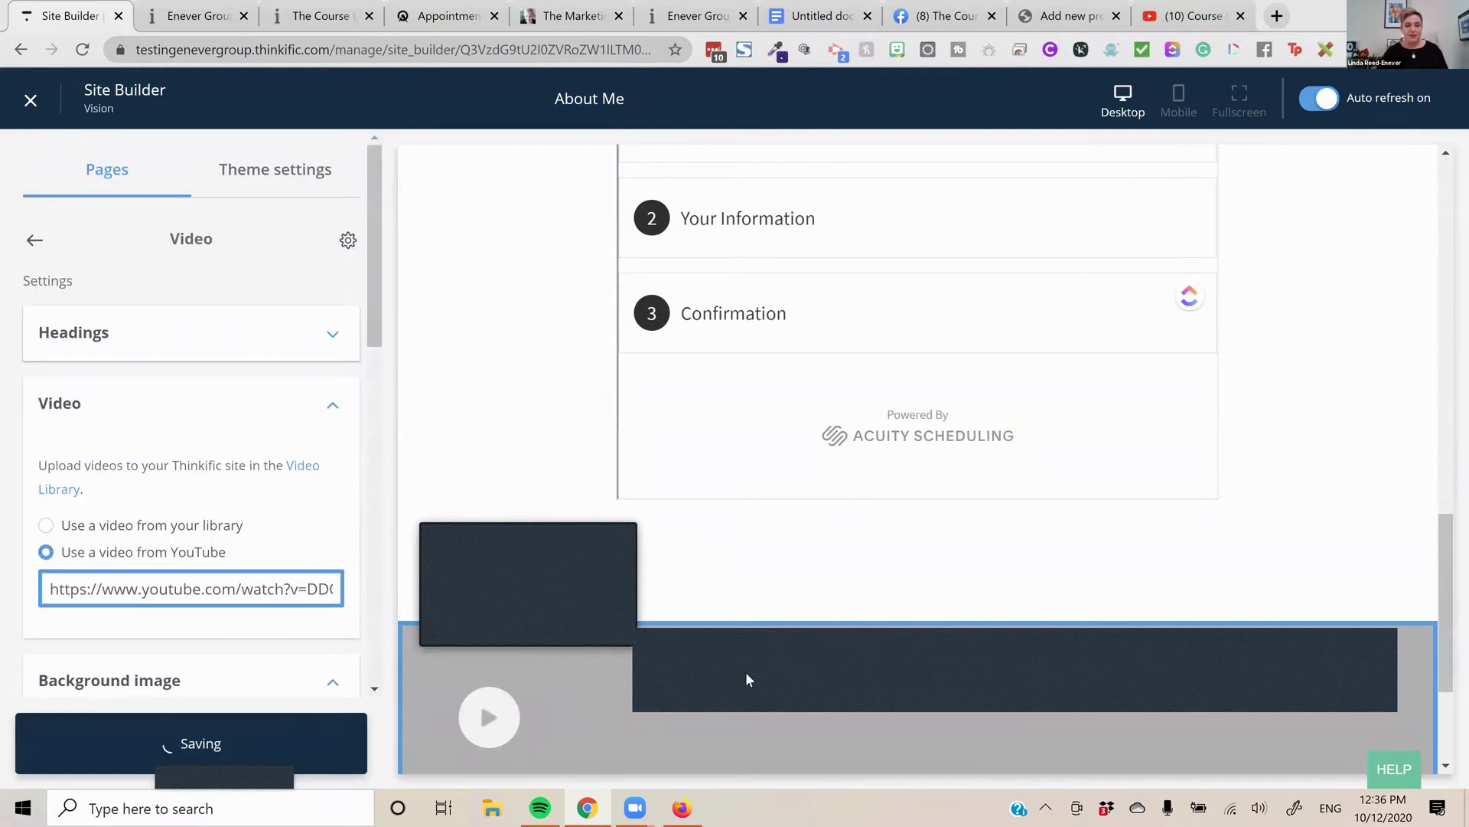
pyautogui.click(30, 240)
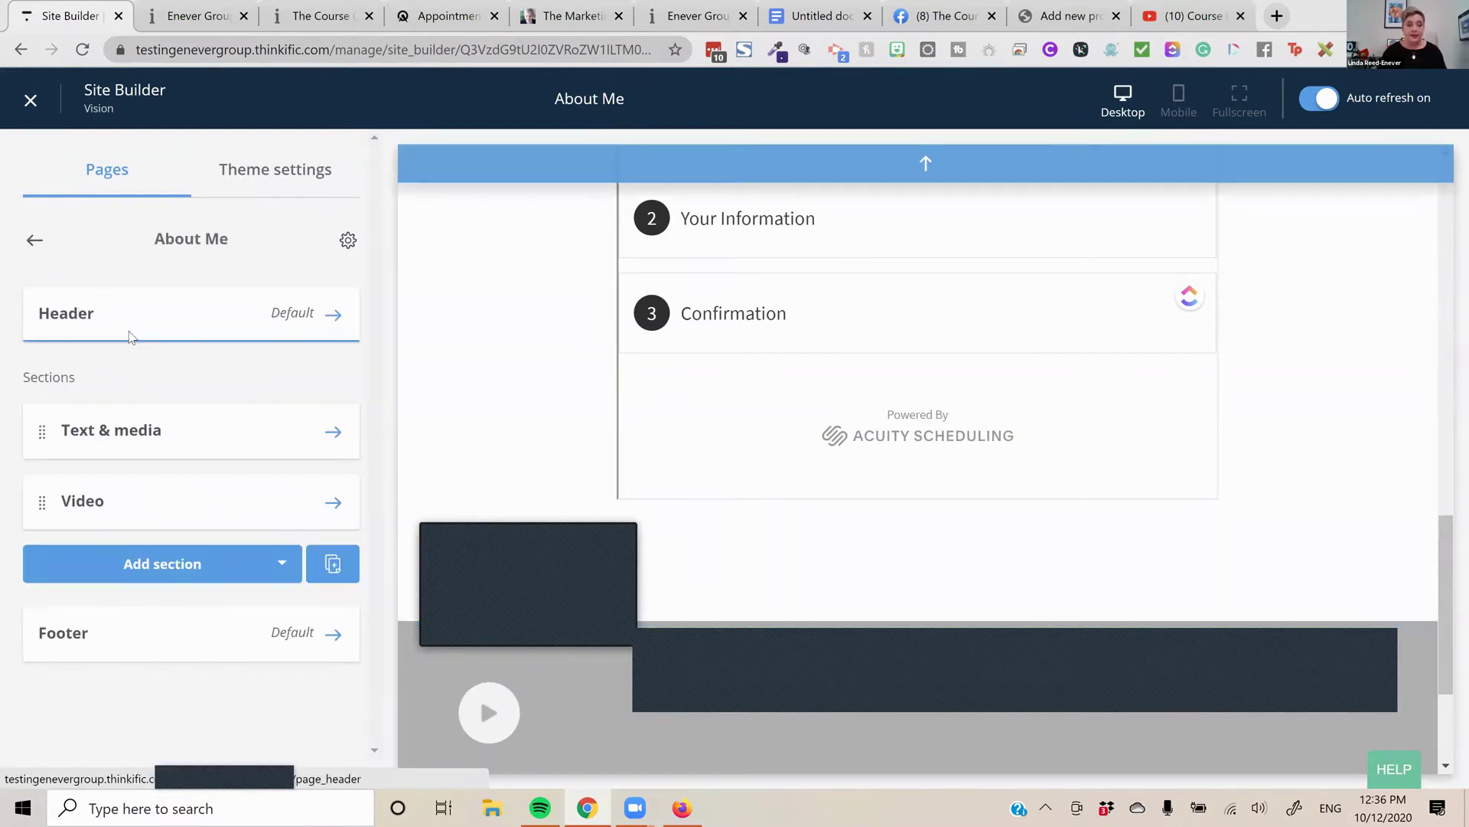
# Add a Text & media section to the About Me page and clear its placeholder text
pyautogui.click(195, 563)
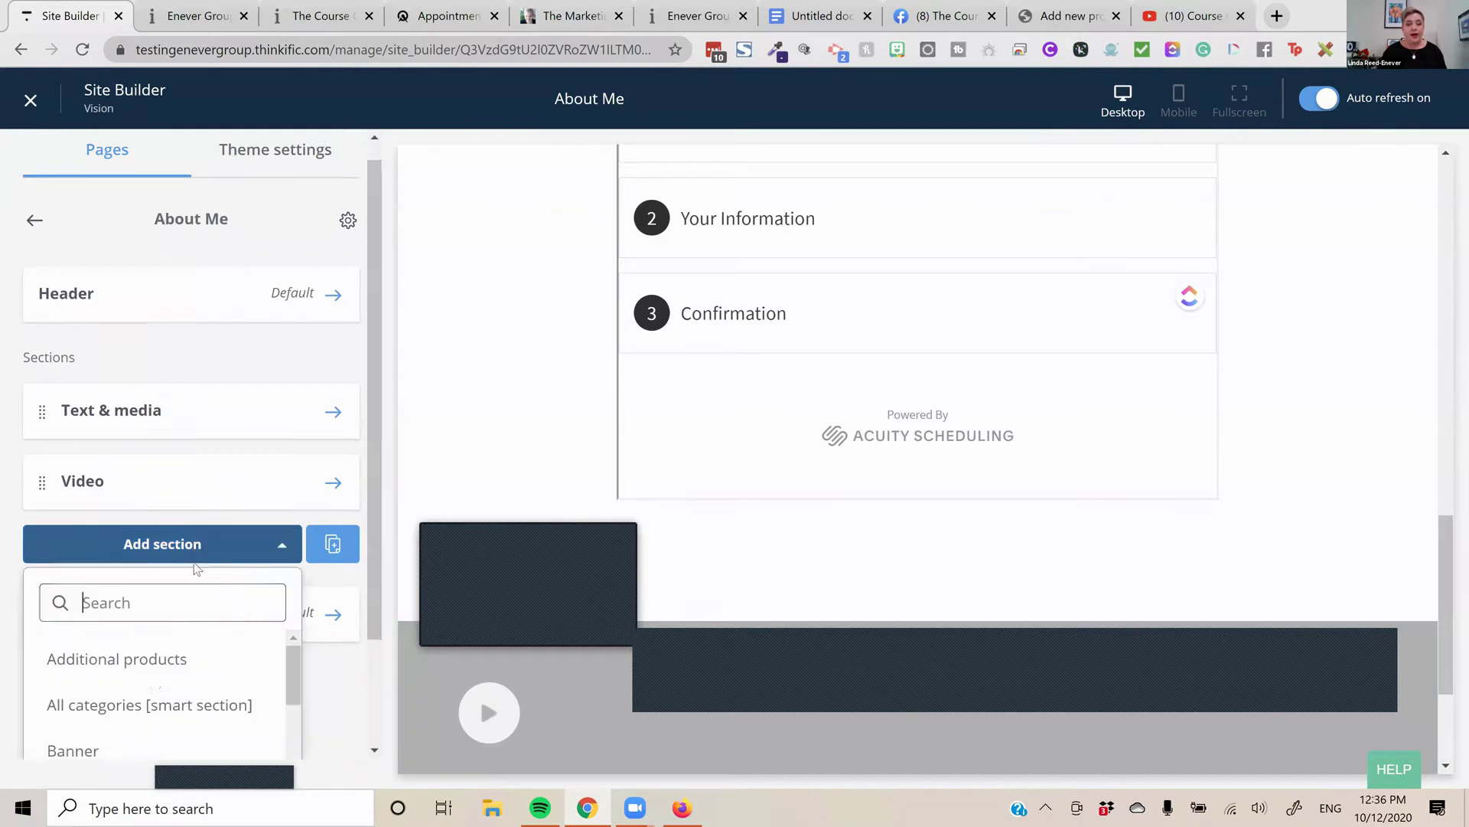
pyautogui.write('text')
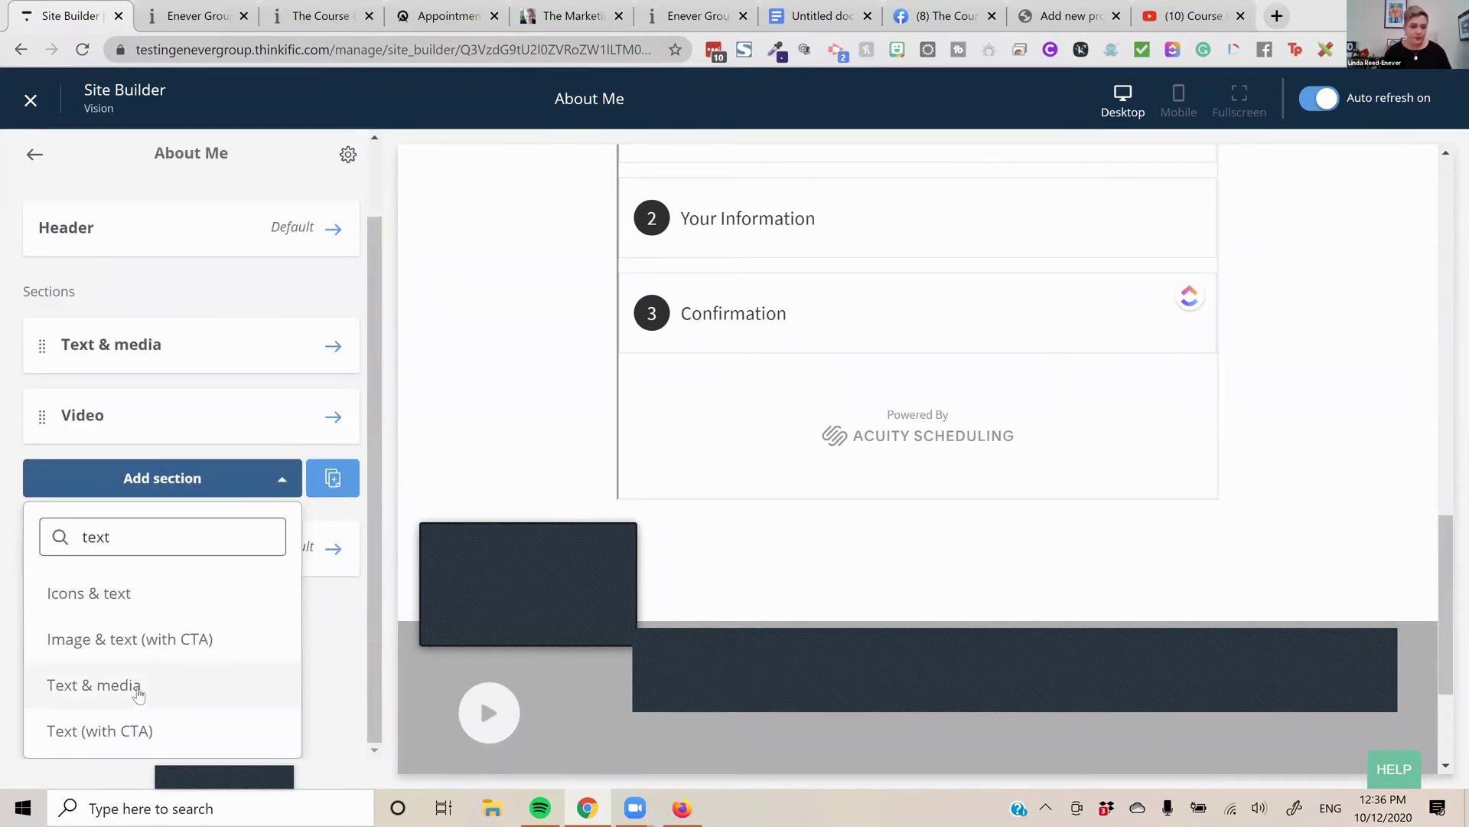
pyautogui.click(137, 681)
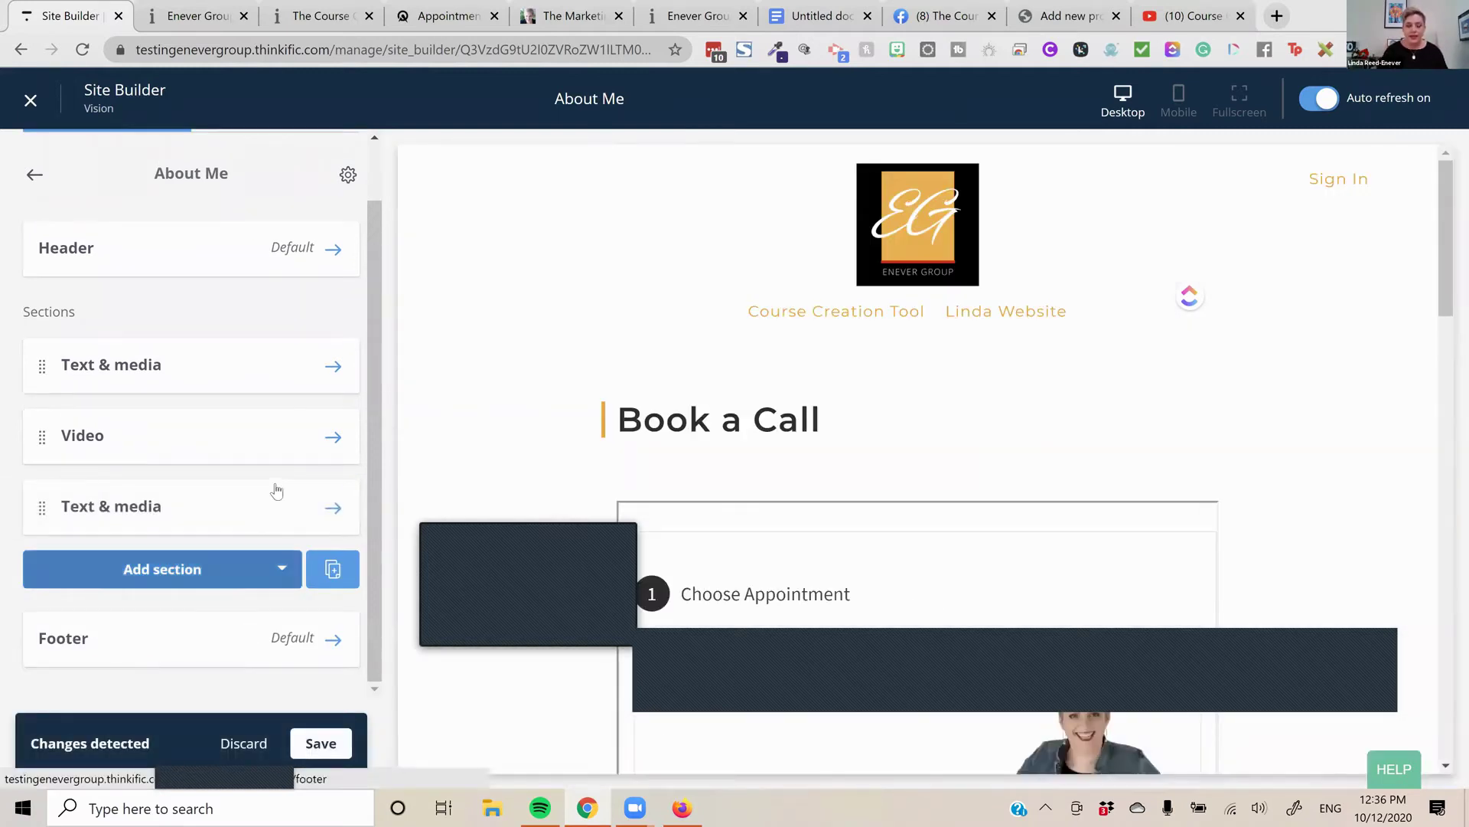
pyautogui.click(325, 511)
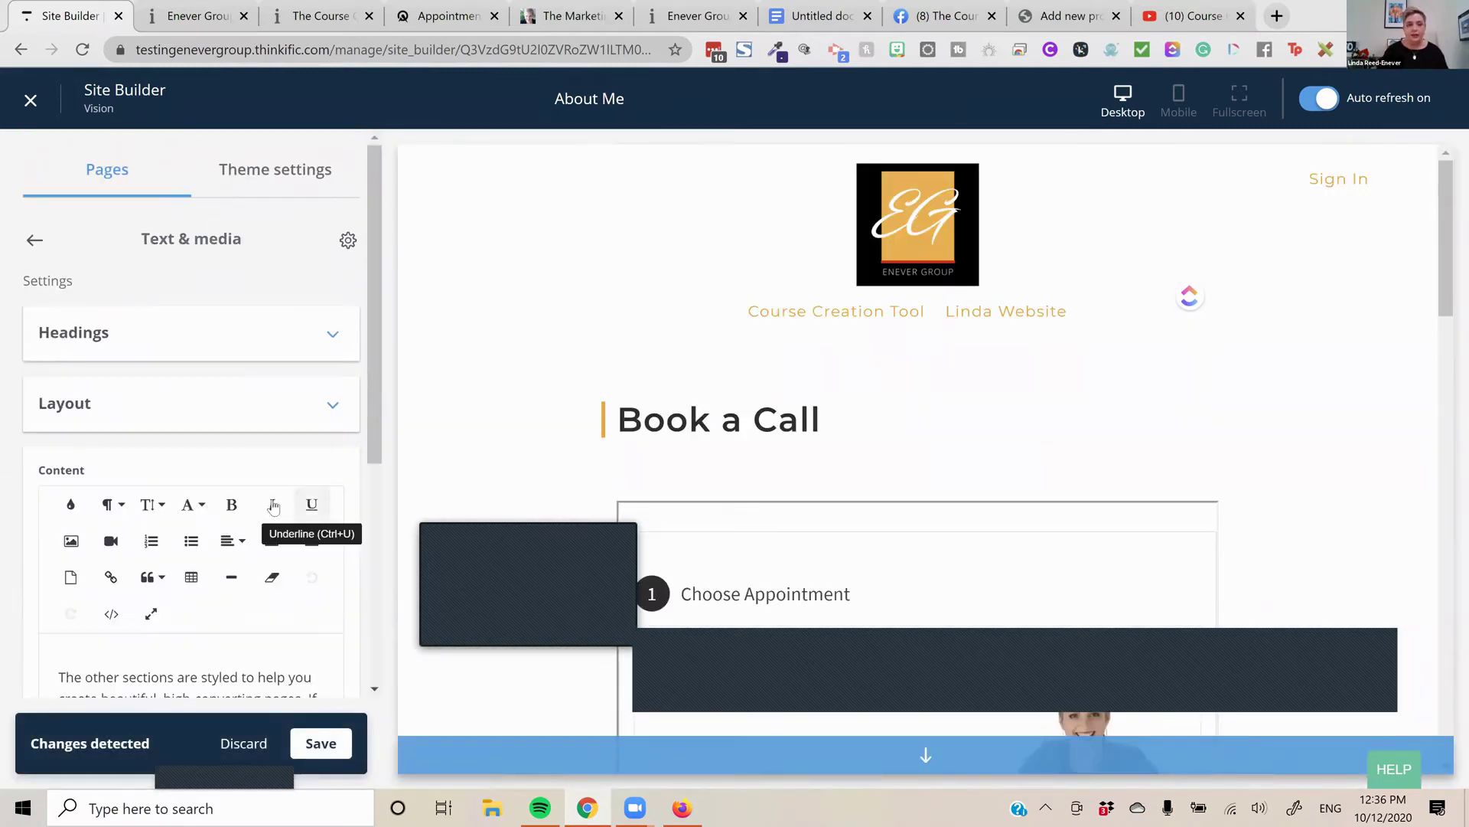
pyautogui.scroll(-3, 230, 490)
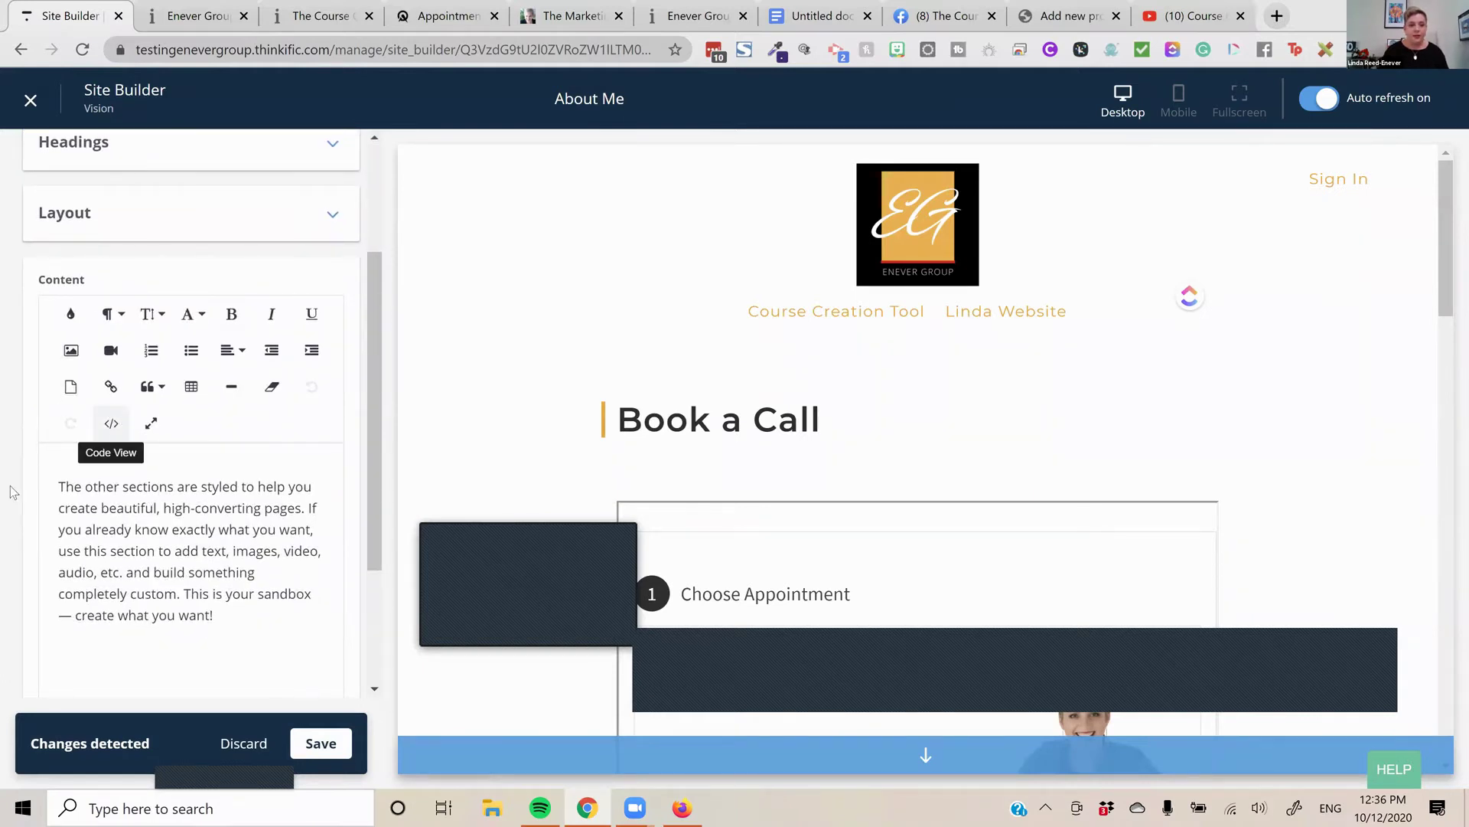
pyautogui.hotkey('ctrl', 'a')
pyautogui.press('BackSpace')
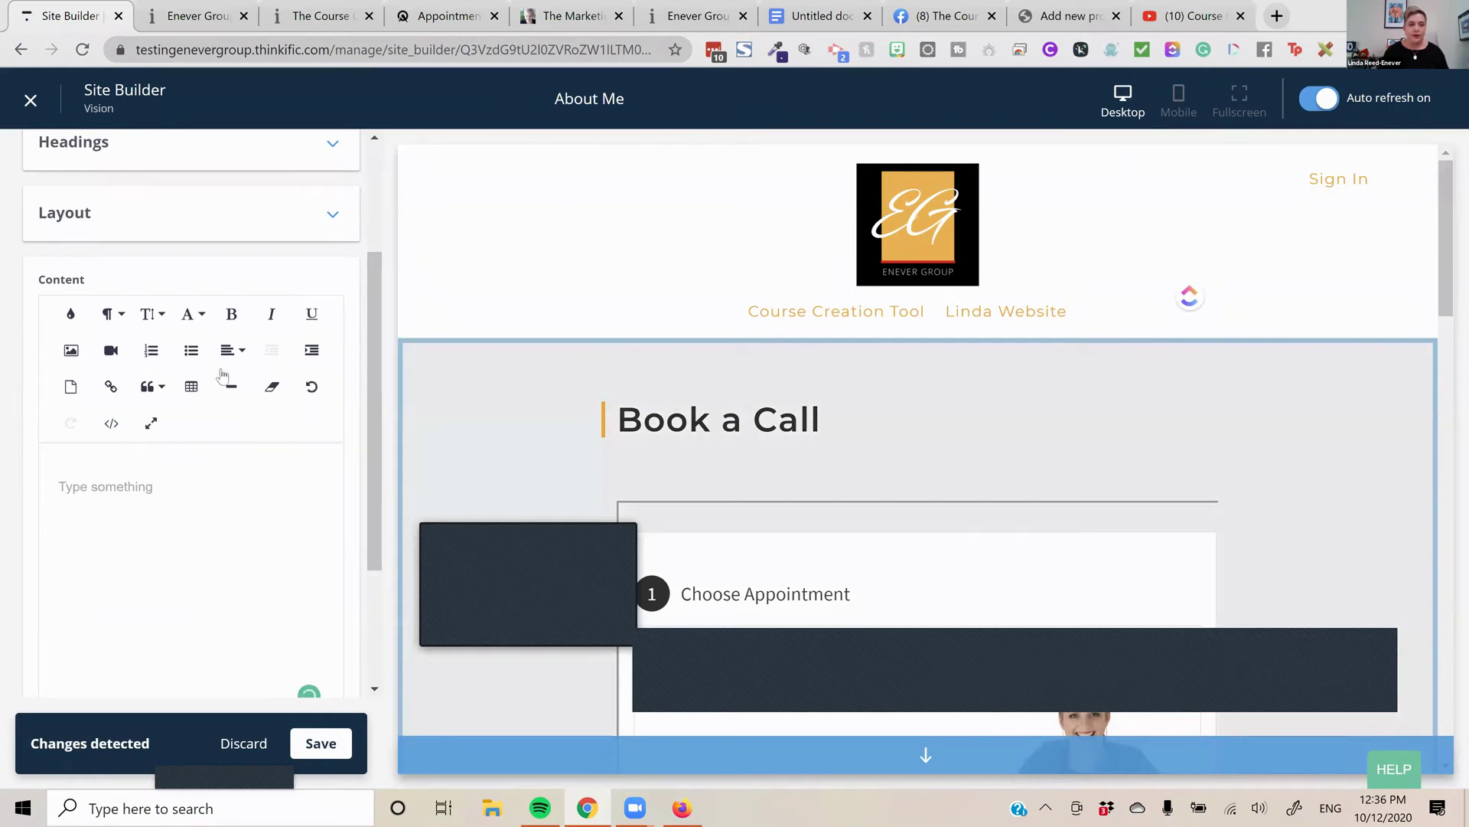
# Embed the Course Creators YouTube video in the section from its pasted URL and save
pyautogui.click(111, 350)
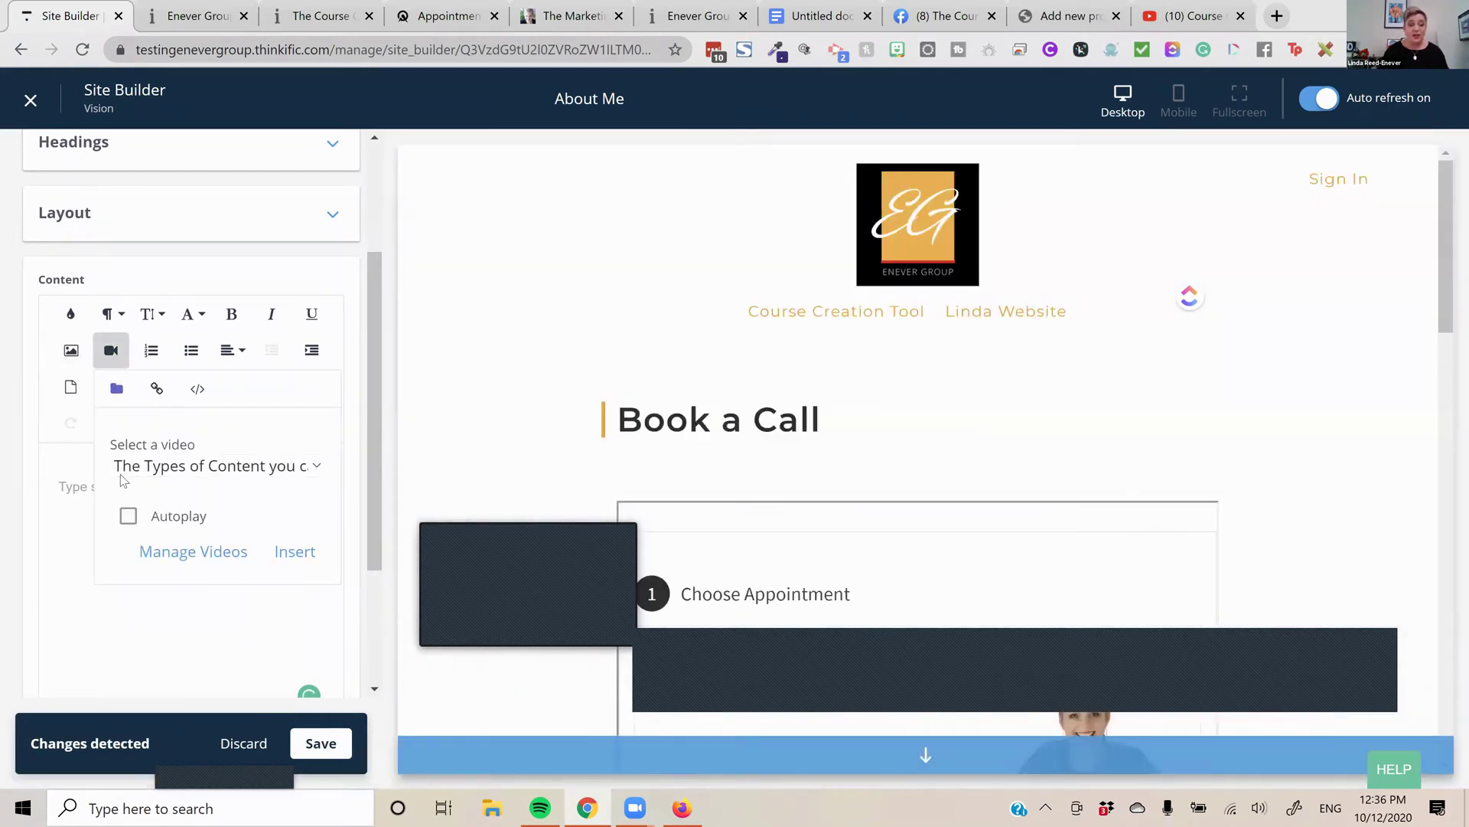
pyautogui.click(157, 388)
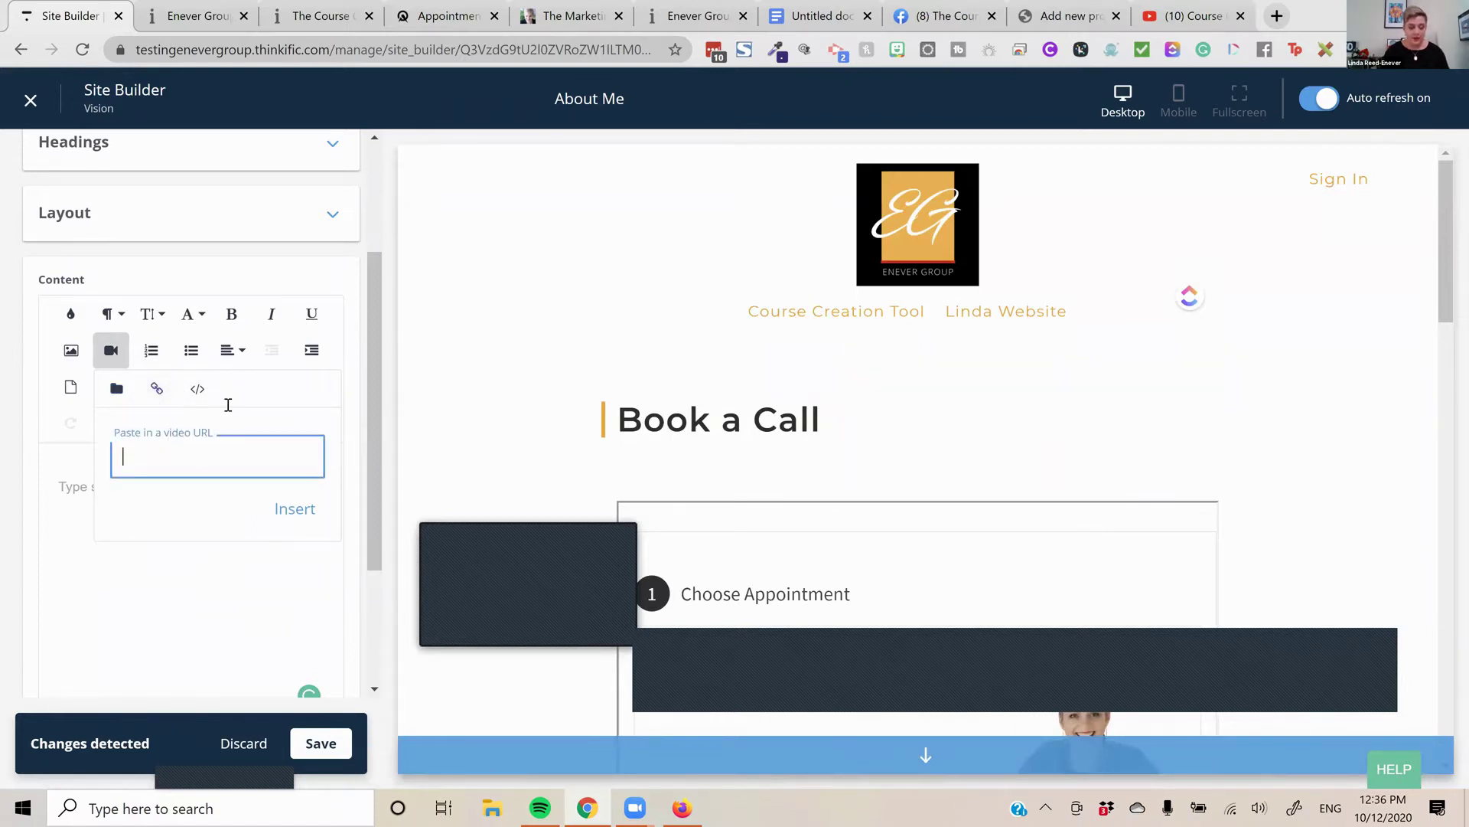
pyautogui.hotkey('ctrl', 'v')
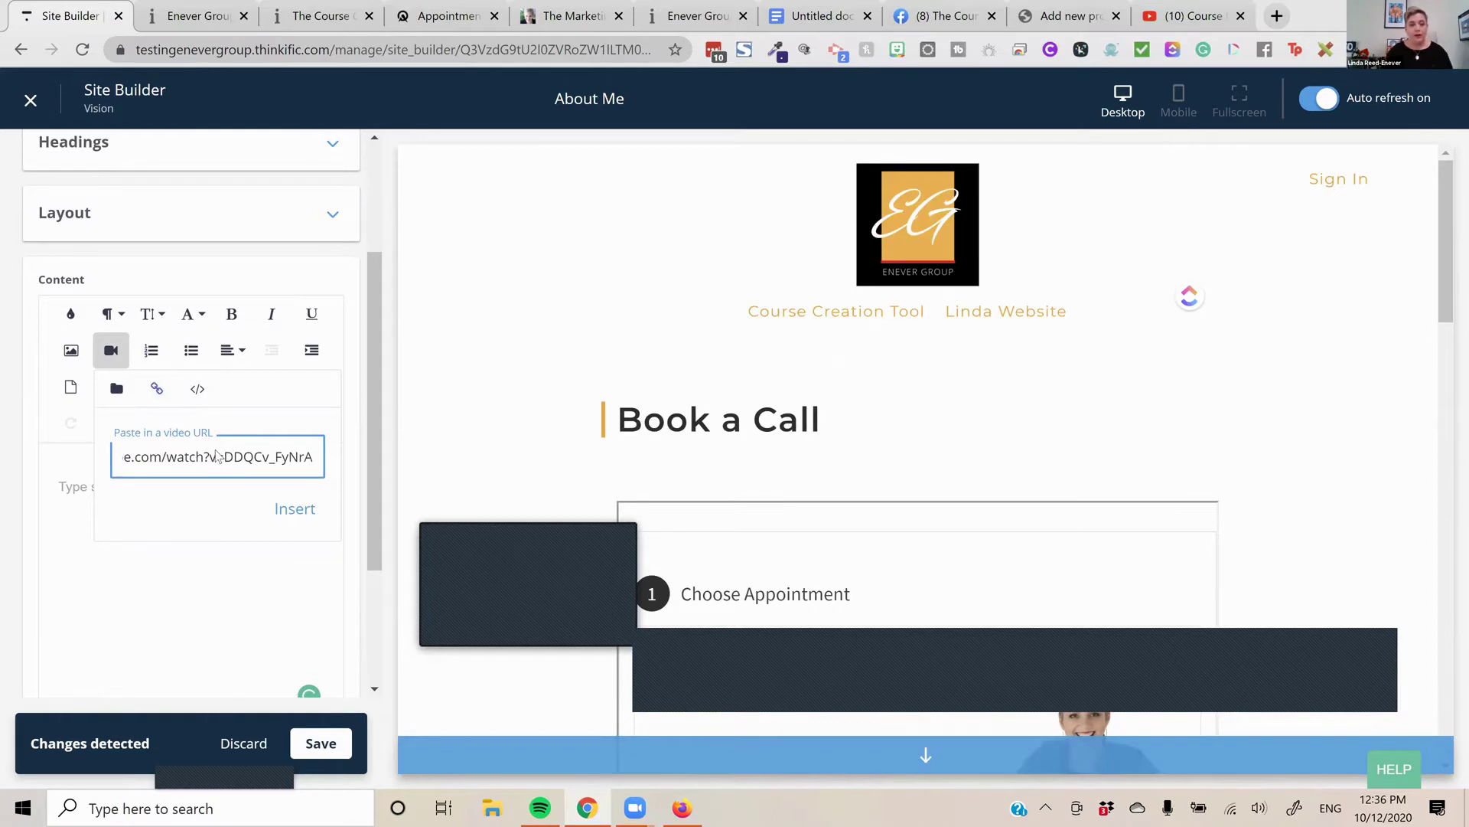
pyautogui.click(291, 521)
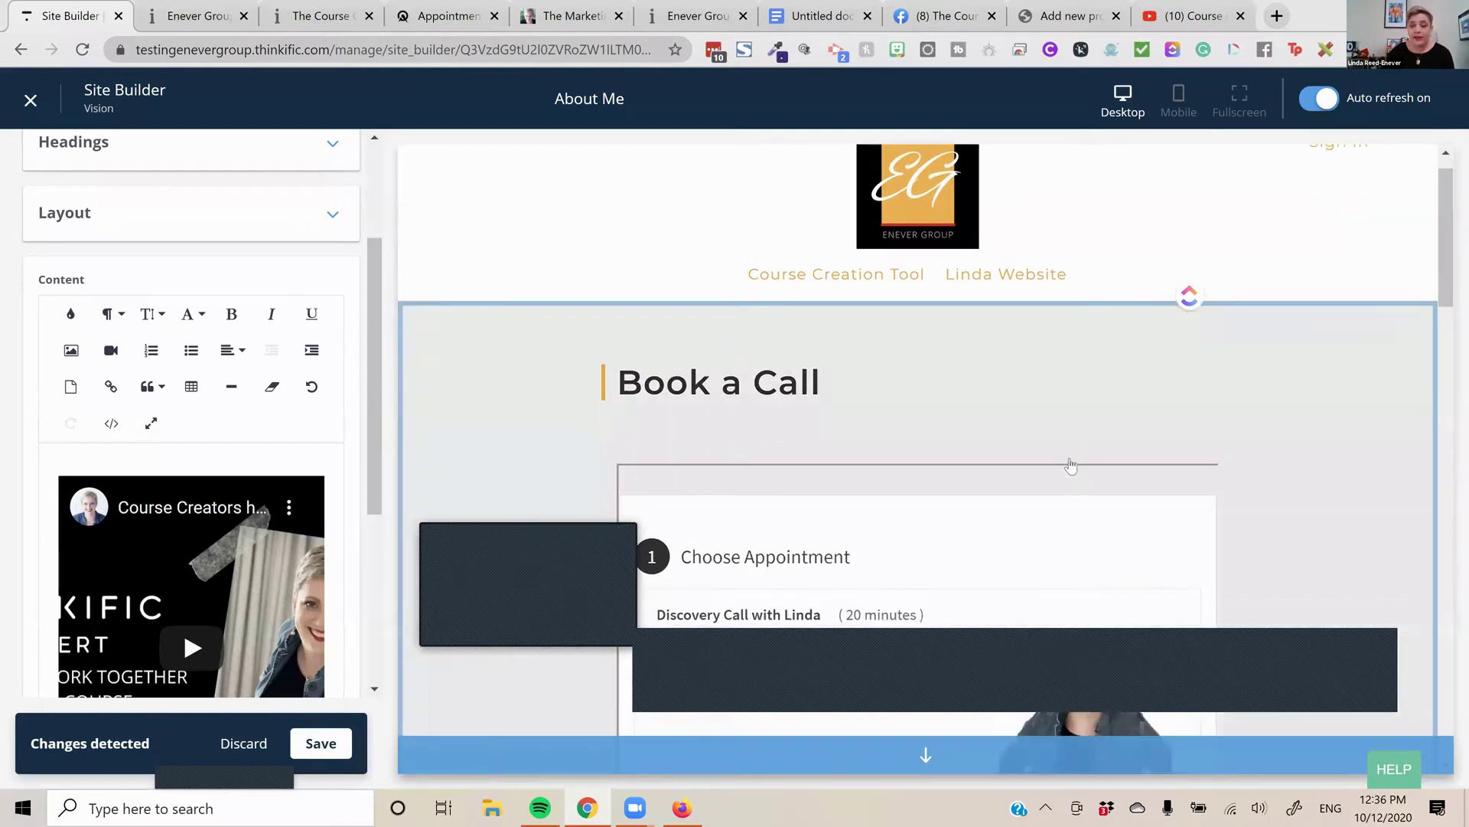
pyautogui.scroll(-10, 1069, 472)
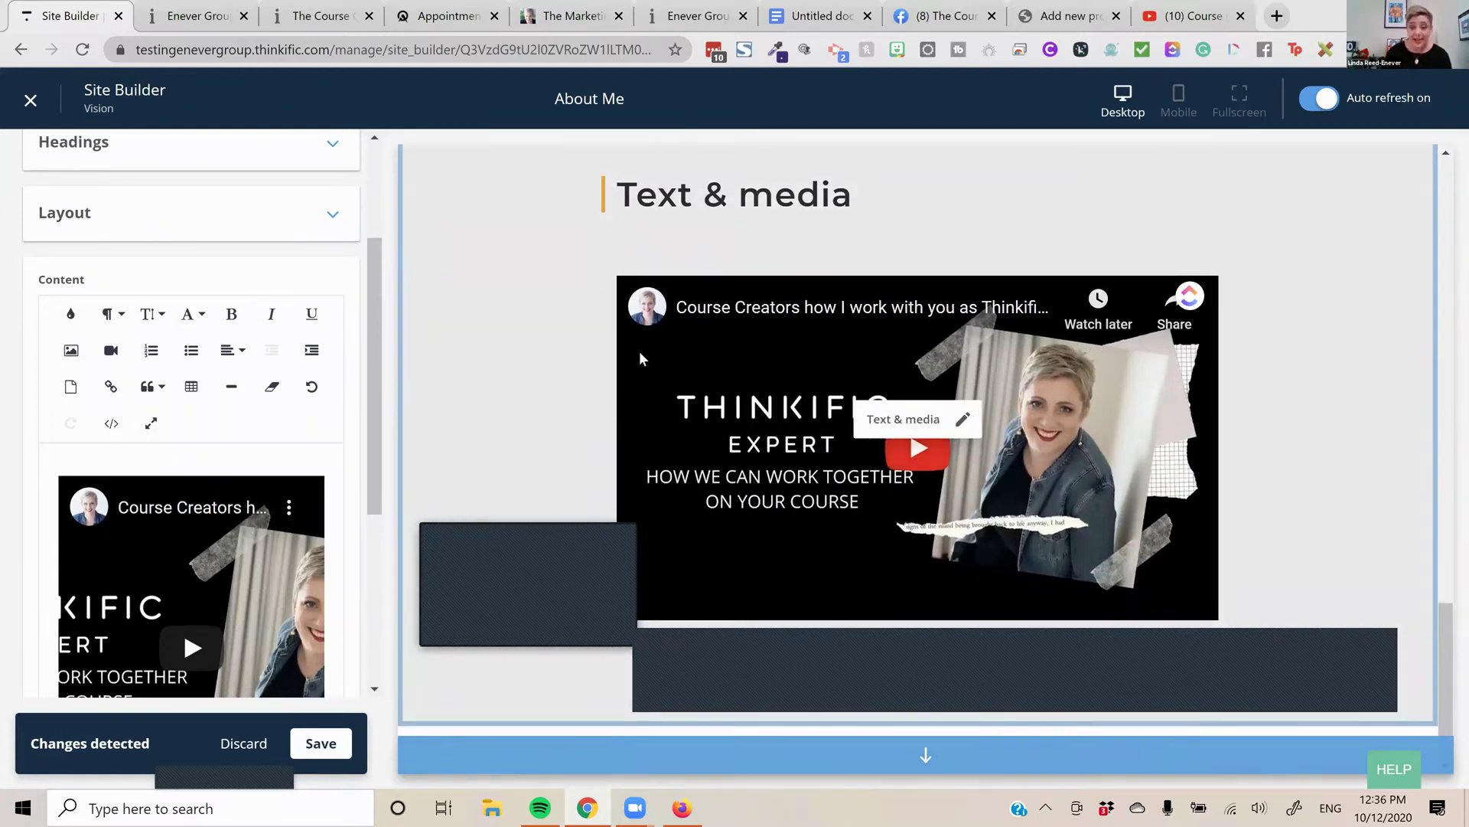
pyautogui.scroll(-3, 218, 489)
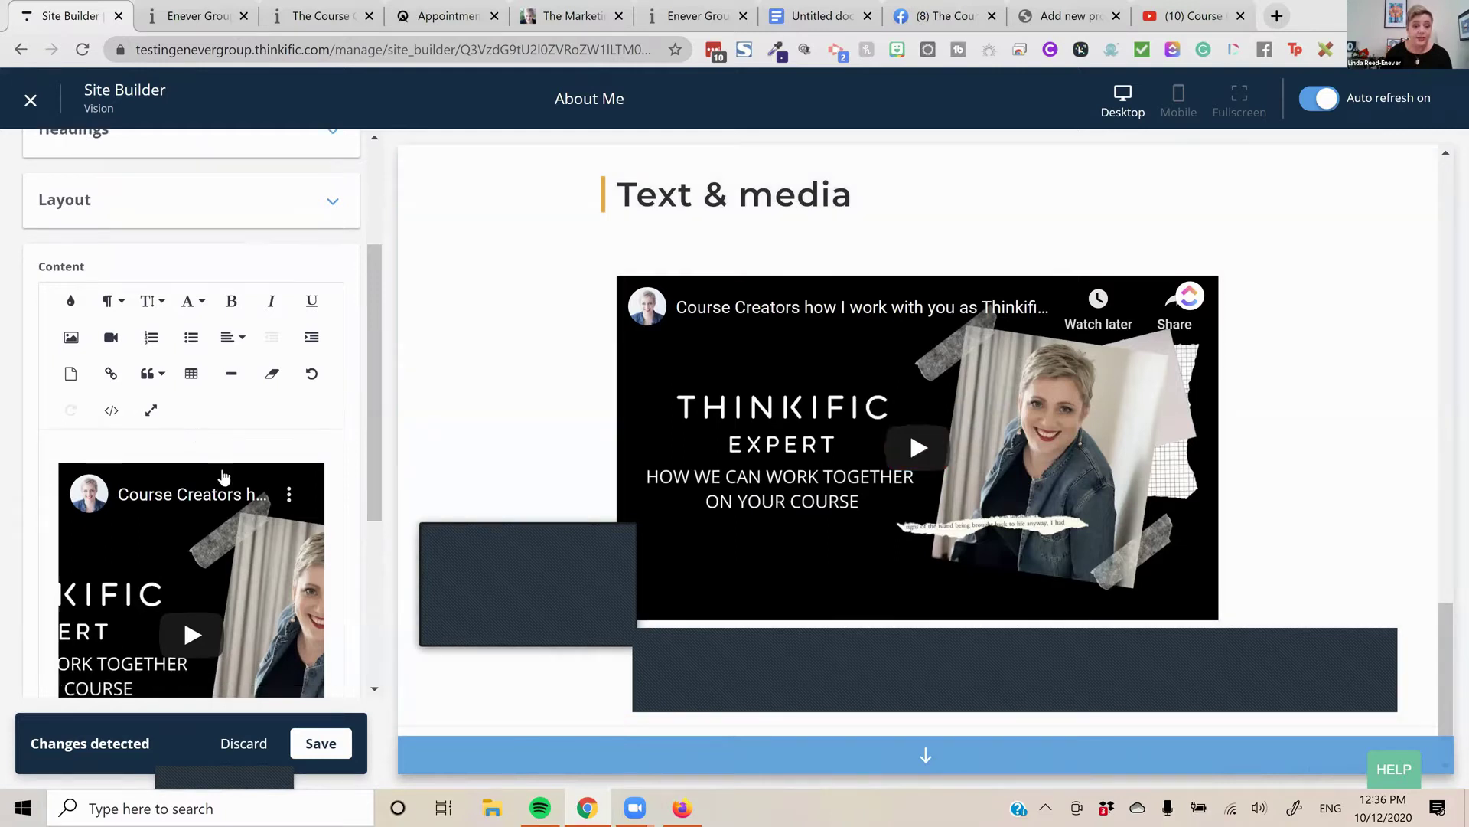
pyautogui.scroll(4, 284, 627)
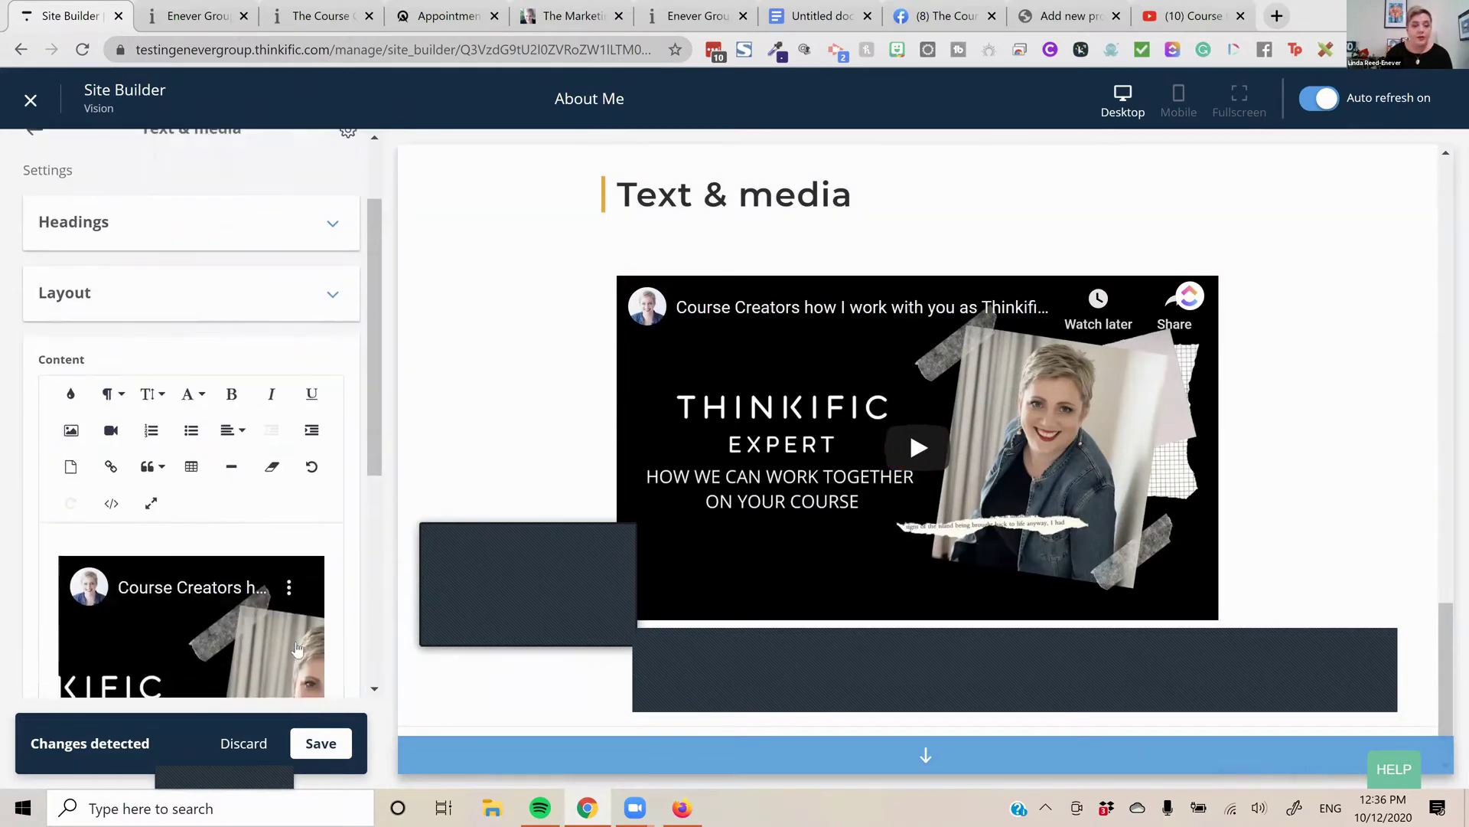
pyautogui.click(318, 748)
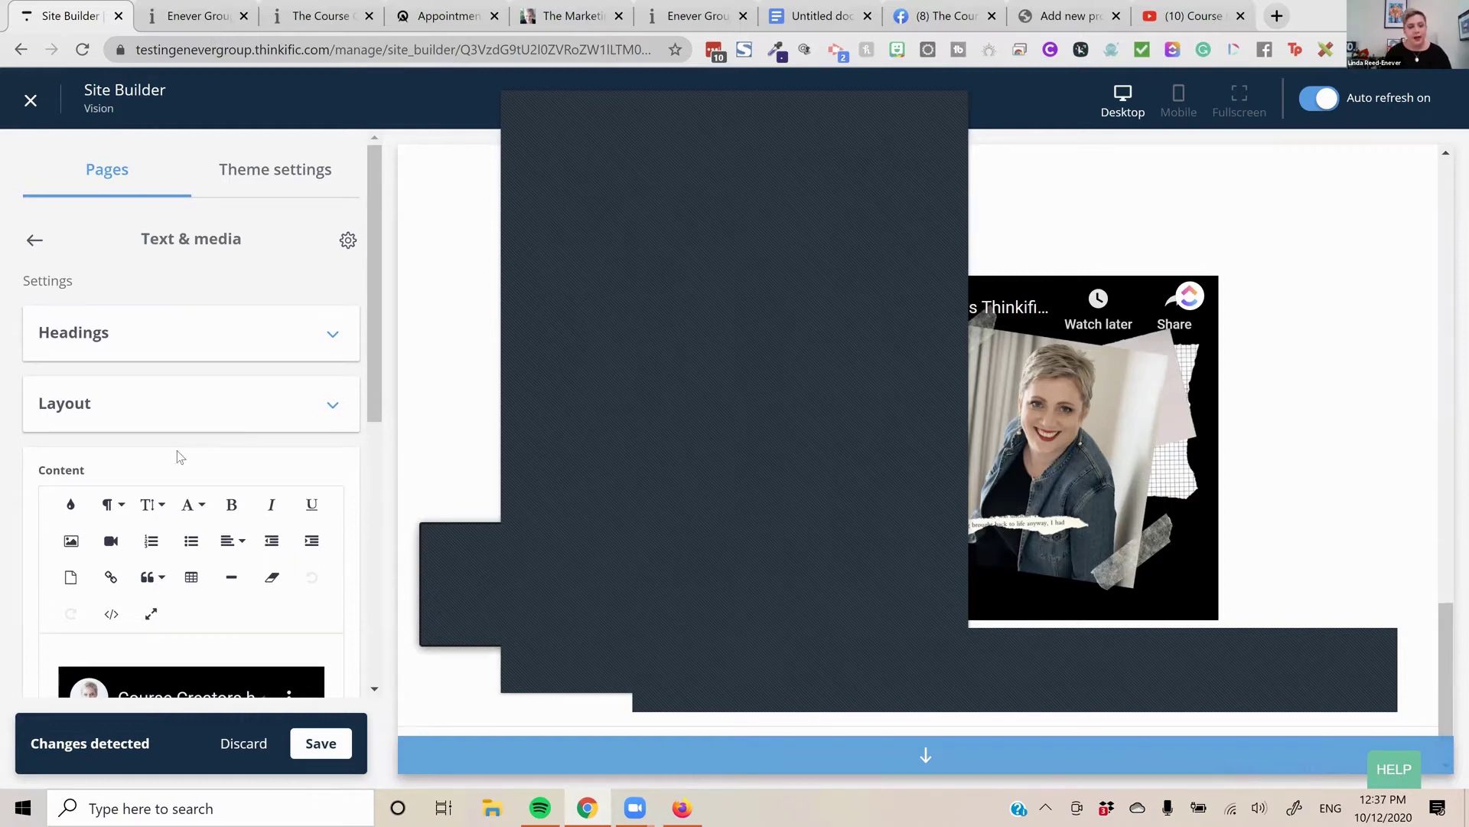
# Return to the About Me sections list and save the pending page changes
pyautogui.click(34, 240)
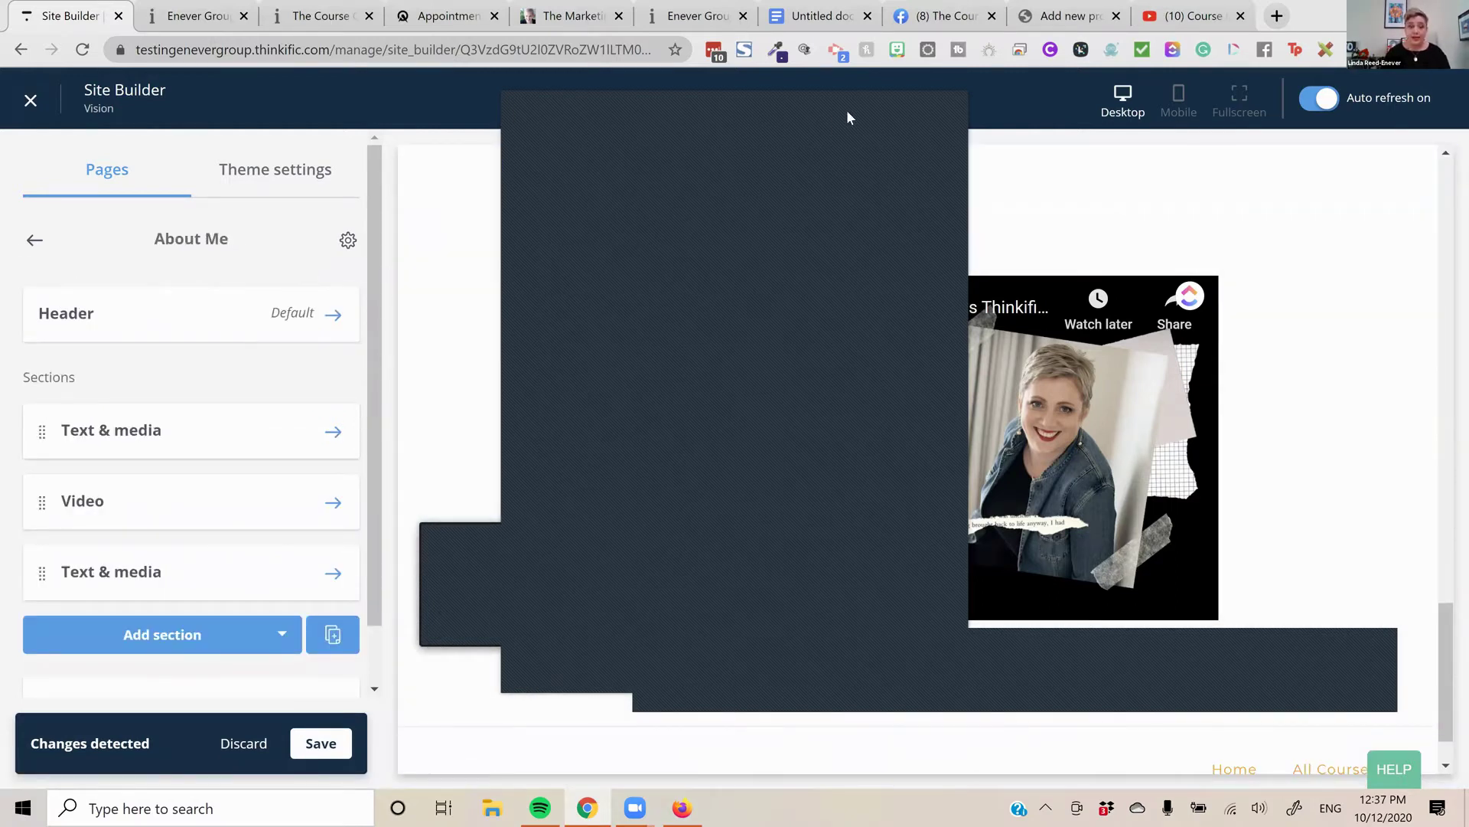
pyautogui.scroll(-1, 164, 525)
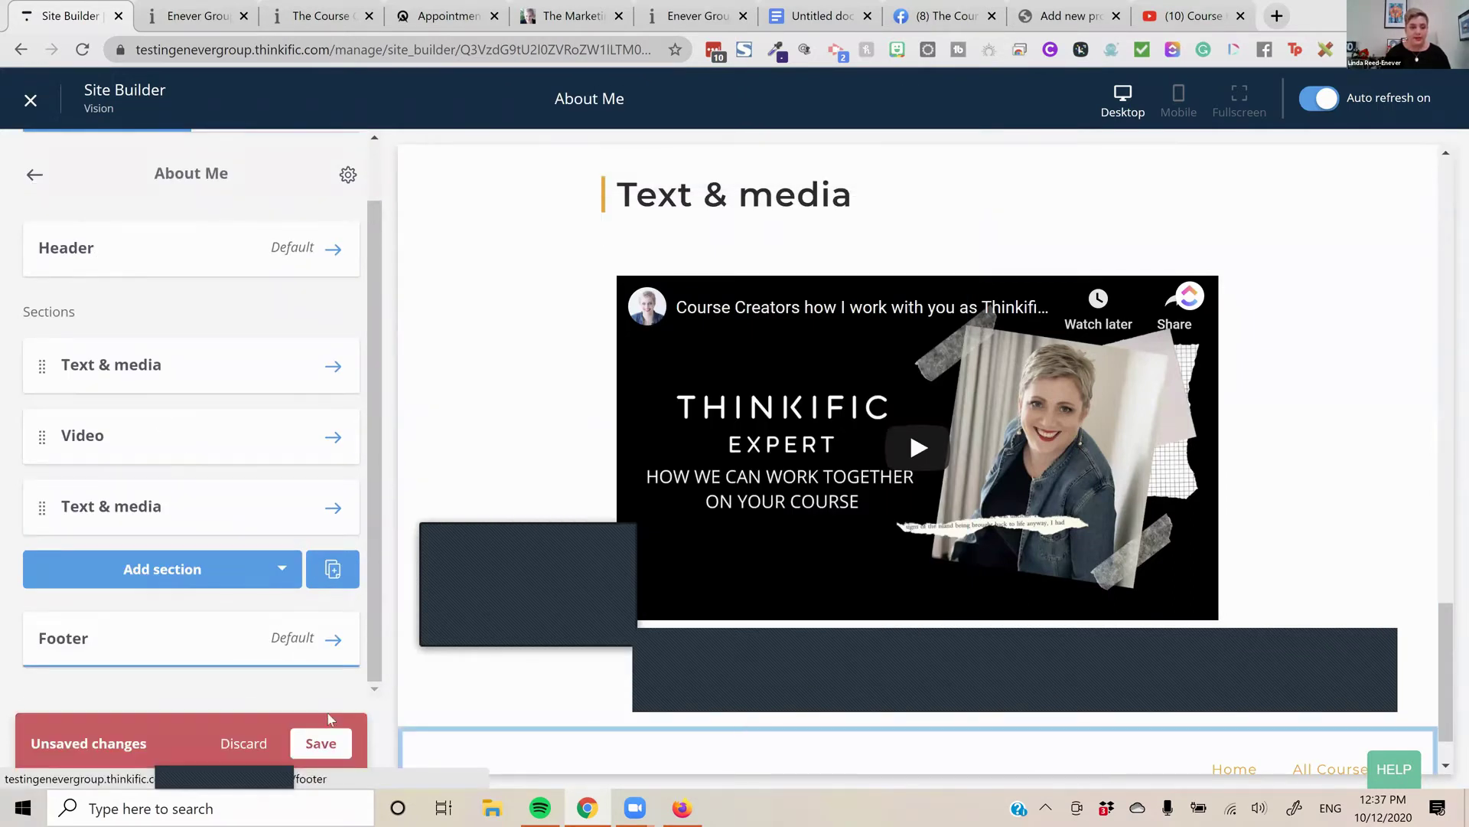
pyautogui.click(326, 744)
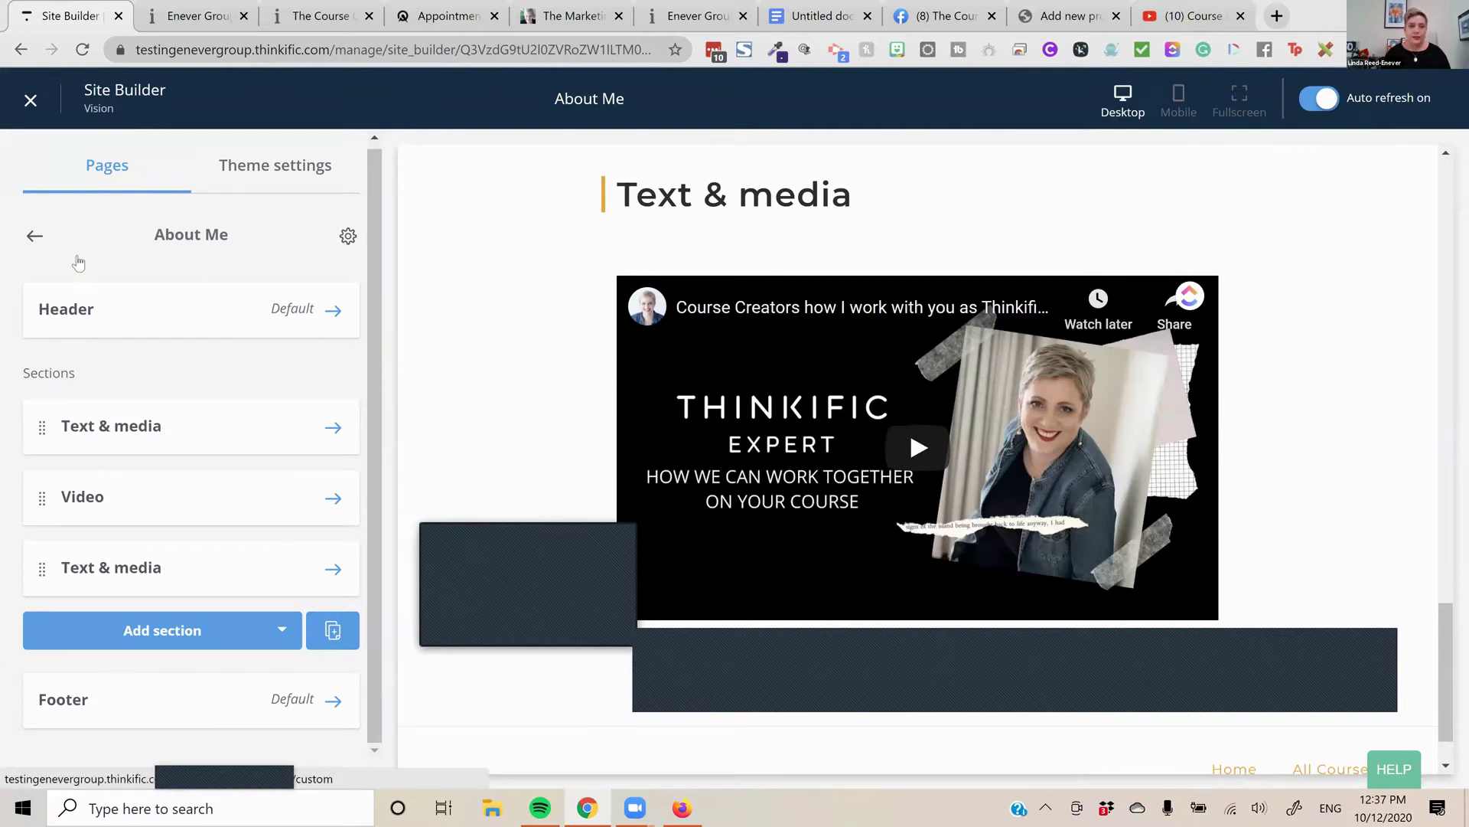
# Create a new custom page titled 'Title', then return to the custom pages list
pyautogui.click(78, 263)
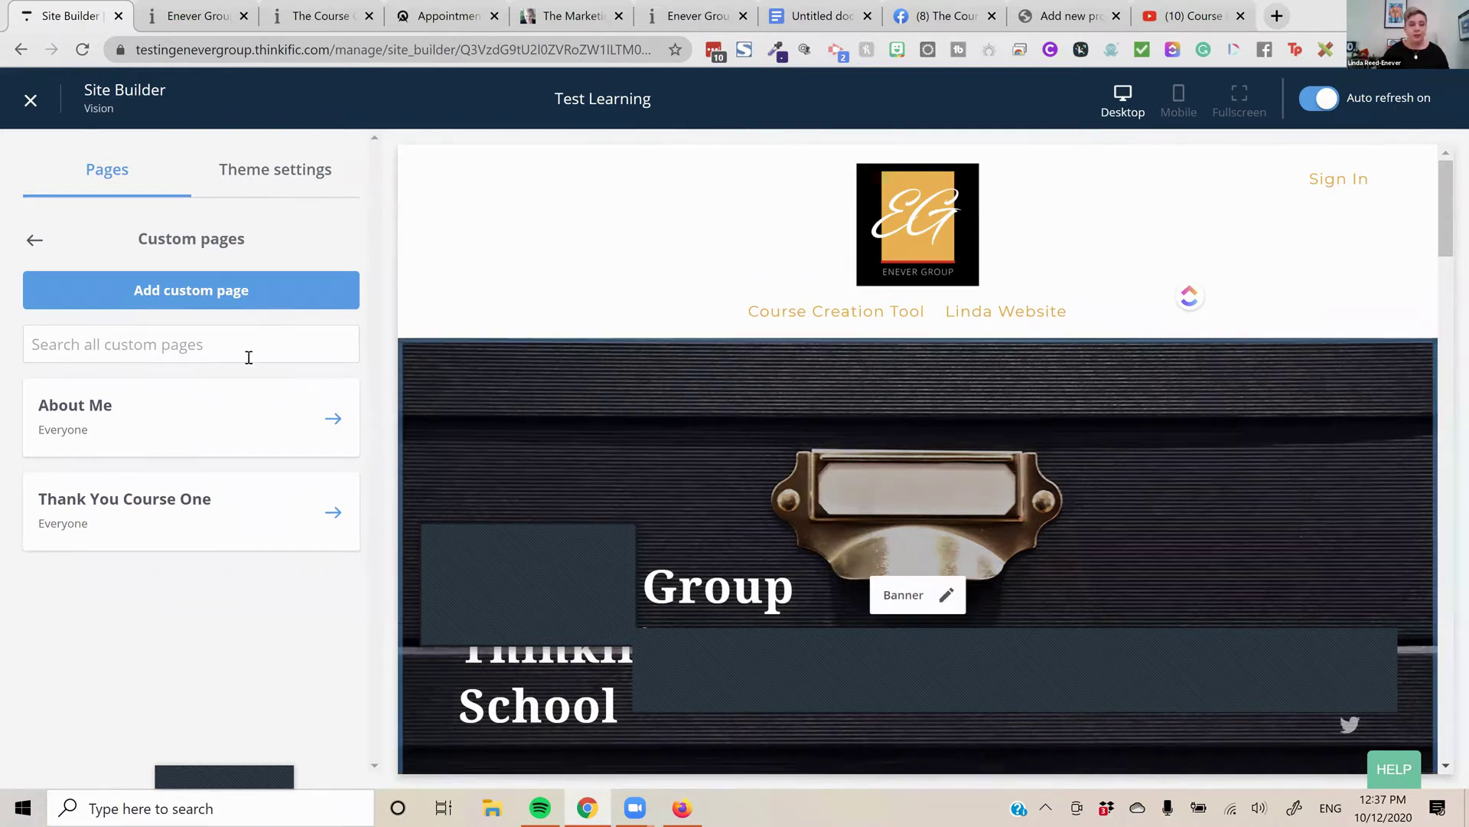
pyautogui.write('Te')
pyautogui.press('BackSpace')
pyautogui.write('itle')
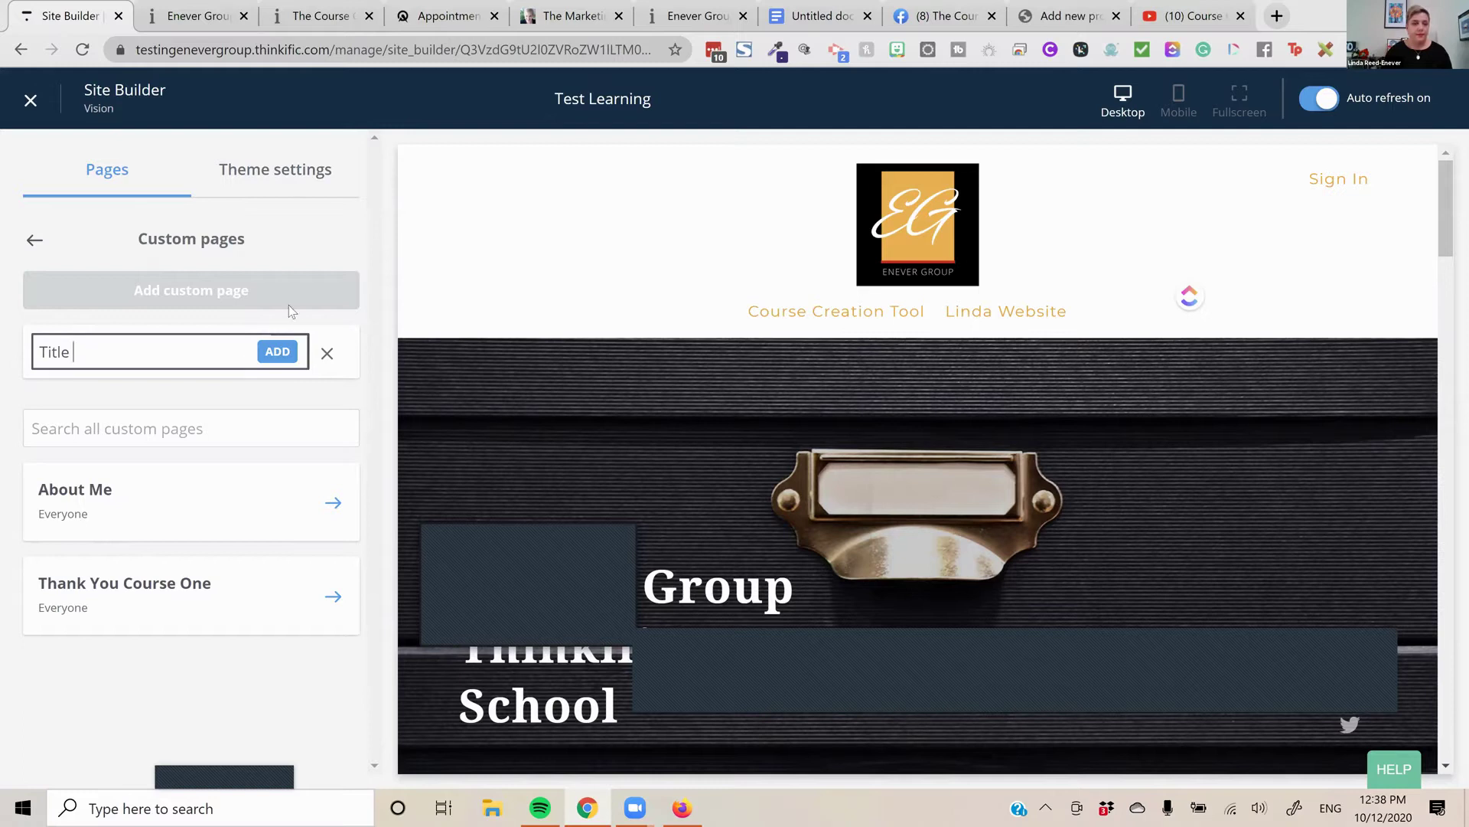
pyautogui.click(297, 351)
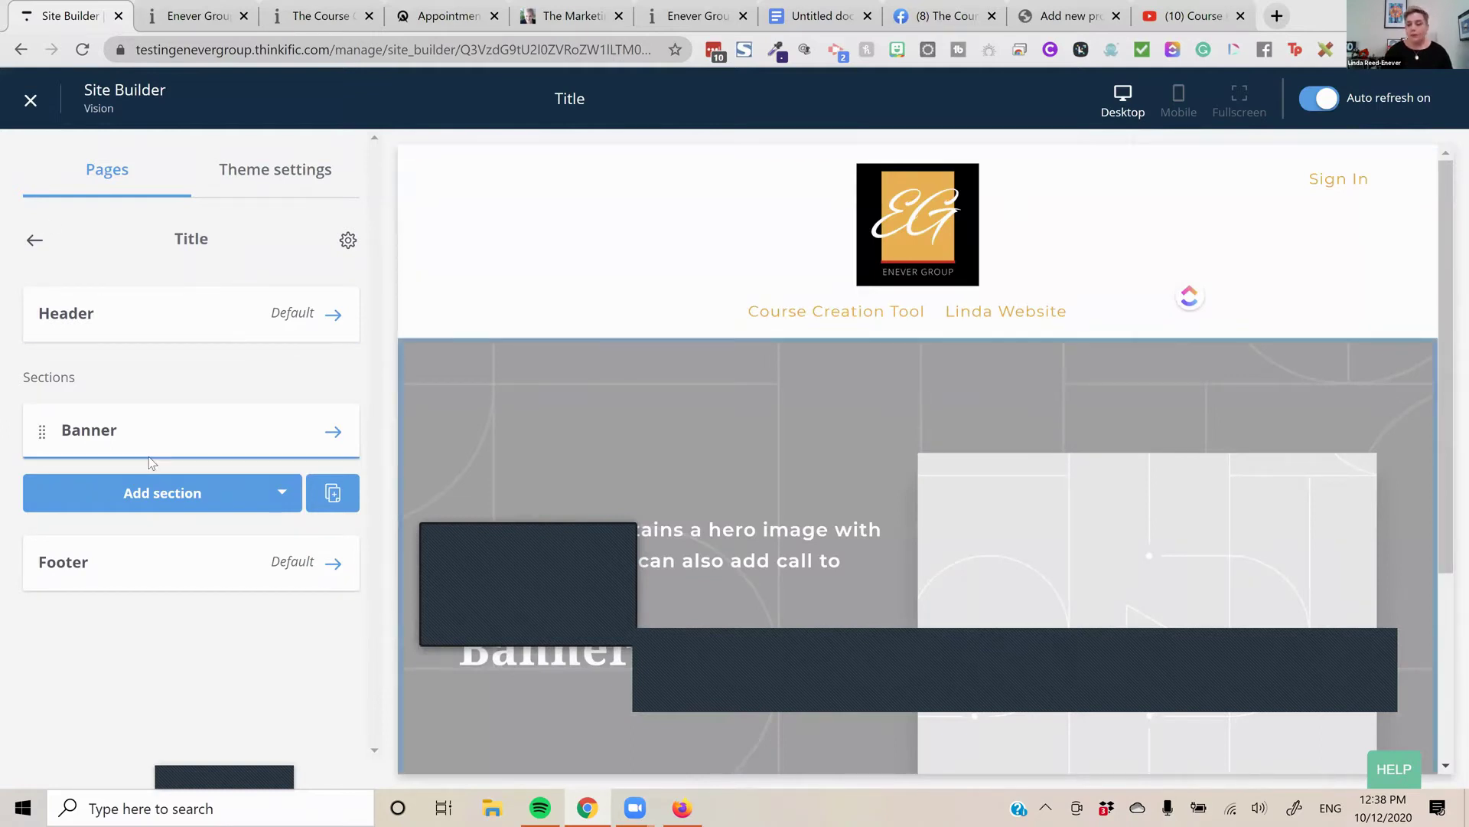
pyautogui.click(35, 240)
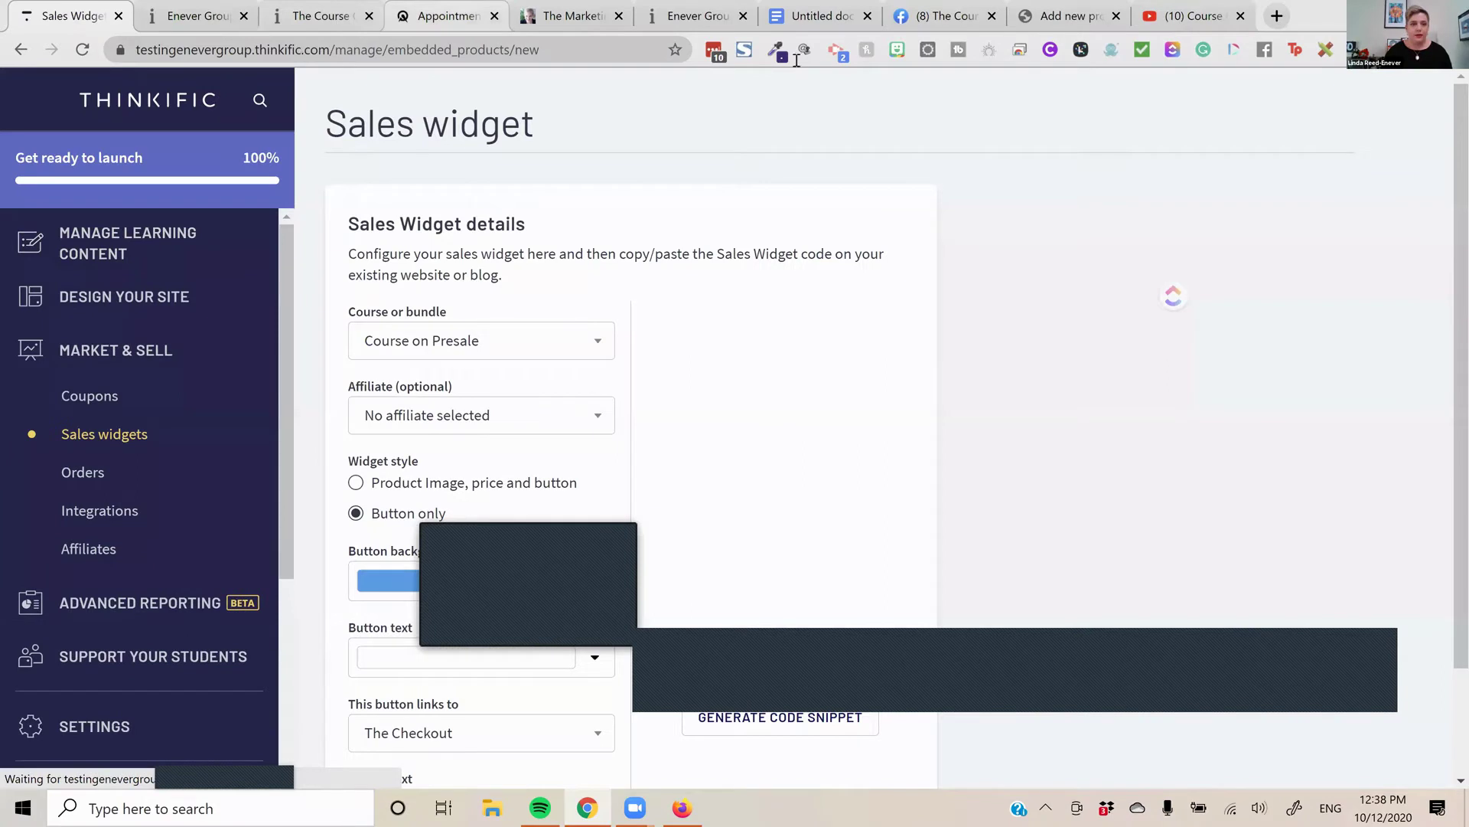
# In the Enever Group tab, load the school homepage by trimming the address to its root URL
pyautogui.hotkey('ctrl', 'Tab')
pyautogui.moveTo(301, 49); pyautogui.dragTo(673, 50)
pyautogui.press('BackSpace')
pyautogui.press('BackSpace')
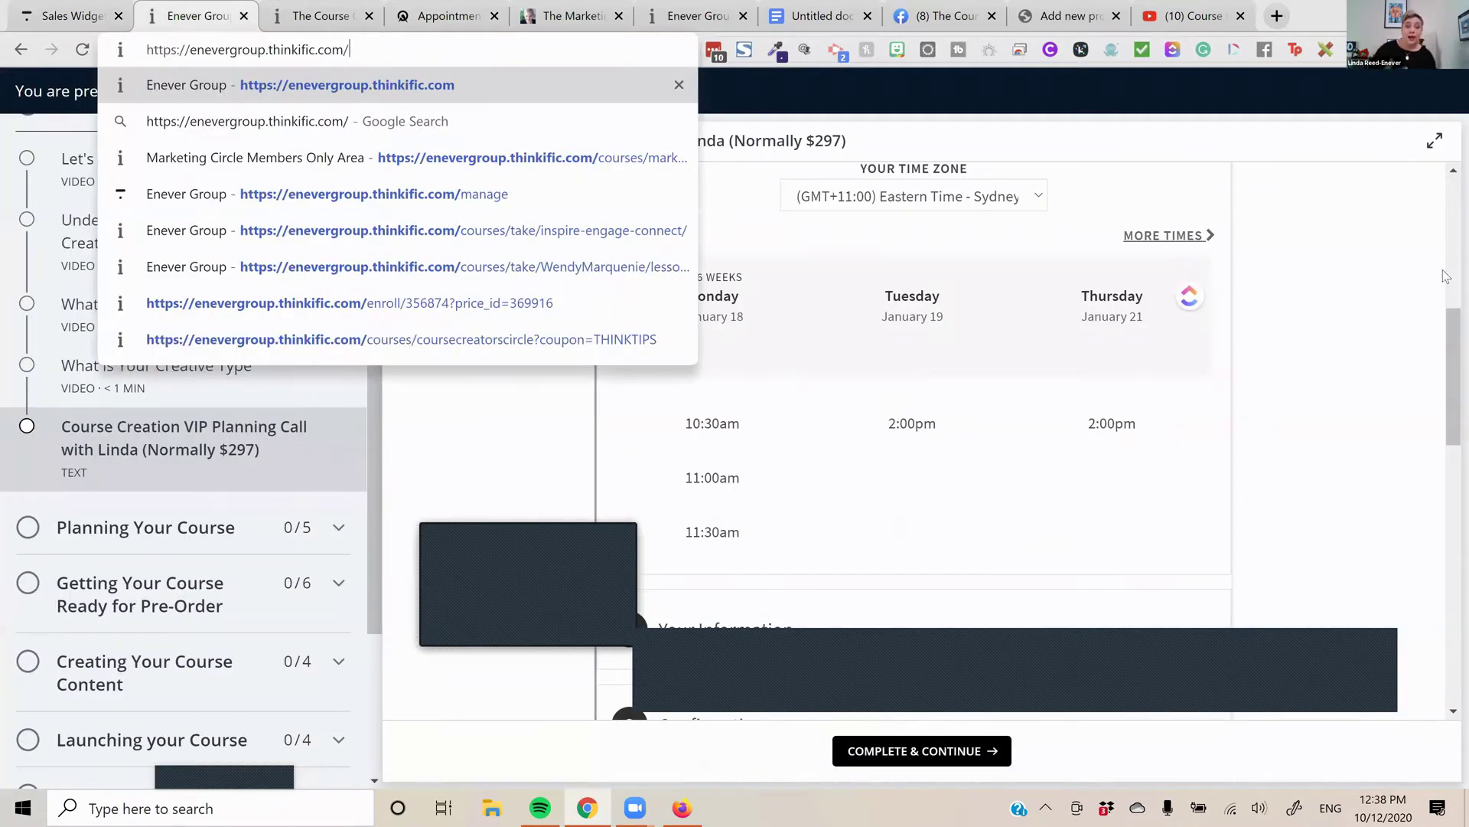
pyautogui.press('Return')
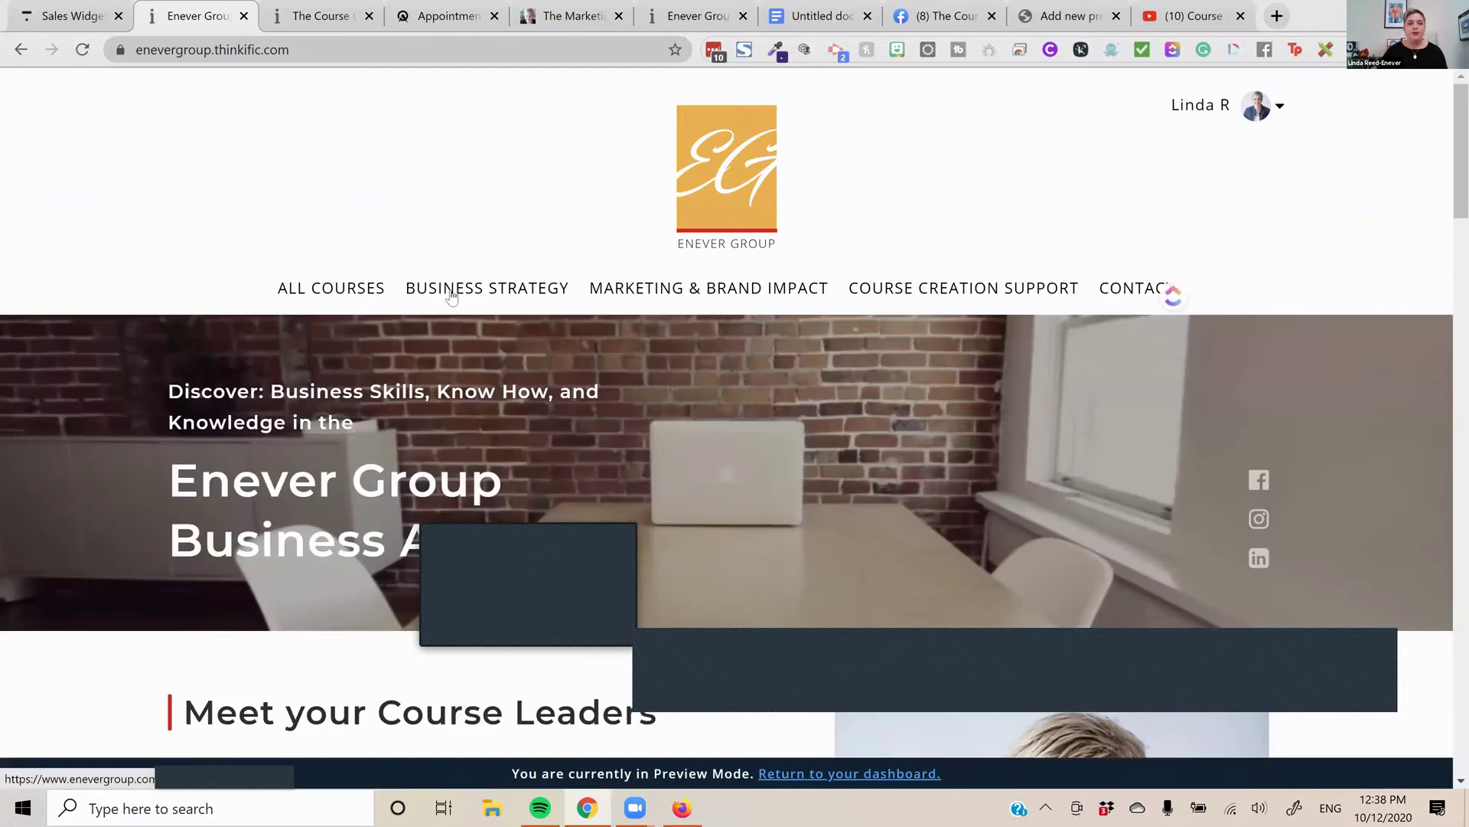
pyautogui.rightClick(459, 297)
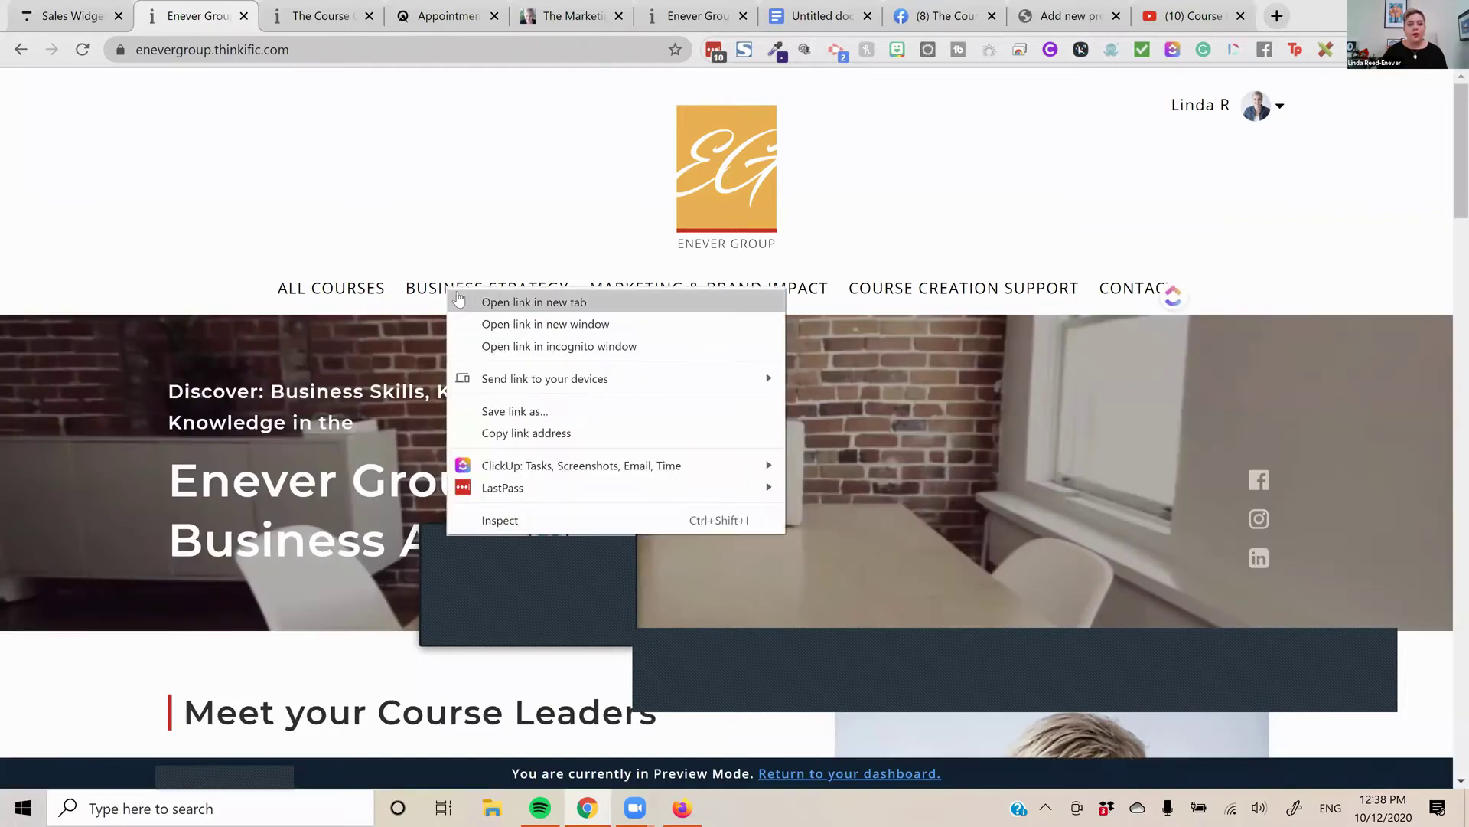
pyautogui.press('Escape')
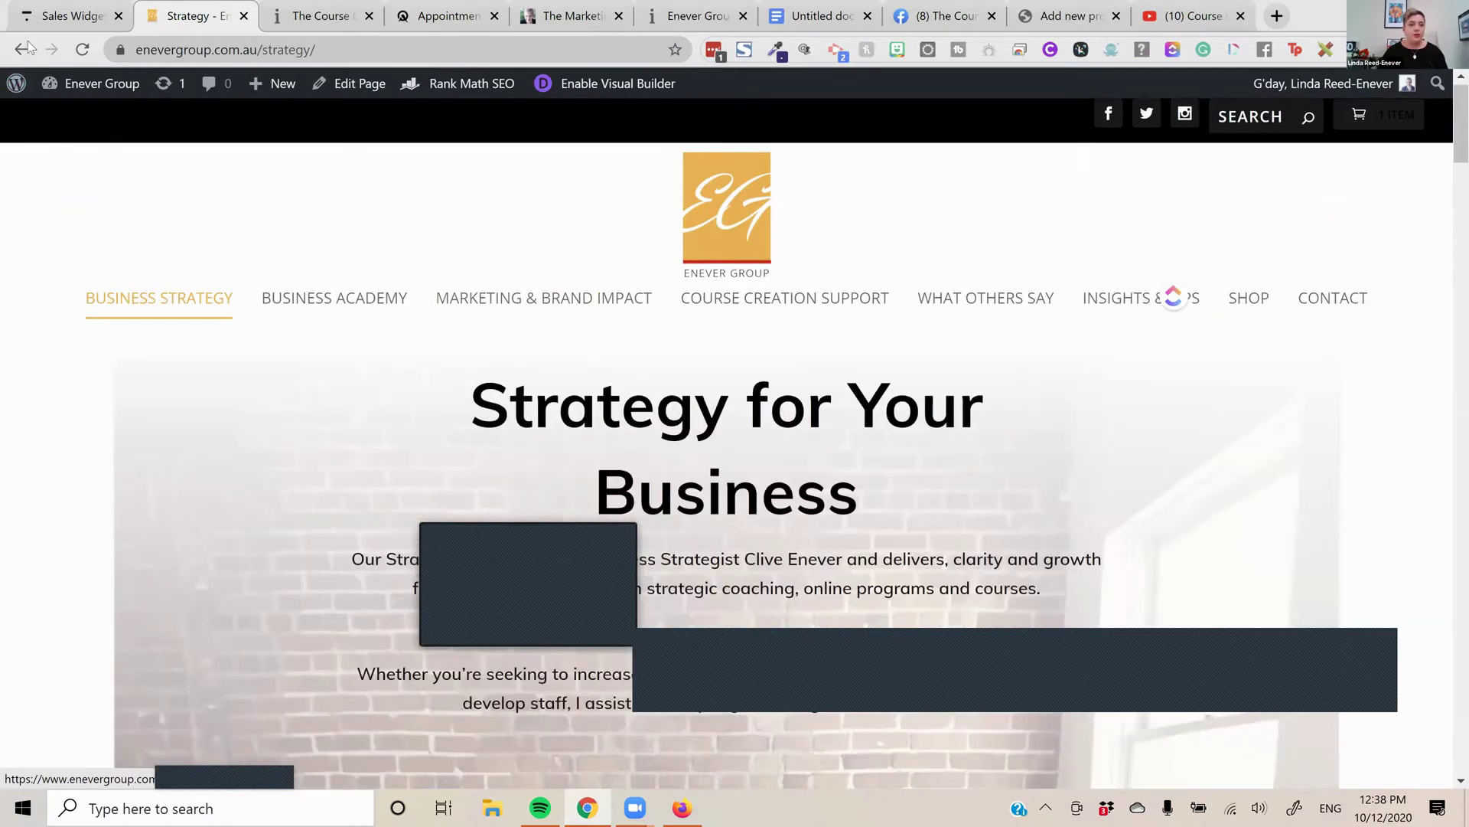
# Go back from the Strategy page to the Enever Group school homepage
pyautogui.click(25, 49)
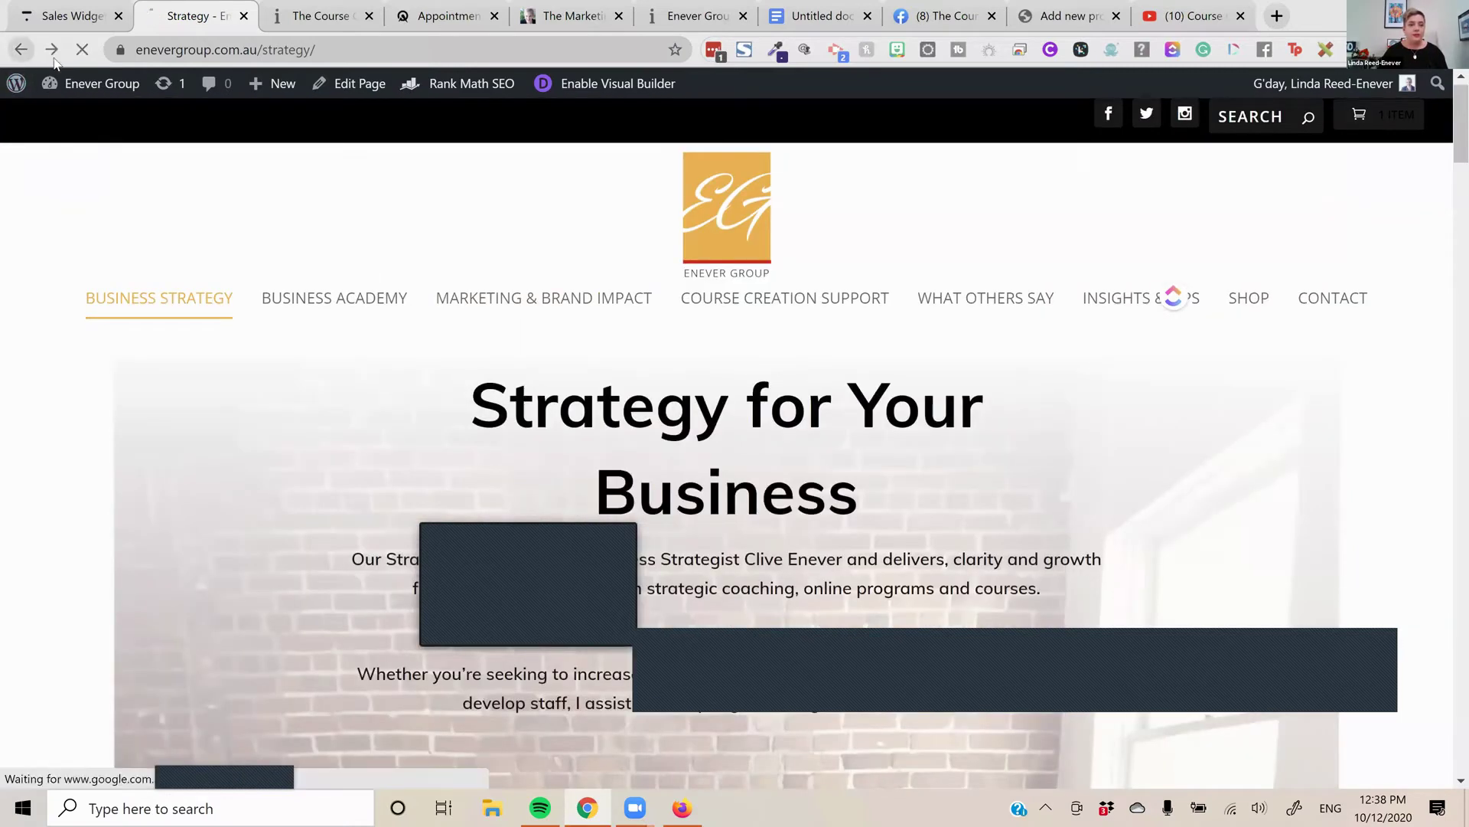
pyautogui.moveTo(126, 92)
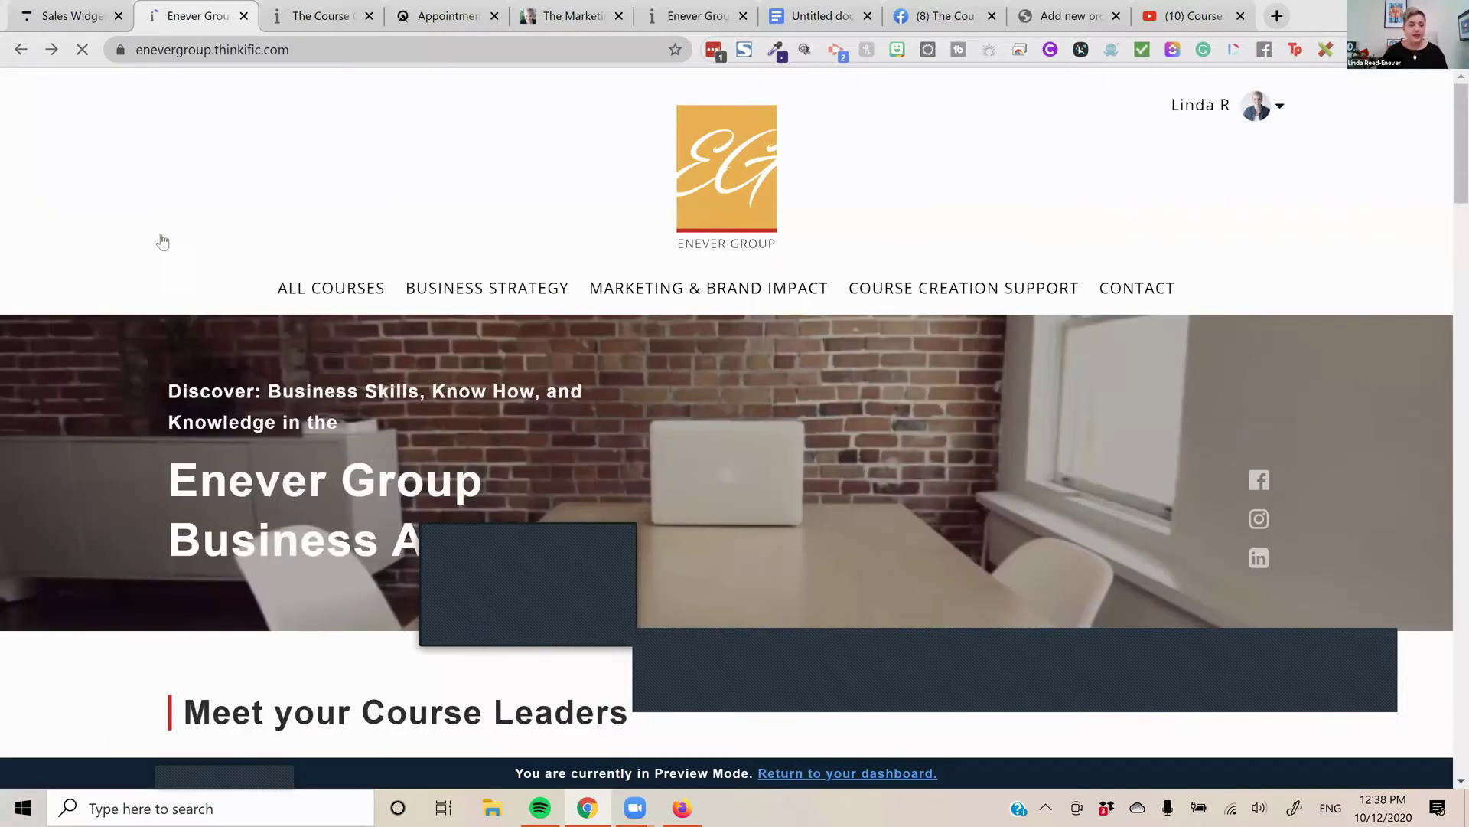
# In the Sales widget tab, open the Theme library under Design Your Site
pyautogui.hotkey('ctrl', 'shift', 'Tab')
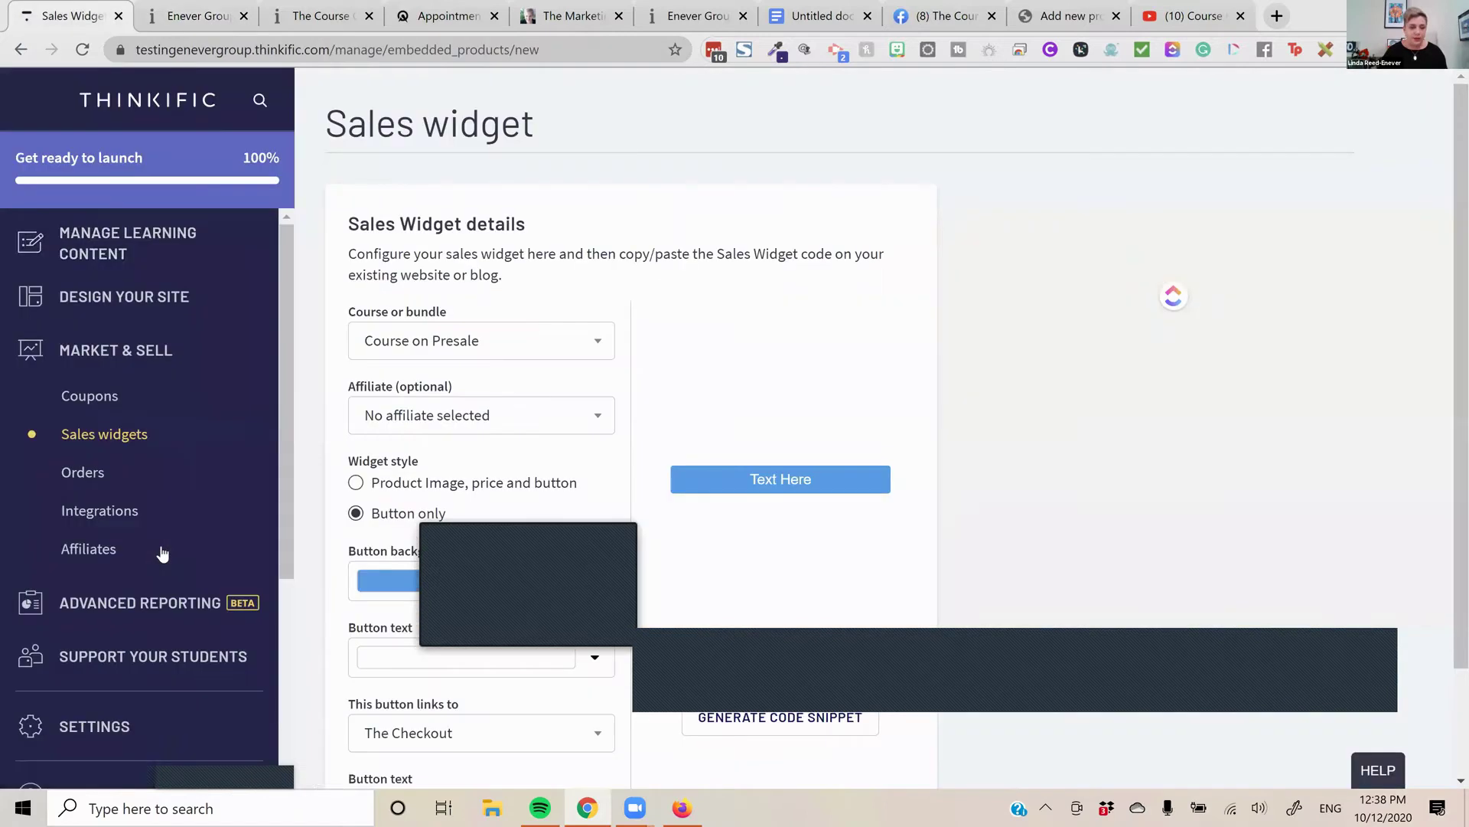
pyautogui.scroll(-3, 157, 520)
pyautogui.scroll(-1, 170, 473)
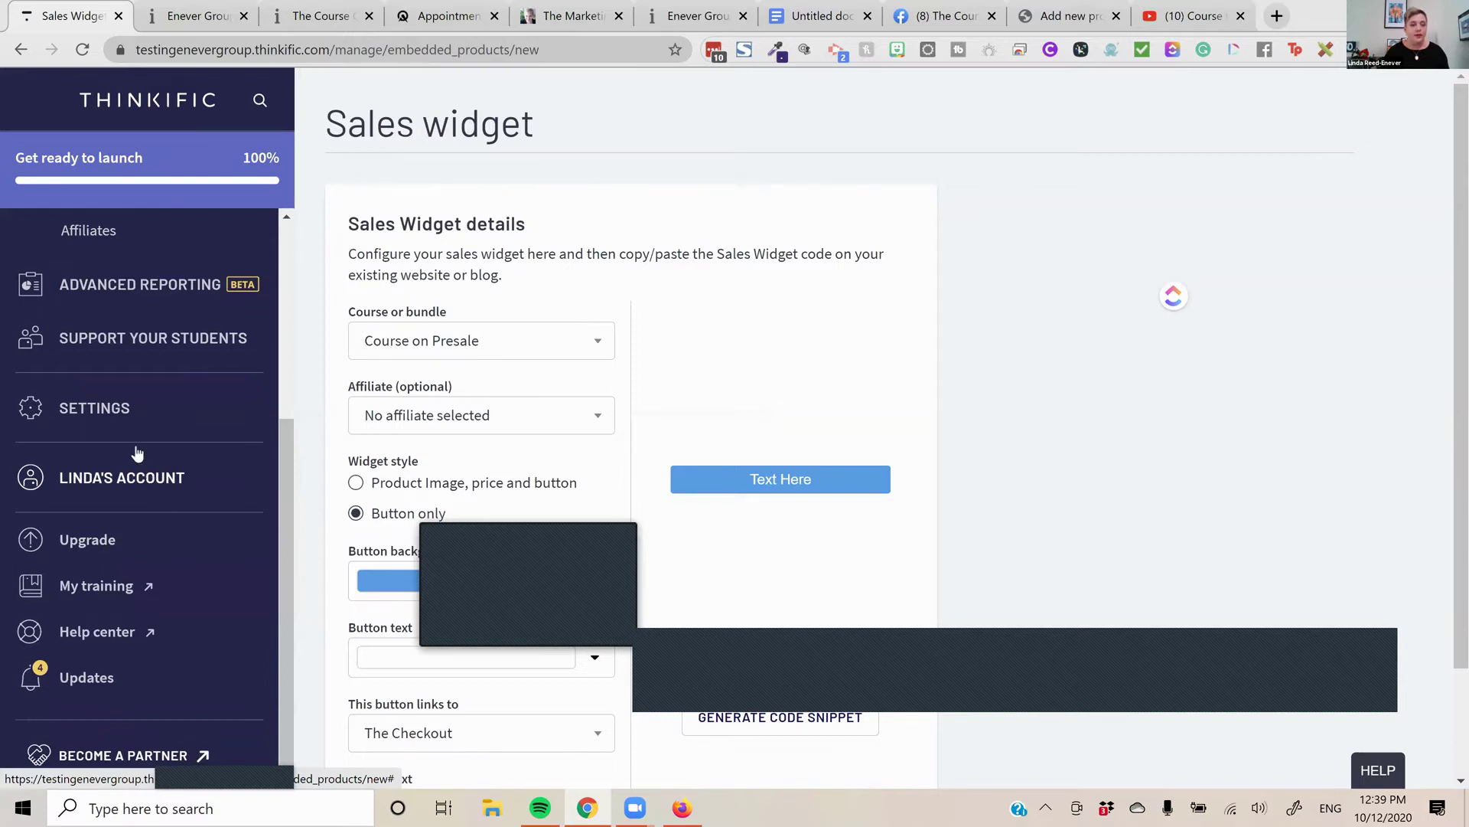
pyautogui.scroll(4, 122, 300)
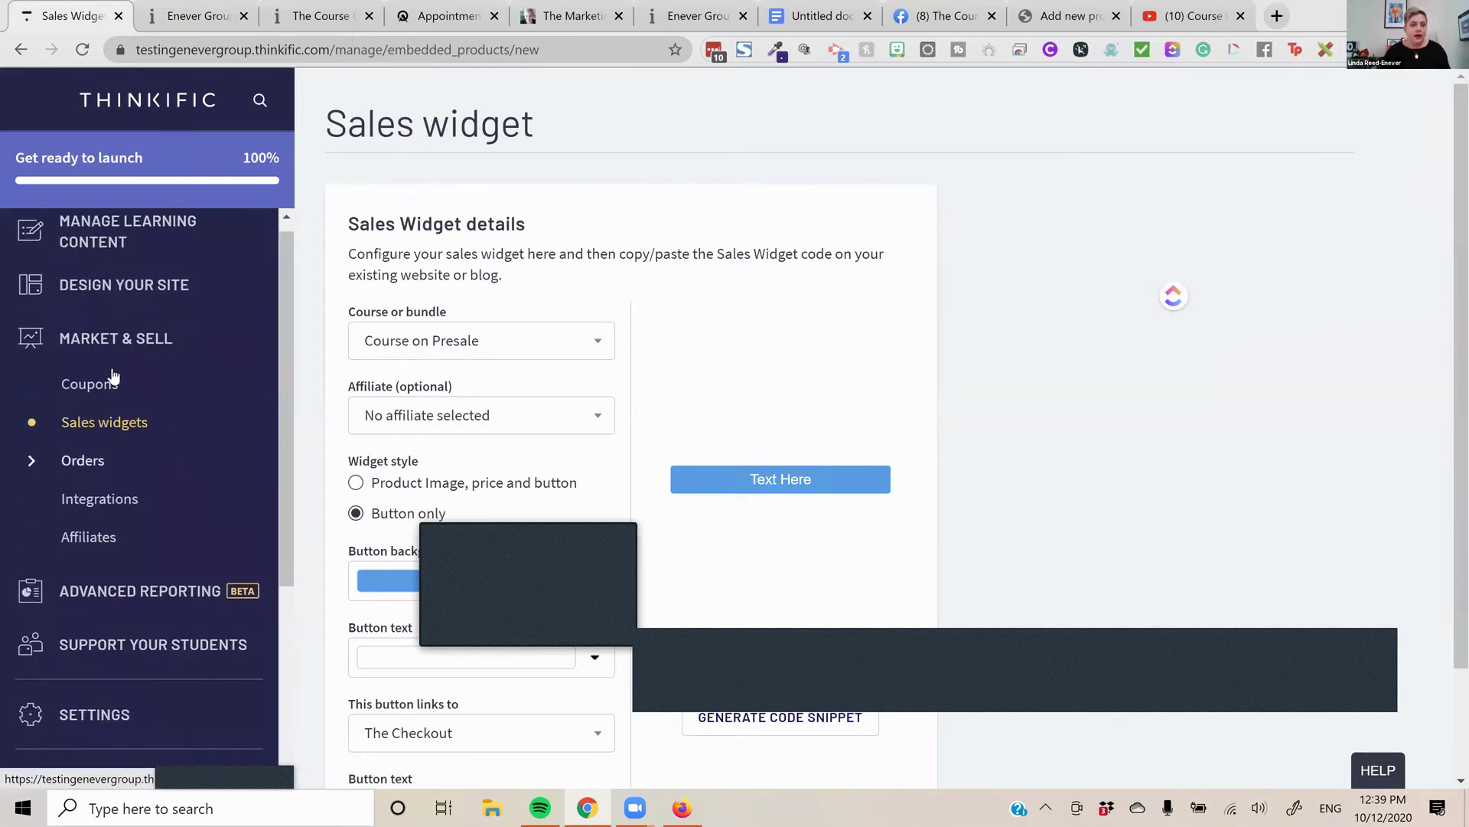
pyautogui.scroll(-2, 111, 337)
pyautogui.scroll(-1, 116, 288)
pyautogui.scroll(4, 117, 288)
pyautogui.click(123, 297)
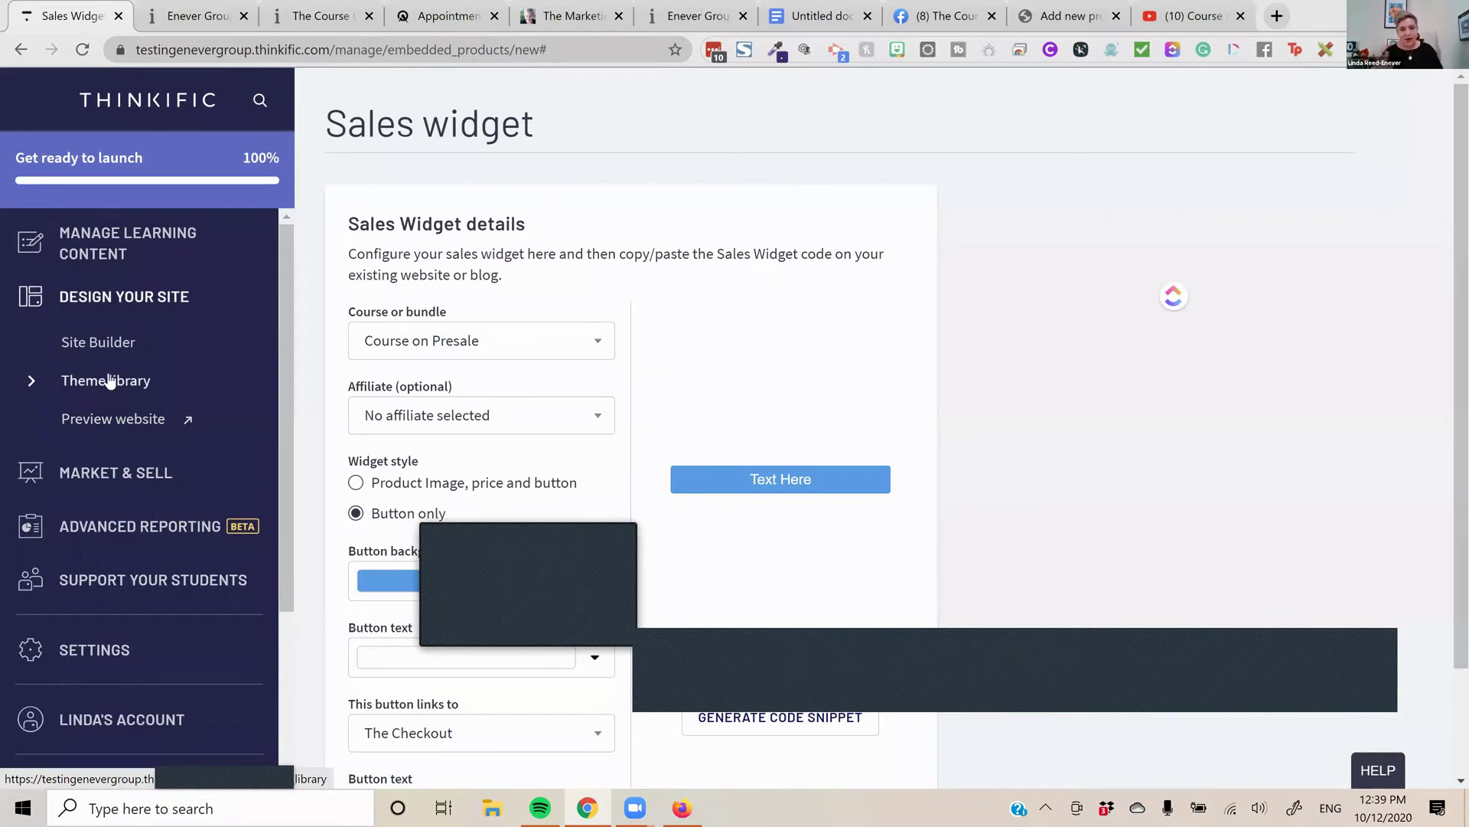
pyautogui.click(109, 381)
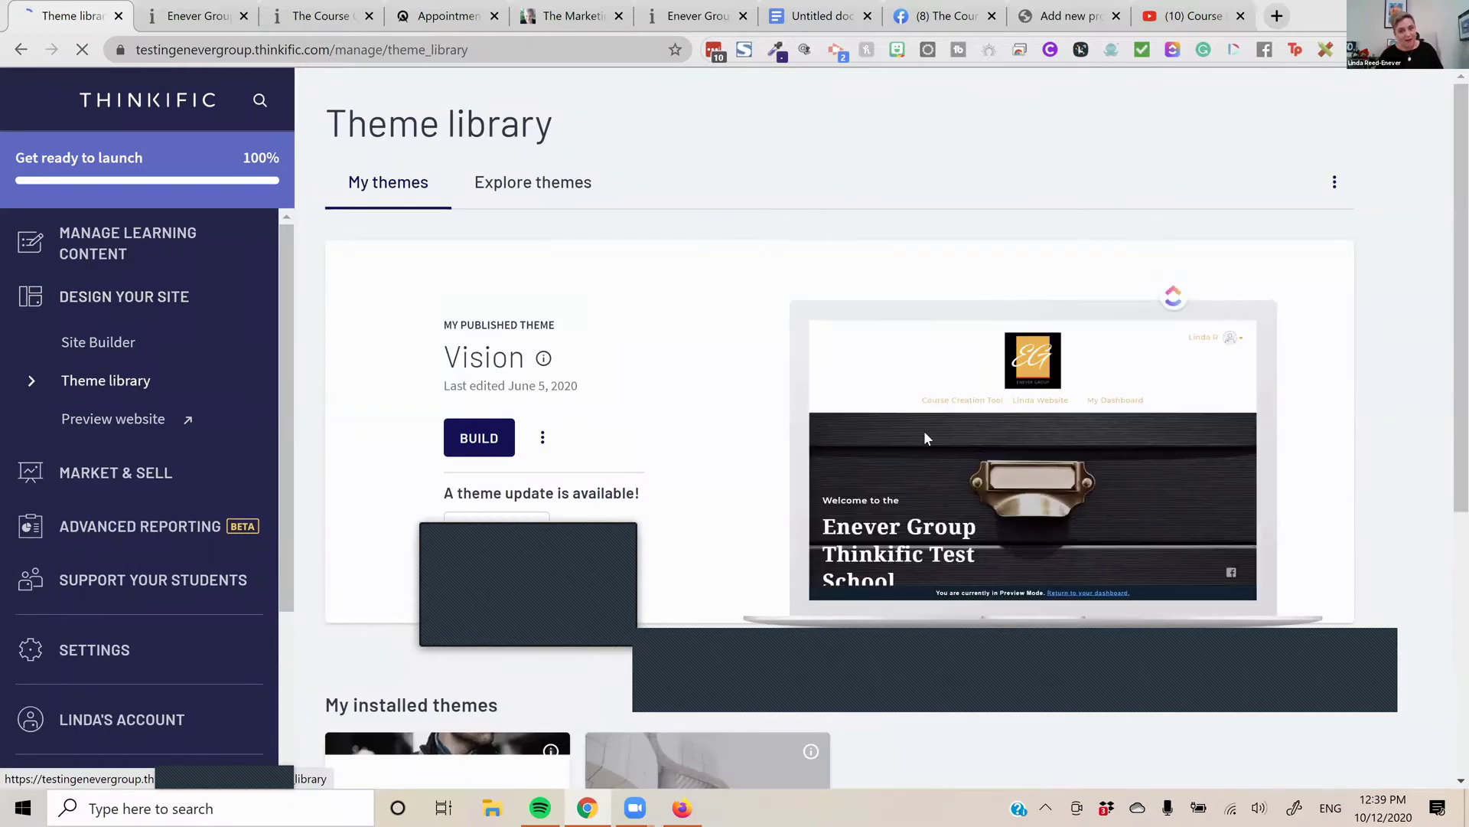
# Update the published Vision theme, acknowledging that code customizations will be lost
pyautogui.scroll(-3, 671, 452)
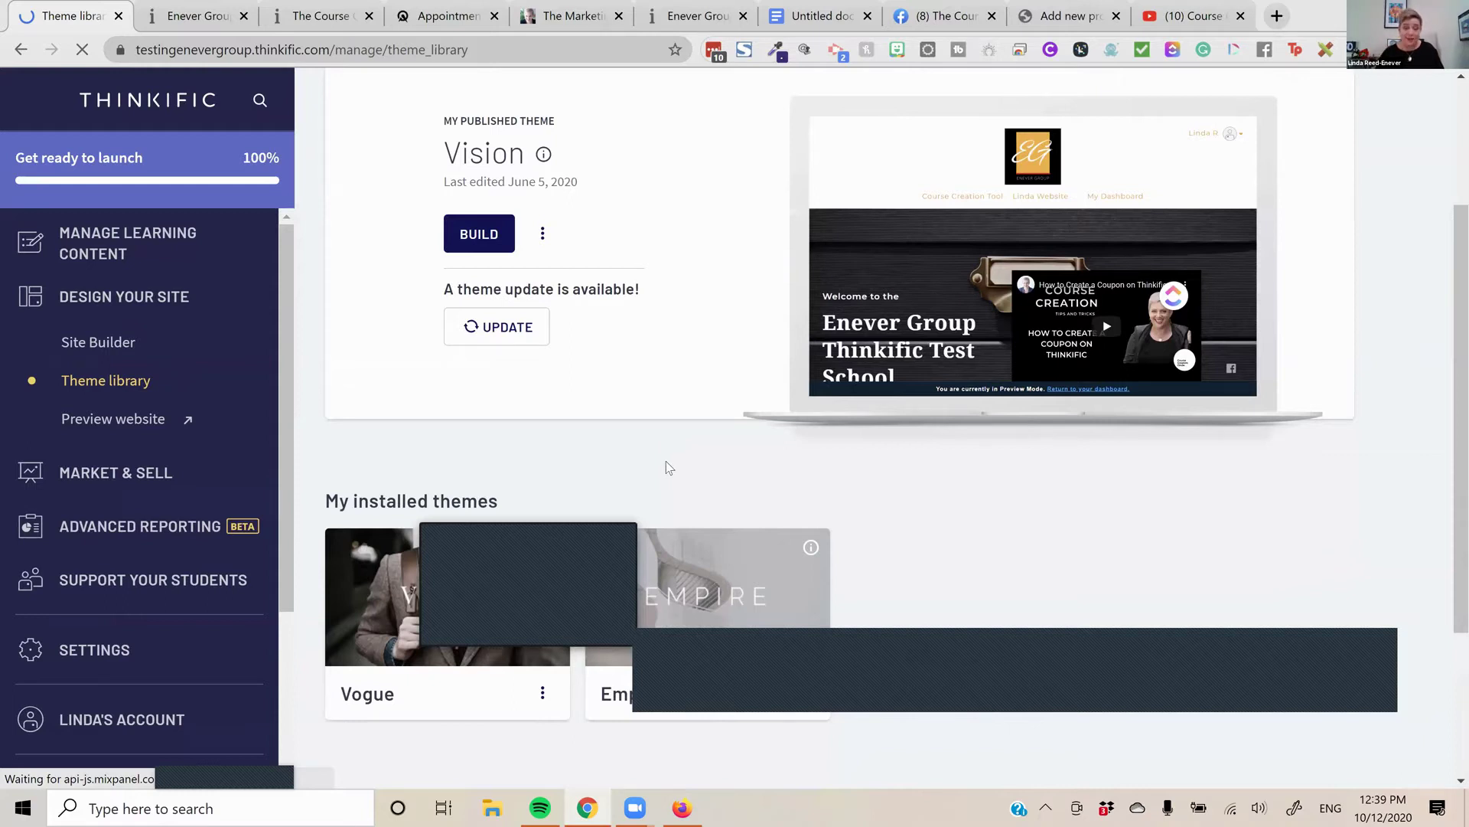
pyautogui.scroll(-1, 669, 467)
pyautogui.scroll(1, 561, 266)
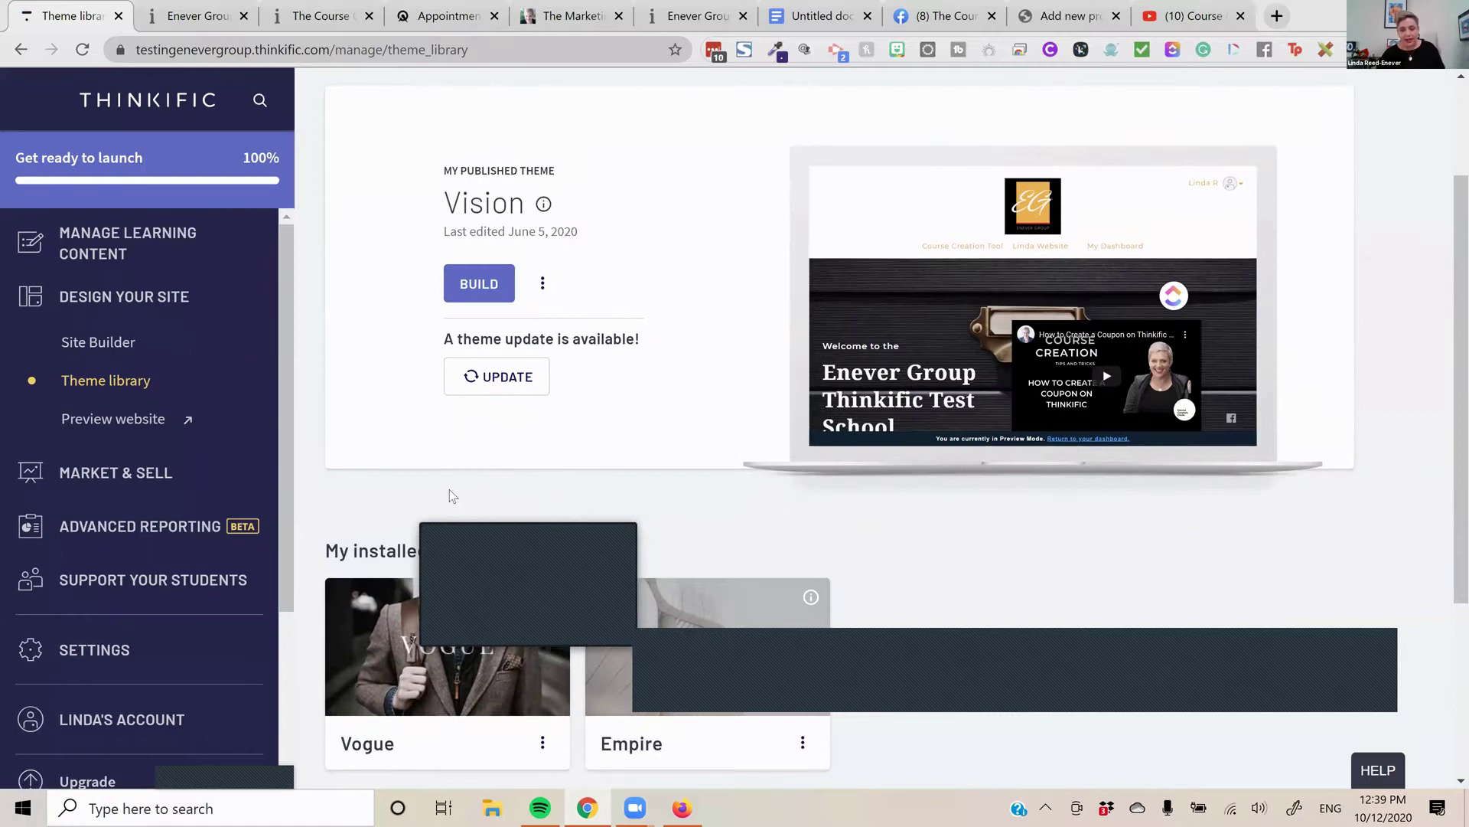
pyautogui.click(483, 387)
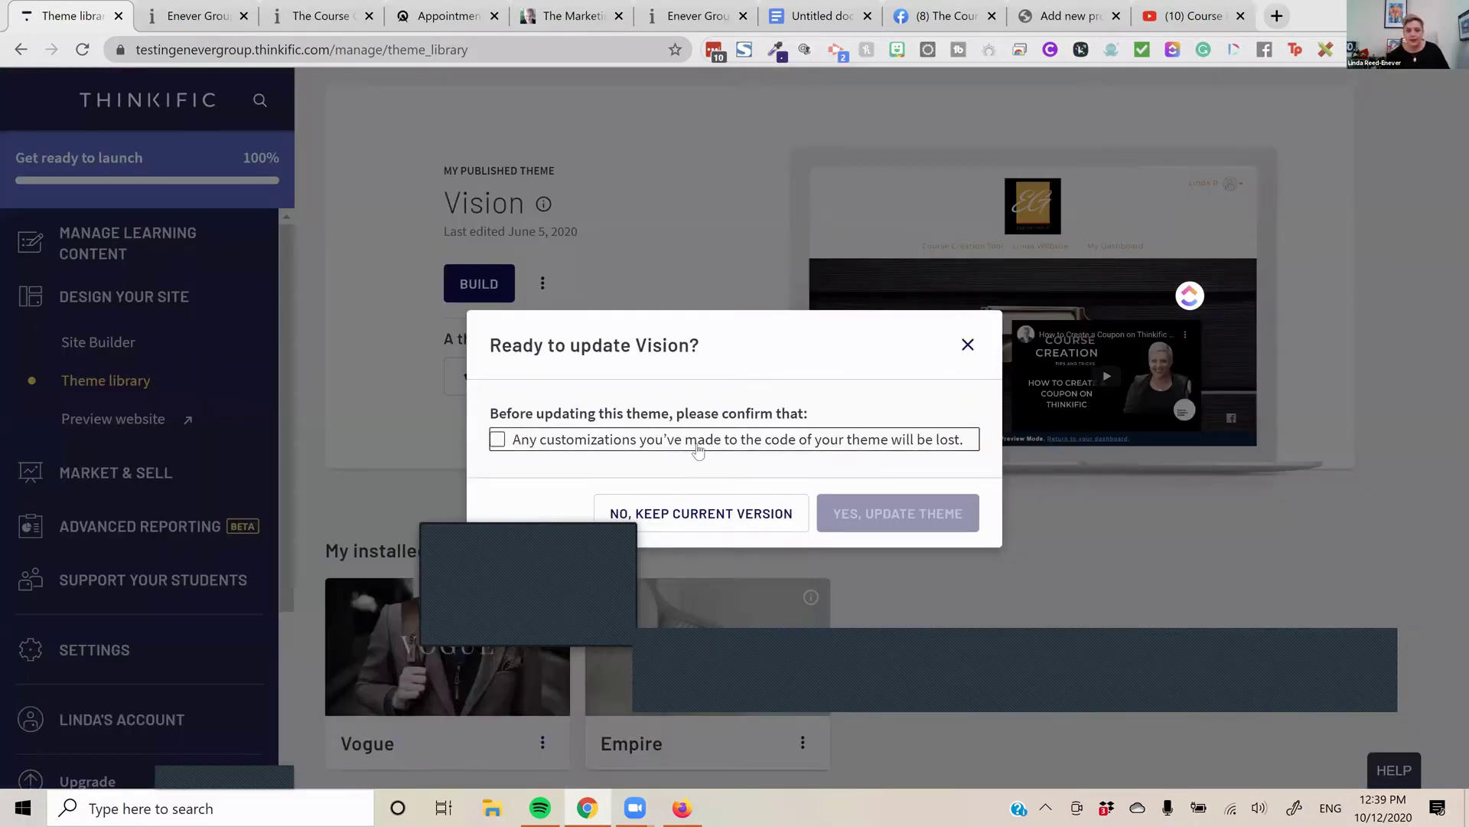
pyautogui.click(698, 447)
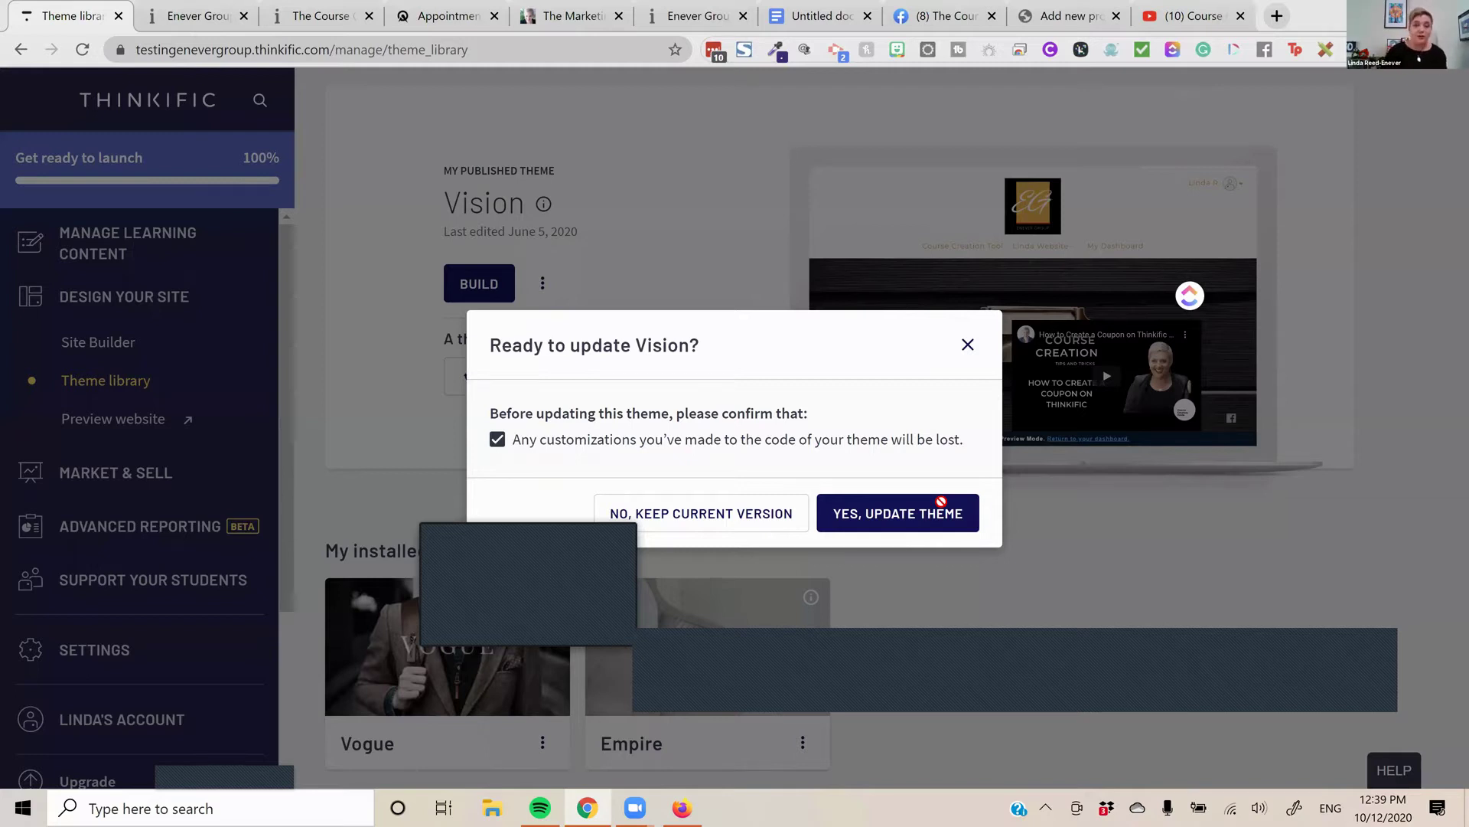
pyautogui.click(942, 505)
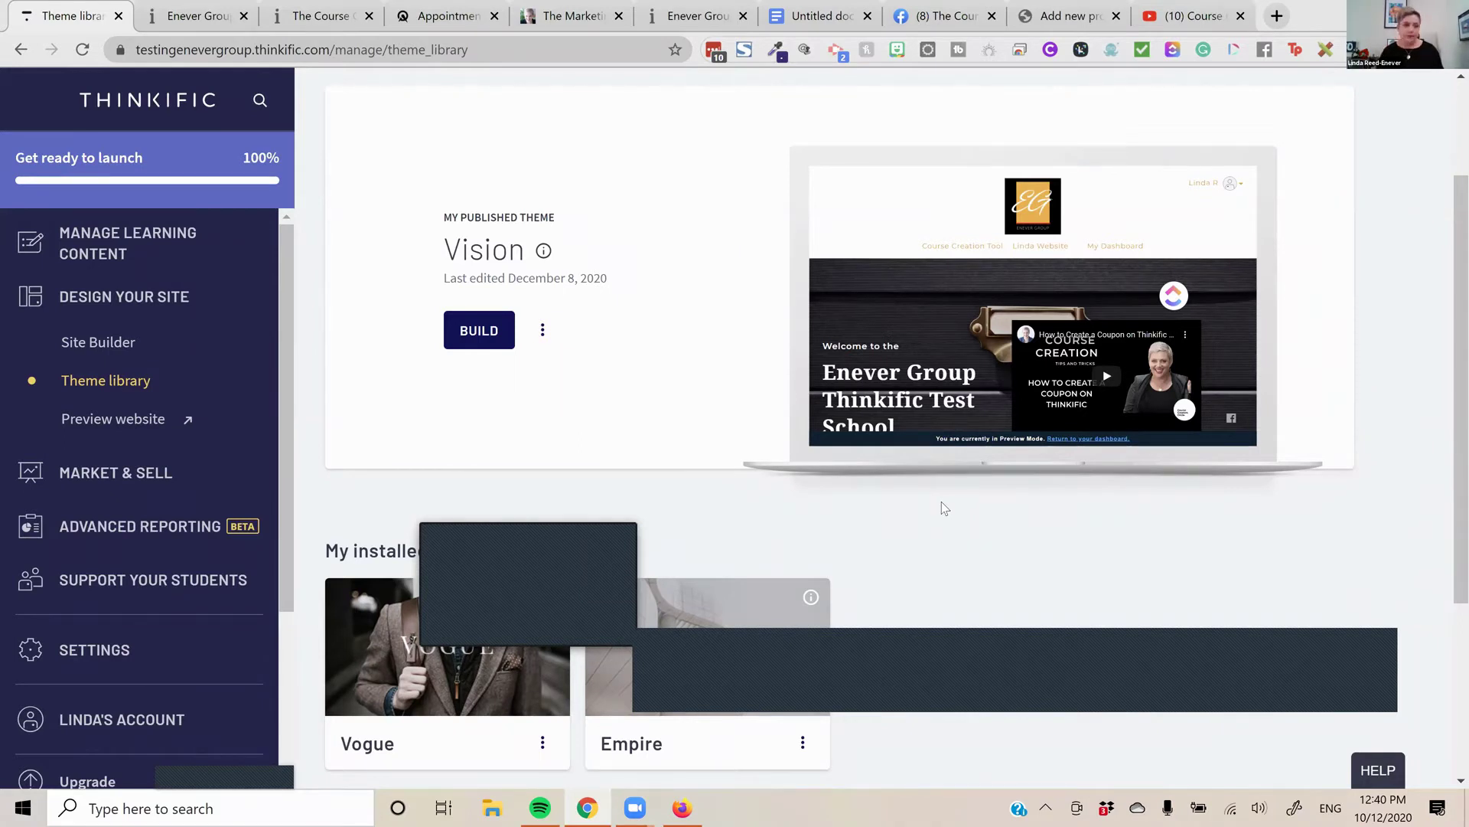
# Open the Site Builder, then close the appointment, marketing circle and Facebook group tabs
pyautogui.click(106, 346)
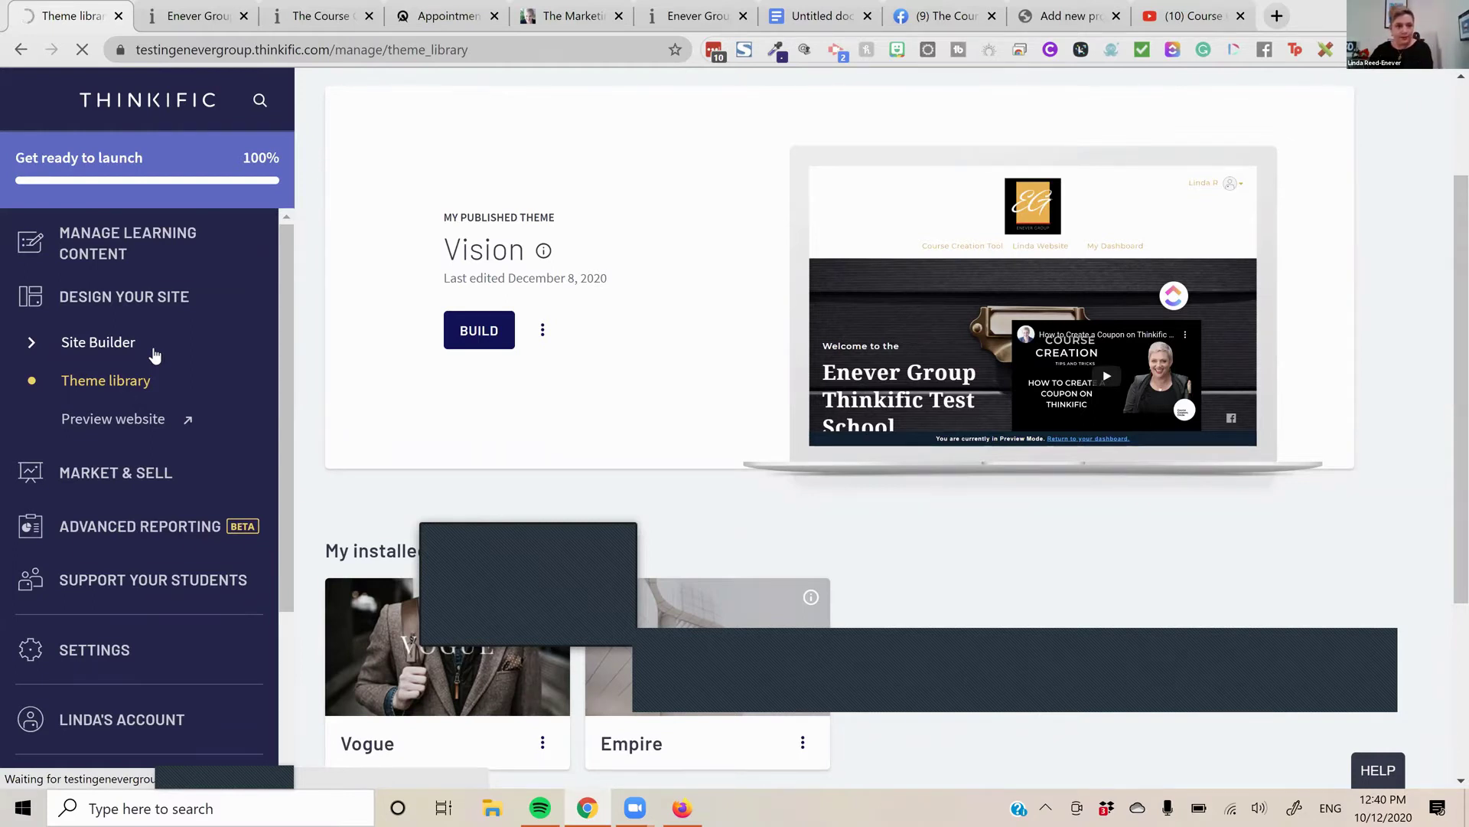
pyautogui.click(496, 17)
pyautogui.click(486, 23)
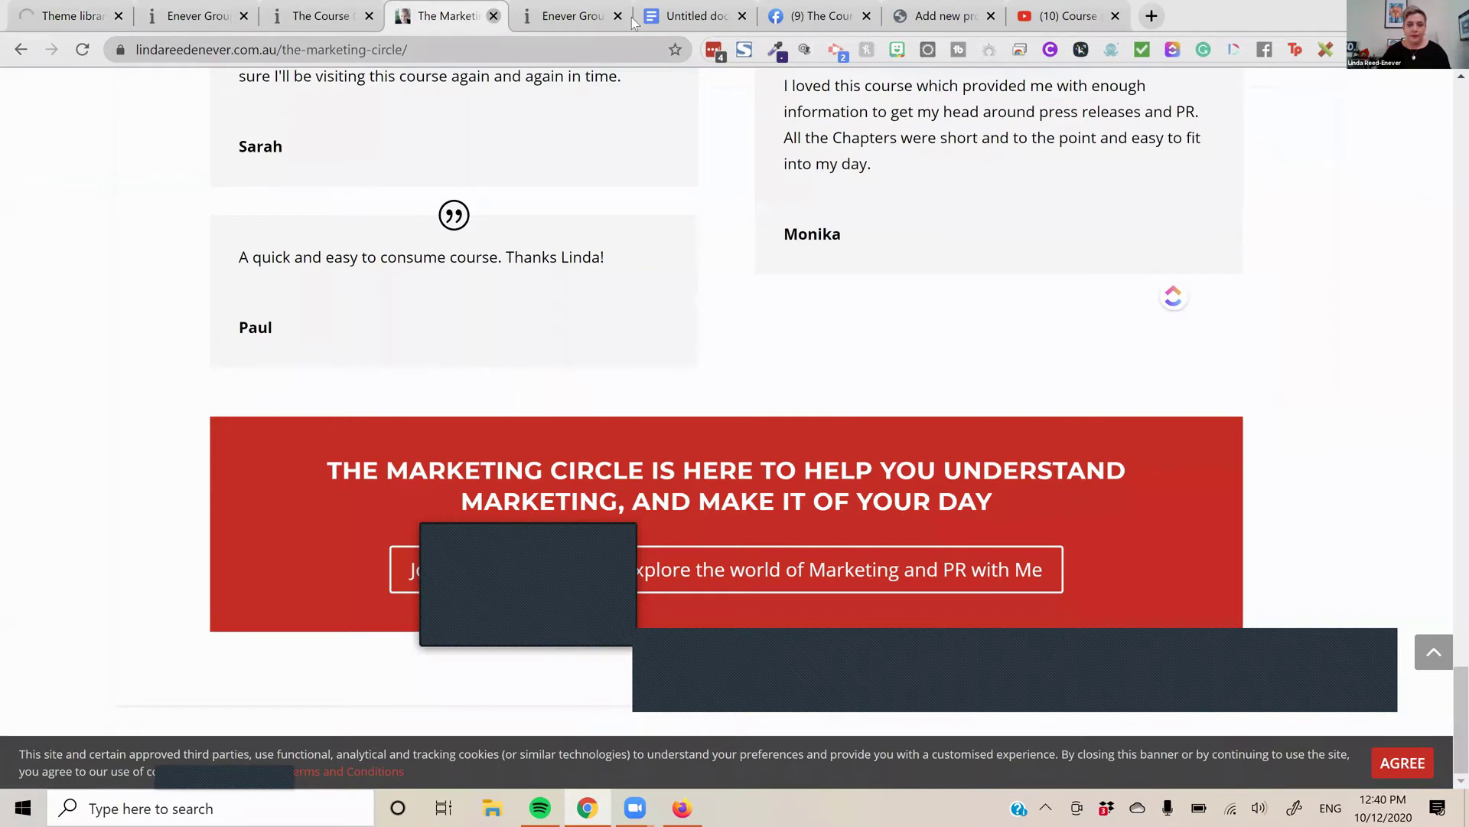
pyautogui.hotkey('ctrl', 'w')
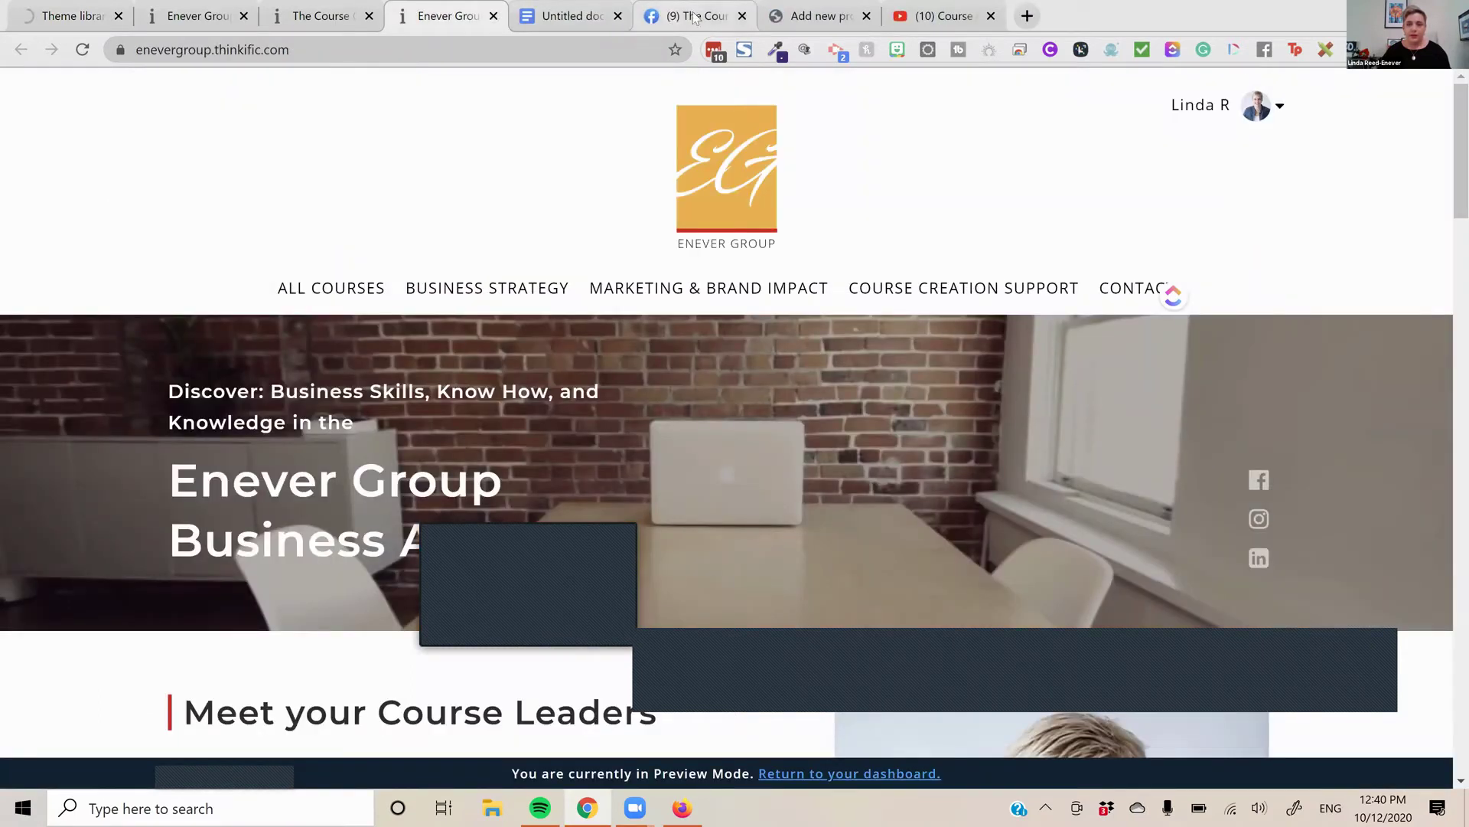
pyautogui.click(746, 24)
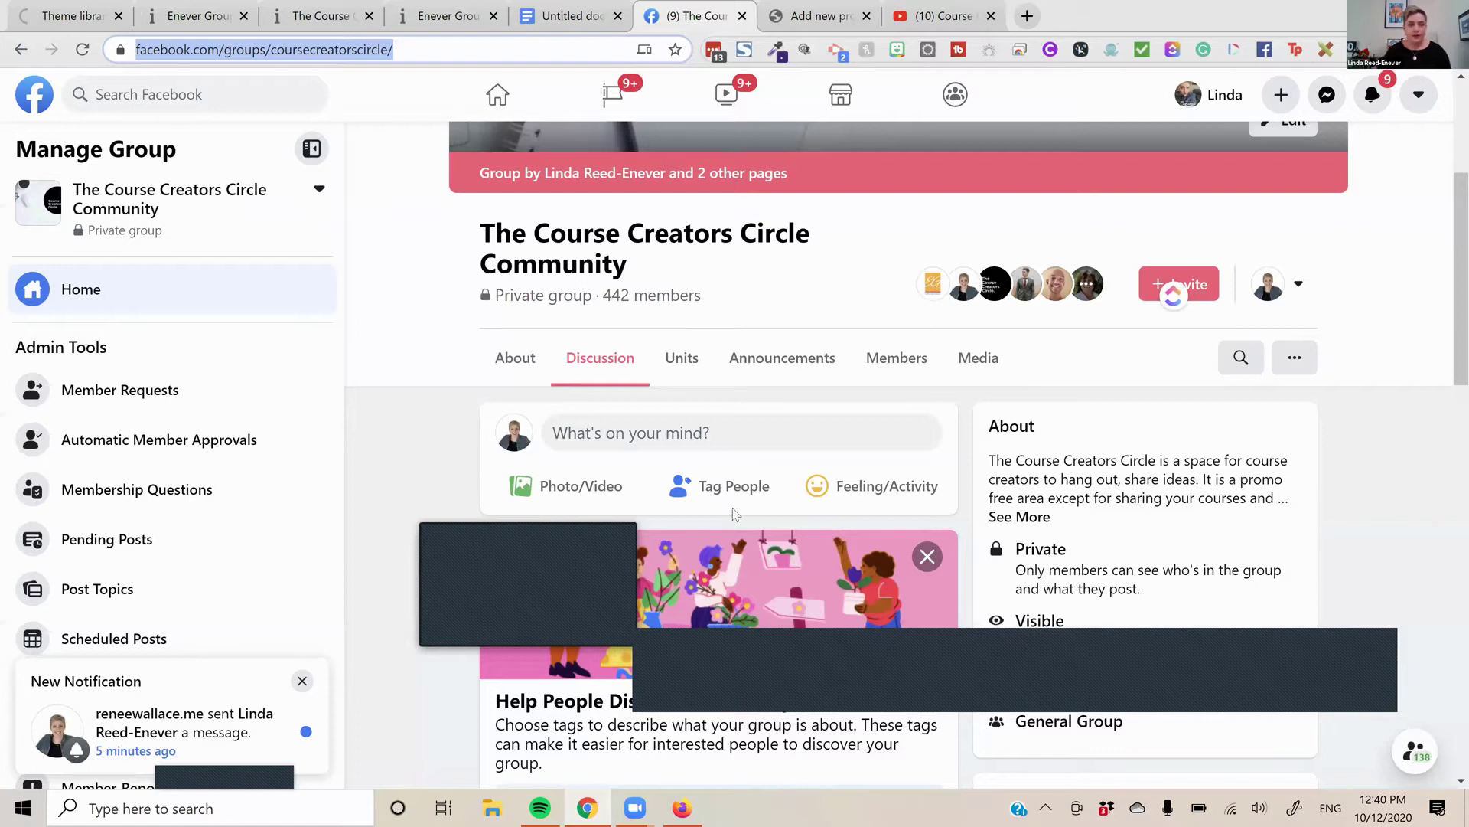
pyautogui.hotkey('ctrl', 'w')
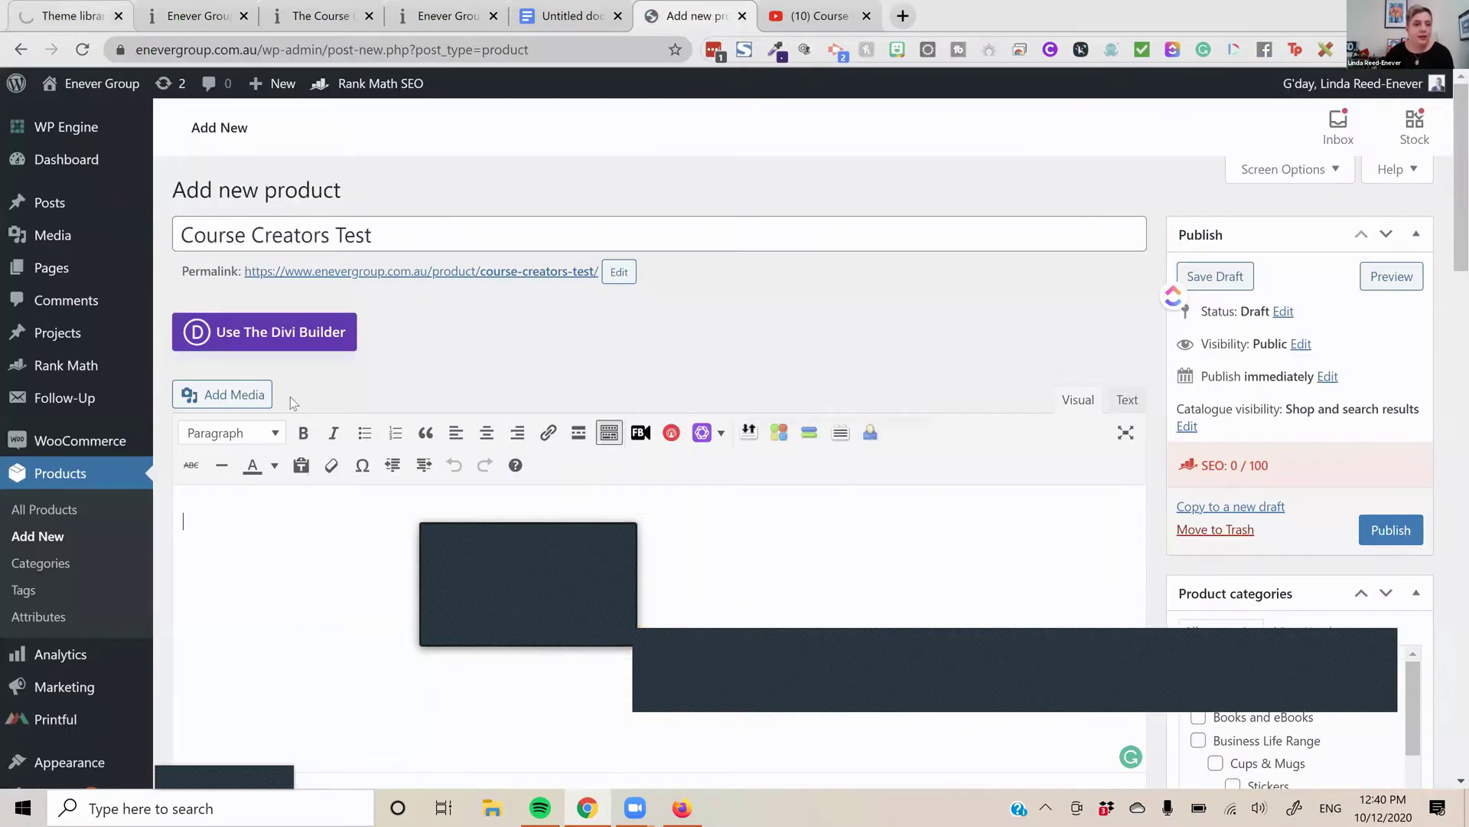
pyautogui.hotkey('ctrl', '1')
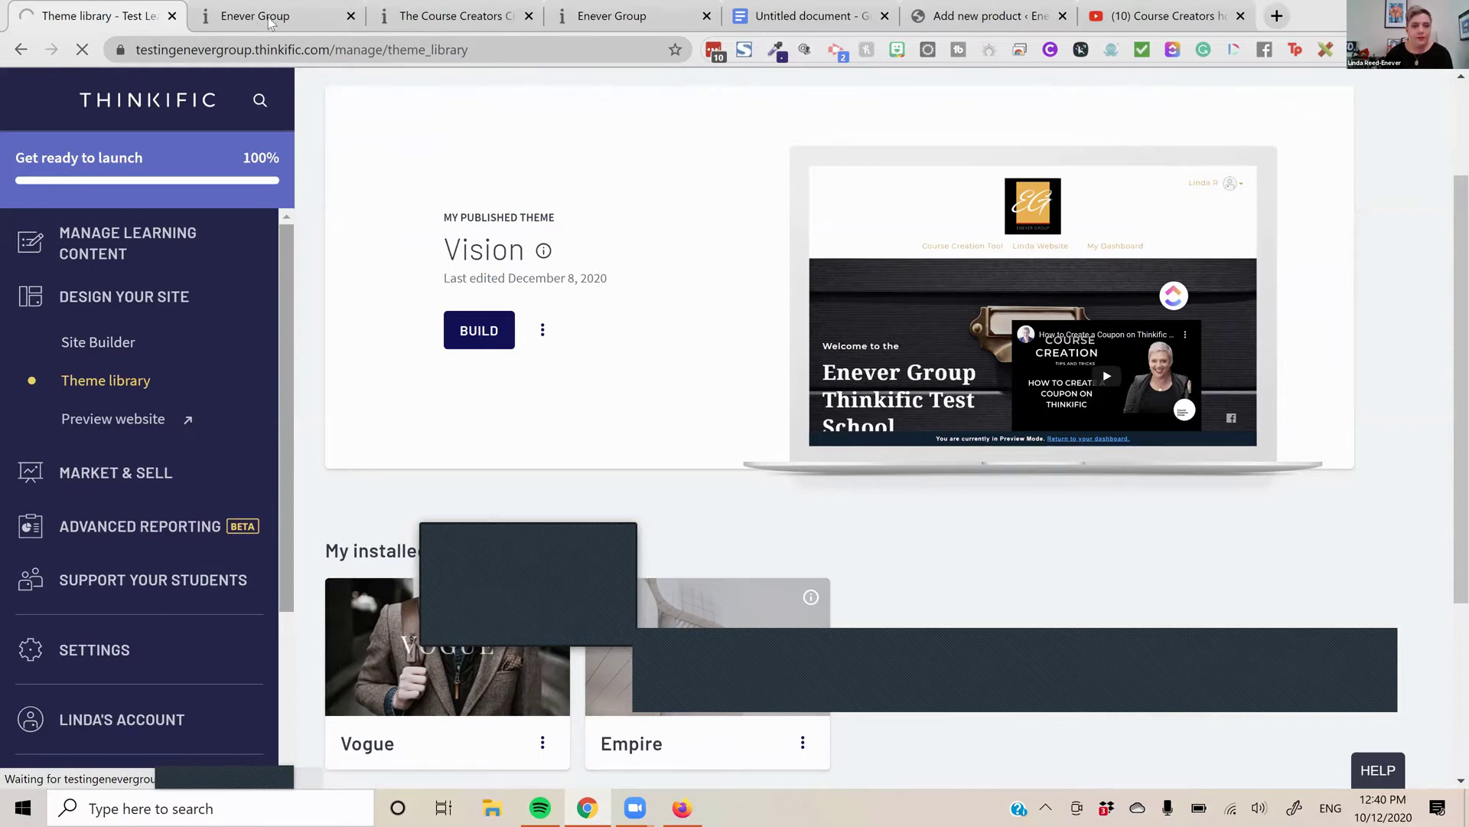
pyautogui.hotkey('ctrl', '2')
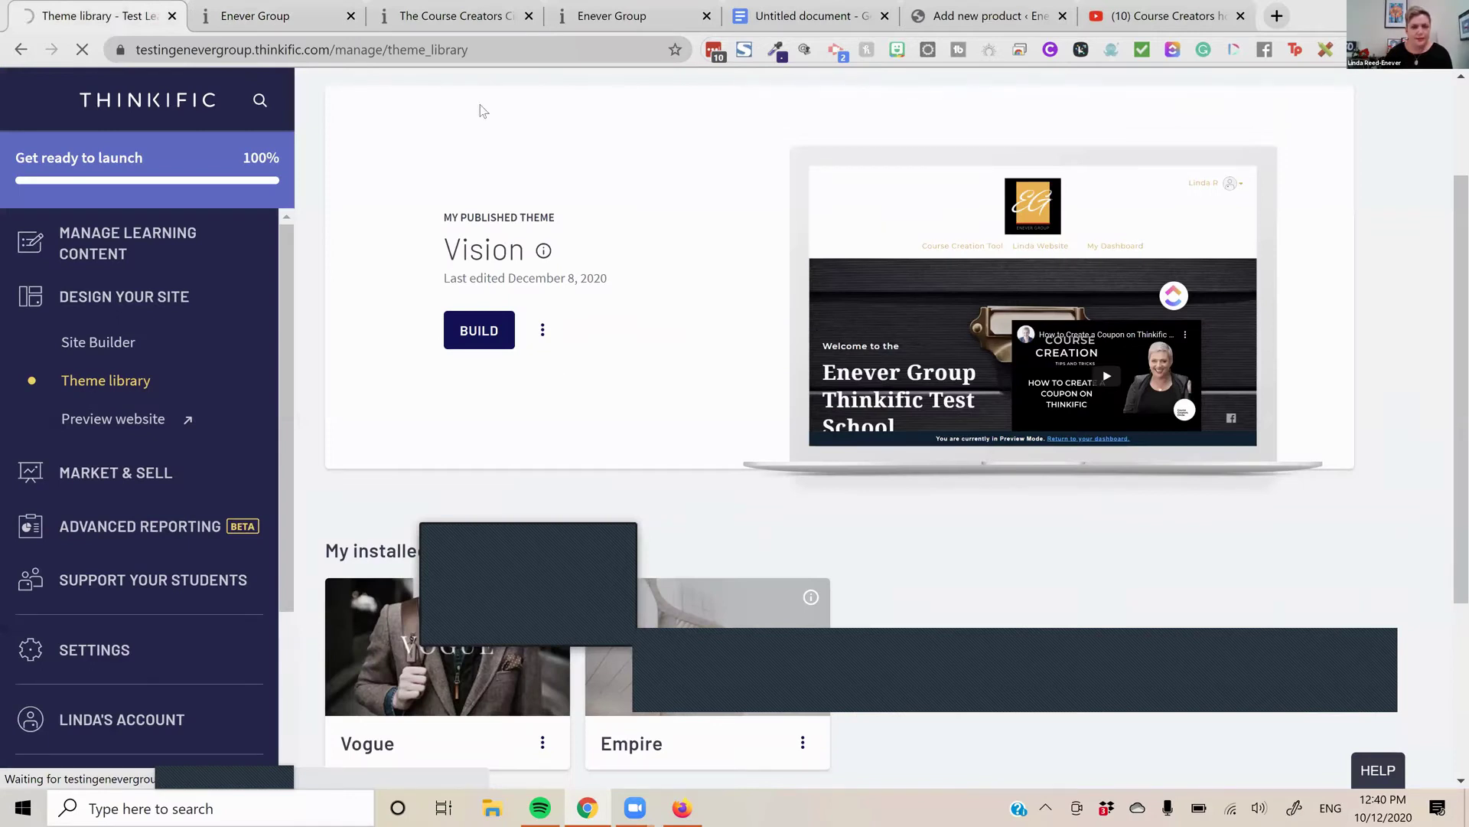
# Close the Course Creators Circle, duplicate Enever Group and unsaved WordPress product tabs
pyautogui.click(534, 20)
pyautogui.click(533, 20)
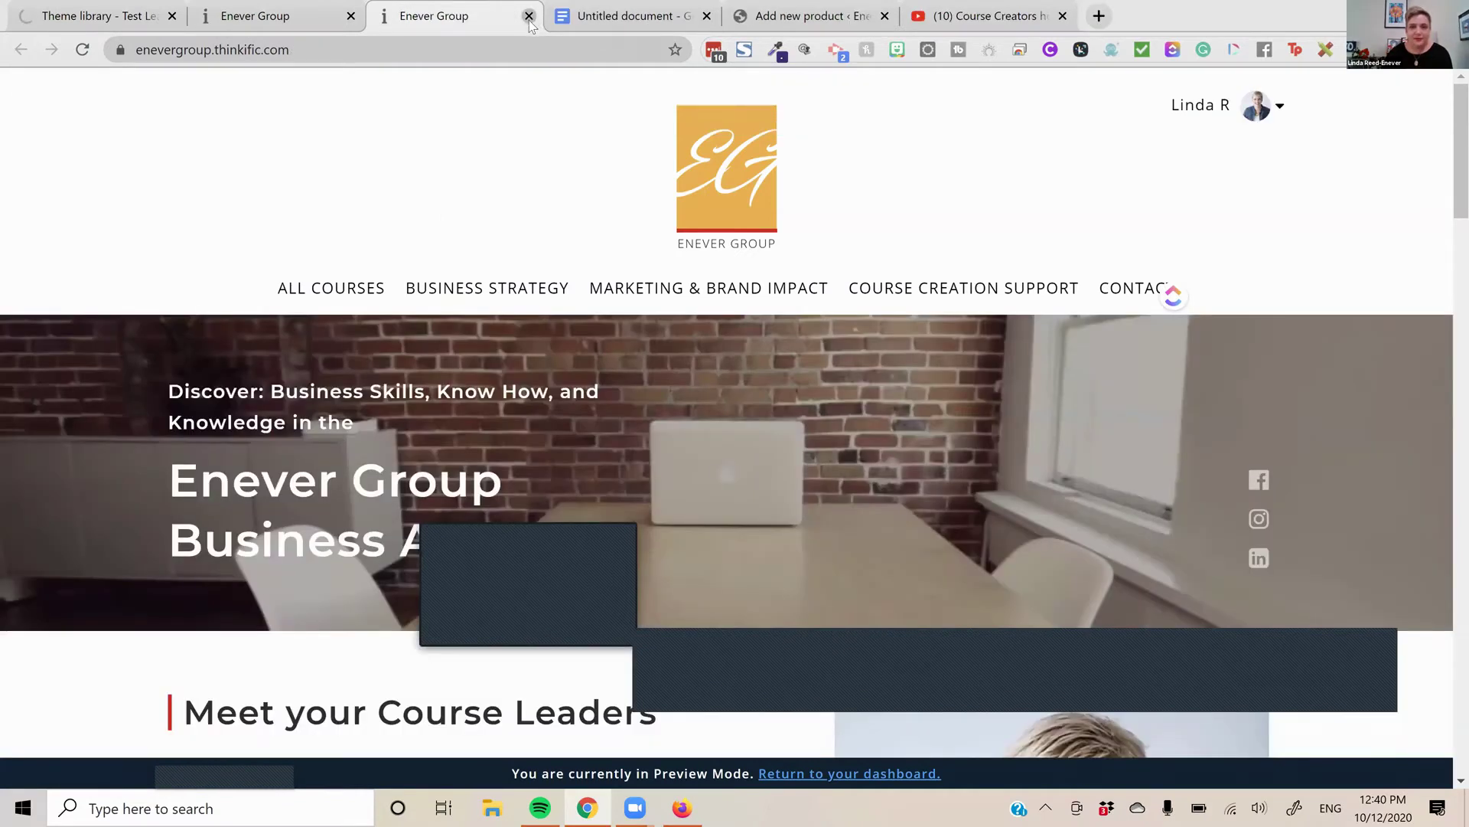
pyautogui.click(530, 17)
pyautogui.click(695, 21)
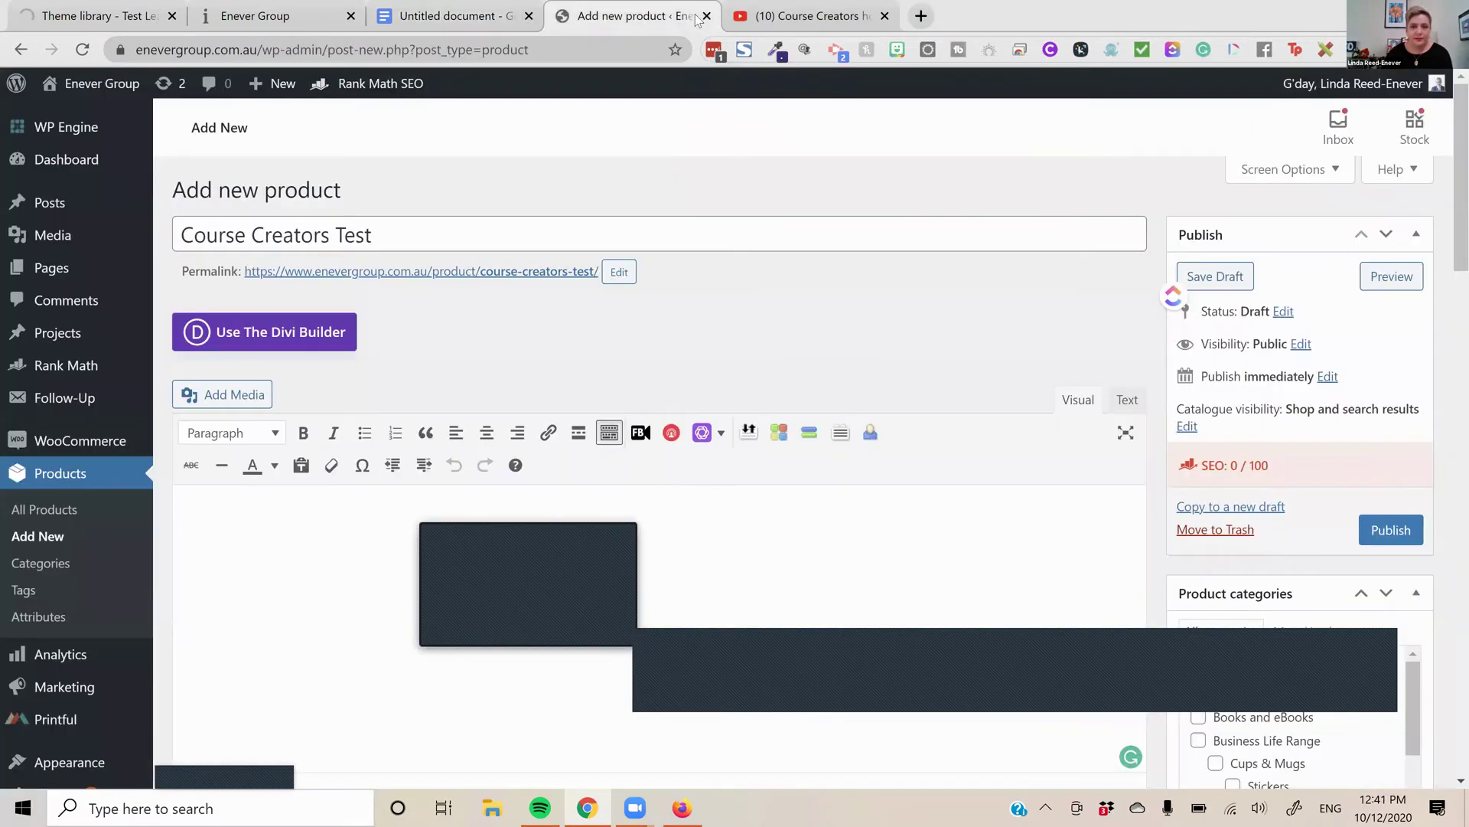
pyautogui.click(705, 16)
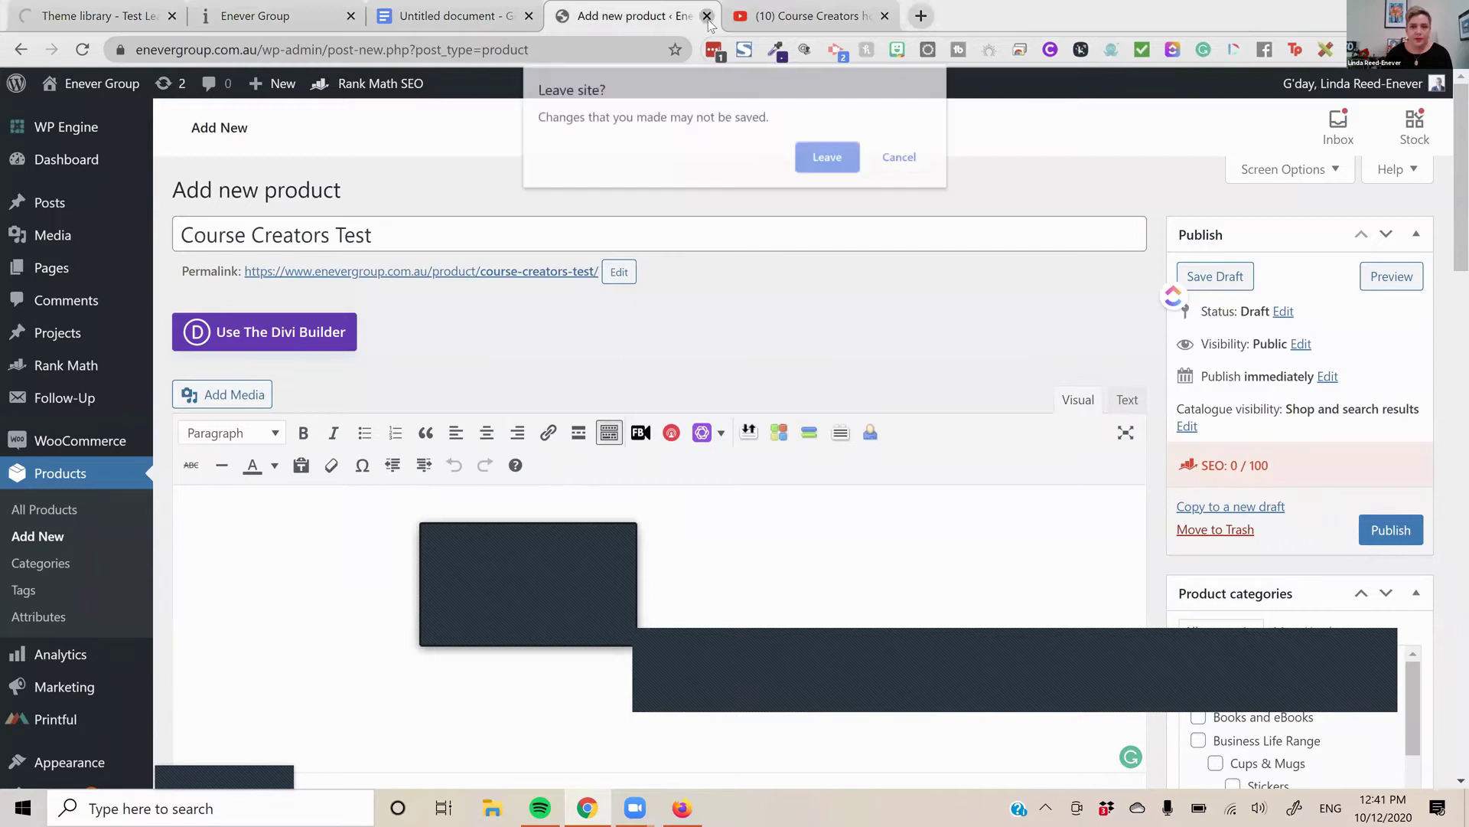
pyautogui.click(829, 157)
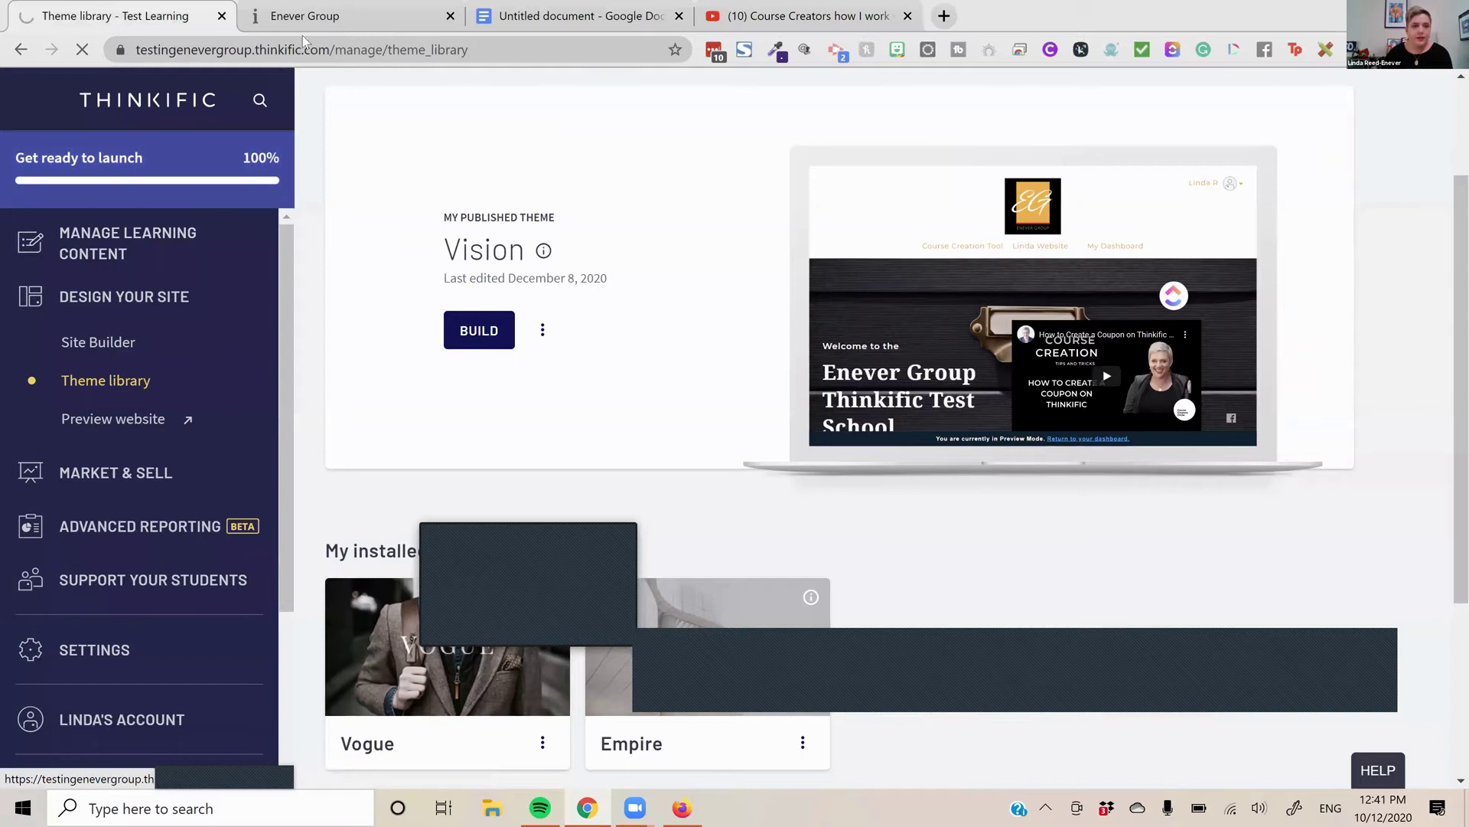
pyautogui.click(307, 28)
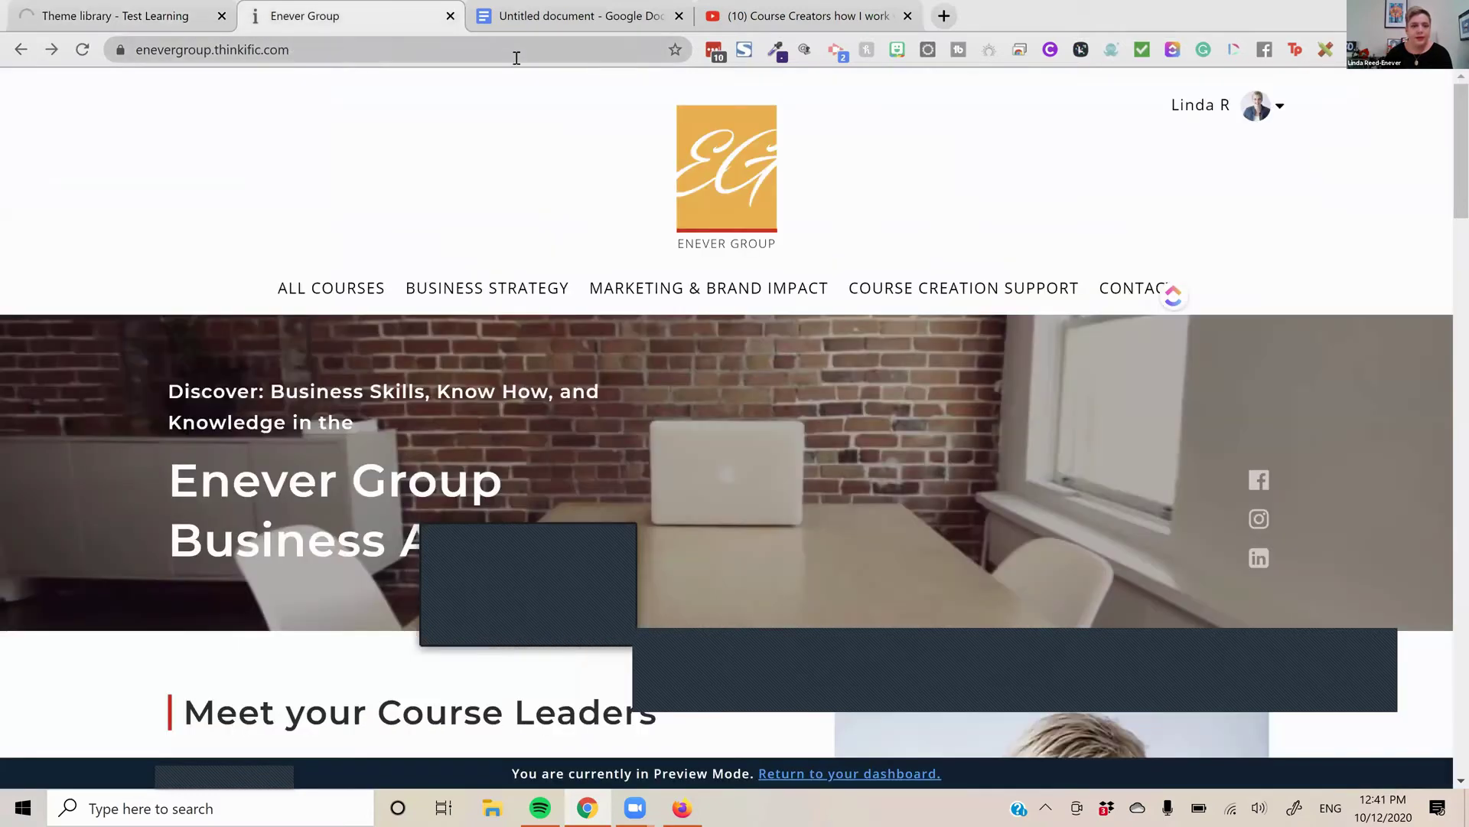
# Go to the school's admin area from the account menu, then return to the Site Builder tab
pyautogui.click(515, 51)
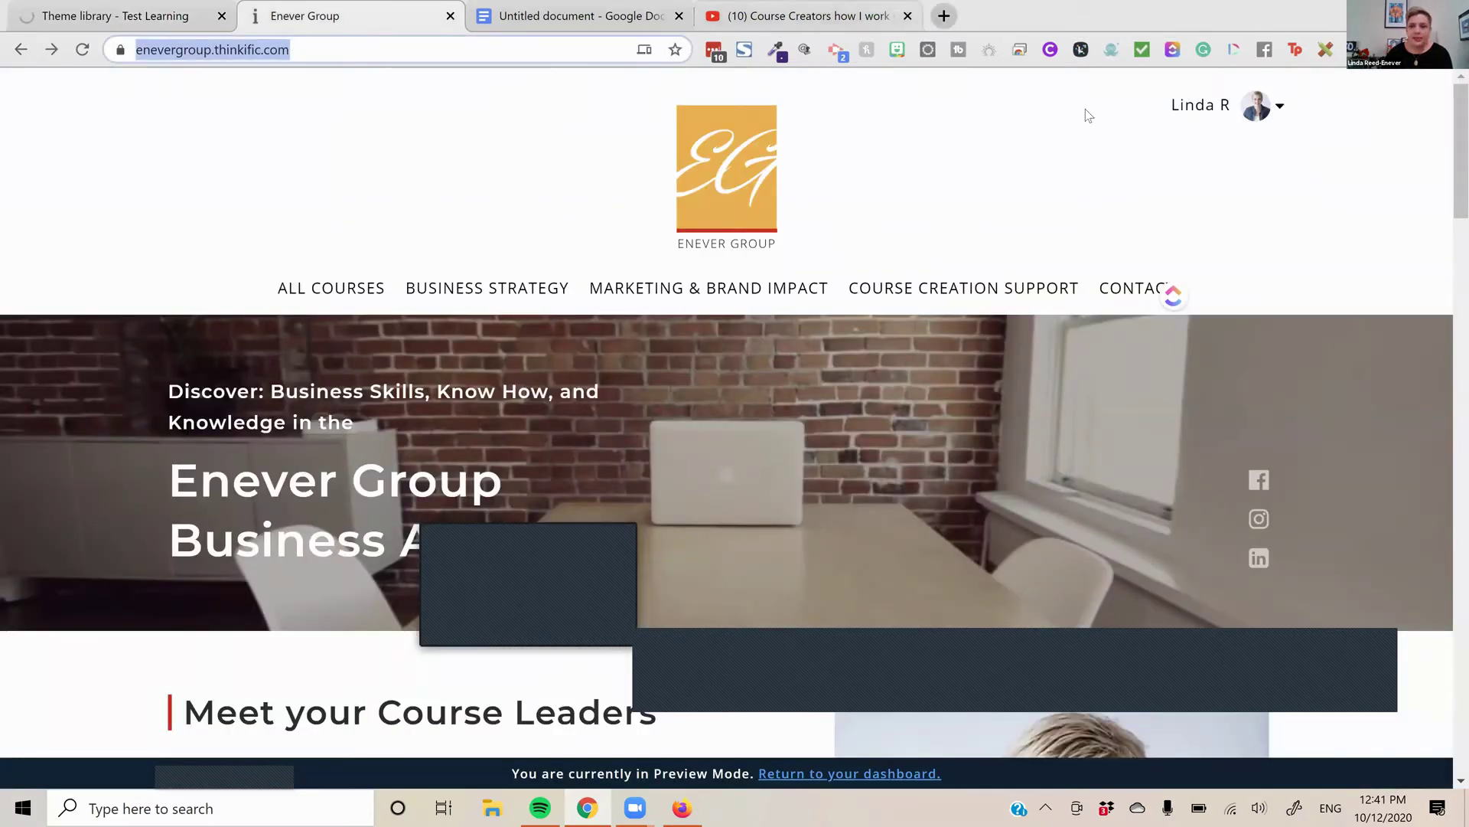
pyautogui.click(1206, 116)
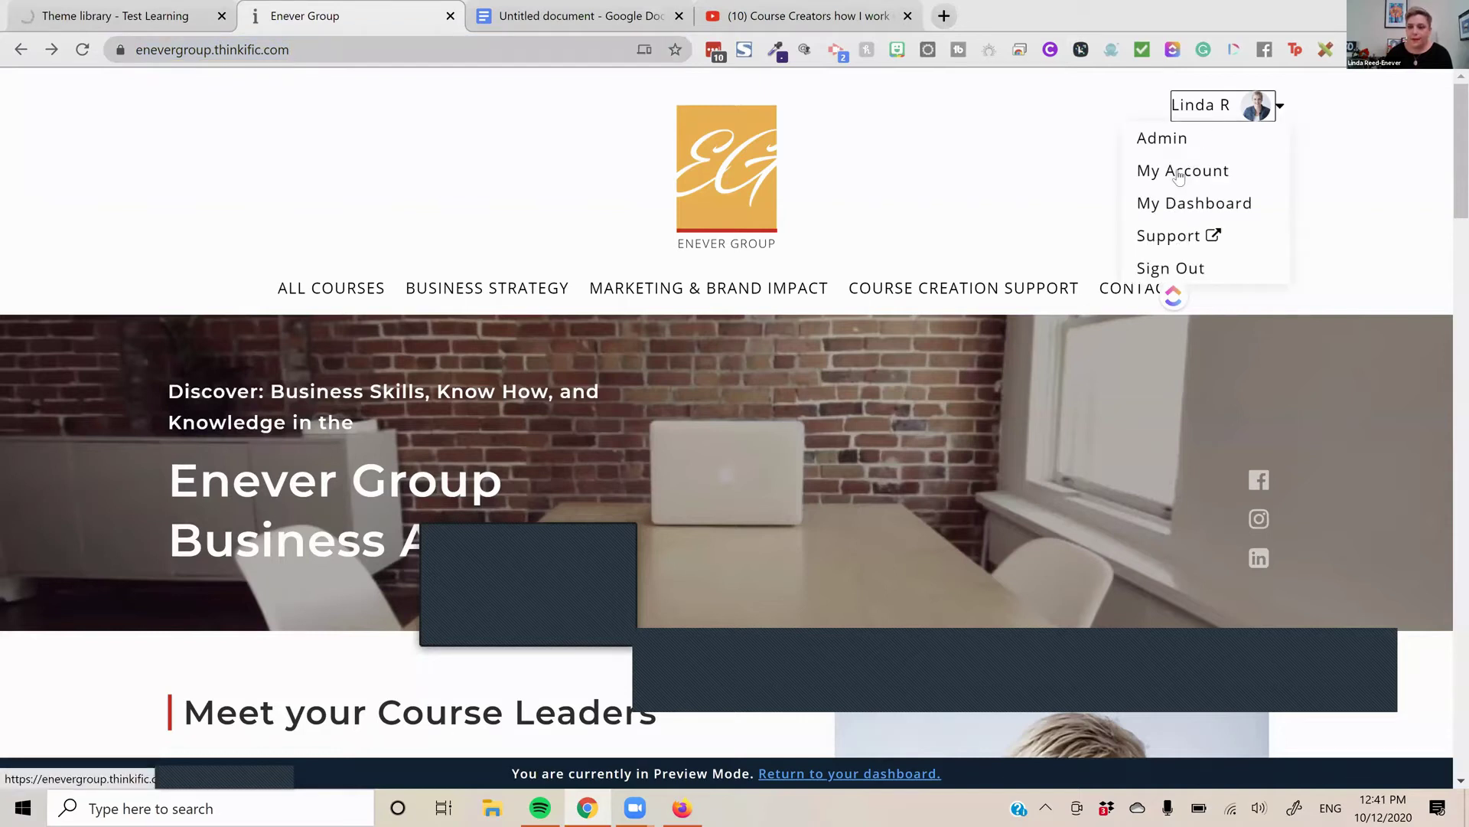
pyautogui.click(1152, 142)
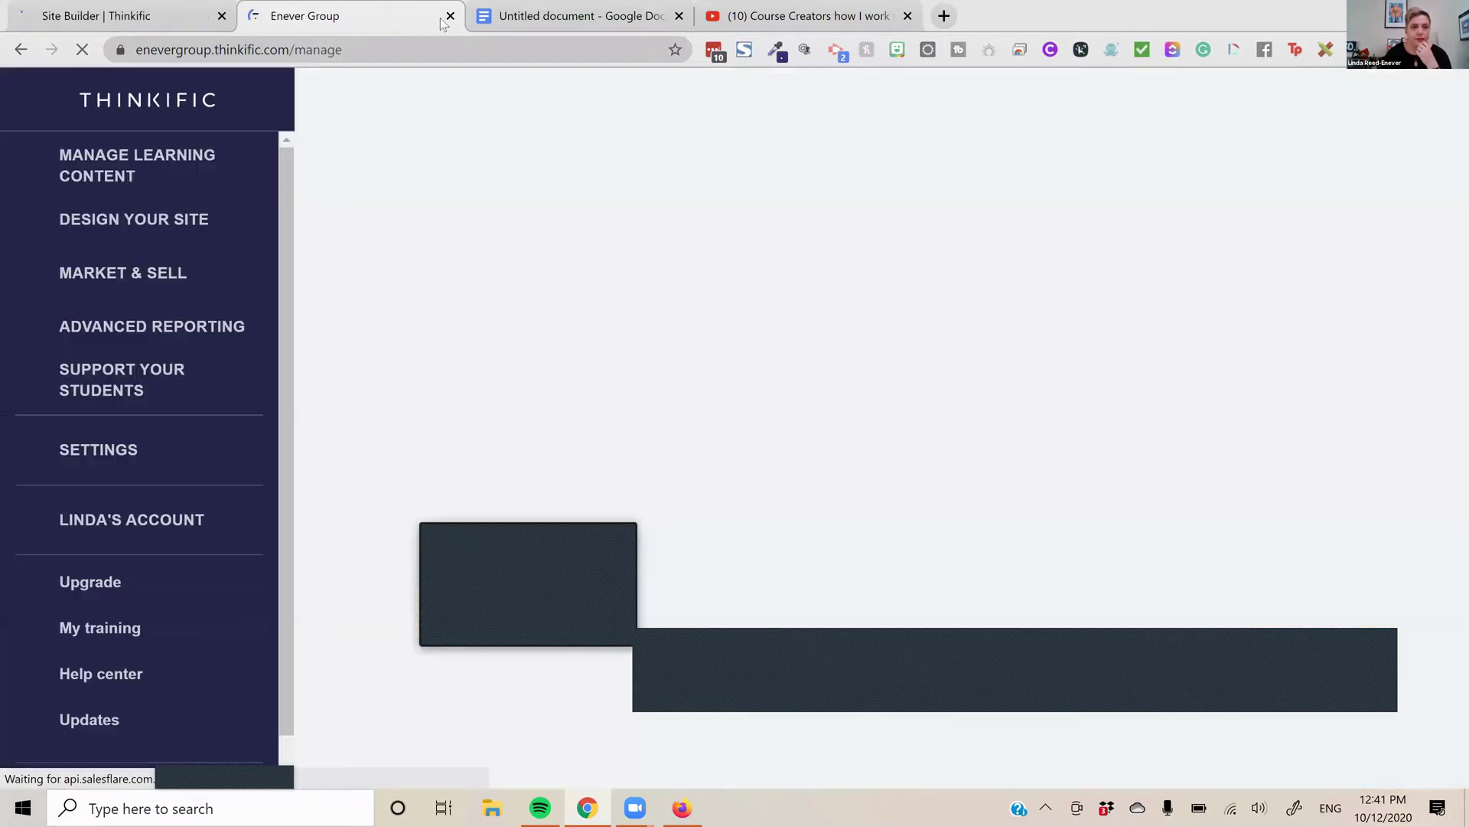
pyautogui.click(178, 29)
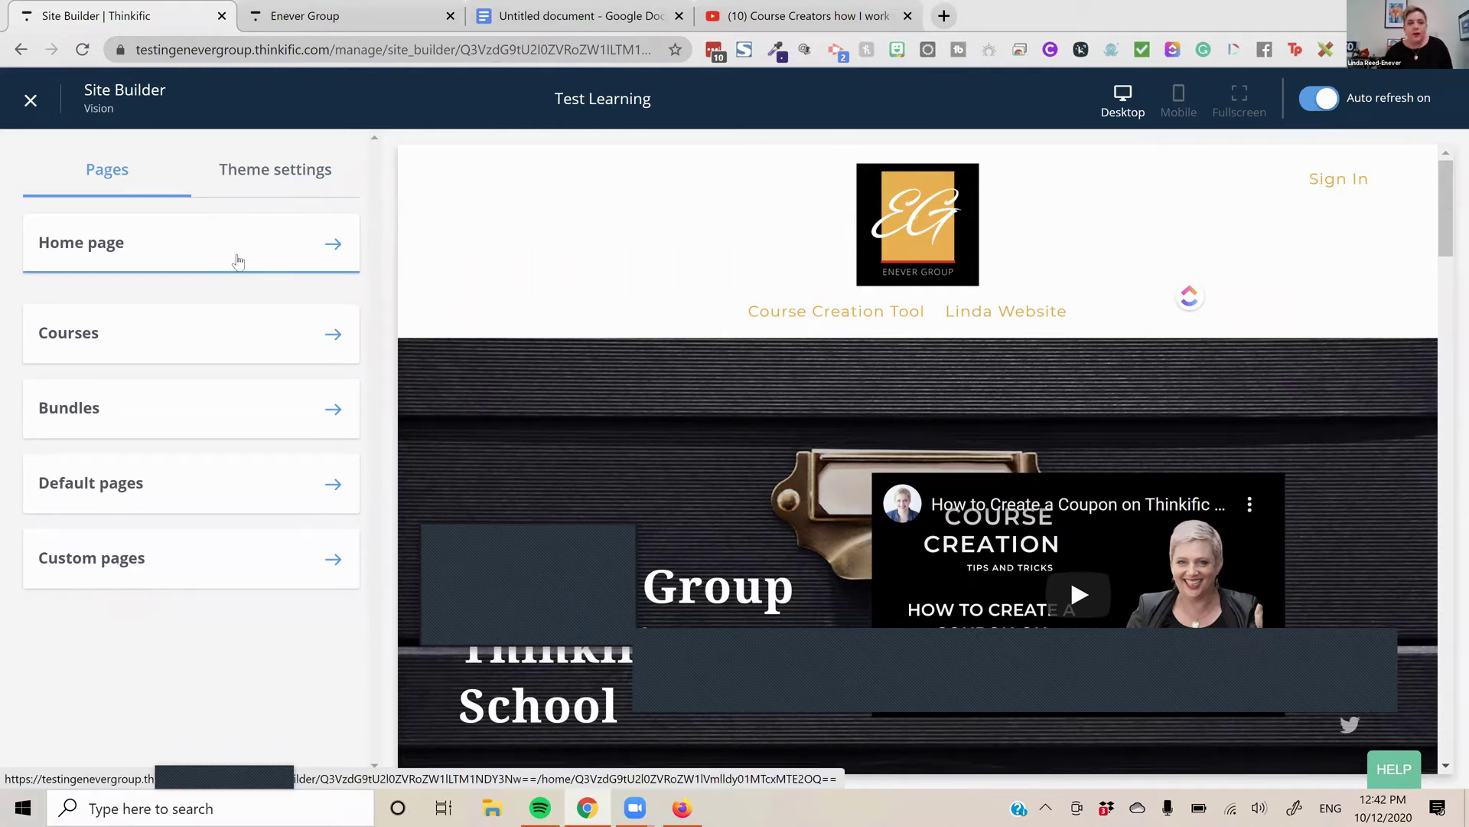
# Add a fourth link block to the home page header in Site Builder
pyautogui.click(262, 264)
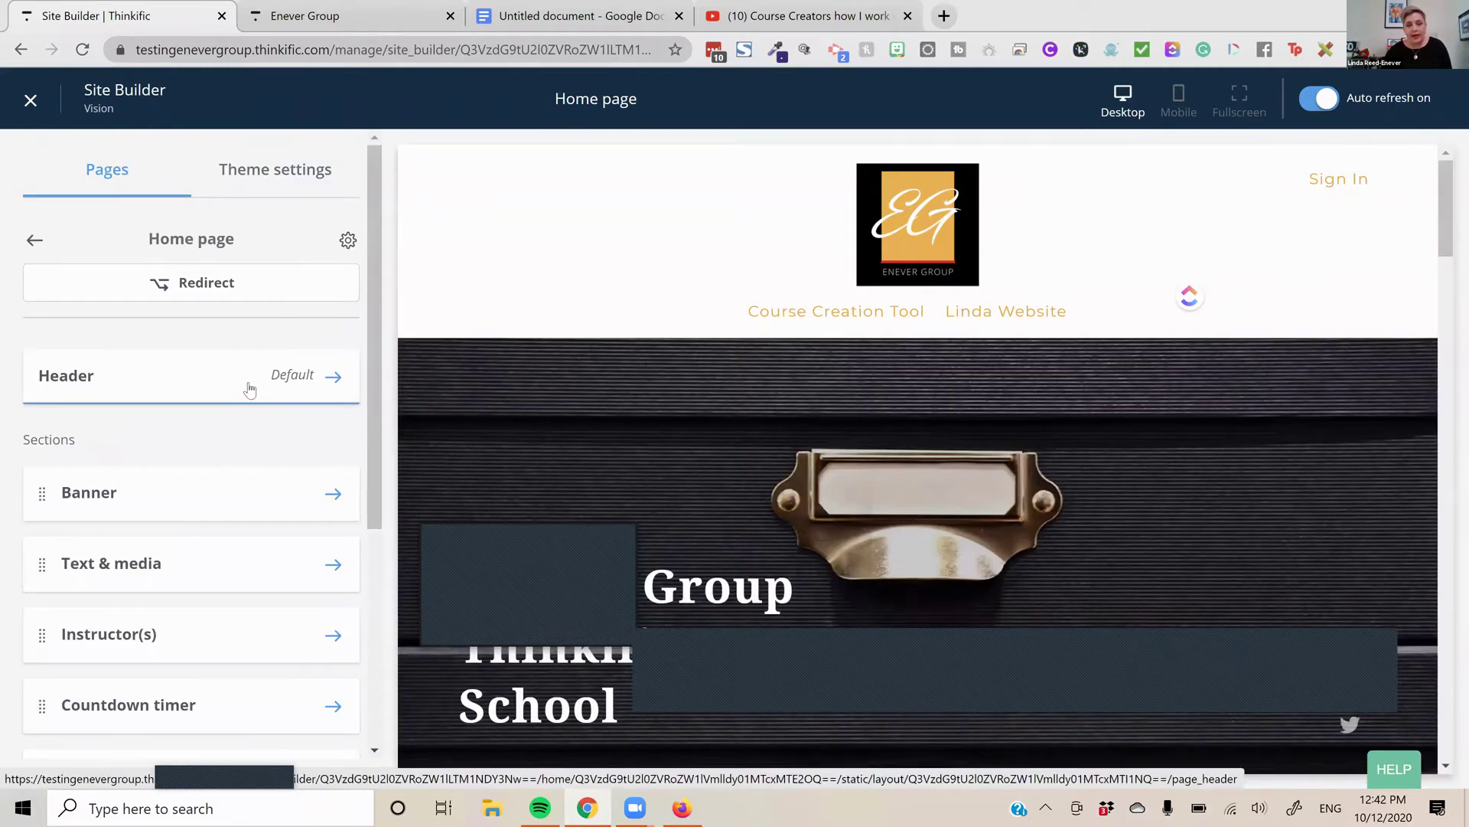
pyautogui.click(251, 389)
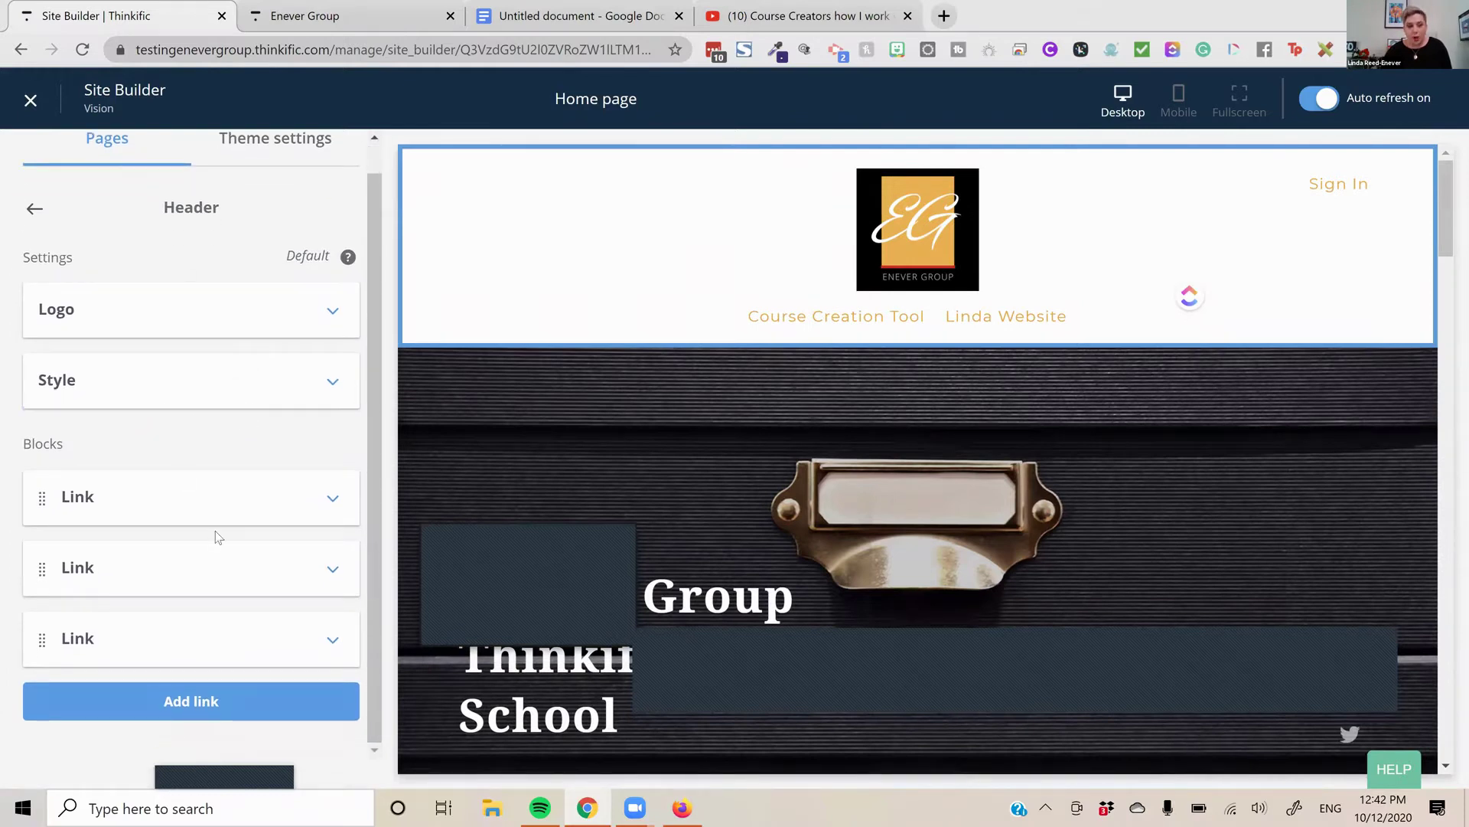
pyautogui.click(223, 703)
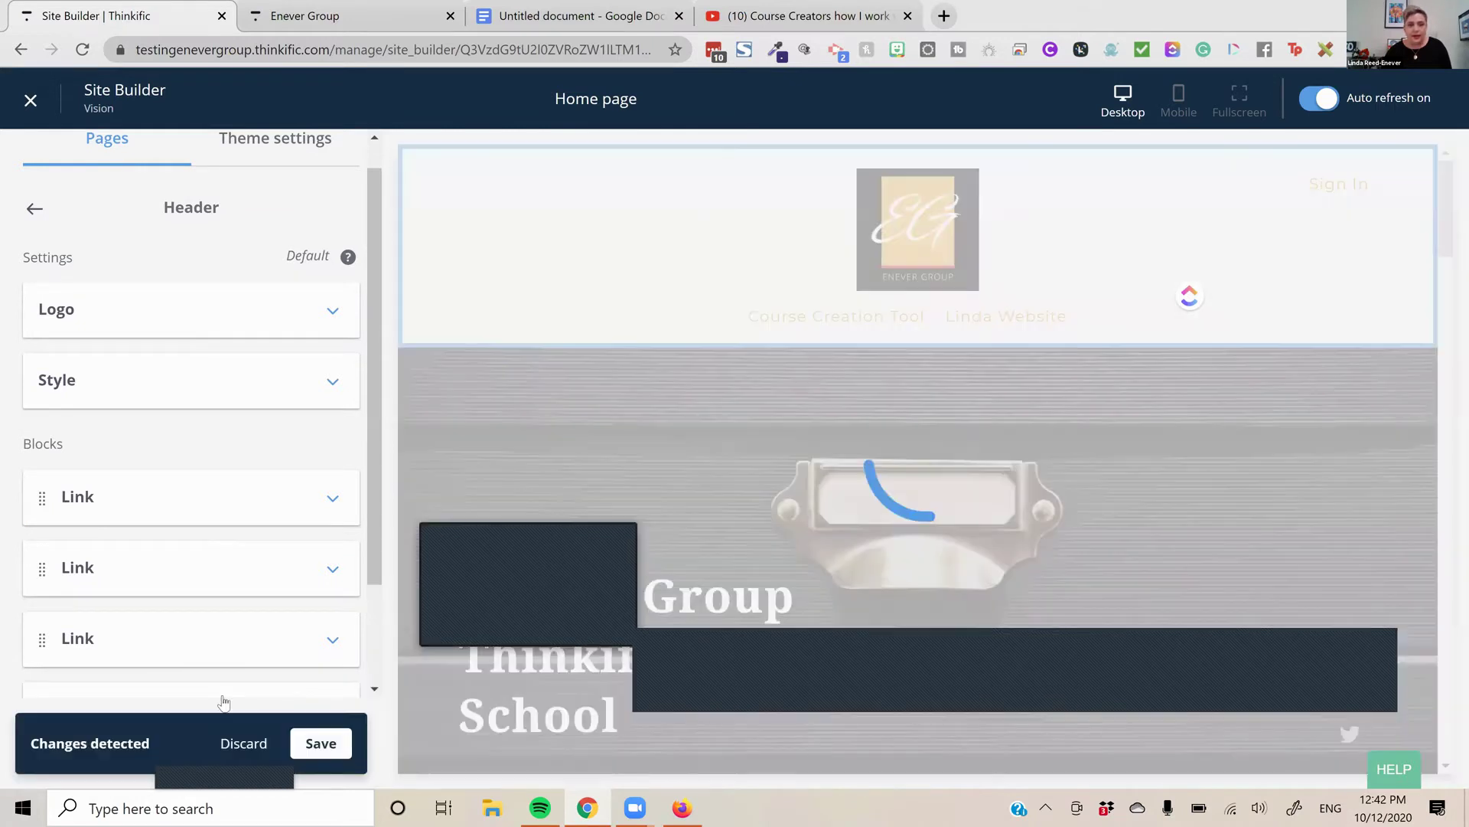
# Load the public enevergroup.thinkific.com homepage, check the YouTube tab, and return to the Site Builder
pyautogui.hotkey('ctrl', 'Tab')
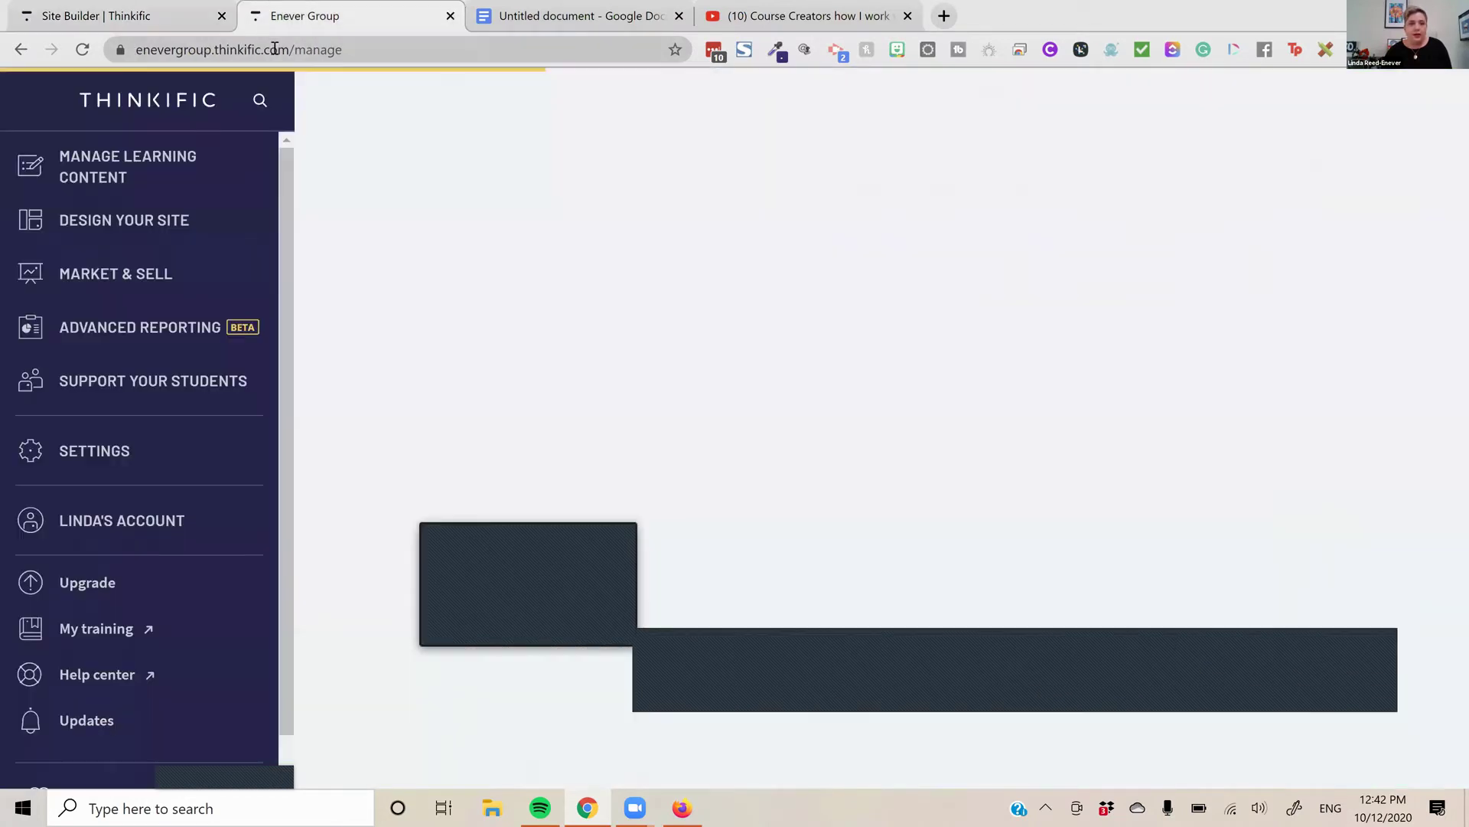
pyautogui.click(408, 57)
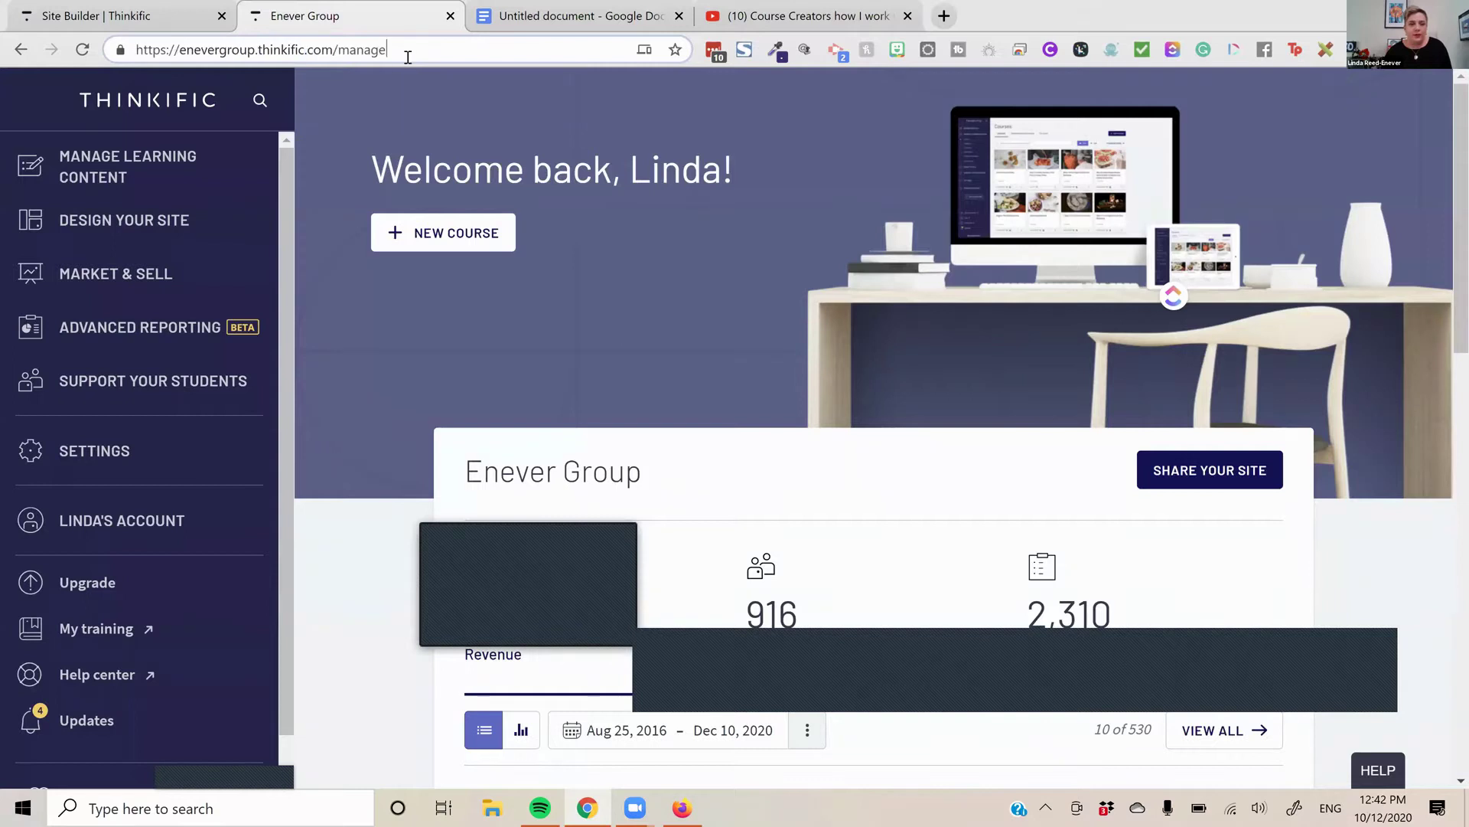
pyautogui.press('BackSpace')
pyautogui.press('BackSpace')
pyautogui.press('BackSpace')
pyautogui.press('BackSpace')
pyautogui.press('BackSpace')
pyautogui.press('BackSpace')
pyautogui.press('BackSpace')
pyautogui.press('BackSpace')
pyautogui.press('BackSpace')
pyautogui.press('BackSpace')
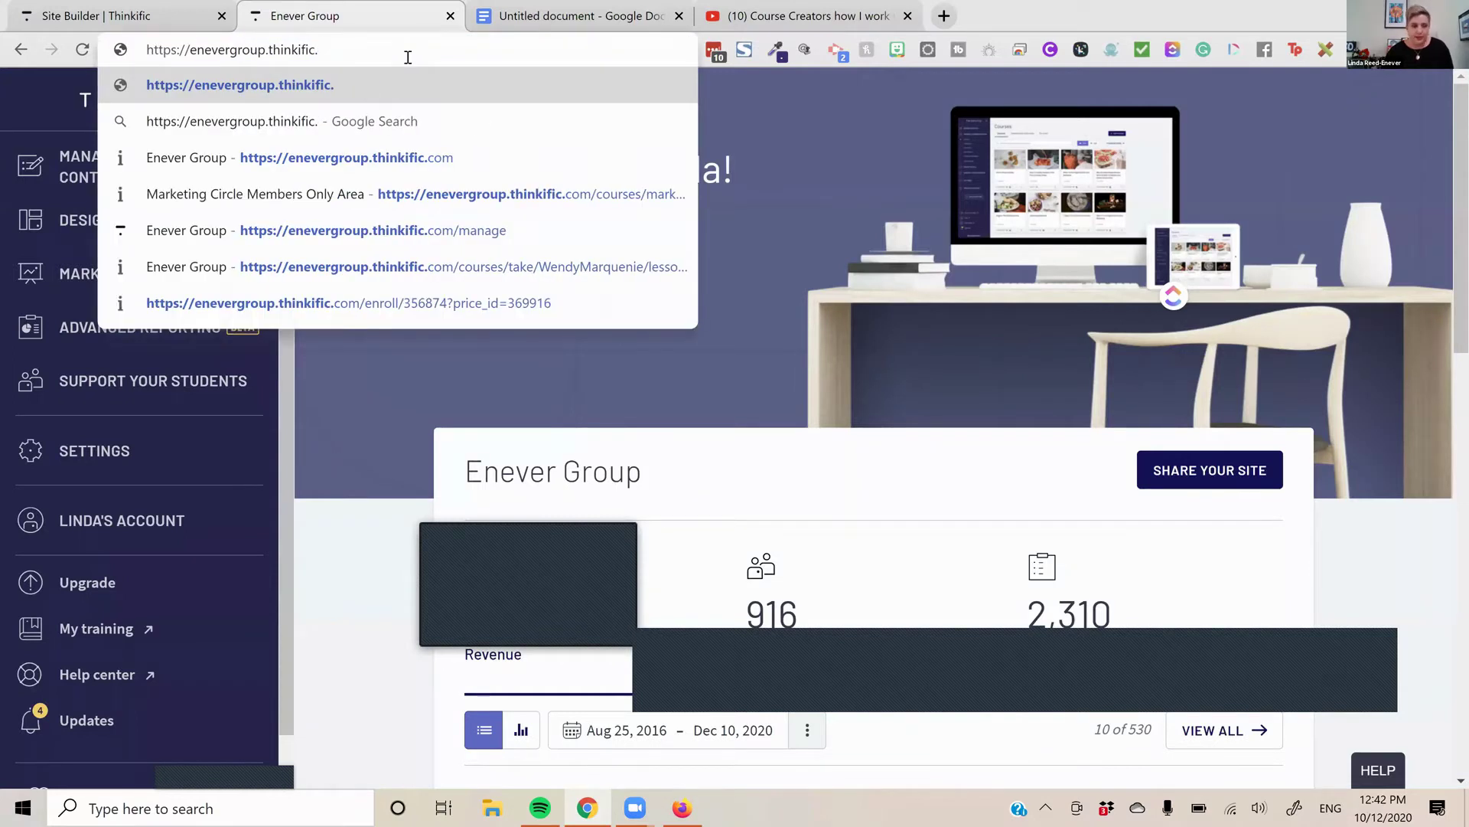
pyautogui.write('co')
pyautogui.press('Return')
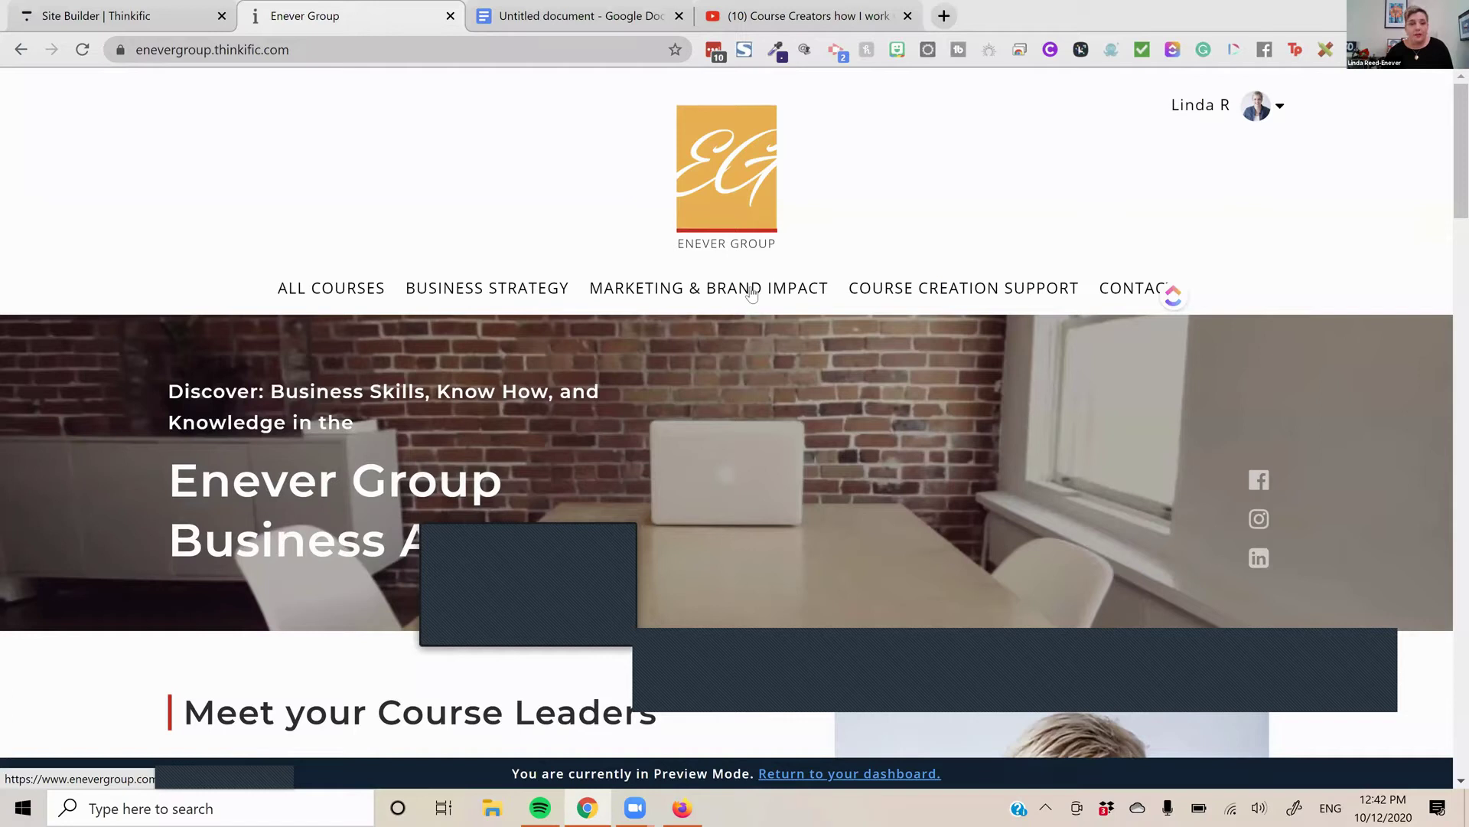
pyautogui.hotkey('ctrl', '4')
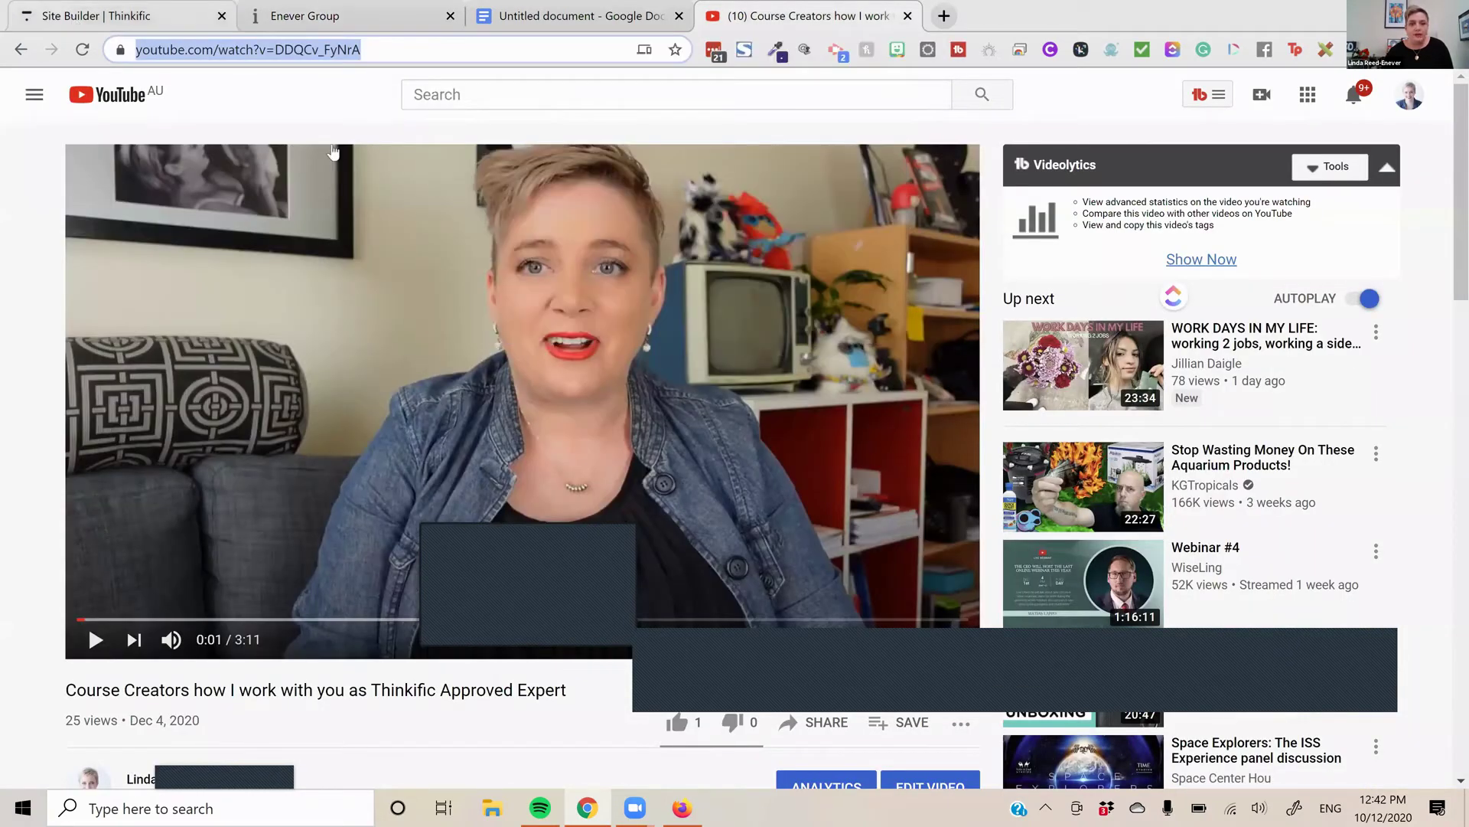
pyautogui.hotkey('ctrl', '1')
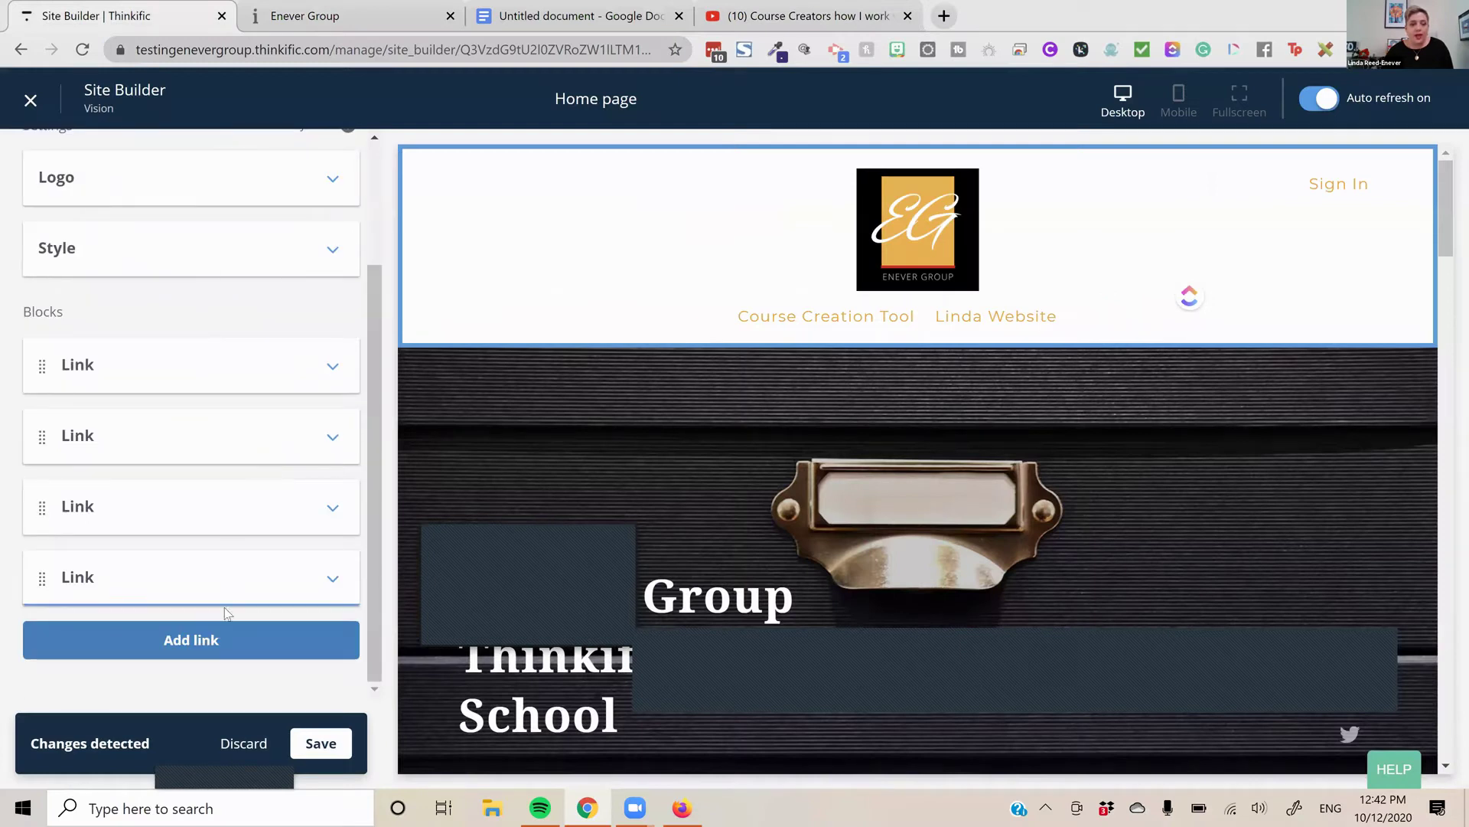
# Add a new header link with the text 'YouTube Video'
pyautogui.click(227, 645)
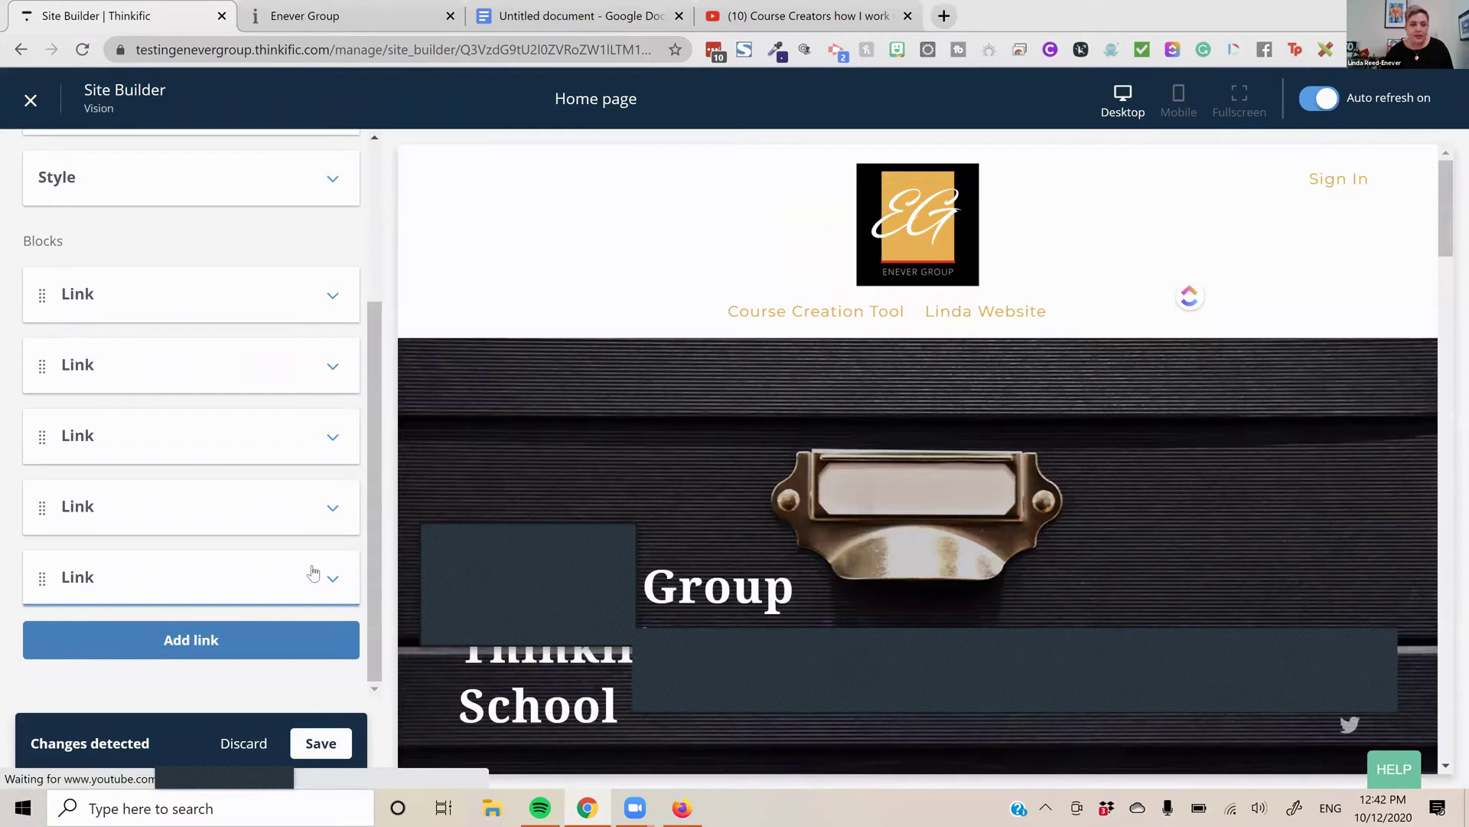
pyautogui.click(320, 578)
pyautogui.click(171, 492)
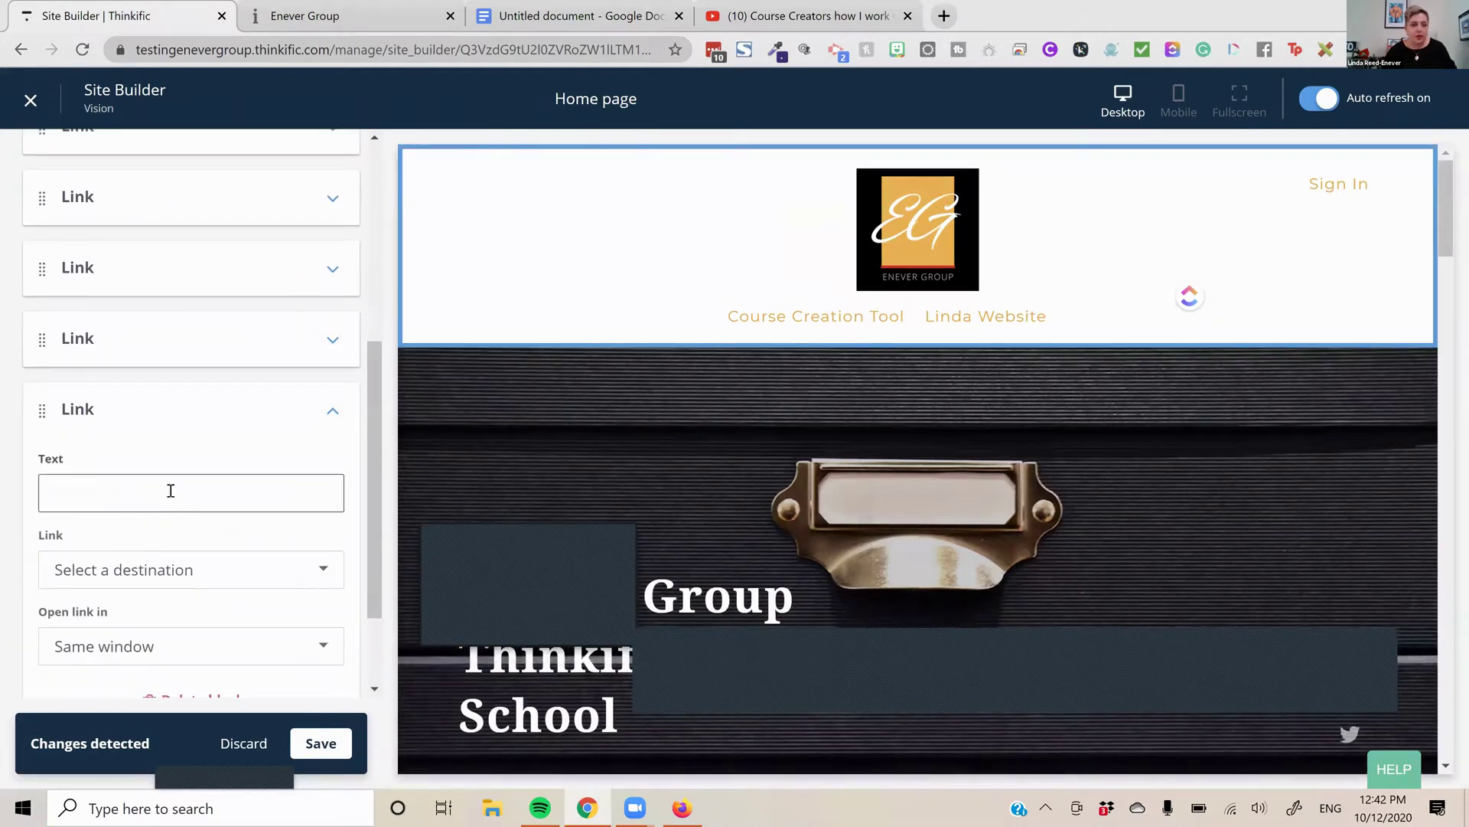
pyautogui.write('You')
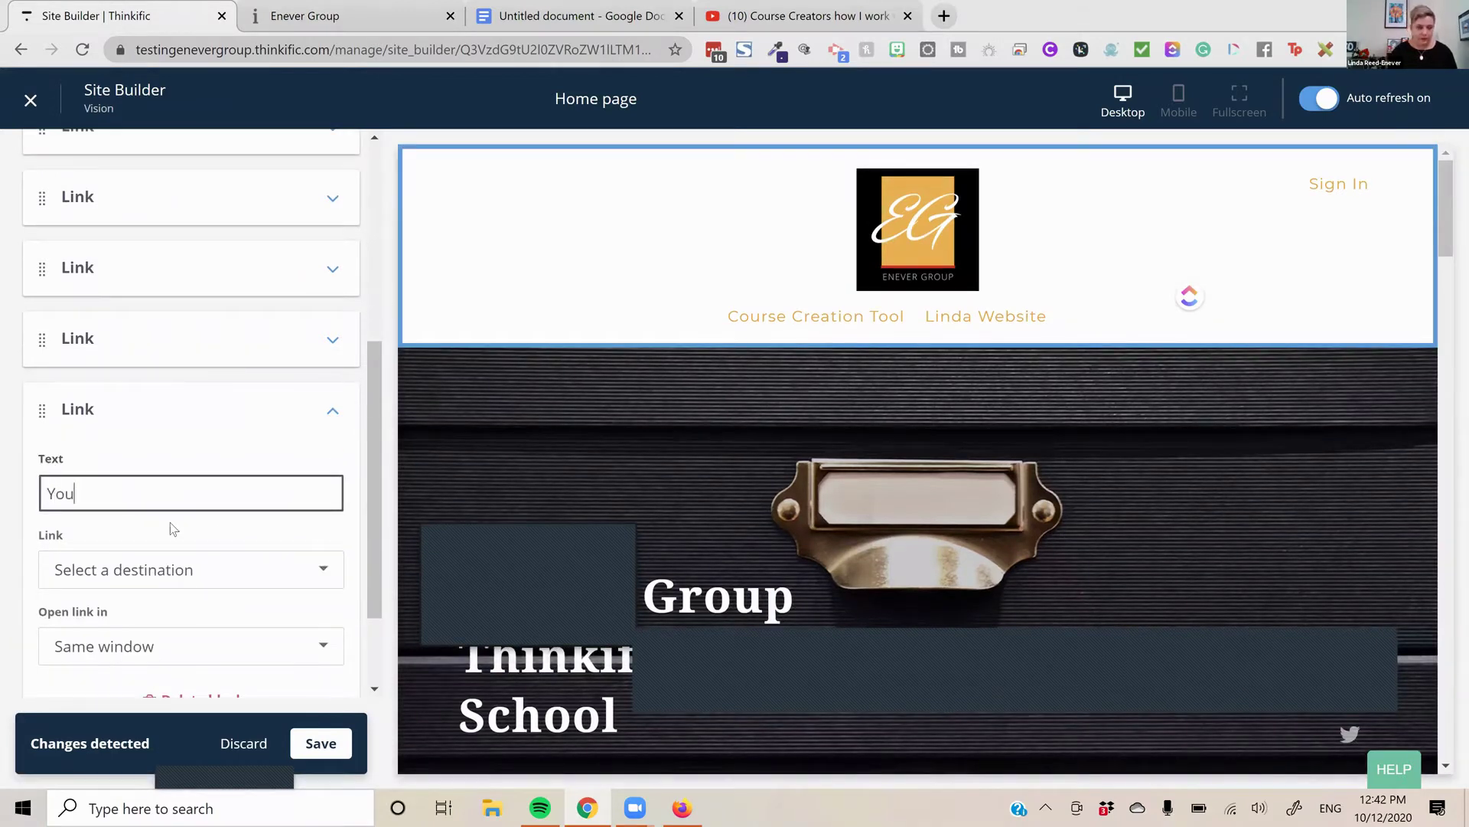
pyautogui.write('Tube Video')
pyautogui.press('Tab')
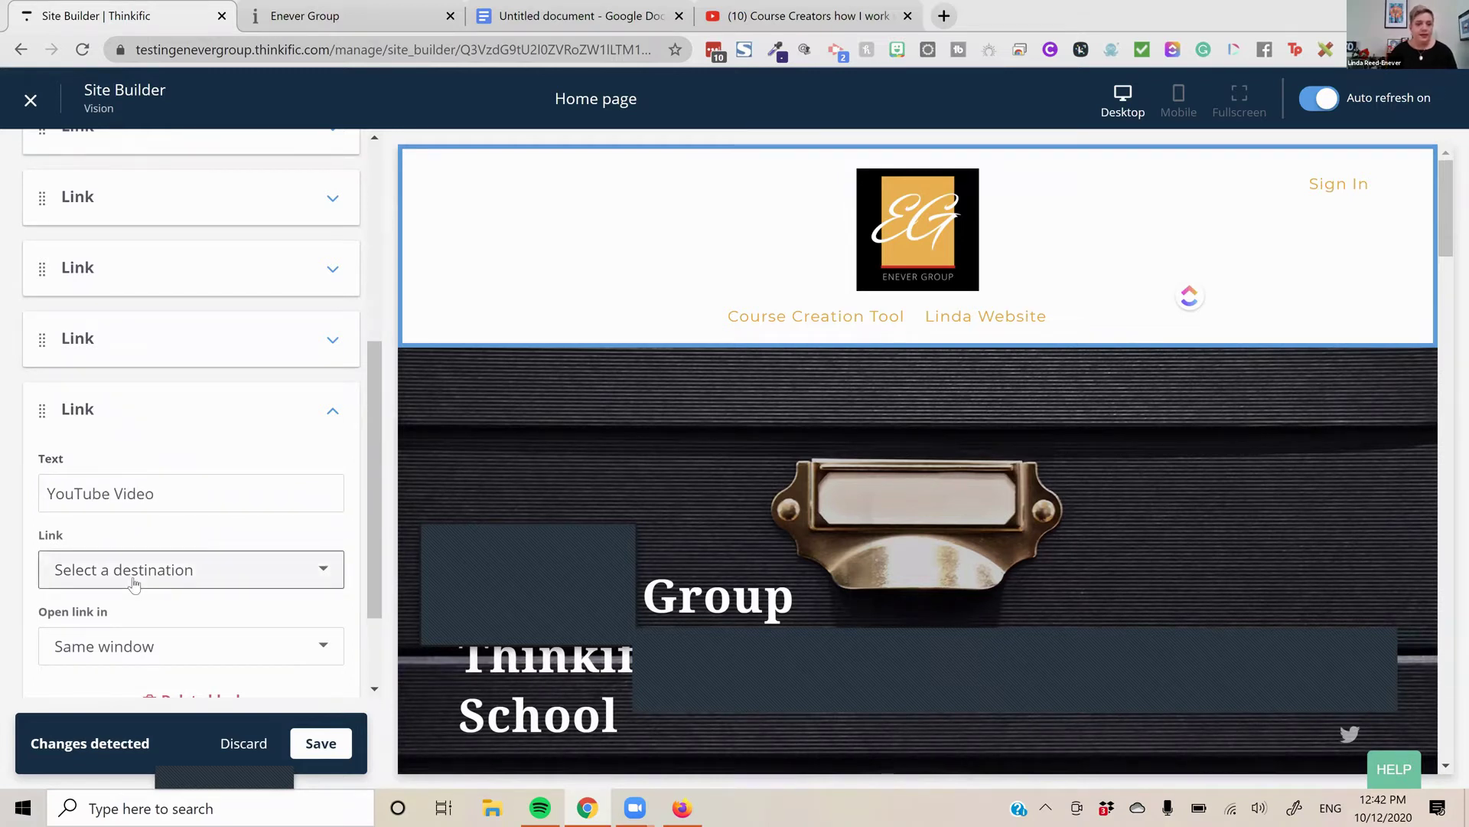
# Point the YouTube Video link to another site page, the Coming soon page
pyautogui.click(159, 575)
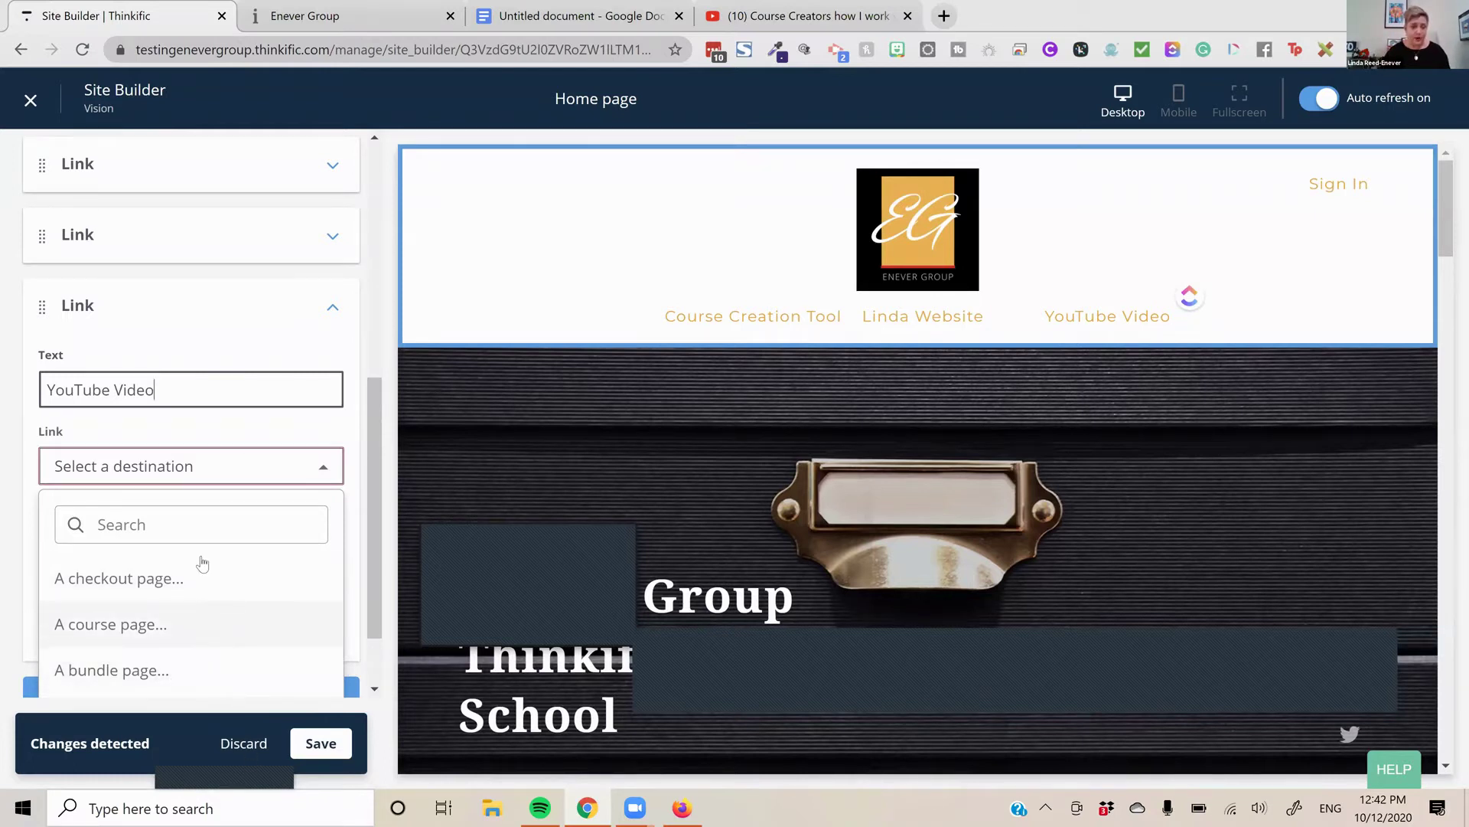
pyautogui.click(256, 436)
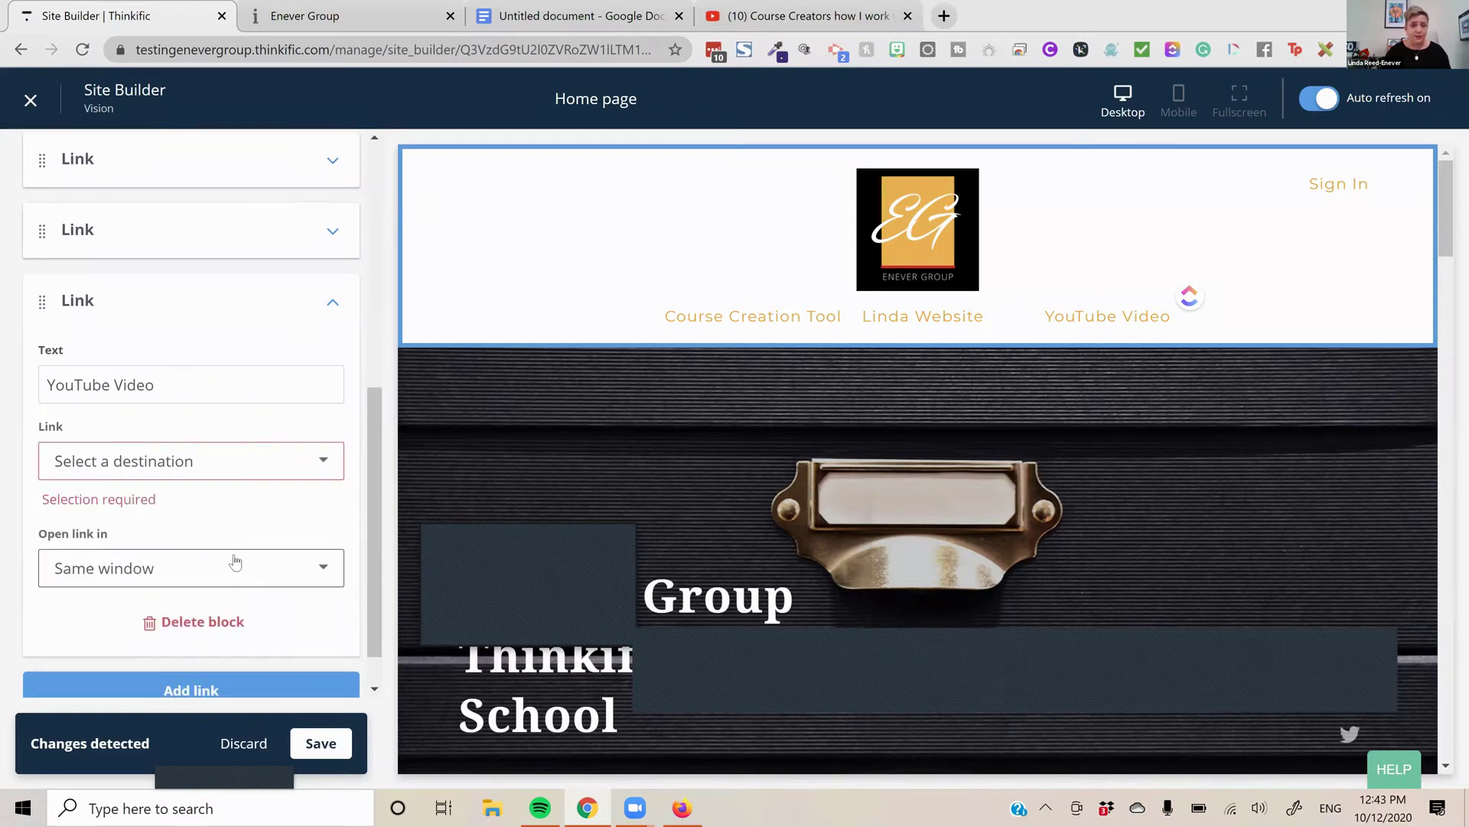
pyautogui.click(242, 465)
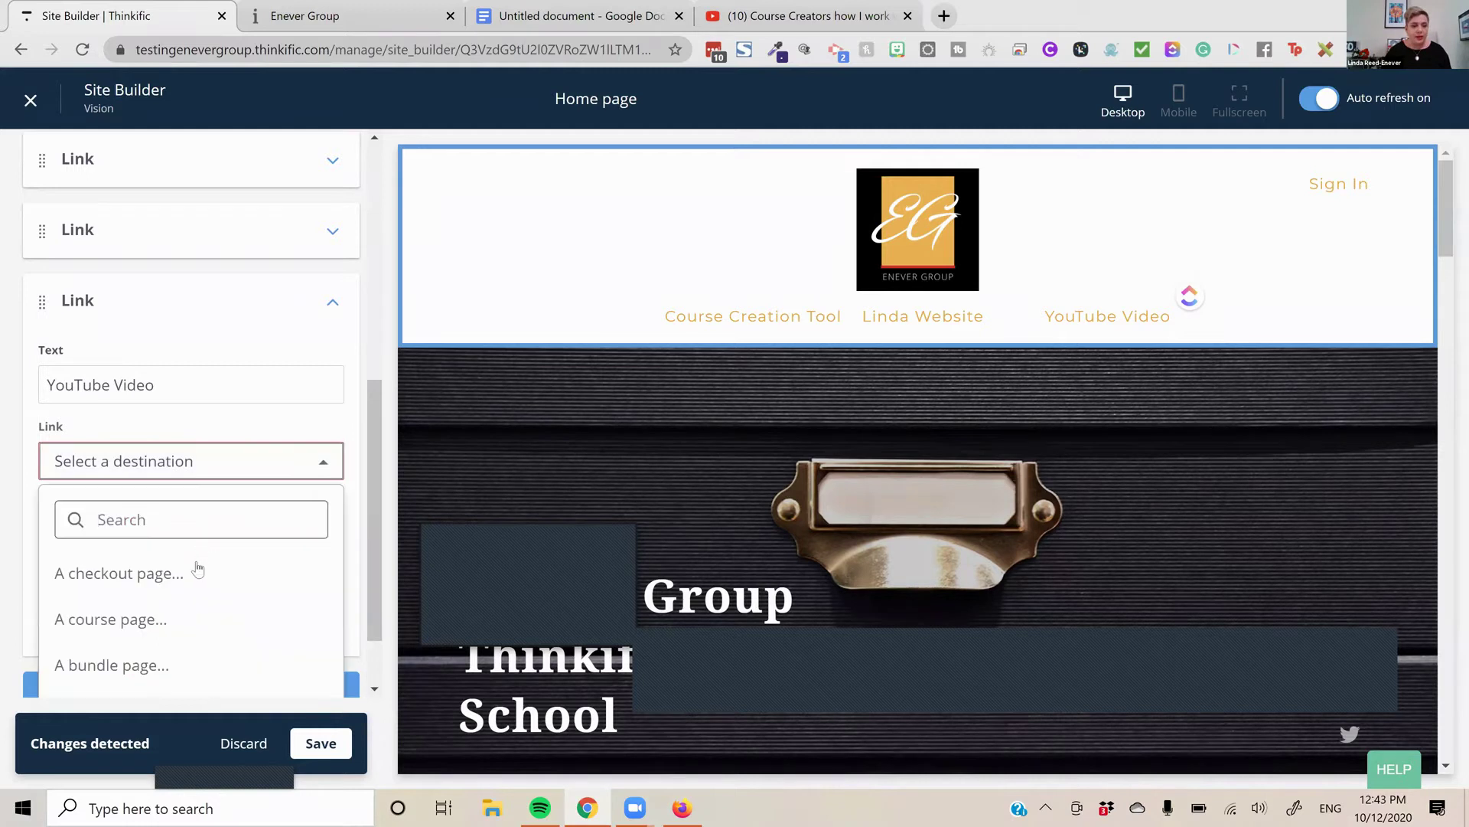
pyautogui.scroll(-2, 212, 399)
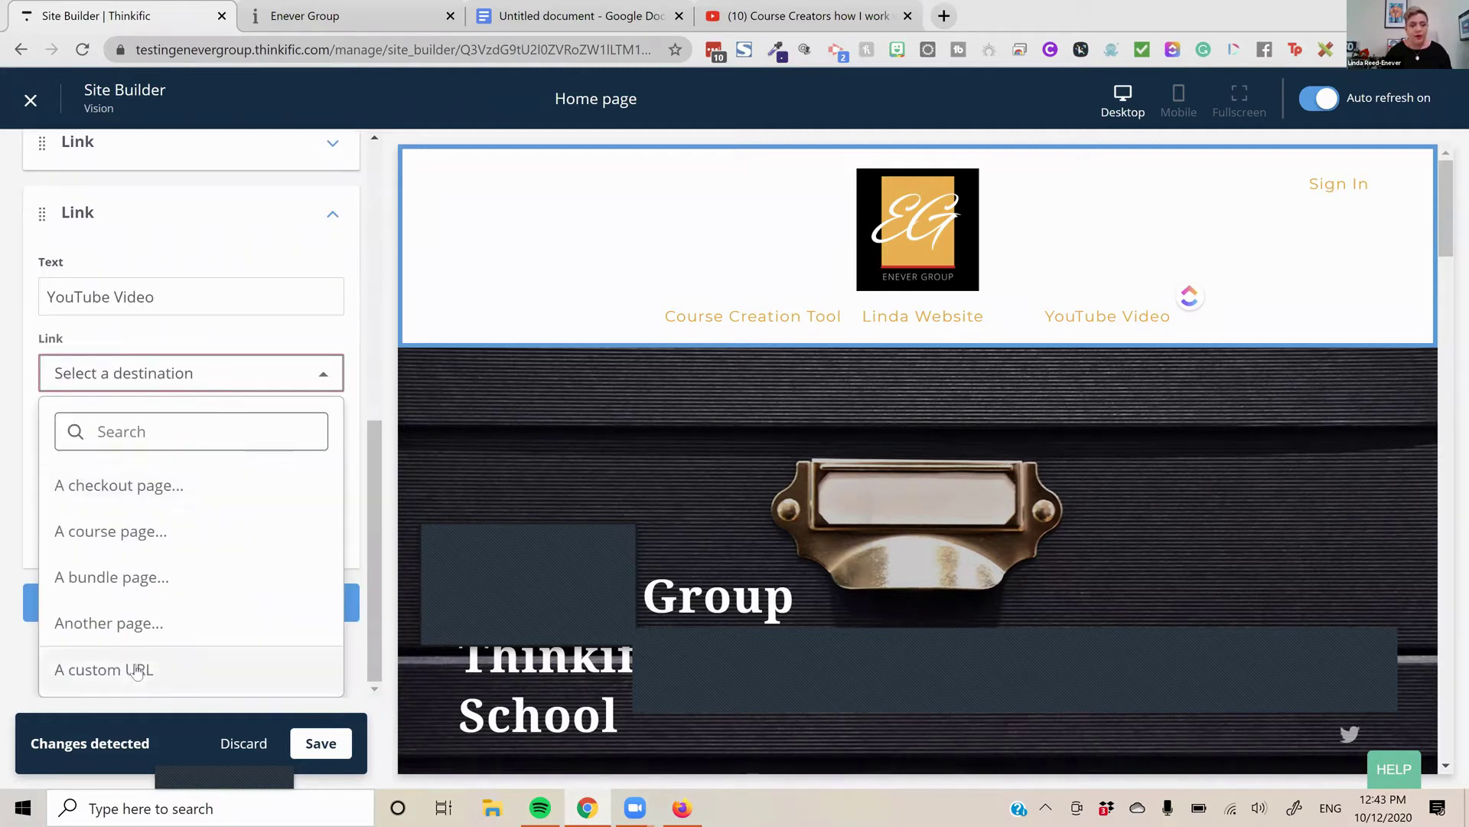
pyautogui.click(142, 620)
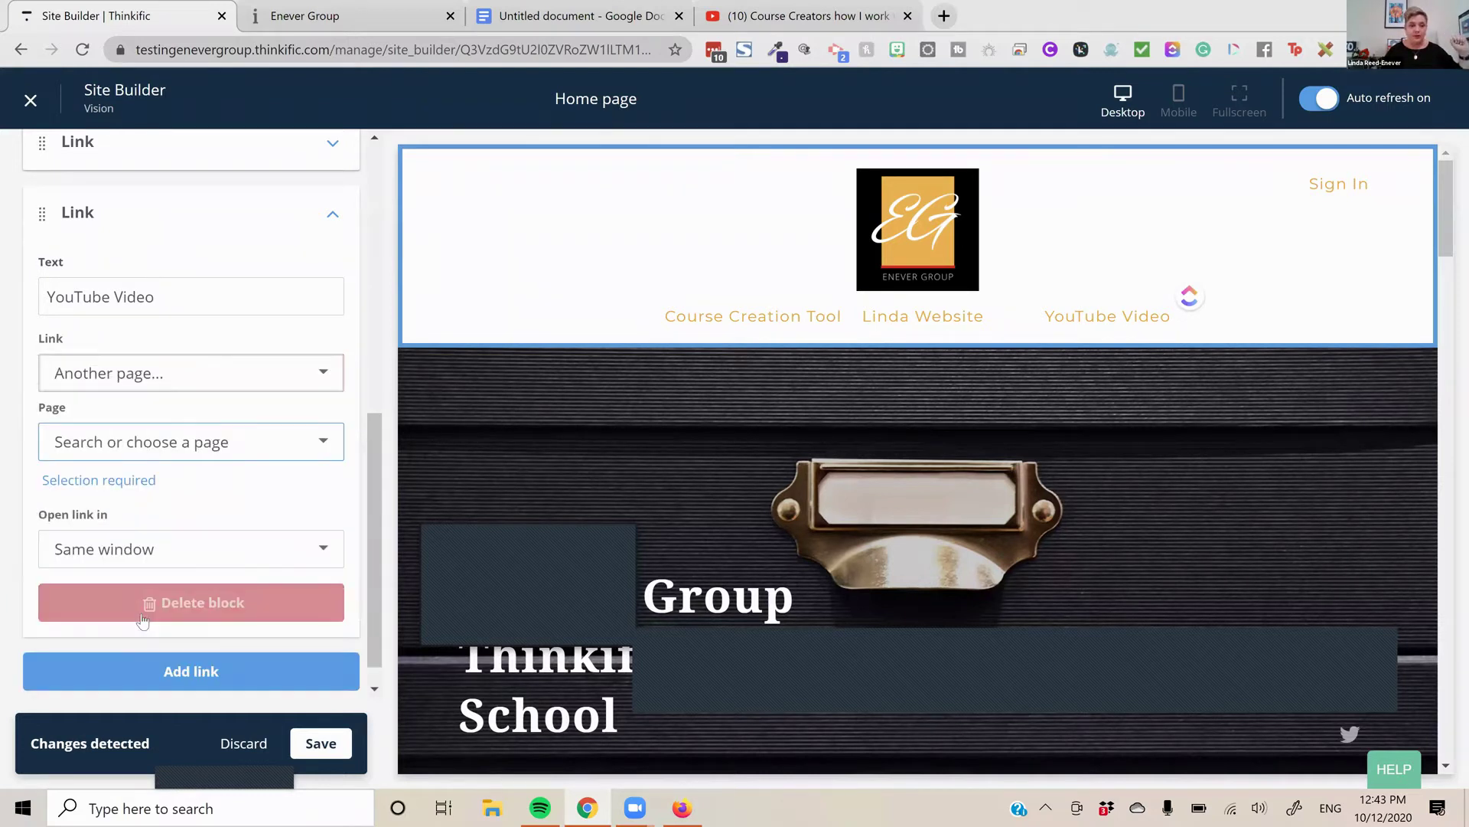
pyautogui.click(245, 454)
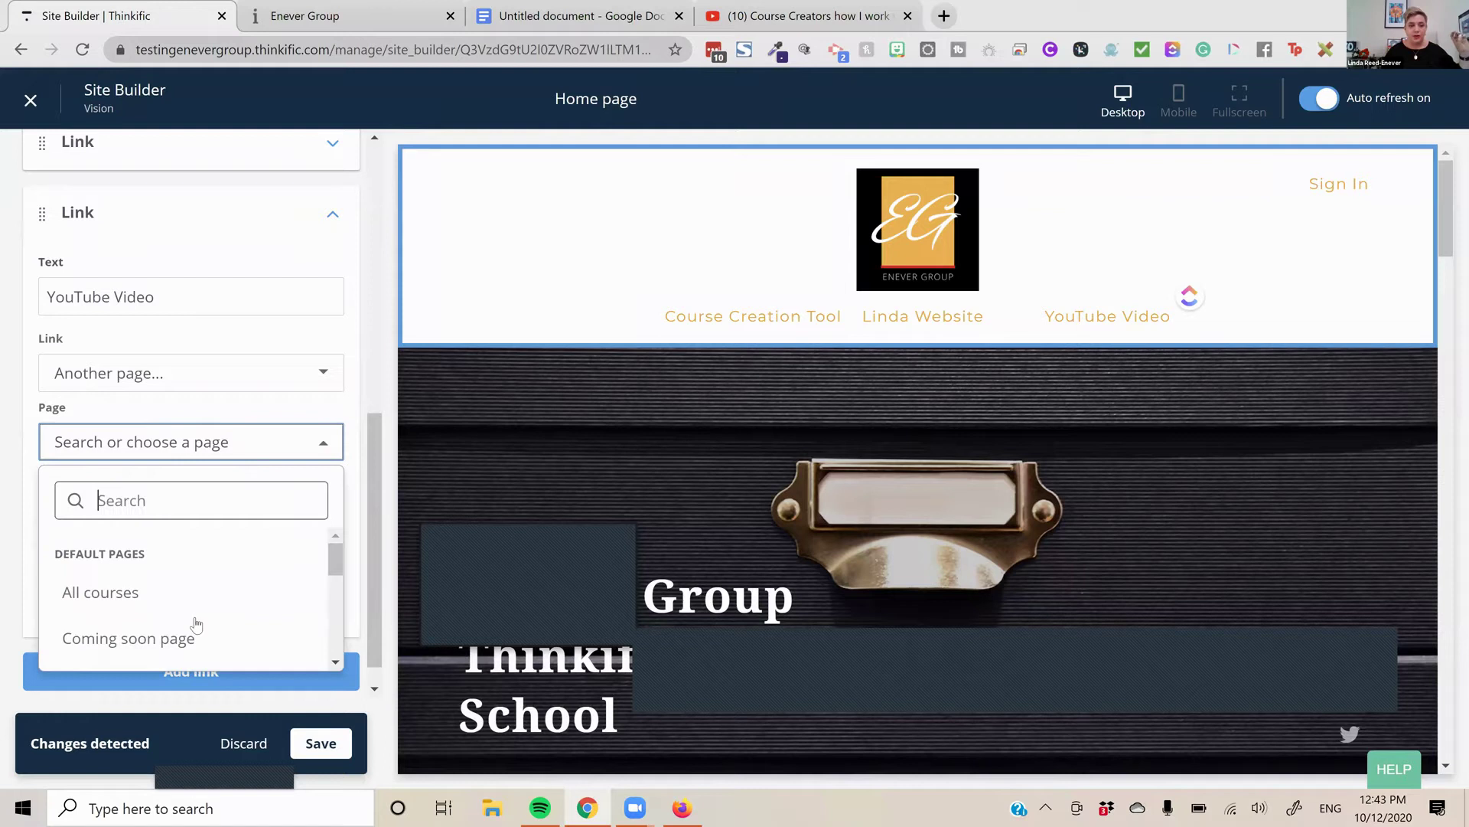
pyautogui.click(191, 642)
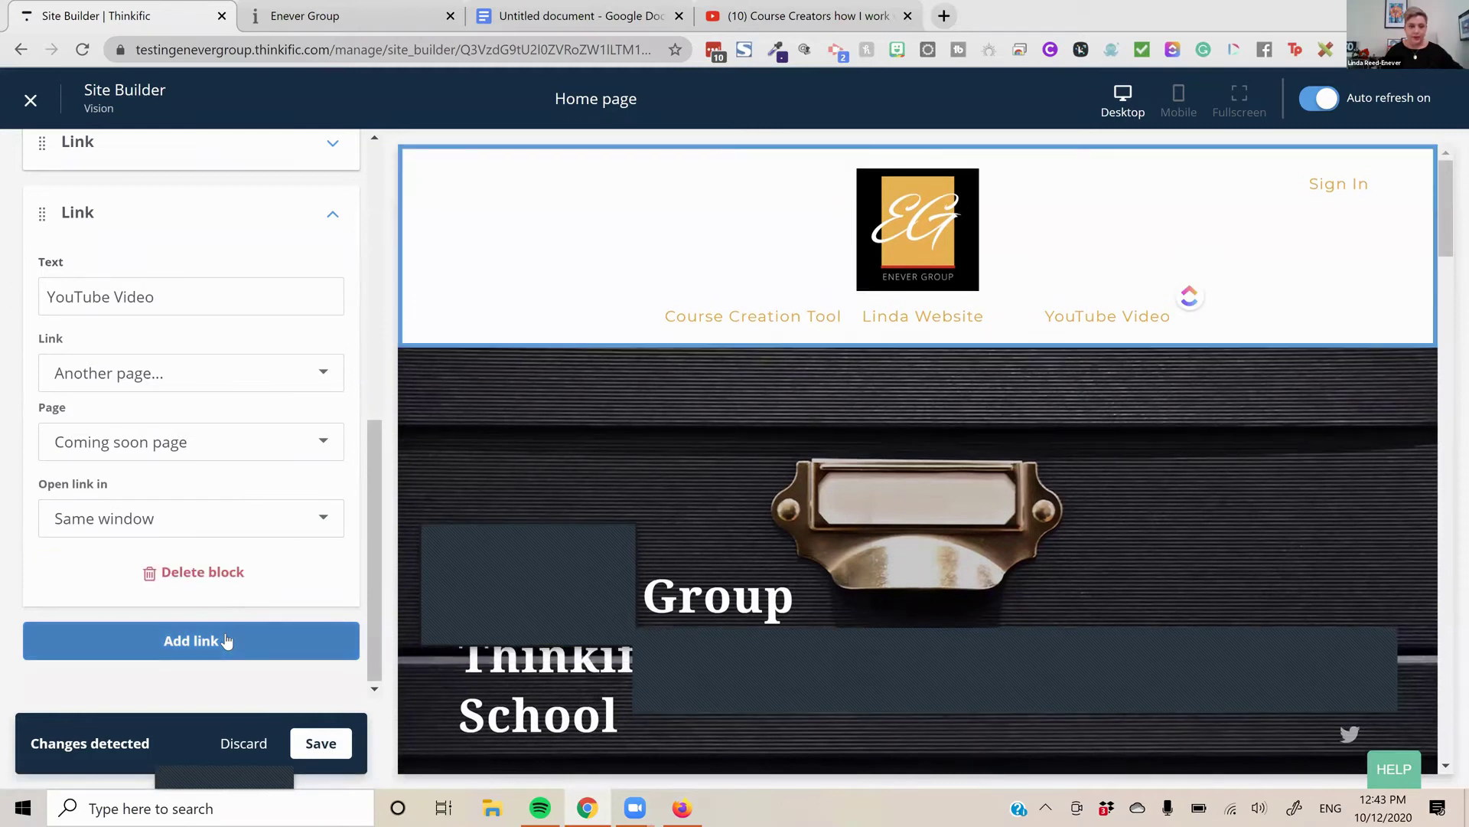
# Add a 'Showing Two' header link, then discard all unsaved header link changes
pyautogui.click(264, 642)
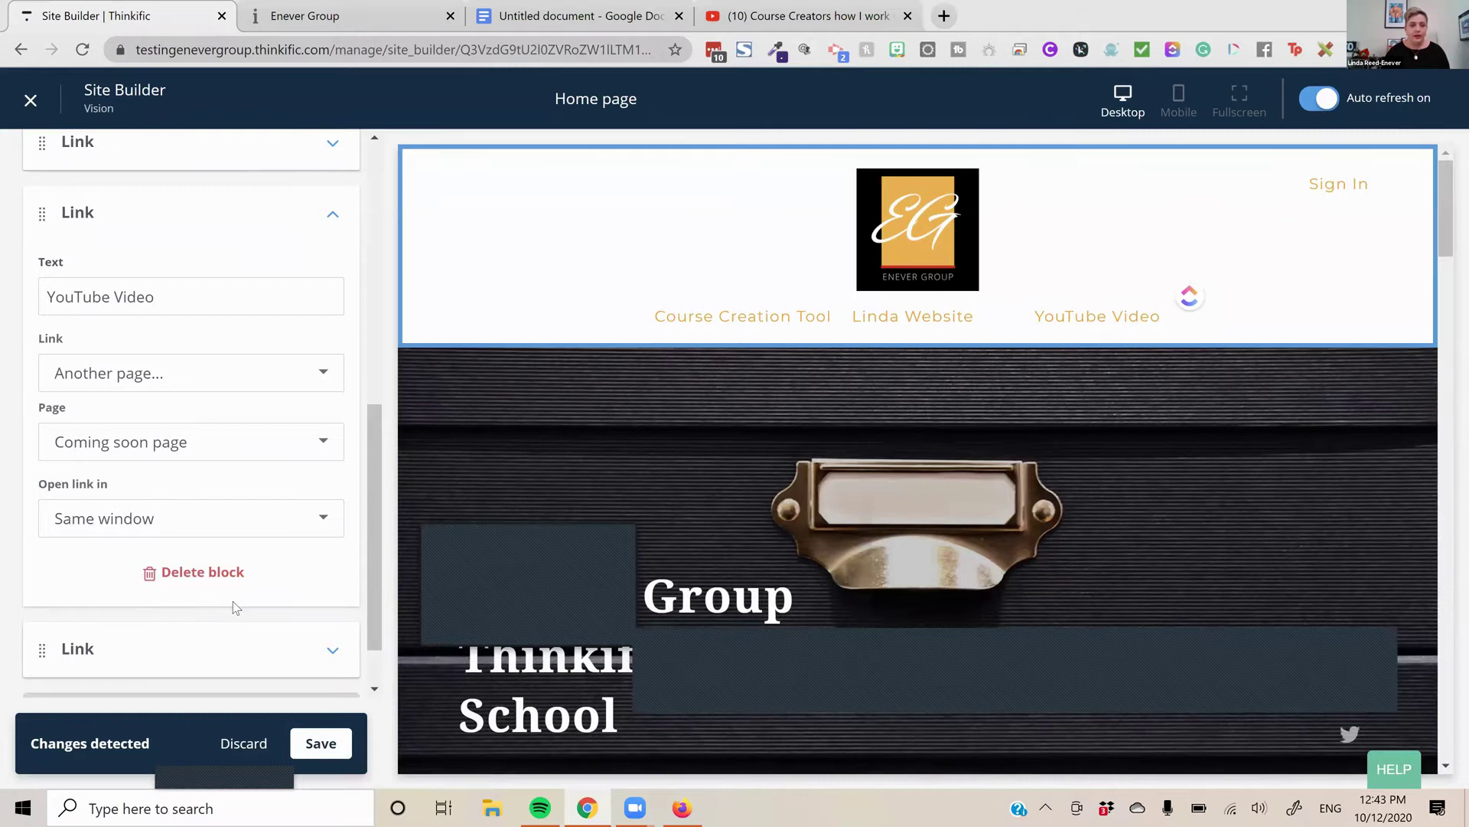
pyautogui.scroll(-1, 232, 600)
pyautogui.click(233, 575)
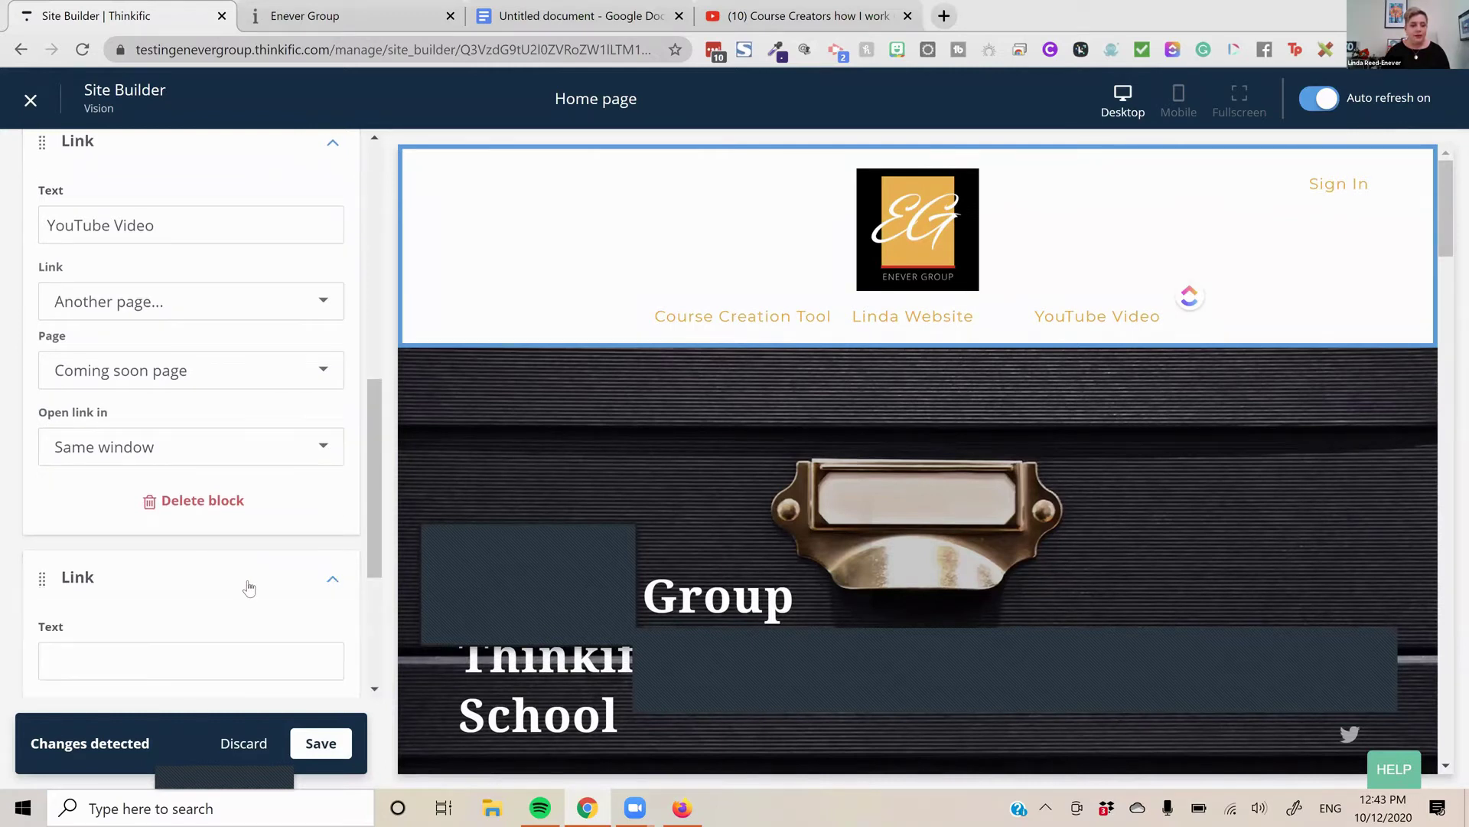
pyautogui.scroll(-4, 181, 366)
pyautogui.click(181, 372)
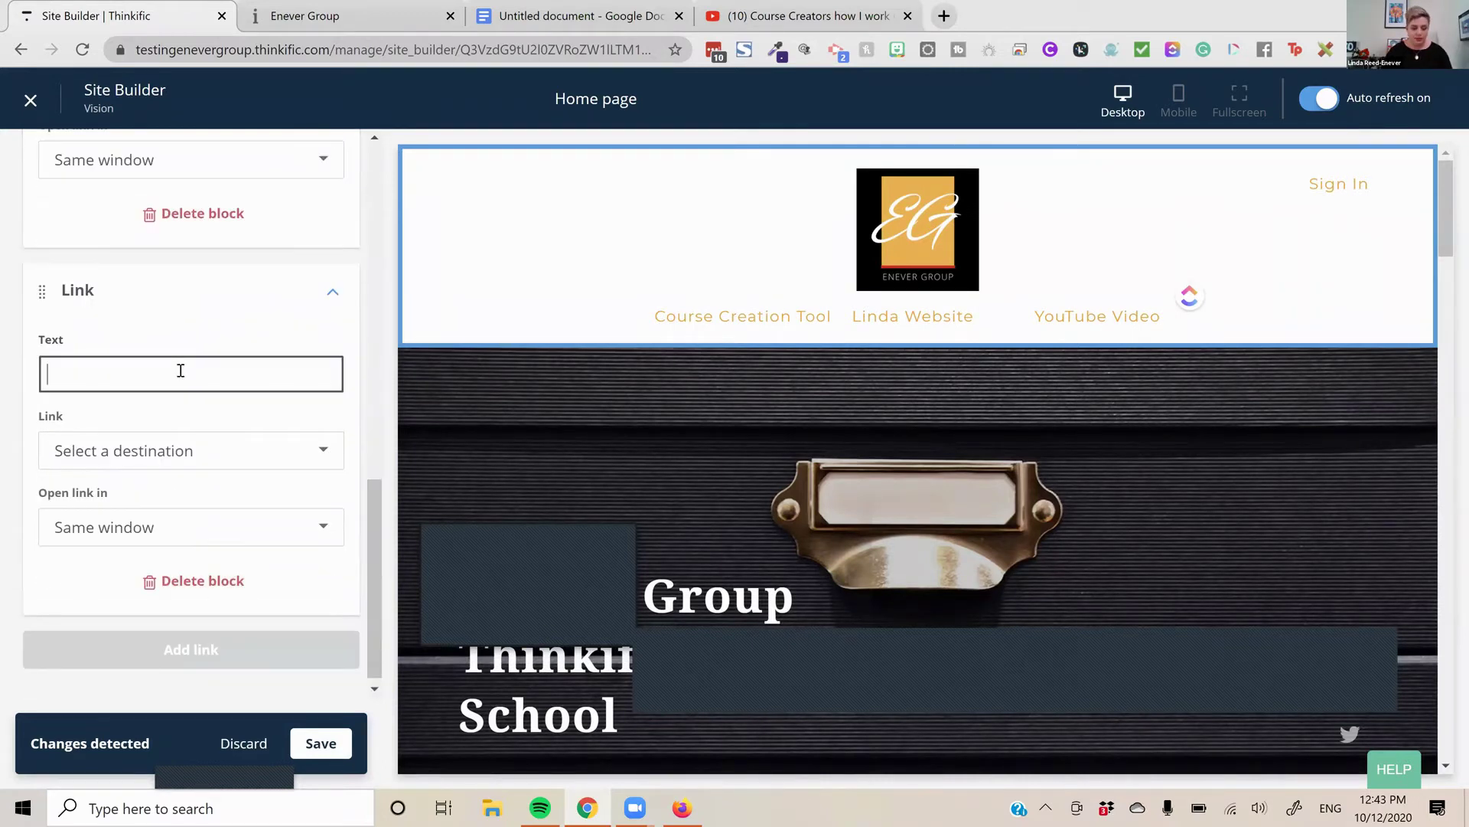
pyautogui.write('Showing Two')
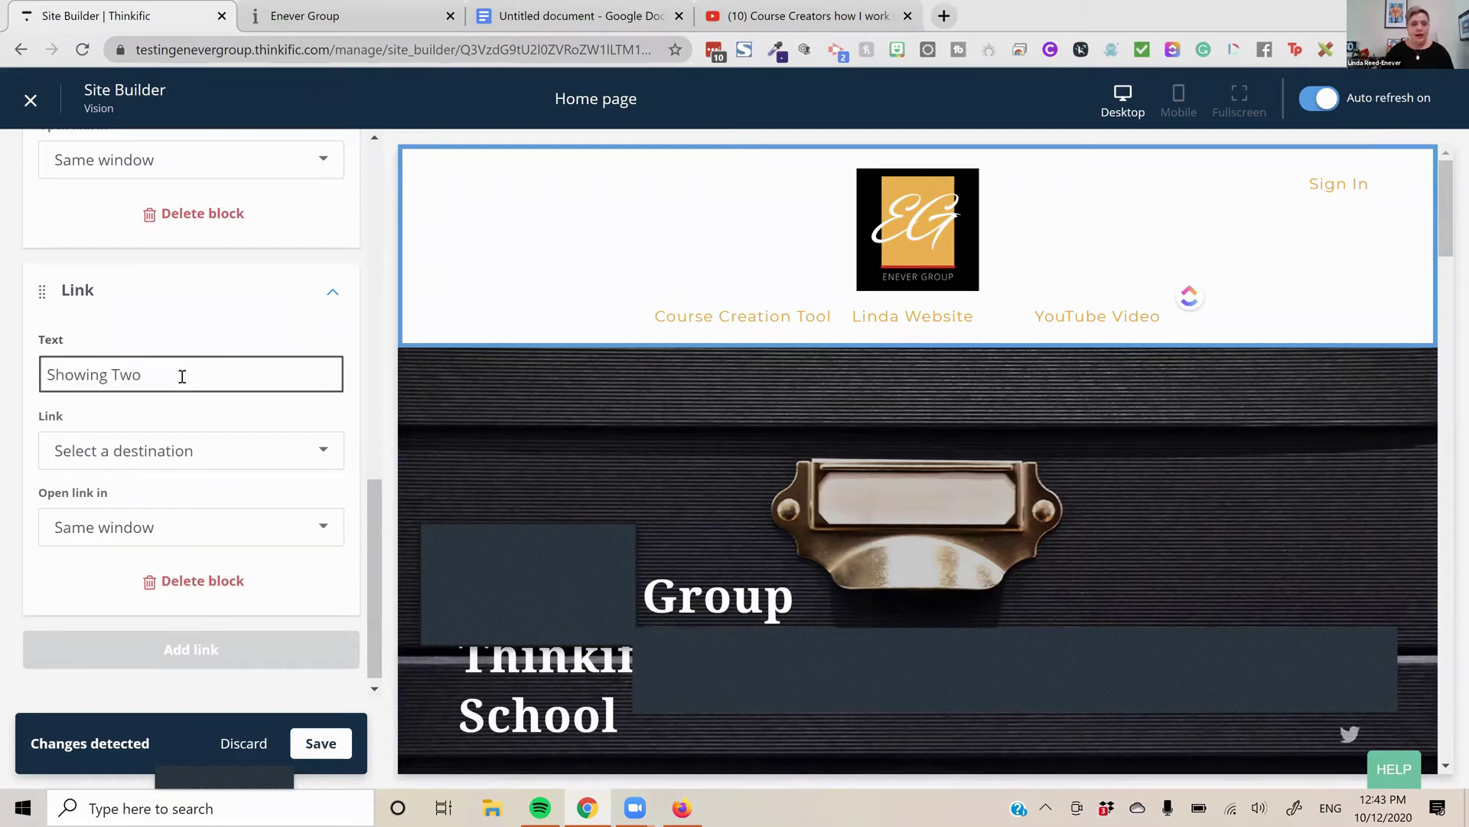
pyautogui.click(199, 449)
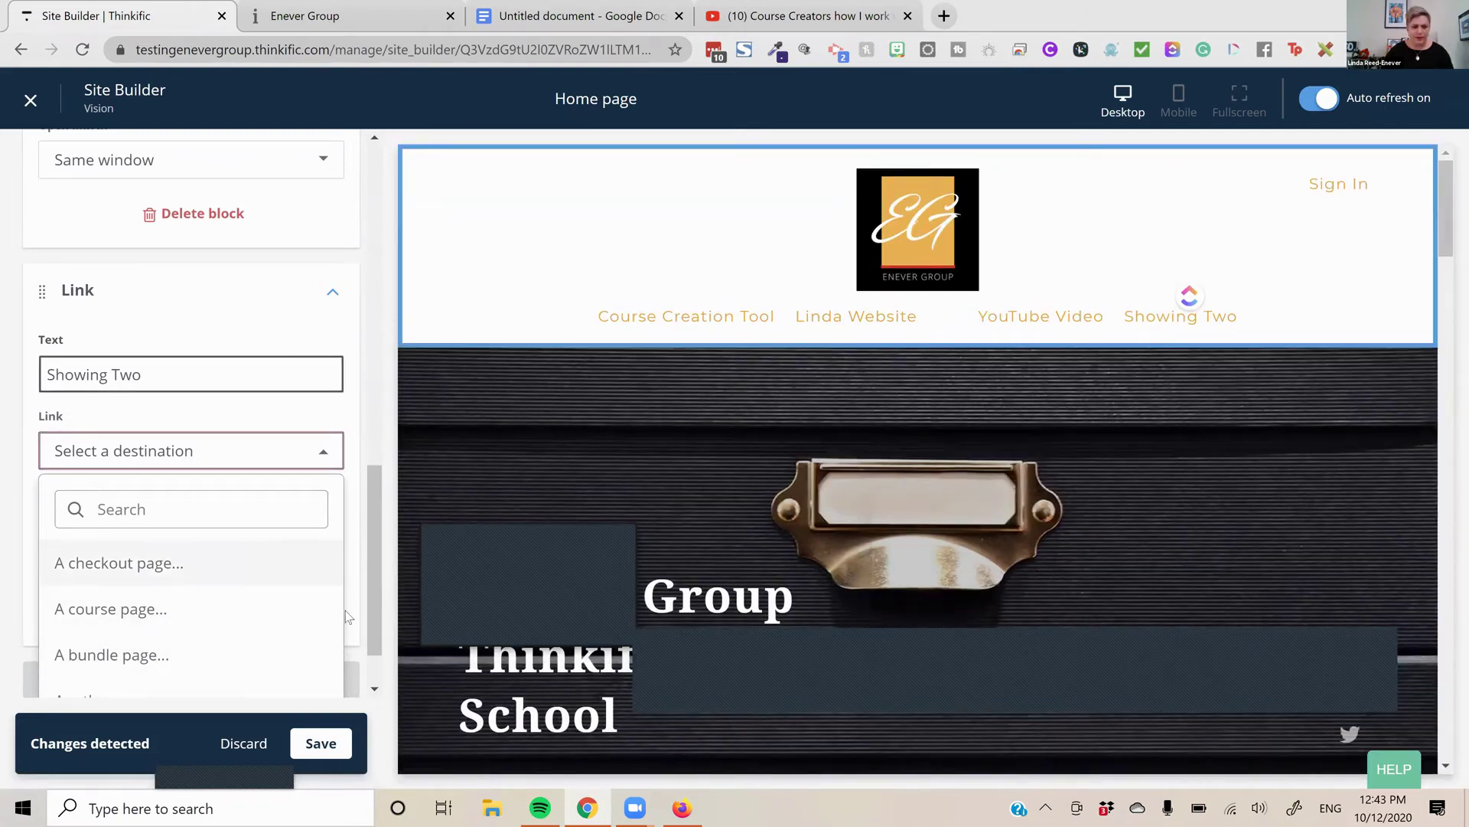
pyautogui.click(335, 666)
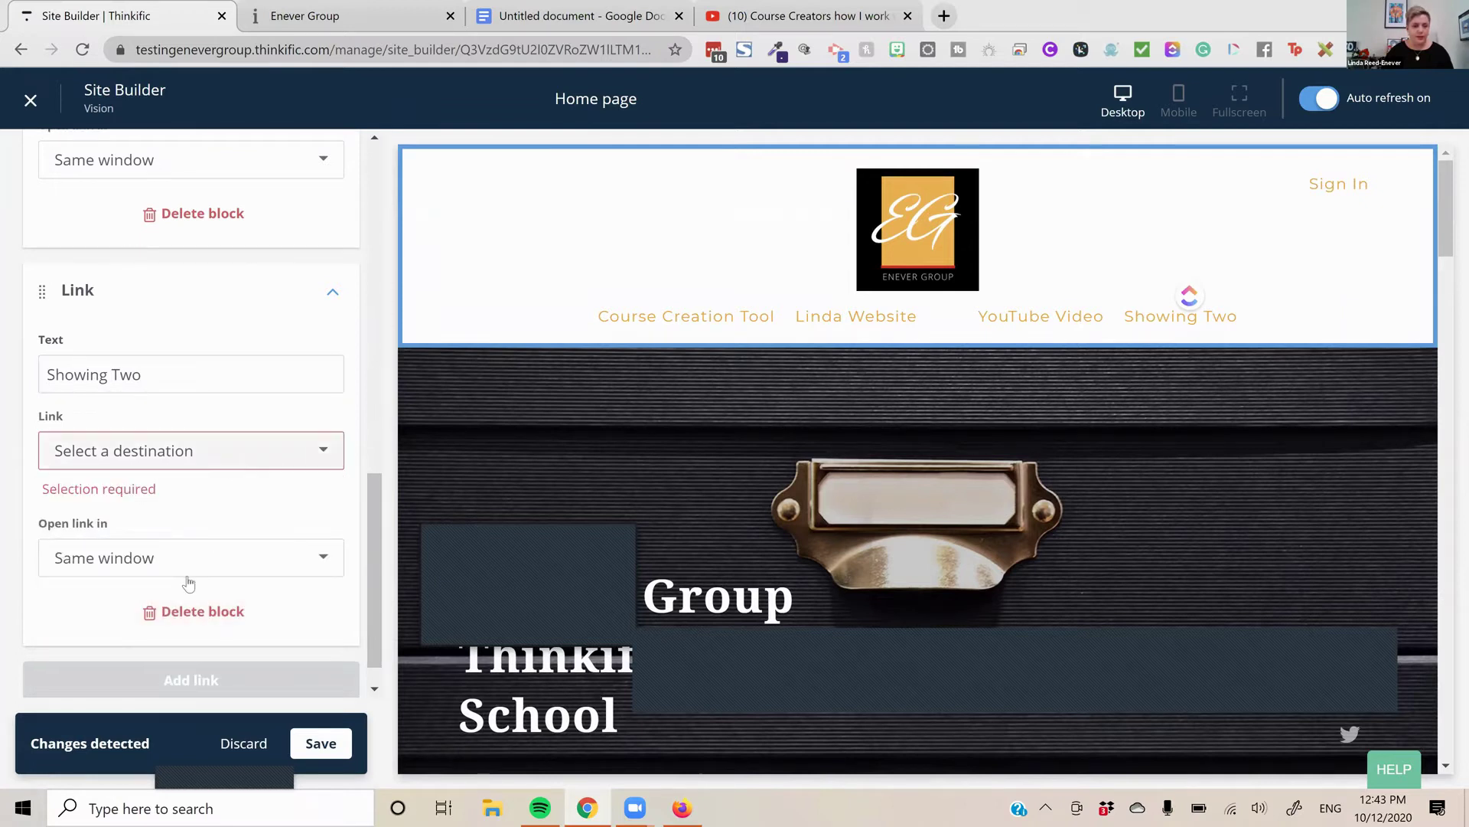
pyautogui.click(191, 453)
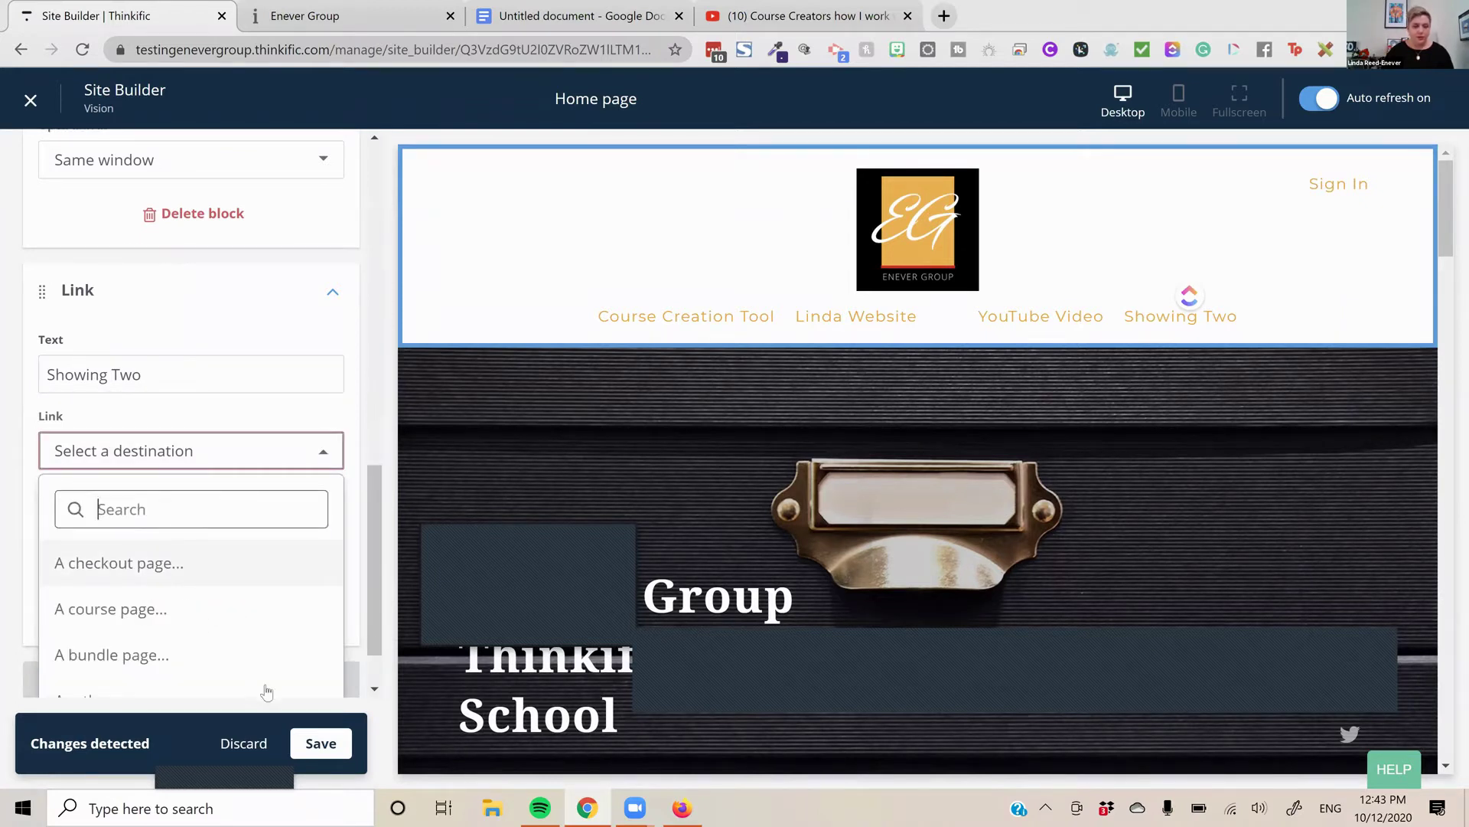
pyautogui.click(251, 746)
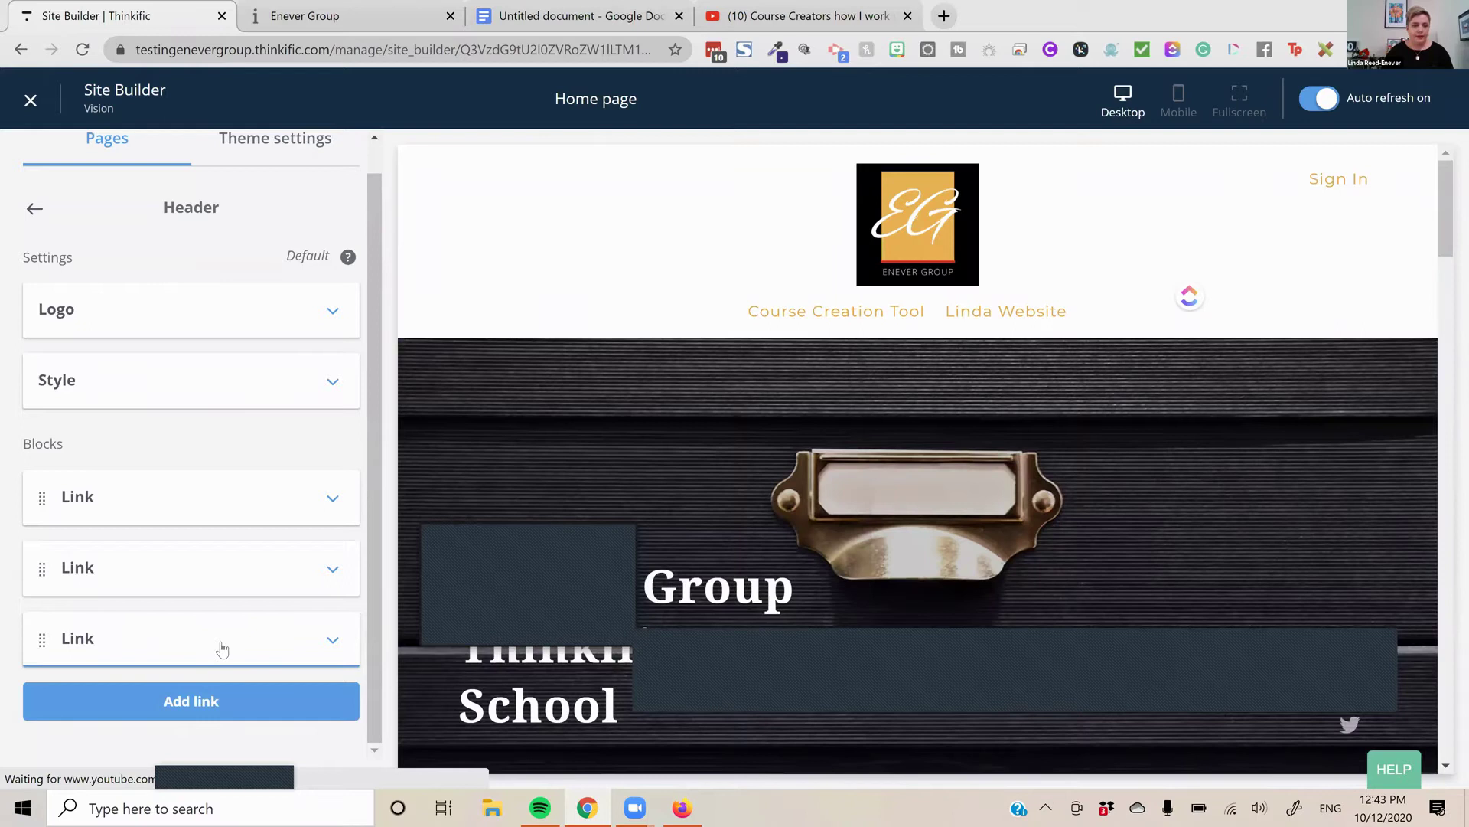
# Name the third header link 'You Link', point it to the pasted YouTube custom URL, and save
pyautogui.click(222, 643)
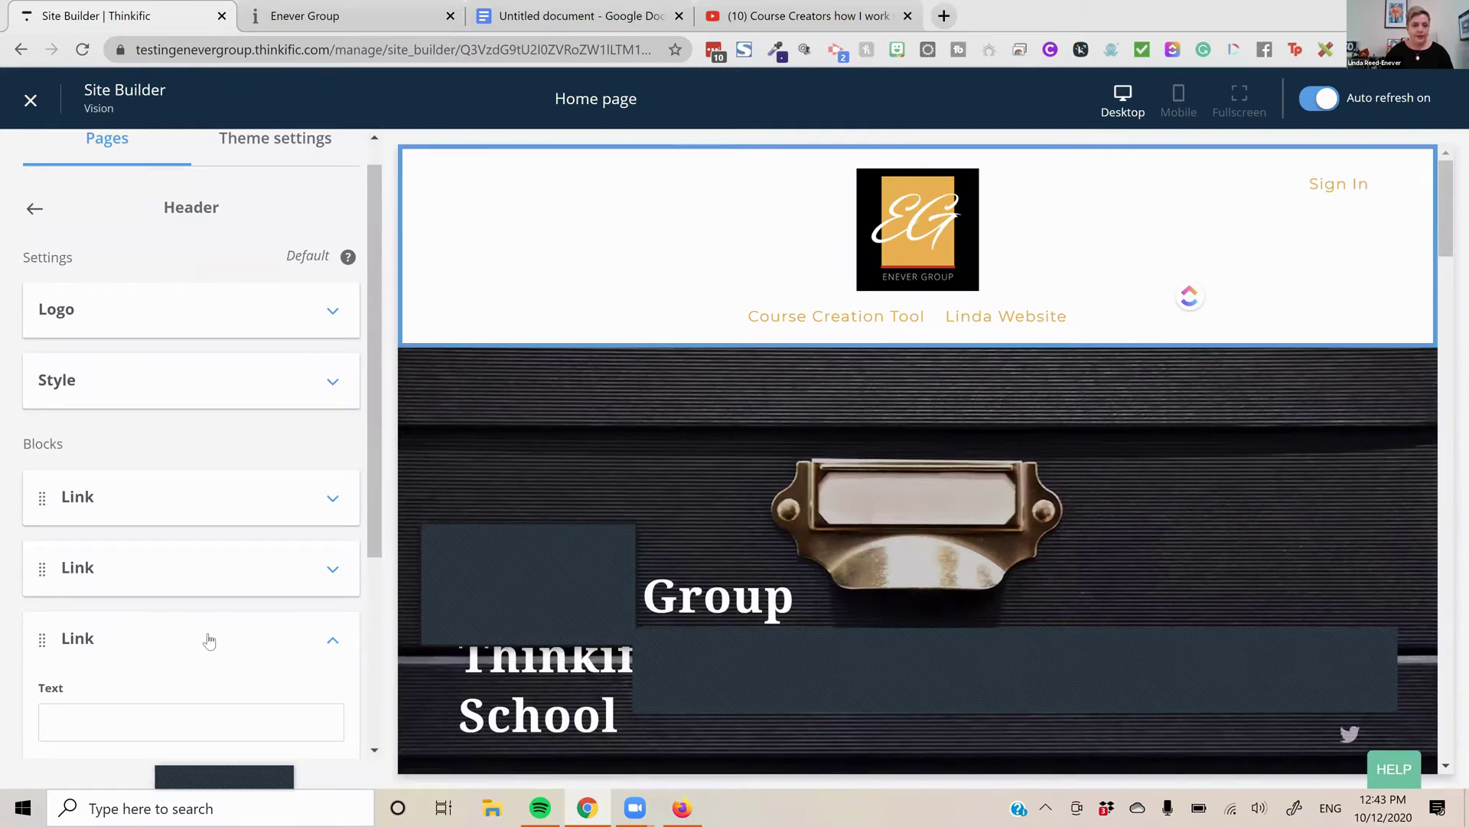
pyautogui.scroll(-4, 170, 544)
pyautogui.click(146, 427)
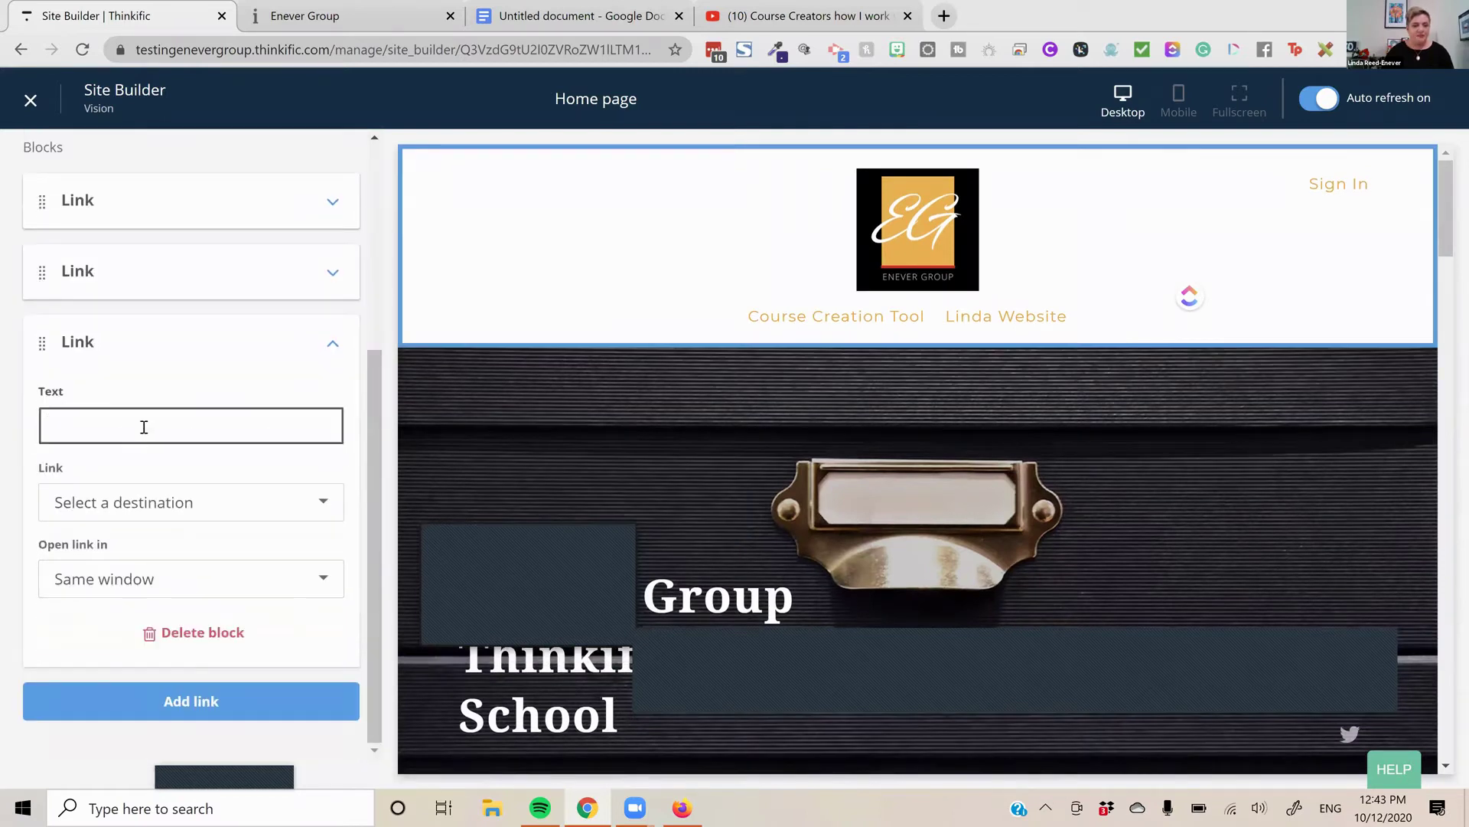
pyautogui.write('You Link')
pyautogui.click(195, 501)
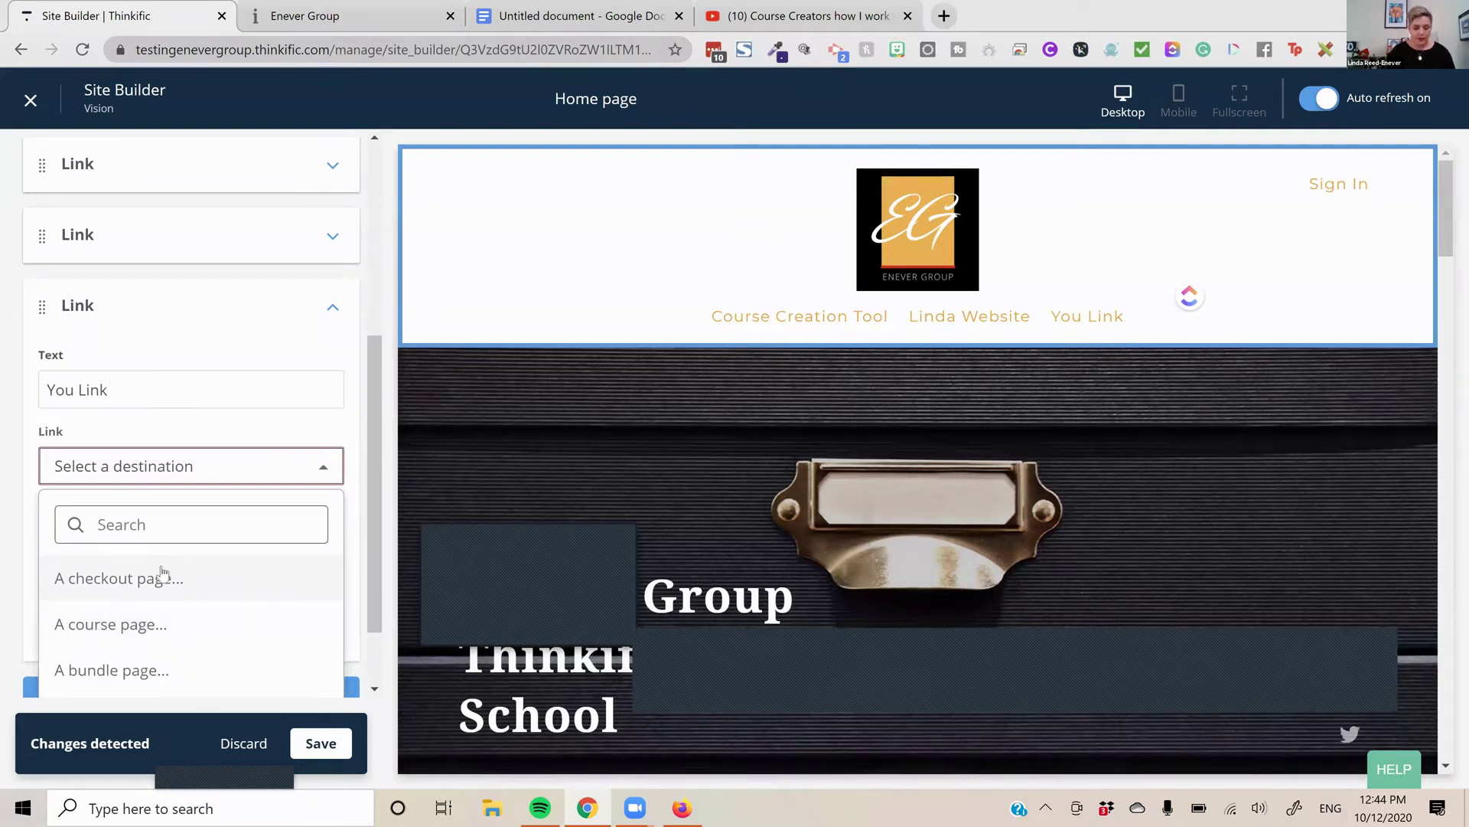
pyautogui.write('cu')
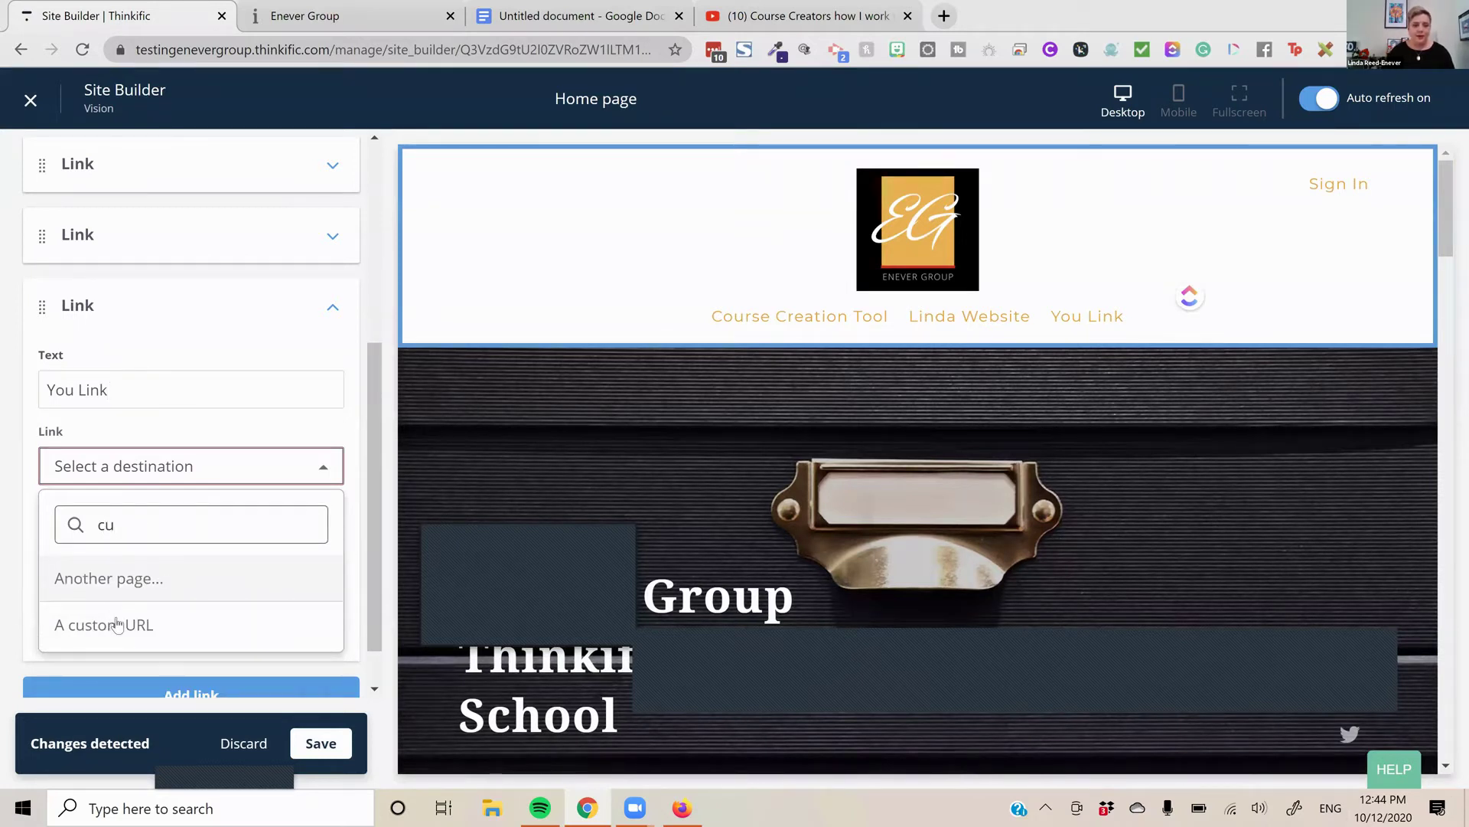
pyautogui.click(117, 625)
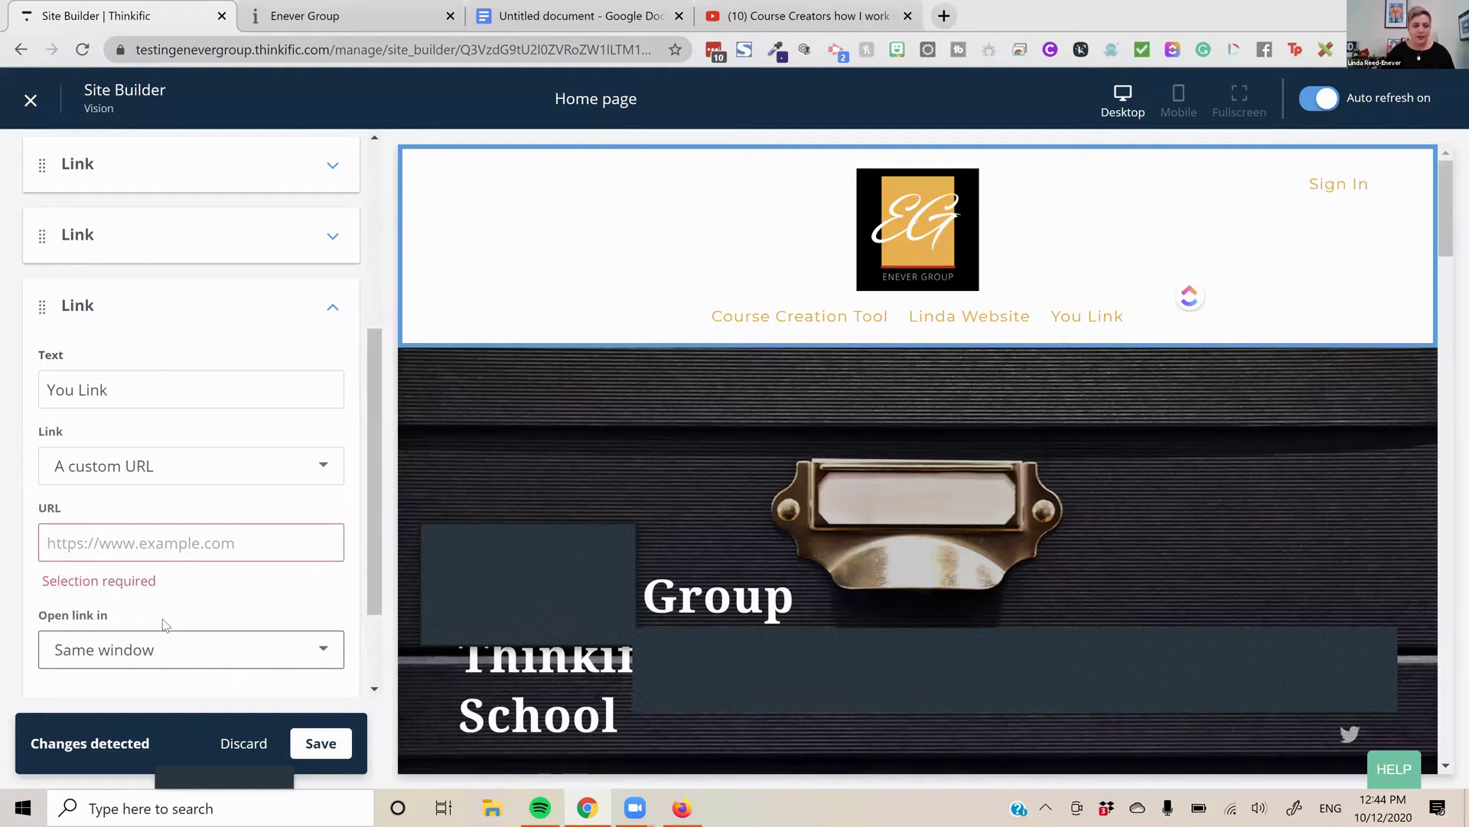
pyautogui.click(180, 552)
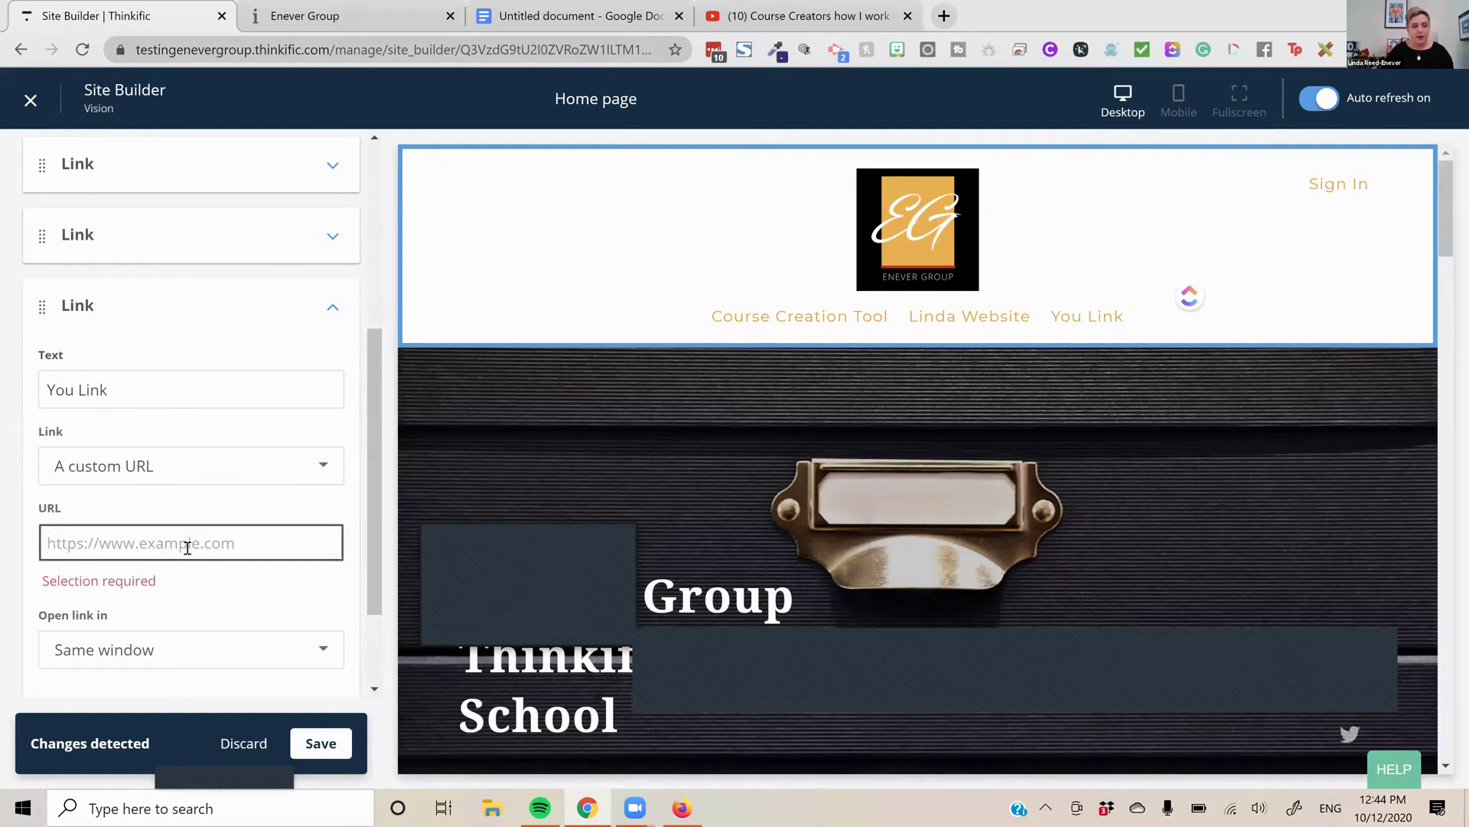
pyautogui.write('https://www.youtube.com/watch?v=DDQCv_FyNrA')
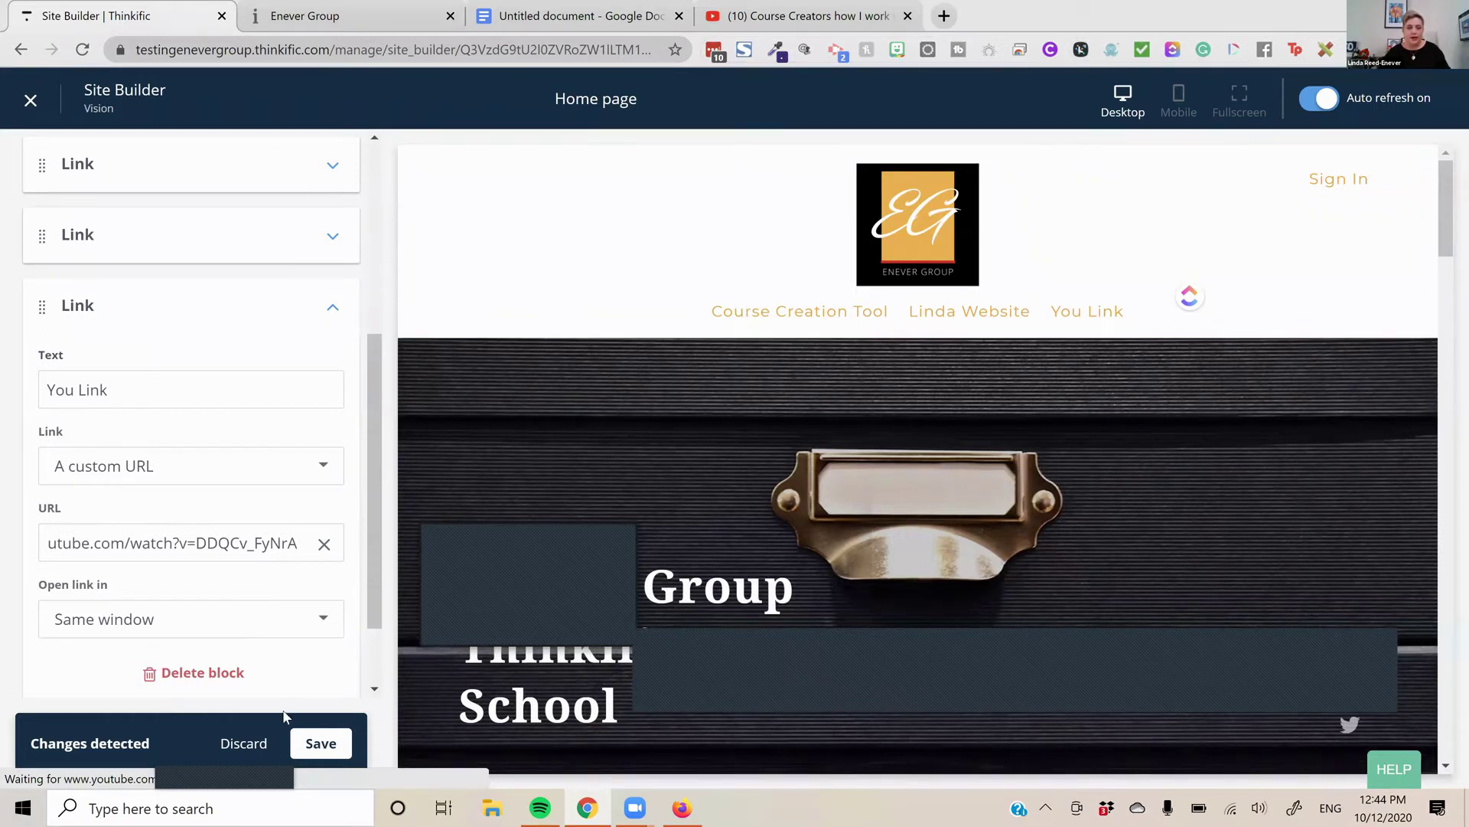
pyautogui.scroll(-2, 313, 740)
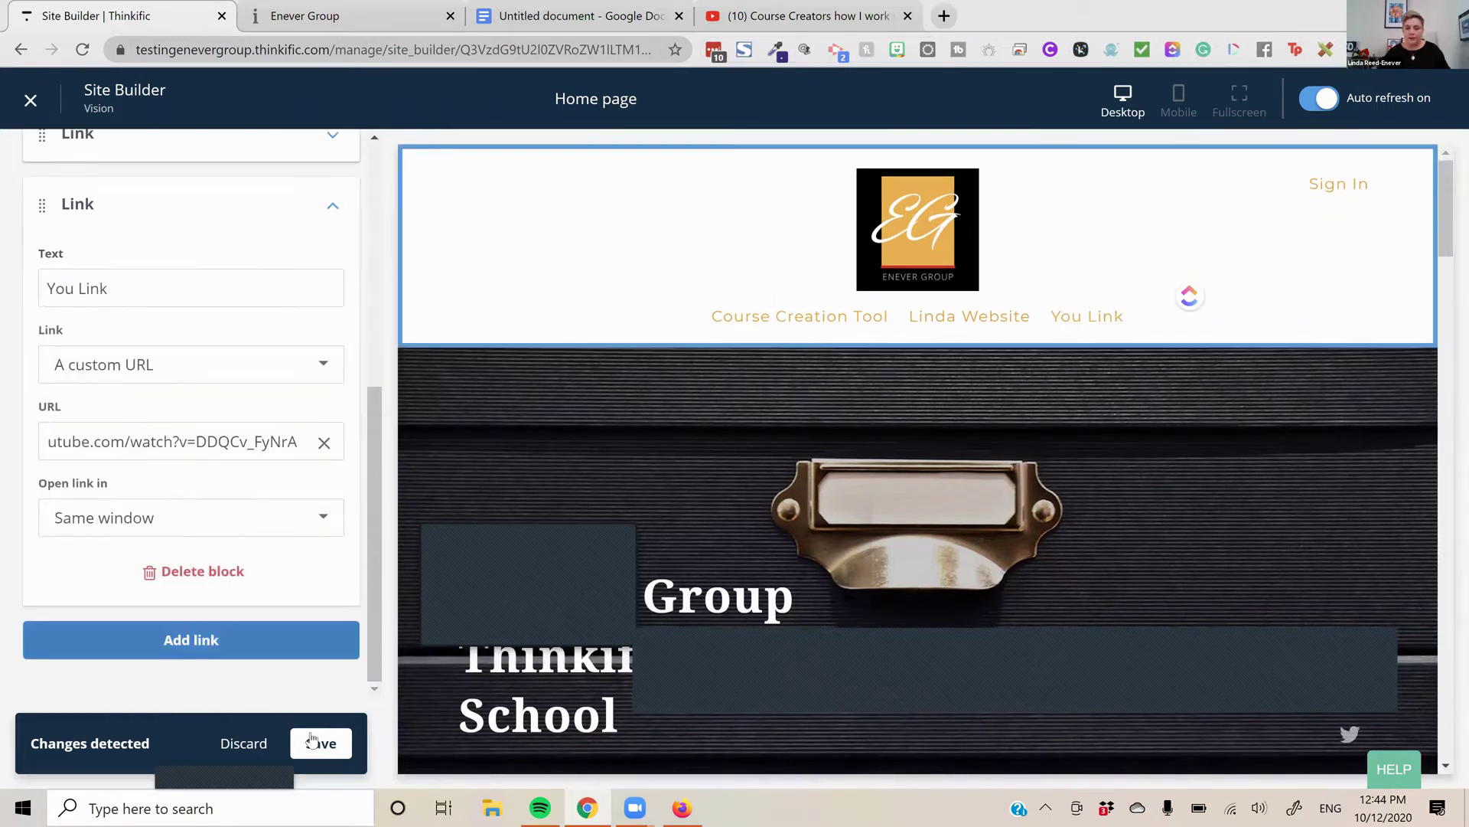
pyautogui.click(1088, 320)
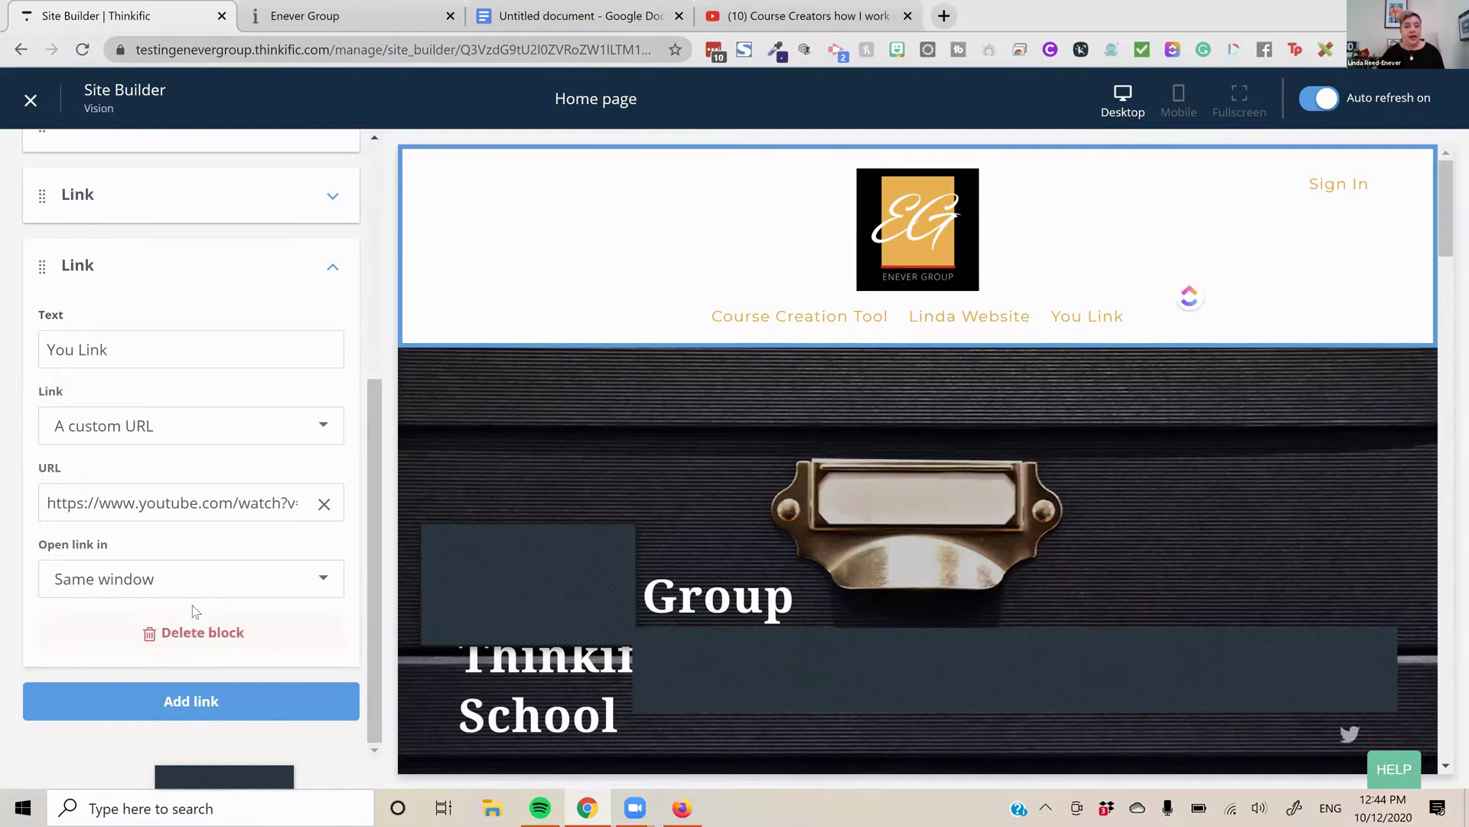
# Review the header settings and expand Style to check background and navigation options
pyautogui.scroll(1, 130, 454)
pyautogui.scroll(4, 115, 440)
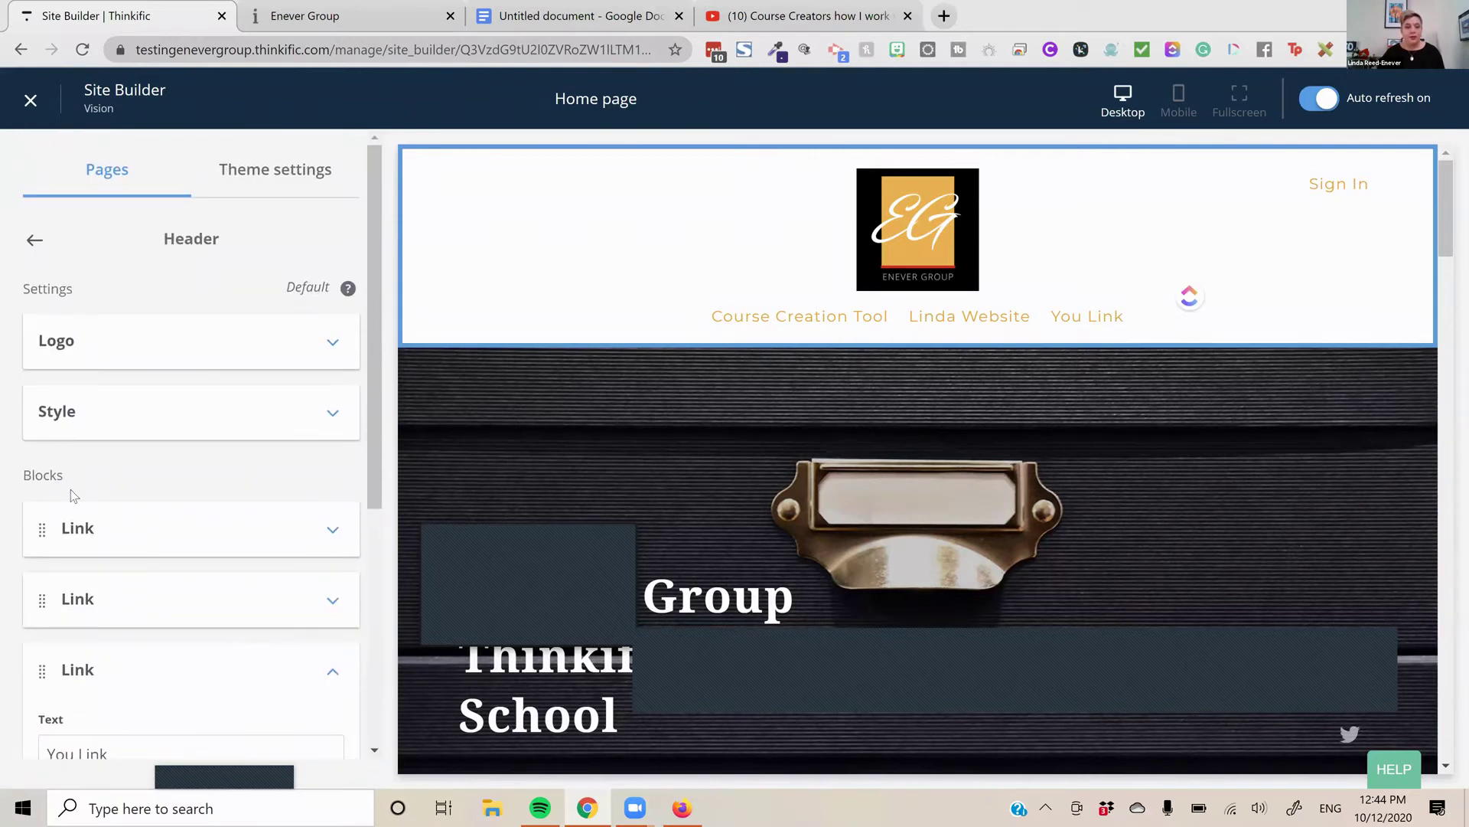
pyautogui.scroll(-5, 72, 490)
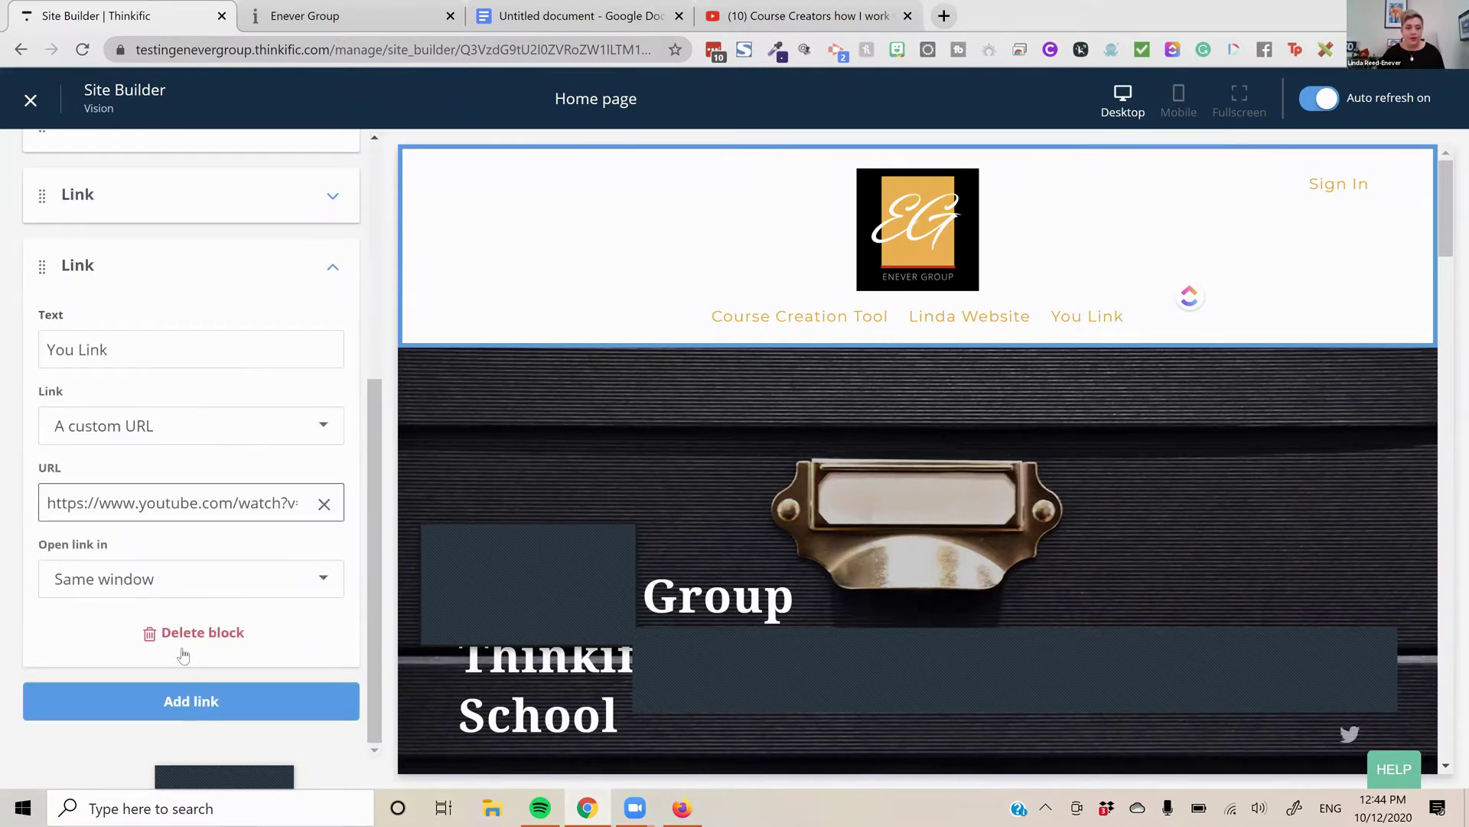
pyautogui.scroll(2, 201, 590)
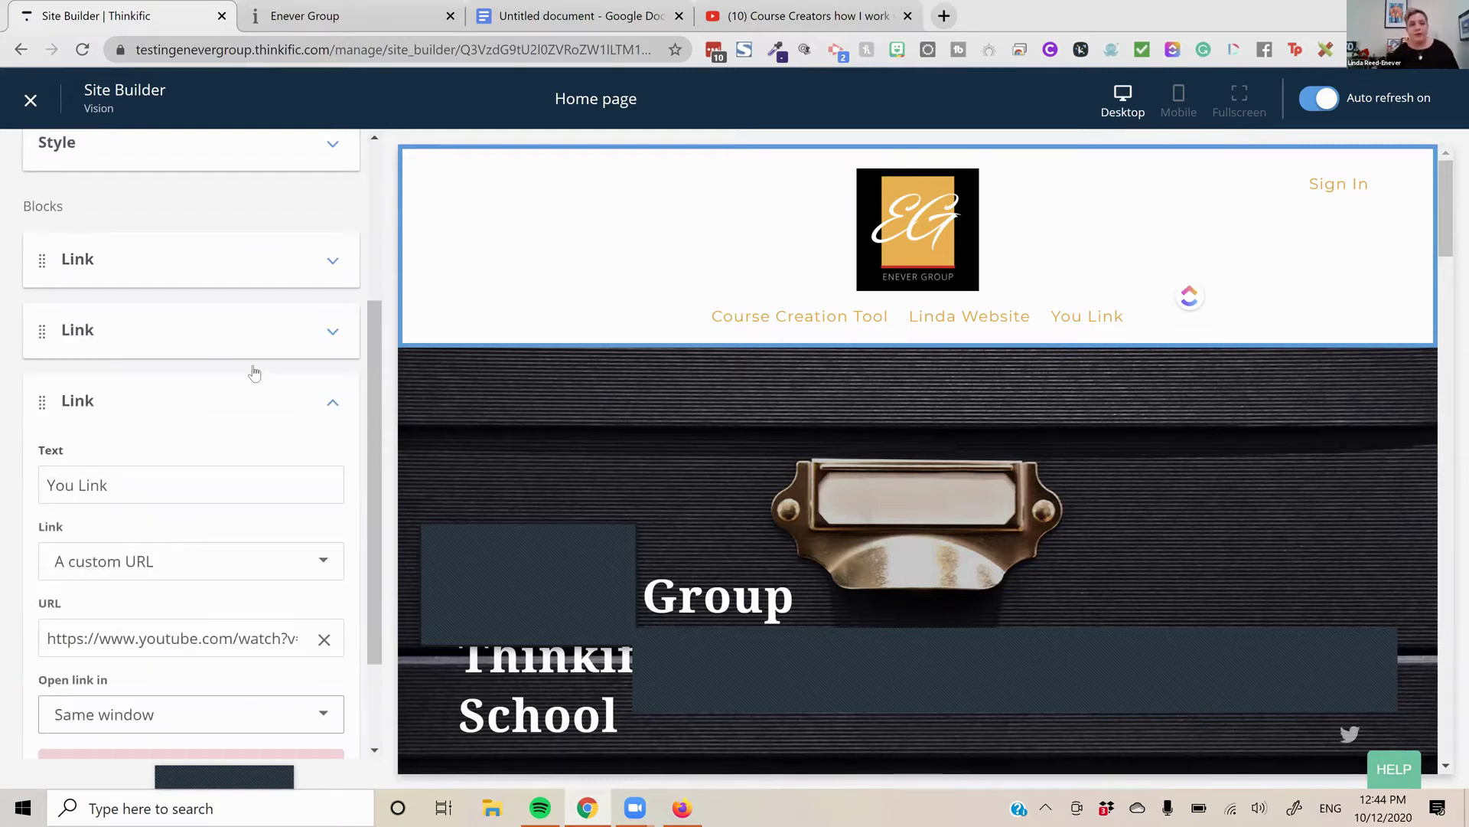
pyautogui.scroll(10, 283, 528)
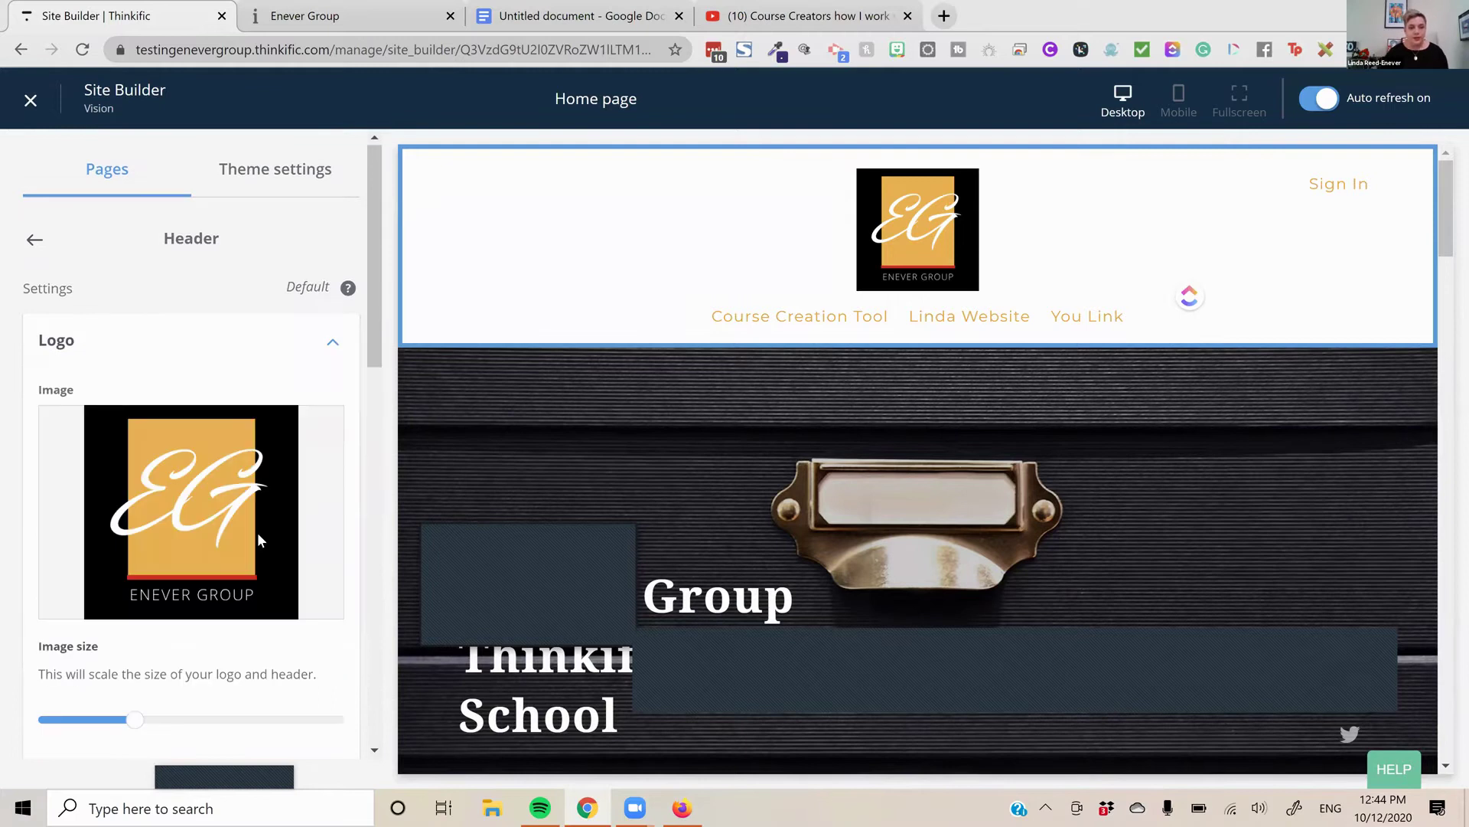
pyautogui.scroll(-1, 256, 529)
pyautogui.scroll(-5, 256, 530)
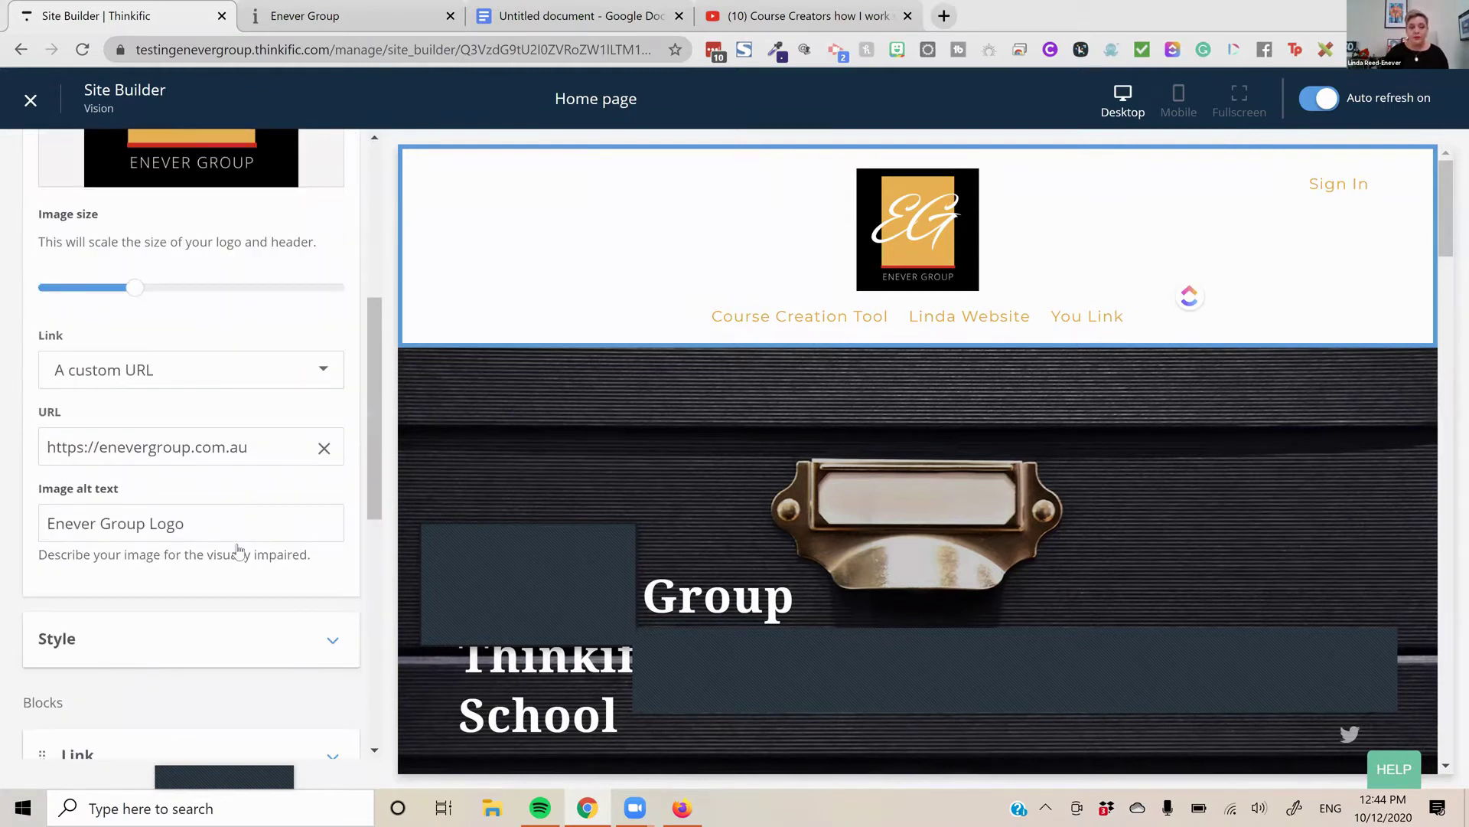
pyautogui.scroll(-1, 239, 553)
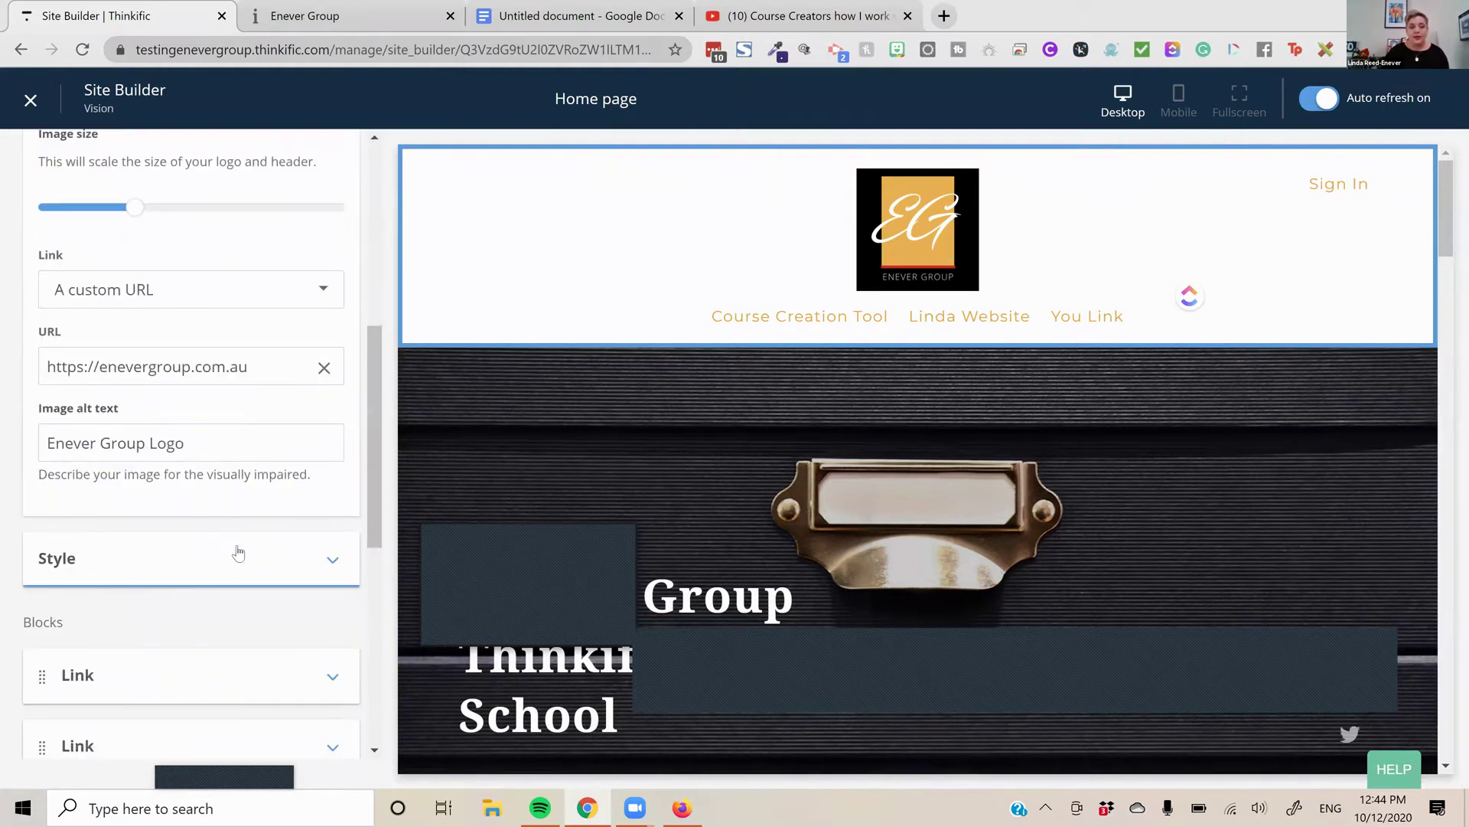
pyautogui.click(150, 543)
pyautogui.scroll(-4, 150, 542)
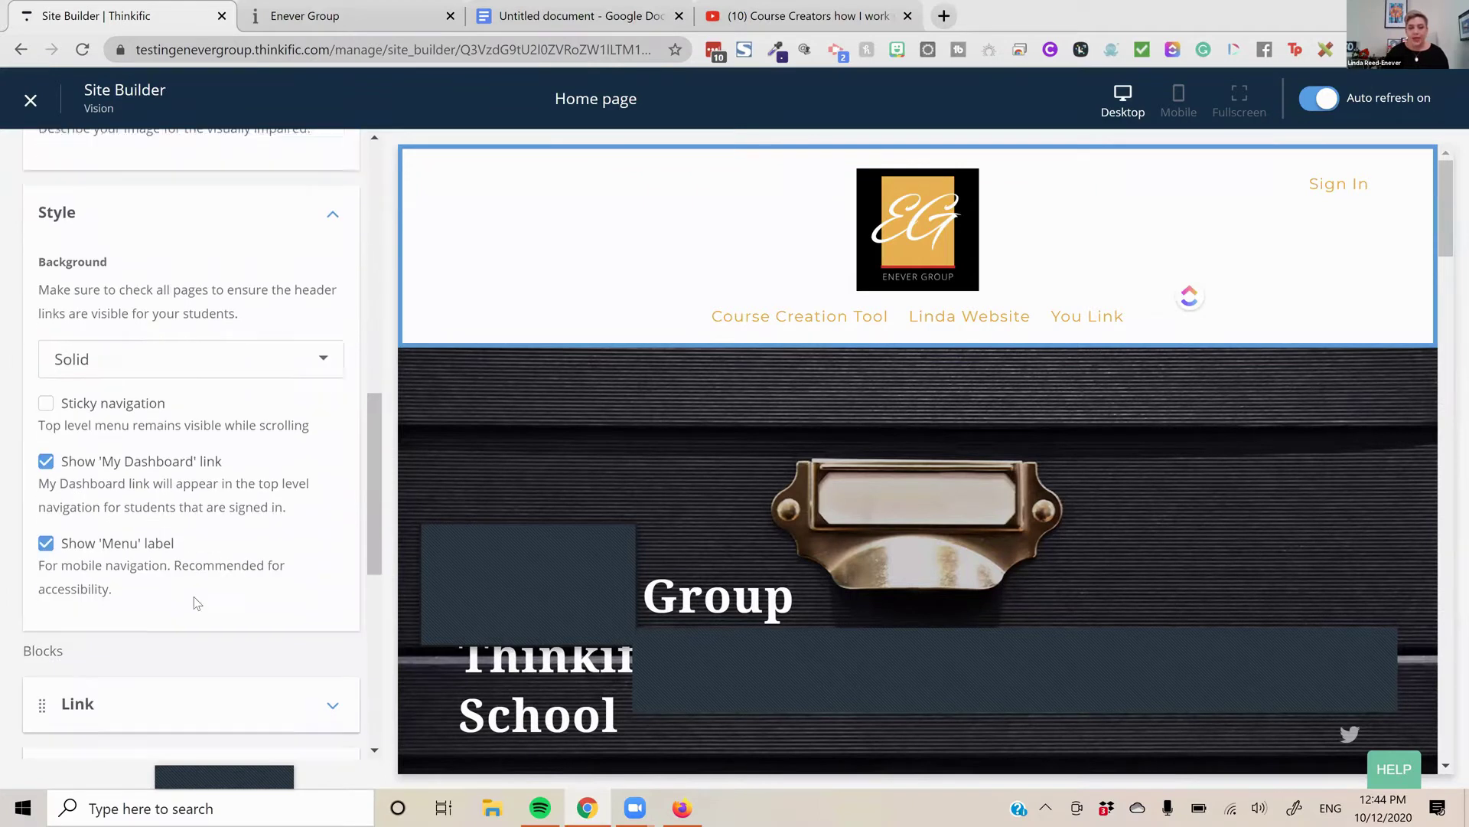
pyautogui.scroll(-1, 137, 423)
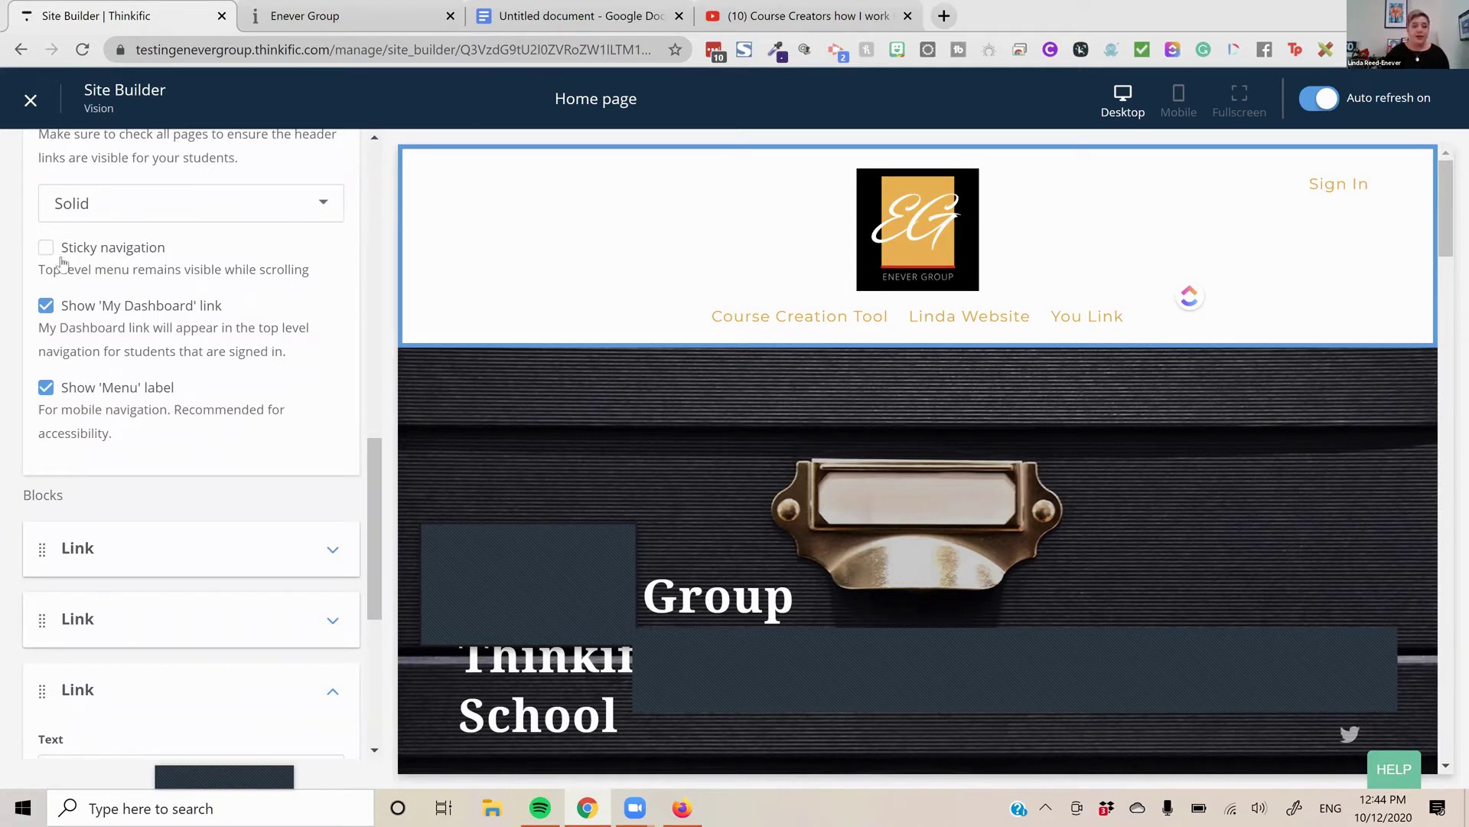
pyautogui.scroll(10, 196, 501)
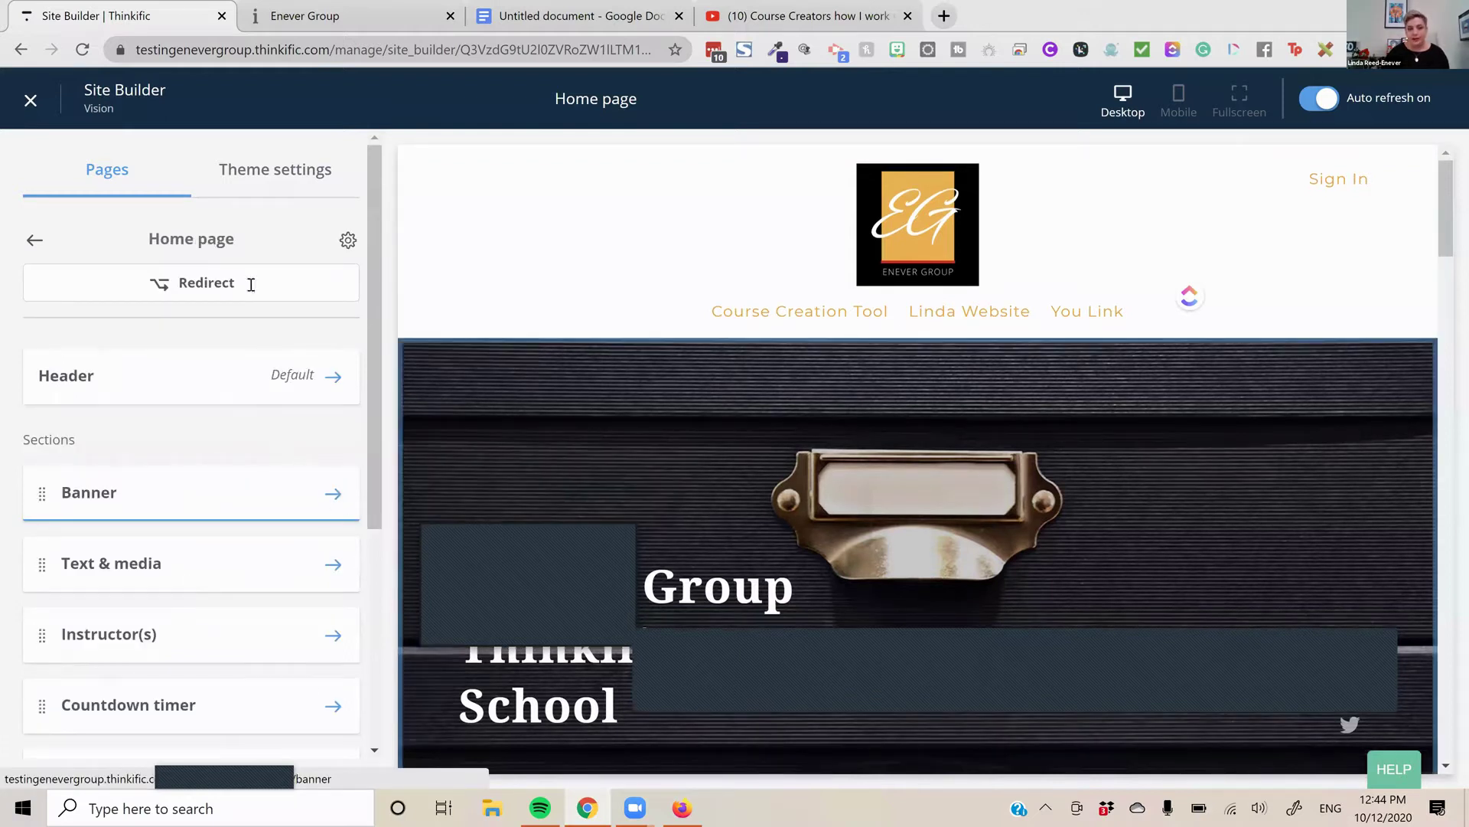
# Leave the Site Builder for the Theme library and open Integrations under Market & Sell
pyautogui.click(1203, 478)
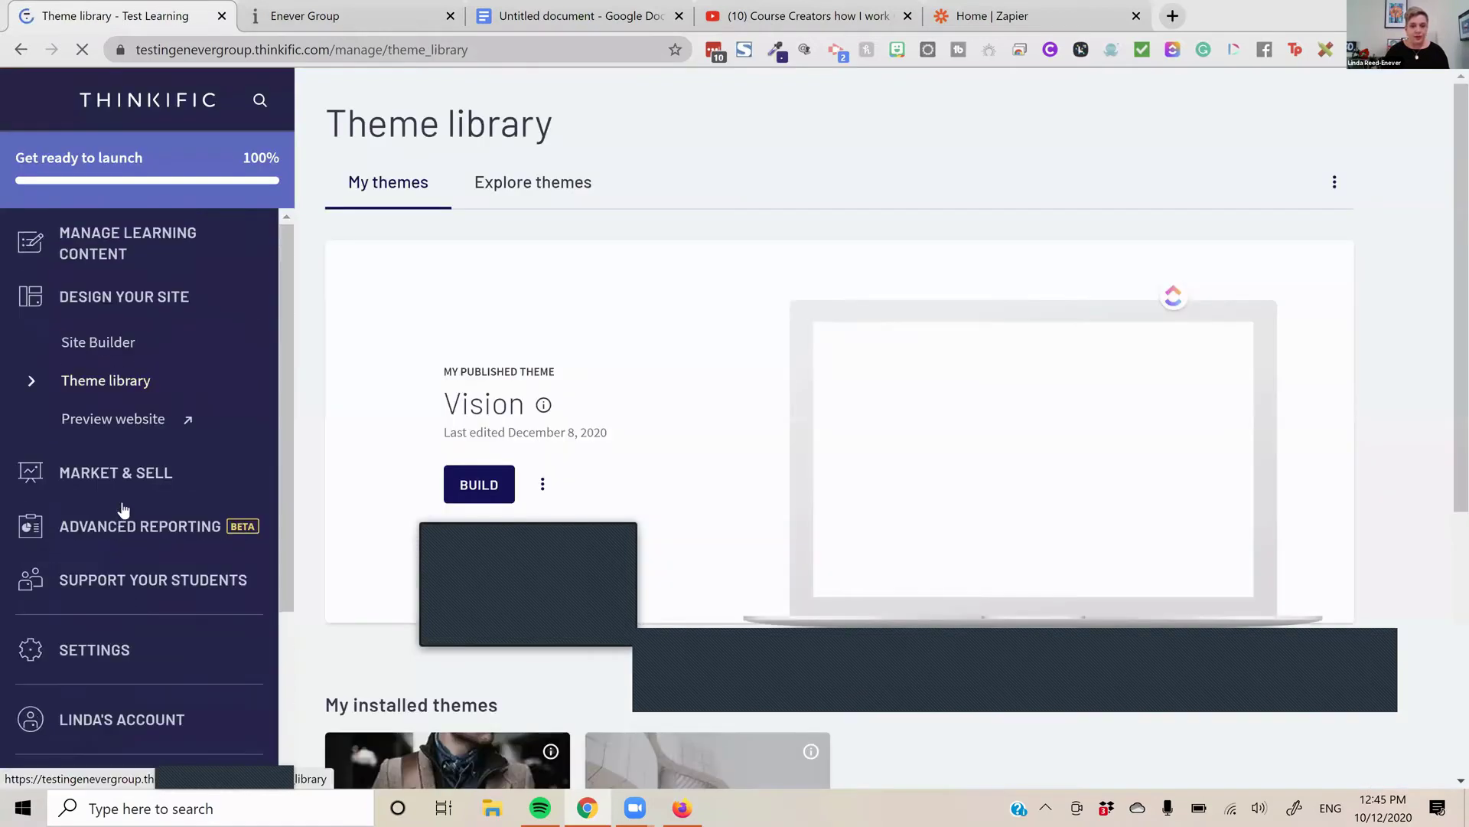
pyautogui.click(120, 505)
pyautogui.click(123, 512)
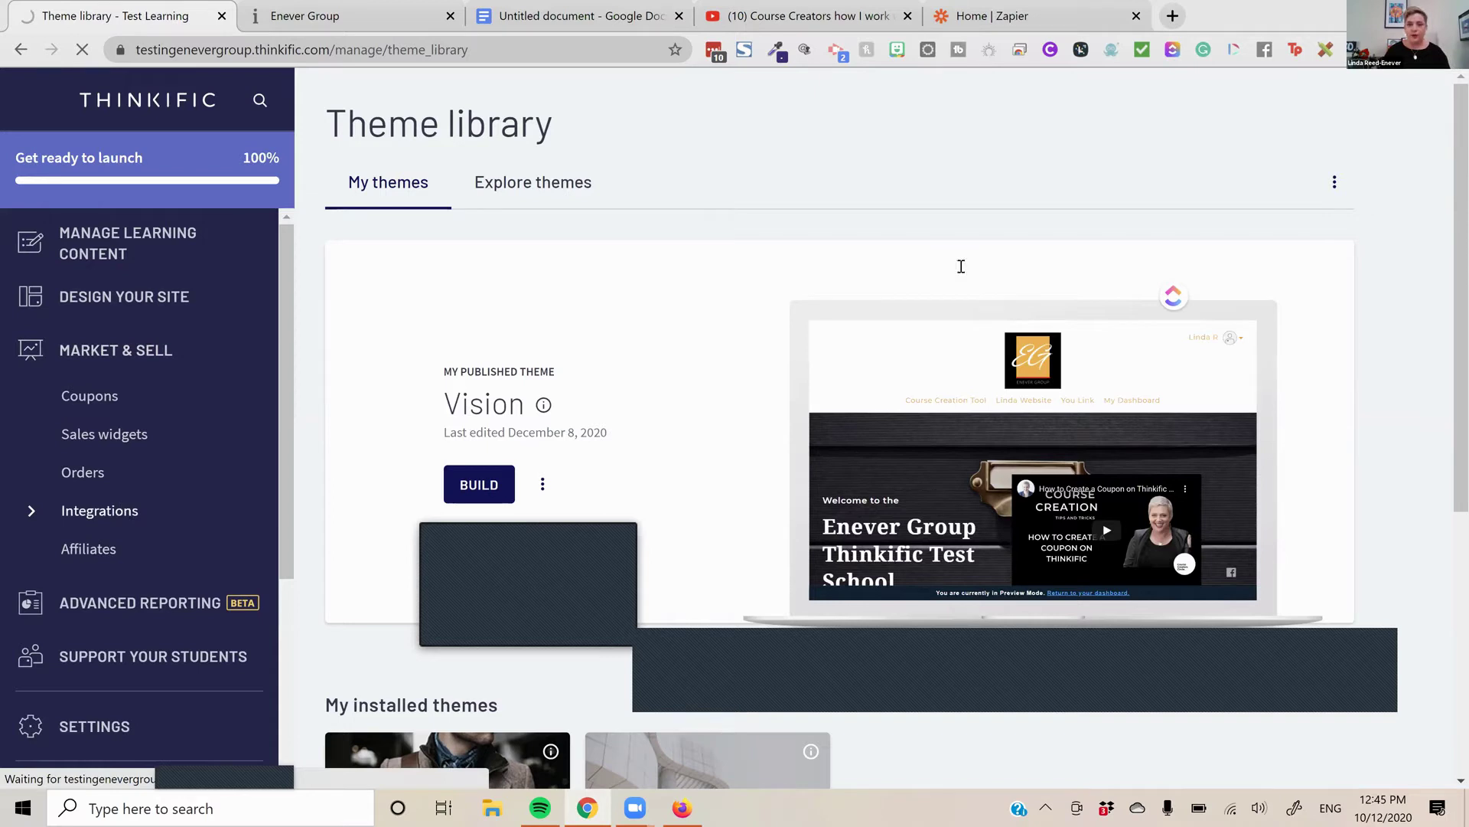
# Browse the Automation tools section of Thinkific's Integrations page
pyautogui.scroll(-3, 734, 318)
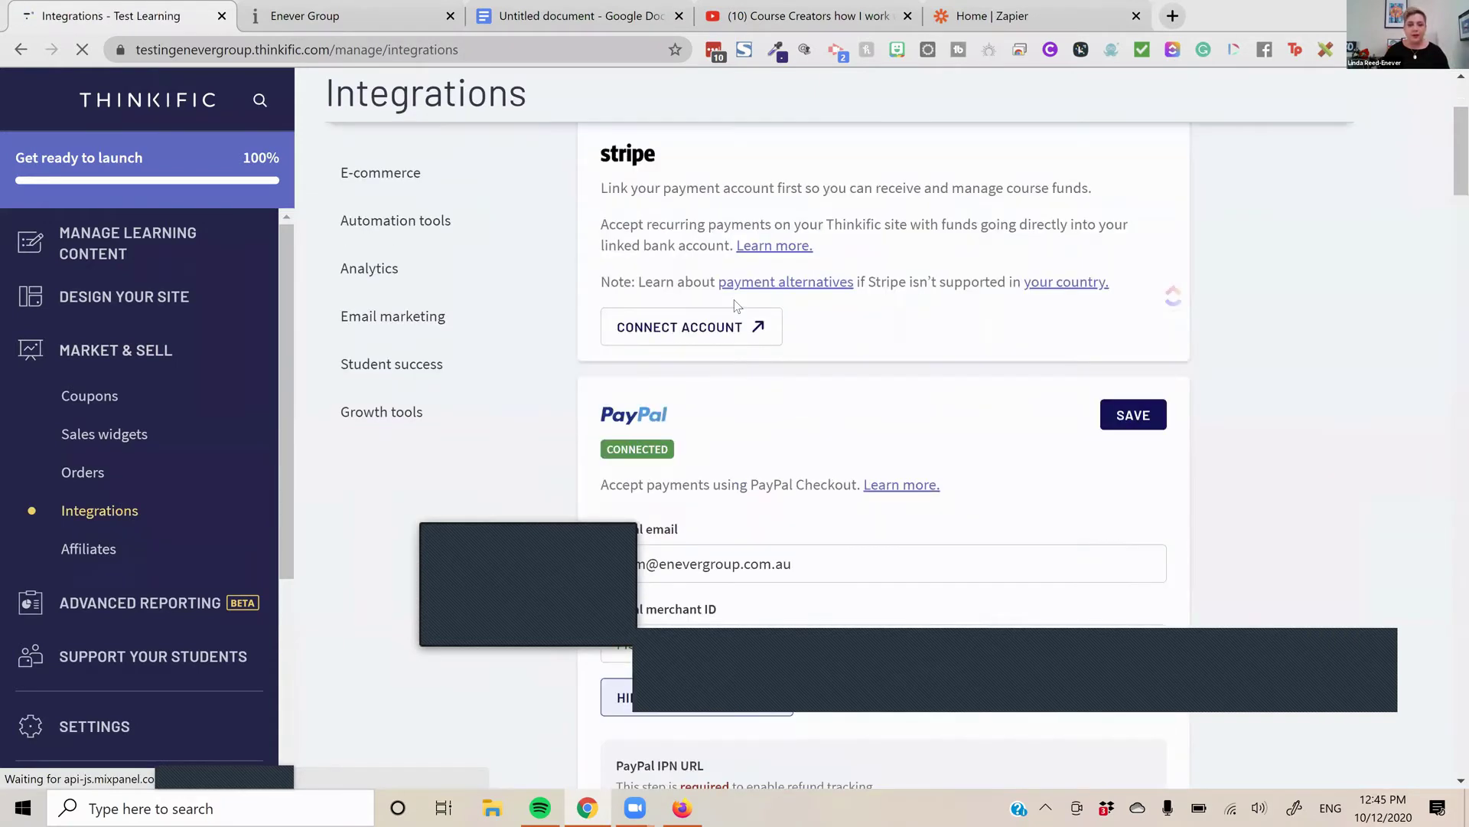
pyautogui.scroll(2, 536, 291)
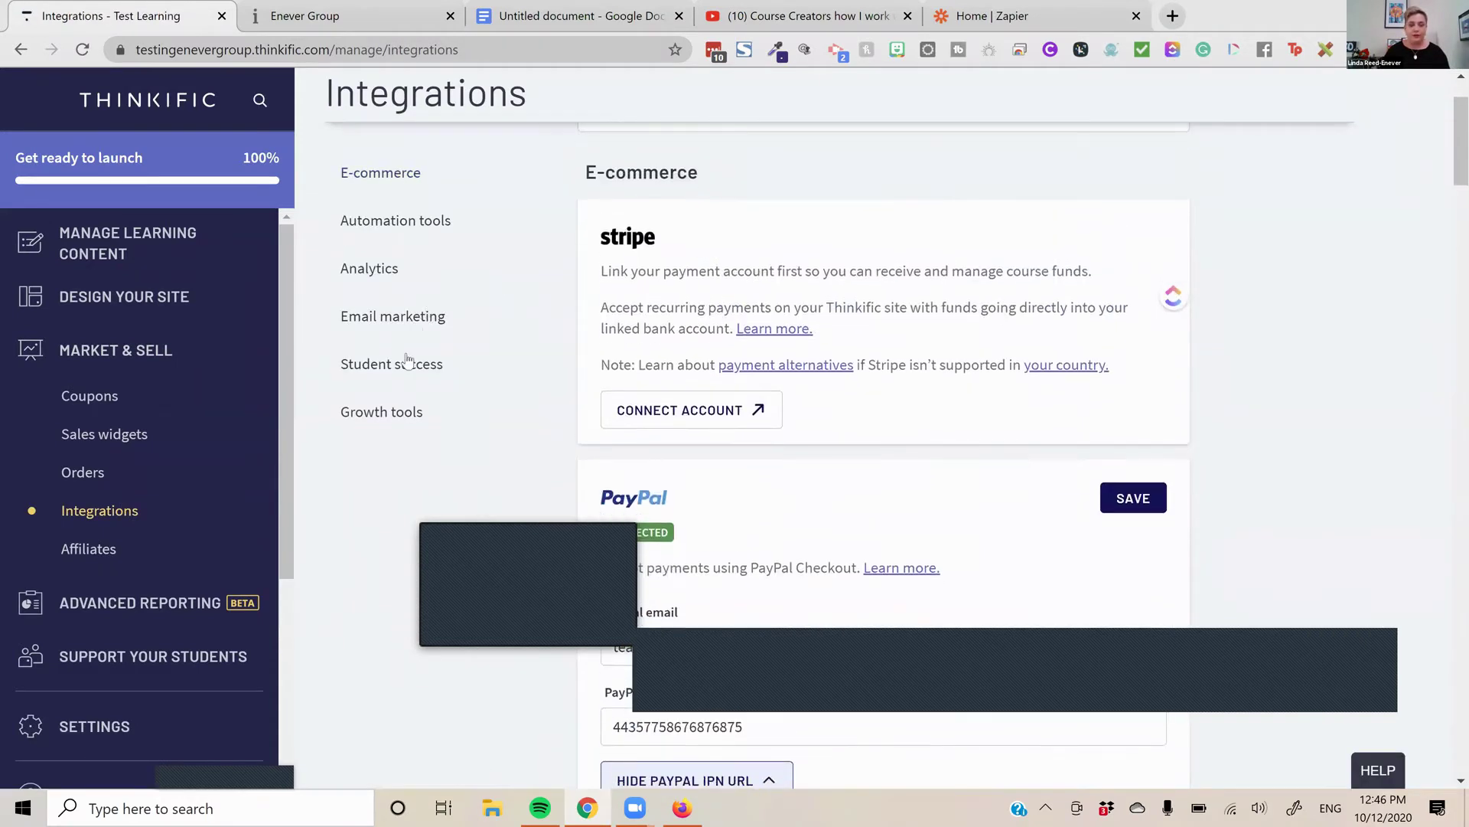
pyautogui.scroll(-2, 405, 306)
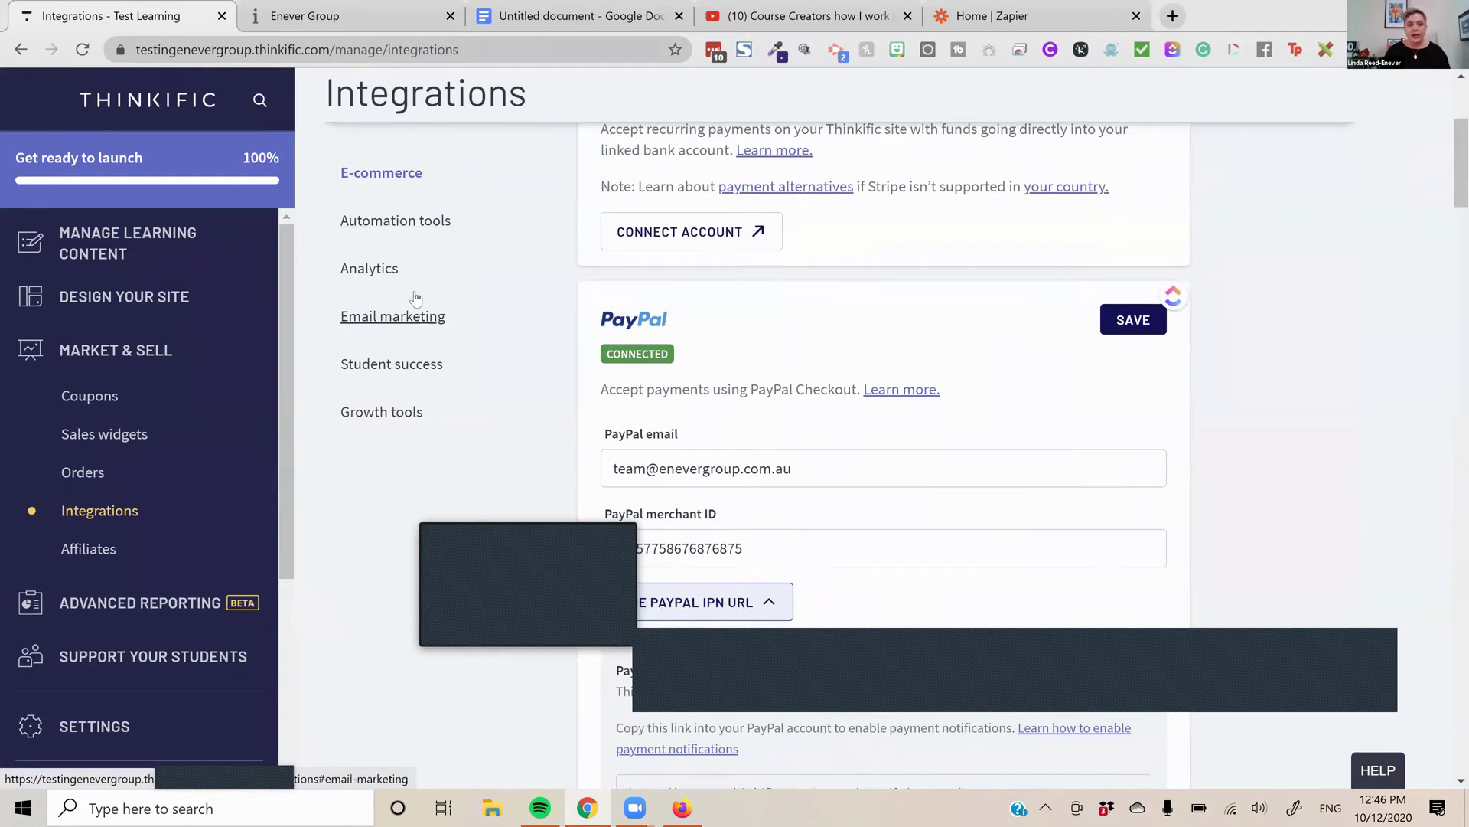
pyautogui.click(414, 227)
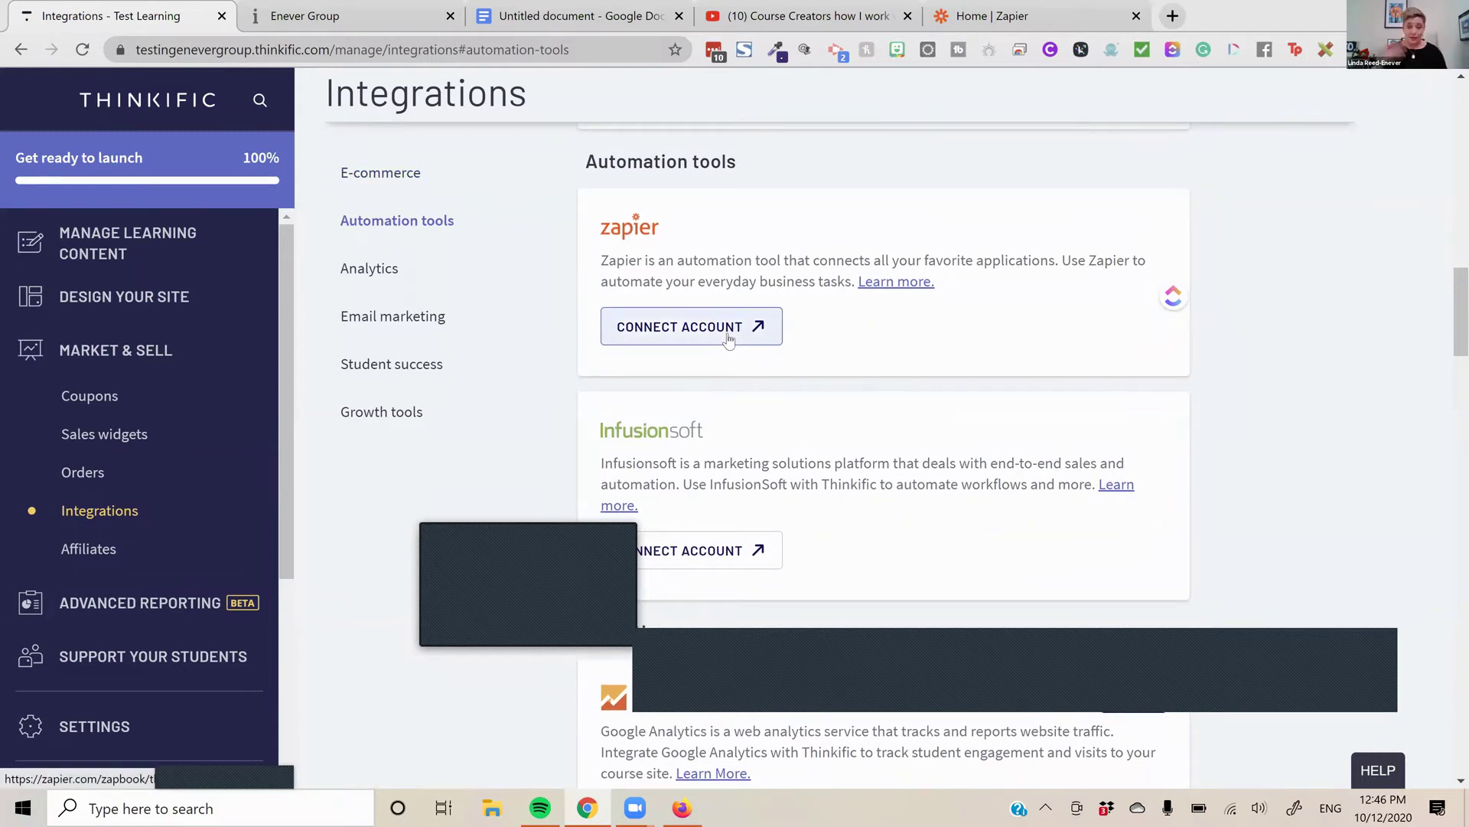
pyautogui.scroll(-3, 951, 279)
pyautogui.scroll(-3, 934, 346)
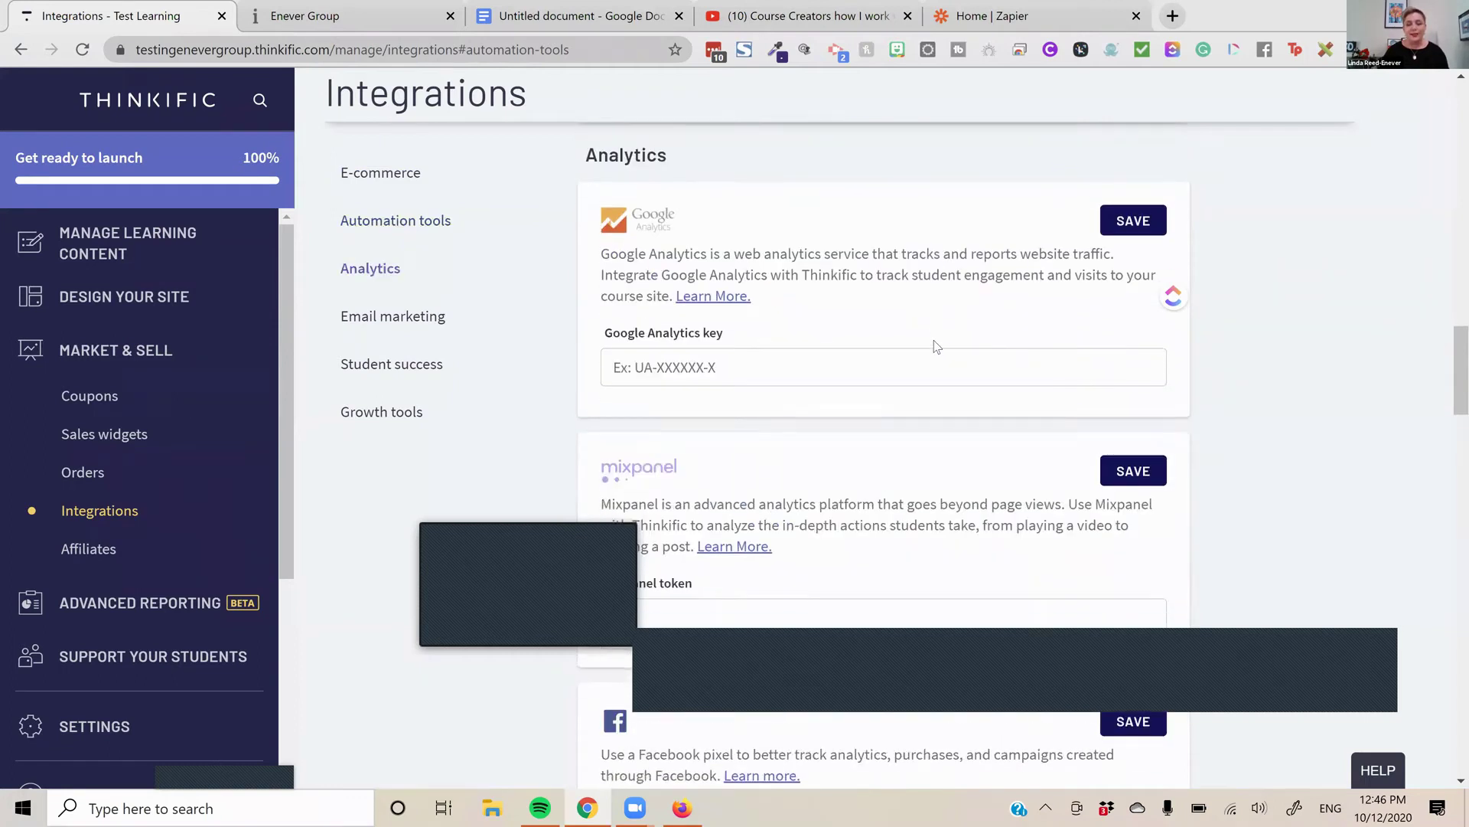
pyautogui.scroll(-3, 934, 346)
pyautogui.scroll(-6, 934, 340)
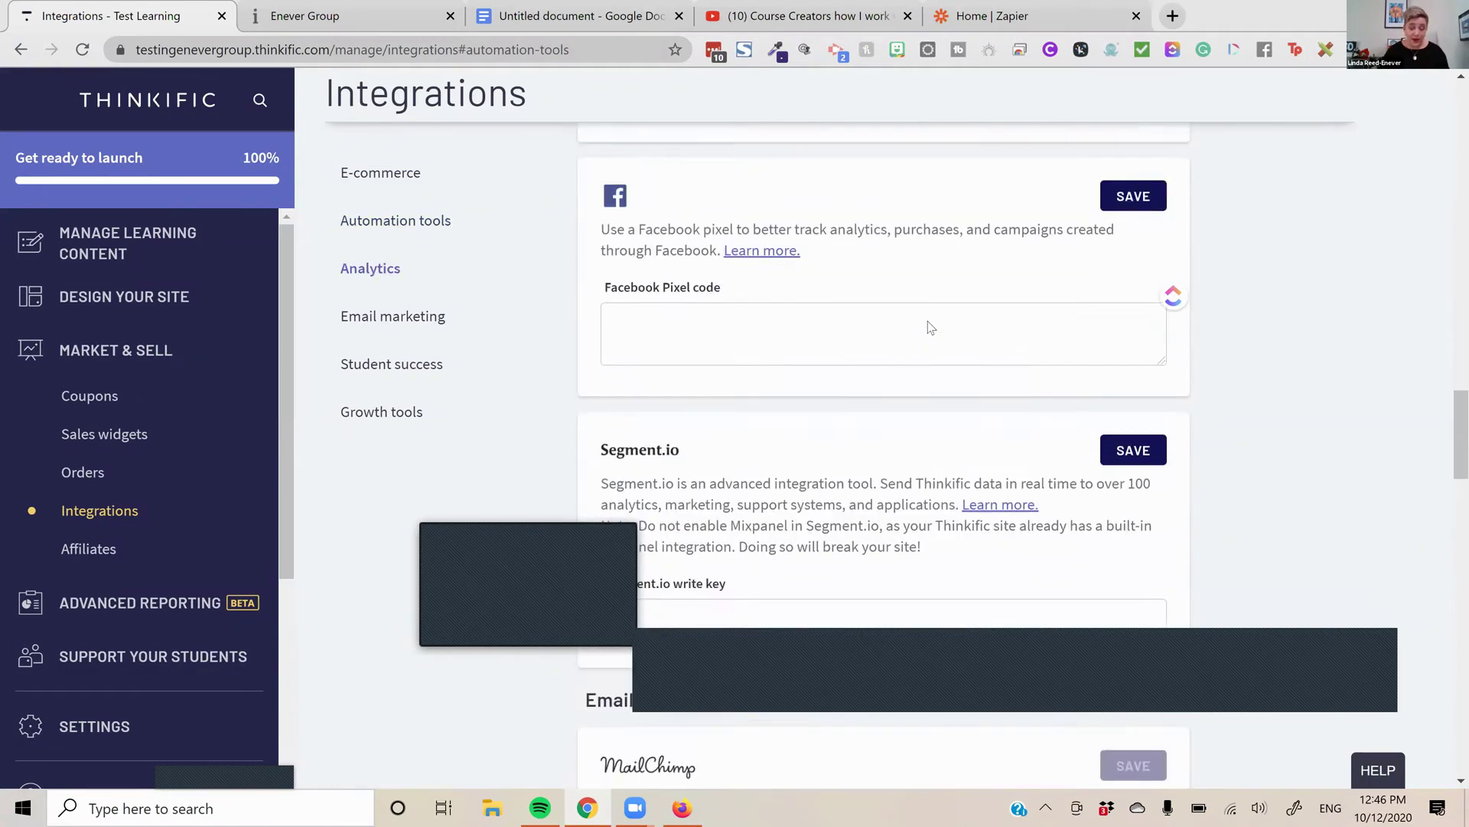
pyautogui.scroll(-2, 880, 406)
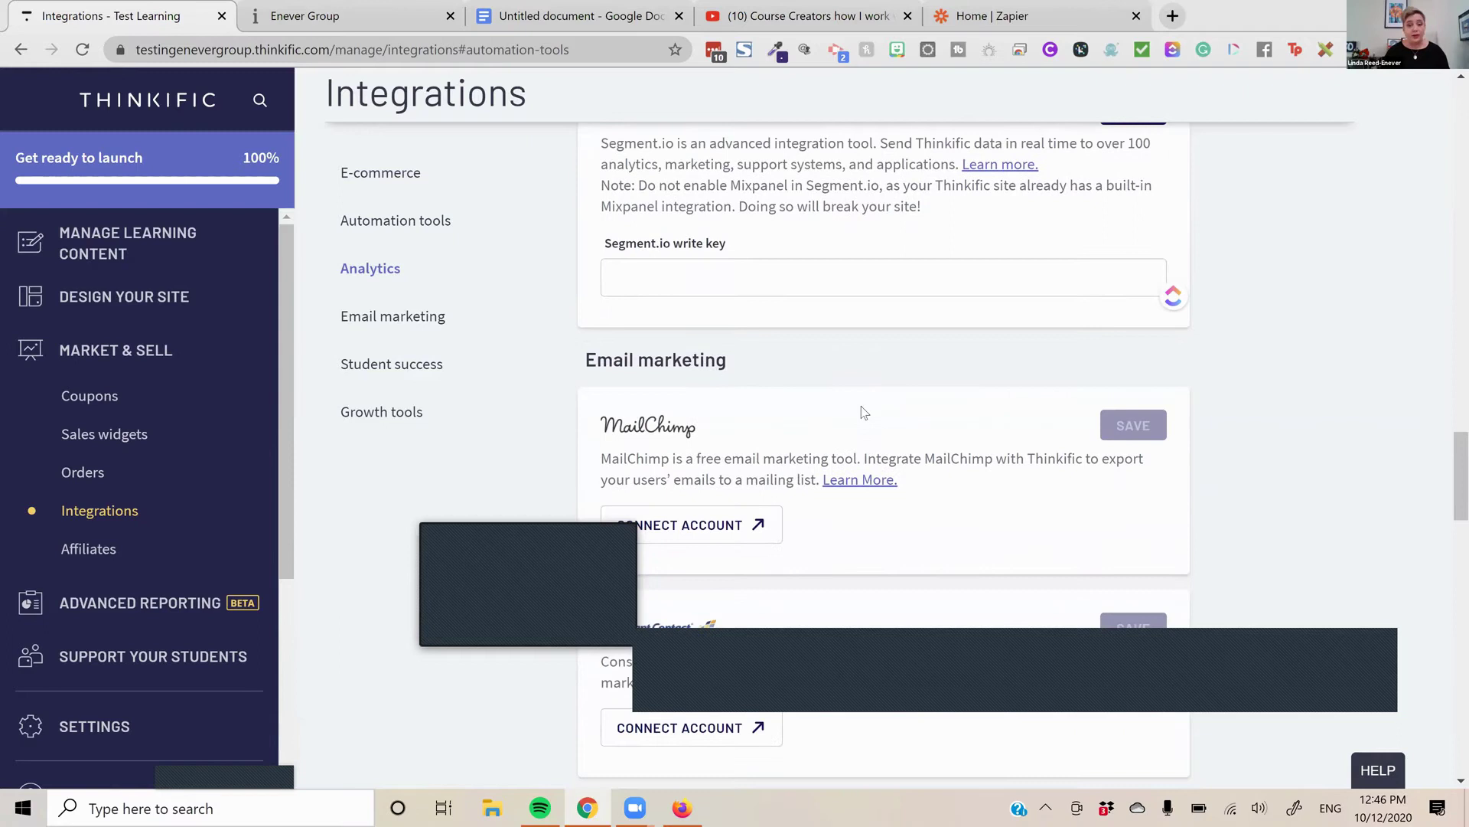
pyautogui.scroll(-5, 852, 413)
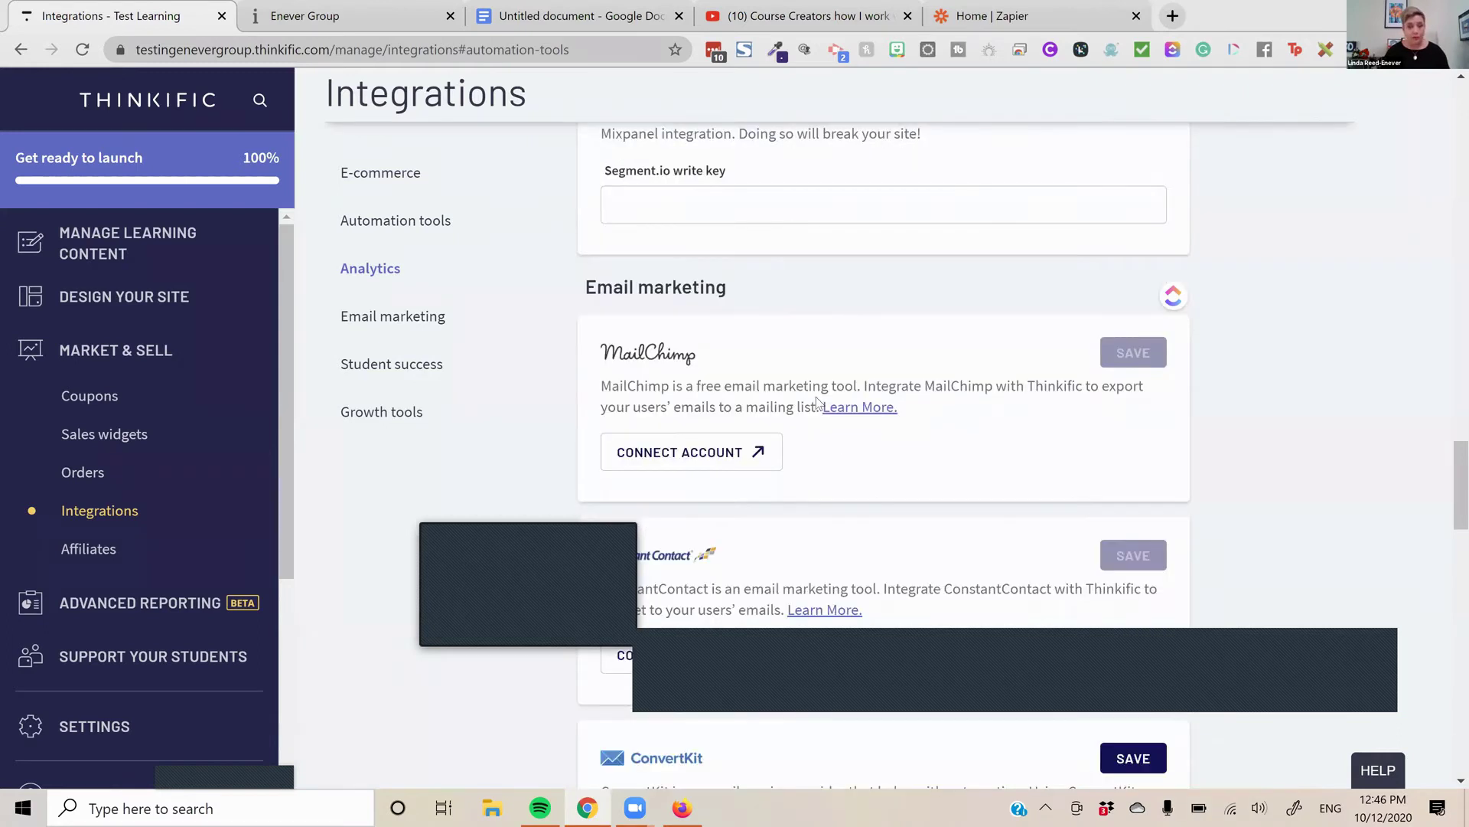
pyautogui.scroll(-7, 846, 442)
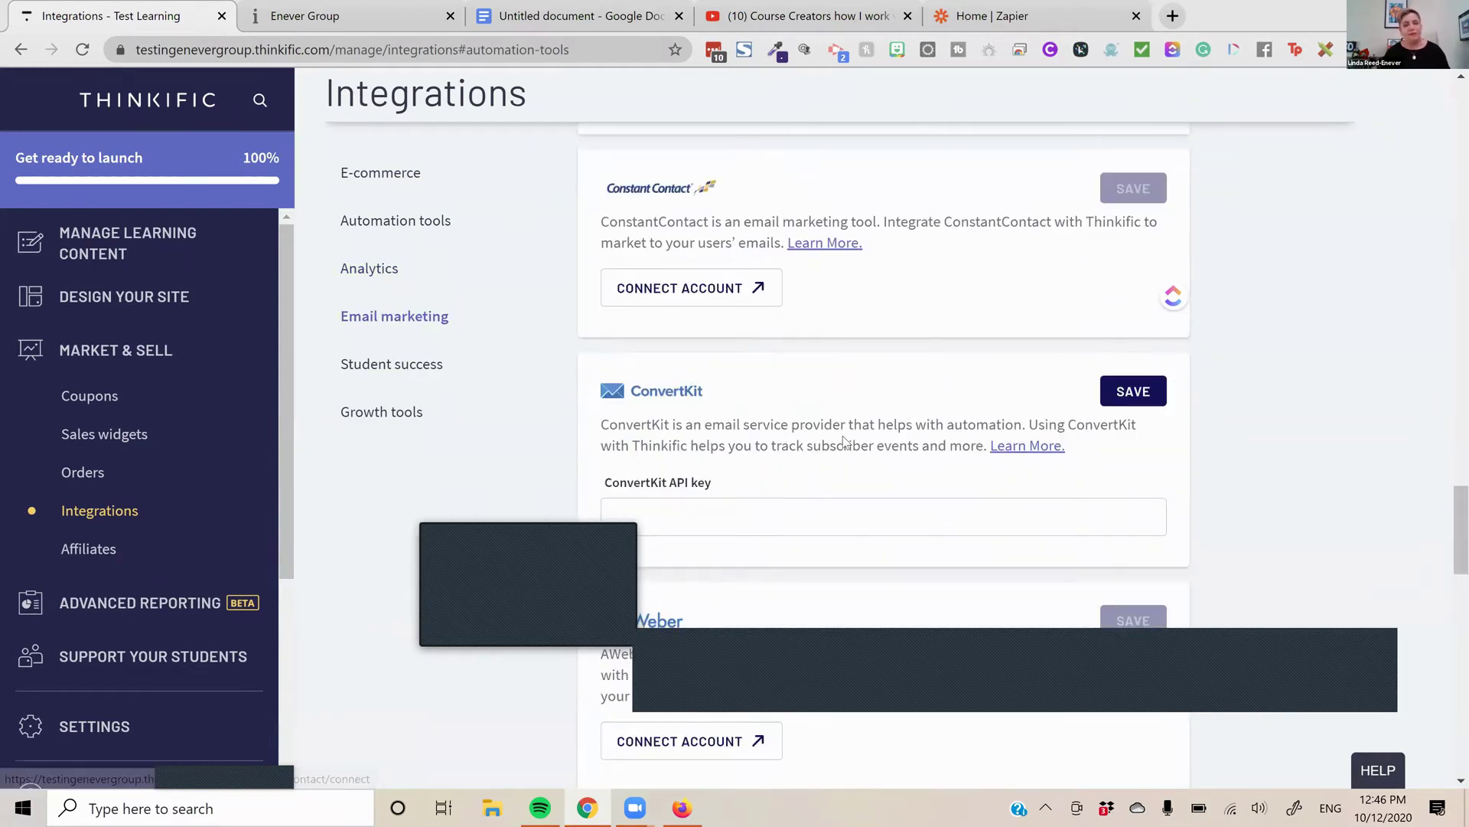
pyautogui.scroll(-6, 899, 449)
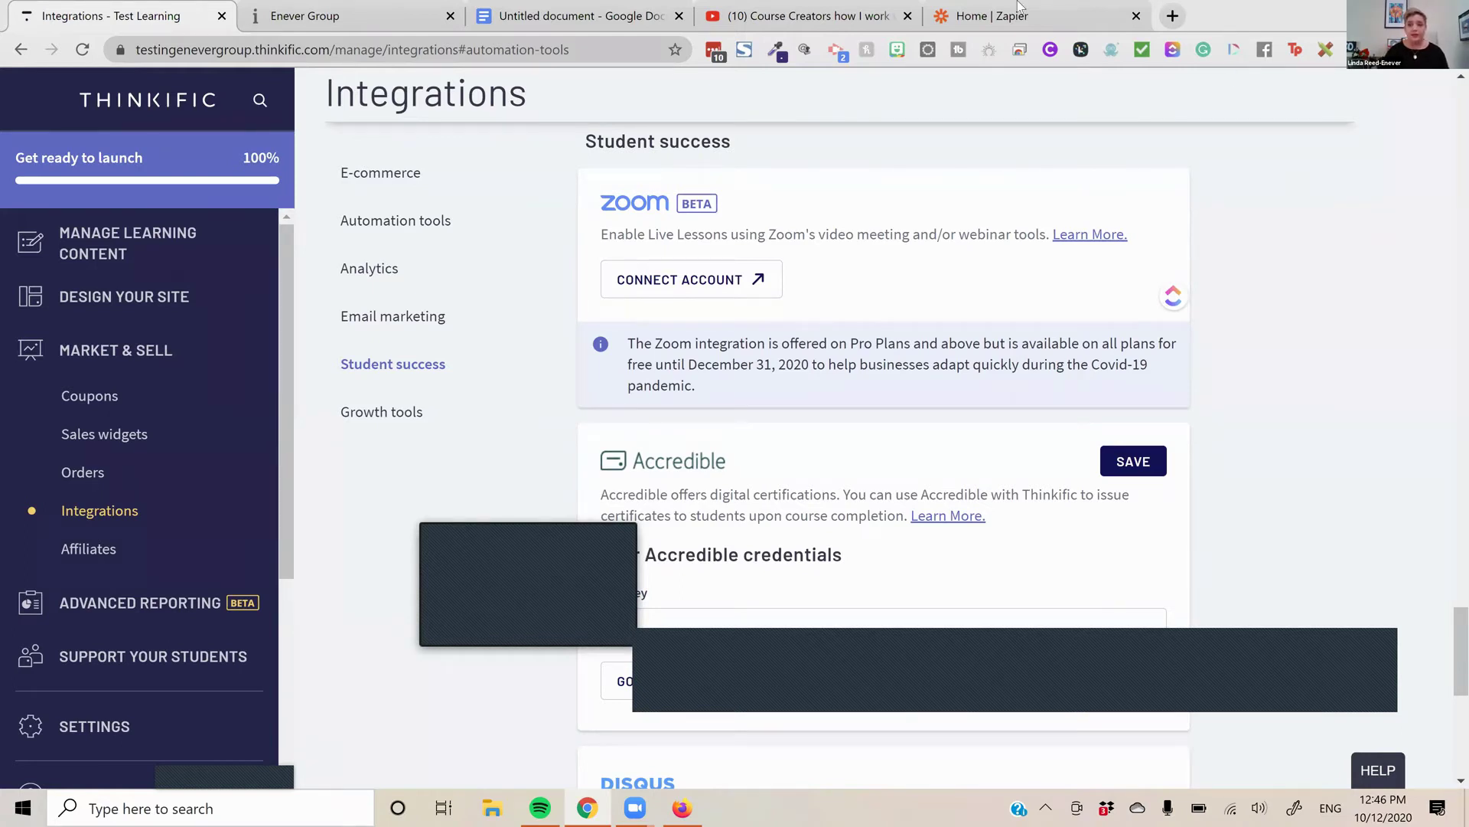
# Search 'even' as the first app in the Zapier dashboard
pyautogui.click(991, 19)
pyautogui.click(571, 308)
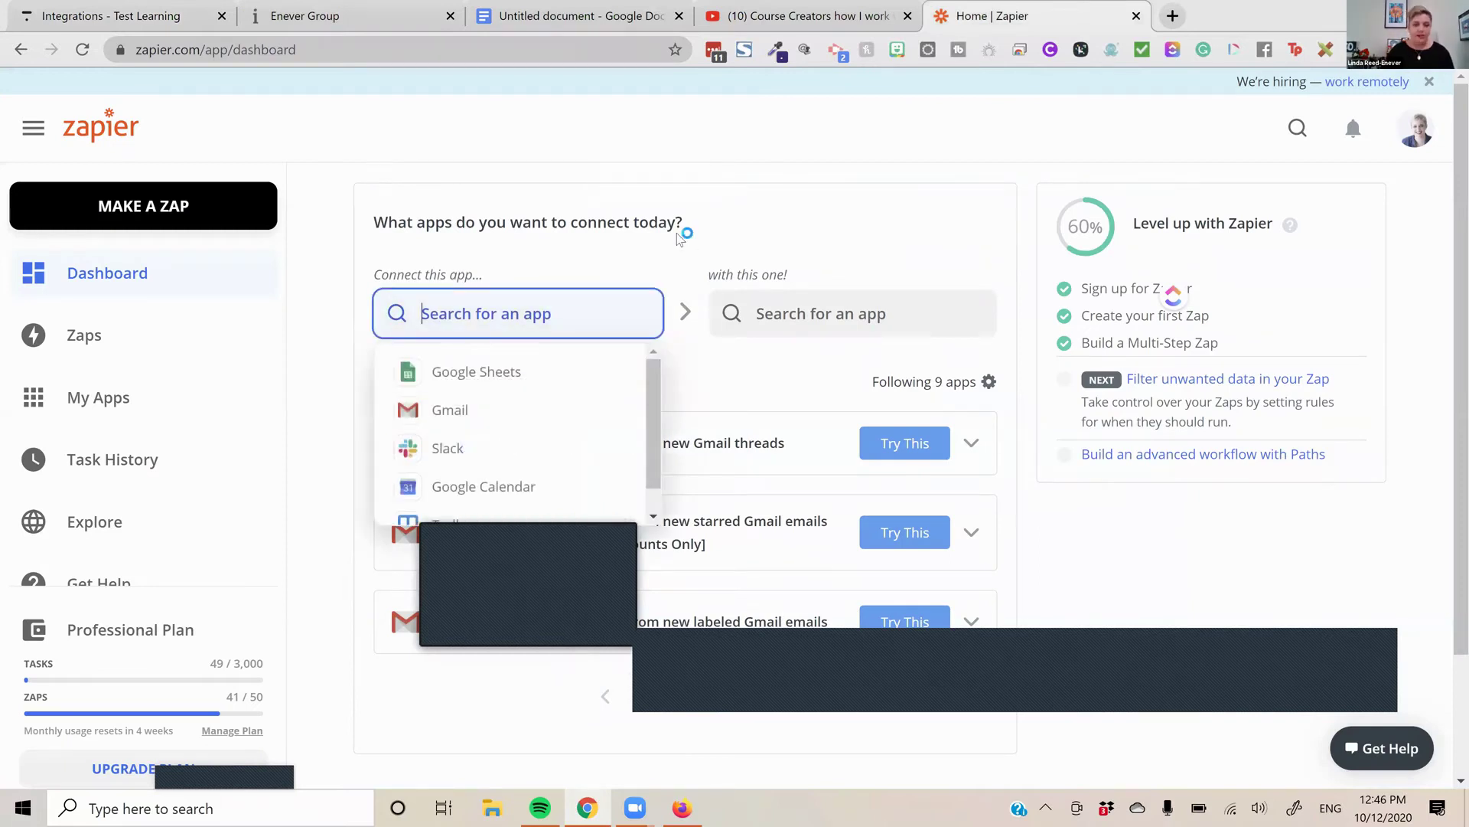
pyautogui.write('even')
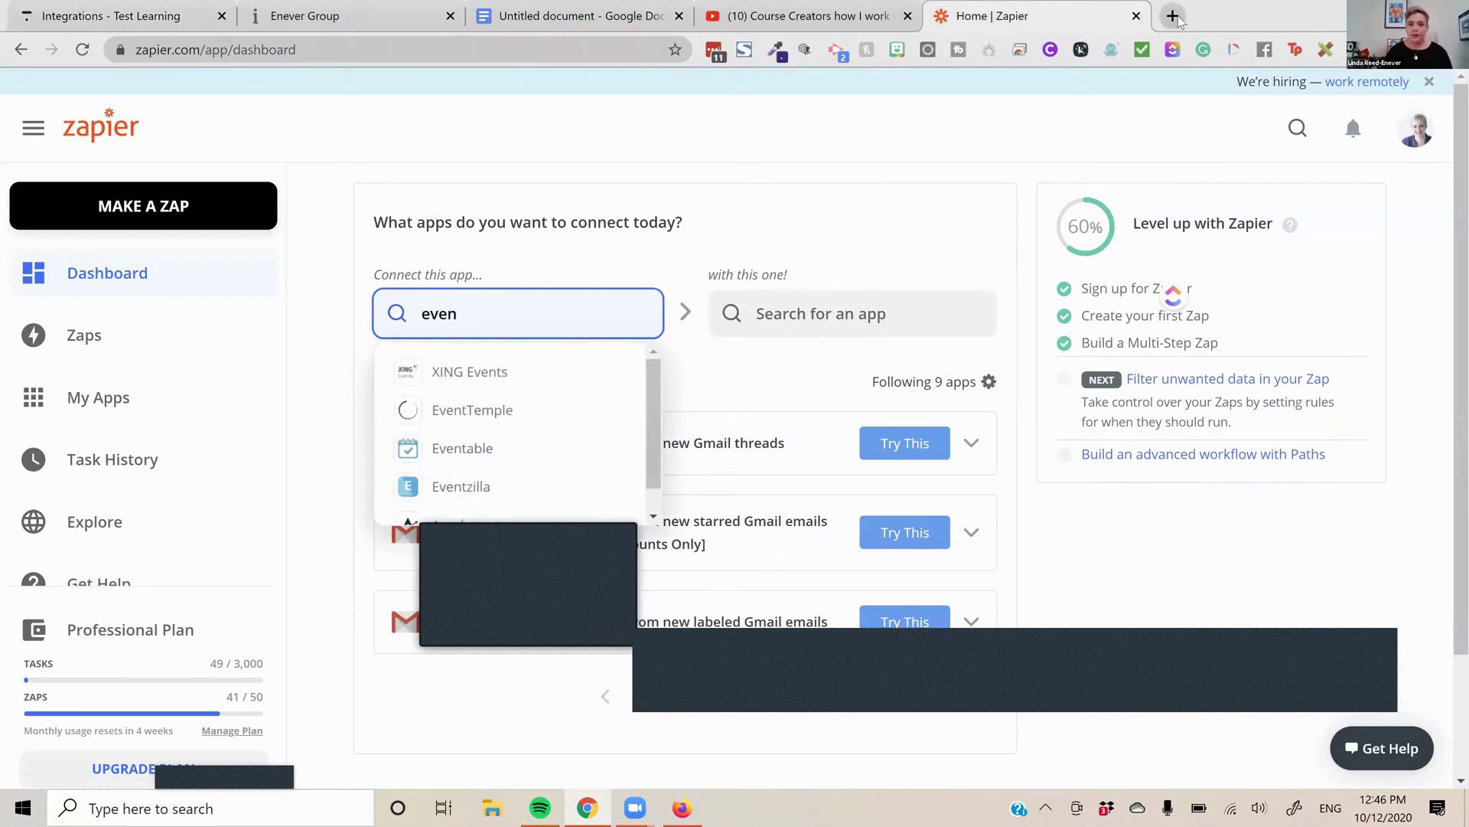
pyautogui.click(1173, 16)
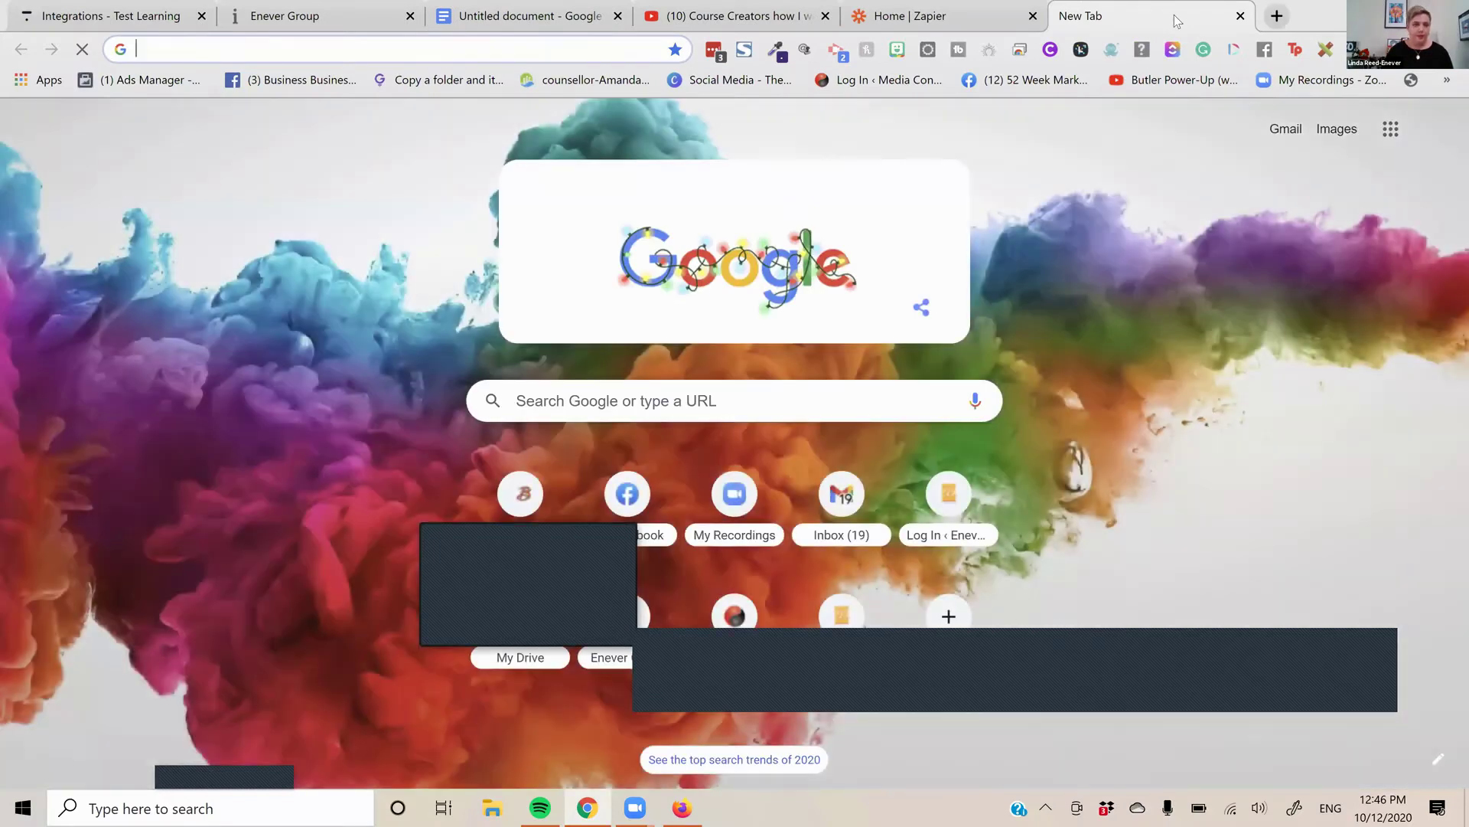
# Open the Course Creation Kickstart event from the Eventbrite events page
pyautogui.write('eve')
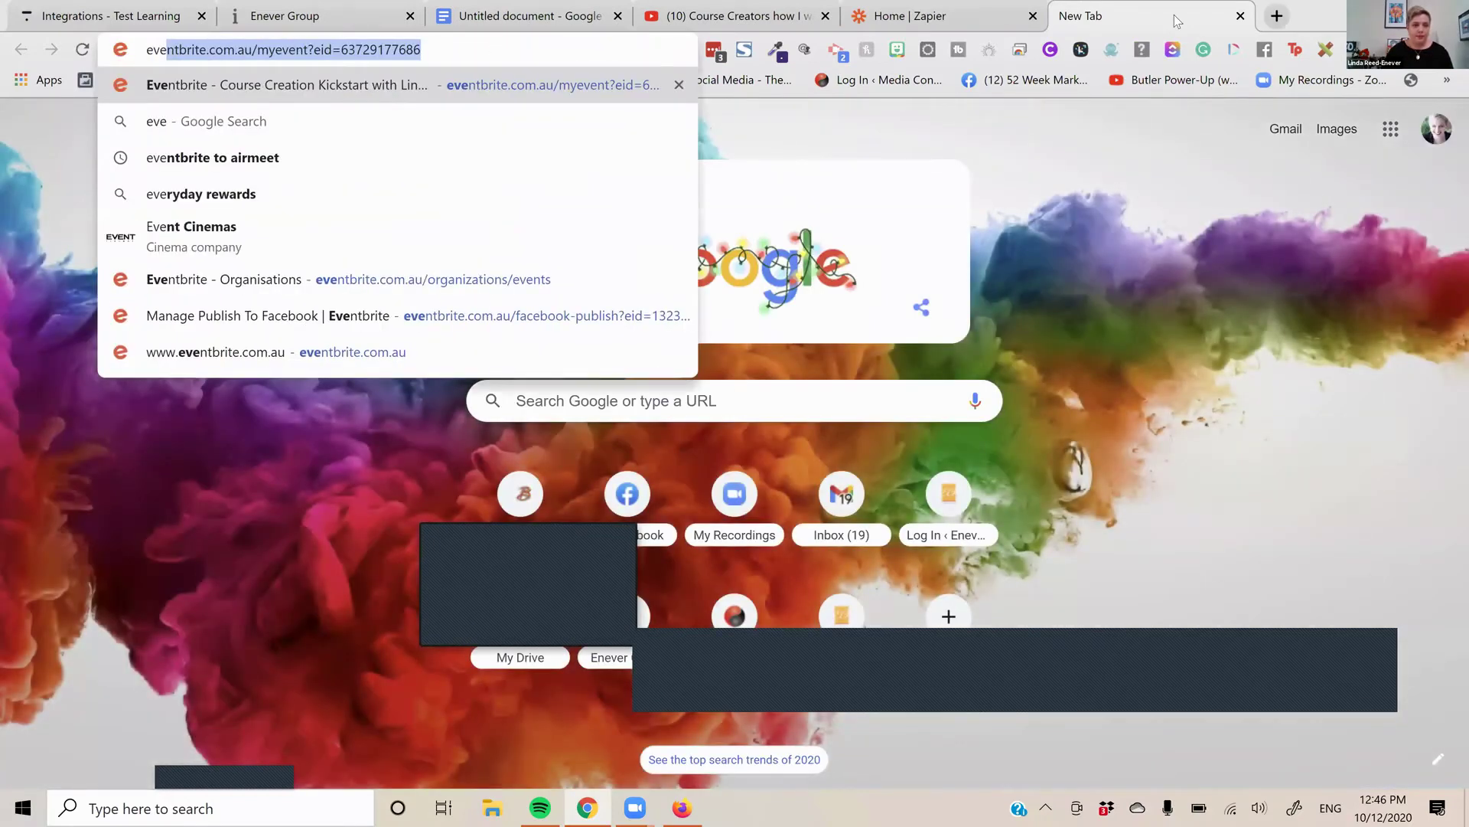
pyautogui.press('Down')
pyautogui.press('Down')
pyautogui.press('Down')
pyautogui.press('Down')
pyautogui.press('Down')
pyautogui.press('Return')
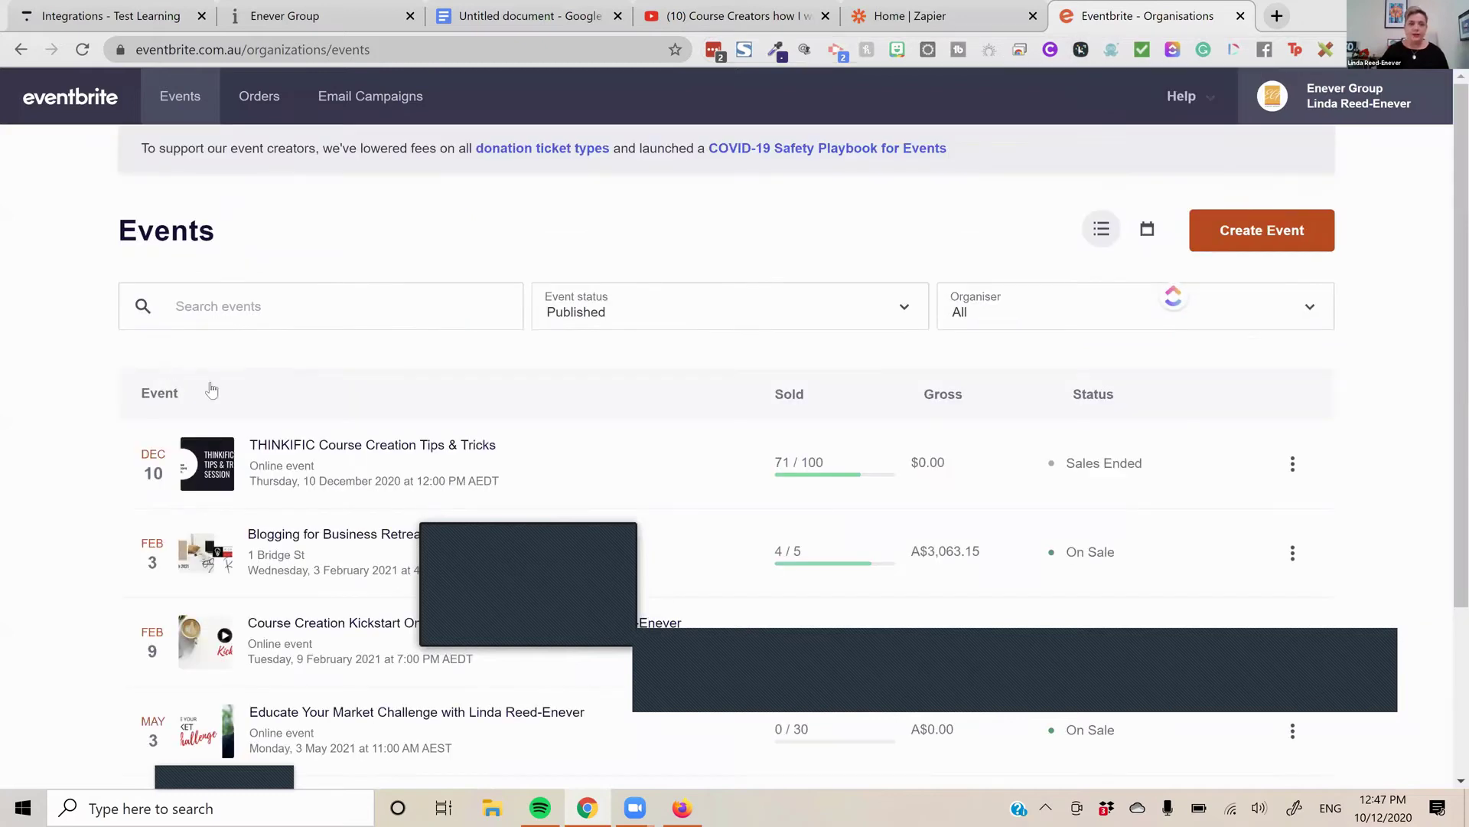
pyautogui.scroll(-2, 230, 379)
pyautogui.scroll(-1, 329, 402)
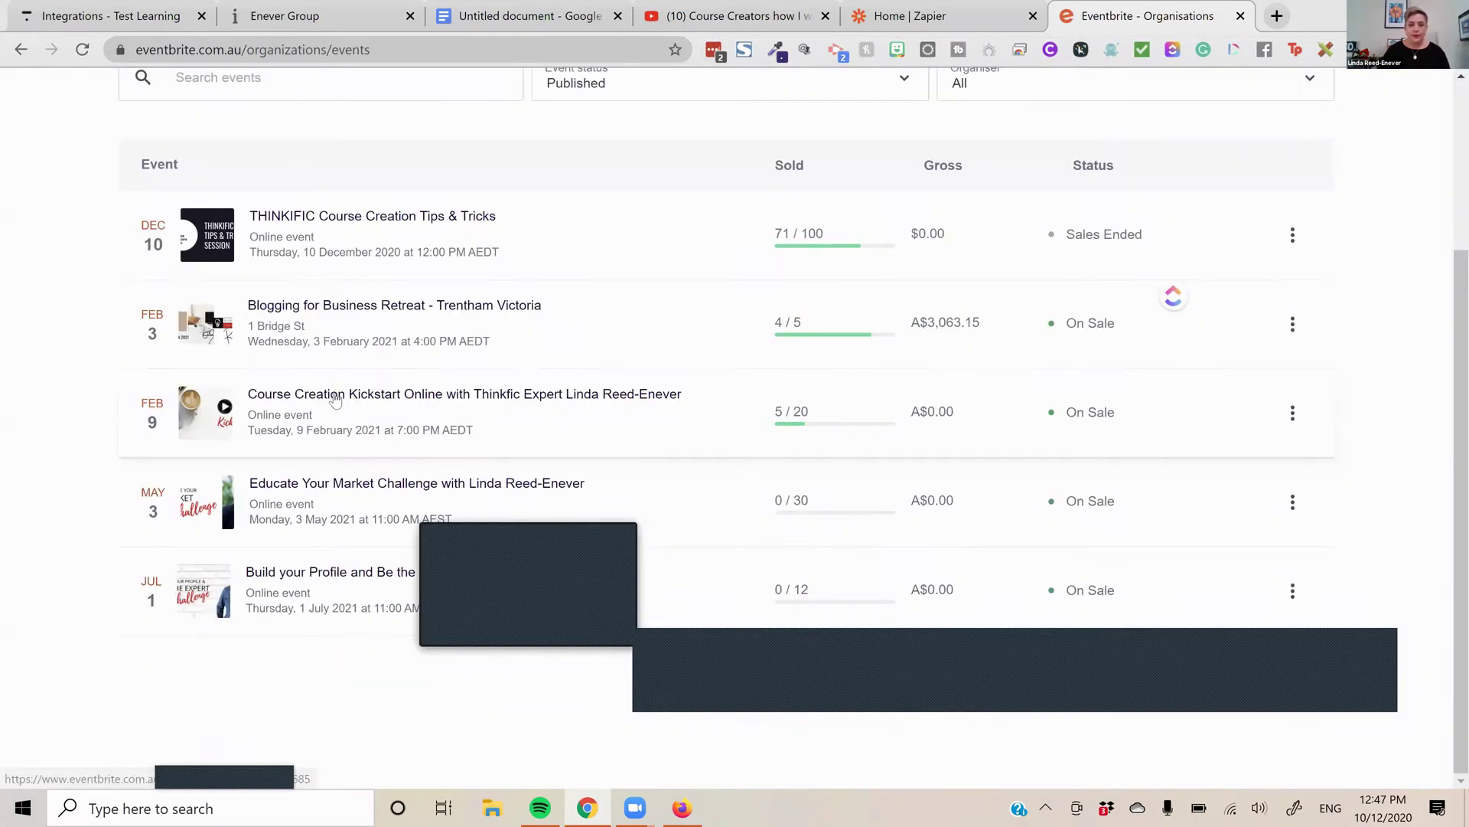
pyautogui.click(335, 400)
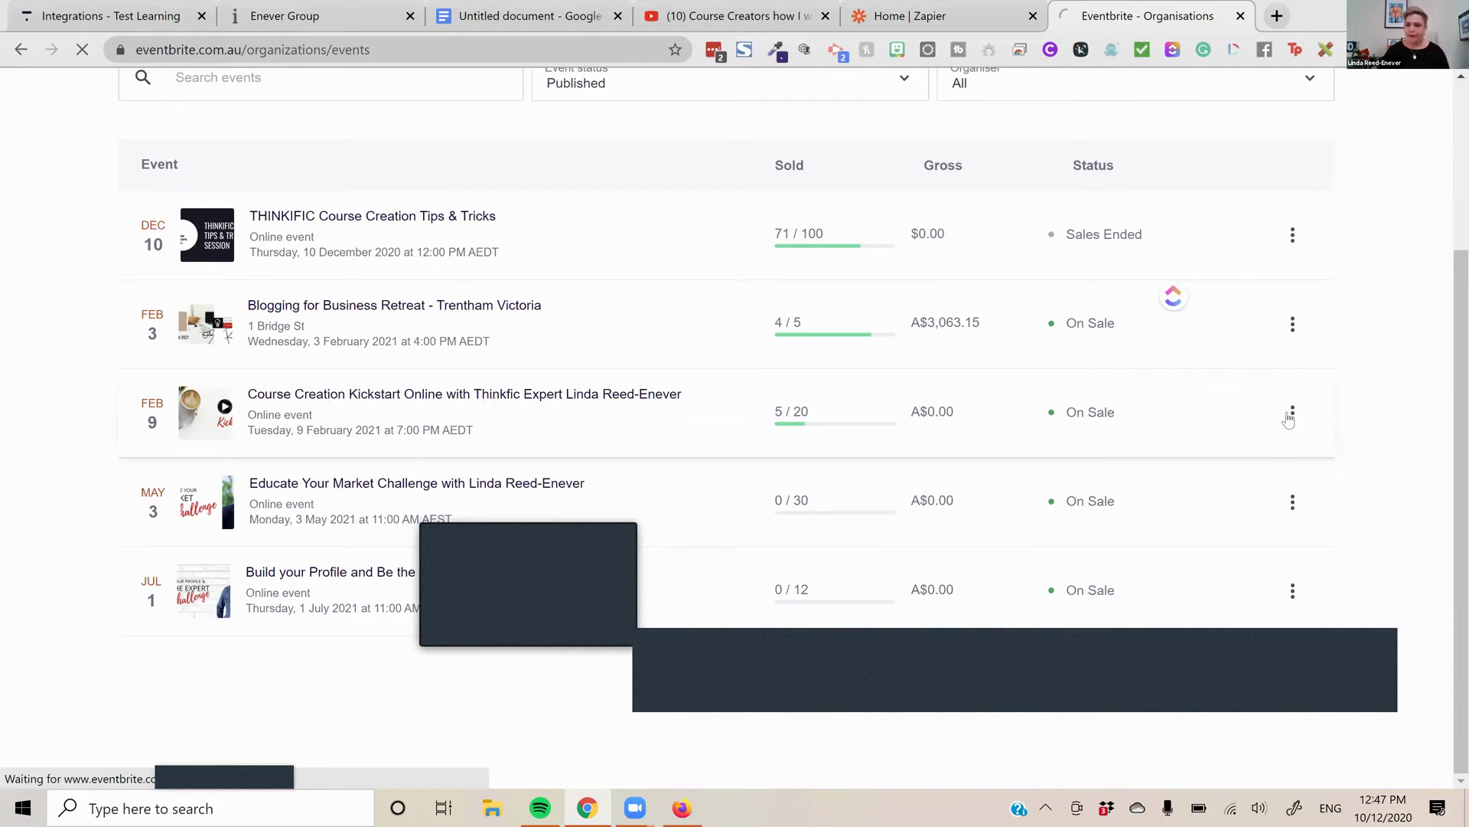
# Open the event's public page, closing the stray Twitter share, then return to Zapier
pyautogui.click(1293, 413)
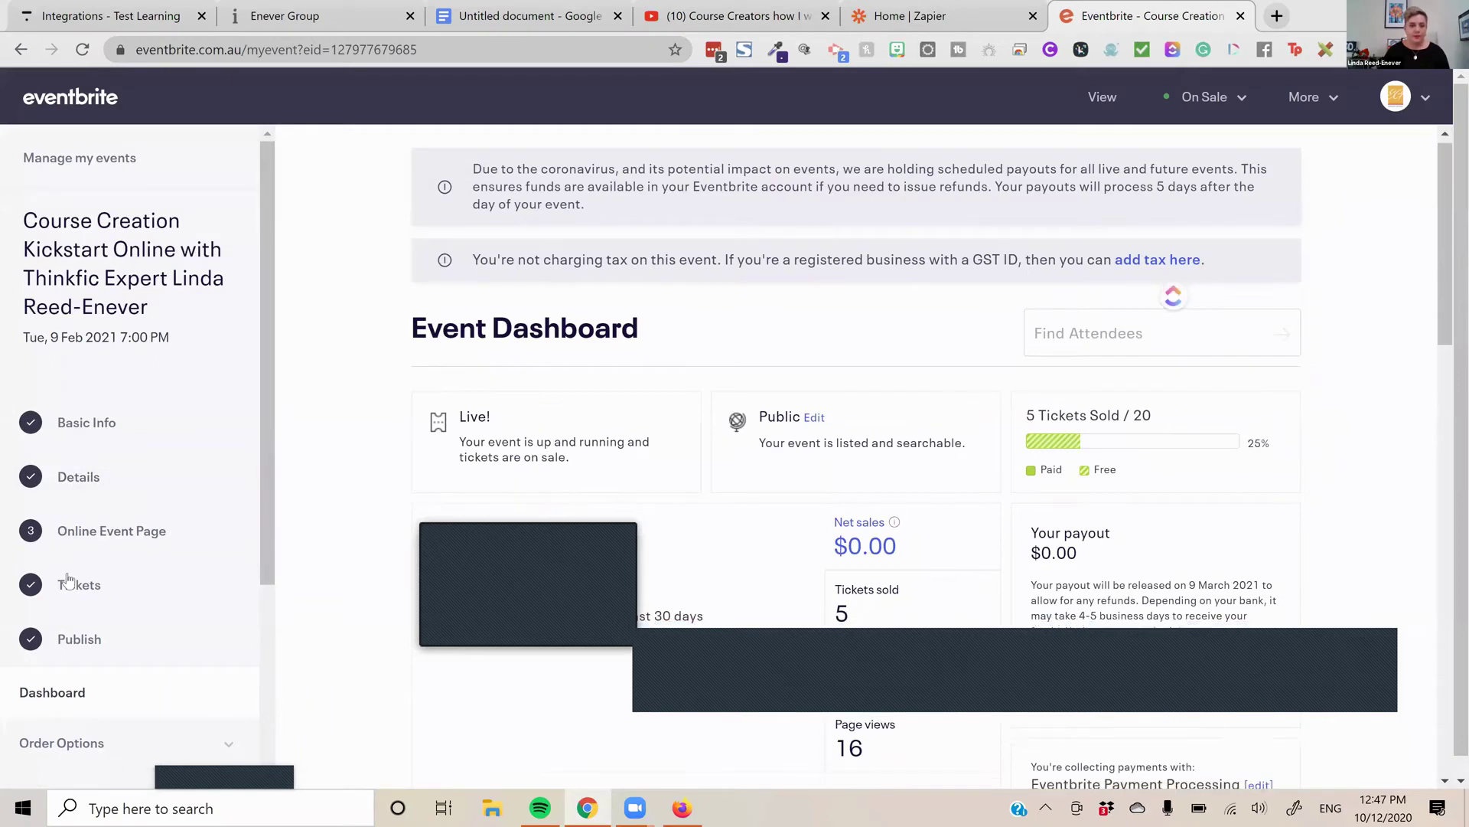
pyautogui.scroll(-3, 744, 380)
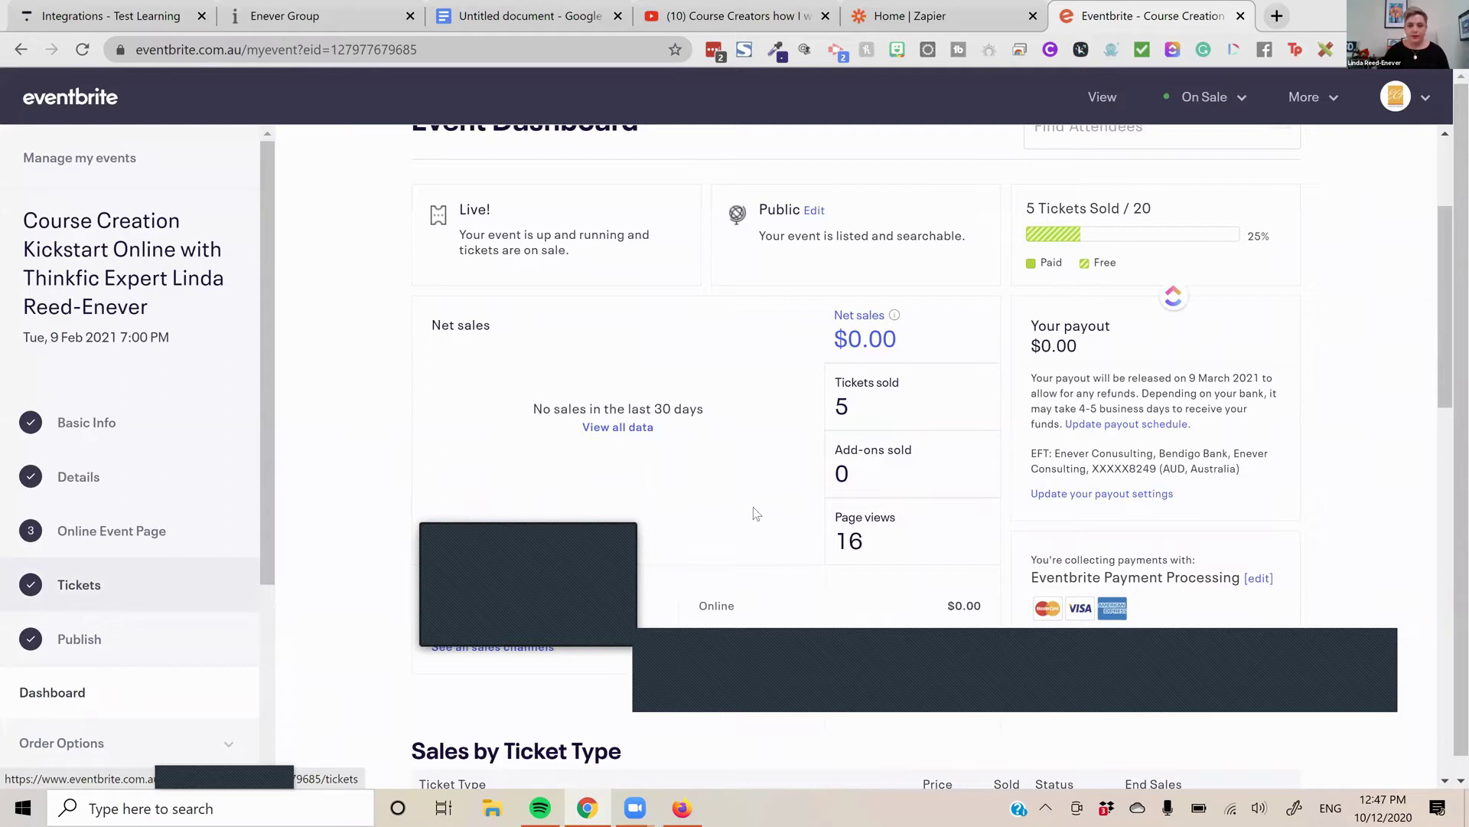
pyautogui.scroll(-1, 404, 686)
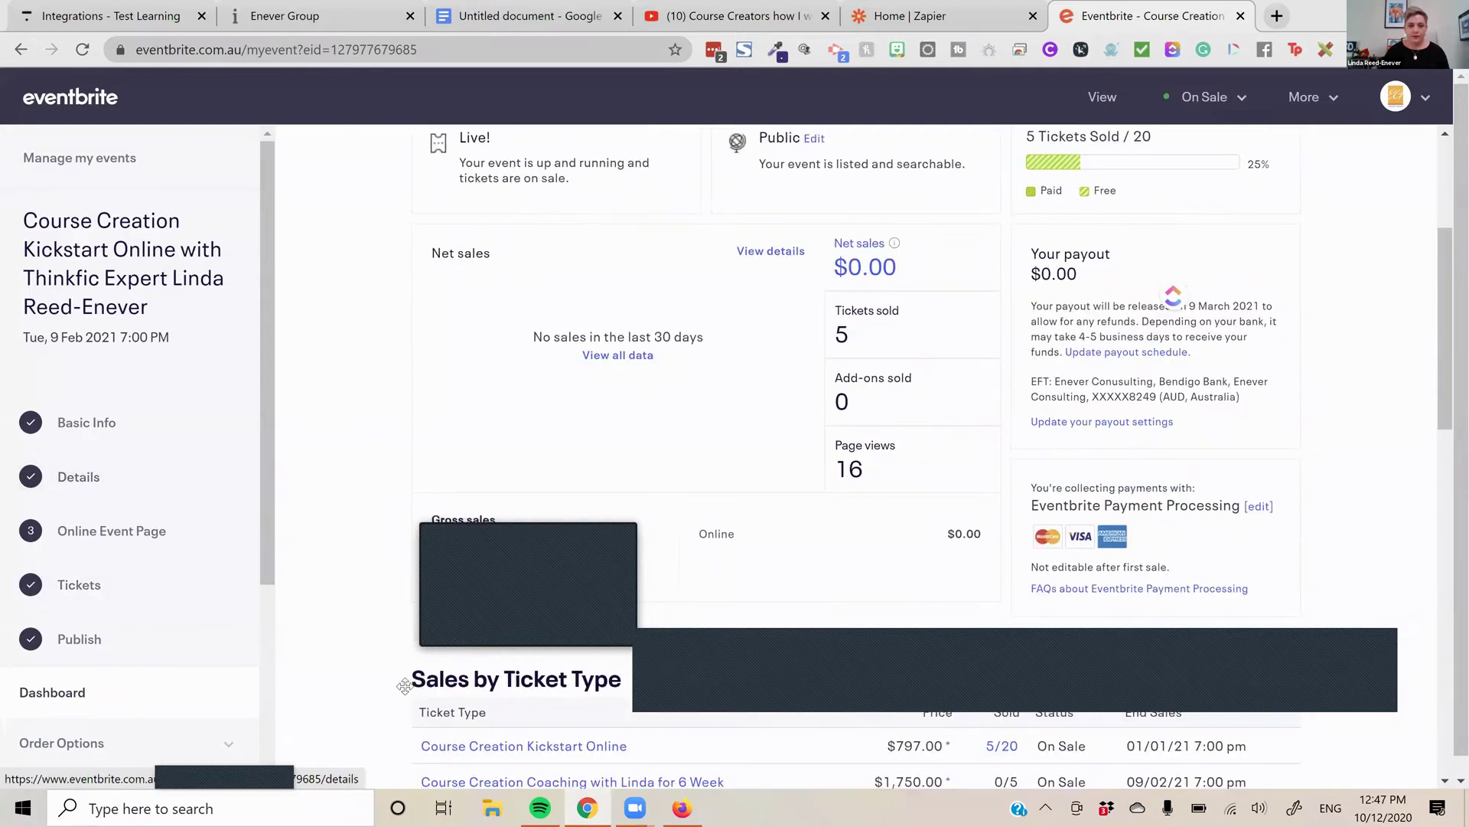
pyautogui.scroll(2, 676, 566)
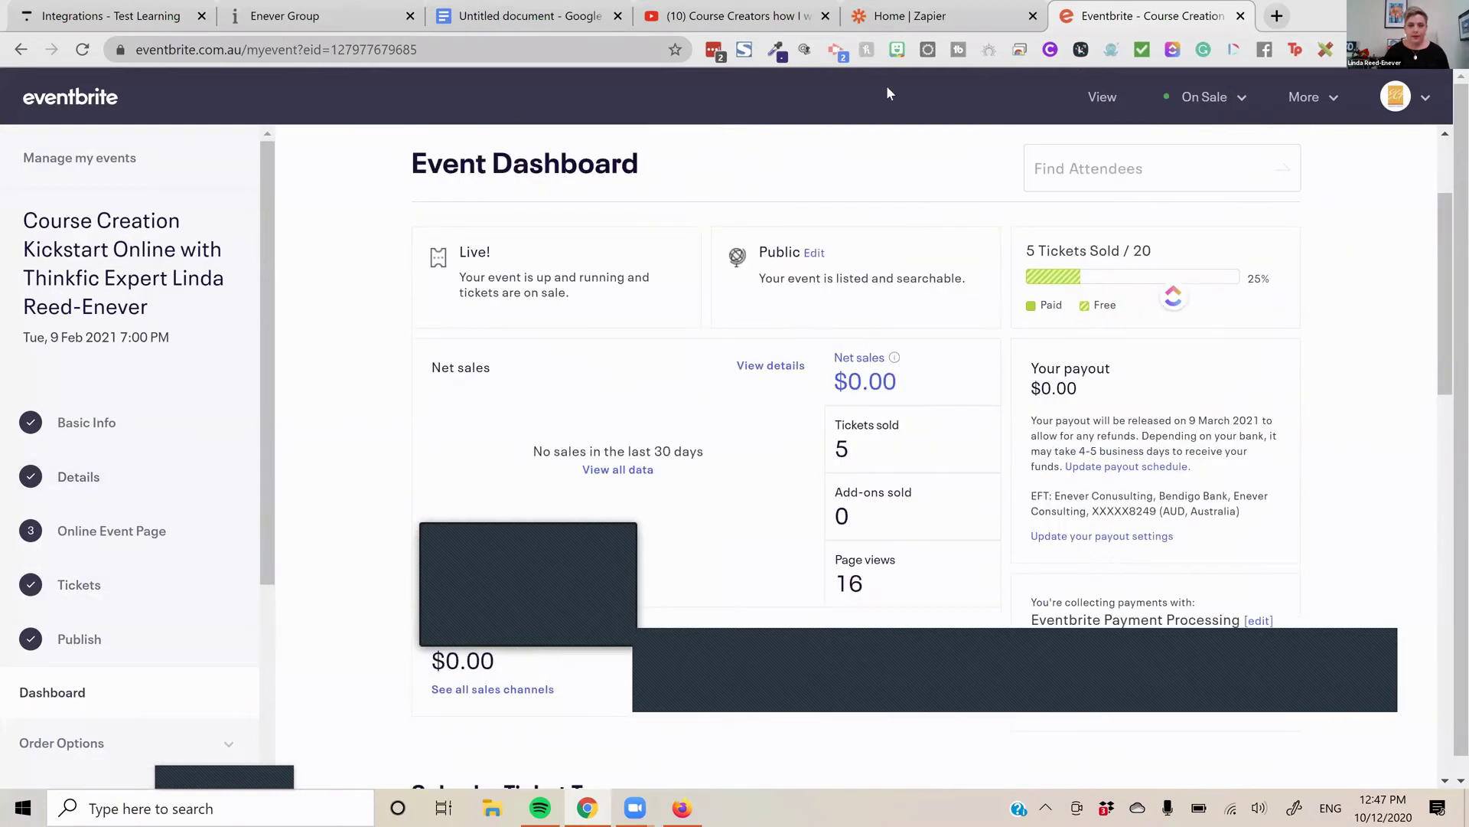
pyautogui.scroll(2, 674, 567)
pyautogui.press('End')
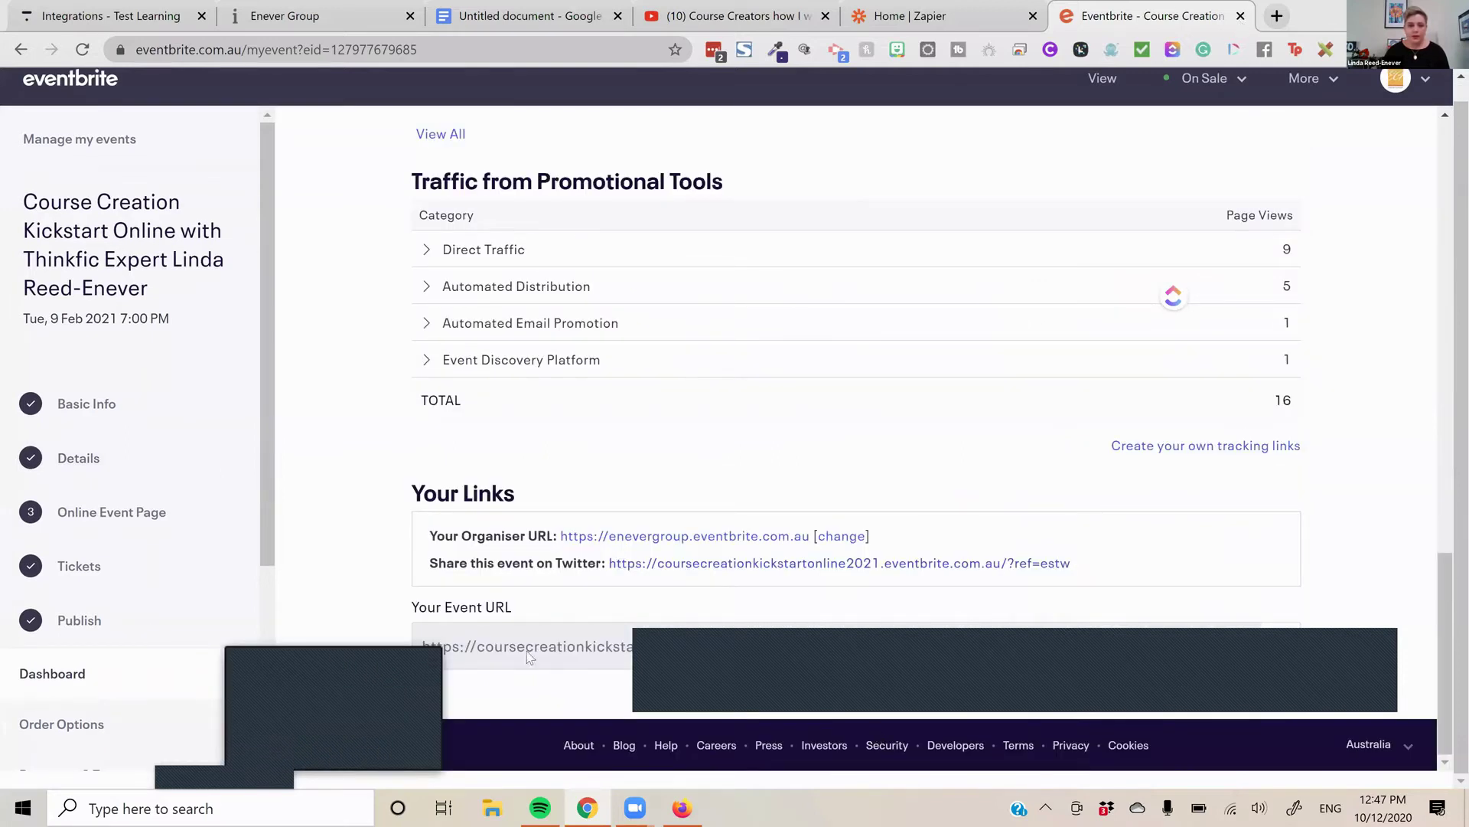
pyautogui.click(616, 563)
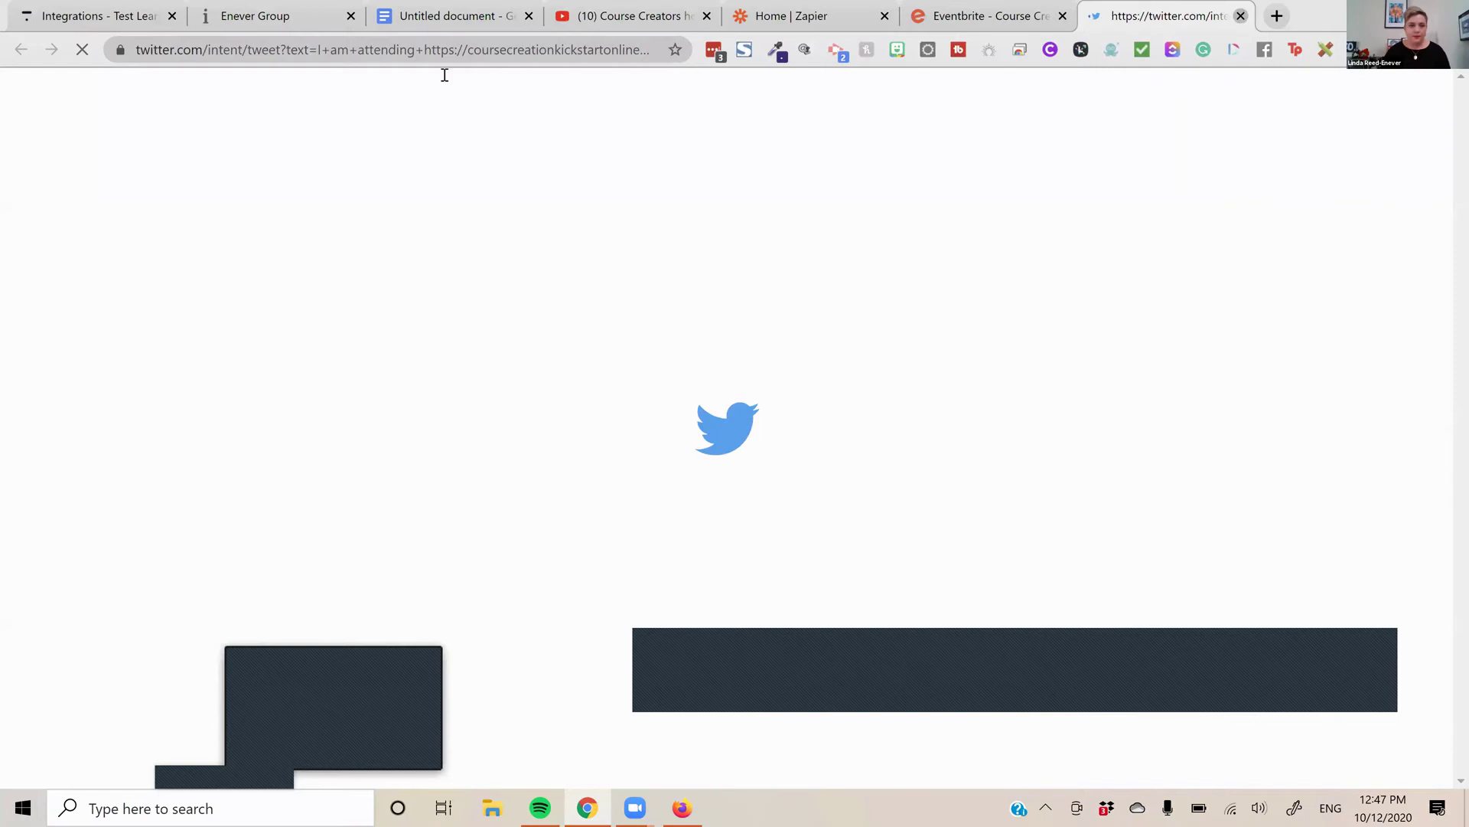
pyautogui.hotkey('ctrl', 'w')
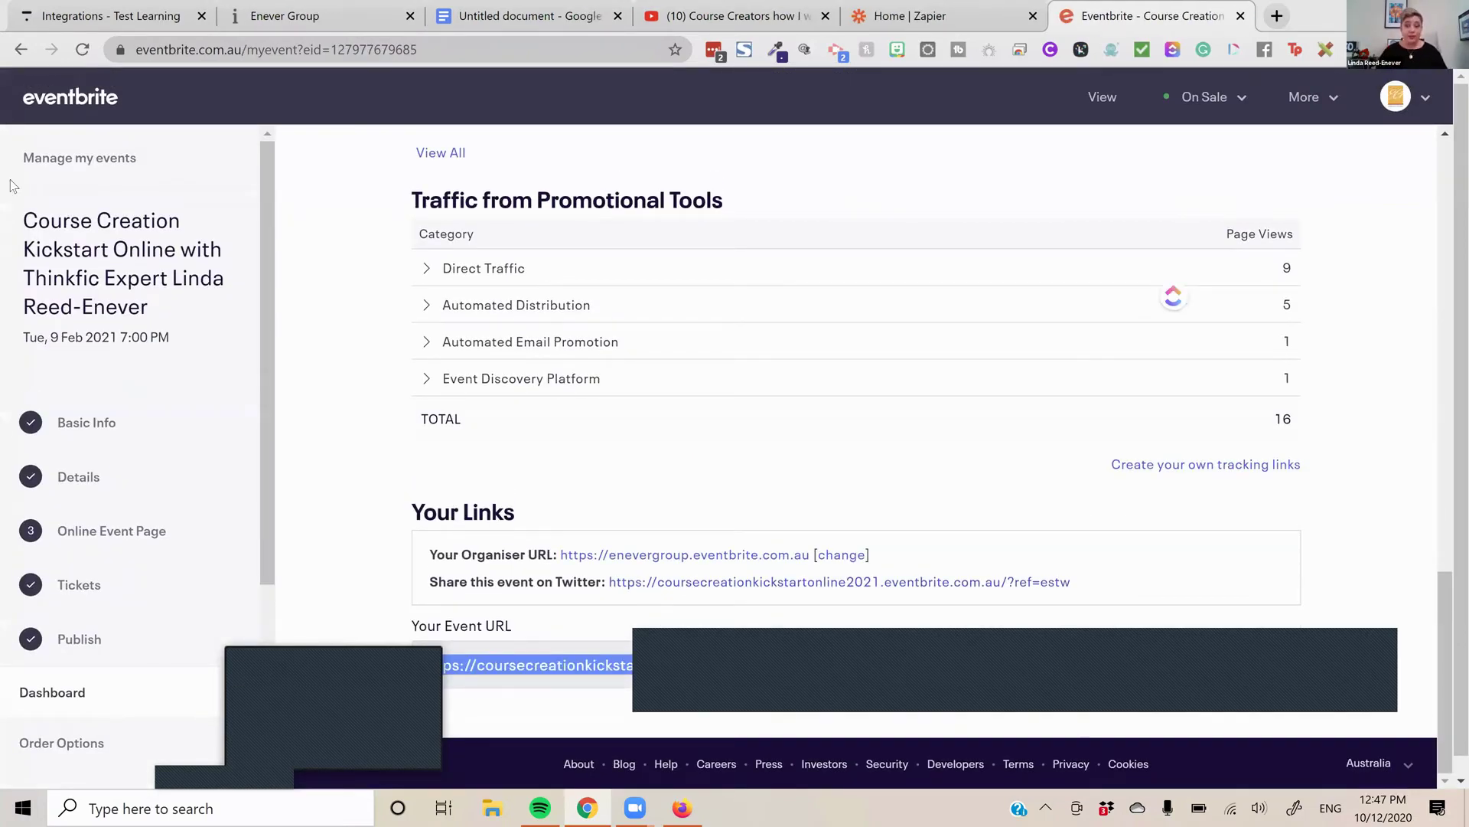
pyautogui.press('Return')
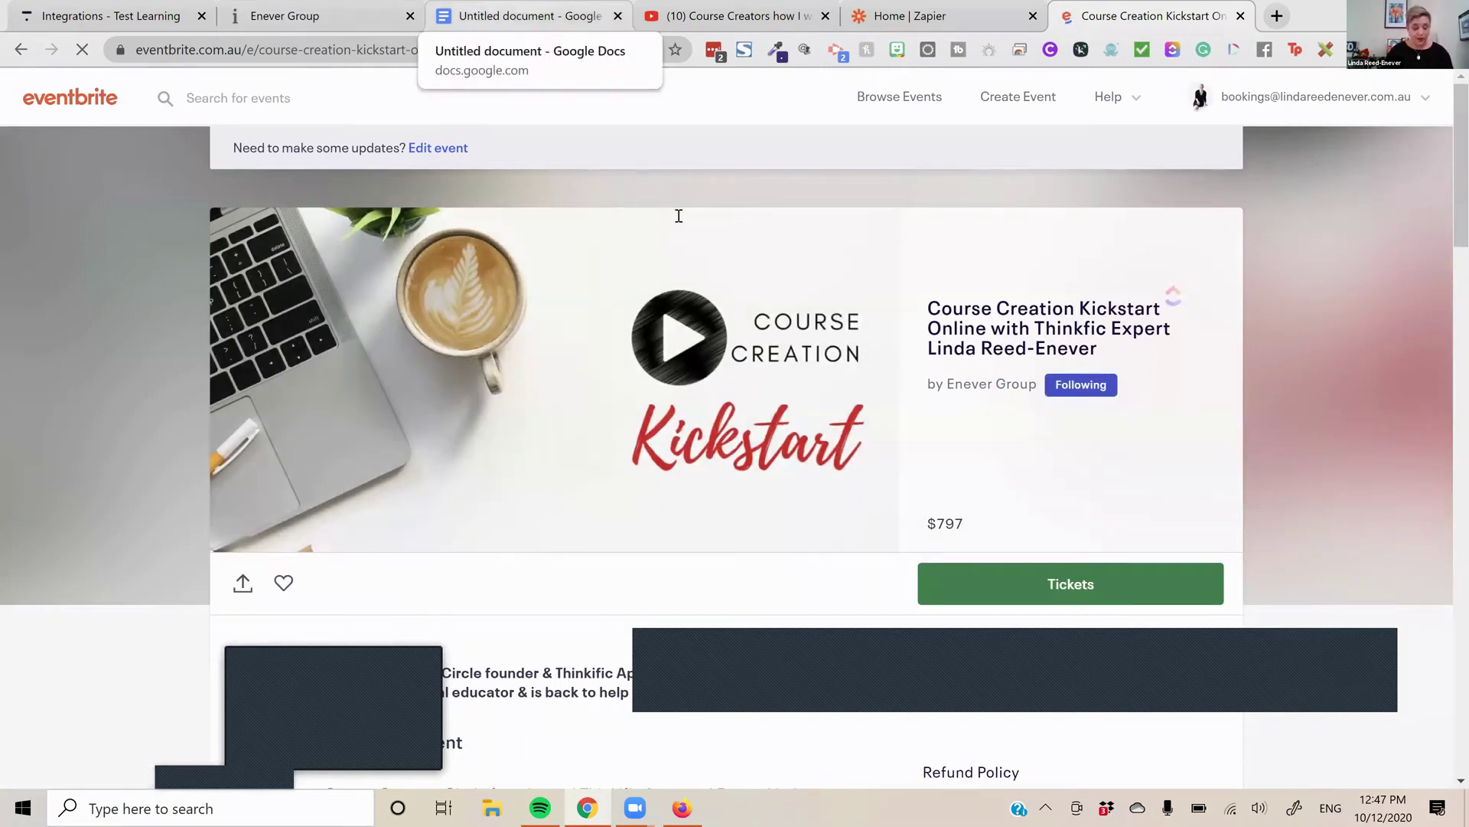
pyautogui.hotkey('ctrl', '3')
pyautogui.hotkey('ctrl', '5')
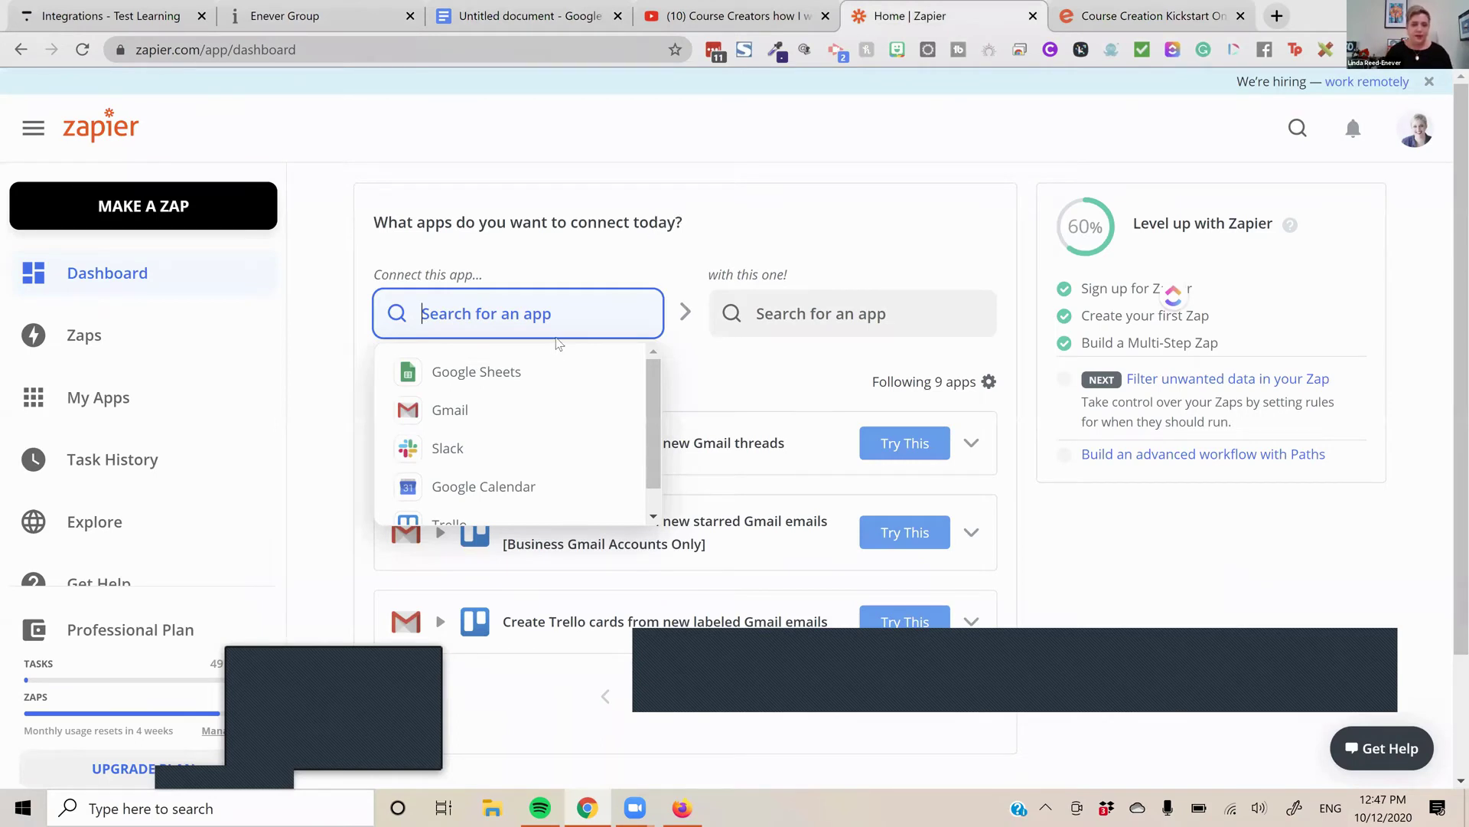
# Pair Eventbrite's New Attendee Registered trigger with Thinkific's Enroll User action in the suggested zap
pyautogui.write('event')
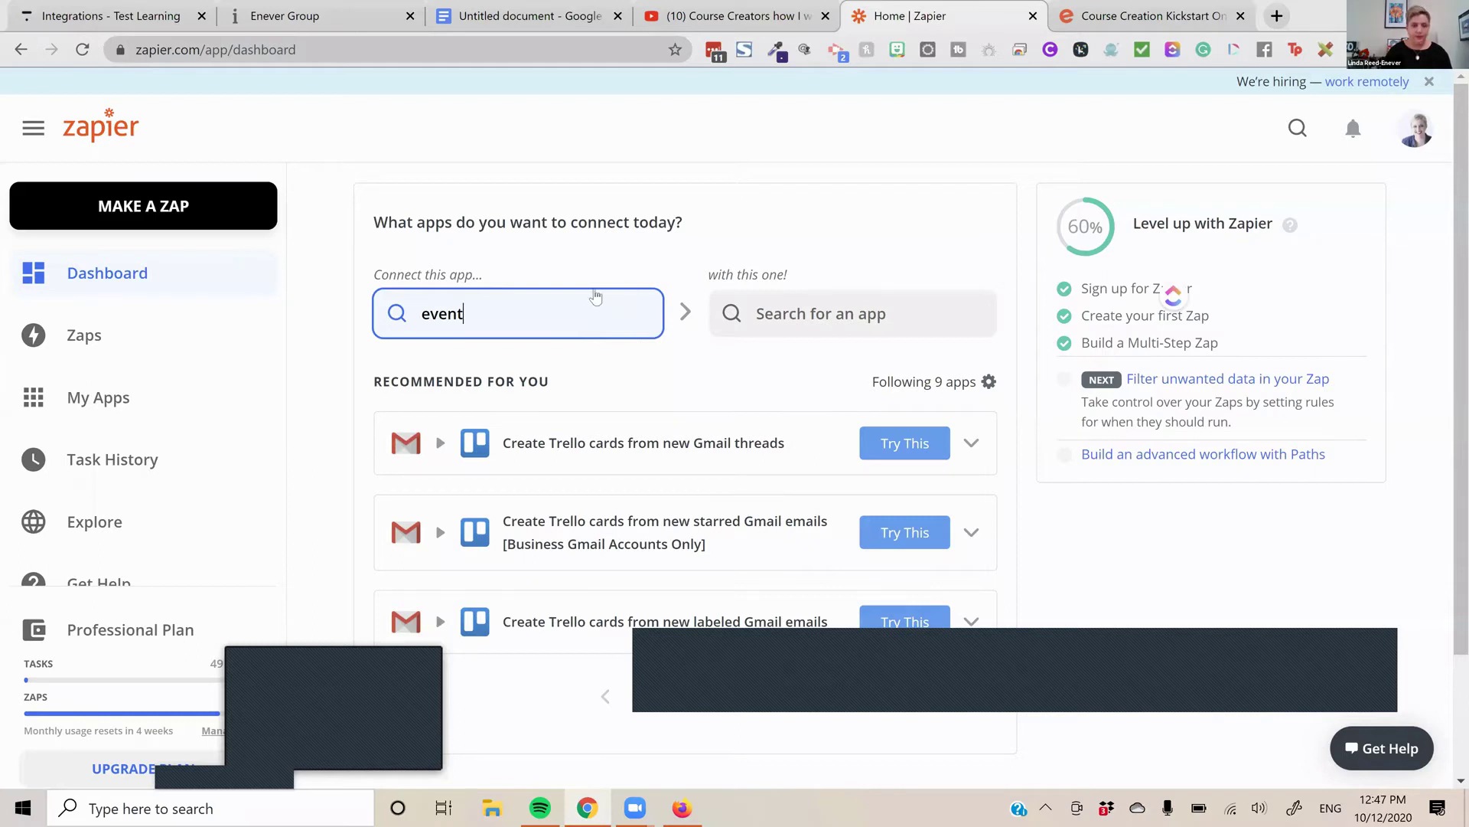
pyautogui.click(595, 295)
pyautogui.write('bri')
pyautogui.scroll(-2, 596, 296)
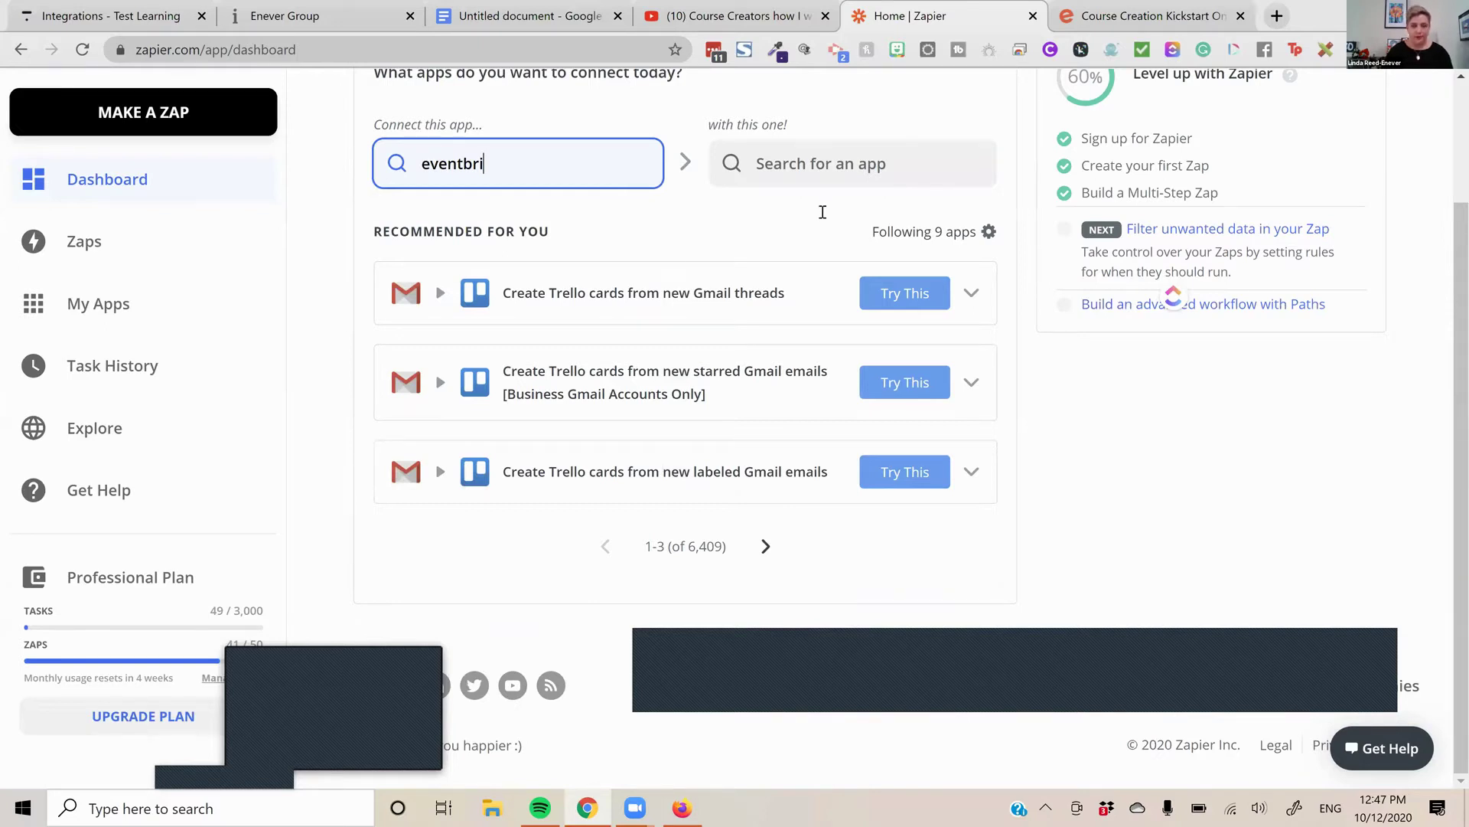
pyautogui.press('Return')
pyautogui.write('t')
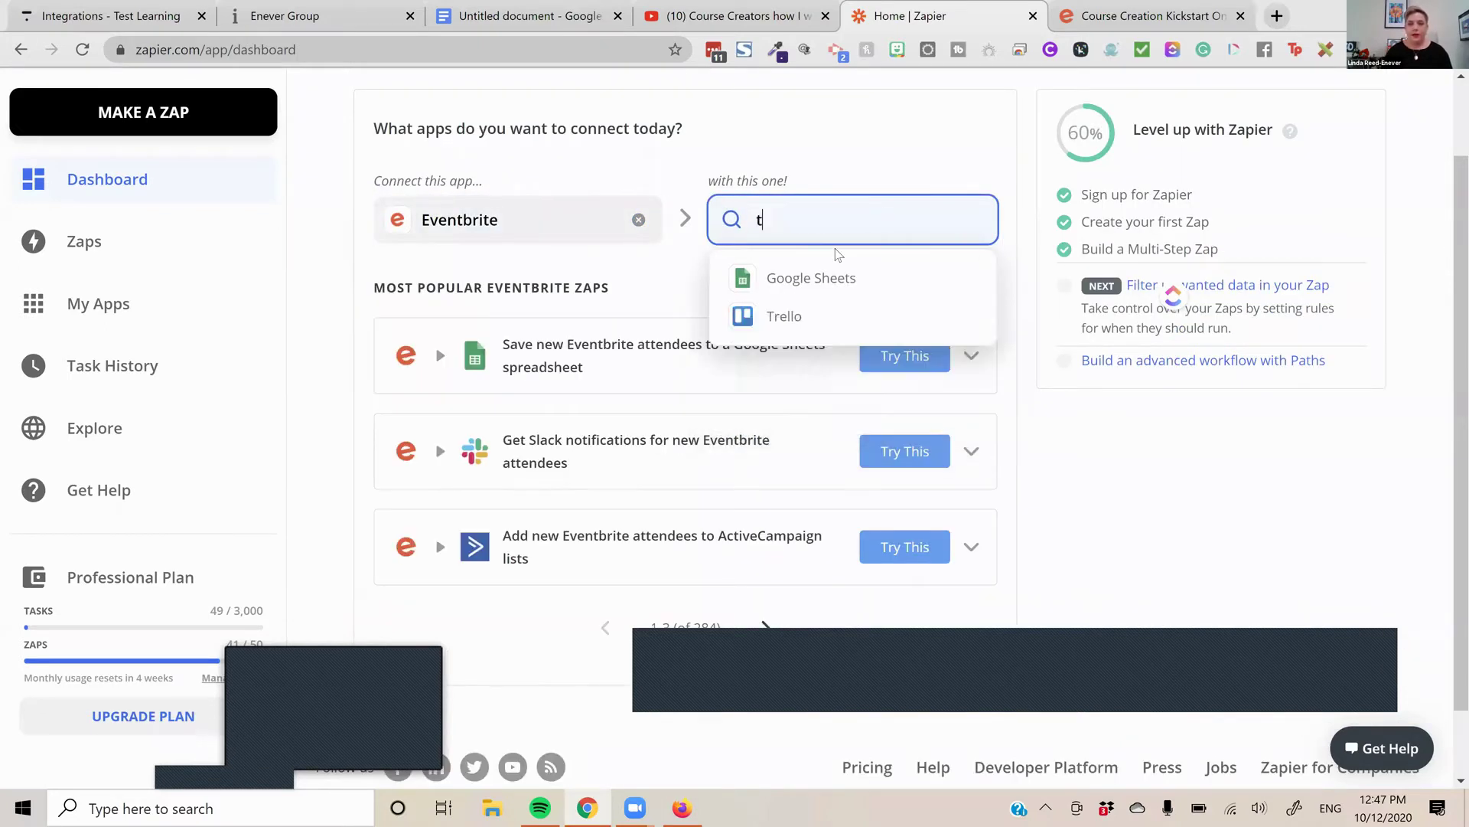
pyautogui.write('hi')
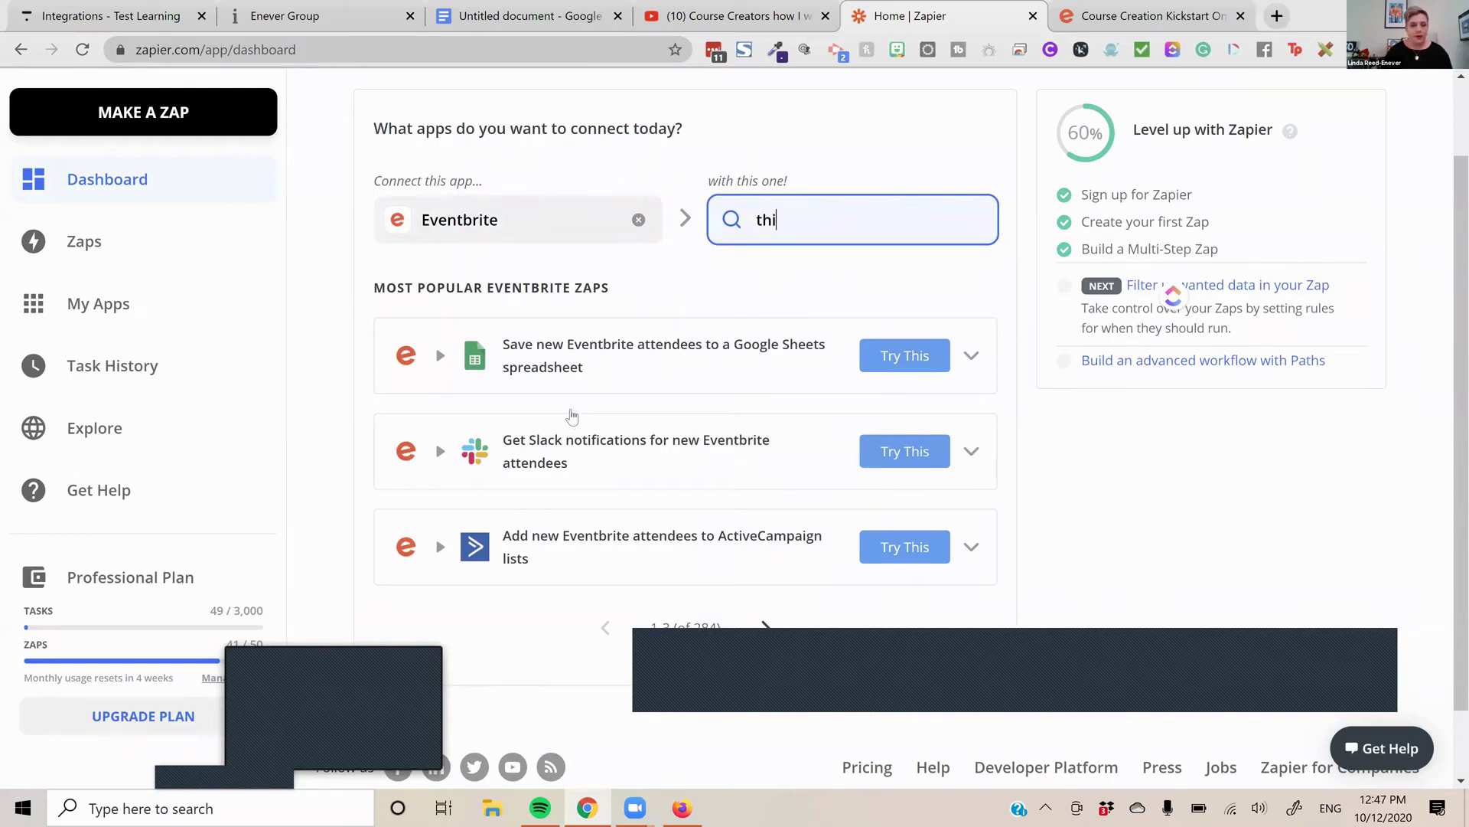
pyautogui.write('n')
pyautogui.press('Return')
pyautogui.press('Return')
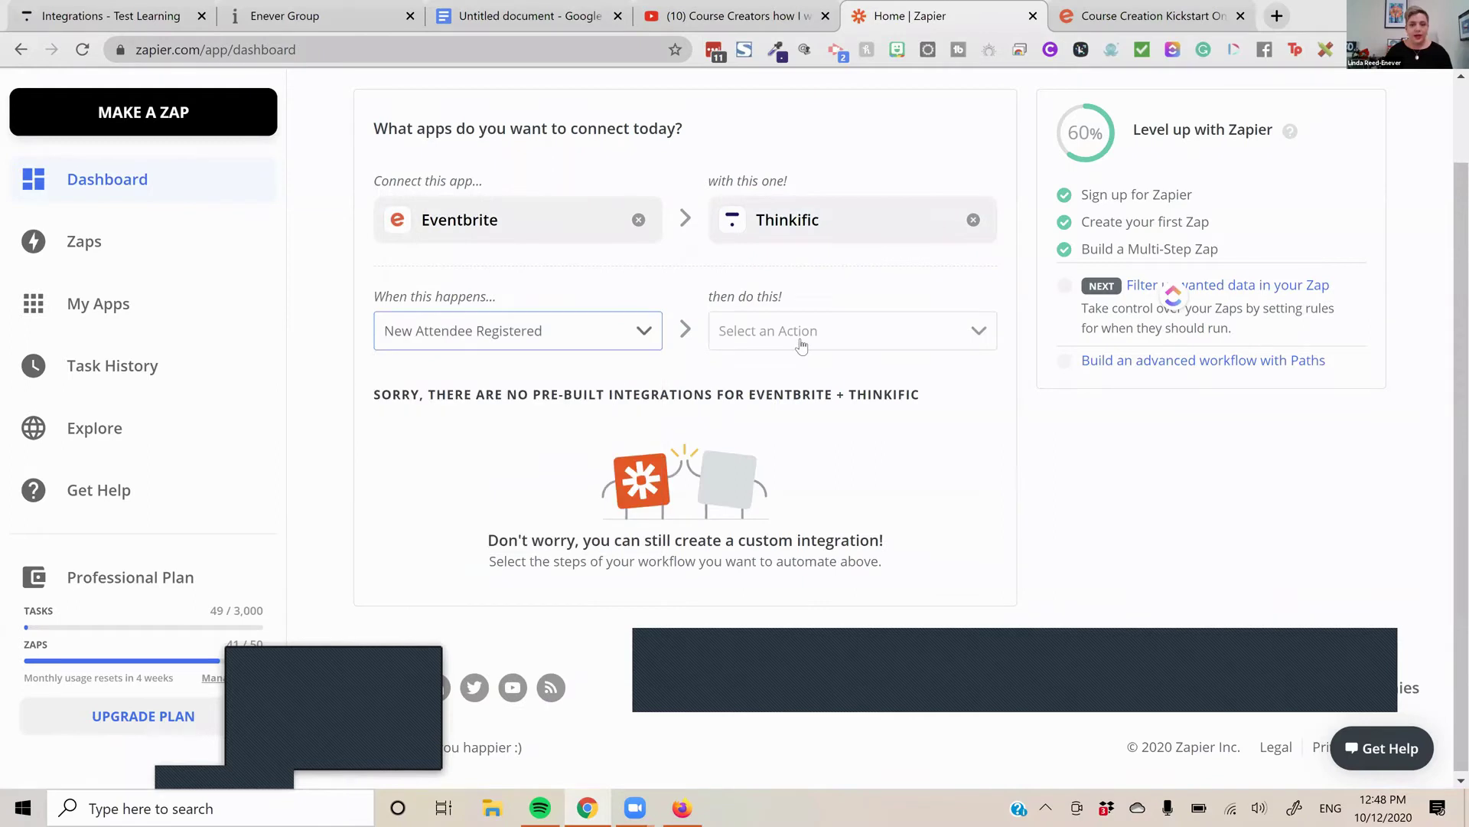
pyautogui.click(800, 341)
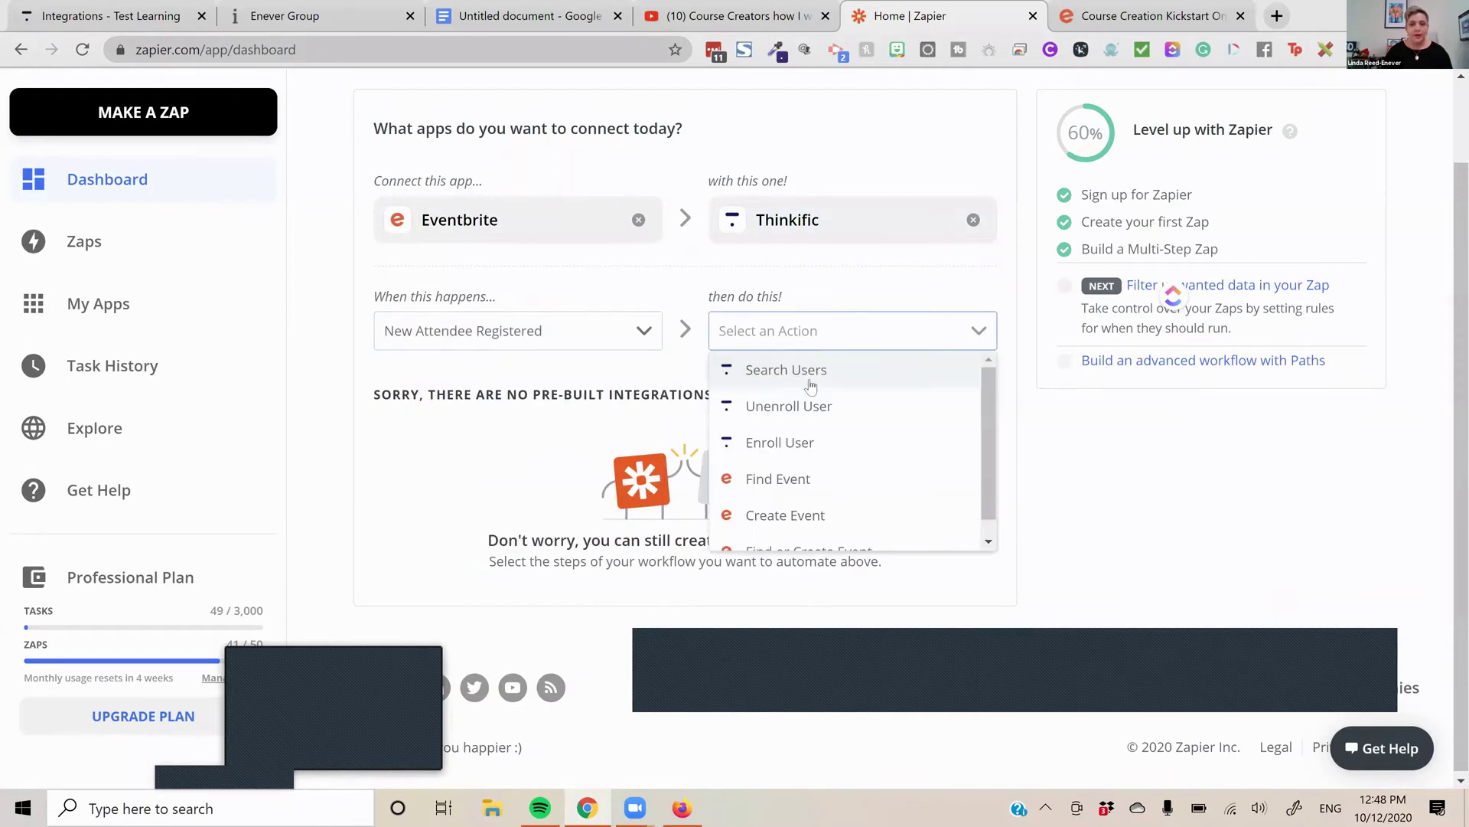
pyautogui.click(808, 443)
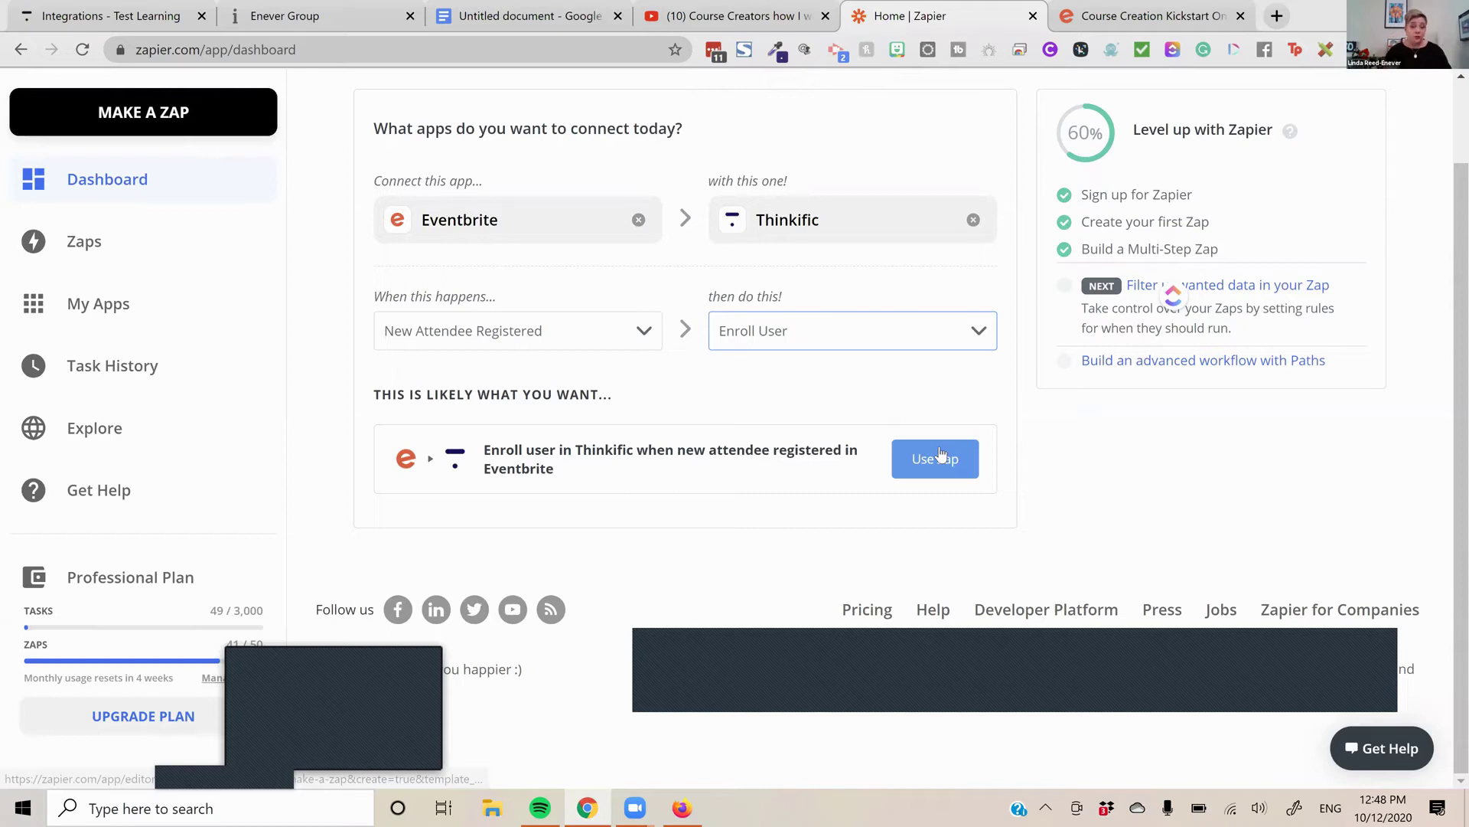
pyautogui.click(941, 456)
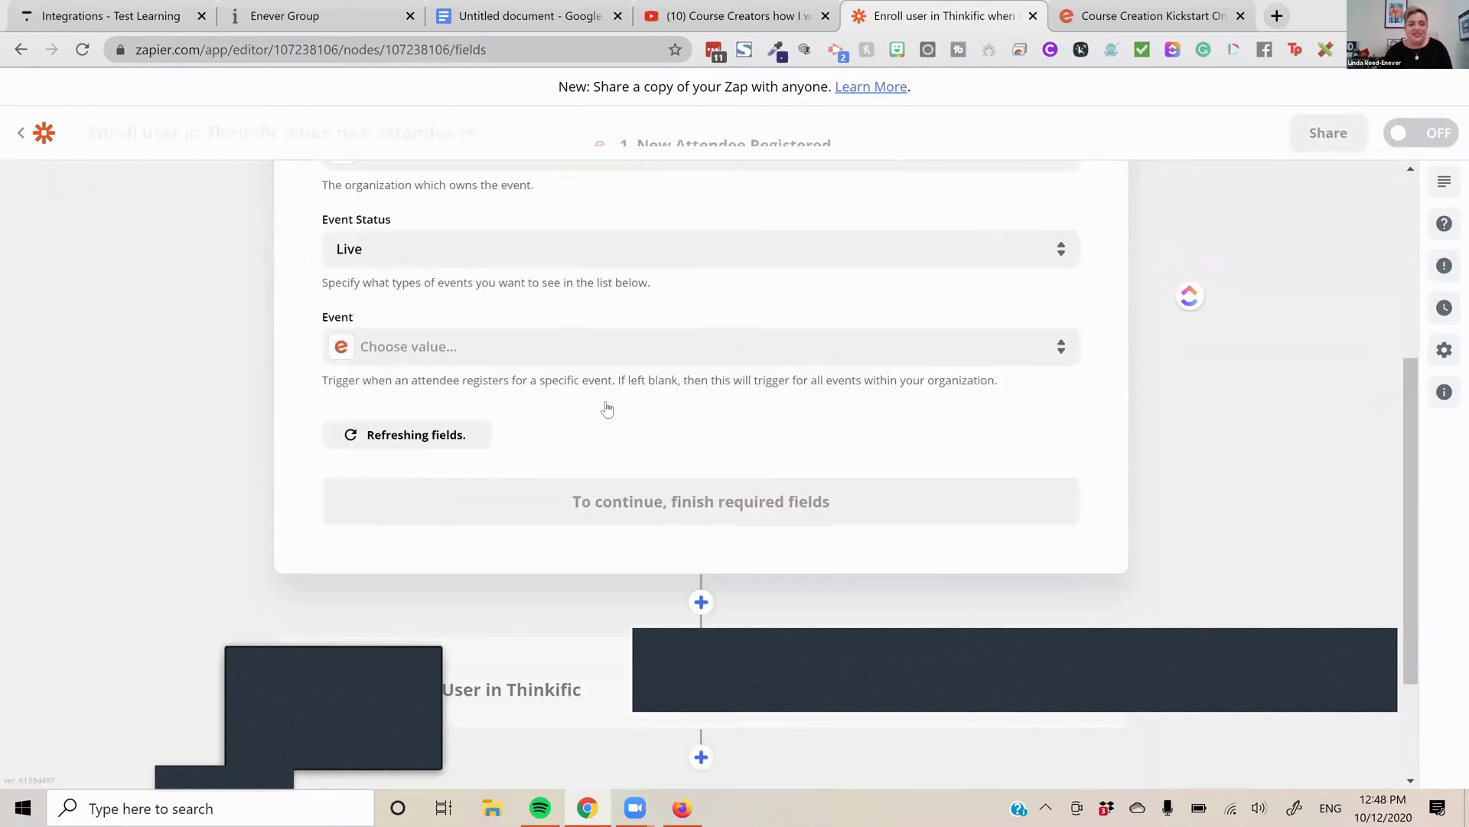
# Set the trigger to the user's organization and Course Creation Kickstart event, then test it
pyautogui.scroll(1, 584, 456)
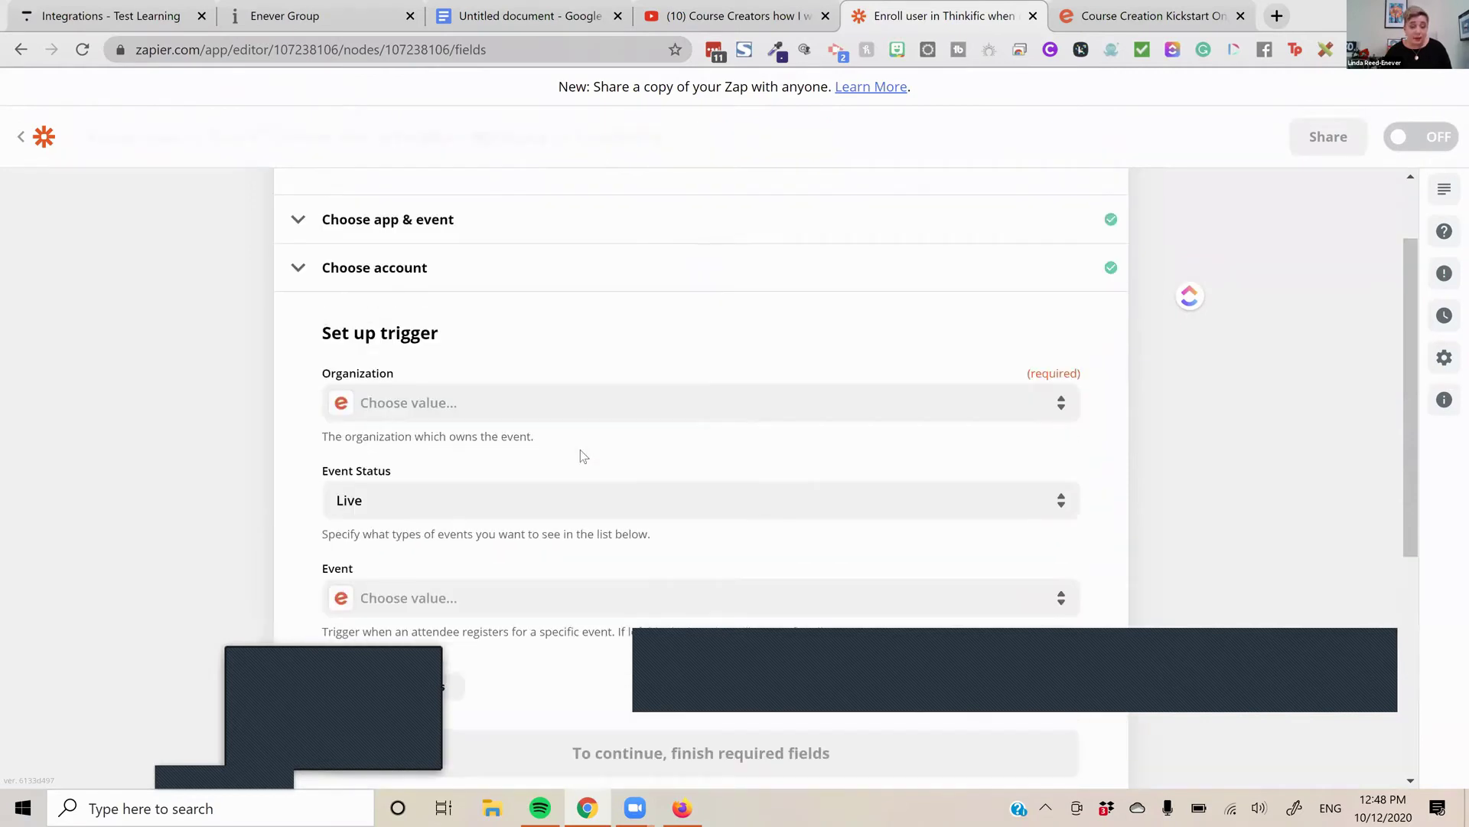
pyautogui.click(561, 422)
pyautogui.click(434, 589)
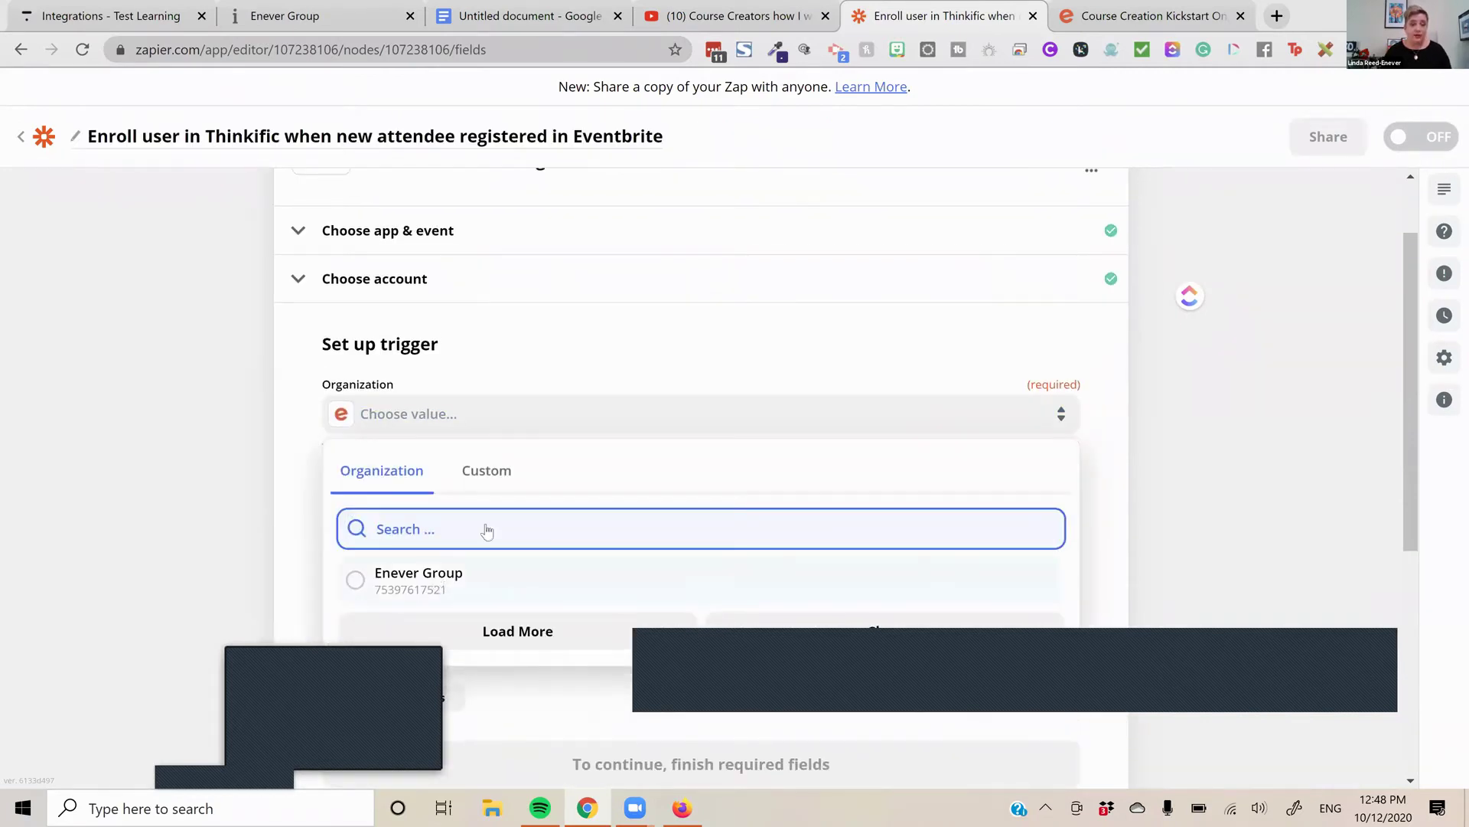
pyautogui.click(481, 425)
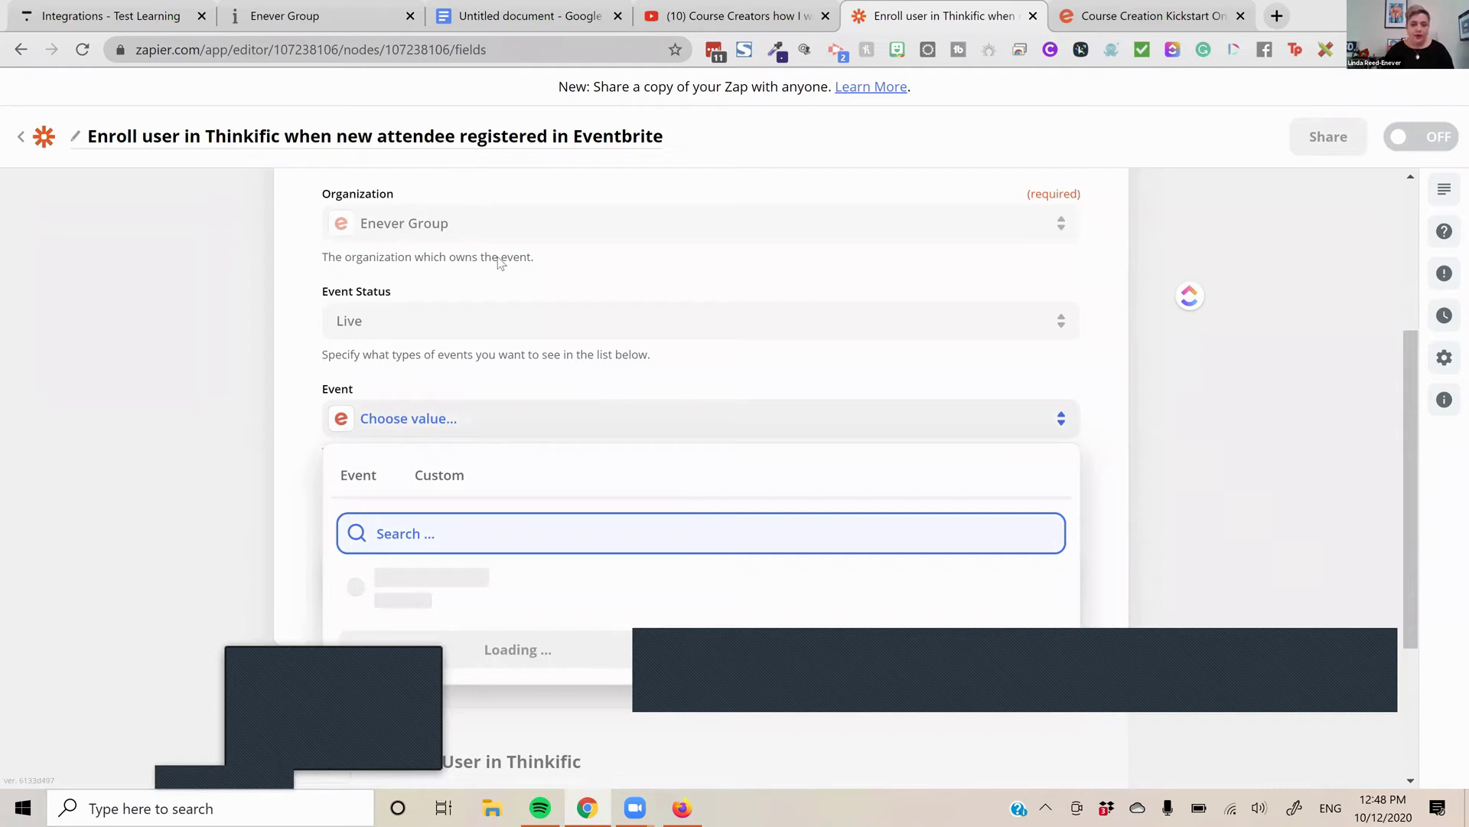
pyautogui.write('cour')
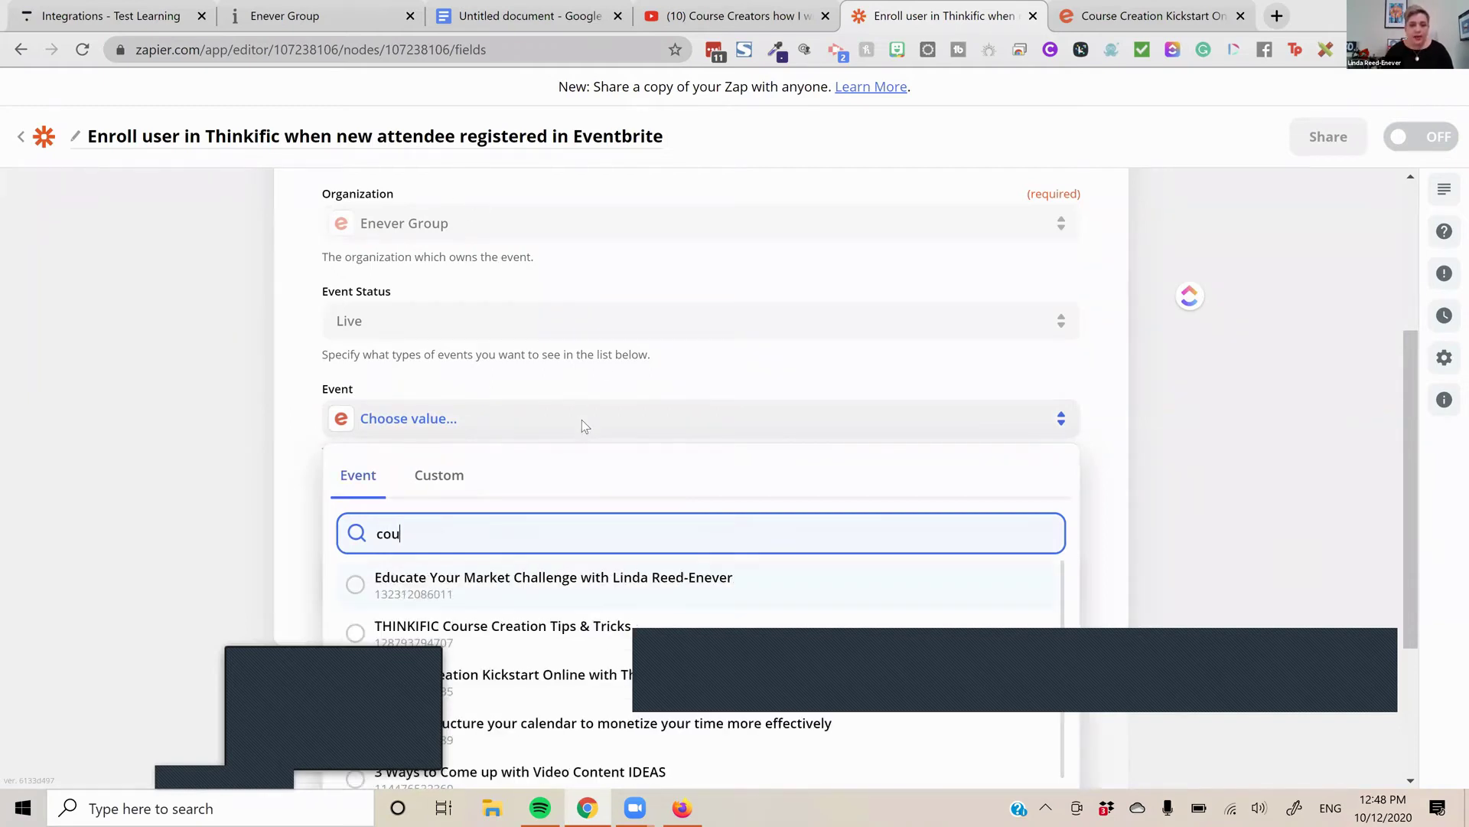
pyautogui.scroll(-3, 620, 312)
pyautogui.press('Return')
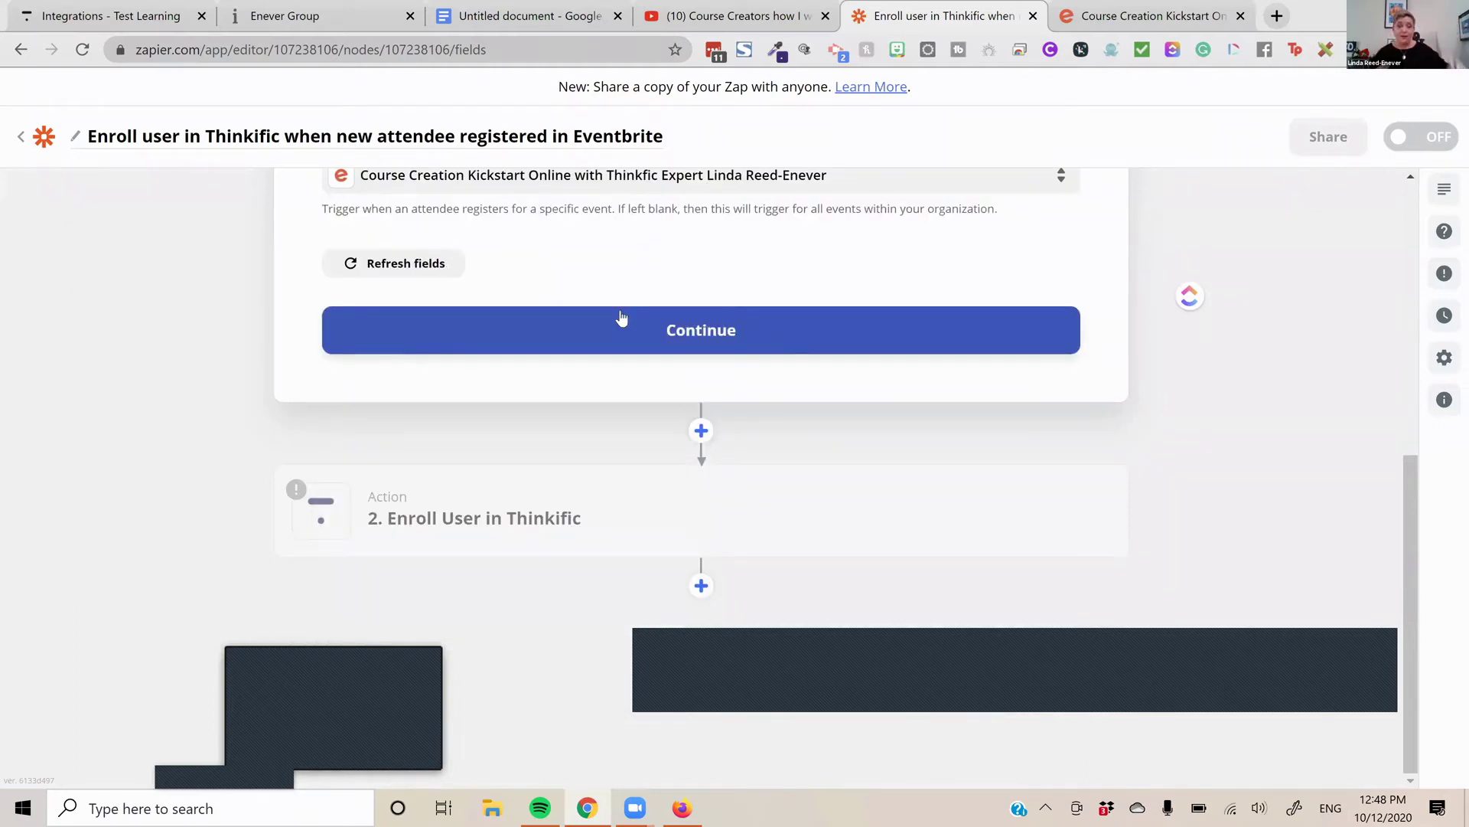
pyautogui.click(716, 328)
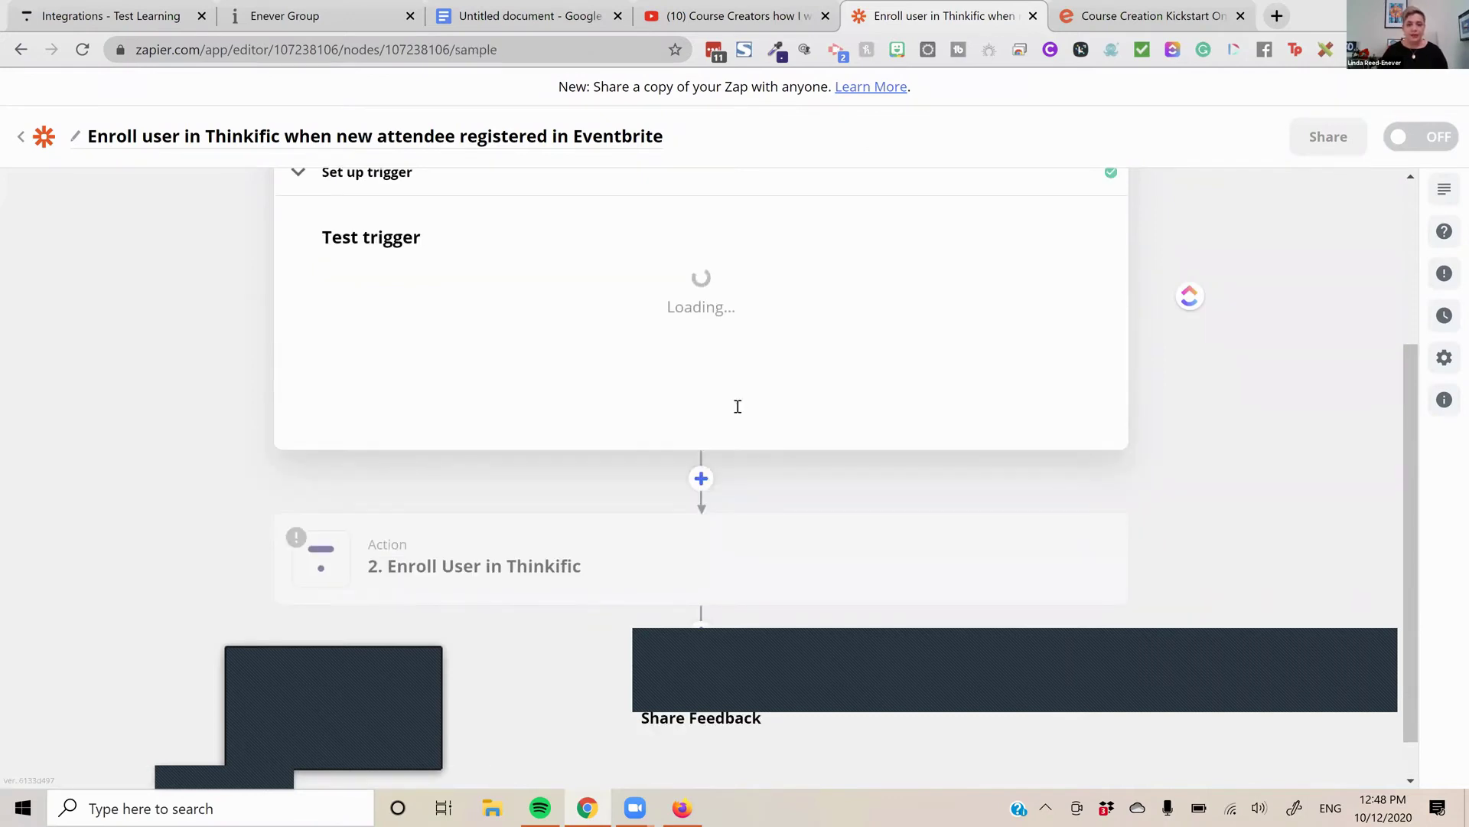
pyautogui.click(731, 376)
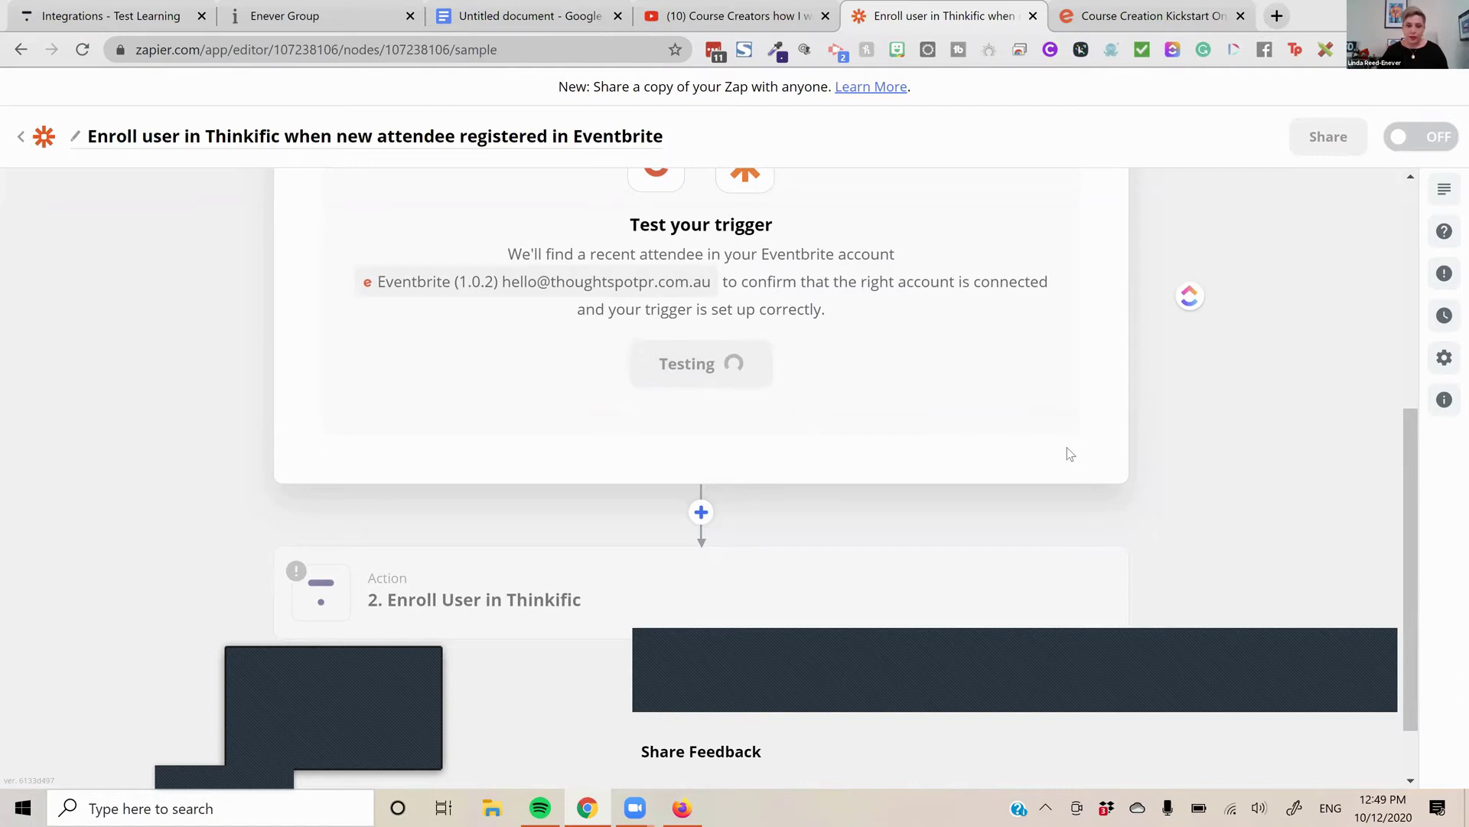
pyautogui.scroll(-1, 1059, 455)
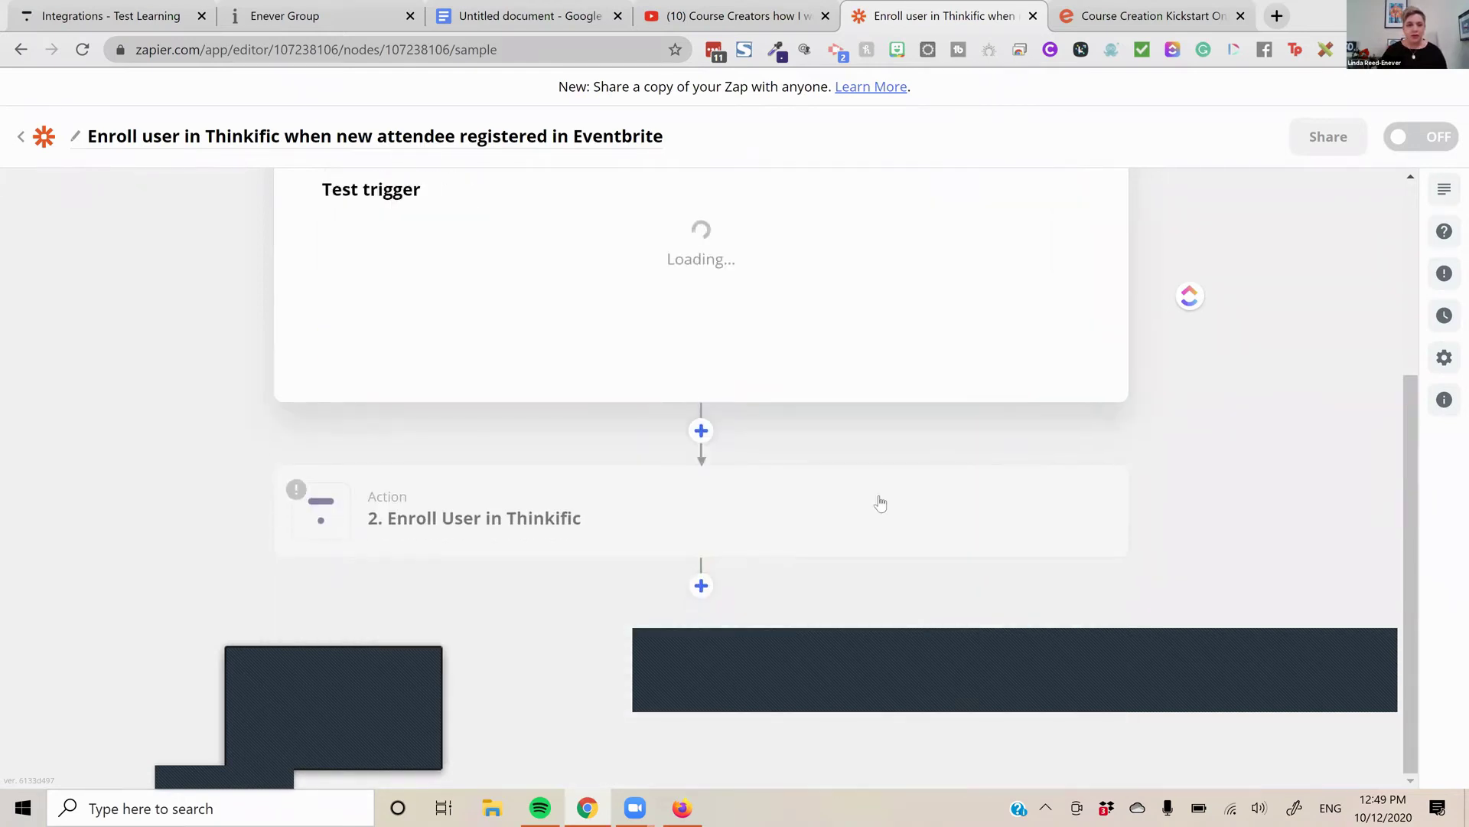
# Keep Enroll User as the Thinkific action event and continue
pyautogui.click(1046, 505)
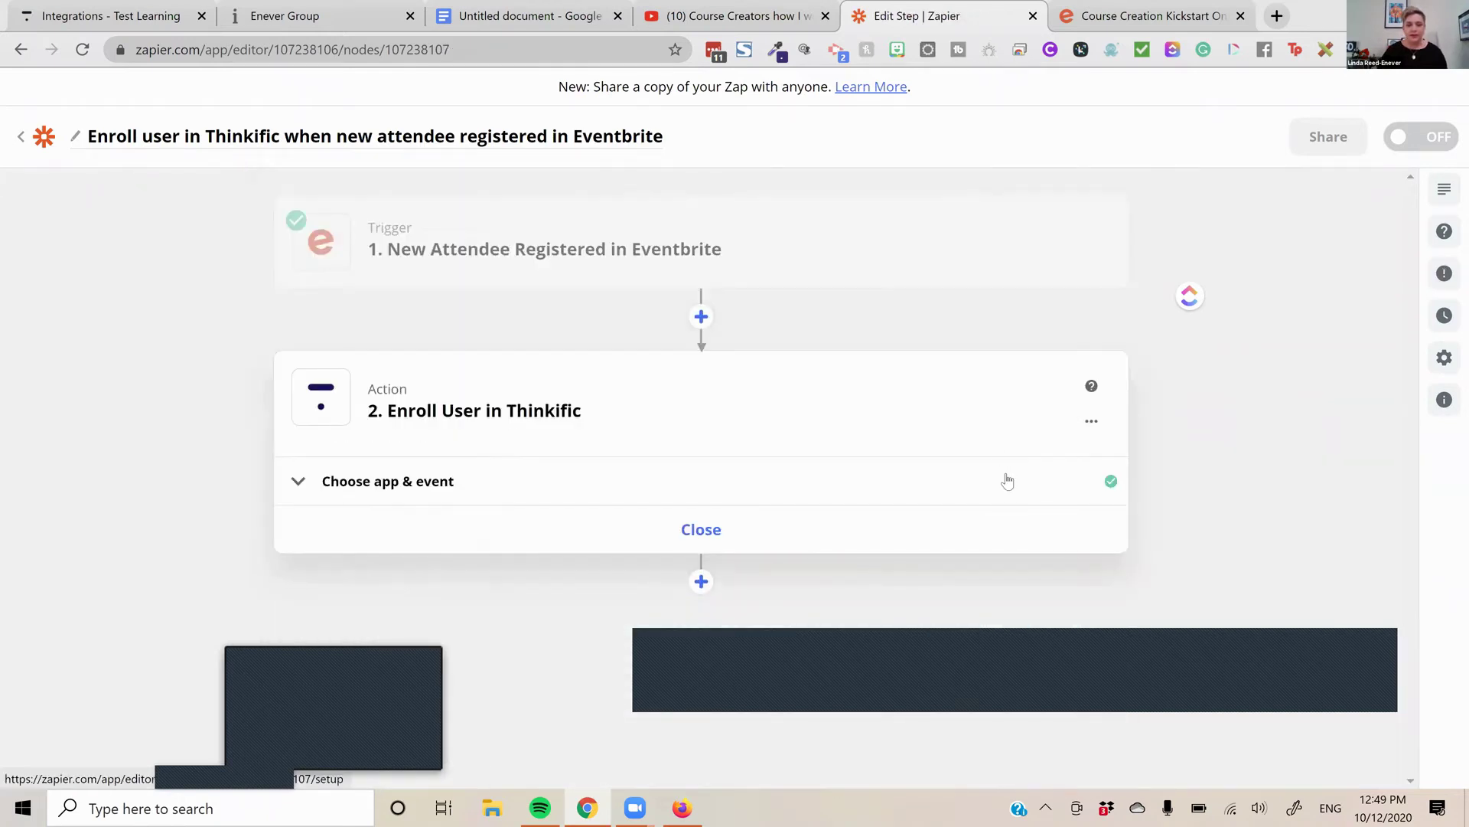
pyautogui.click(1003, 481)
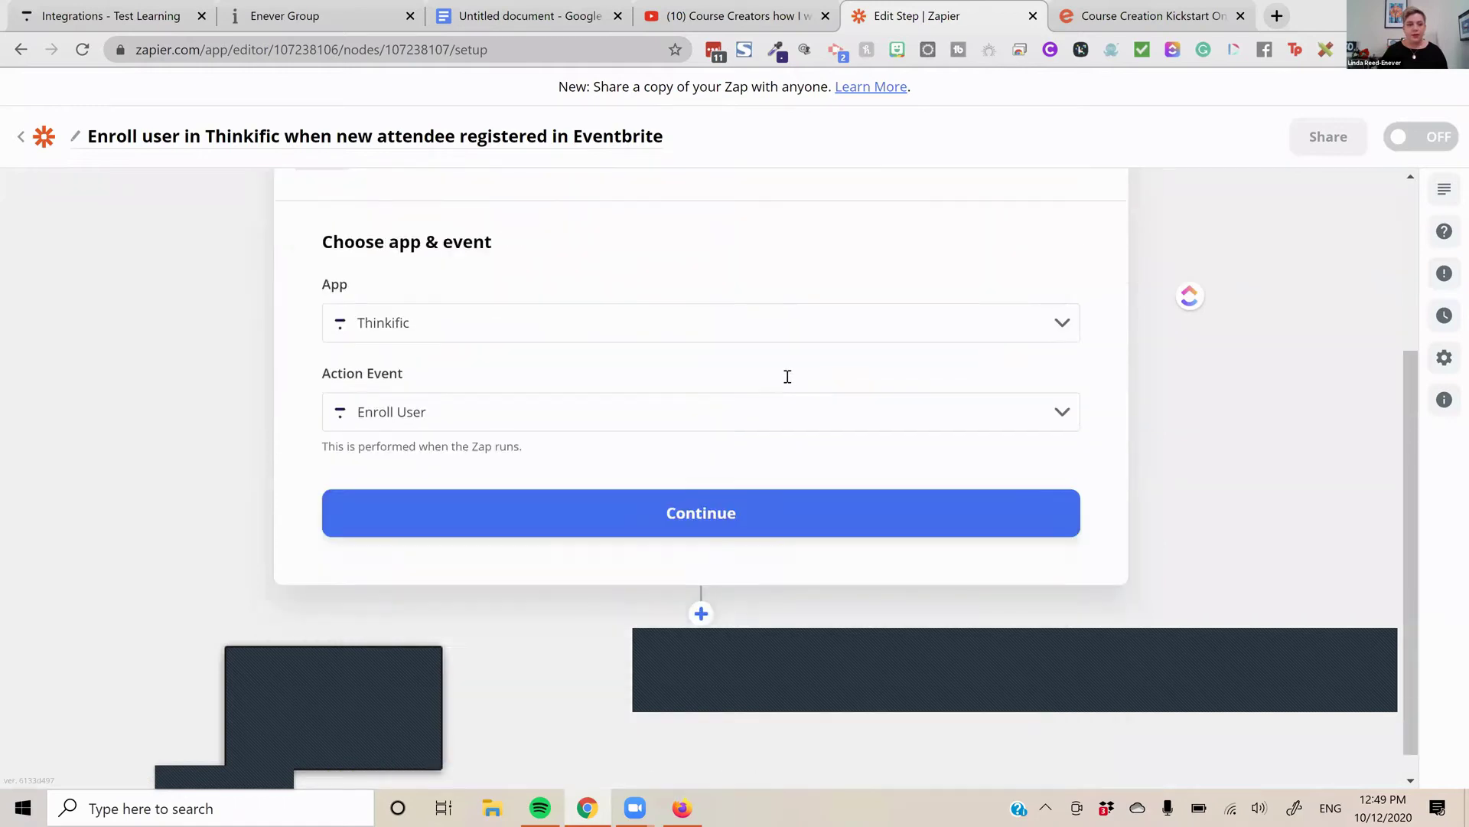
pyautogui.click(791, 368)
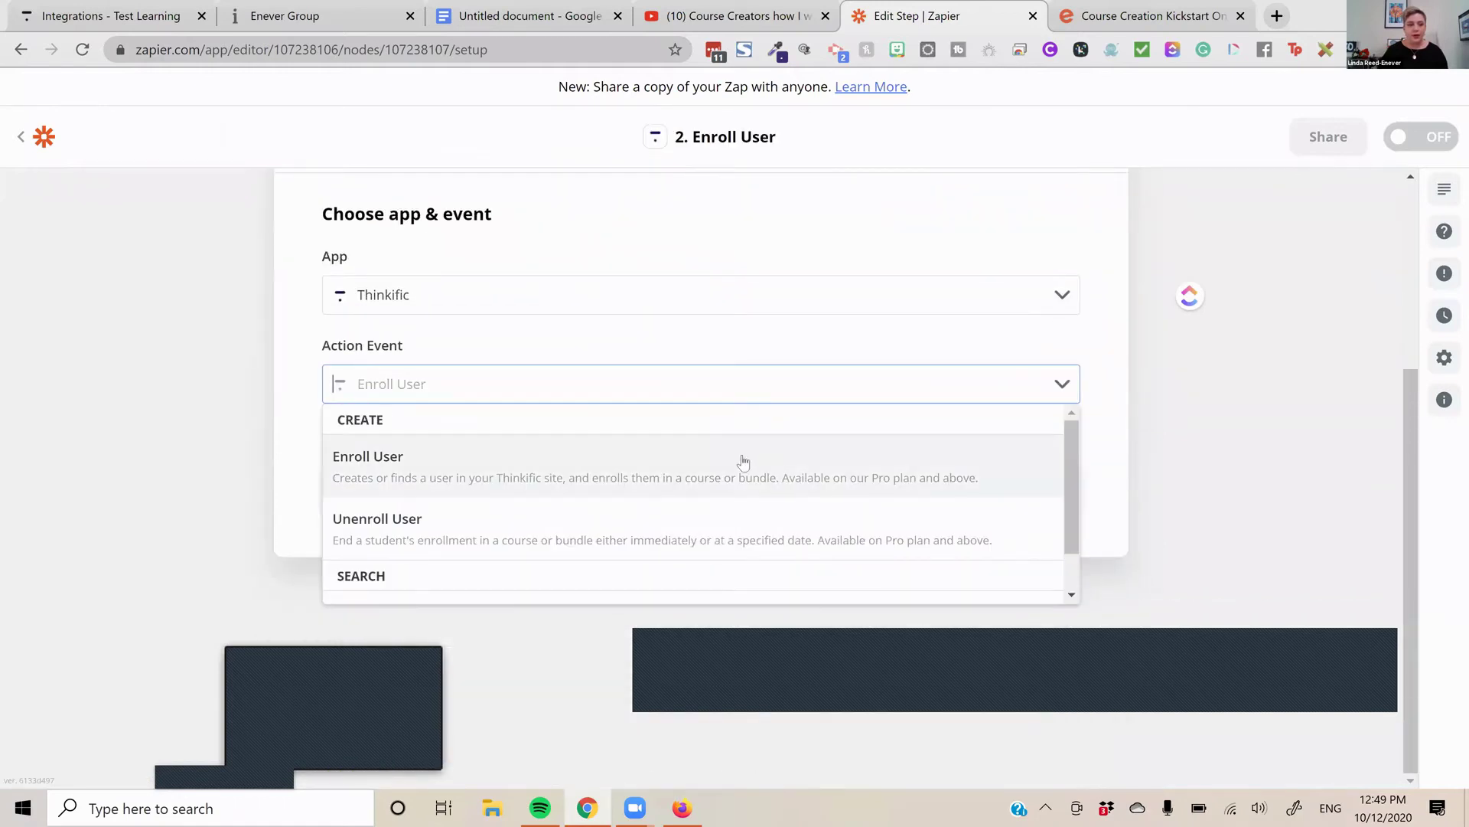
pyautogui.click(742, 462)
pyautogui.click(794, 482)
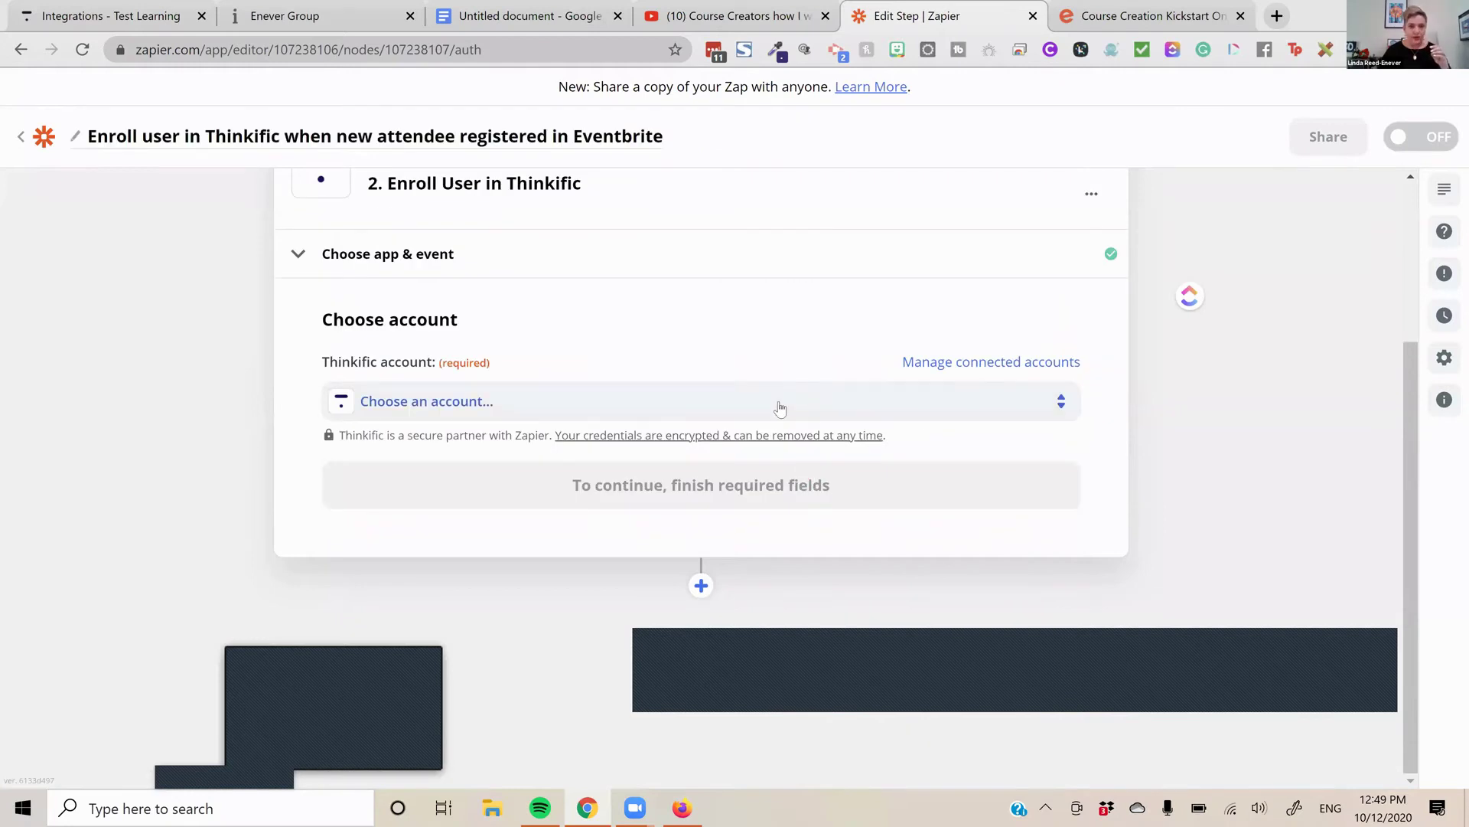
# Connect the Thinkific #3 account and choose Course Creators Circle as the product
pyautogui.click(485, 672)
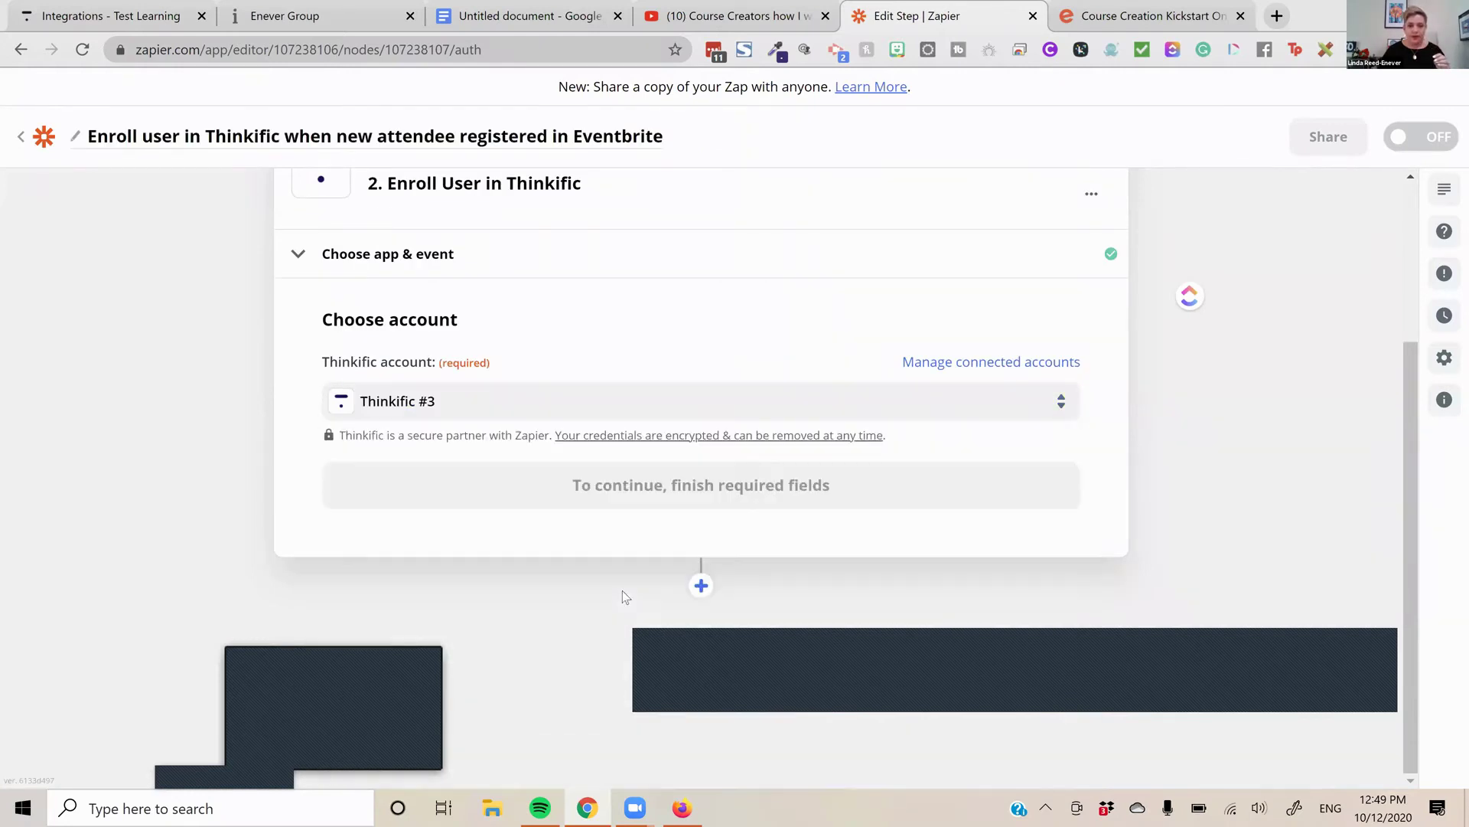
pyautogui.click(714, 490)
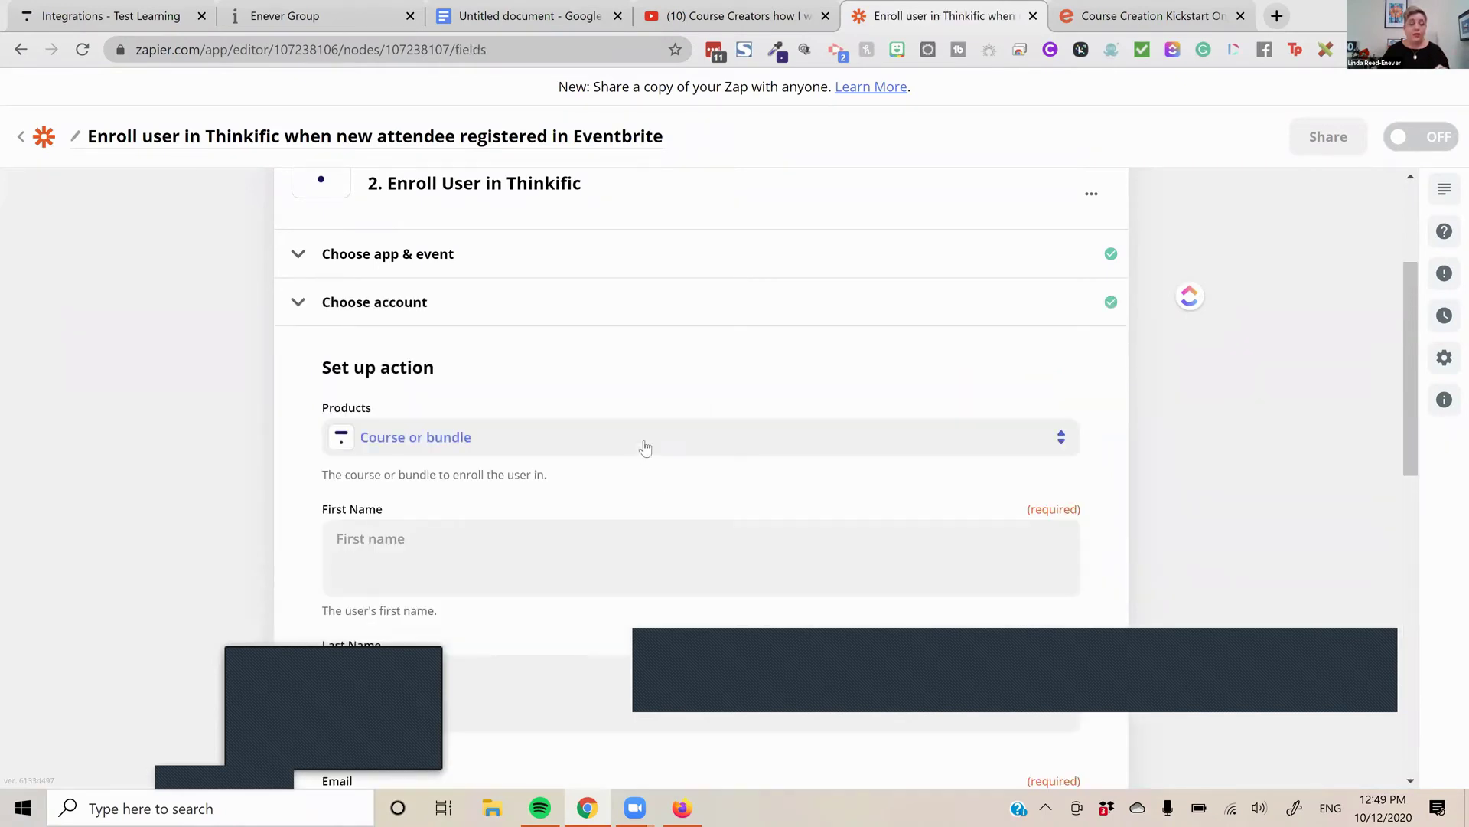
pyautogui.click(628, 446)
pyautogui.write('c')
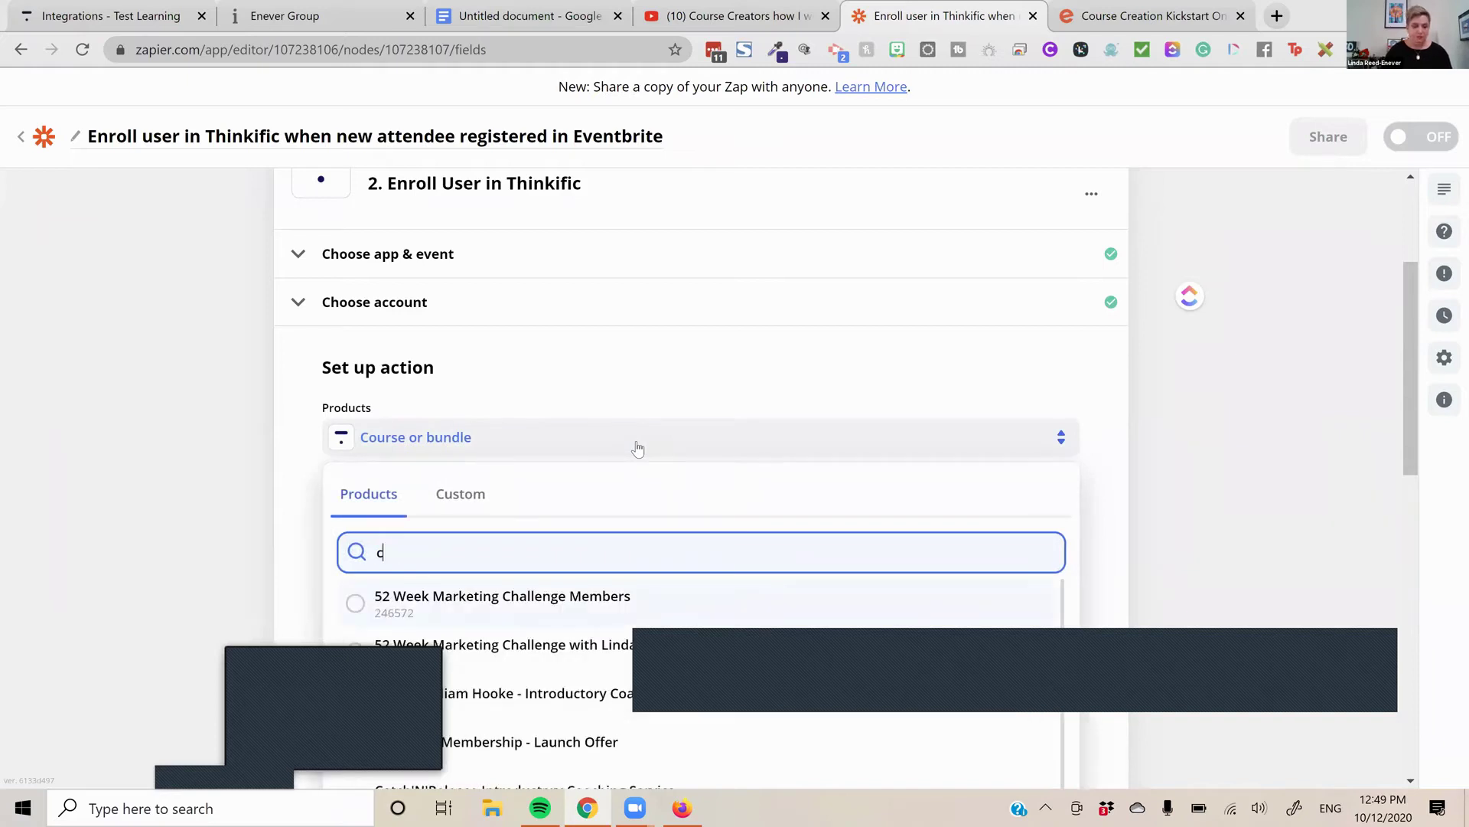
pyautogui.write('ourse')
pyautogui.click(515, 693)
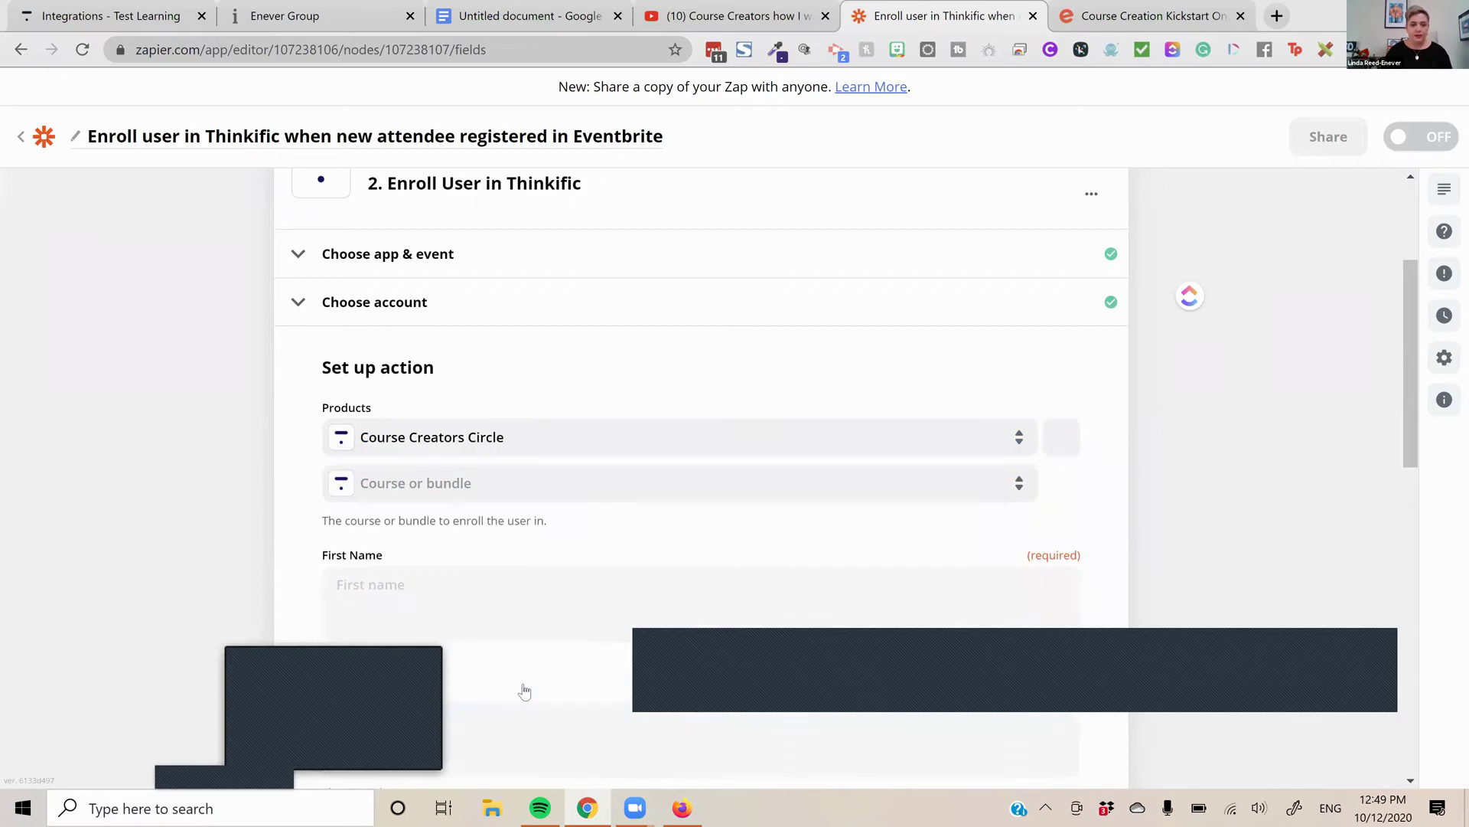
pyautogui.scroll(-5, 572, 533)
# Map the attendee's profile first name, last name and email into First Name, Last Name and Email
pyautogui.click(551, 204)
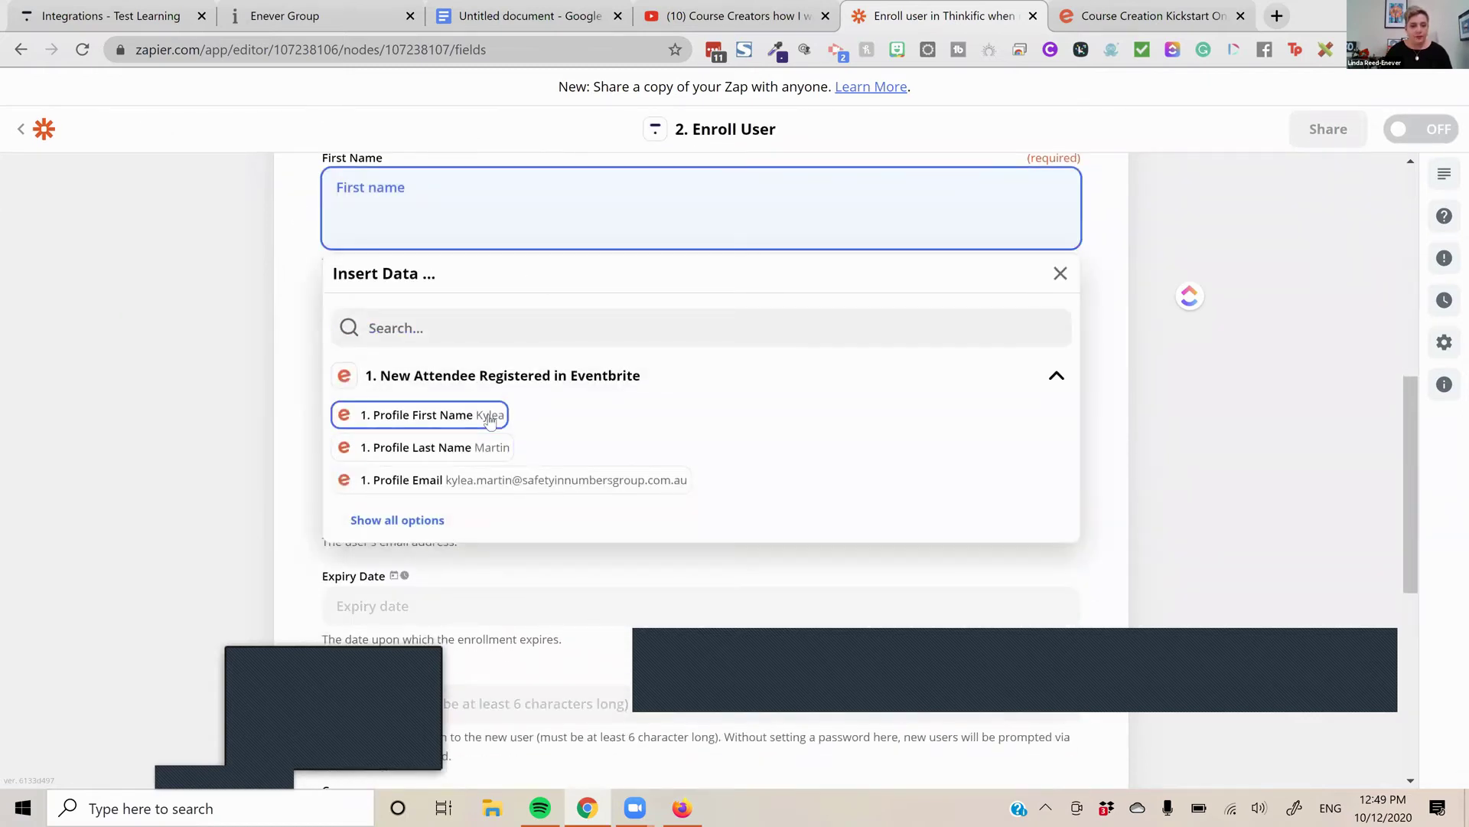
pyautogui.click(485, 414)
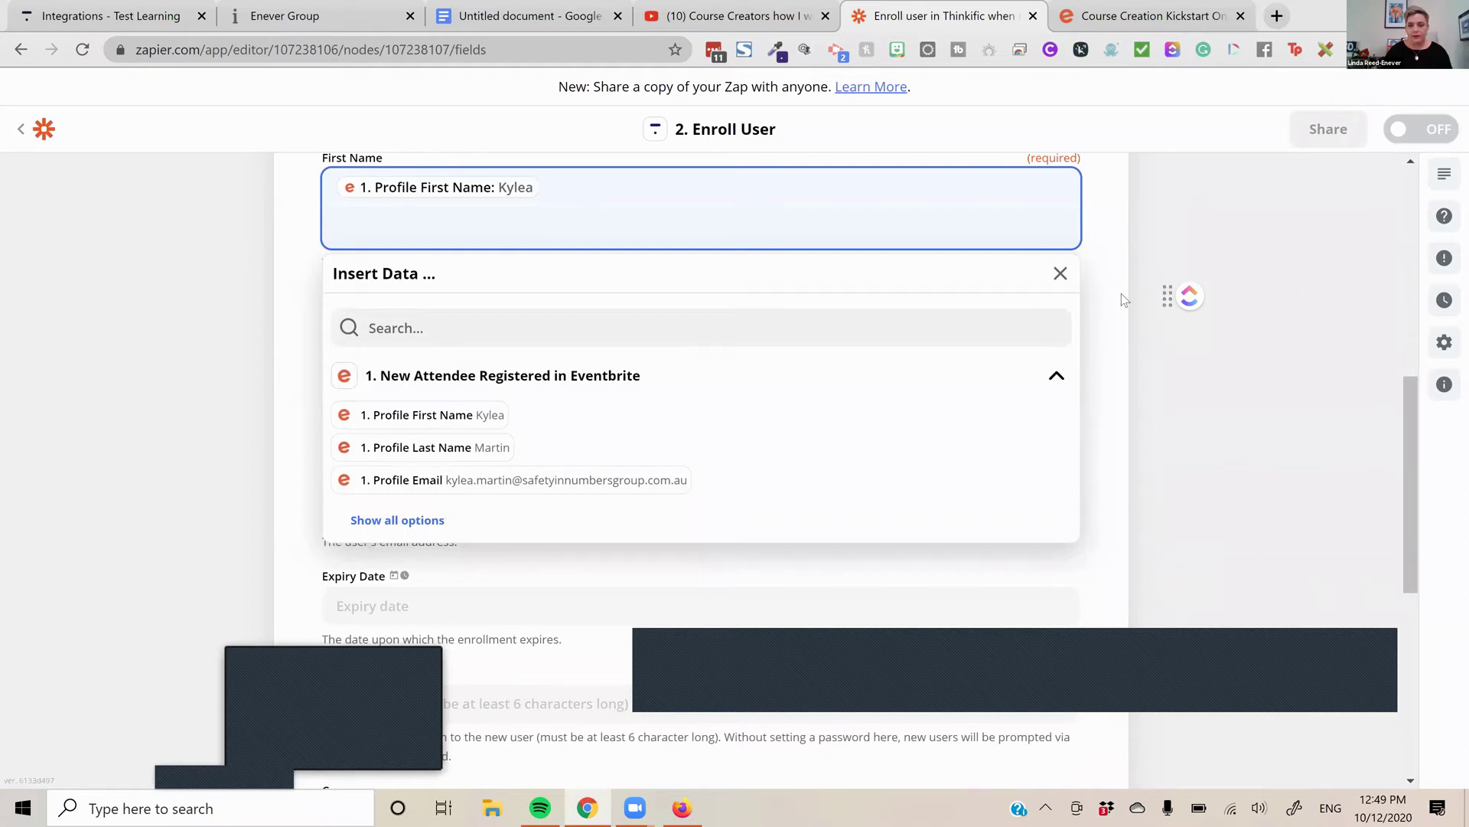
pyautogui.click(1060, 274)
pyautogui.click(814, 324)
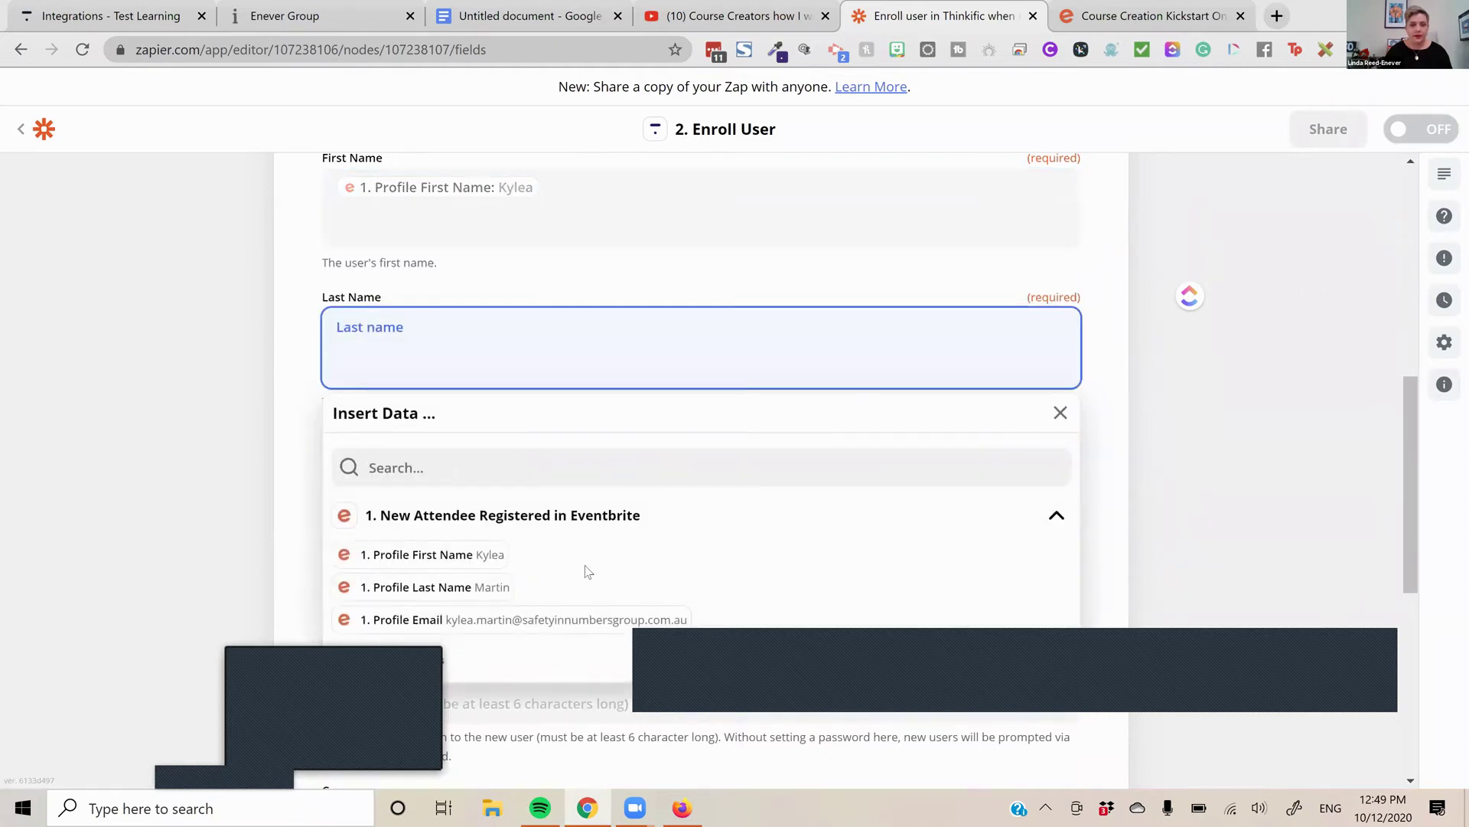
pyautogui.click(501, 587)
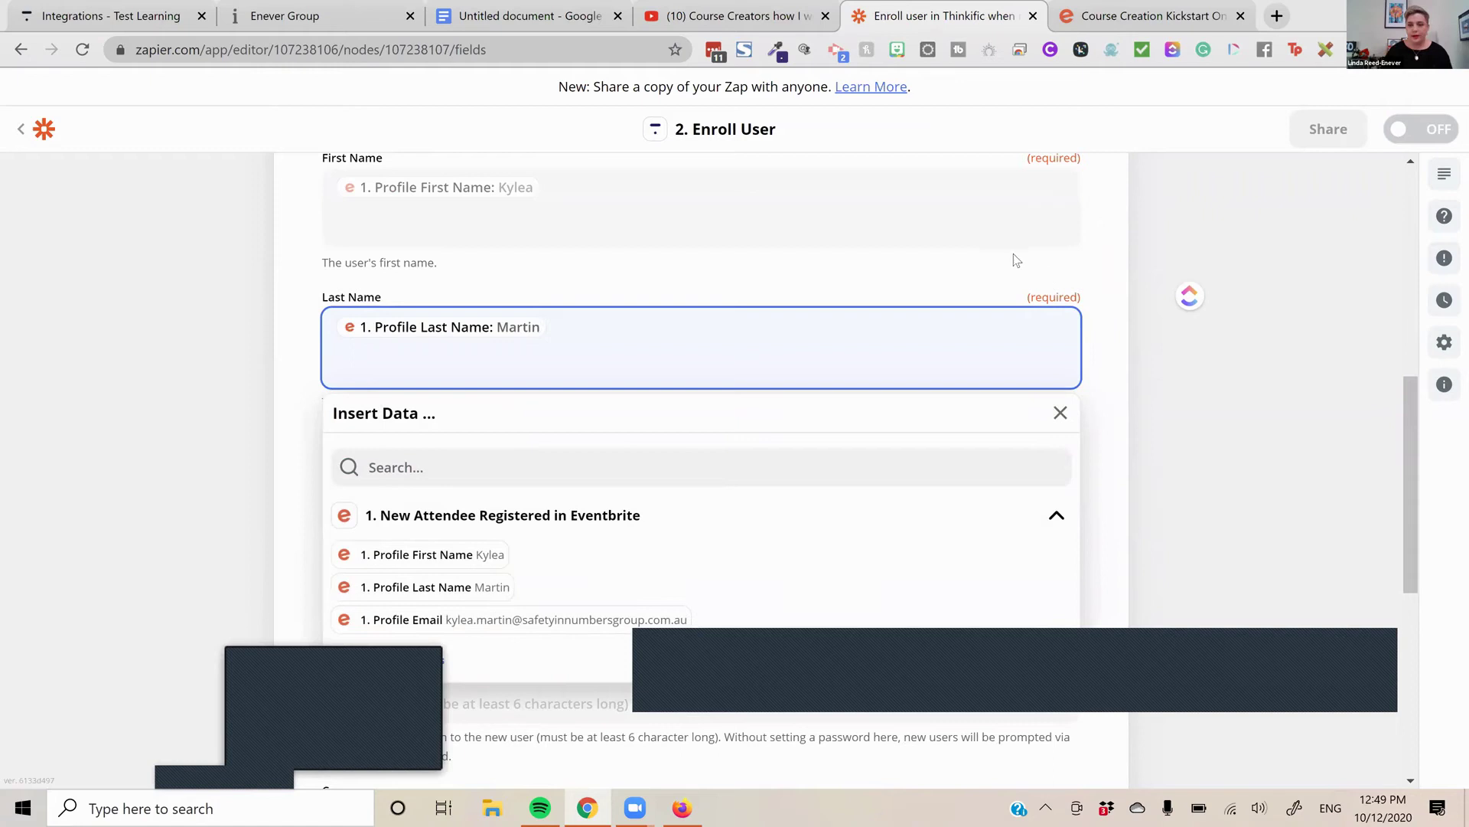
pyautogui.scroll(-4, 956, 306)
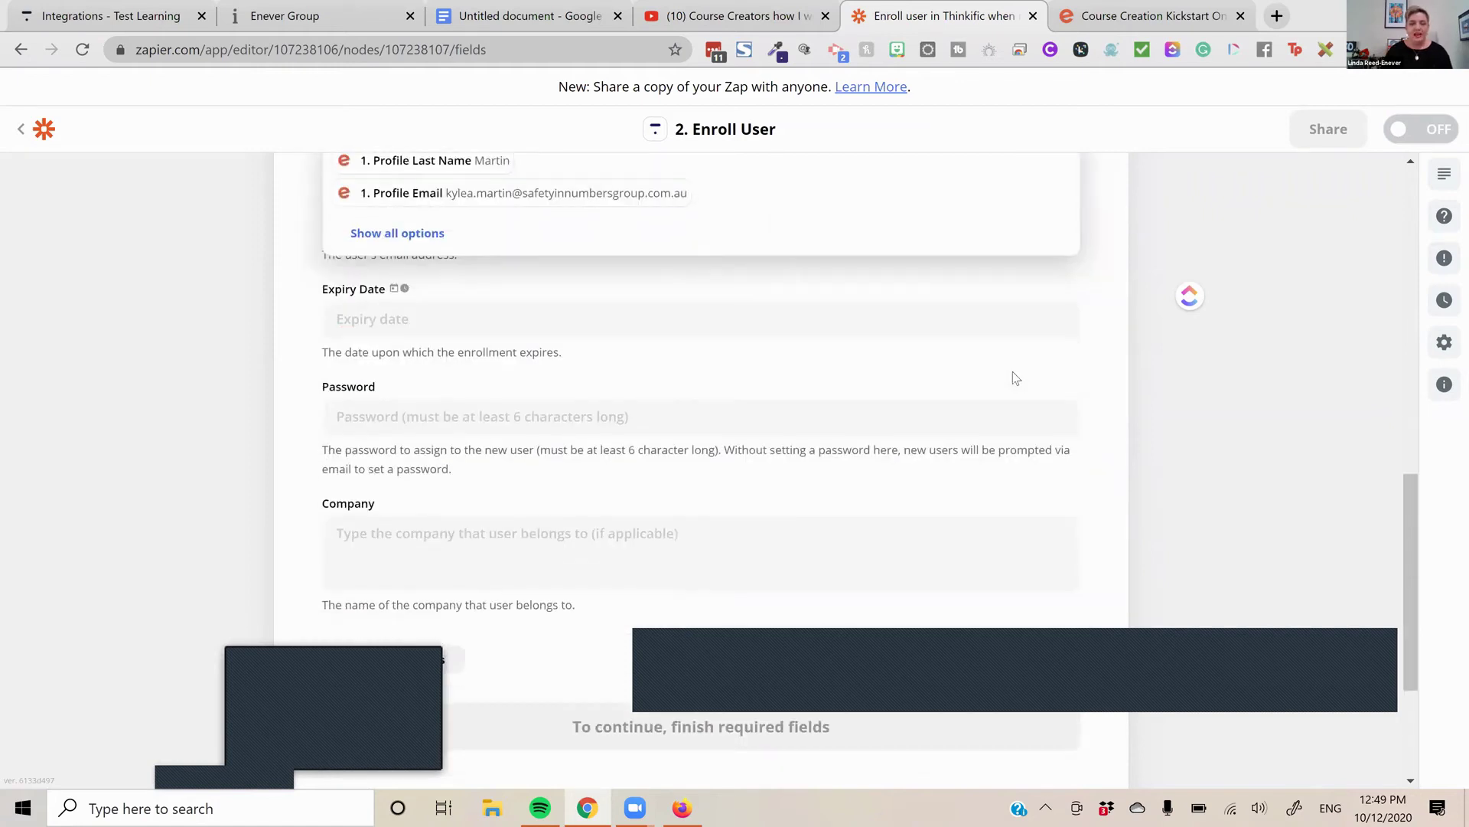
pyautogui.scroll(3, 962, 374)
pyautogui.click(682, 391)
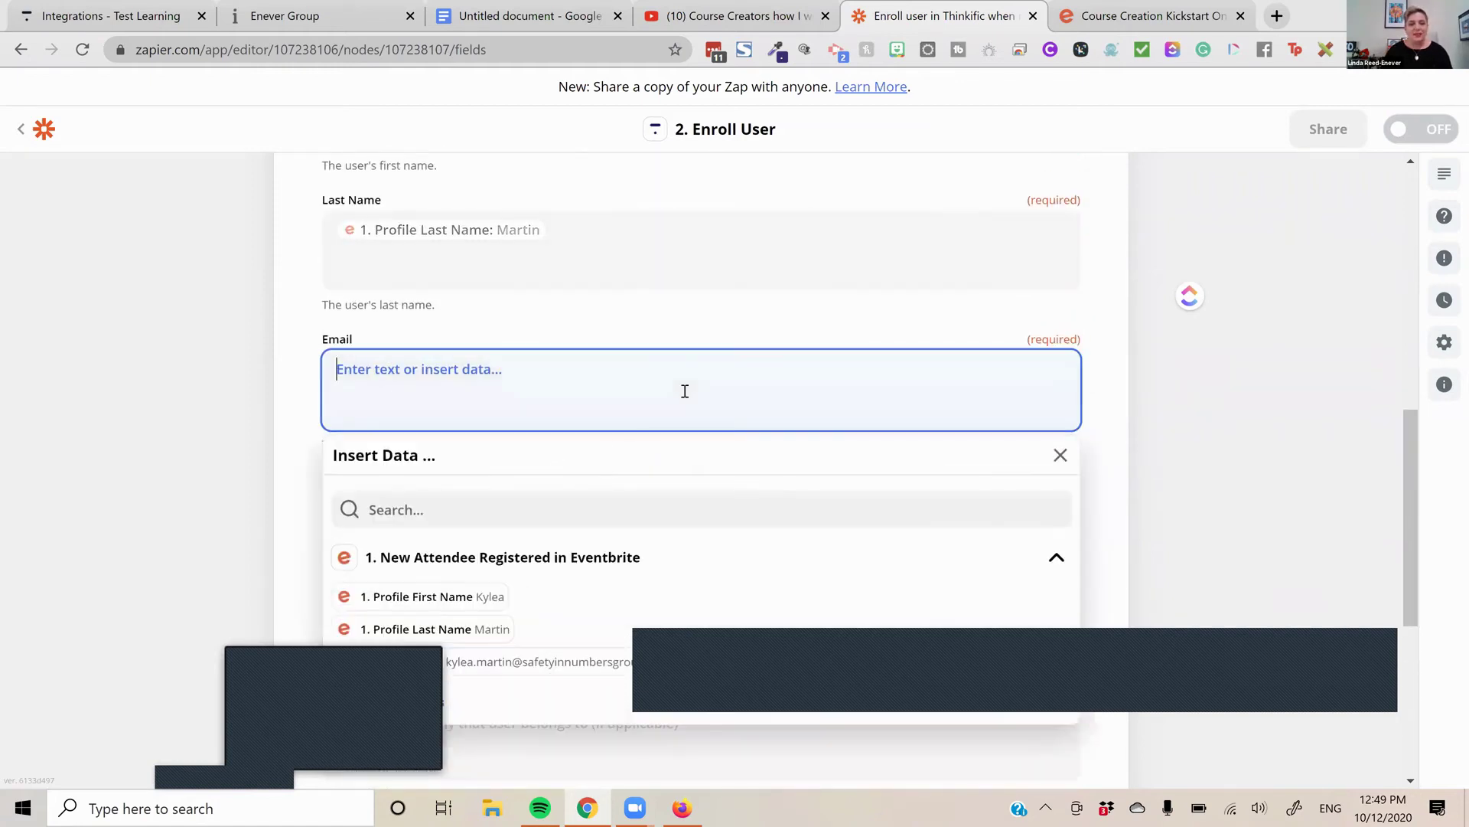
pyautogui.click(535, 661)
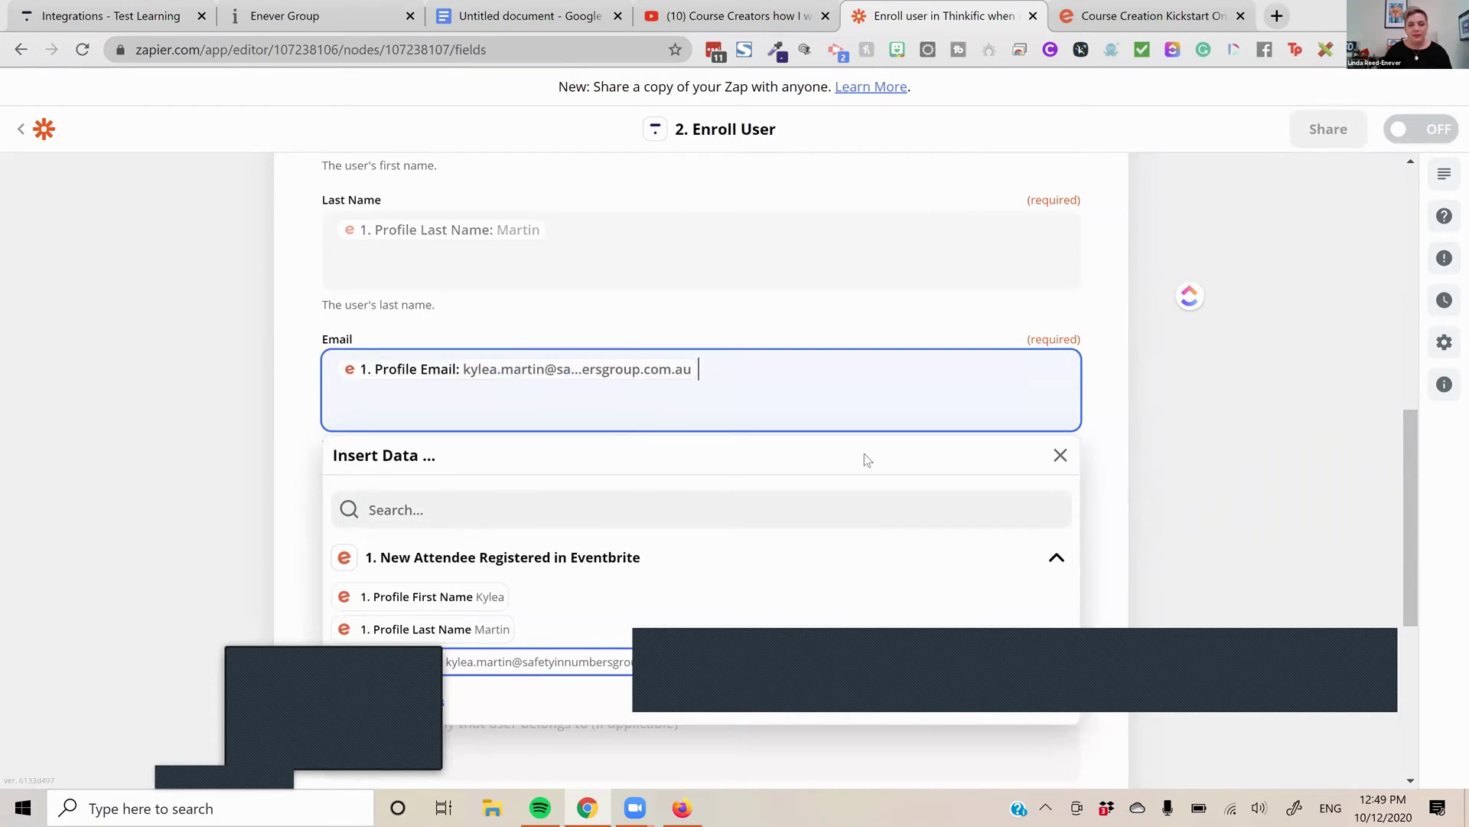
# Browse all available Eventbrite attendee fields for Expiry Date without choosing one
pyautogui.scroll(-4, 928, 322)
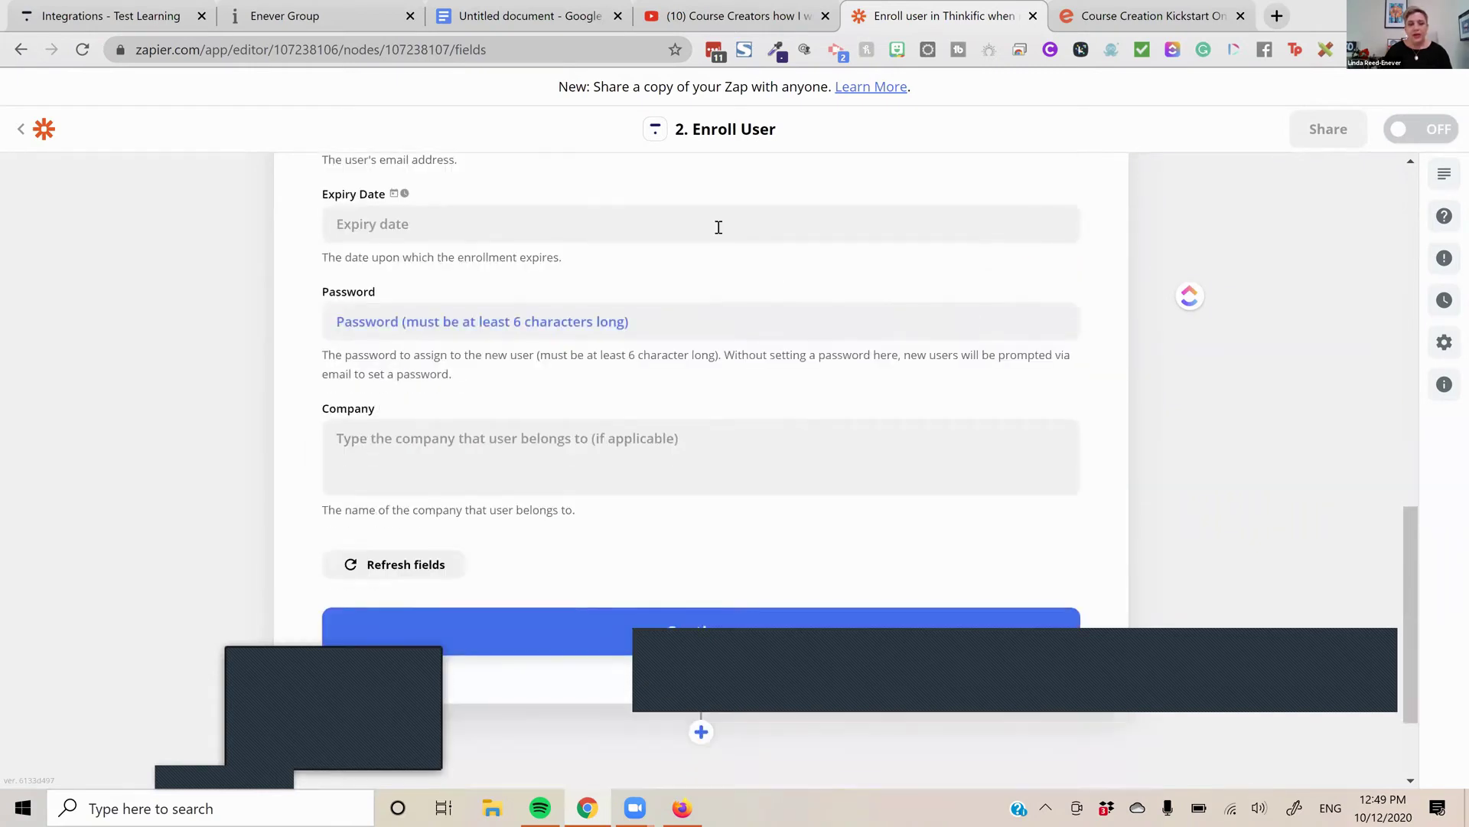
pyautogui.click(723, 223)
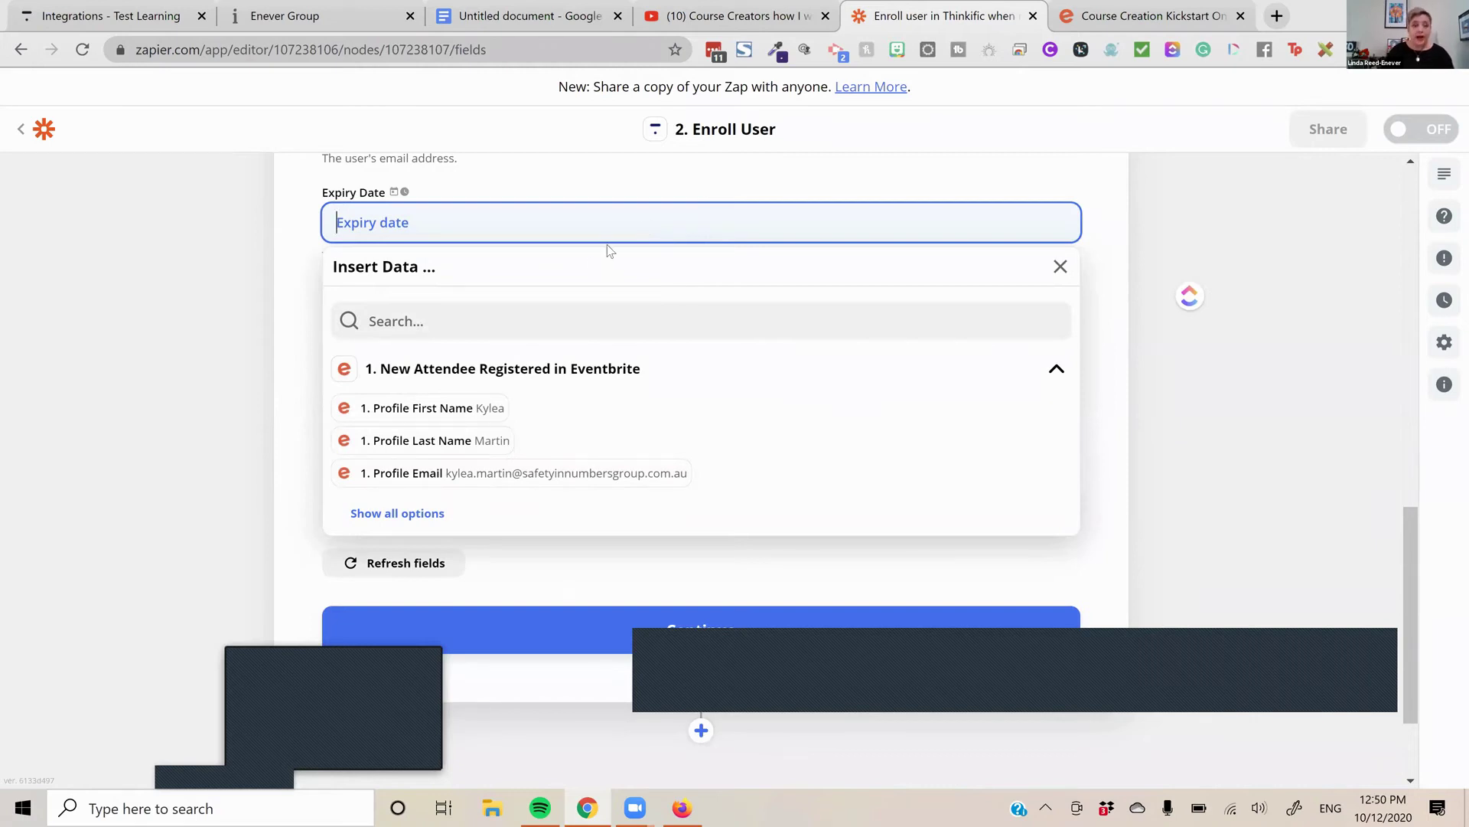
pyautogui.scroll(-1, 410, 444)
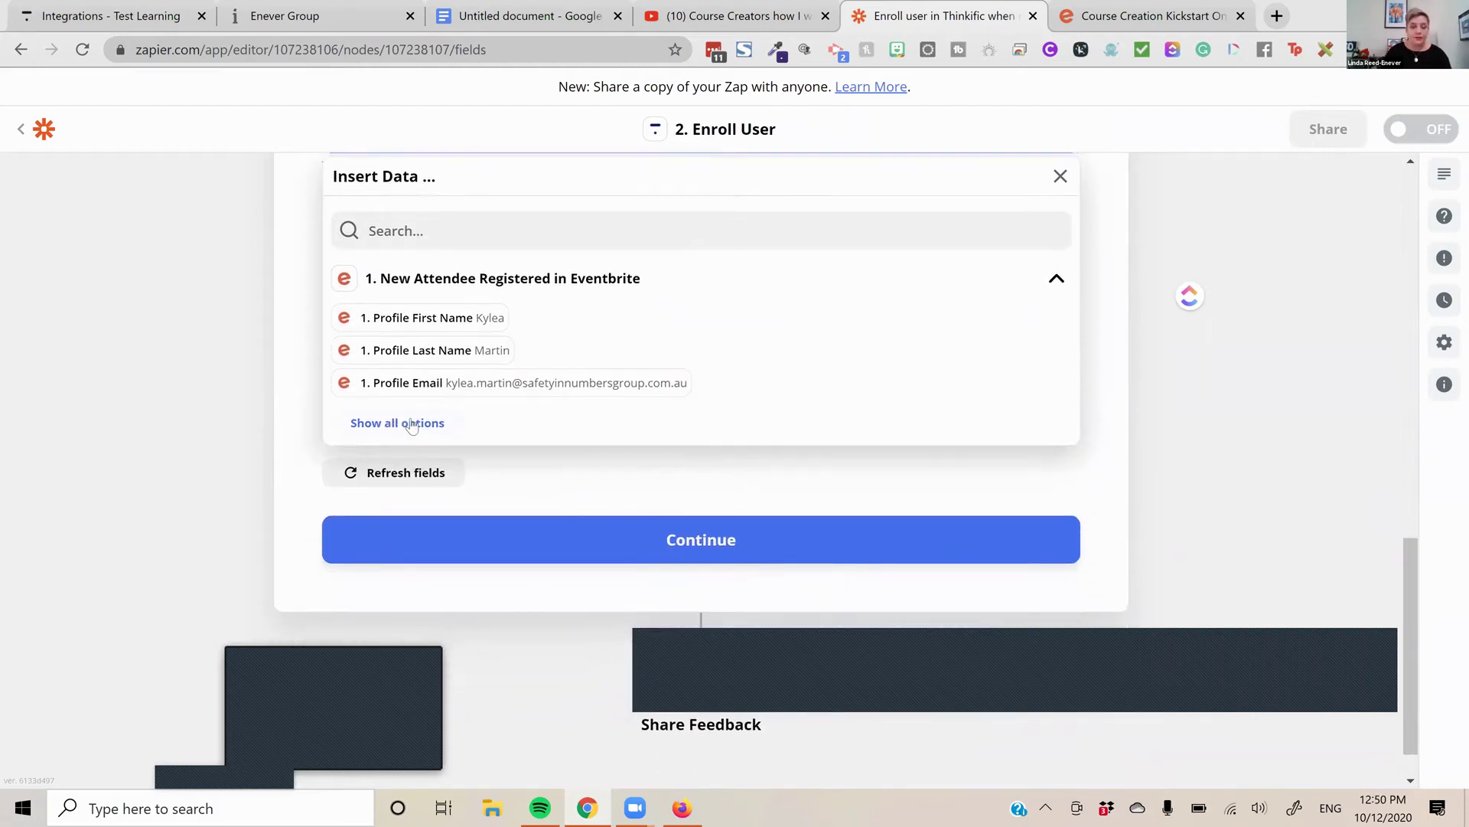
pyautogui.click(411, 419)
pyautogui.scroll(-4, 510, 476)
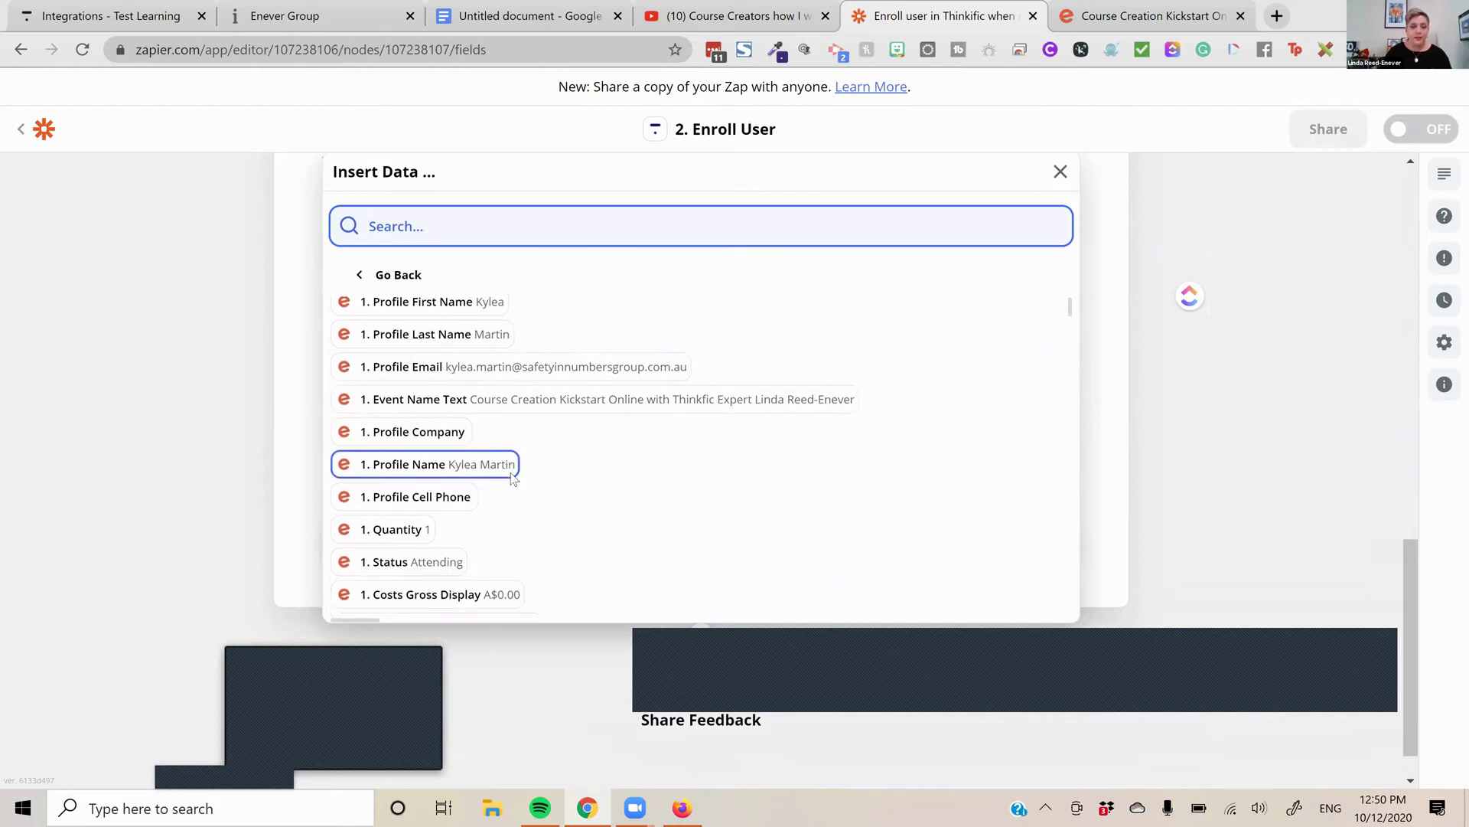
pyautogui.scroll(-6, 512, 479)
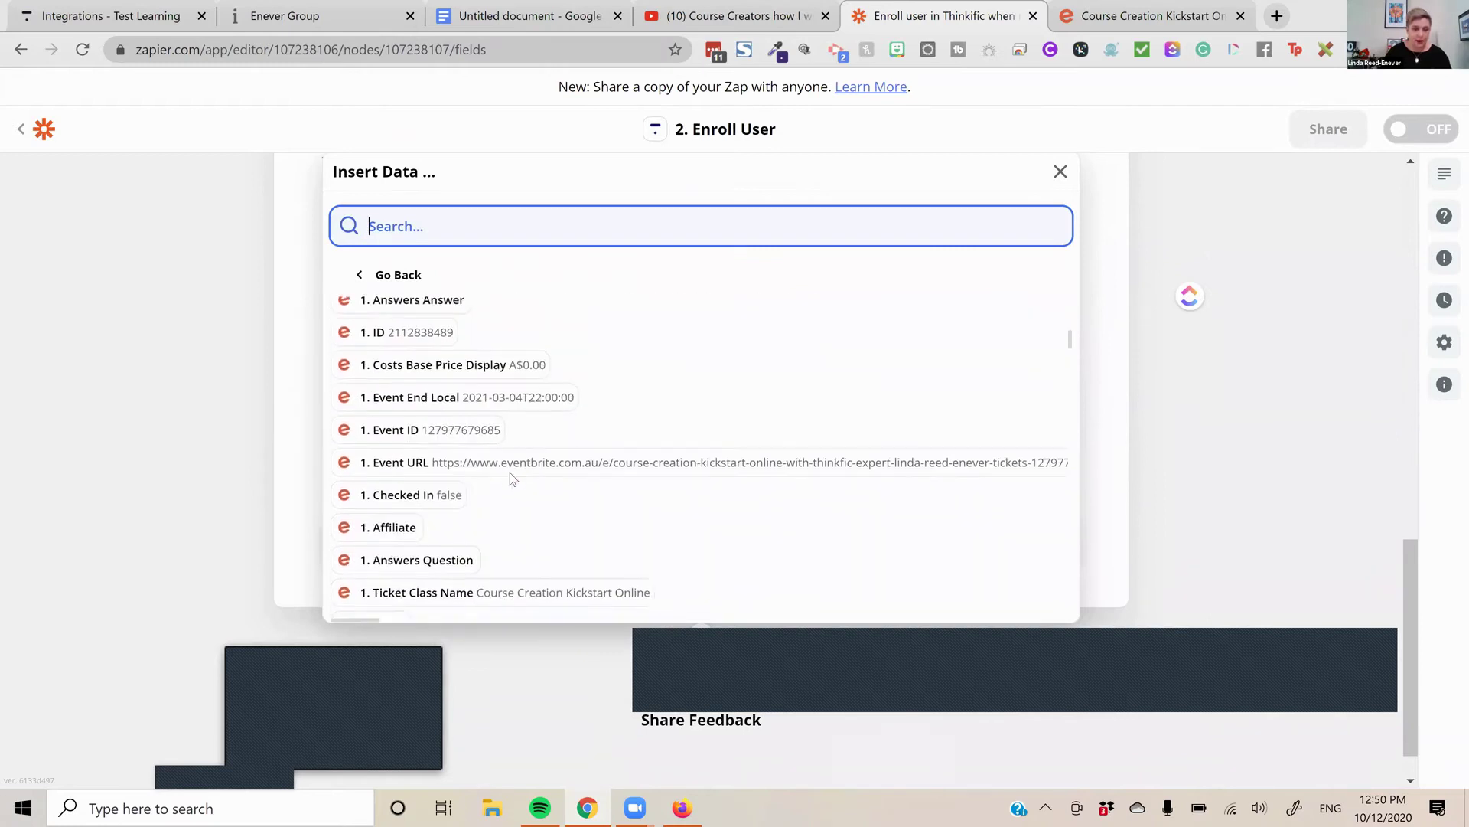
pyautogui.click(149, 501)
pyautogui.scroll(5, 351, 421)
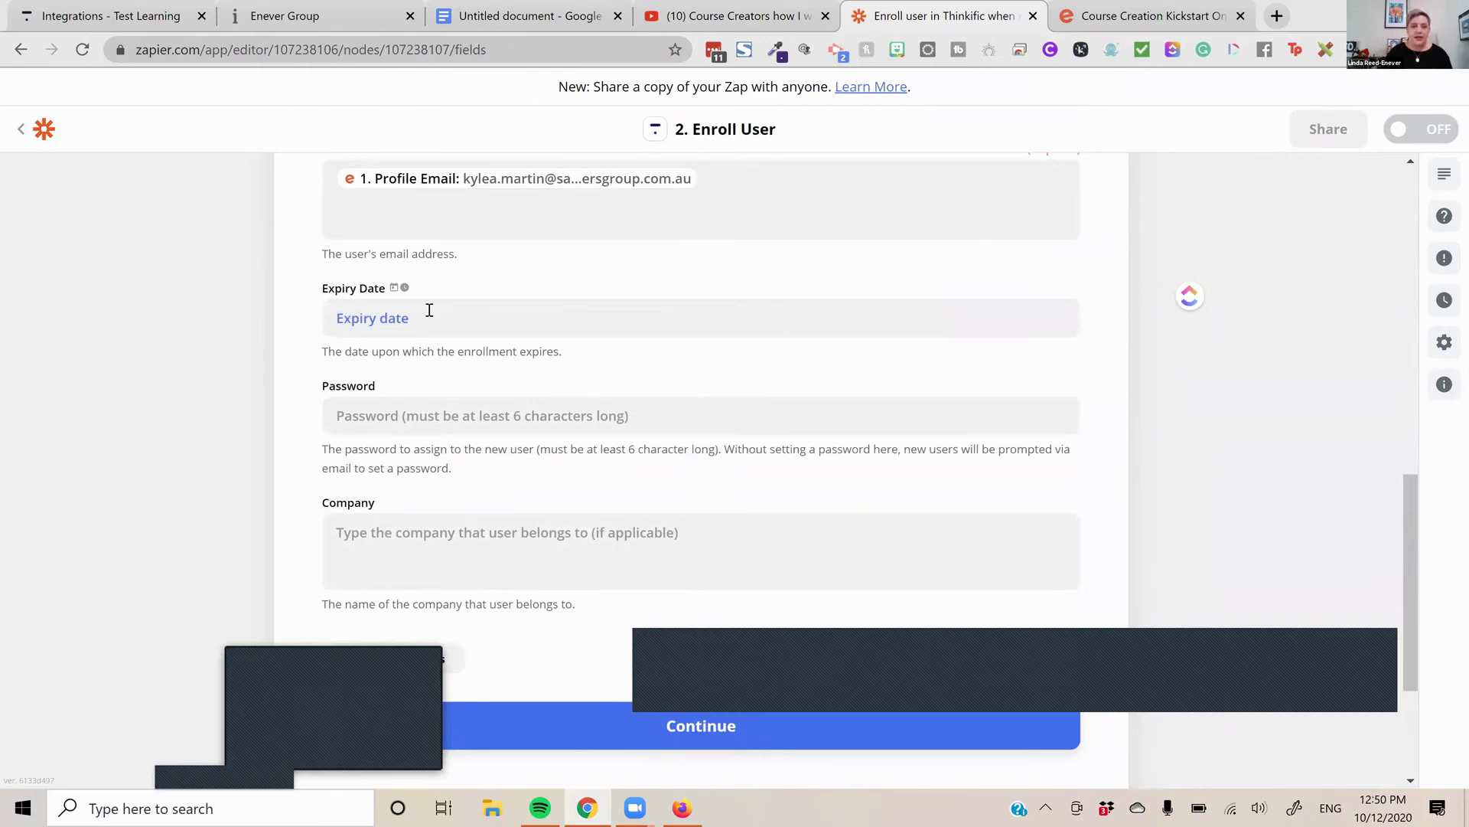
# Check the Zapier help on date/time fields, then leave Expiry Date blank
pyautogui.click(414, 316)
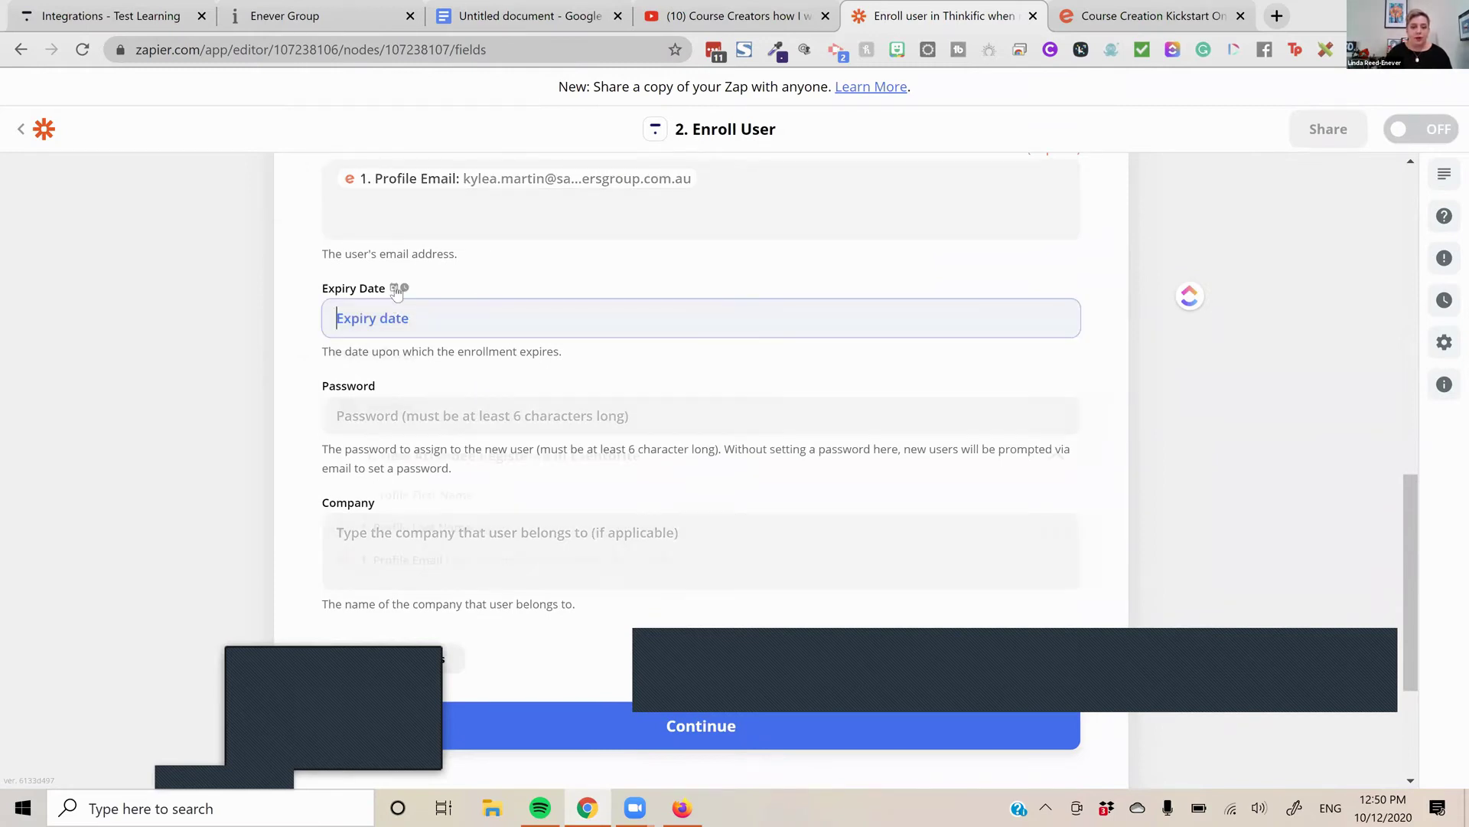
pyautogui.click(399, 288)
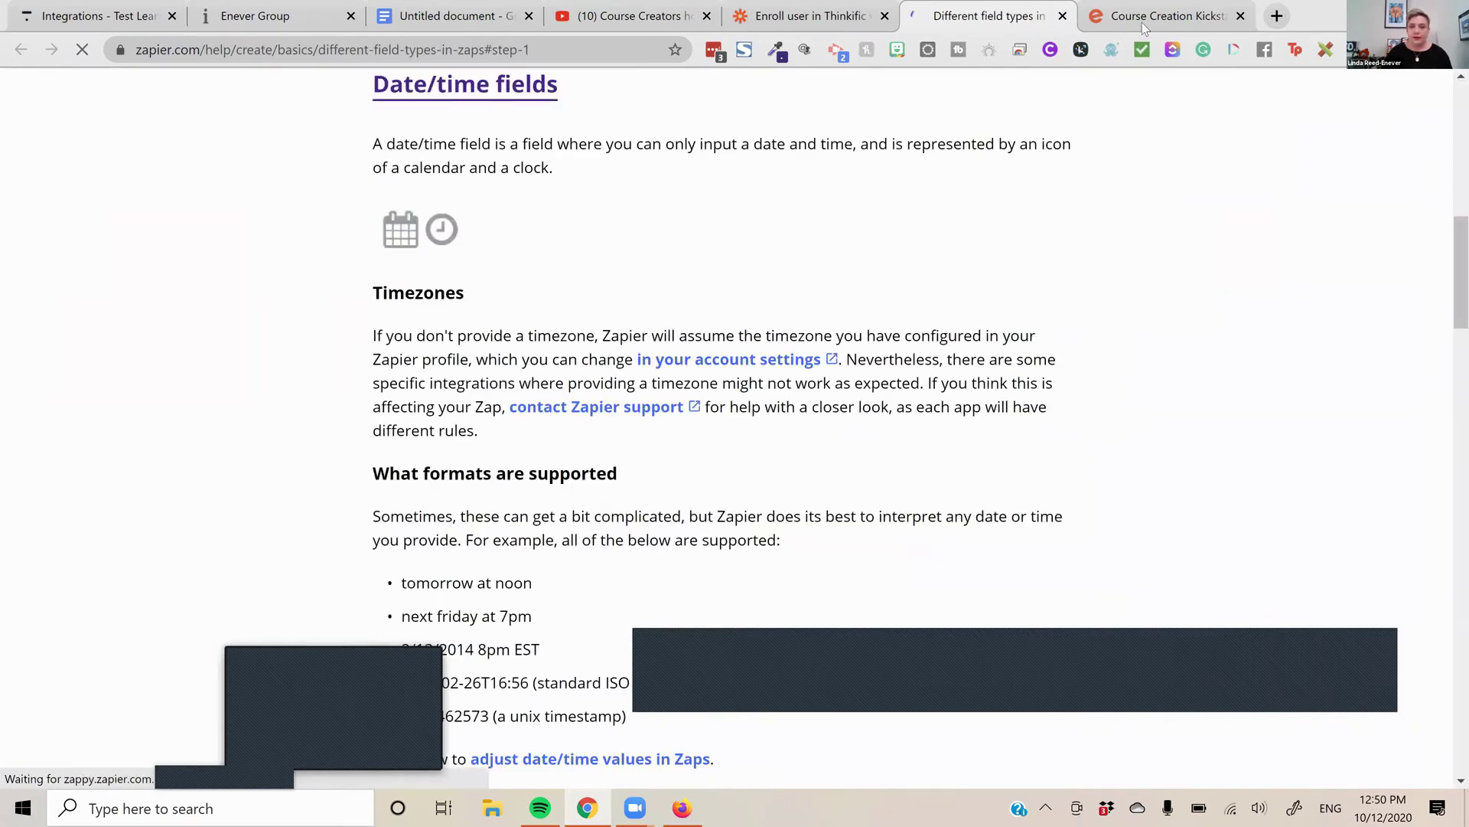
pyautogui.click(813, 23)
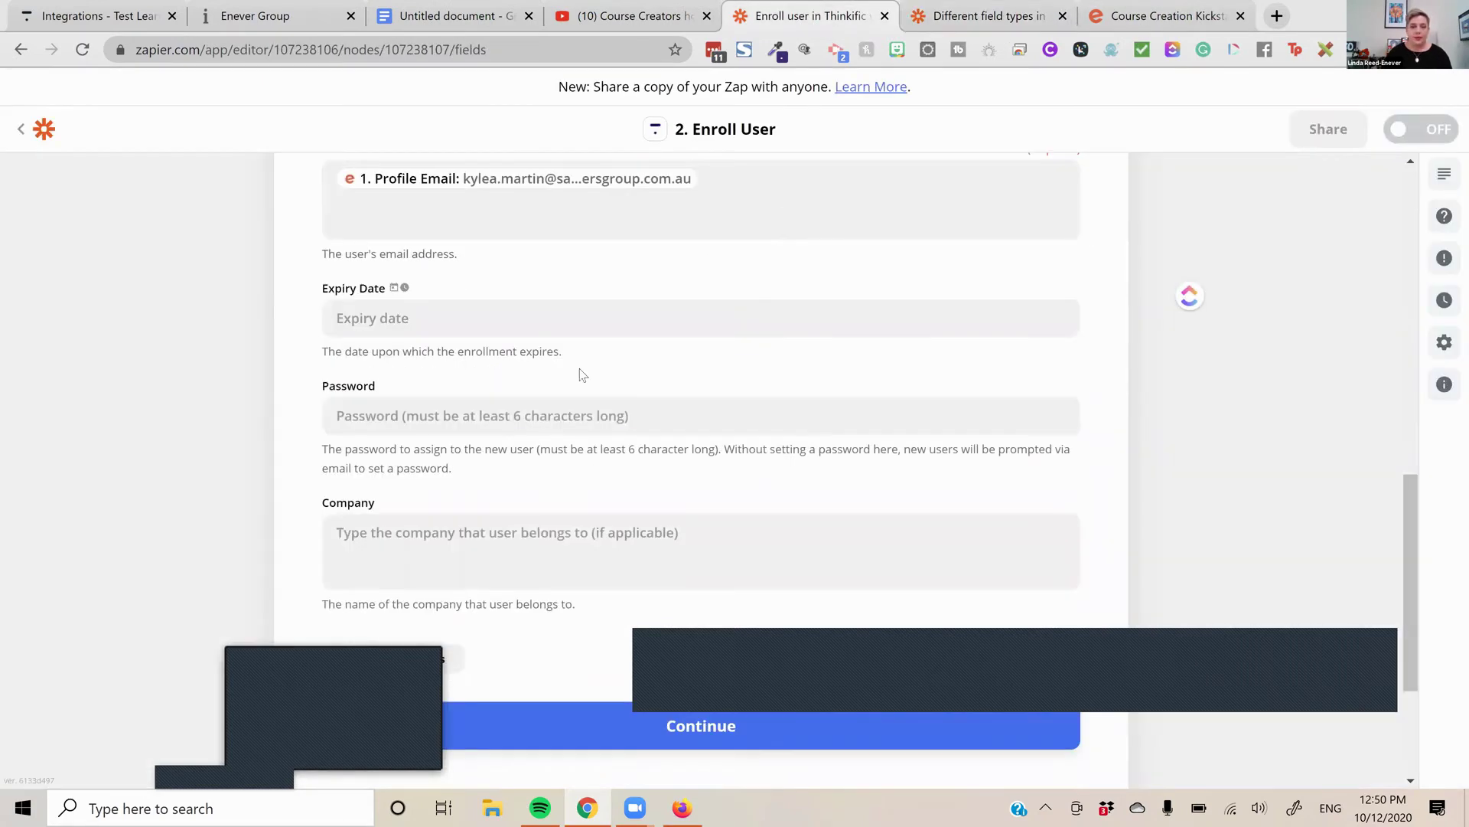
pyautogui.click(537, 318)
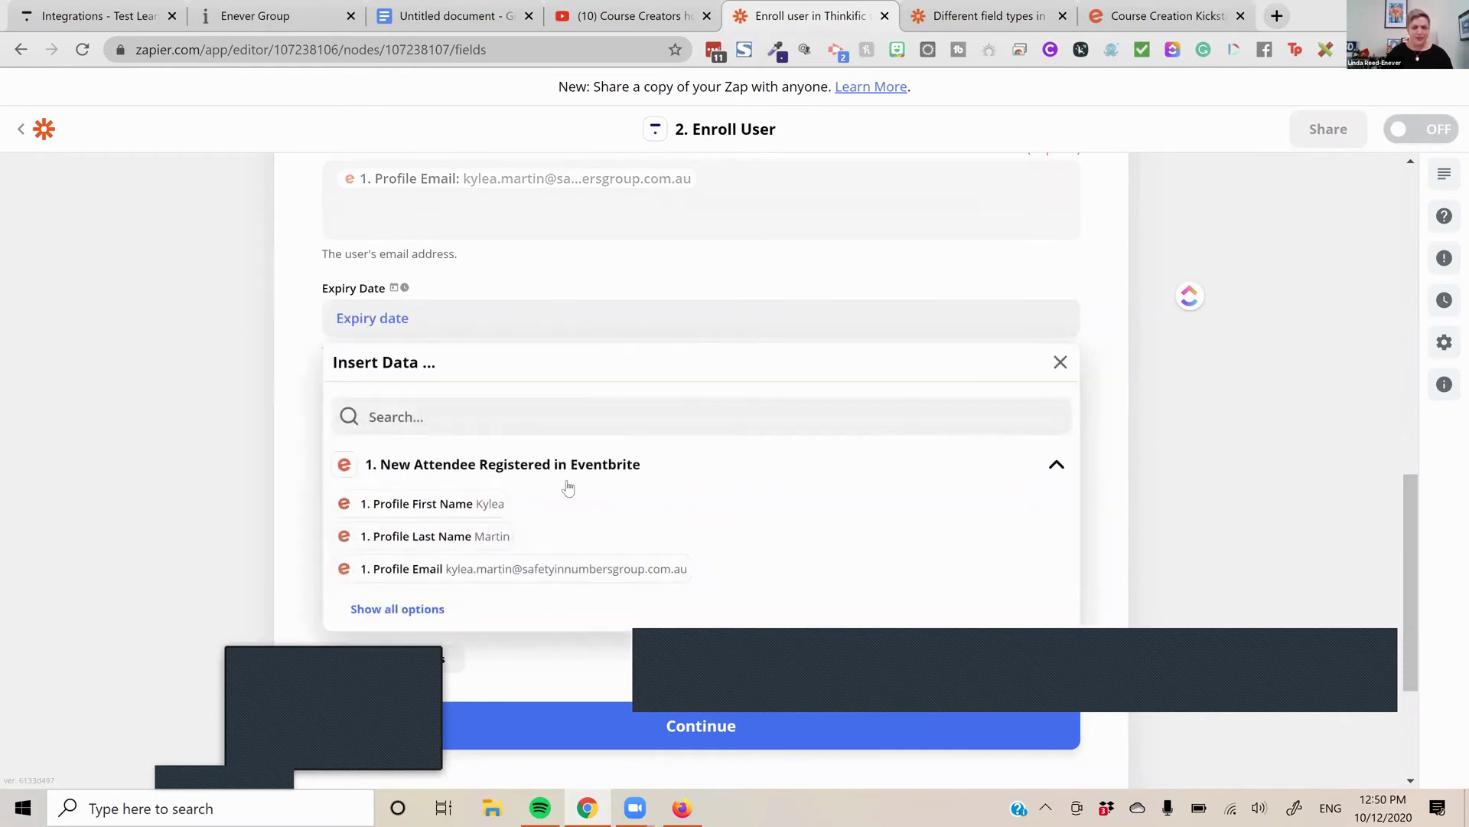
pyautogui.scroll(-2, 437, 466)
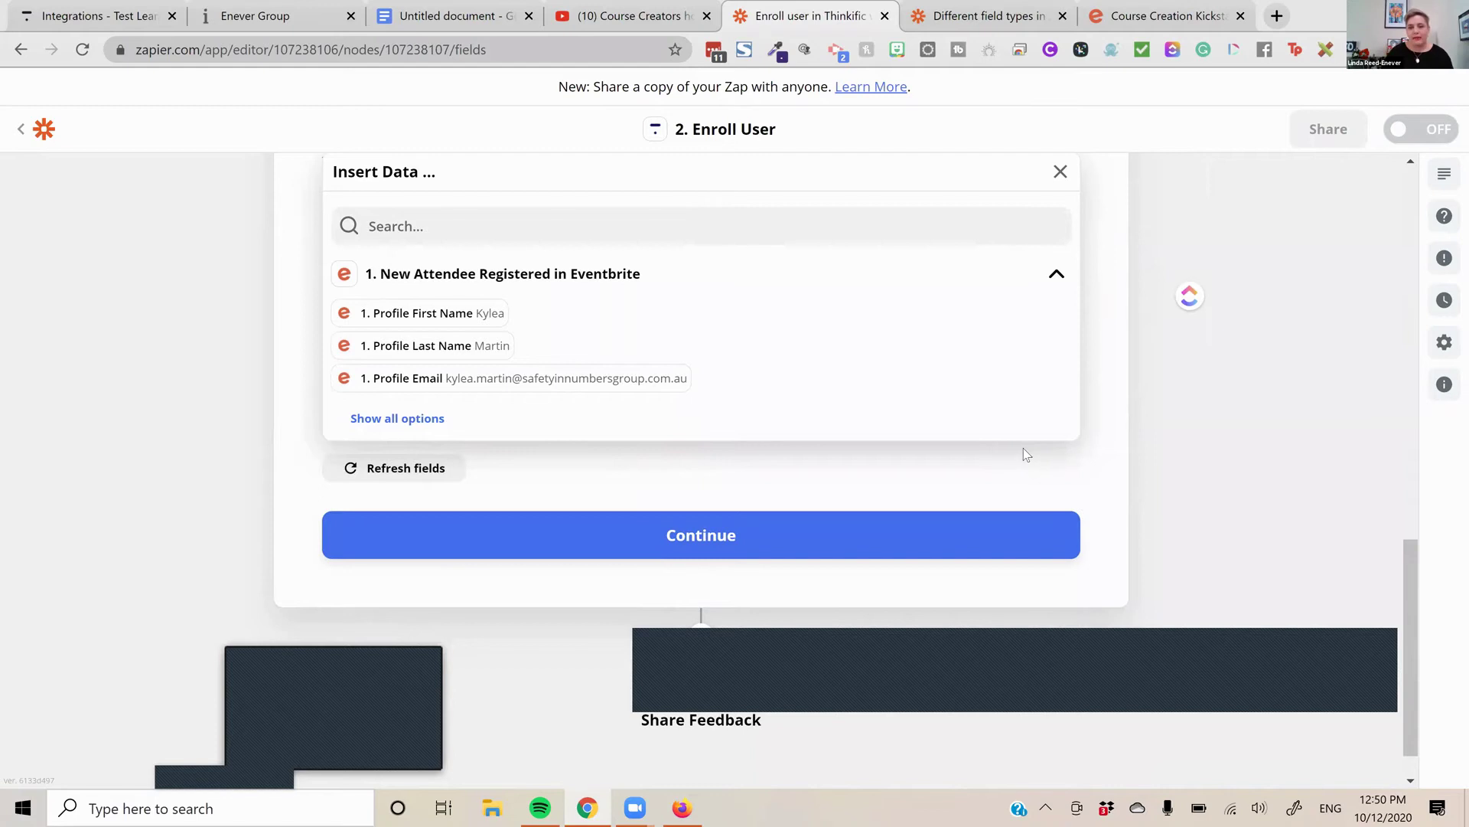
pyautogui.click(995, 441)
pyautogui.scroll(4, 997, 444)
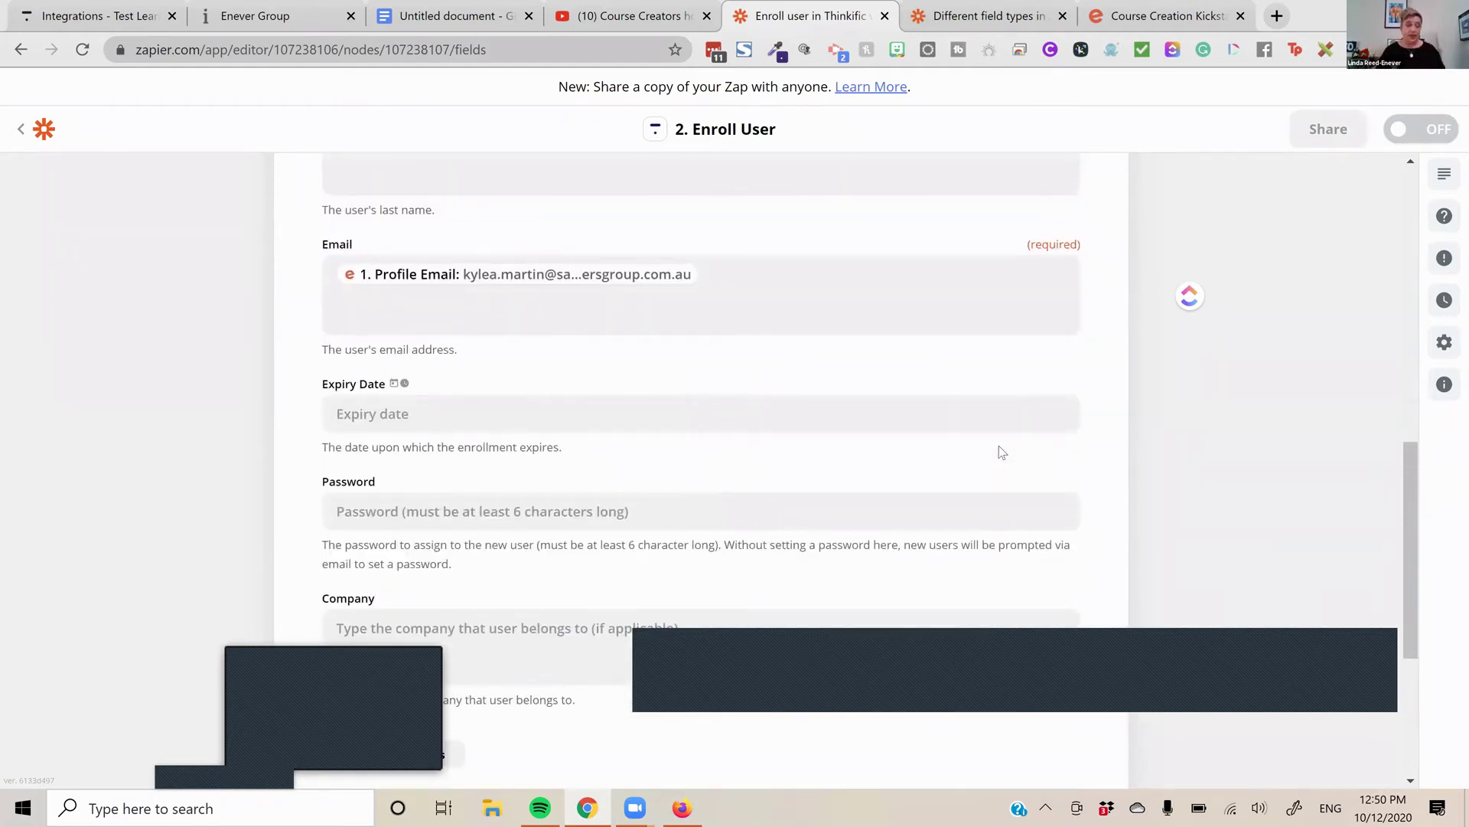
# Enter a fixed password for newly enrolled users, leaving Company blank
pyautogui.scroll(-1, 644, 362)
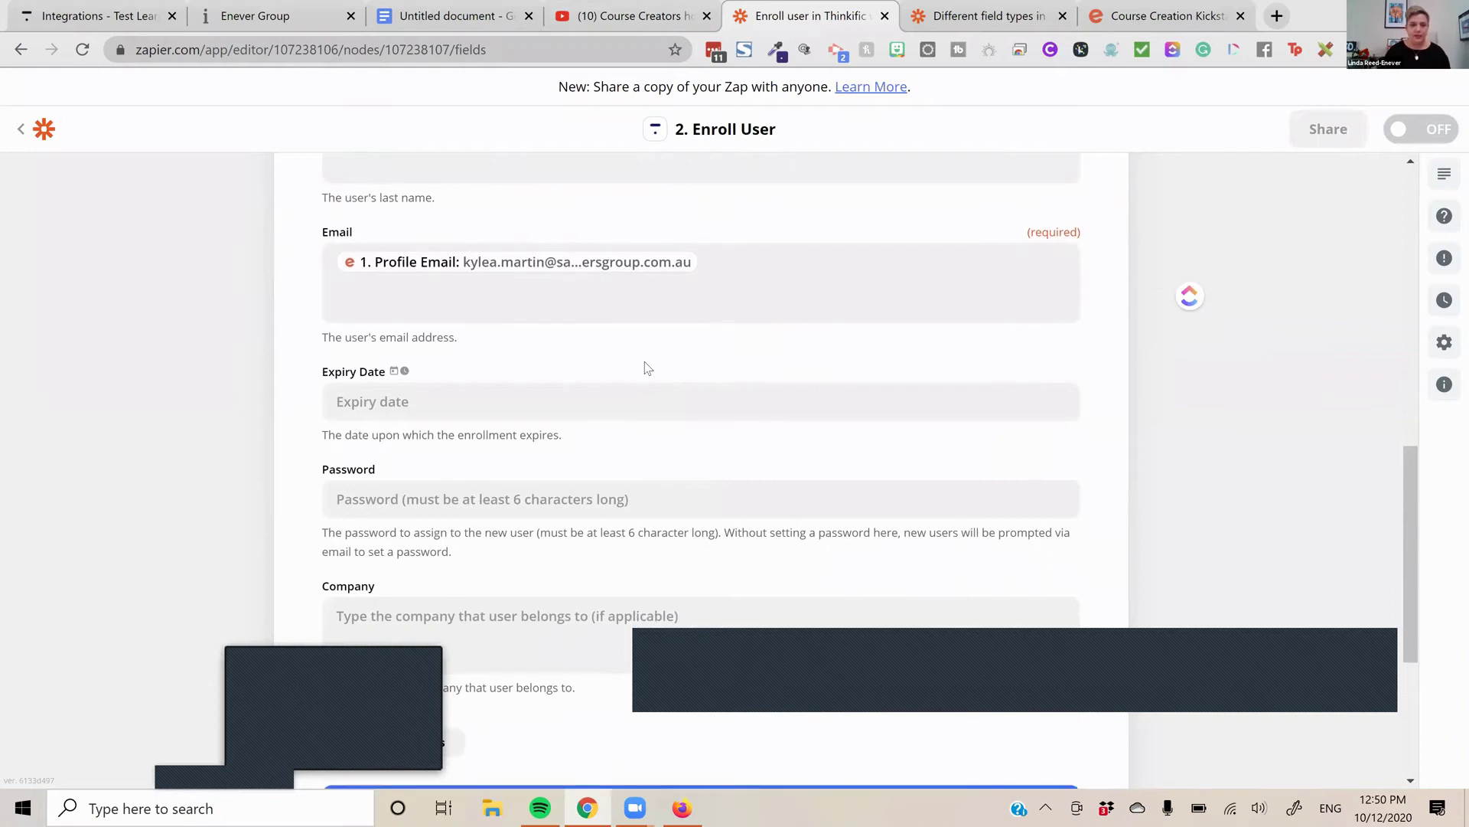
pyautogui.scroll(-2, 630, 324)
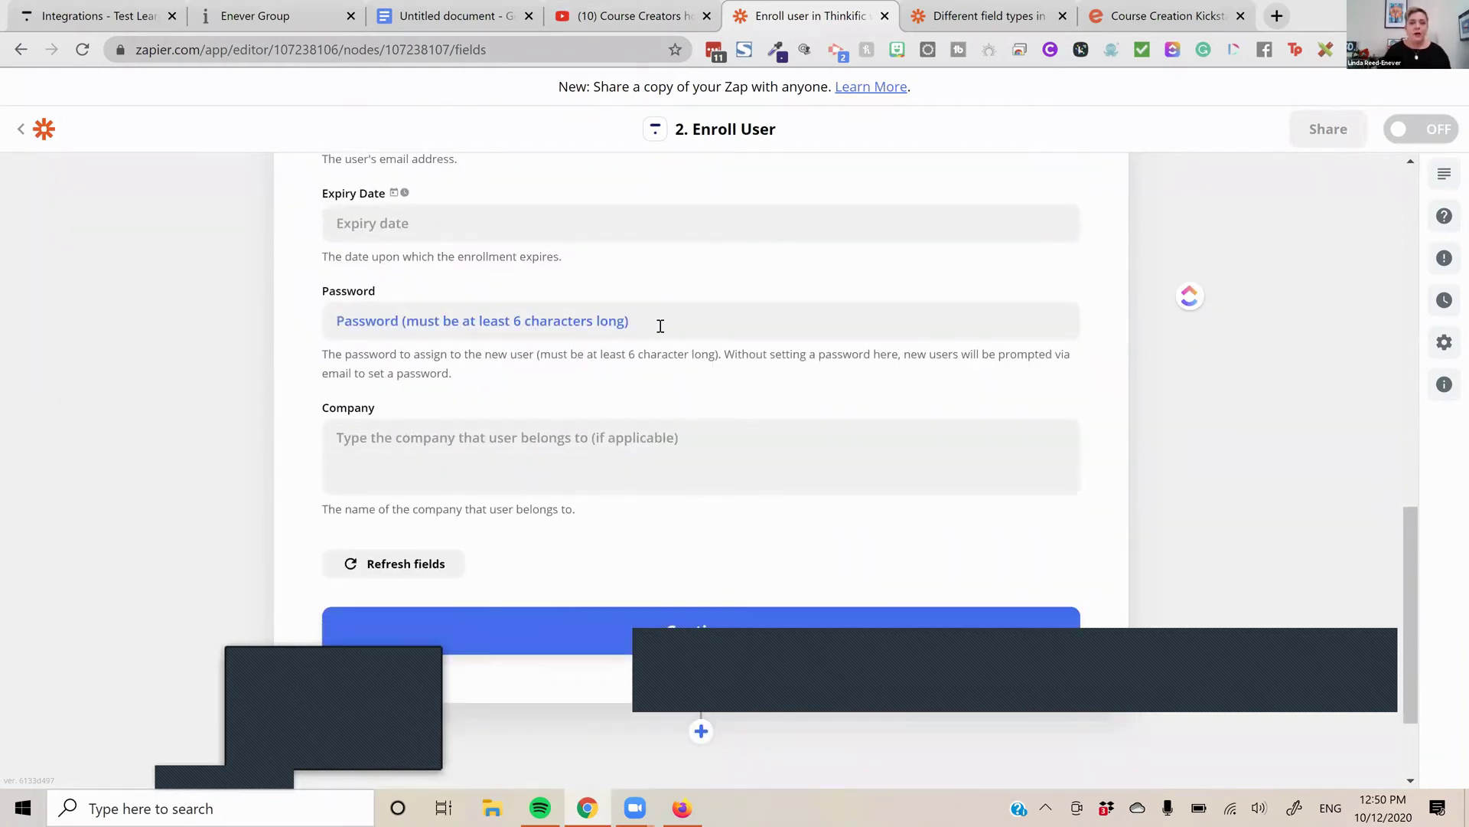
pyautogui.click(660, 325)
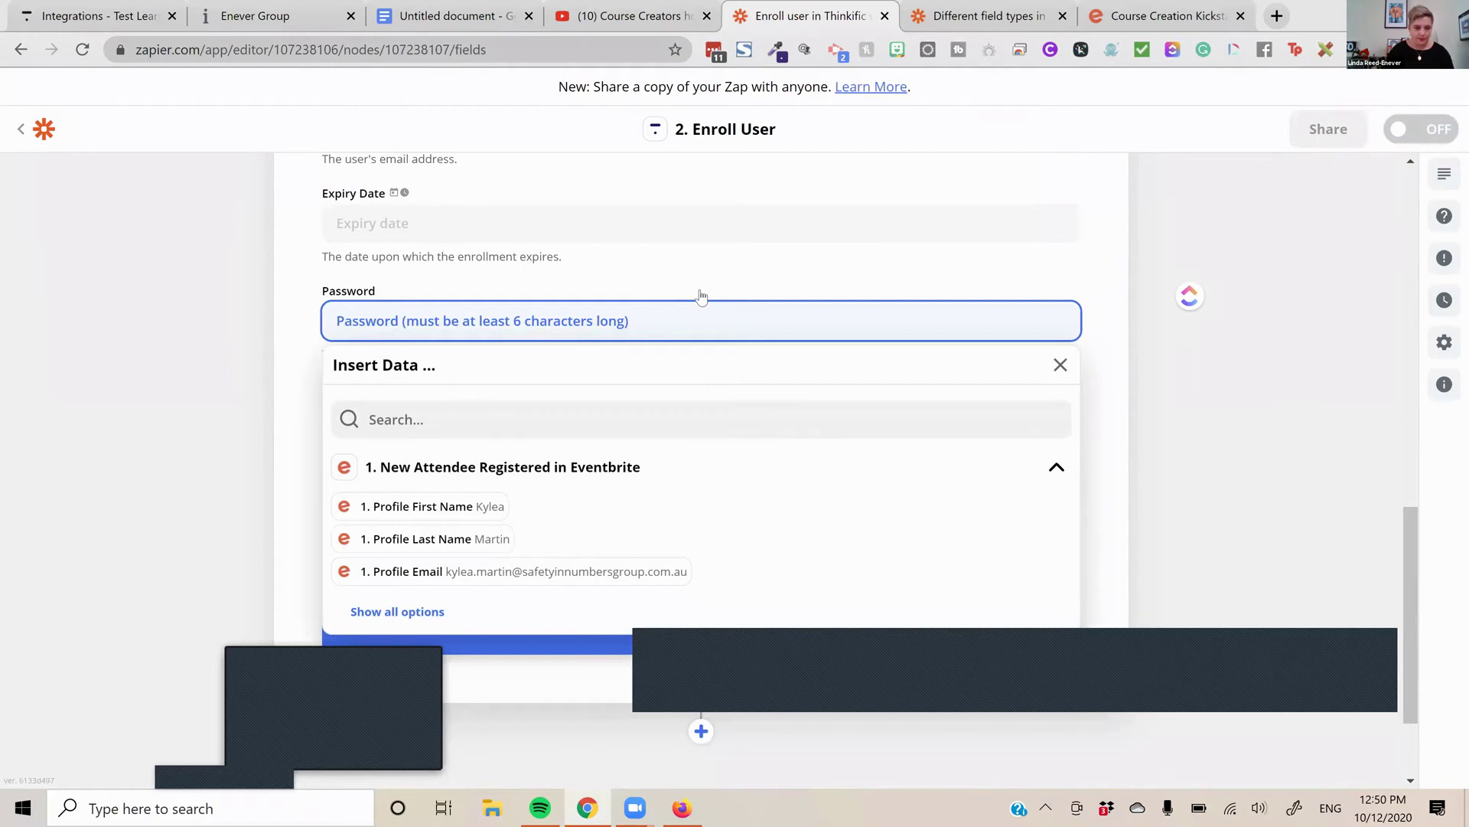
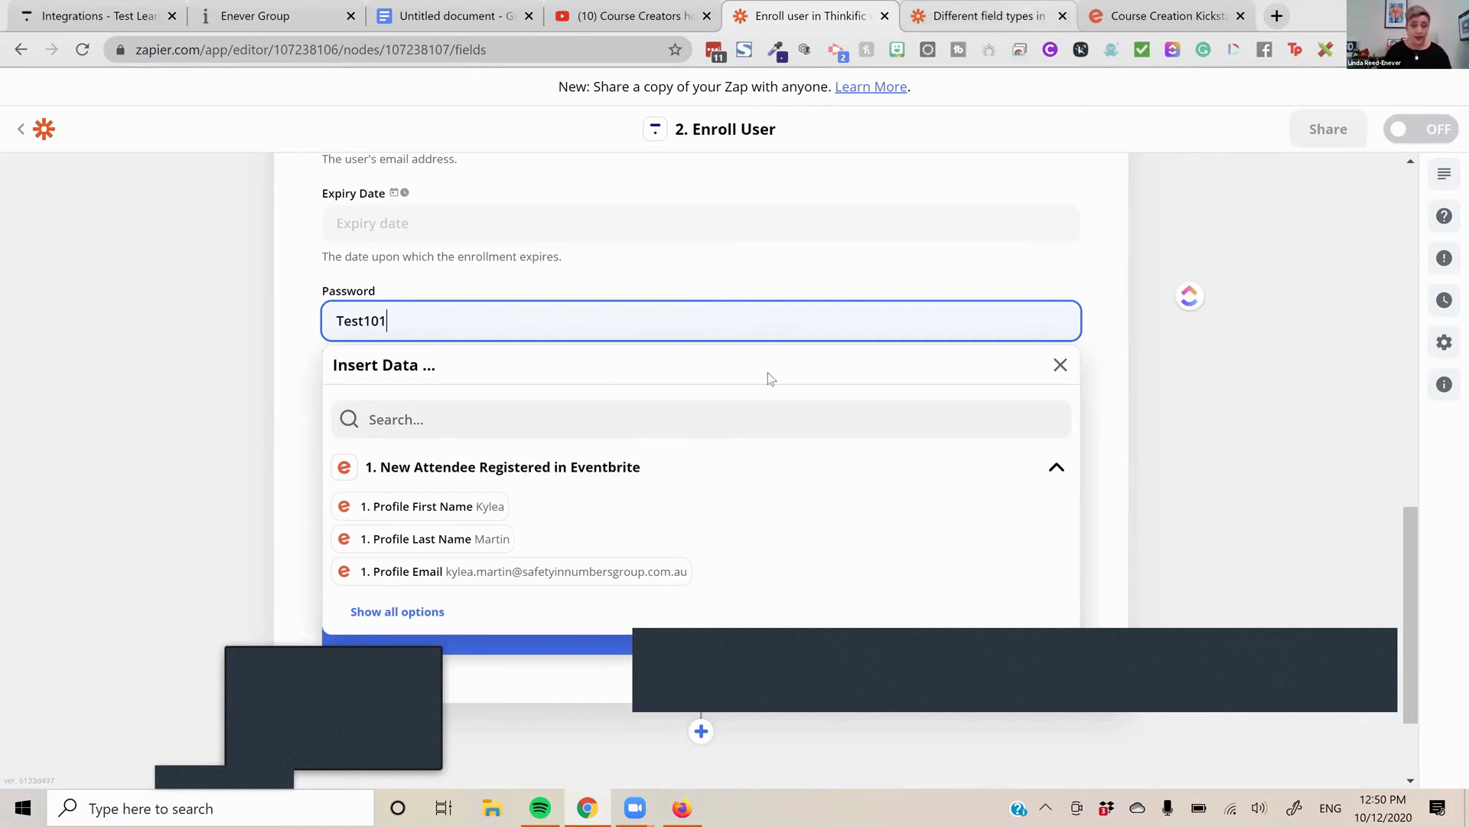
pyautogui.scroll(-2, 828, 459)
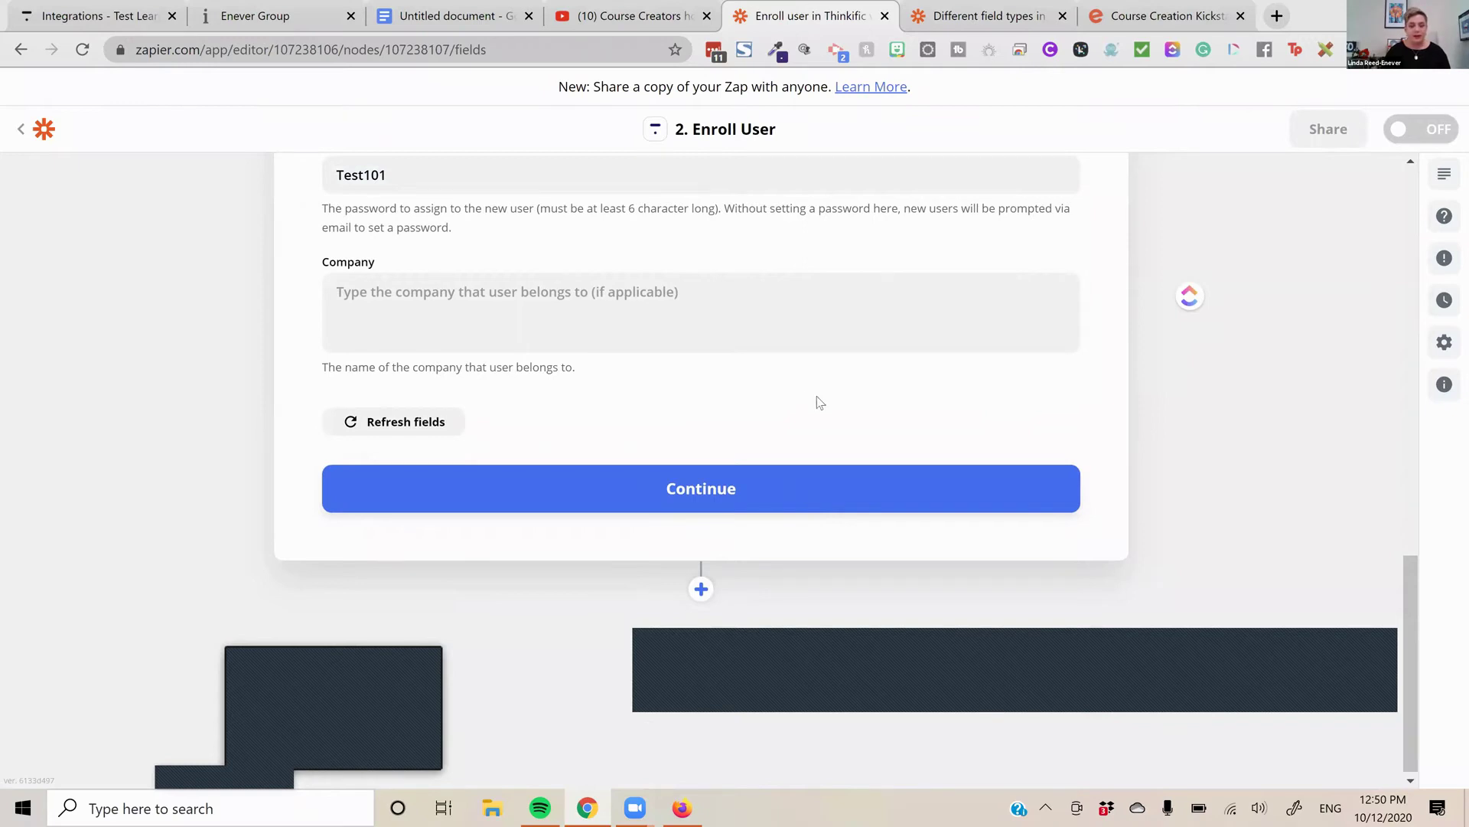
# Submit the Enroll User settings, review the Course Creators Circle test preview, and return to the Zaps list
pyautogui.press('Return')
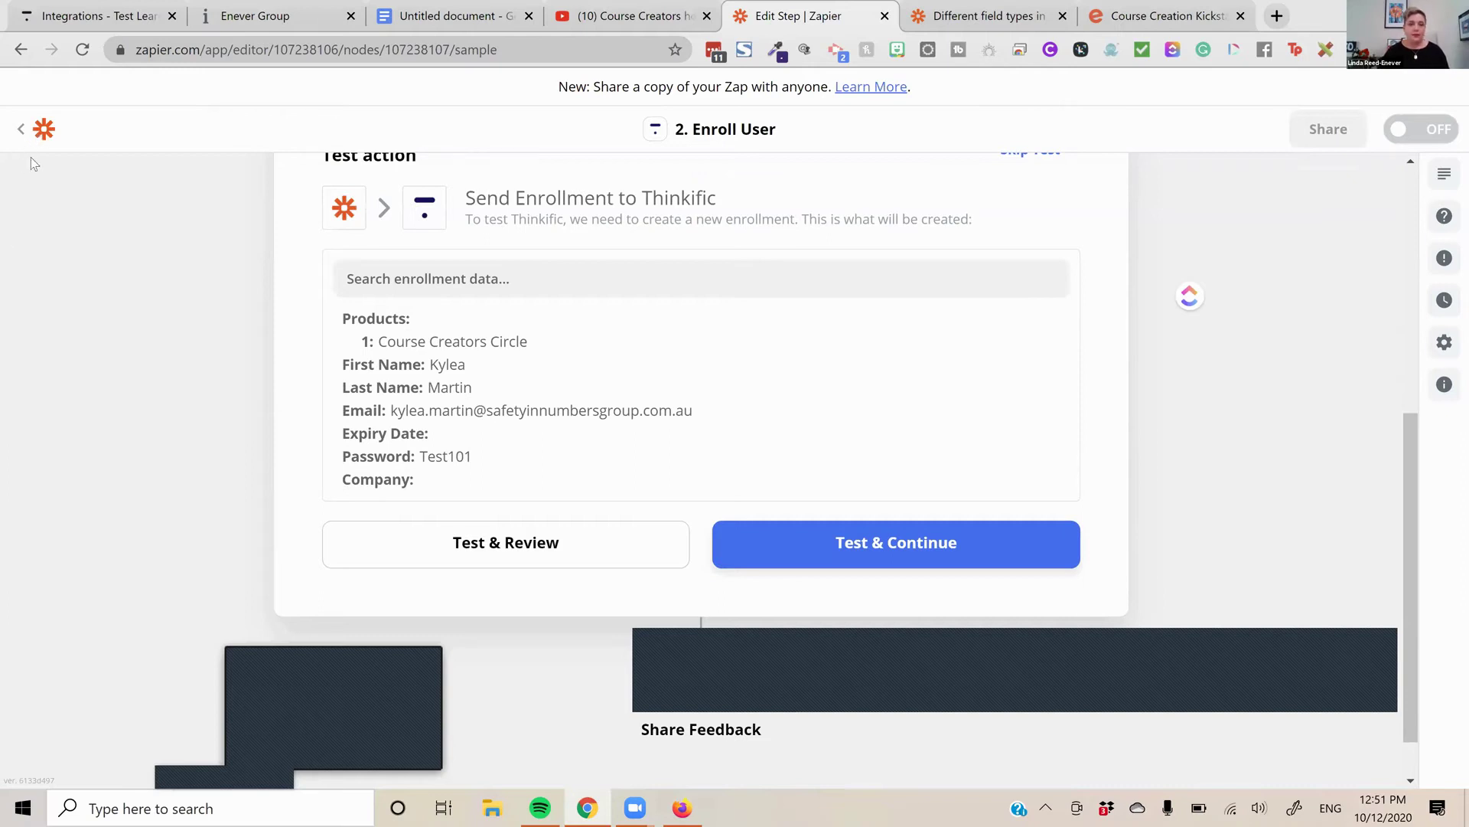
pyautogui.click(20, 129)
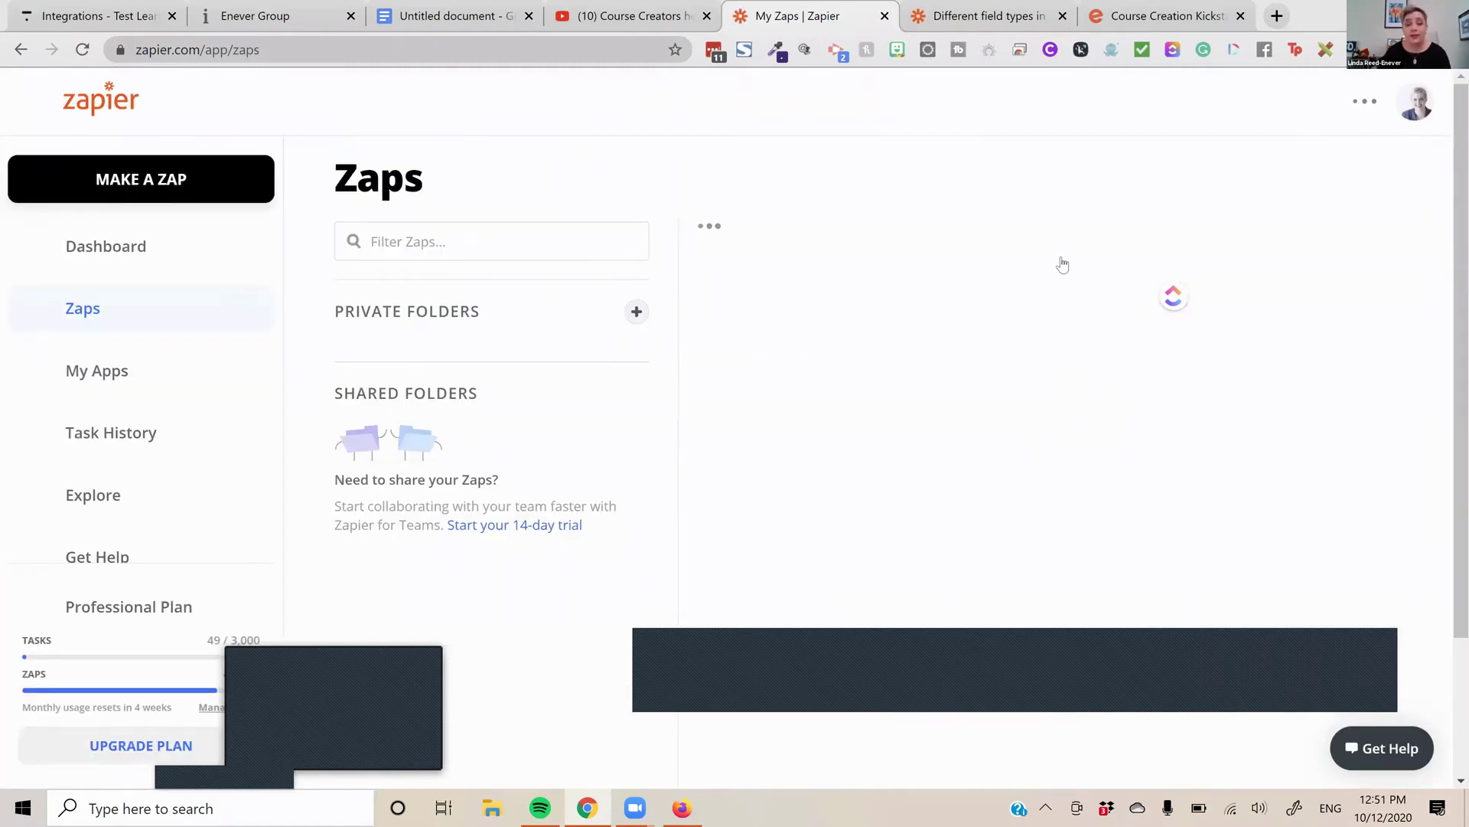
pyautogui.scroll(-5, 1062, 264)
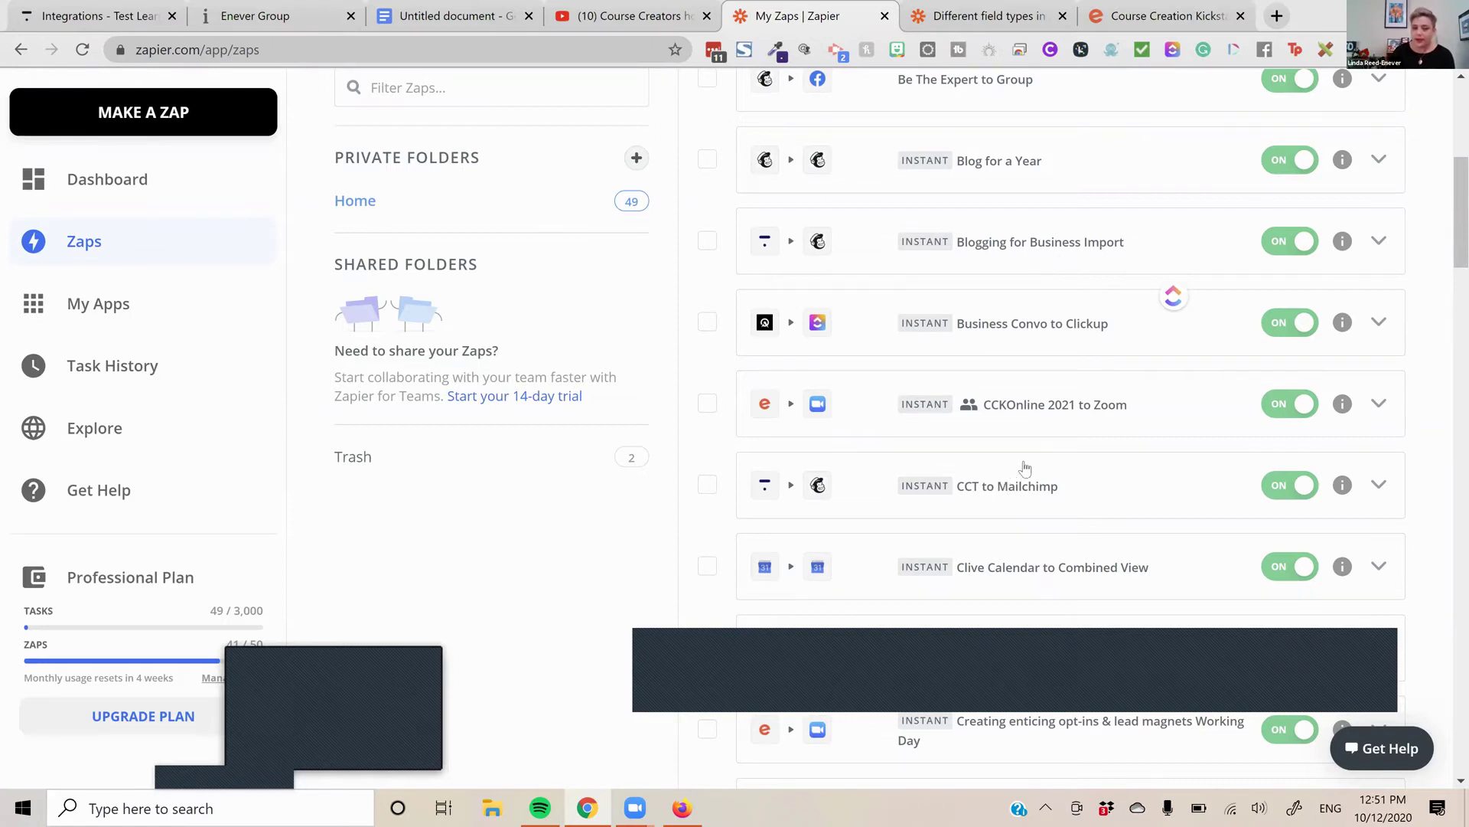
pyautogui.scroll(-4, 1026, 469)
pyautogui.scroll(-3, 1026, 468)
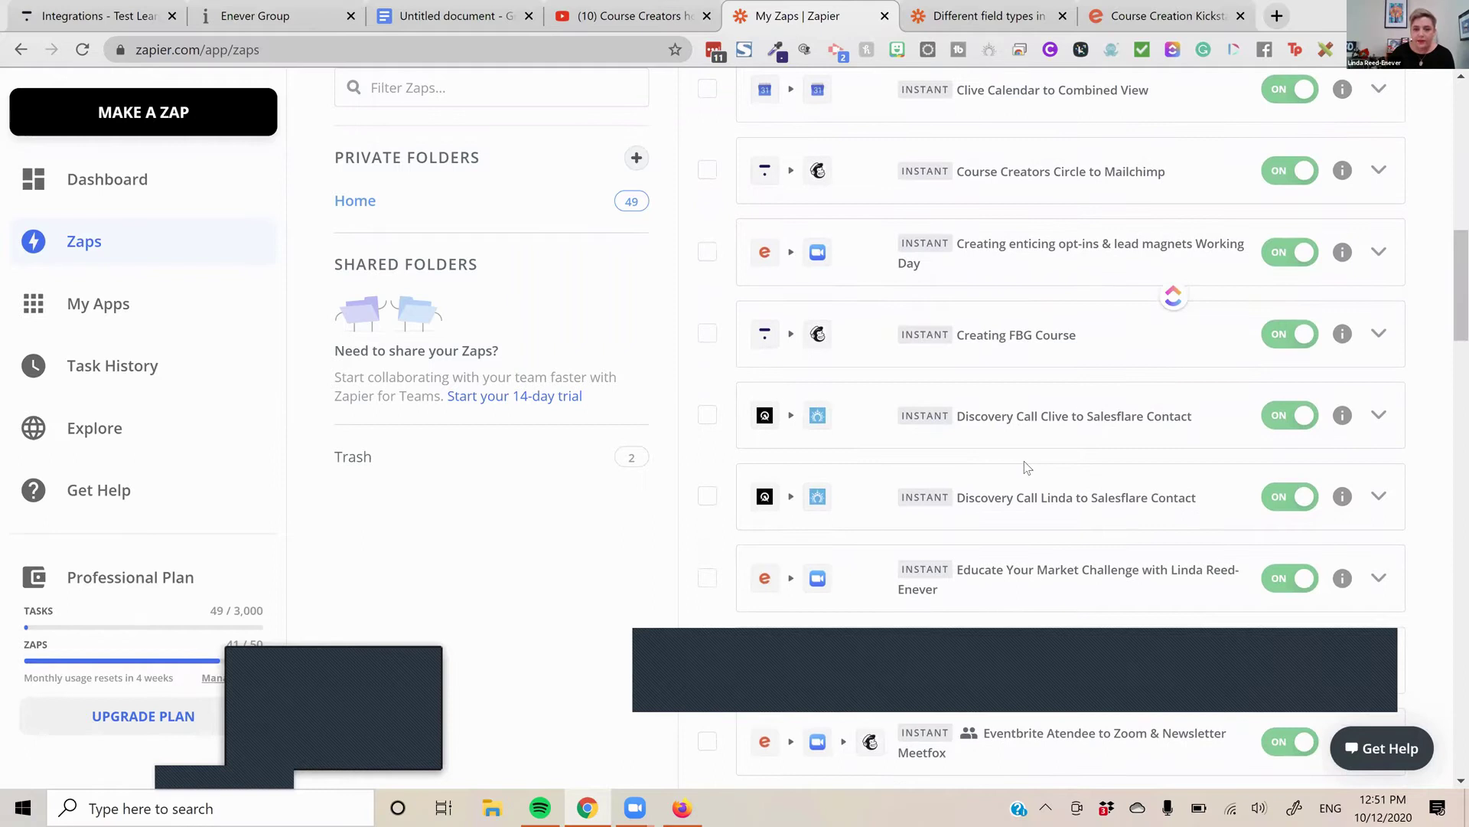
pyautogui.scroll(-2, 1025, 466)
pyautogui.scroll(-1, 1026, 468)
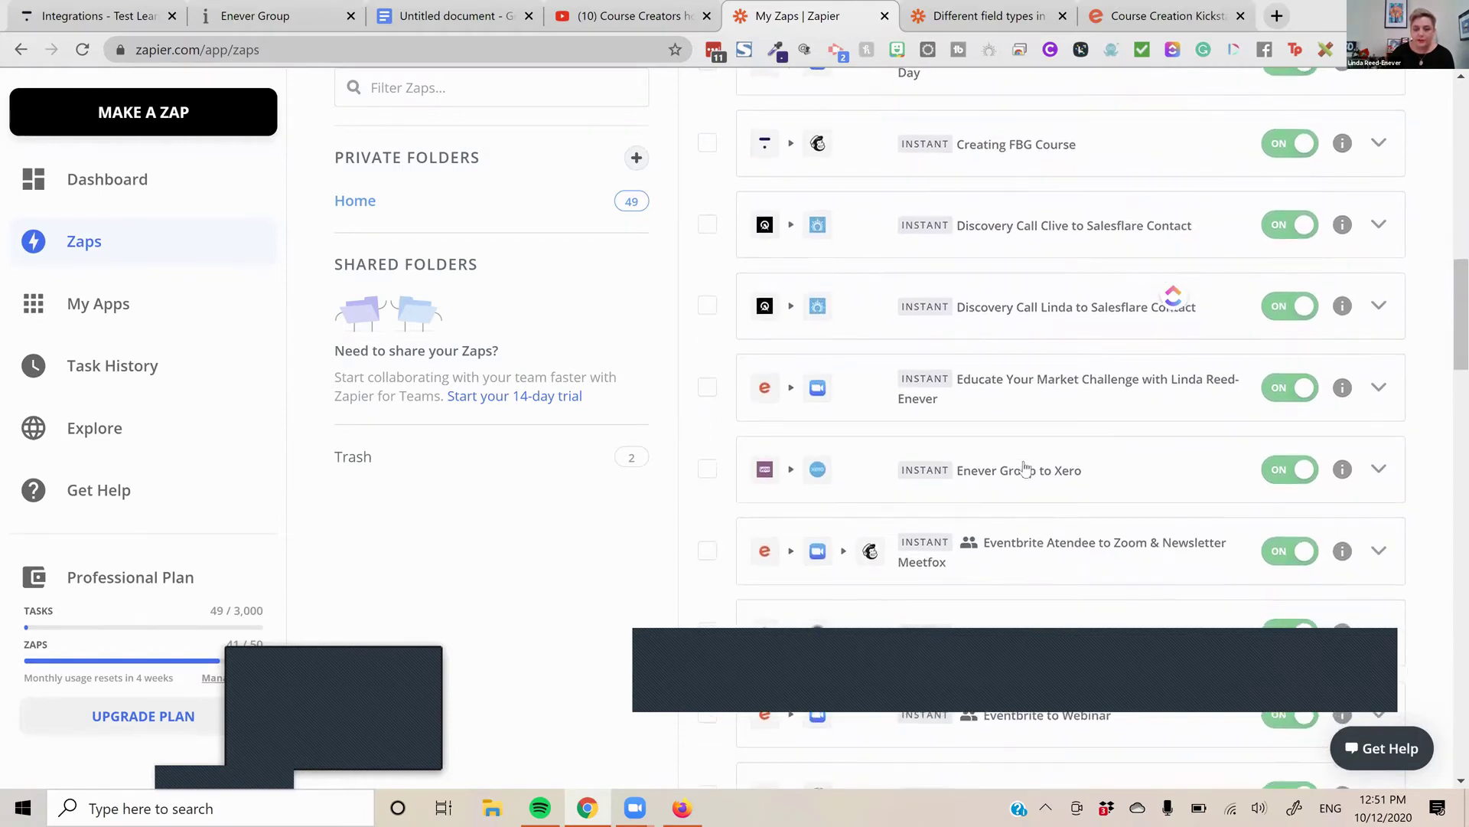
pyautogui.scroll(-1, 1035, 452)
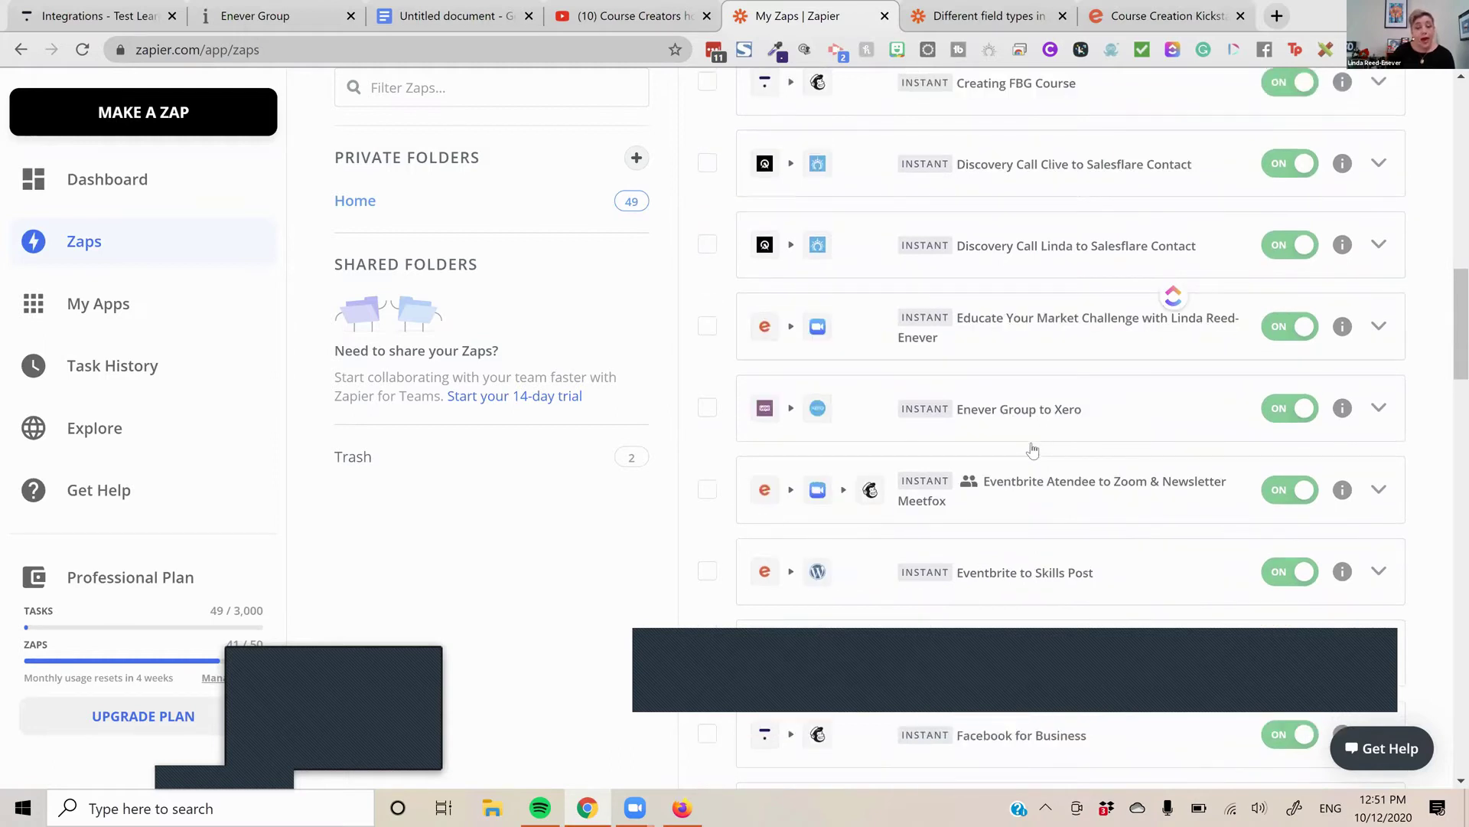
pyautogui.scroll(-3, 1032, 450)
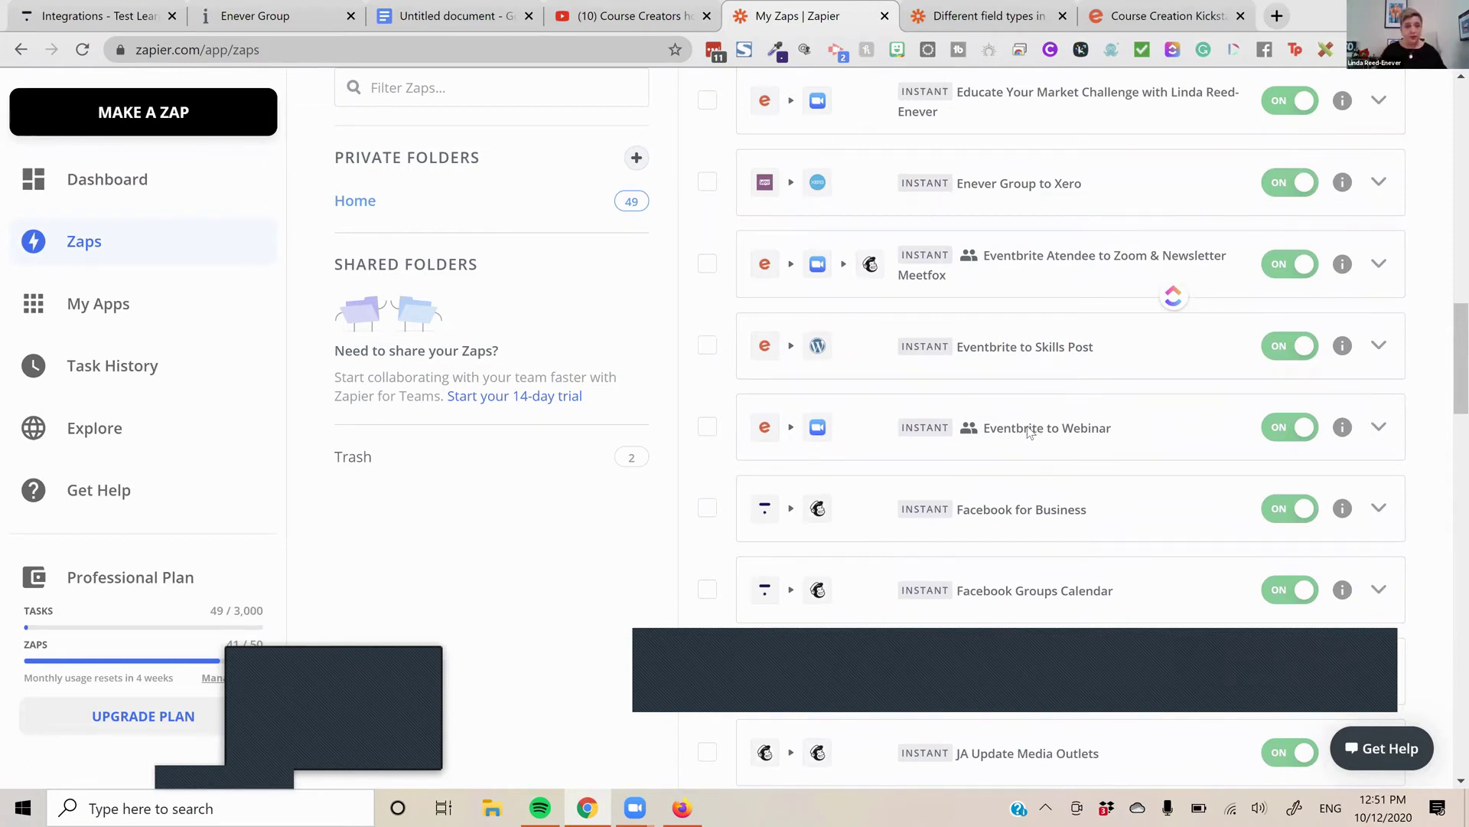
pyautogui.scroll(-7, 1029, 431)
# Inspect the Marketing Circle Morning Call Addon zap's Thinkific trigger and Zoom action, then close its tab
pyautogui.click(1027, 427)
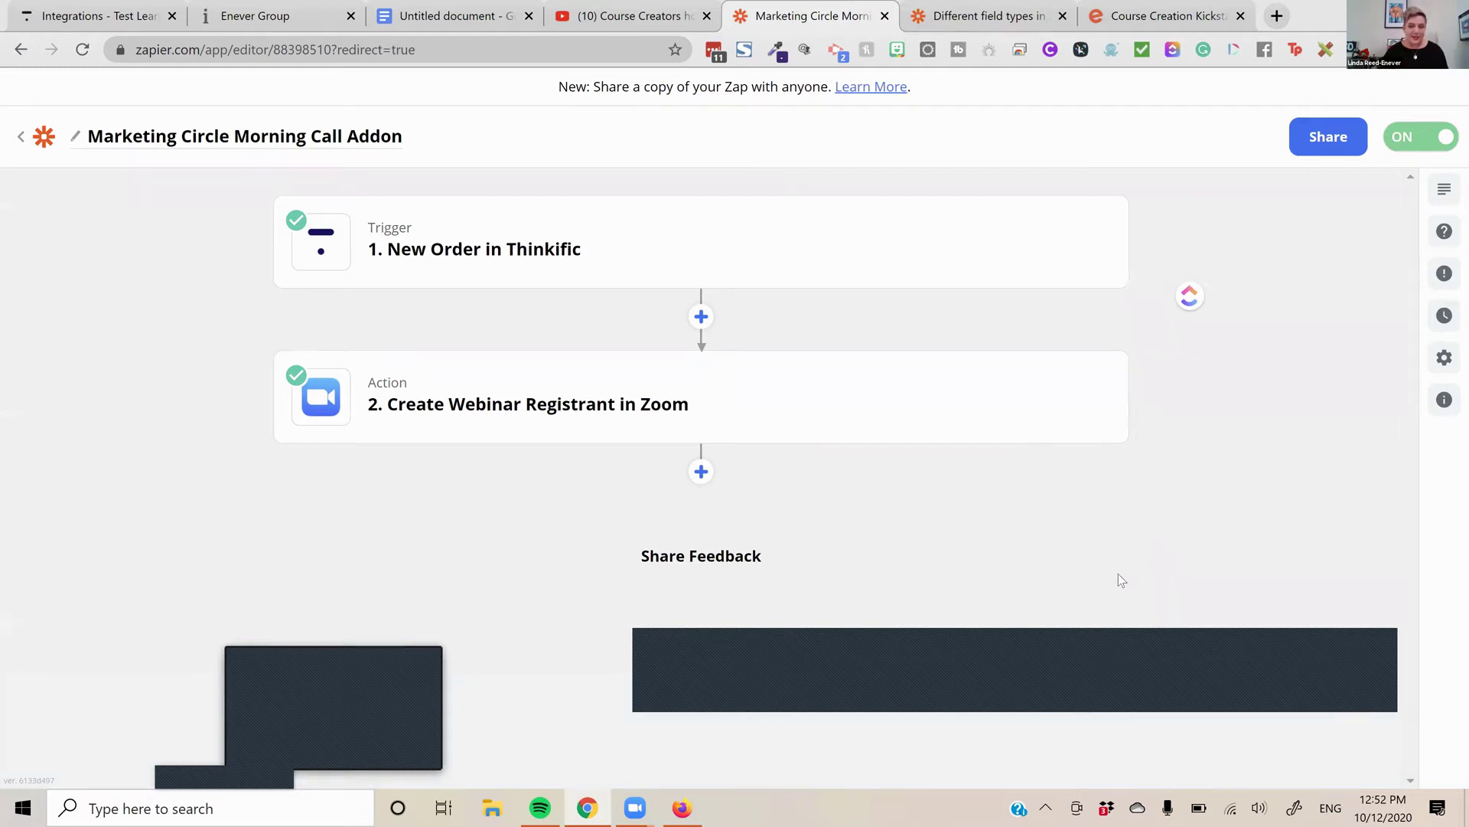
pyautogui.click(667, 268)
pyautogui.scroll(-2, 697, 352)
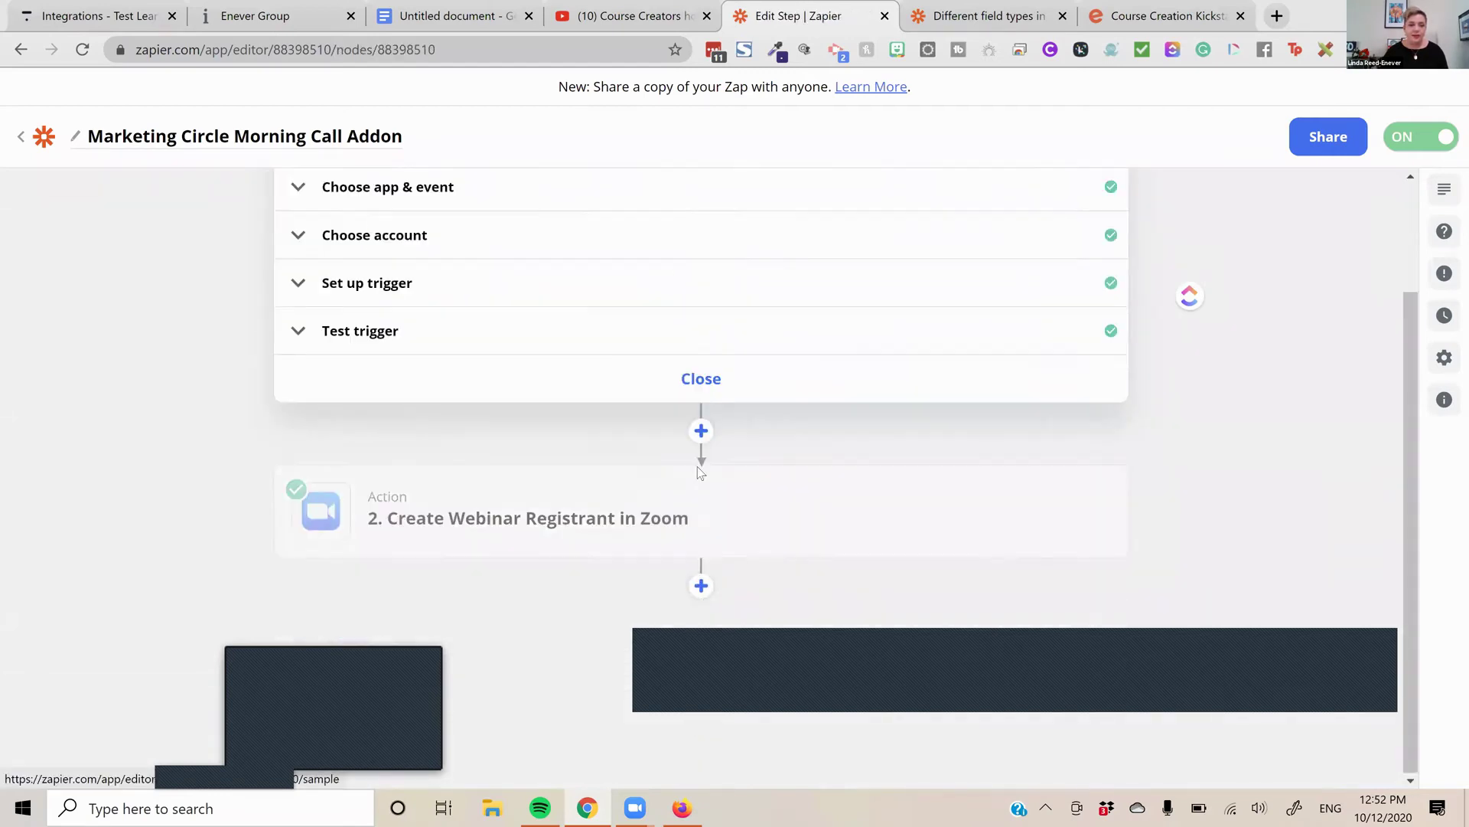
pyautogui.click(692, 520)
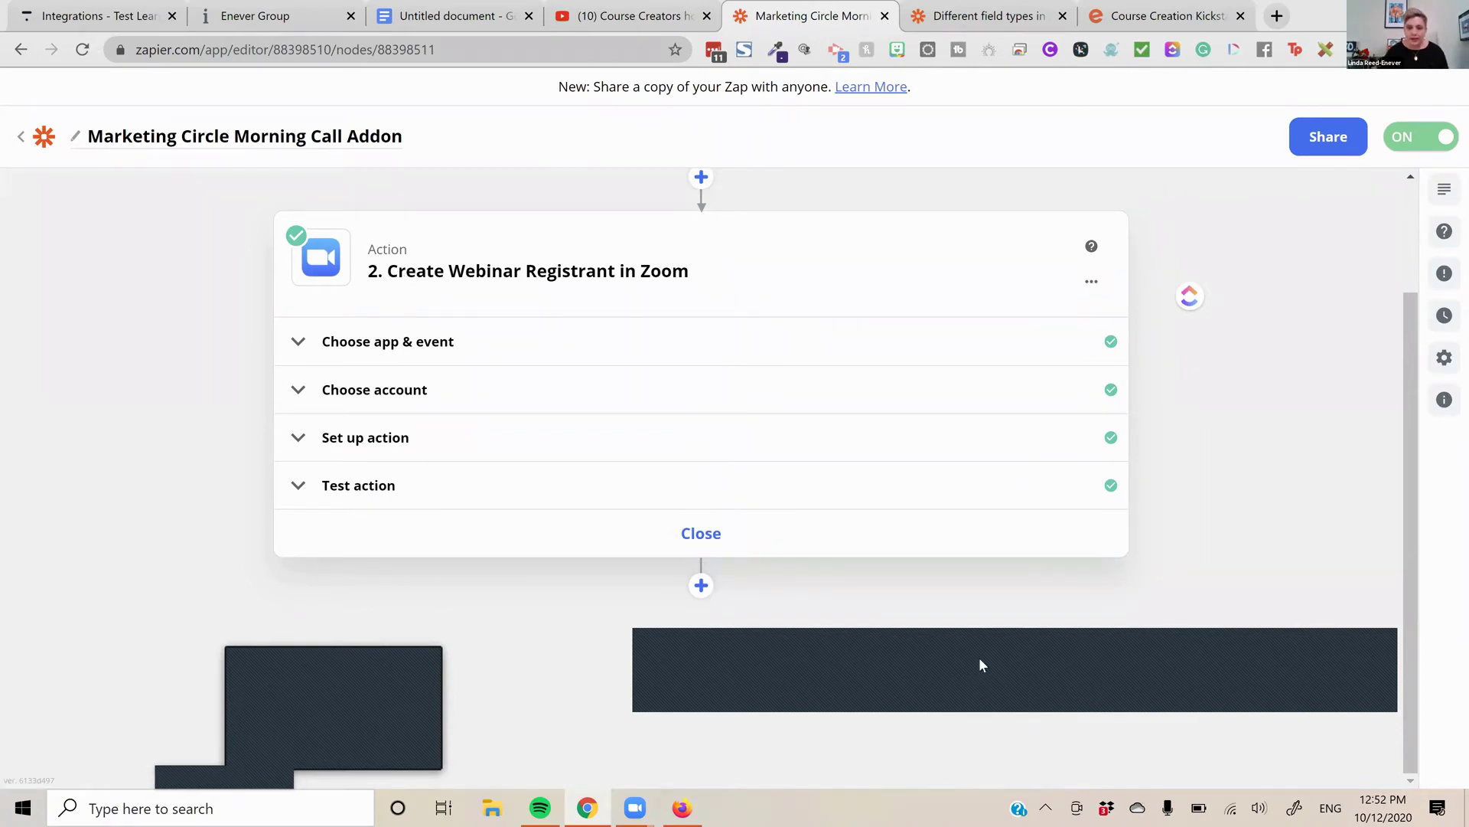
pyautogui.hotkey('ctrl', 'w')
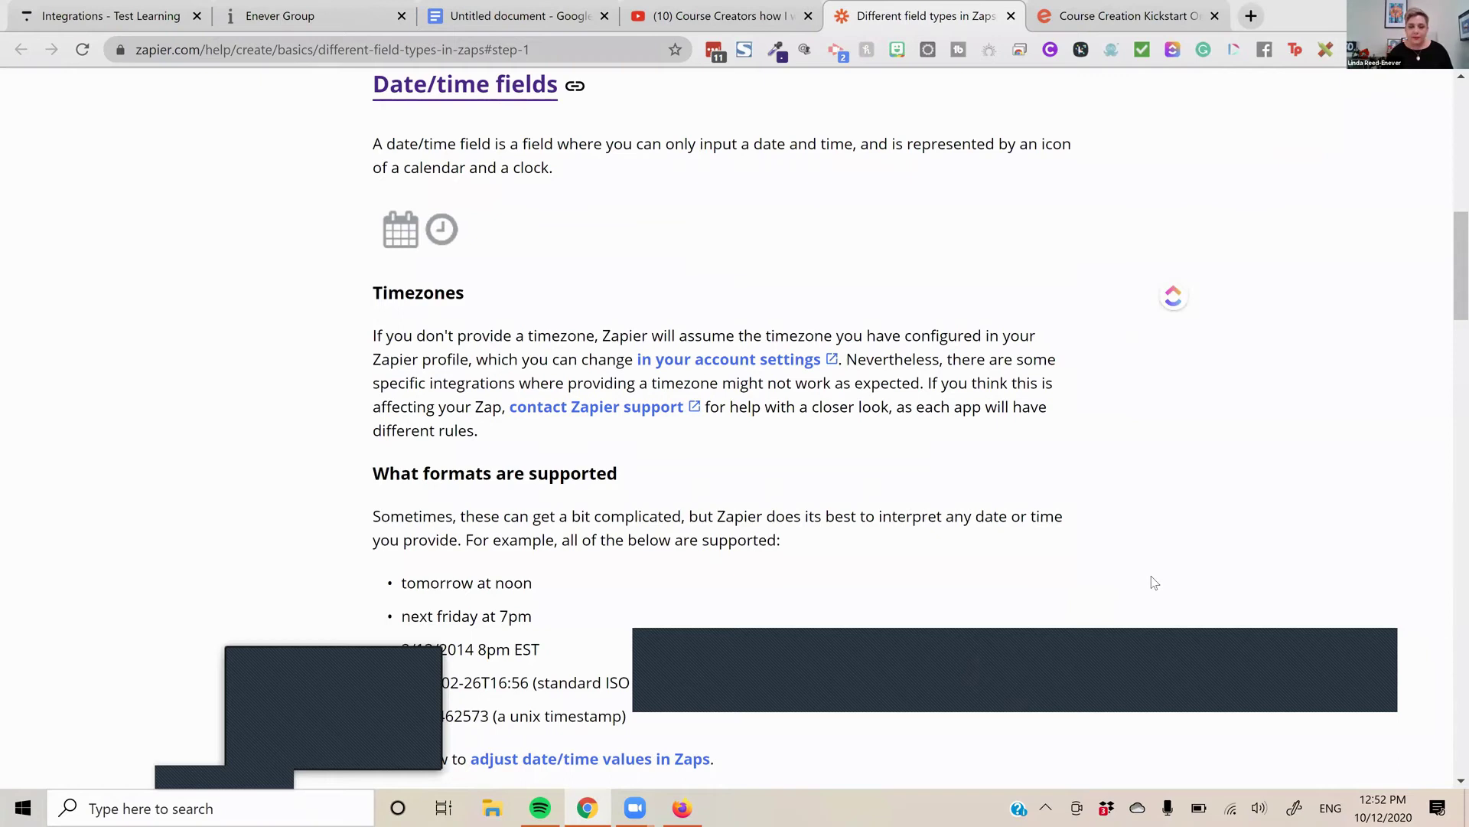
# Switch back to the Thinkific Integrations tab with Ctrl+1
pyautogui.hotkey('ctrl', '1')
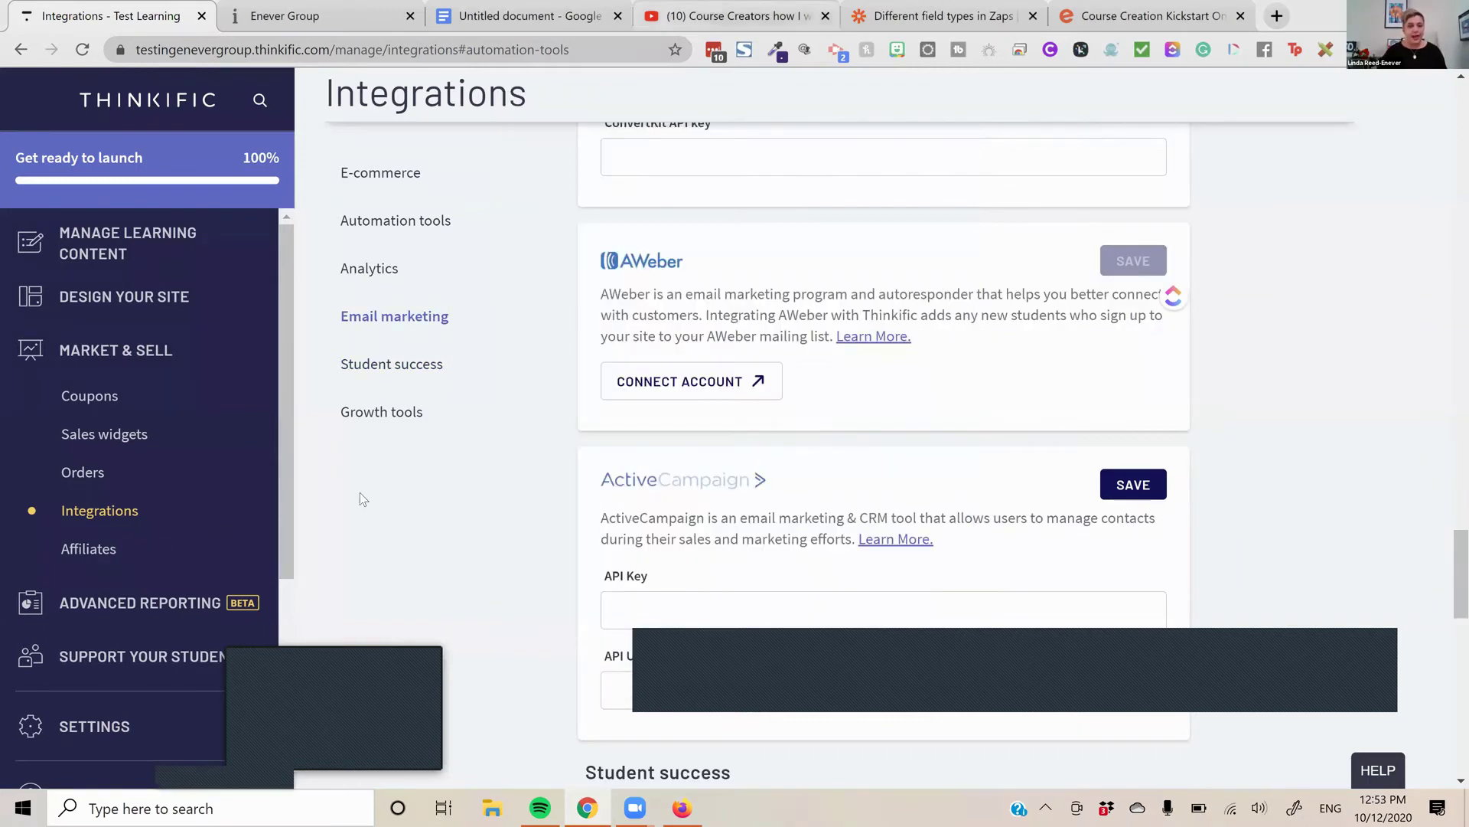
# Glance at Affiliates, then go to Support Your Students > Users listing the 2 site users
pyautogui.press('F5')
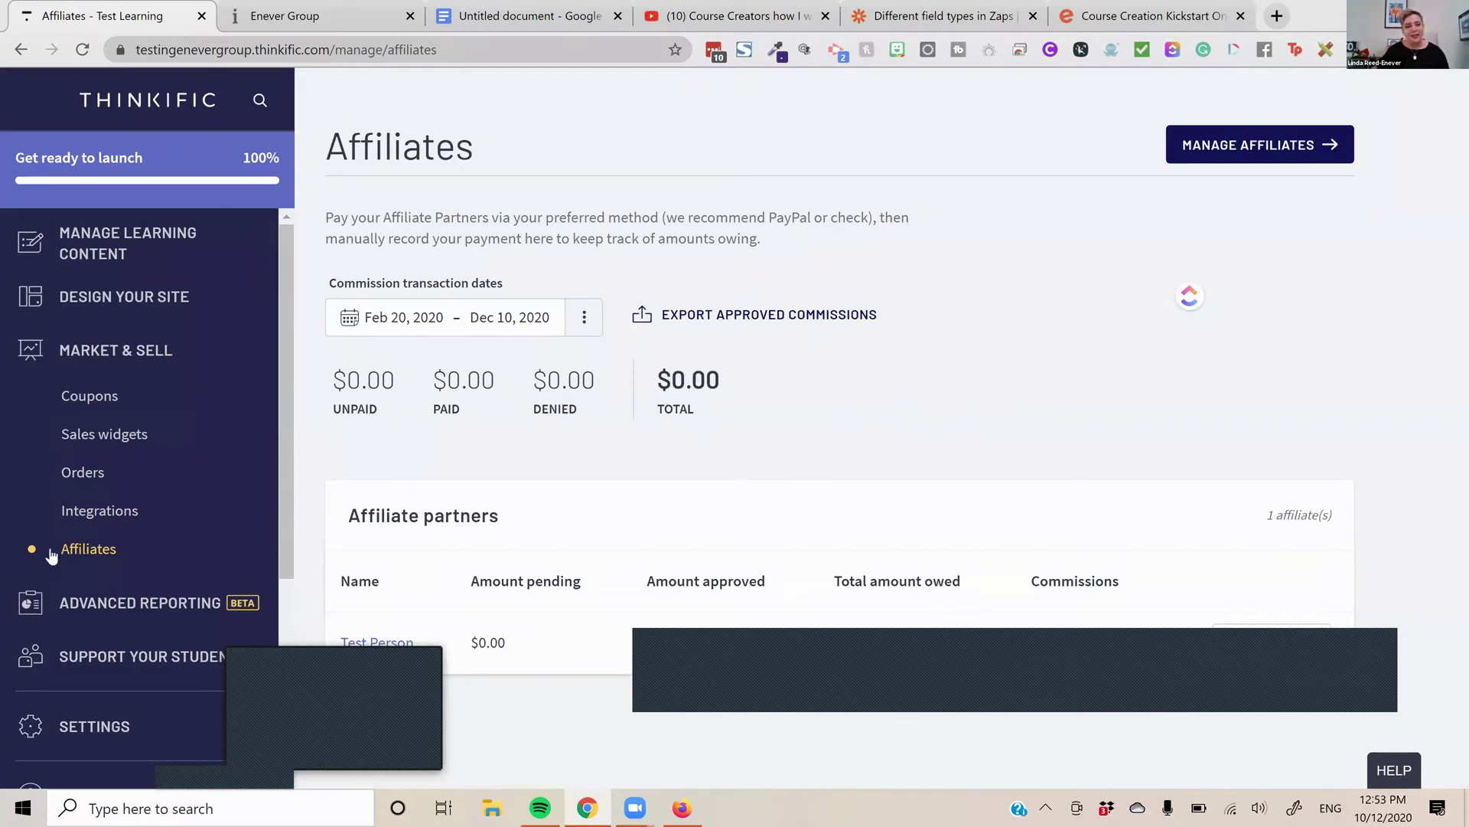
pyautogui.click(122, 666)
pyautogui.click(85, 509)
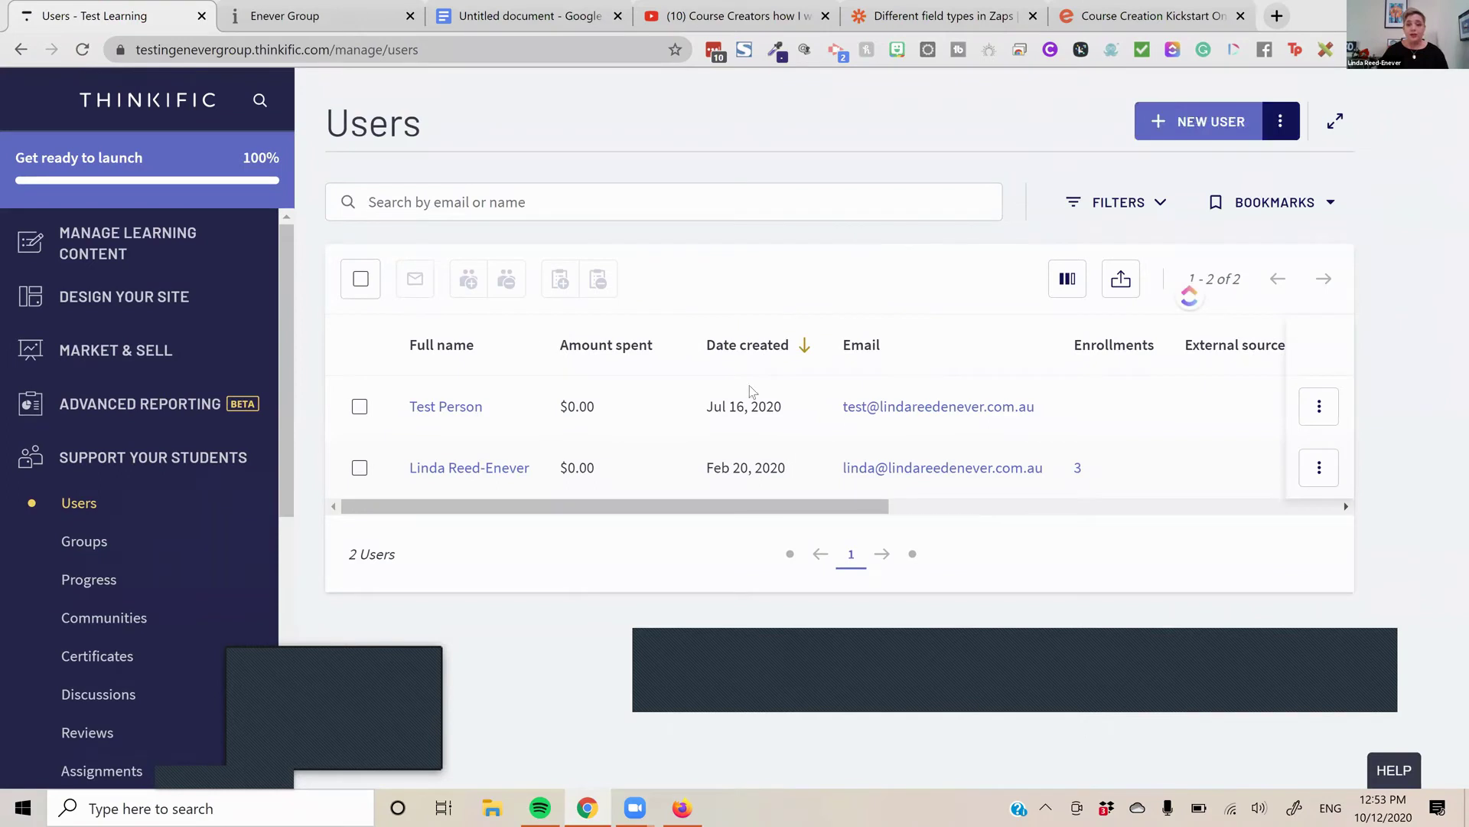
# Review the test user's affiliate links and user roles, then start editing their profile
pyautogui.click(476, 408)
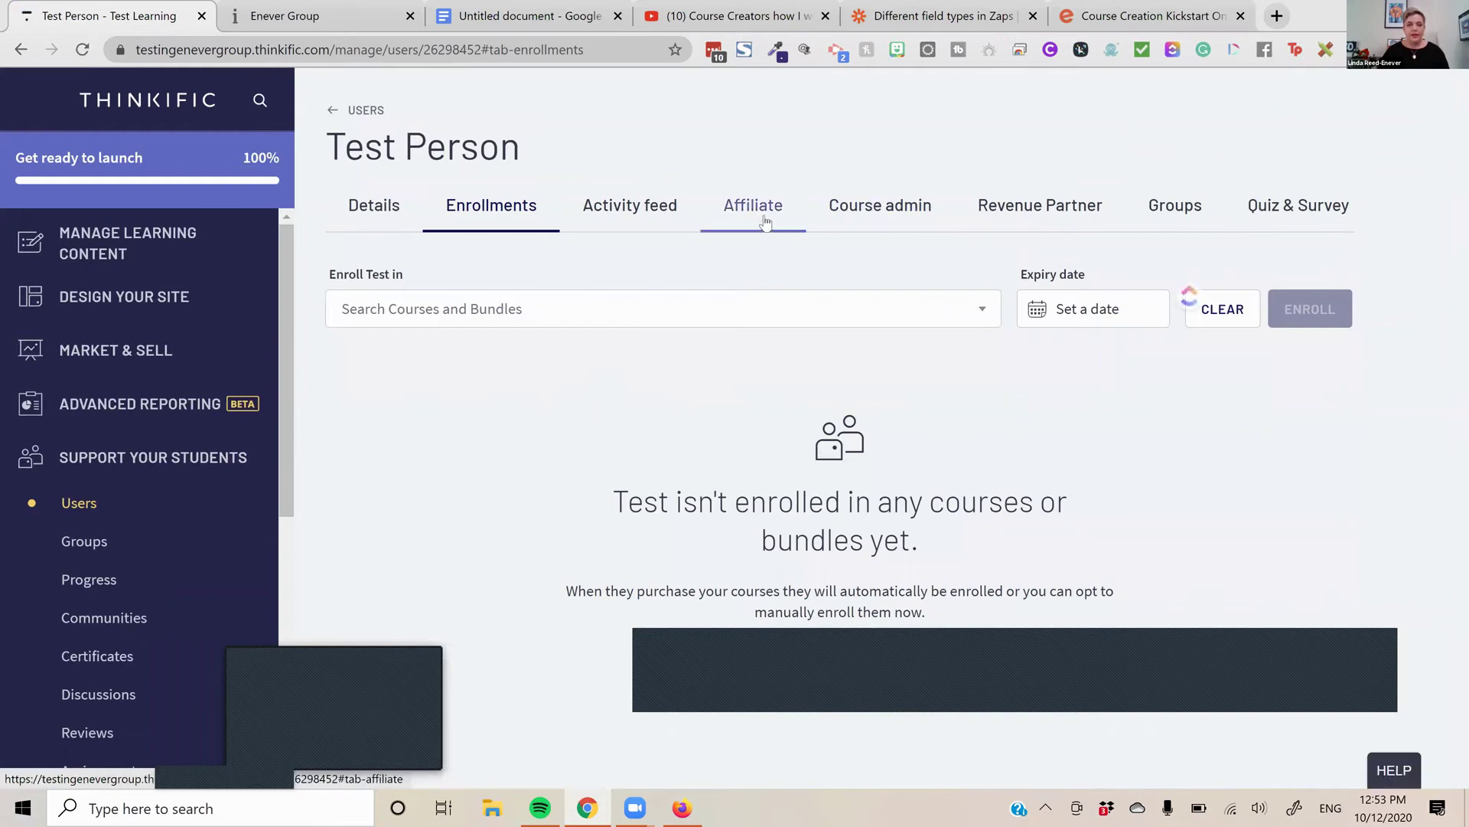
pyautogui.click(764, 219)
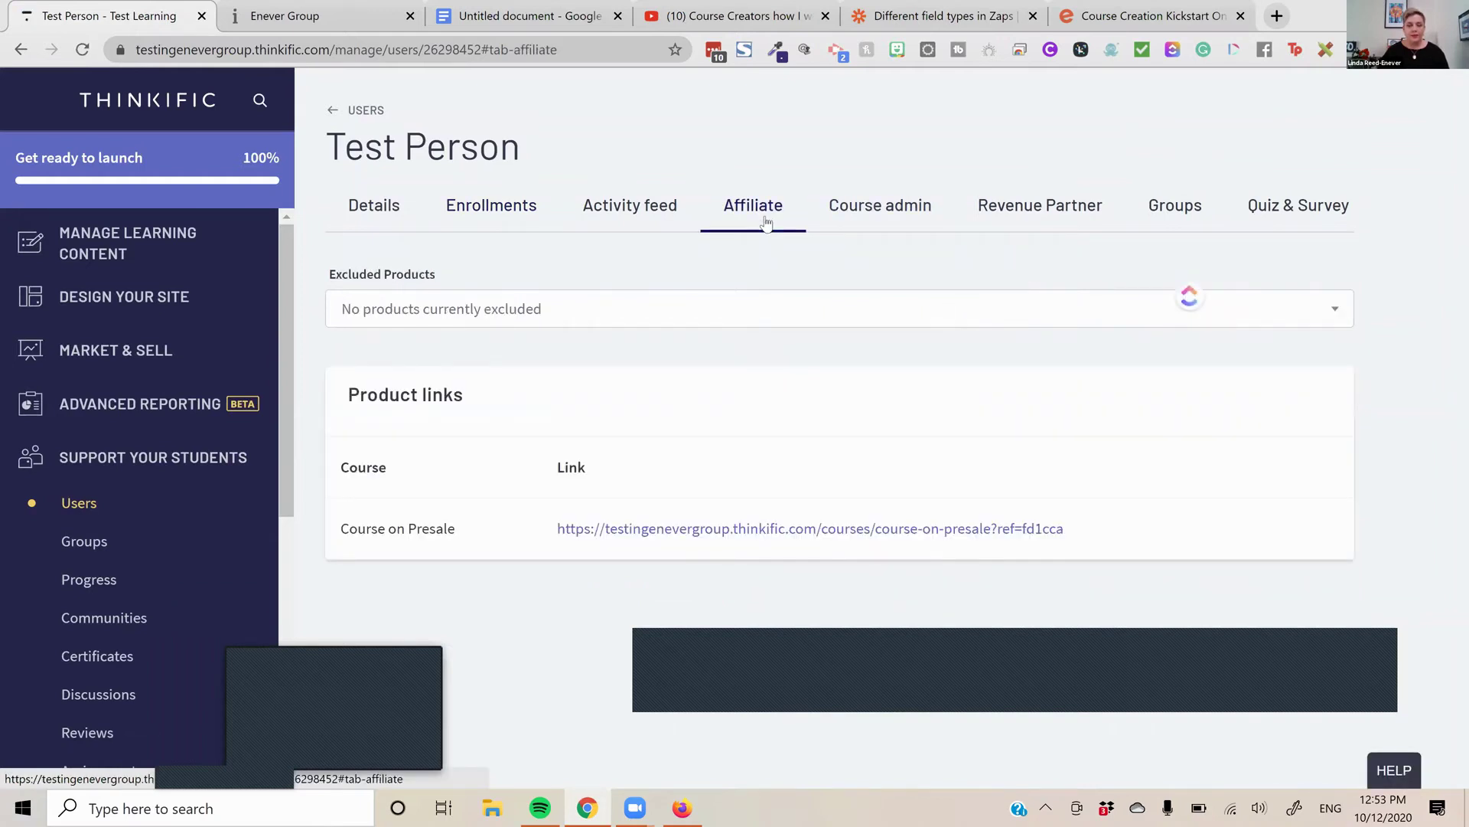
pyautogui.click(386, 214)
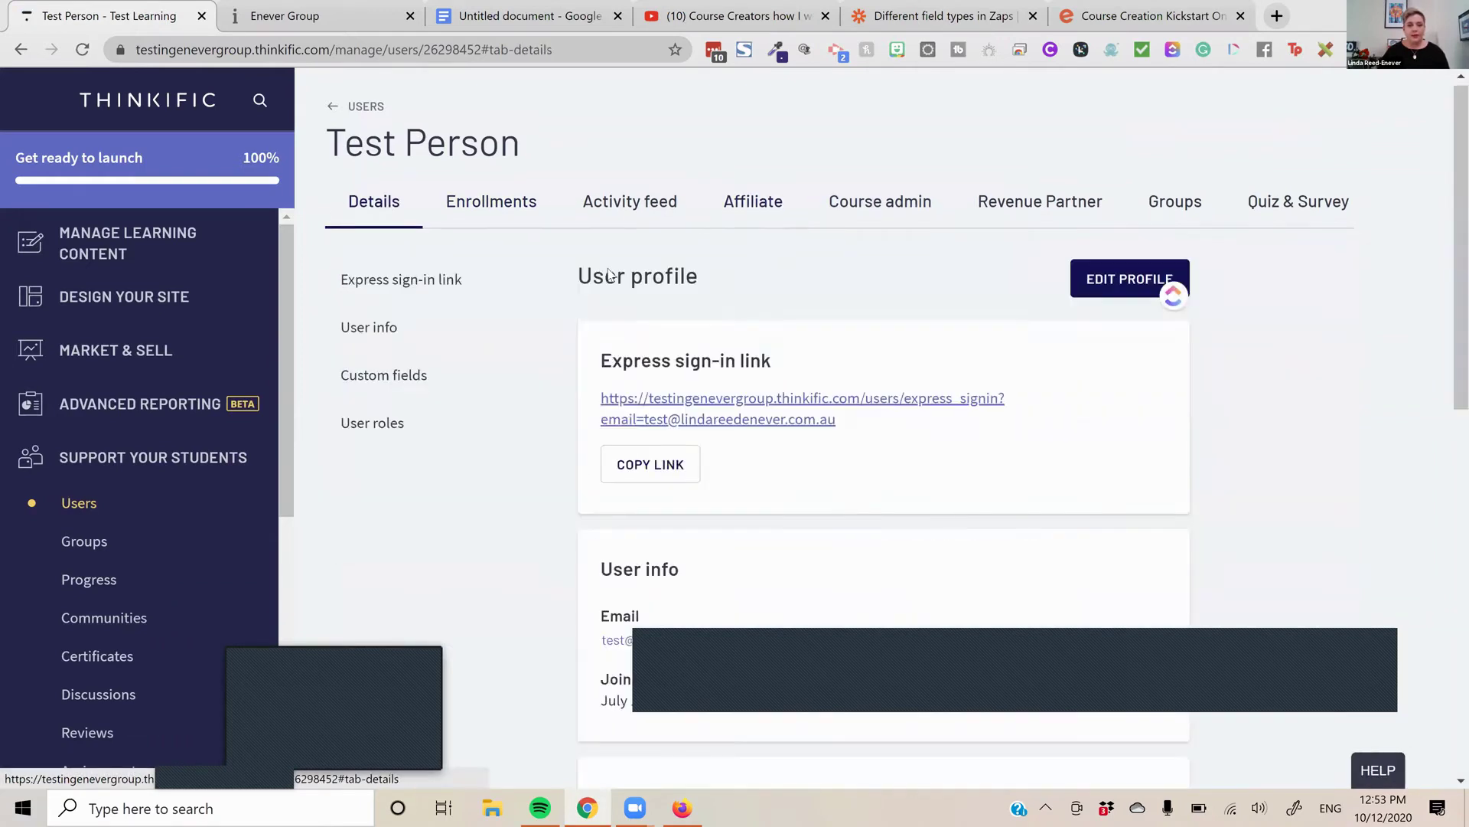
pyautogui.scroll(-7, 962, 346)
pyautogui.scroll(-4, 962, 346)
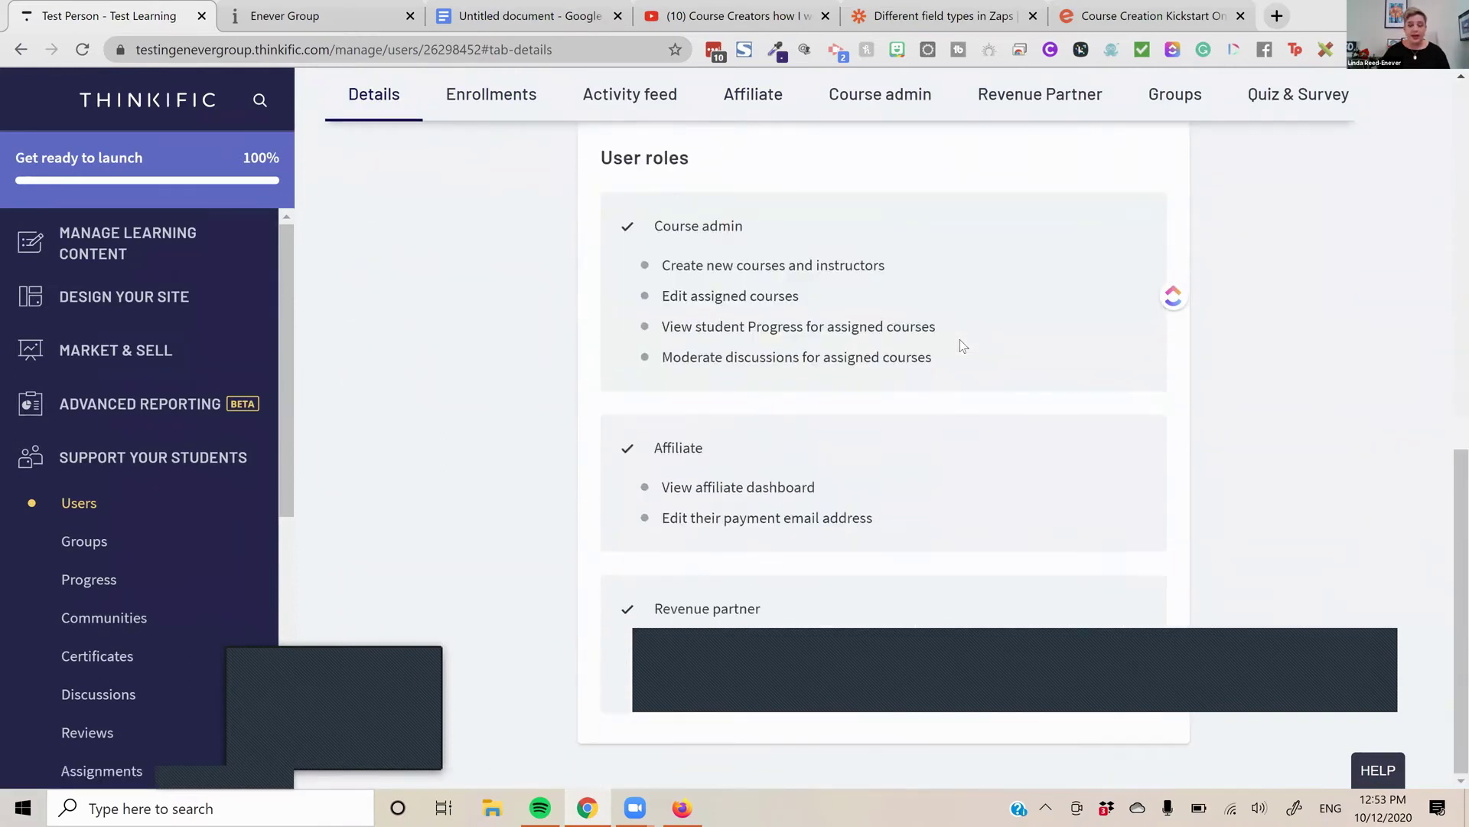
pyautogui.scroll(10, 954, 337)
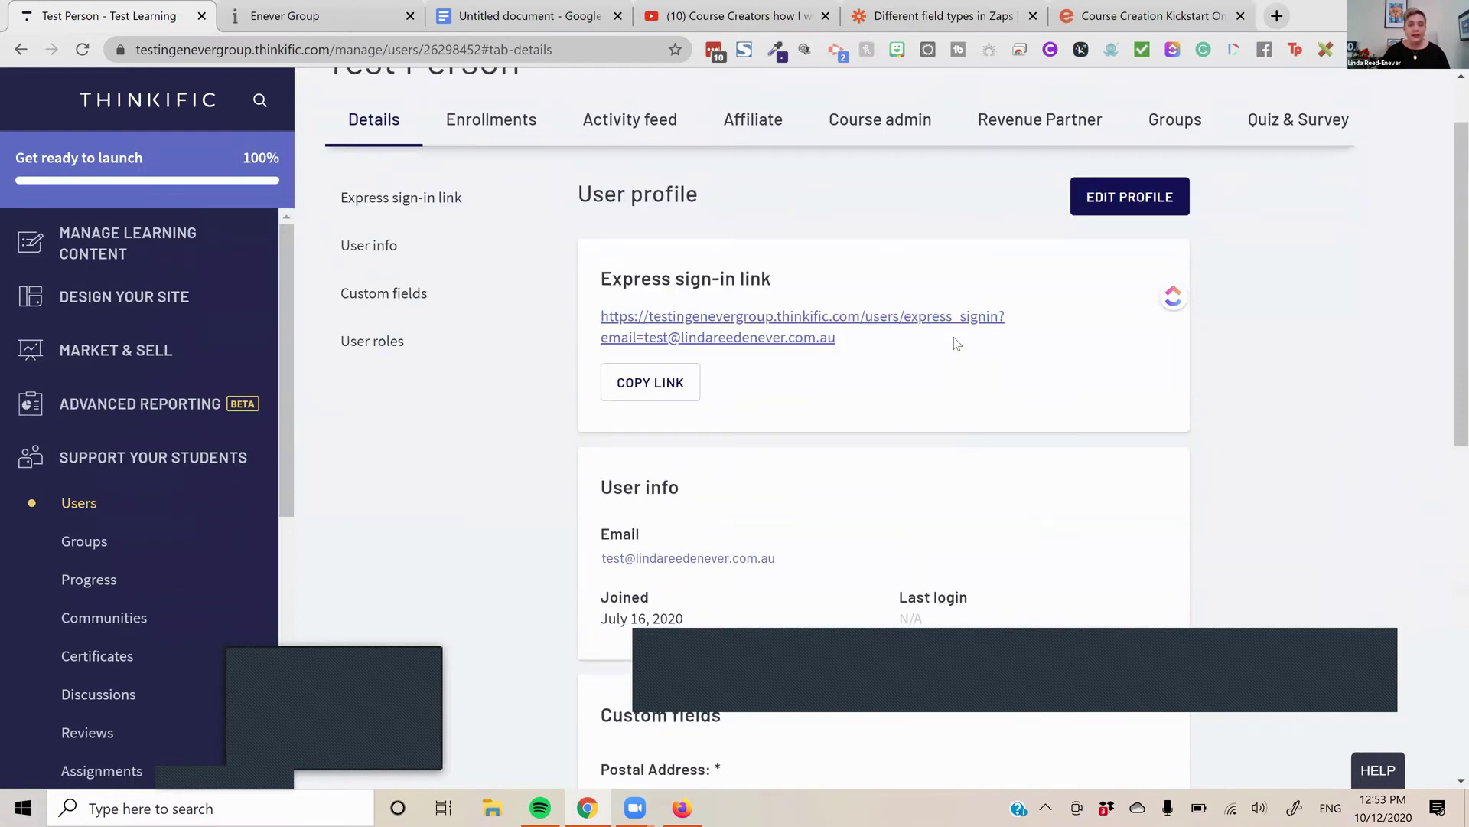
pyautogui.scroll(2, 953, 337)
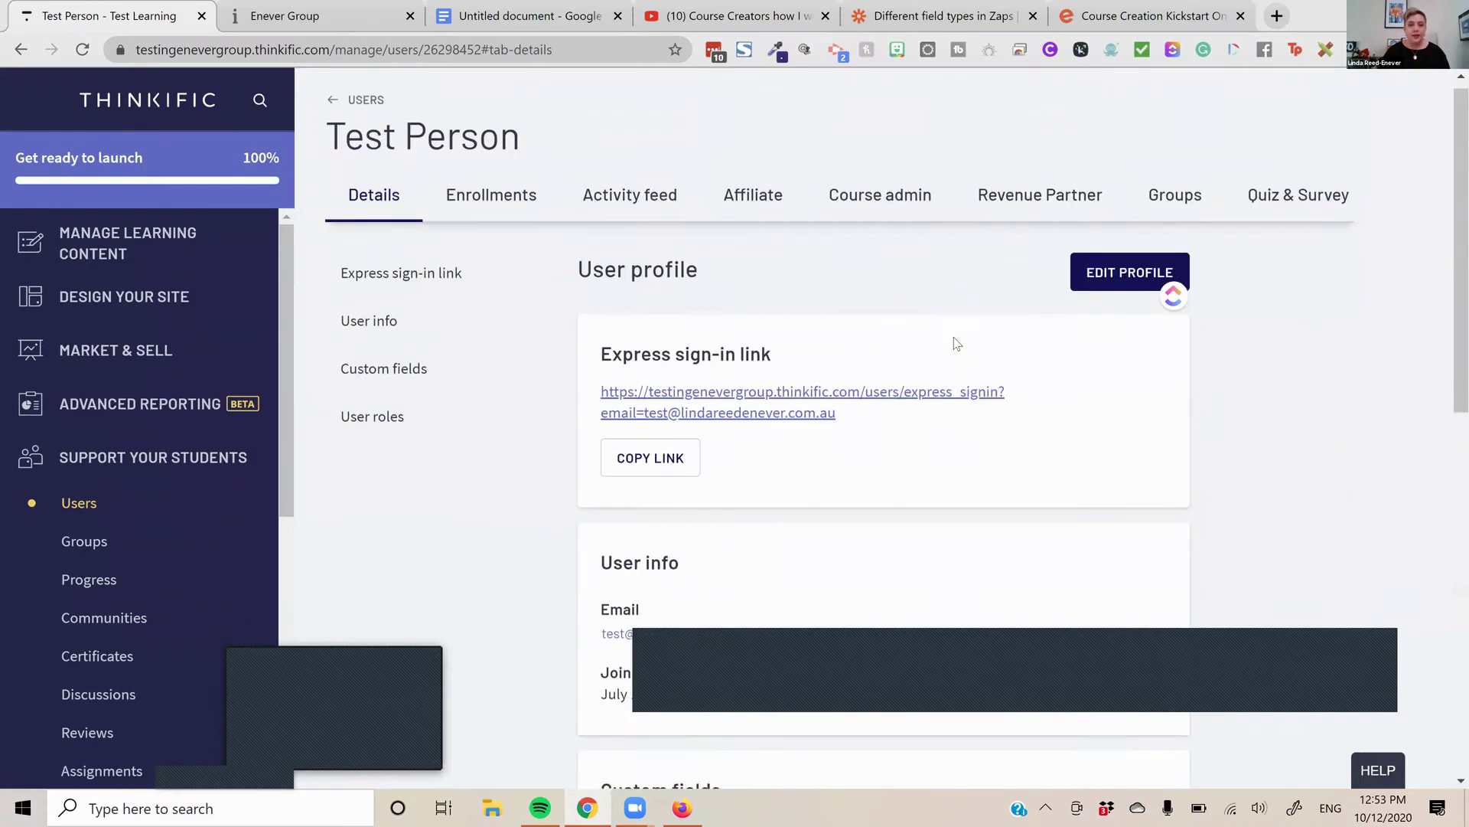
pyautogui.click(1125, 277)
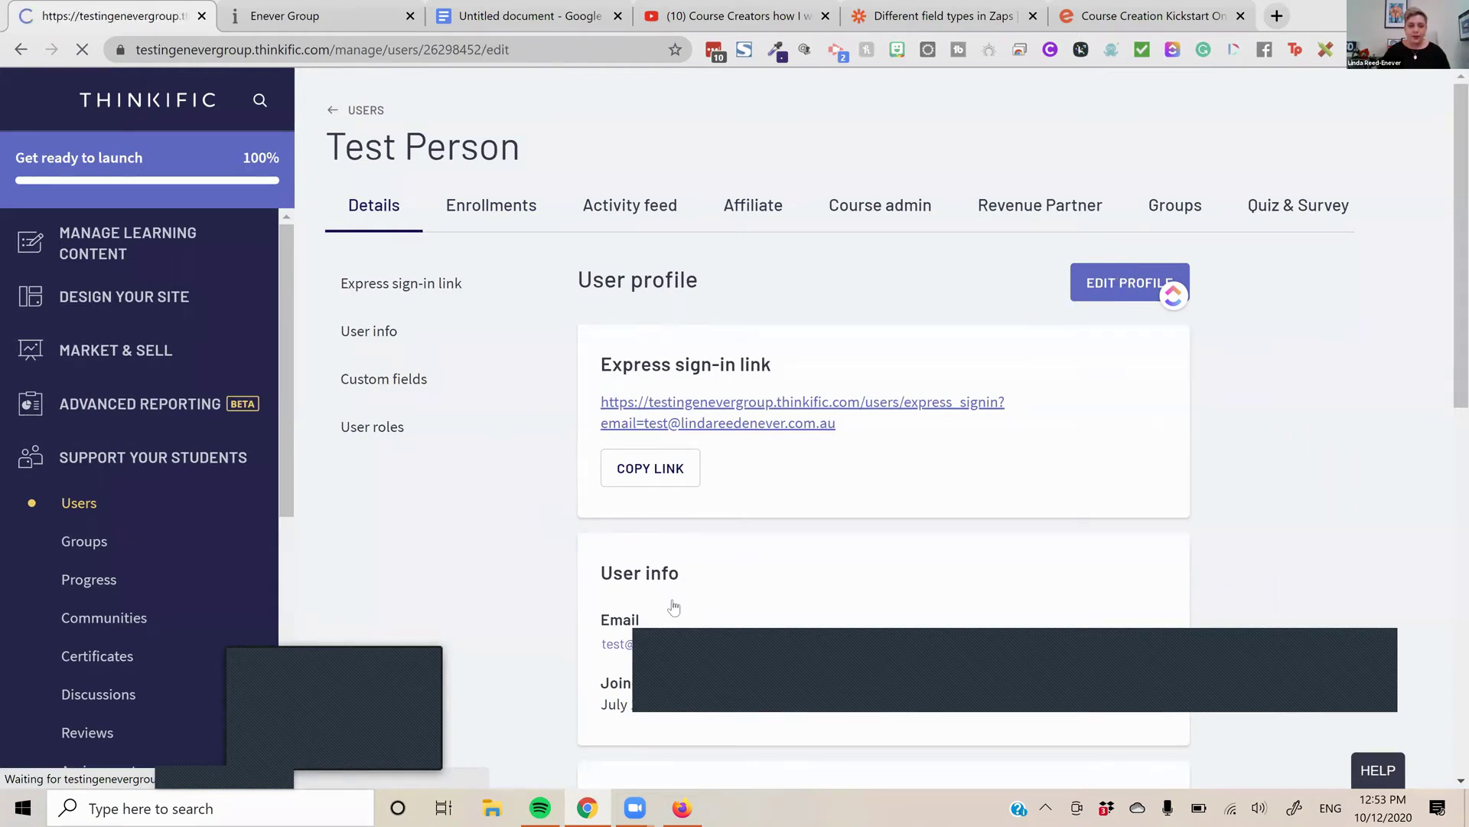
# Change the test user's Affiliate Commission from 0 to 10% and save the user roles
pyautogui.scroll(-10, 665, 635)
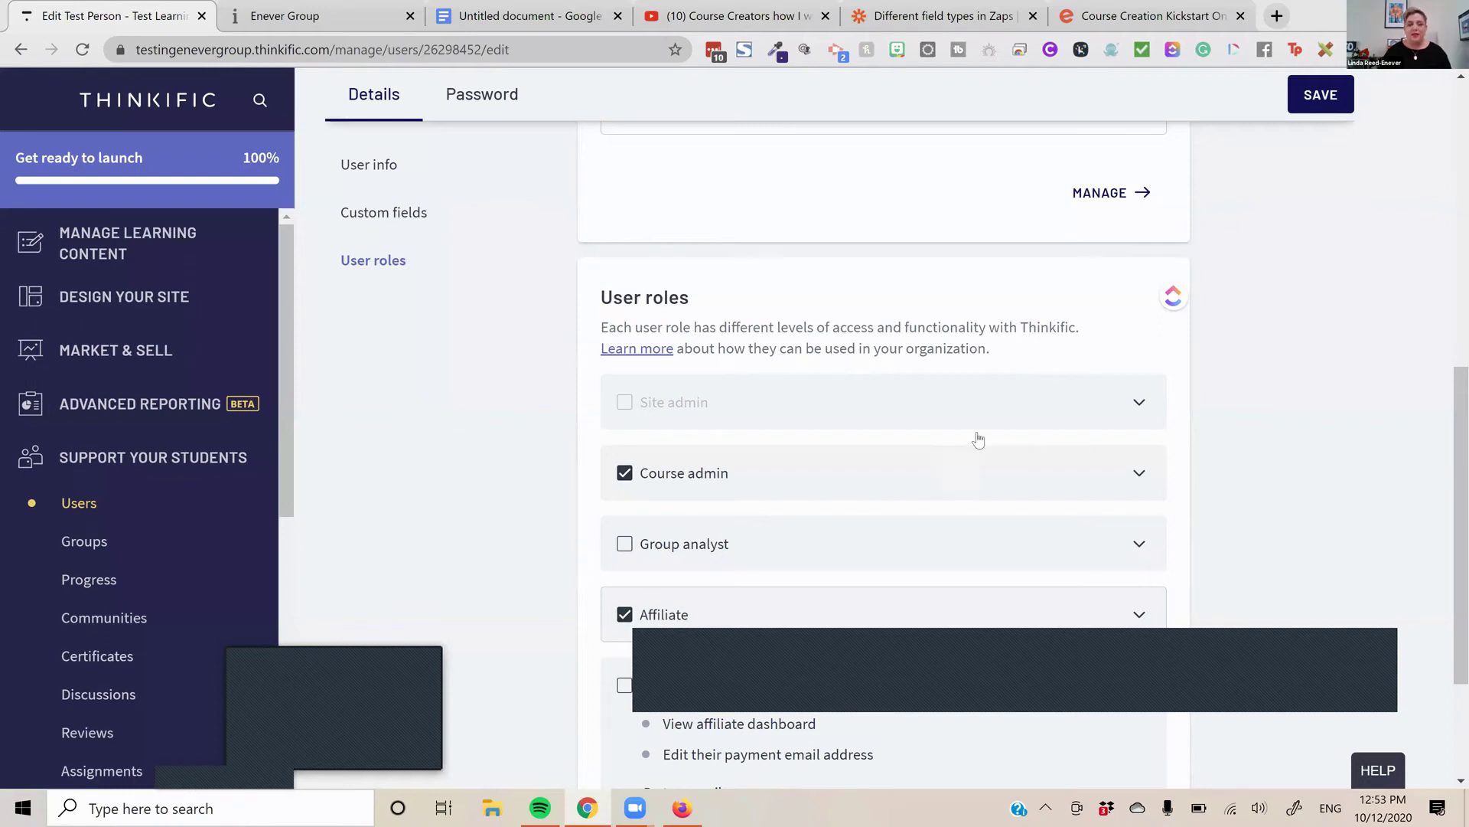
pyautogui.scroll(-1, 979, 437)
pyautogui.scroll(-1, 1004, 429)
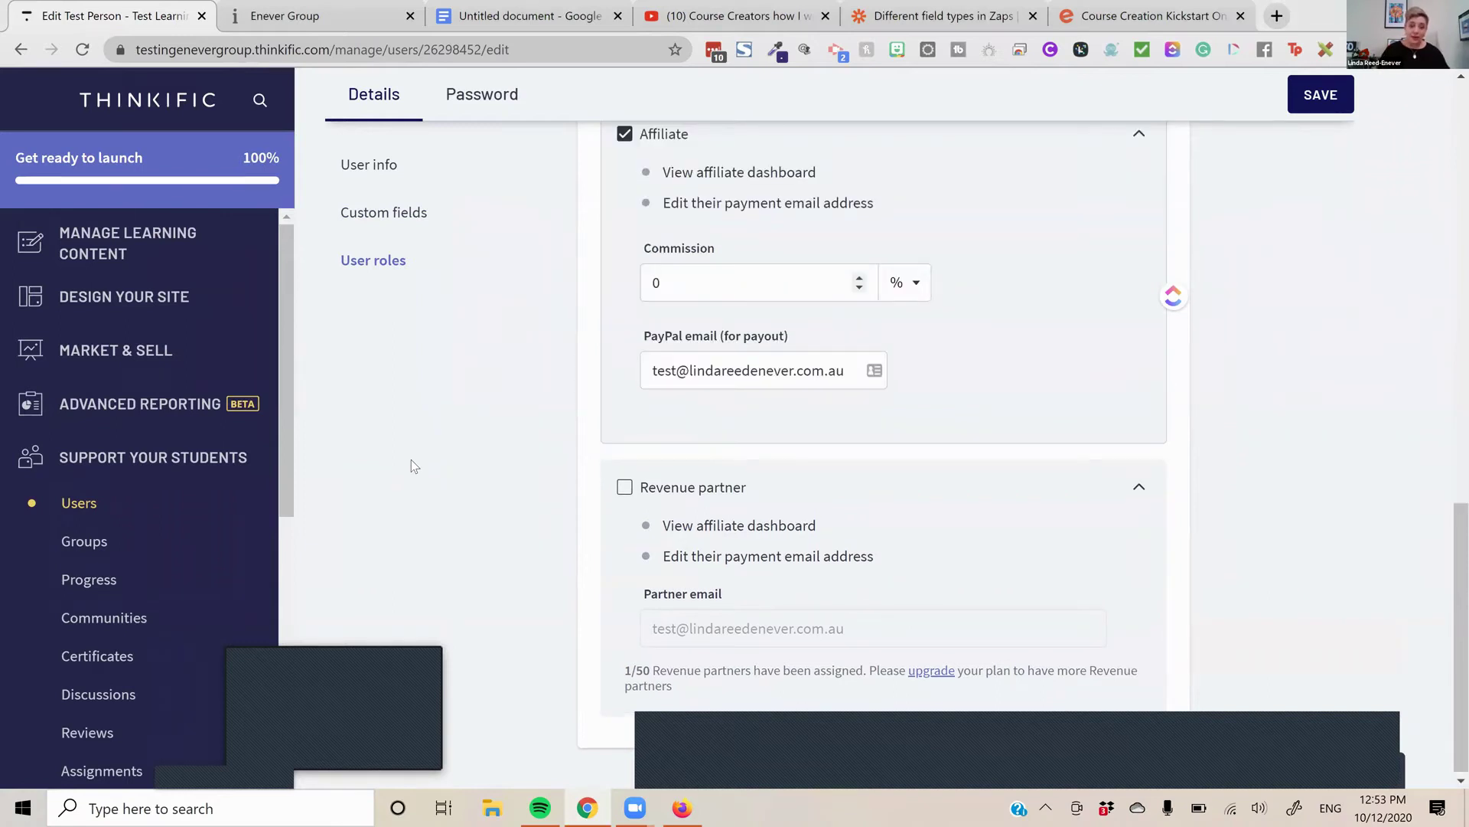
pyautogui.press('Tab')
pyautogui.write('10')
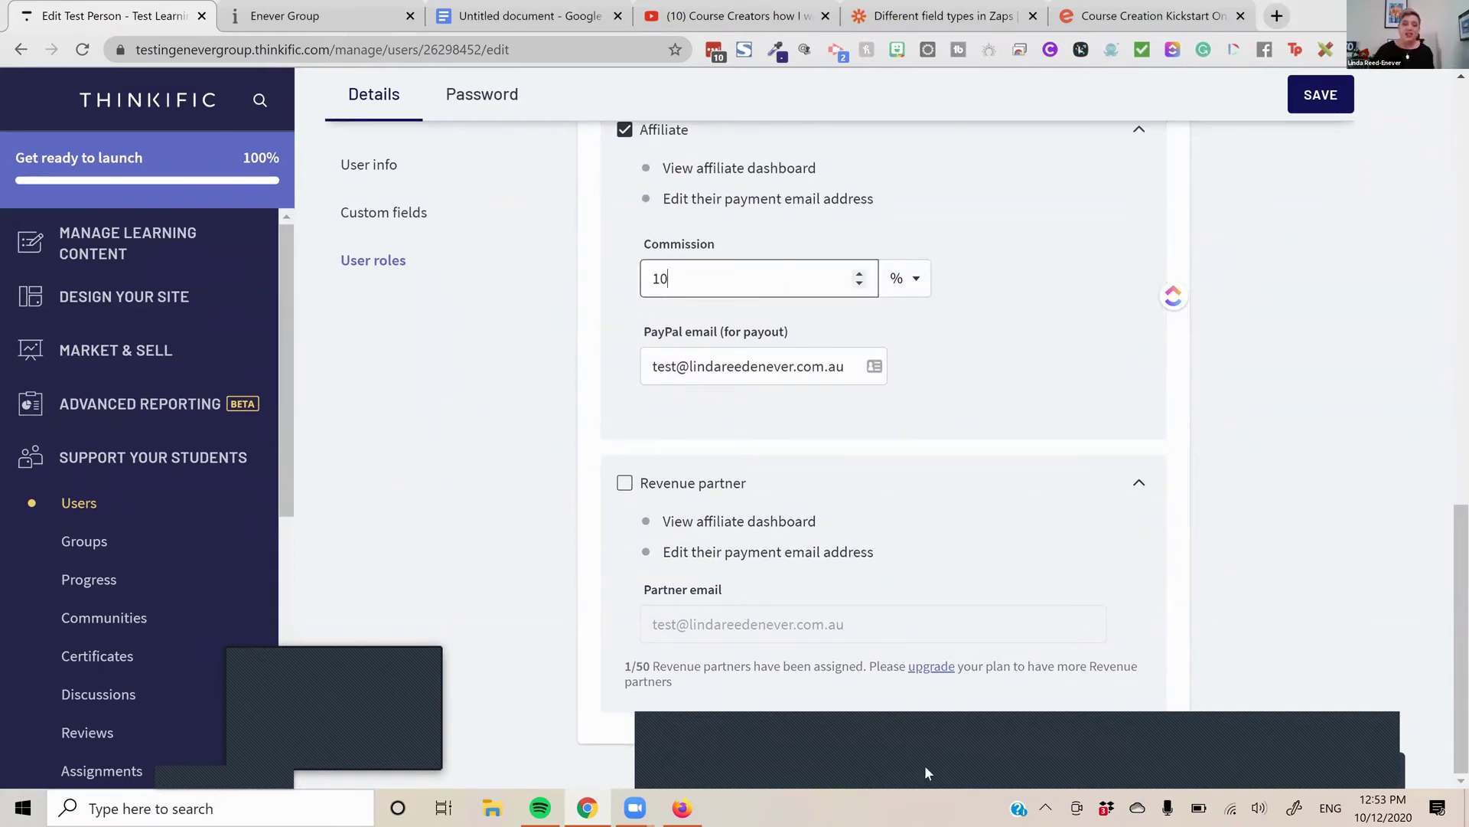
pyautogui.click(1234, 476)
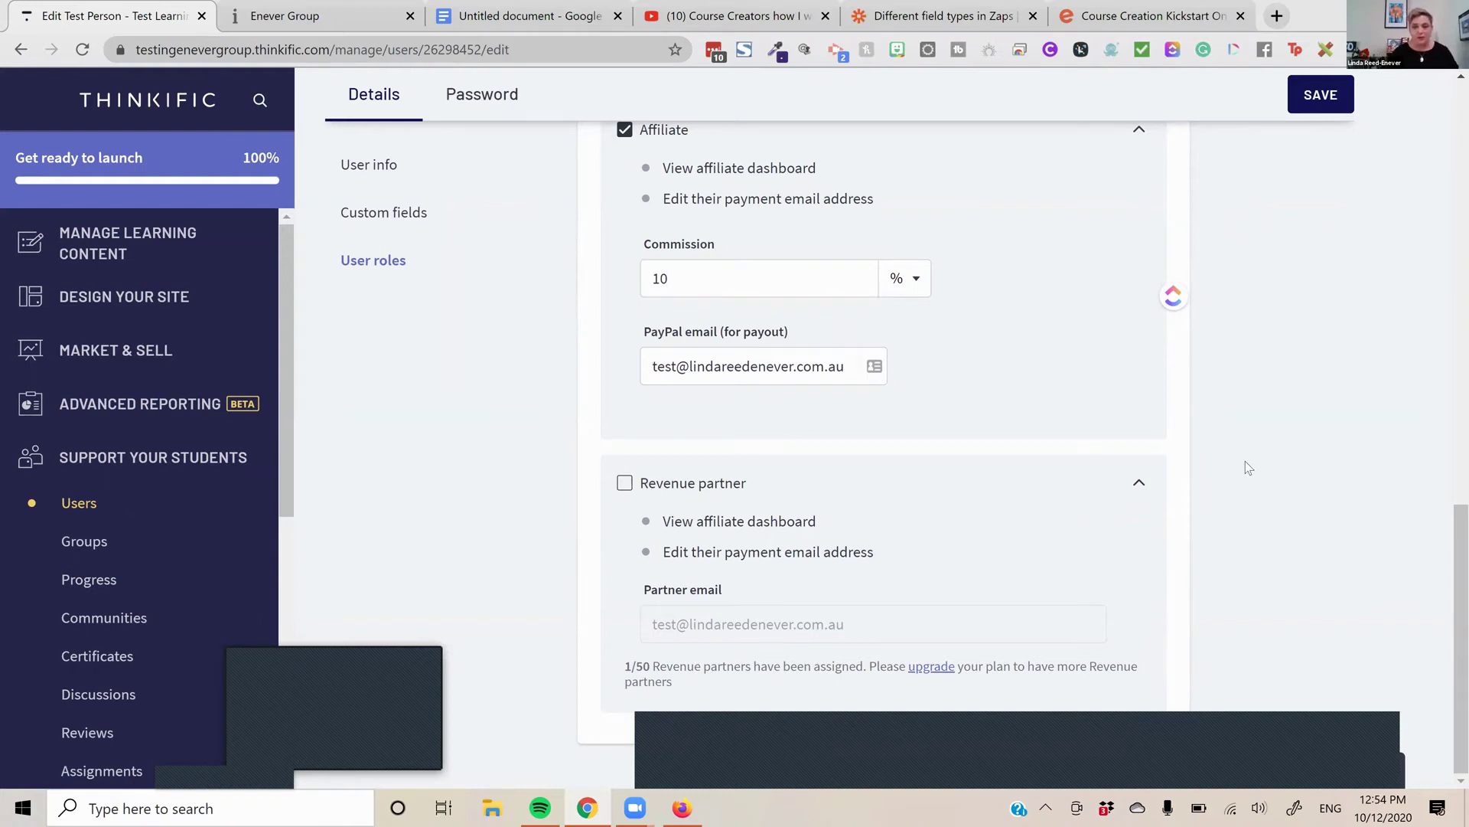
pyautogui.scroll(2, 1246, 461)
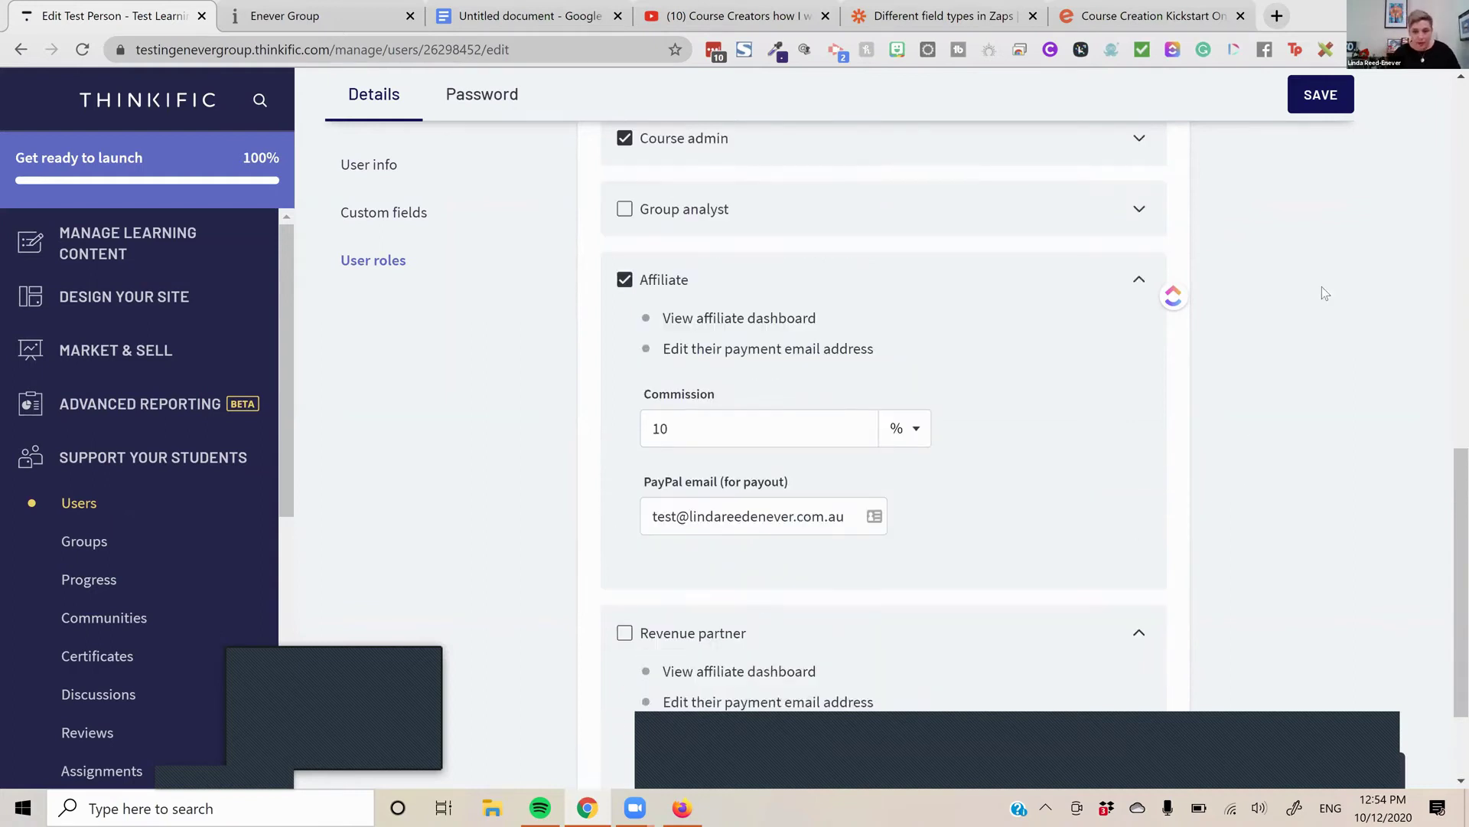
pyautogui.click(1310, 98)
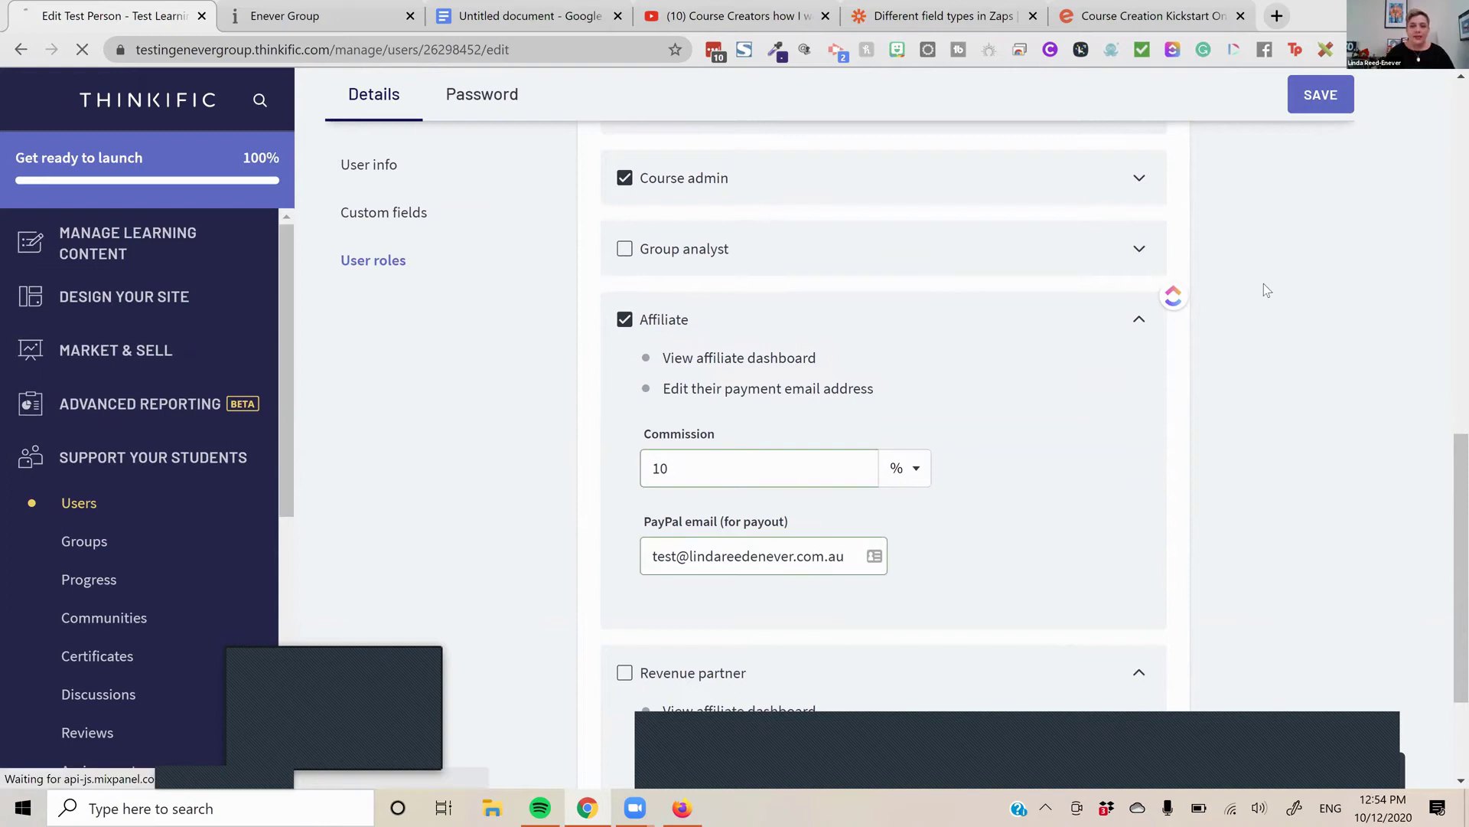
pyautogui.scroll(10, 1285, 422)
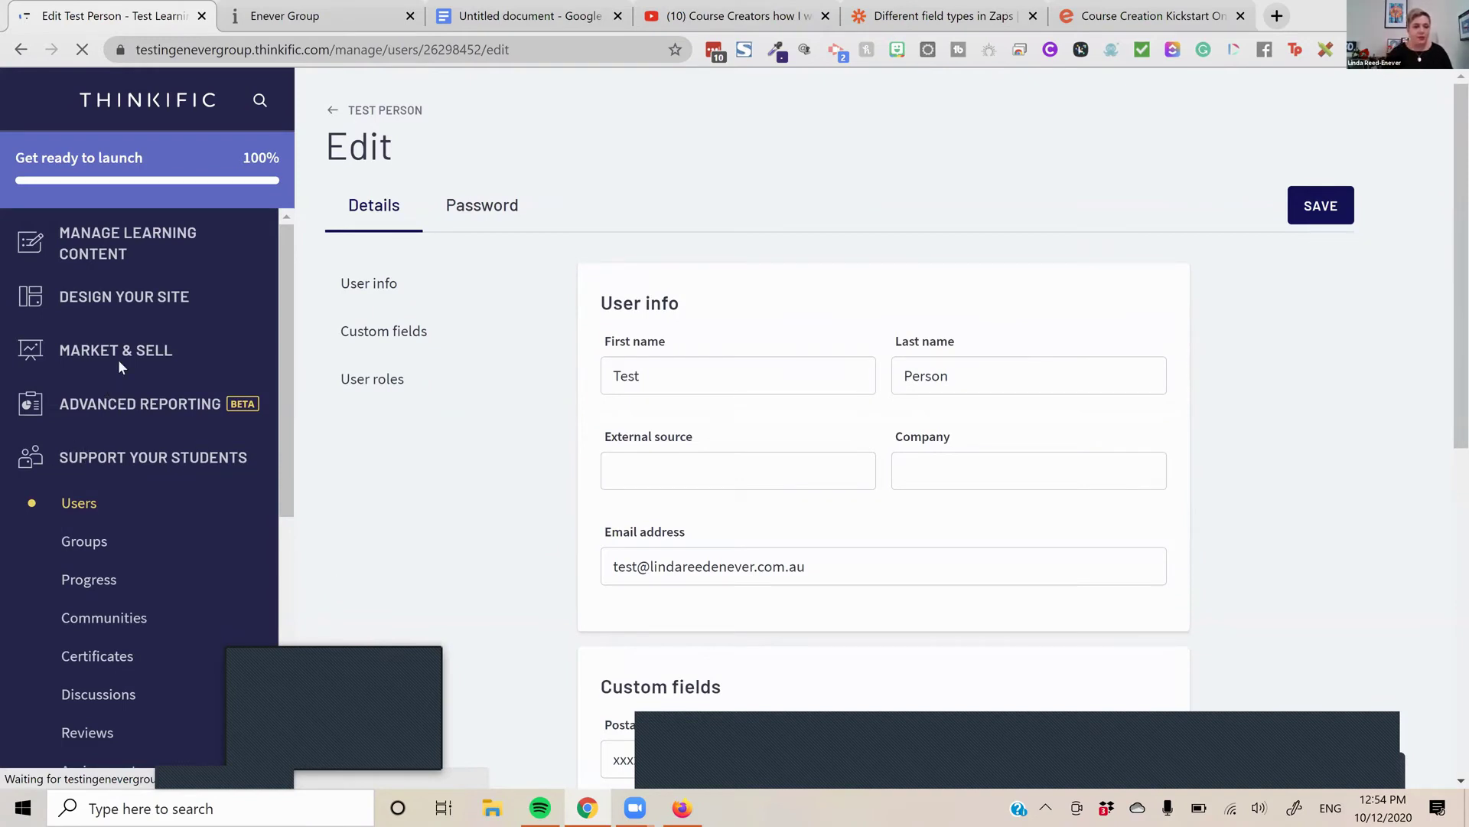
pyautogui.scroll(-1, 121, 461)
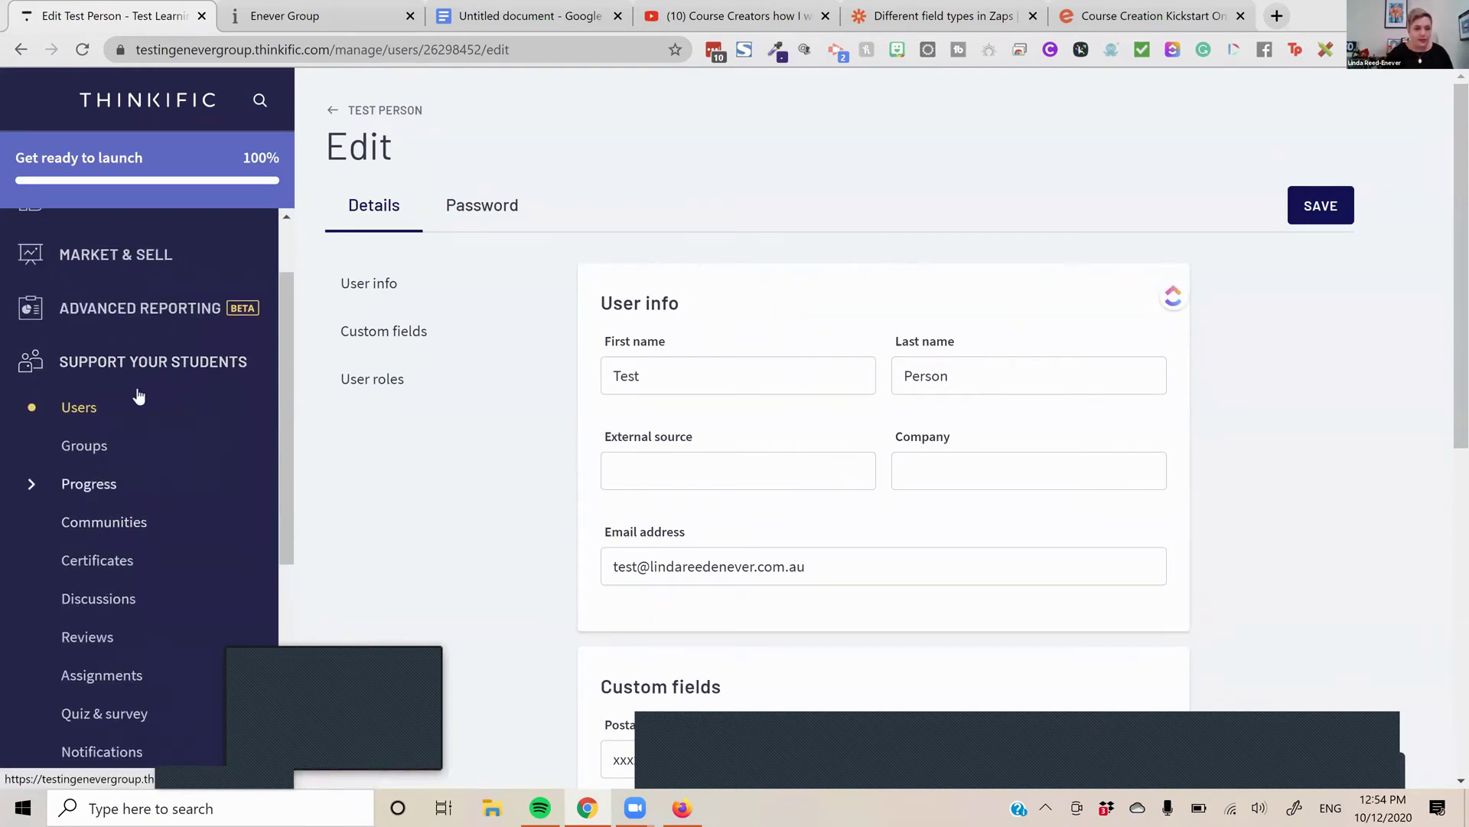
# Reopen the test user's Affiliate tab and highlight the ref= code in the Course on Presale link
pyautogui.click(73, 425)
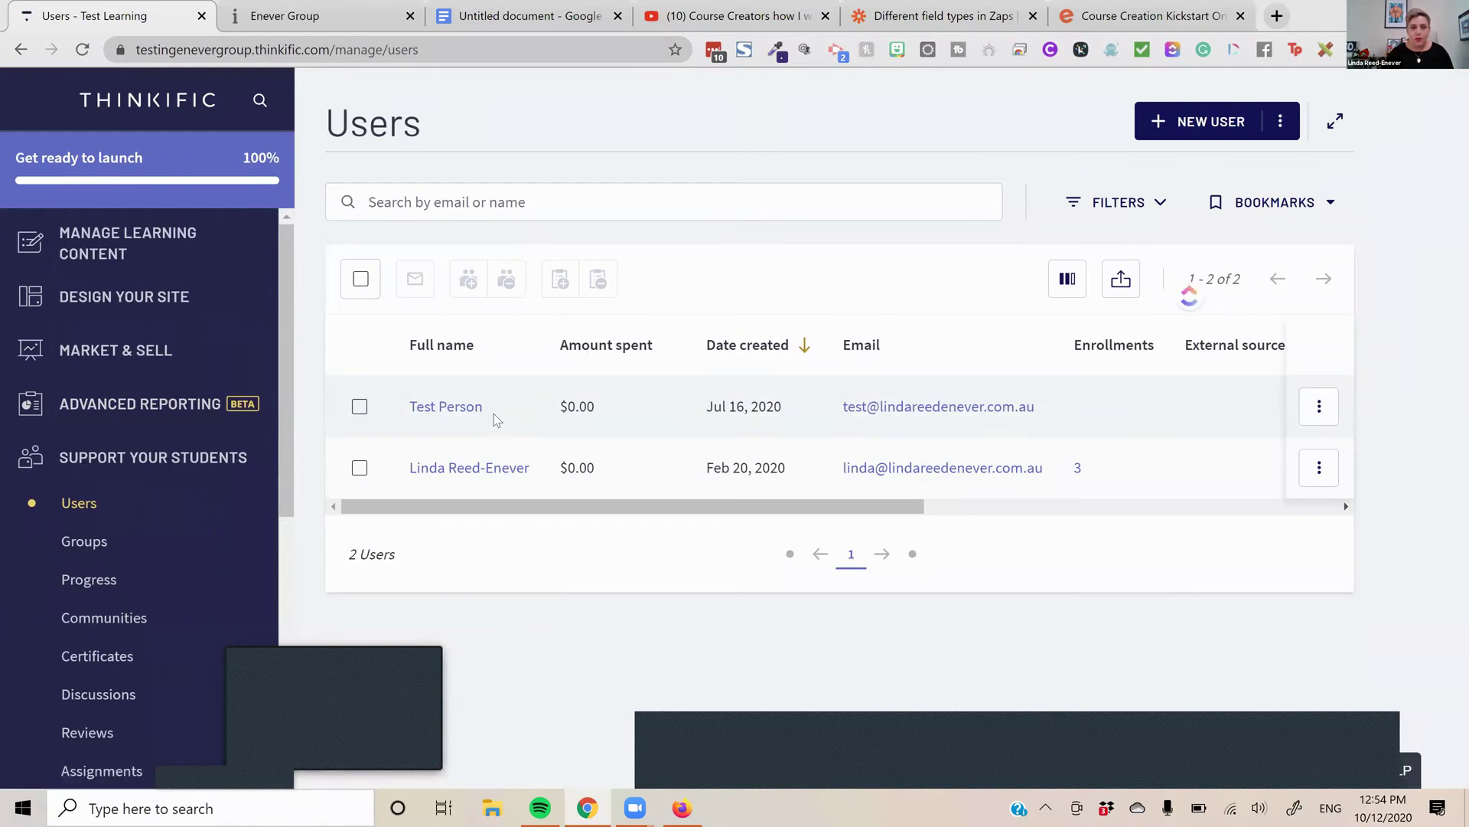
pyautogui.click(456, 407)
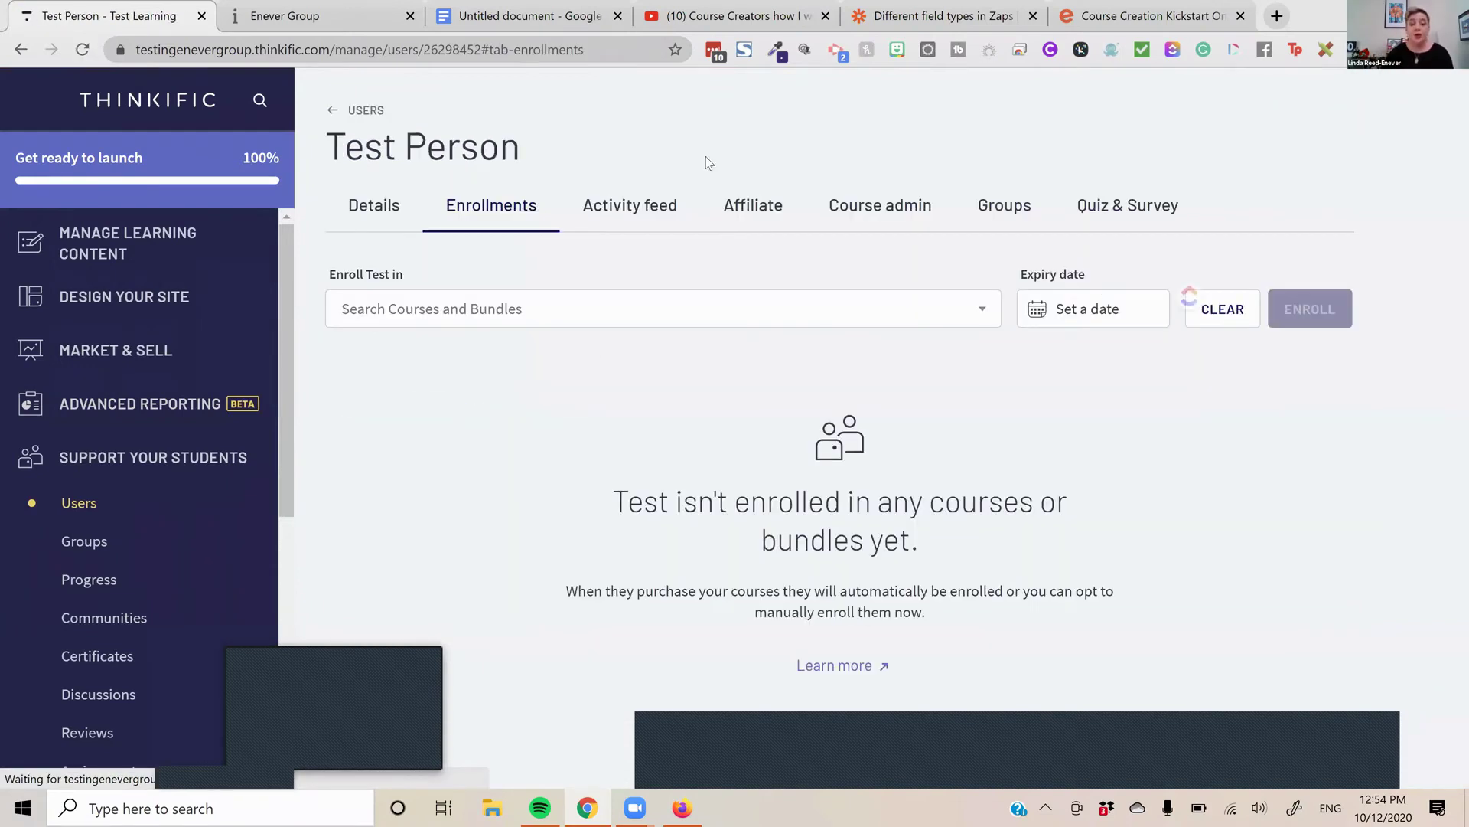
pyautogui.click(782, 219)
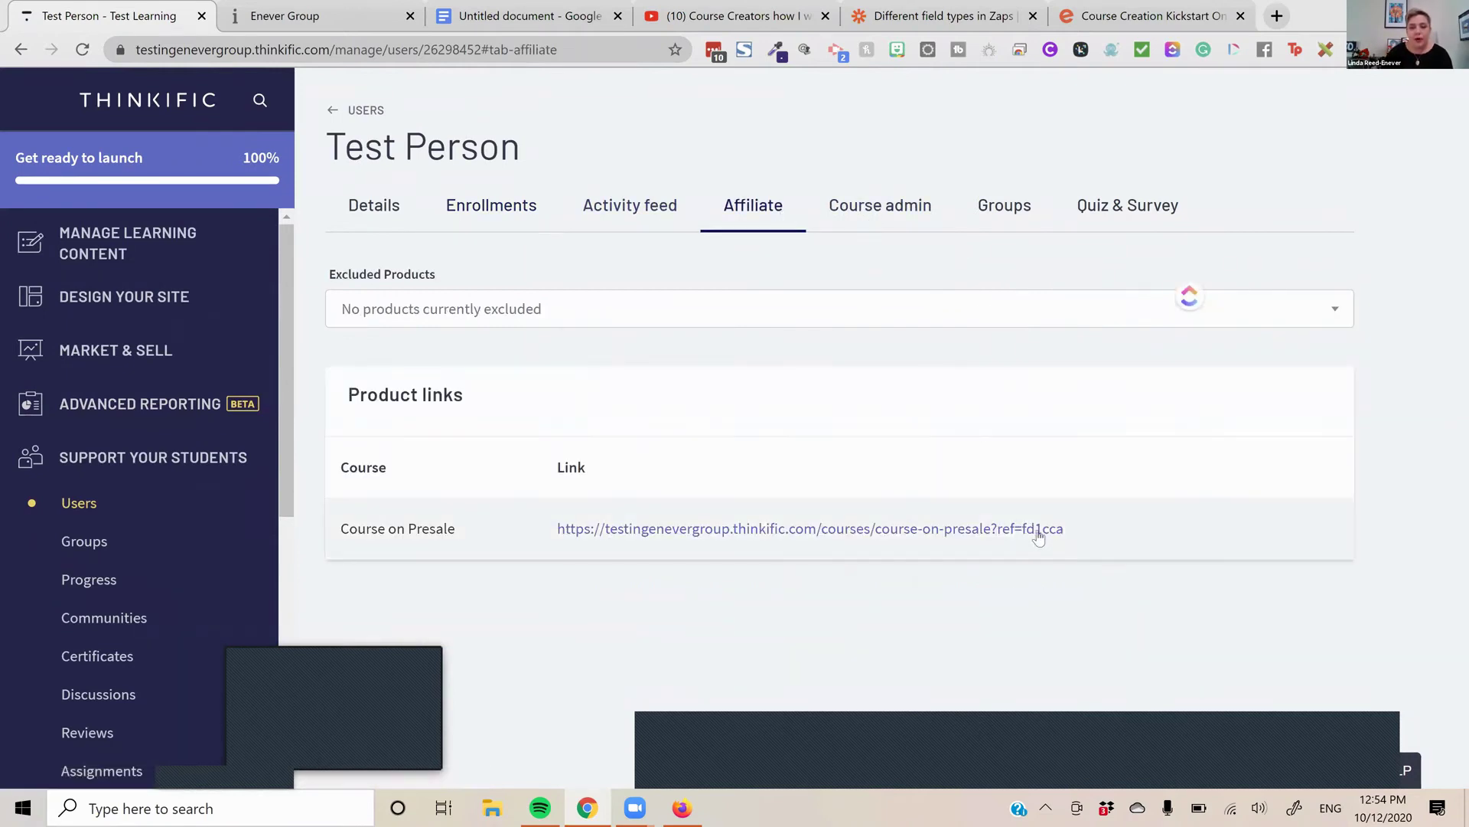
pyautogui.moveTo(1066, 529); pyautogui.dragTo(995, 529)
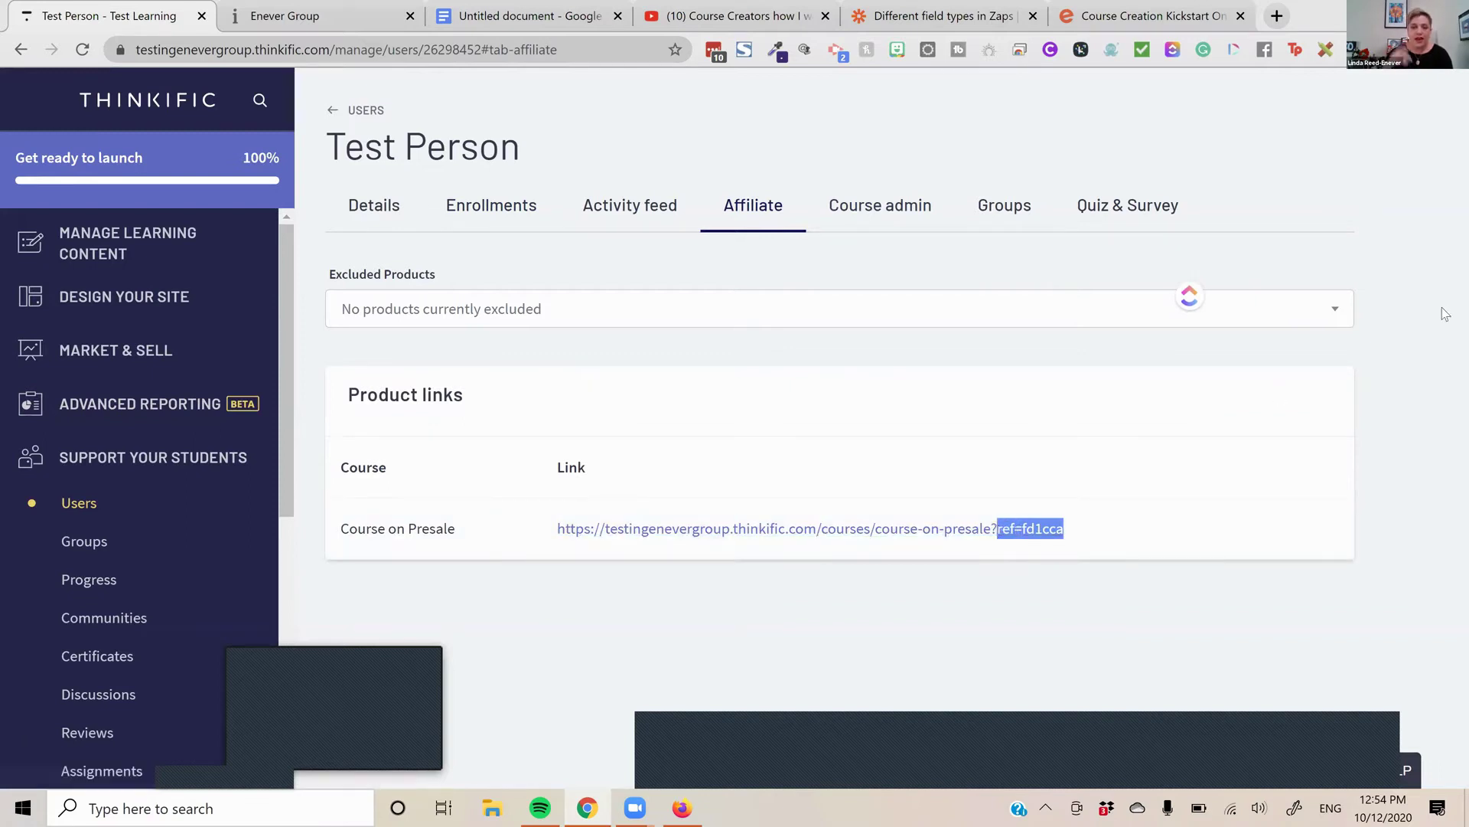